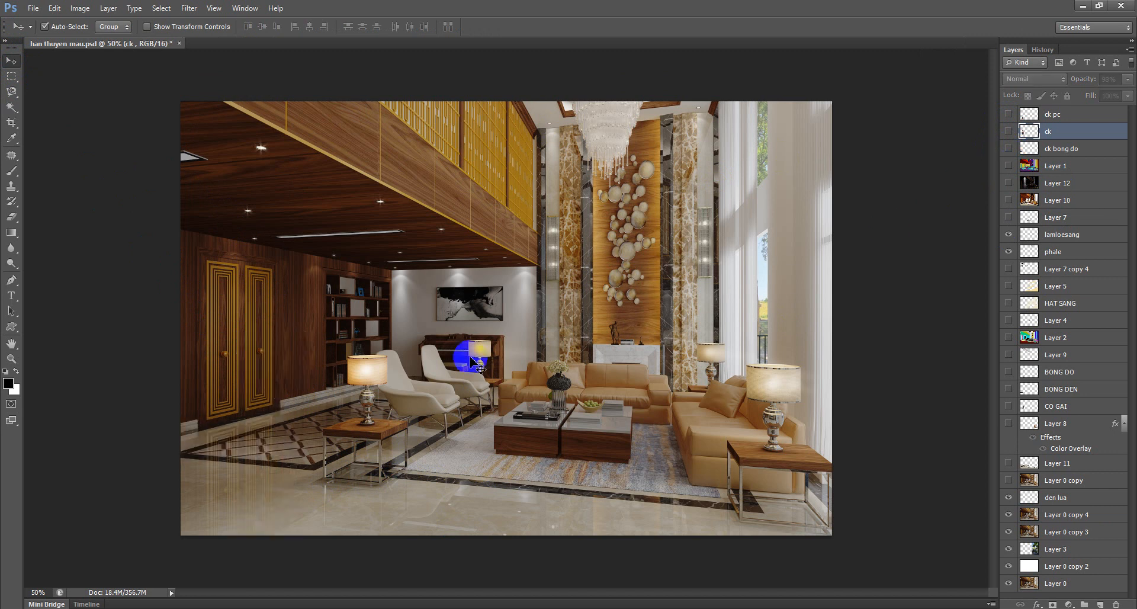
Open the c3.VRayReflection.0000 render pass from the han thuyen folder
{"action": "scroll", "coordinate": [393, 431], "scroll_direction": "up", "scroll_amount": 5}
{"action": "scroll", "coordinate": [467, 384], "scroll_direction": "down", "scroll_amount": 5}
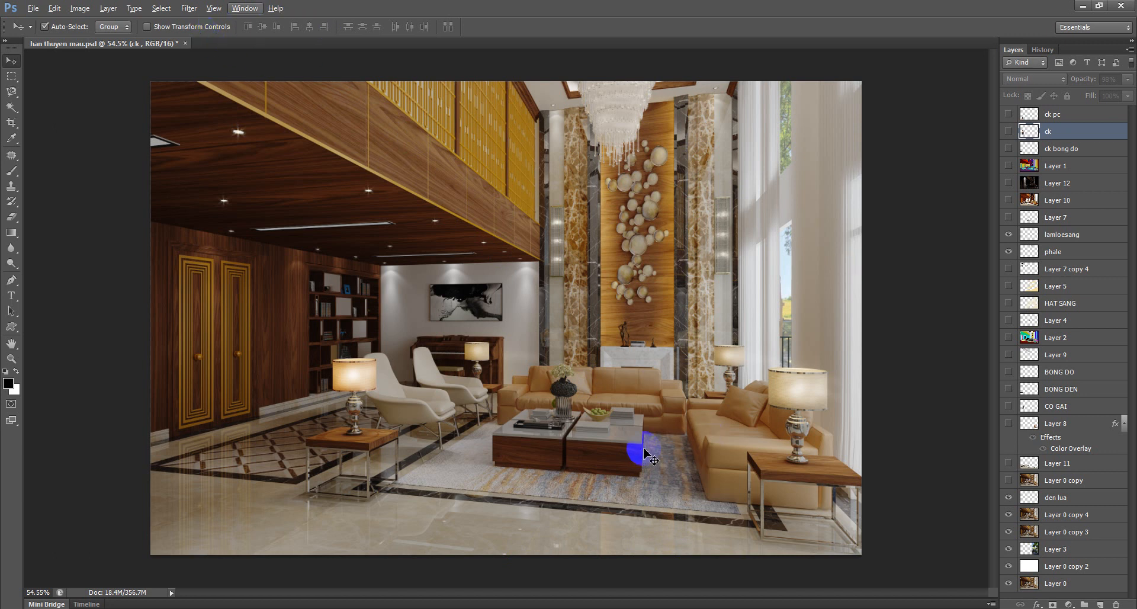
{"action": "left_click", "coordinate": [32, 8]}
{"action": "left_click", "coordinate": [42, 37]}
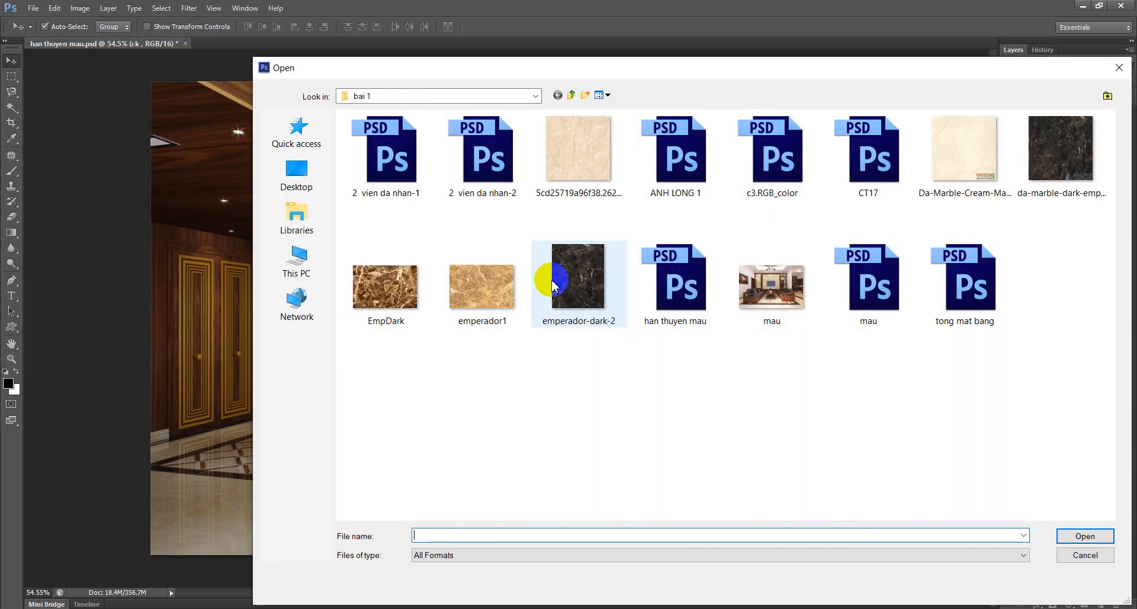
{"action": "left_click", "coordinate": [869, 213]}
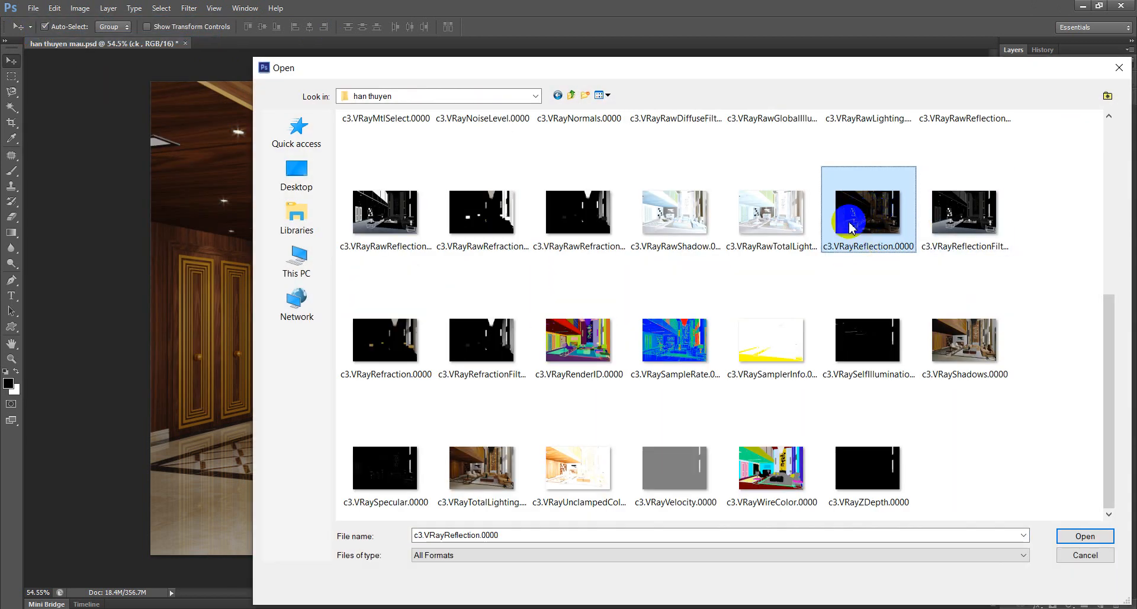
{"action": "left_click", "coordinate": [1079, 538]}
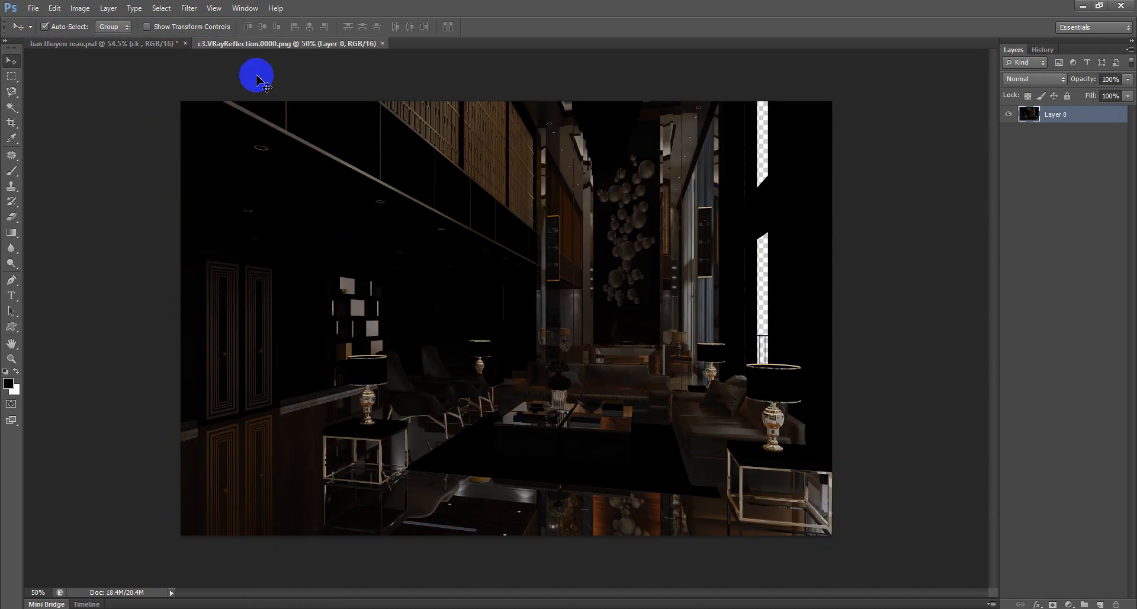
Copy the reflection pass into han thuyen mau.psd as a new layer aligned over the render, and close the source image
{"action": "left_click_drag", "start_coordinate": [259, 44], "coordinate": [325, 234]}
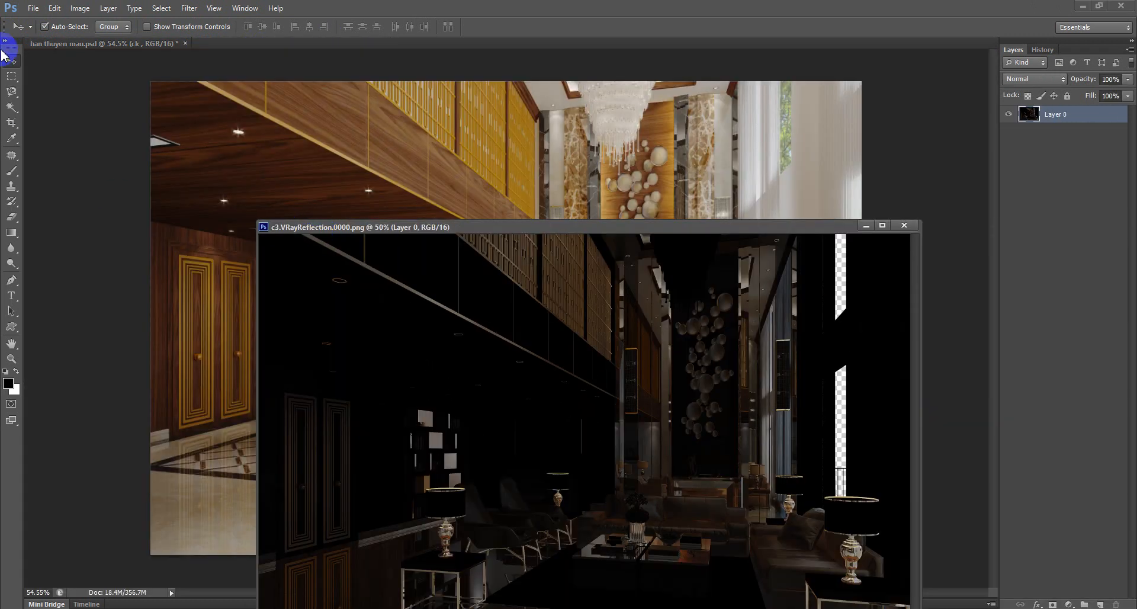
{"action": "left_click_drag", "start_coordinate": [464, 337], "coordinate": [334, 158]}
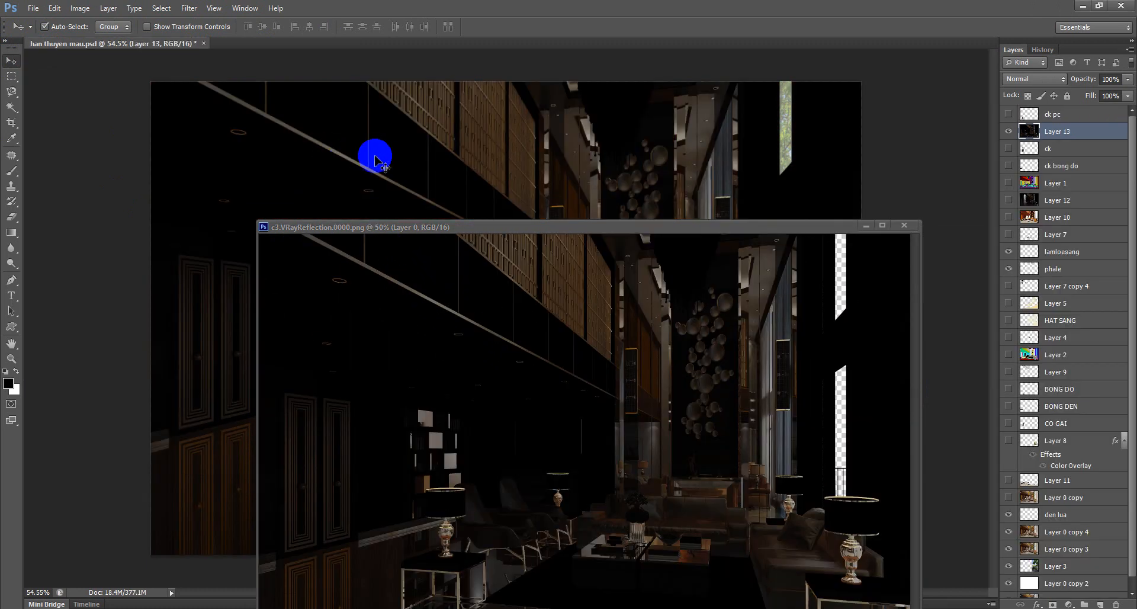
{"action": "left_click", "coordinate": [904, 225]}
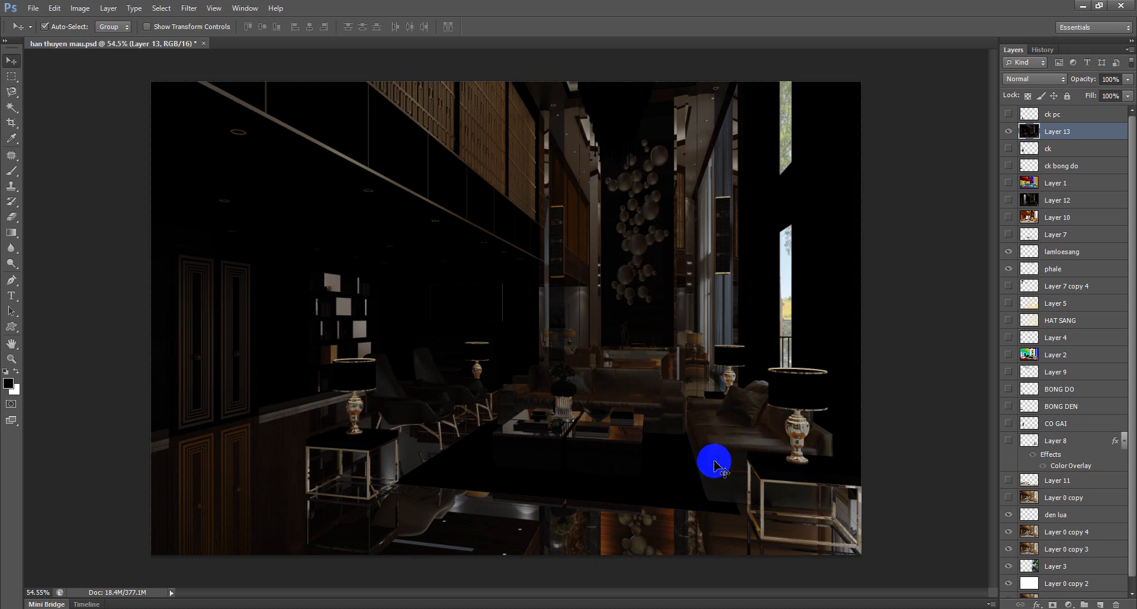
Inspect the reflection layer up close and try the Dissolve and Darken blend modes on it
{"action": "scroll", "coordinate": [734, 474], "scroll_direction": "up", "scroll_amount": 5}
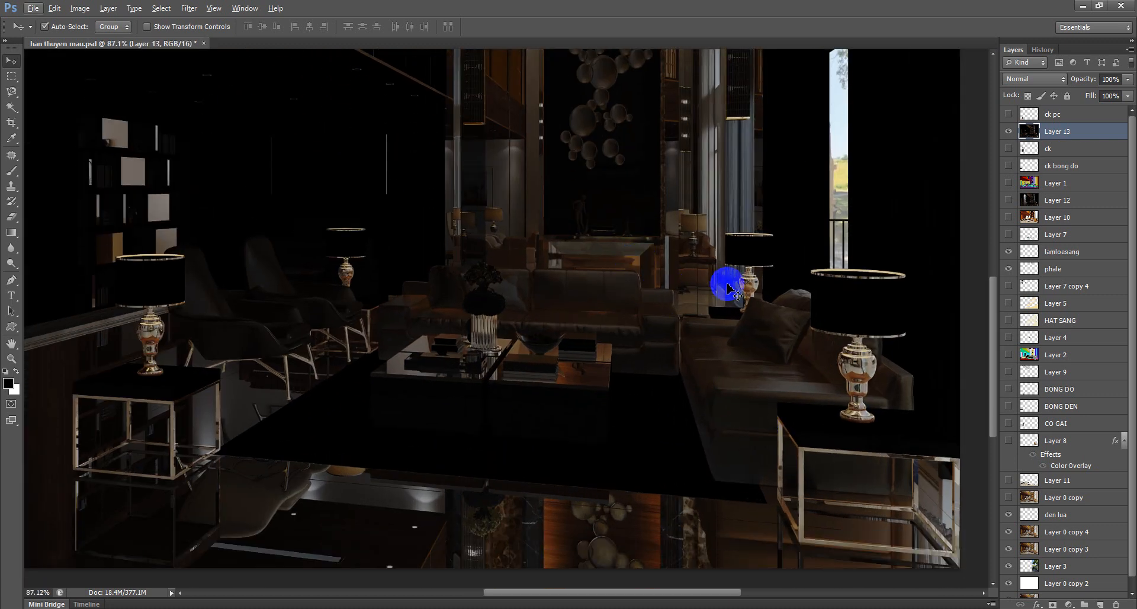
{"action": "scroll", "coordinate": [729, 289], "scroll_direction": "down", "scroll_amount": 2}
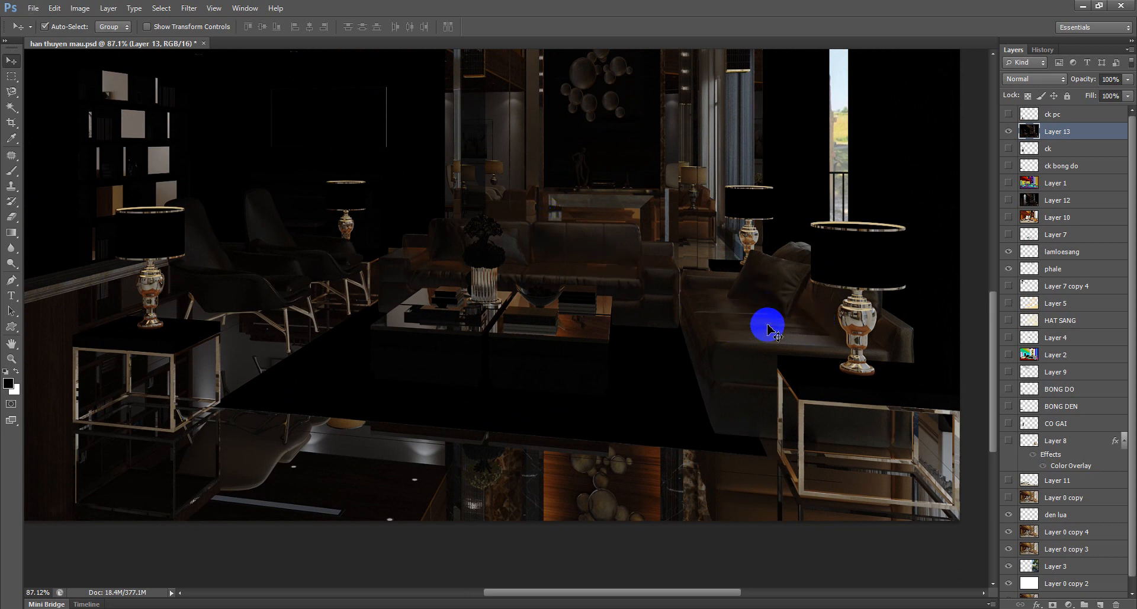
{"action": "scroll", "coordinate": [767, 329], "scroll_direction": "down", "scroll_amount": 6}
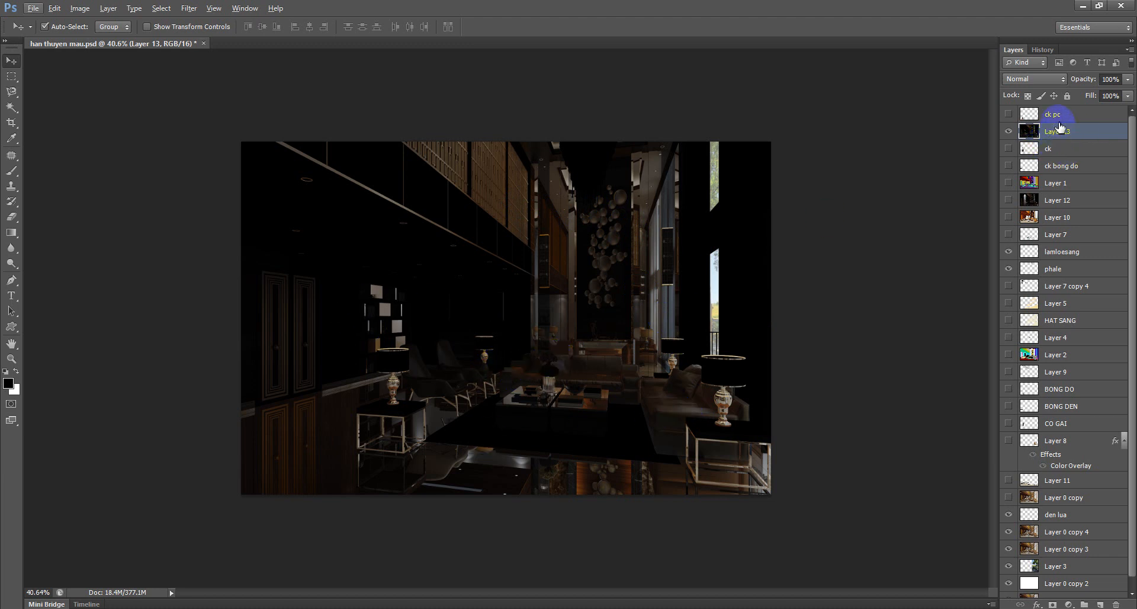
{"action": "left_click", "coordinate": [1021, 80]}
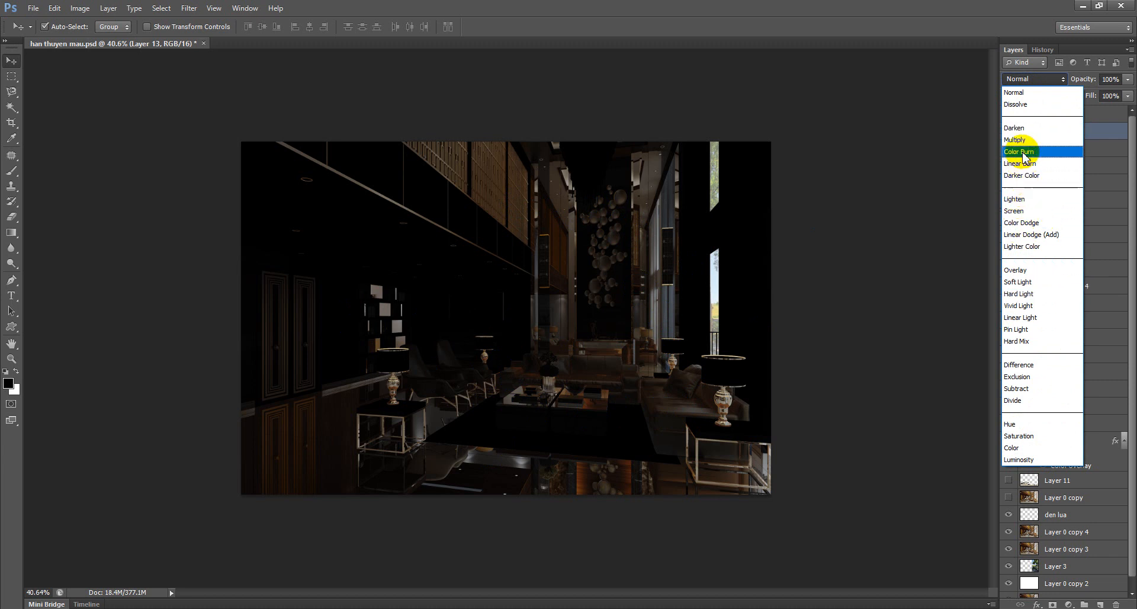
{"action": "left_click", "coordinate": [1017, 93]}
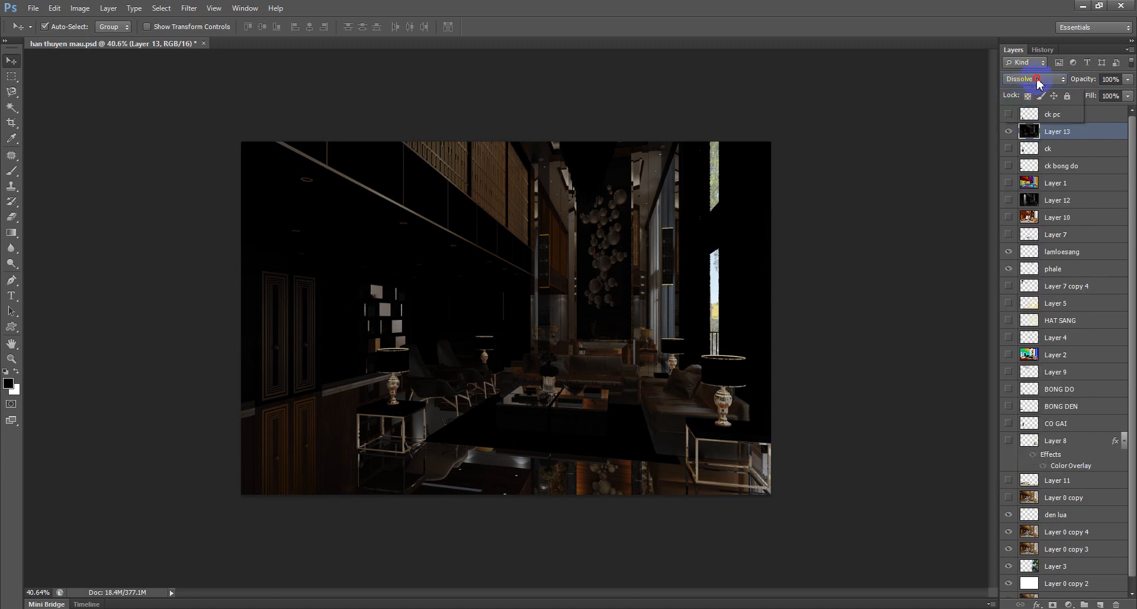
{"action": "left_click", "coordinate": [1038, 83]}
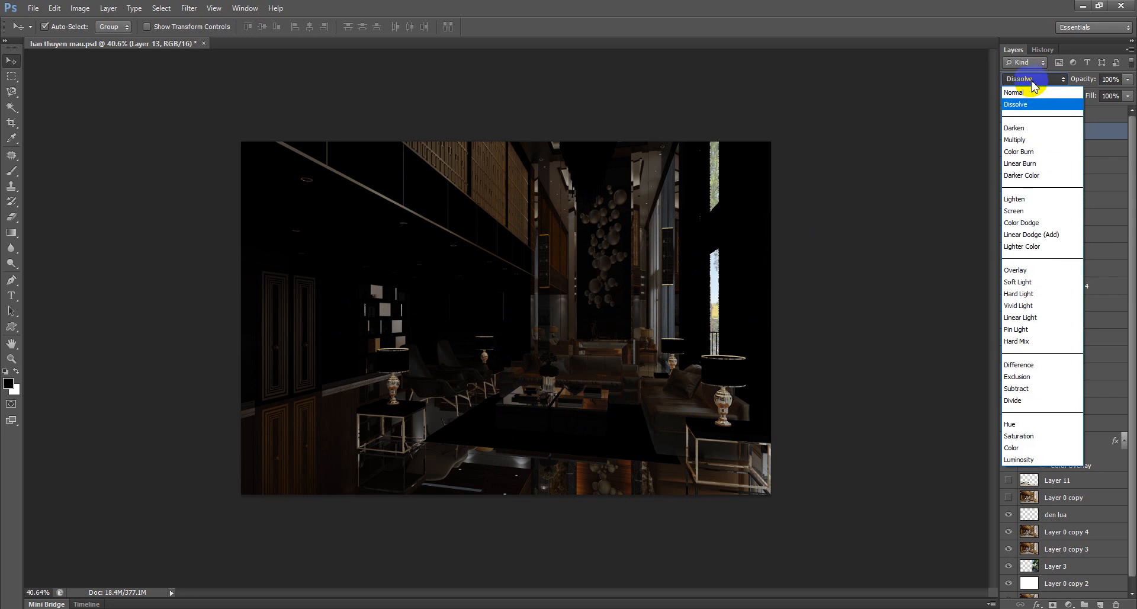
{"action": "left_click", "coordinate": [1033, 85]}
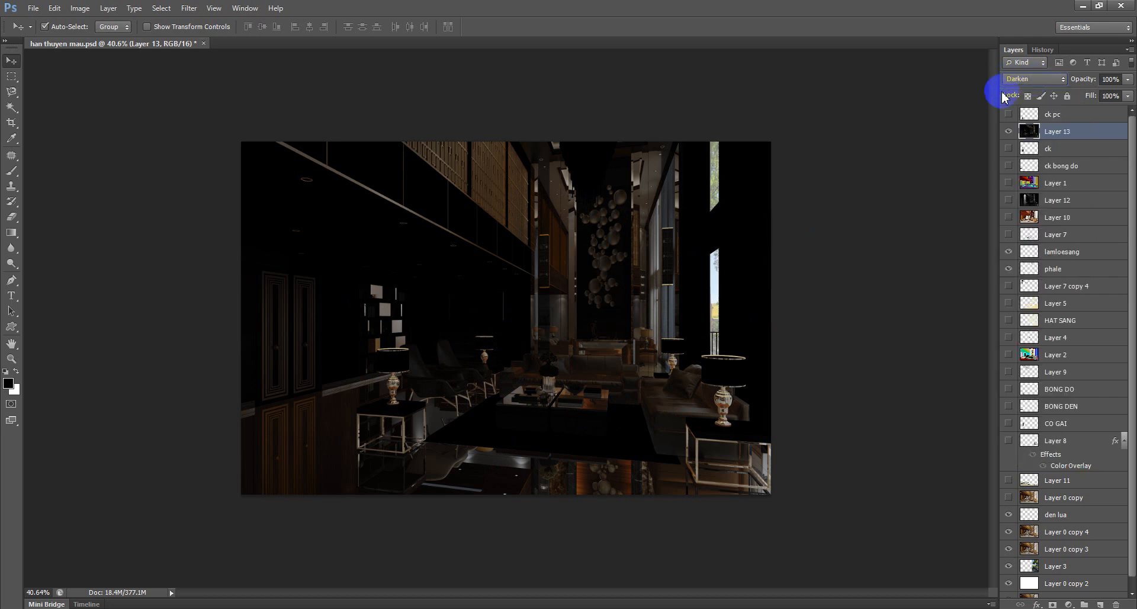
Move the reflection layer directly above Layer 0 copy 4 and hide the lamloesang, phale and den lua layers
{"action": "left_click_drag", "start_coordinate": [1069, 138], "coordinate": [1066, 520]}
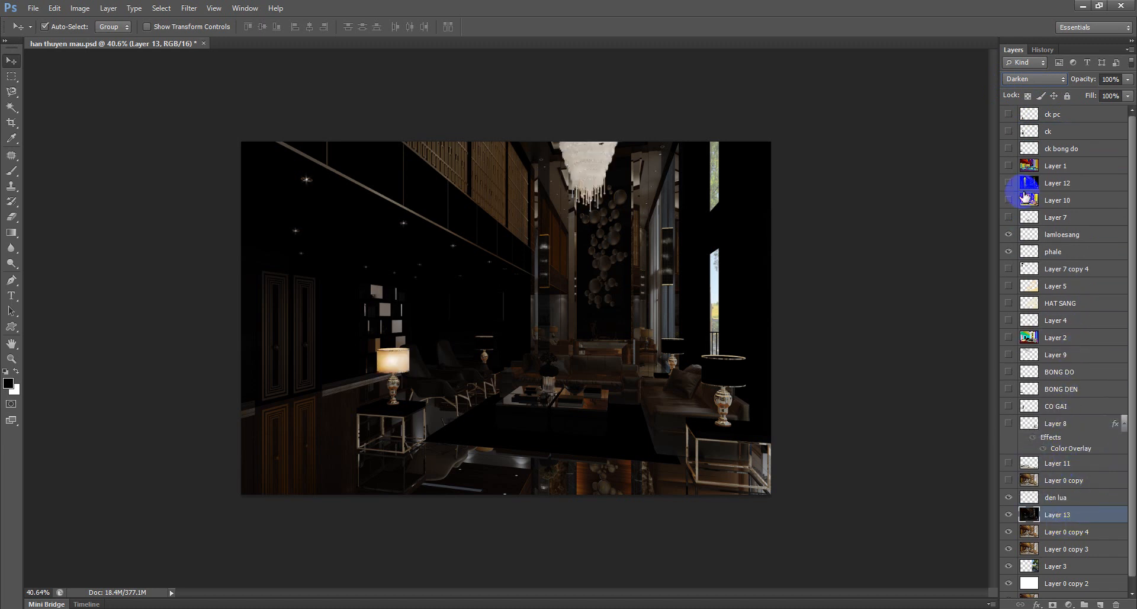
{"action": "left_click_drag", "start_coordinate": [1011, 237], "coordinate": [1093, 474]}
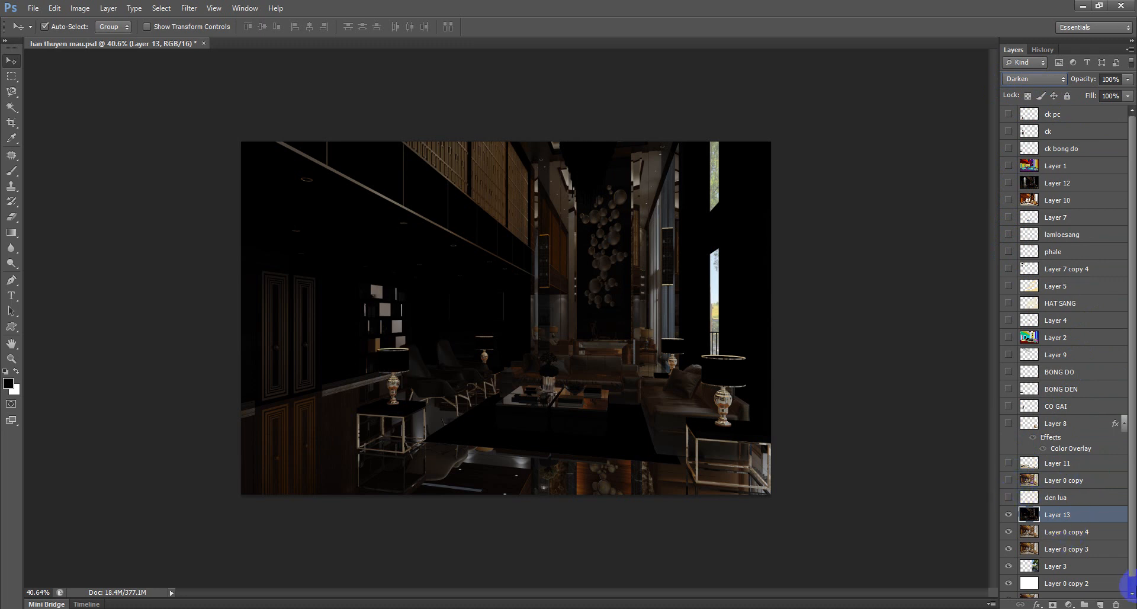
{"action": "scroll", "coordinate": [1097, 301], "scroll_direction": "down", "scroll_amount": 1}
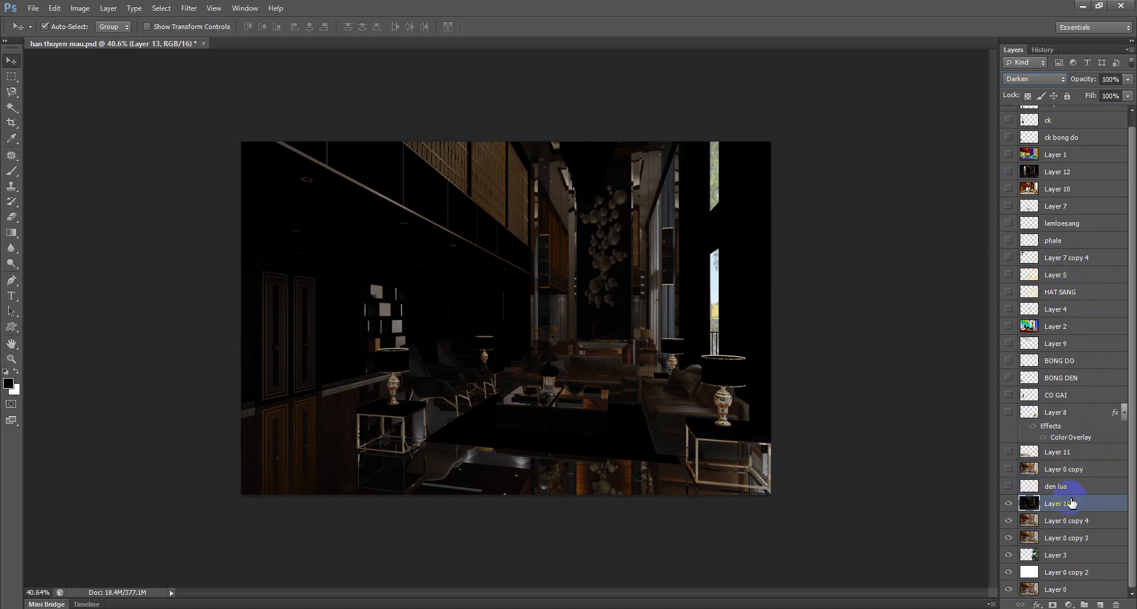
Step the reflection layer through the darkening blend modes and Lighten, and settle on Screen
{"action": "left_click", "coordinate": [1046, 82]}
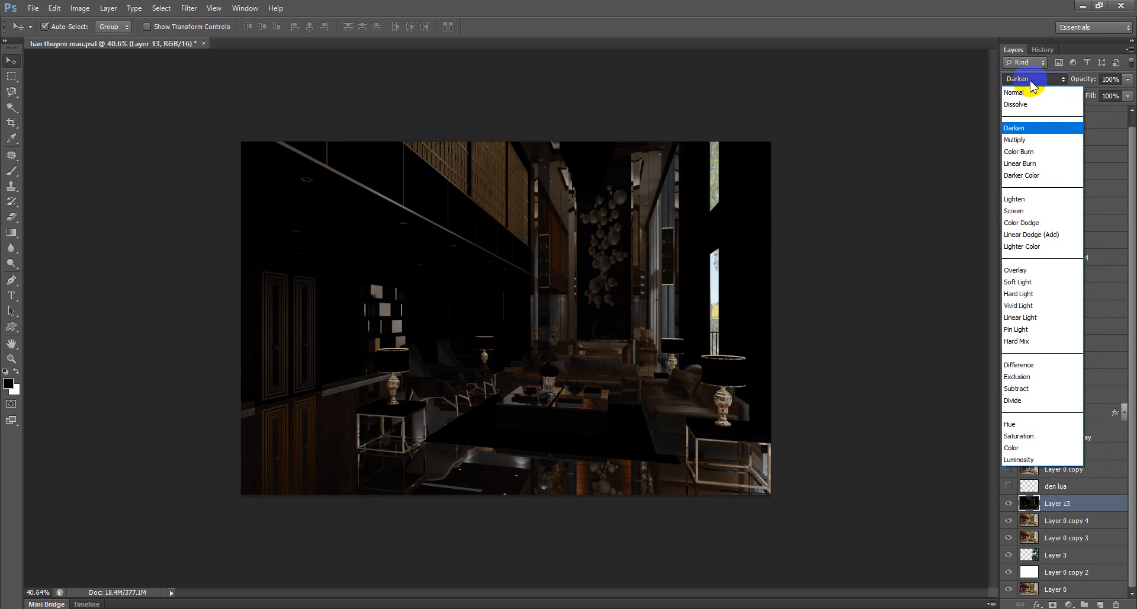
{"action": "left_click", "coordinate": [1031, 82]}
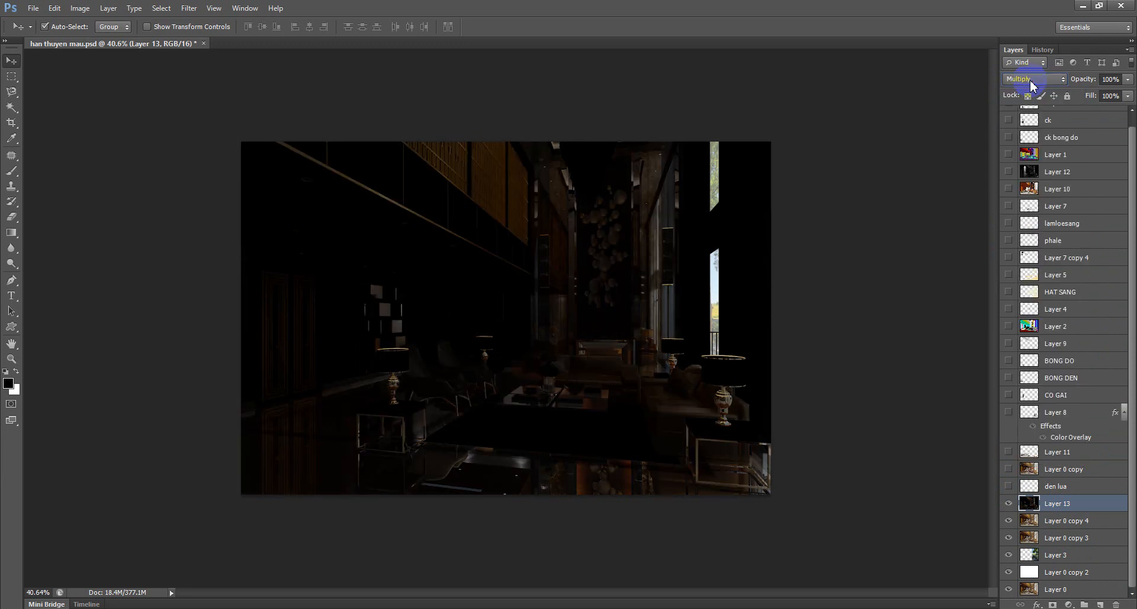
{"action": "scroll", "coordinate": [1030, 84], "scroll_direction": "down", "scroll_amount": 1}
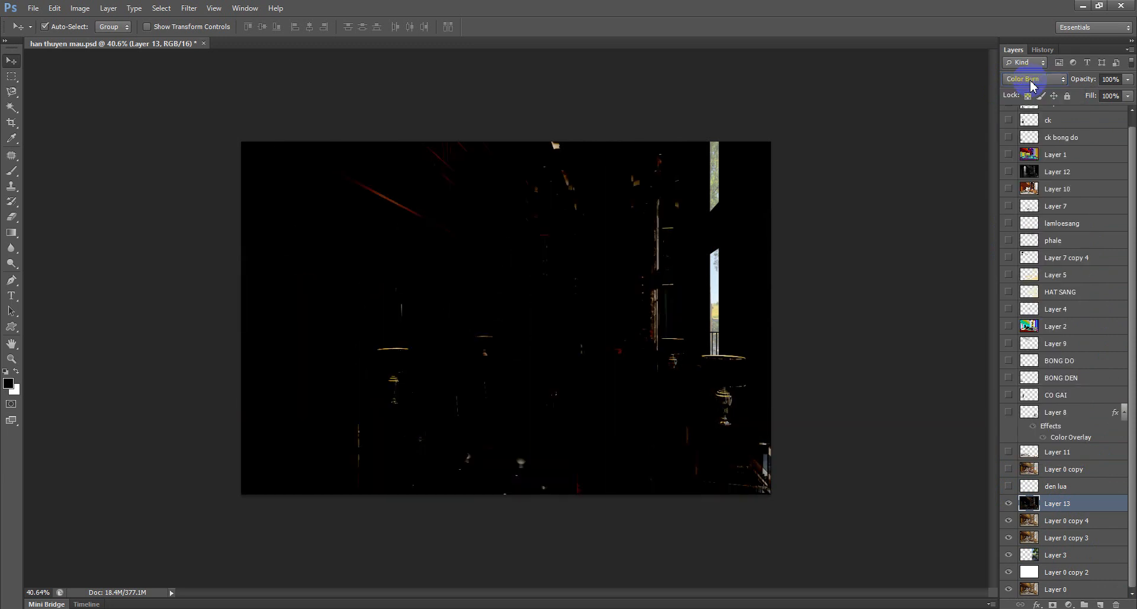
{"action": "scroll", "coordinate": [1031, 84], "scroll_direction": "down", "scroll_amount": 2}
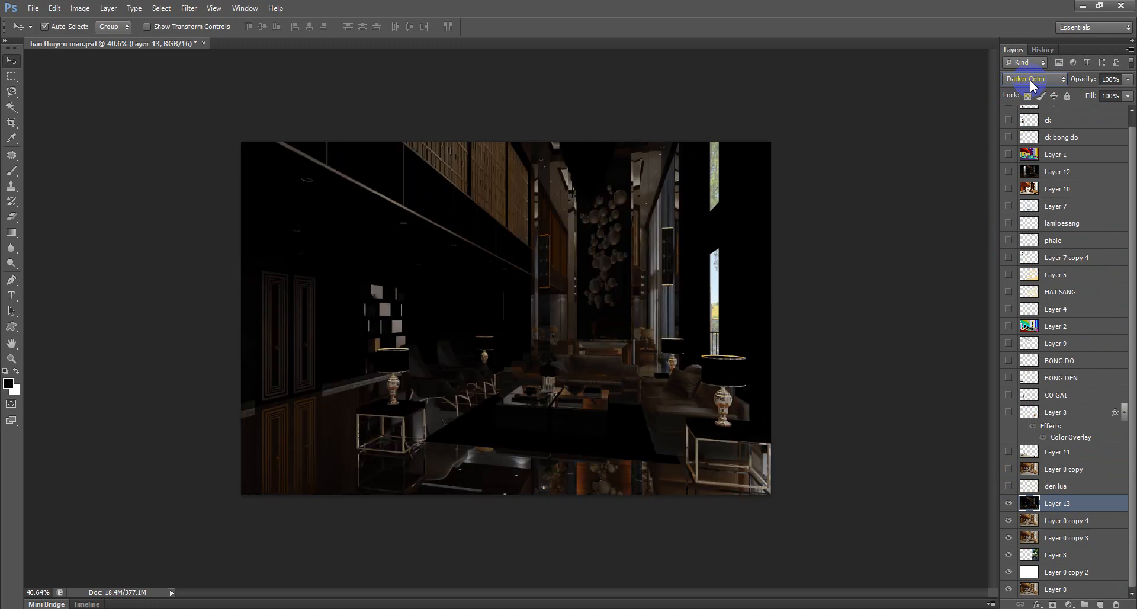
{"action": "scroll", "coordinate": [1030, 84], "scroll_direction": "down", "scroll_amount": 1}
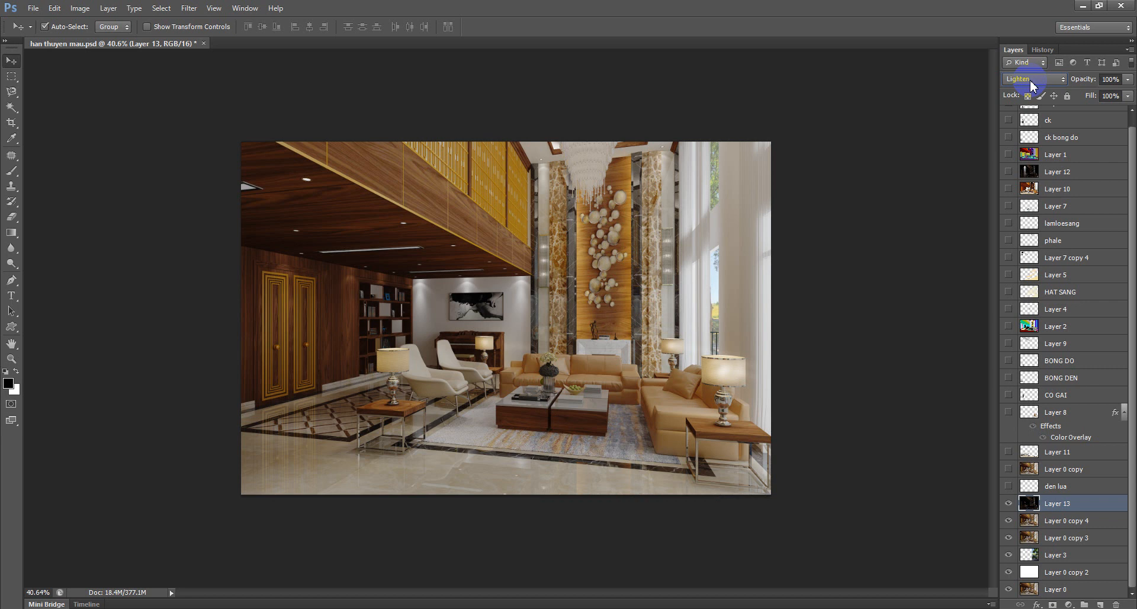
{"action": "scroll", "coordinate": [1030, 84], "scroll_direction": "down", "scroll_amount": 1}
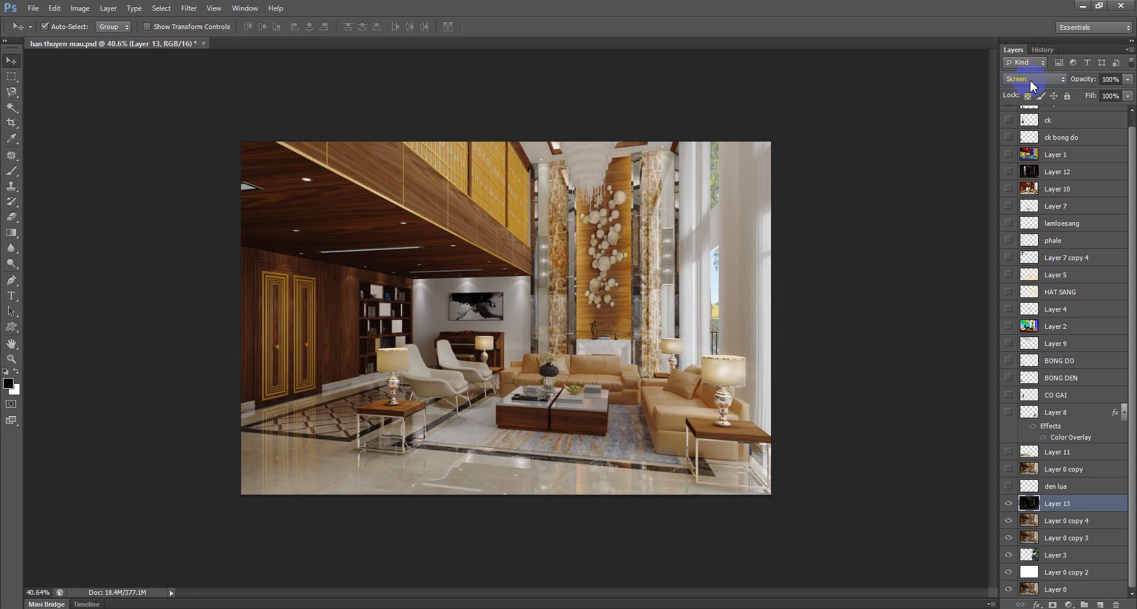
Compare the room with and without the Screen reflection layer, both in full view and close up on the floor and furniture
{"action": "left_click", "coordinate": [1009, 505]}
{"action": "left_click", "coordinate": [1010, 504]}
{"action": "left_click", "coordinate": [1009, 504]}
{"action": "left_click", "coordinate": [1009, 504]}
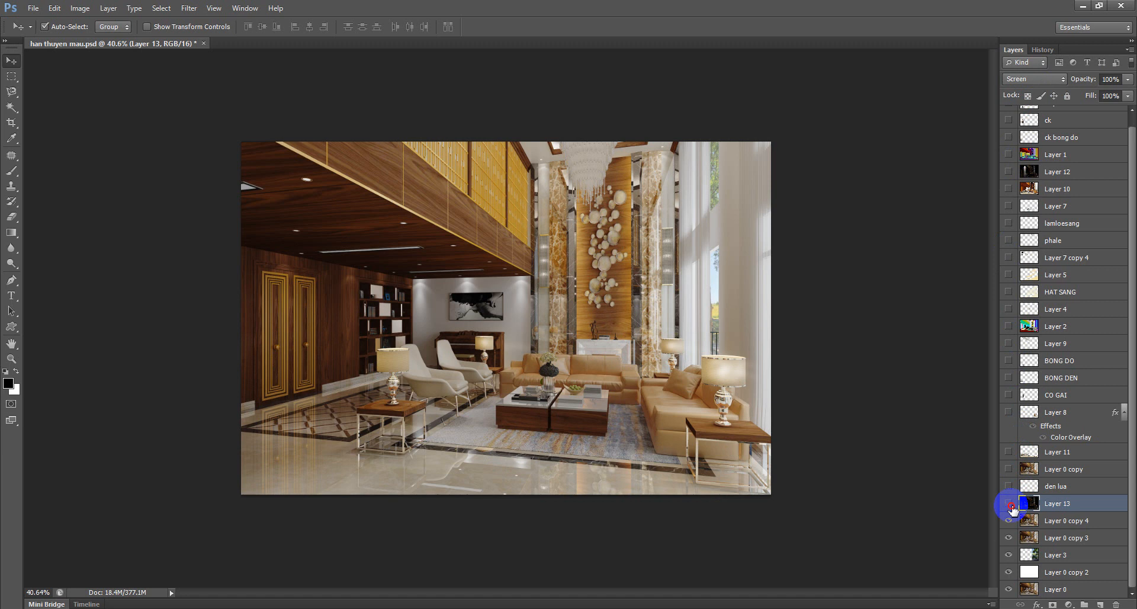
{"action": "left_click", "coordinate": [1010, 504]}
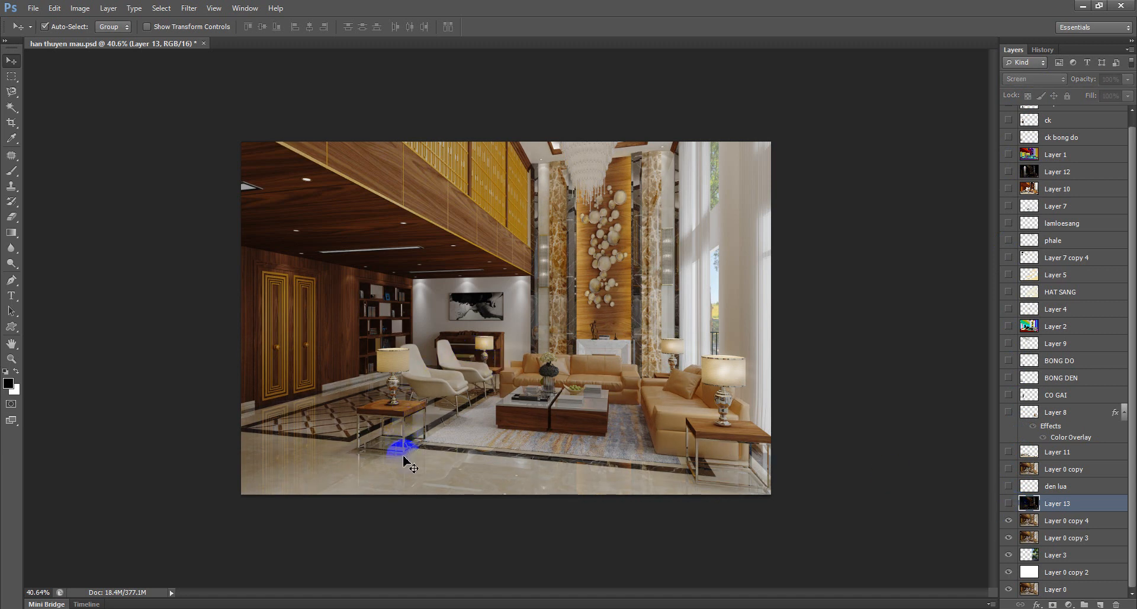
{"action": "scroll", "coordinate": [404, 456], "scroll_direction": "up", "scroll_amount": 4}
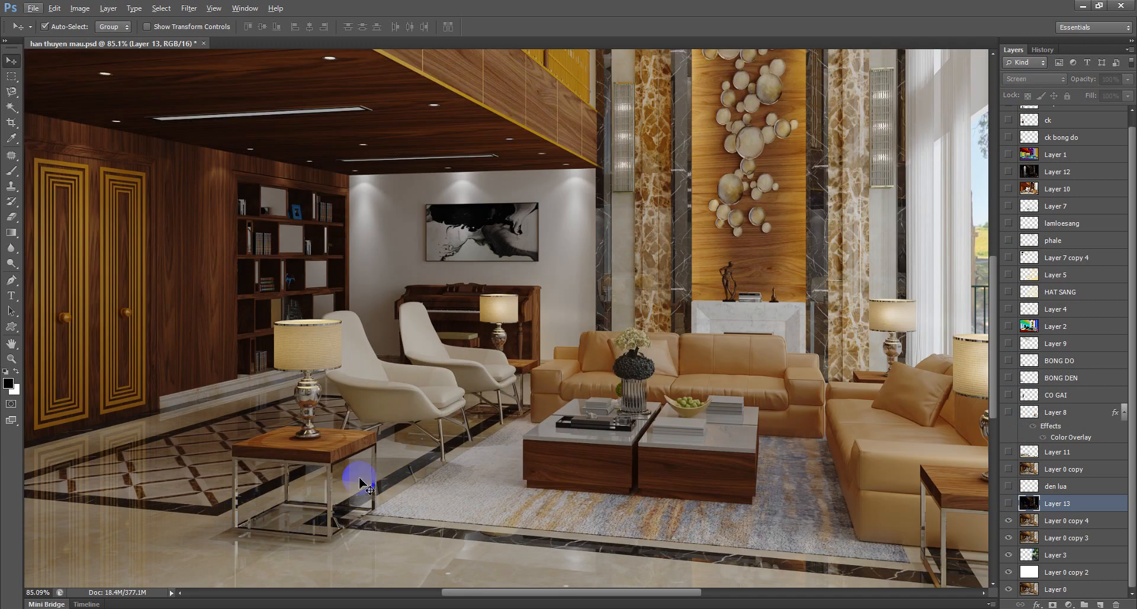
{"action": "left_click", "coordinate": [1009, 504]}
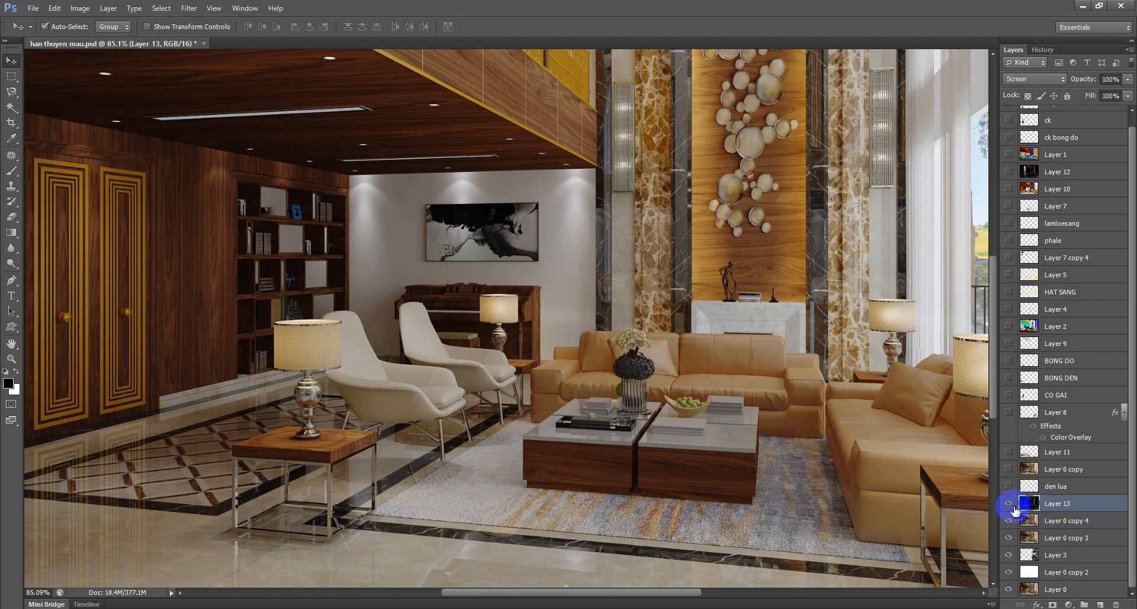
{"action": "left_click", "coordinate": [1009, 504]}
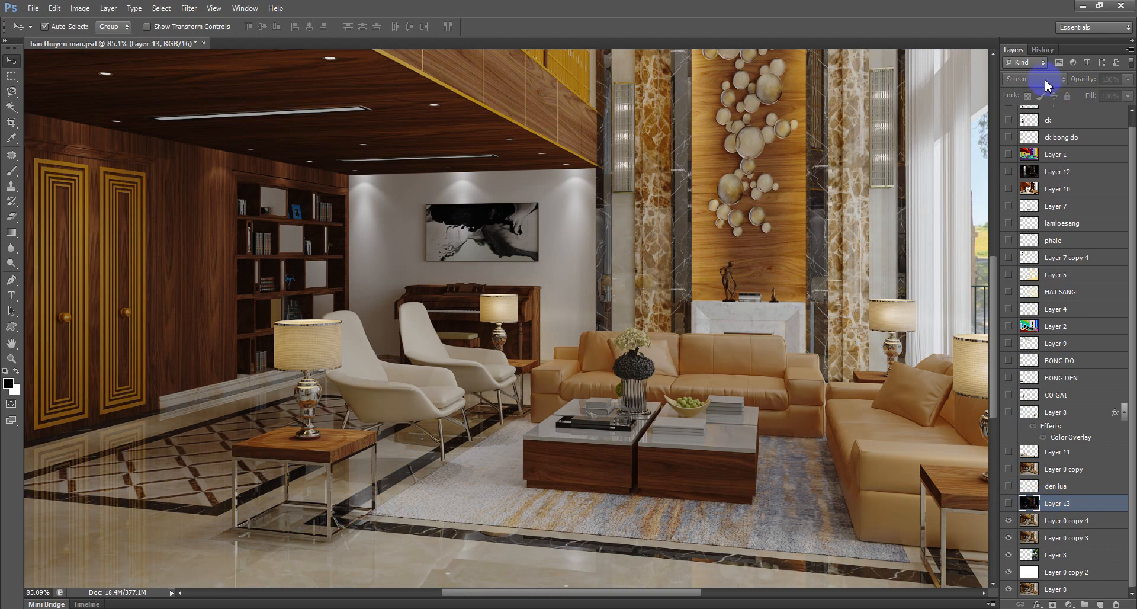
{"action": "left_click", "coordinate": [1007, 504]}
Try the Lighten blend mode on the reflection layer and return it to Screen
{"action": "left_click_drag", "start_coordinate": [1033, 78], "coordinate": [1019, 204]}
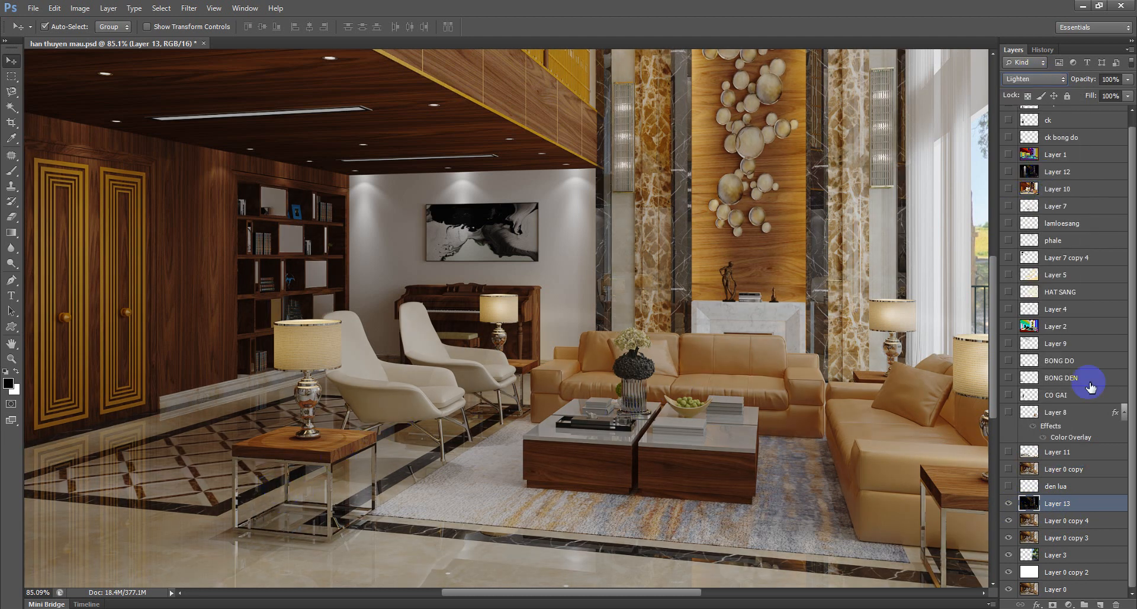
{"action": "left_click", "coordinate": [1033, 79]}
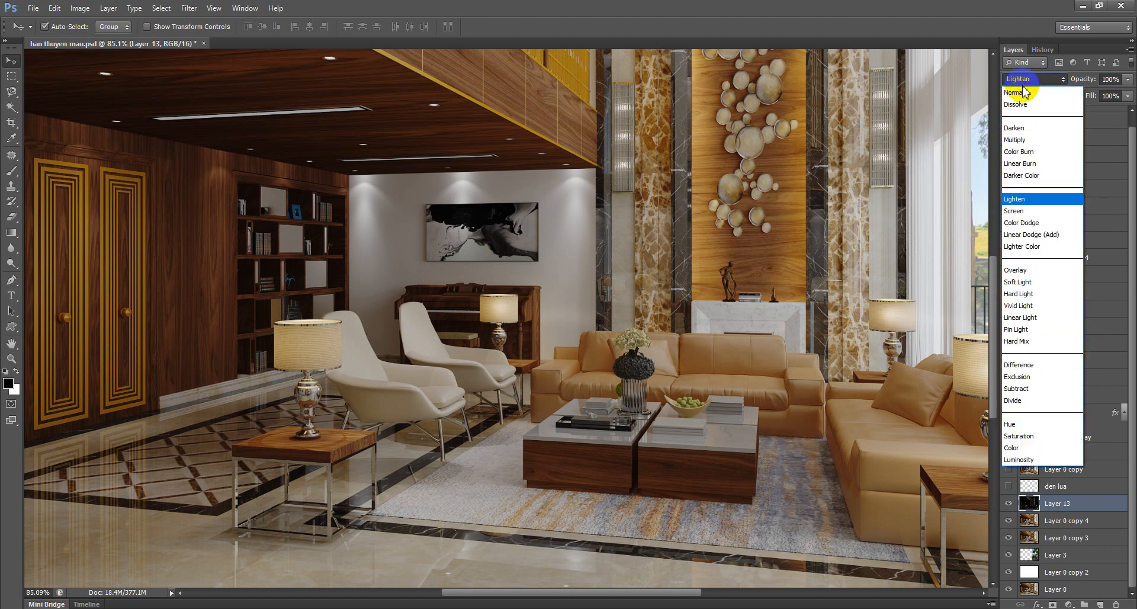
{"action": "left_click", "coordinate": [1014, 211]}
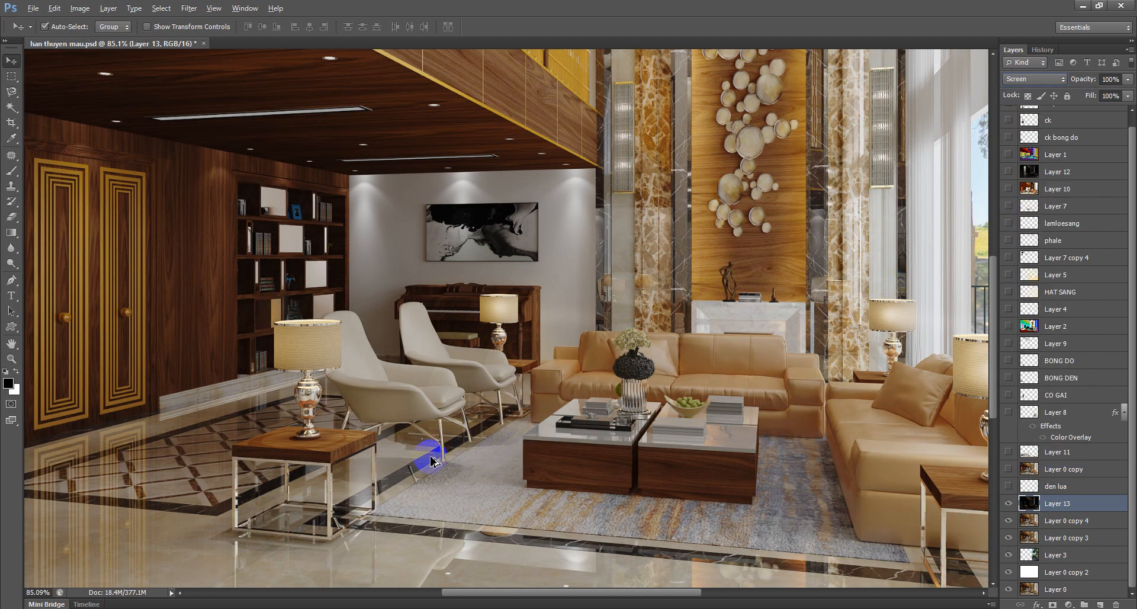
Toggle the reflection layer's visibility repeatedly to compare reflections on the floor, metal legs and table, leaving the layer shown
{"action": "left_click", "coordinate": [1009, 503]}
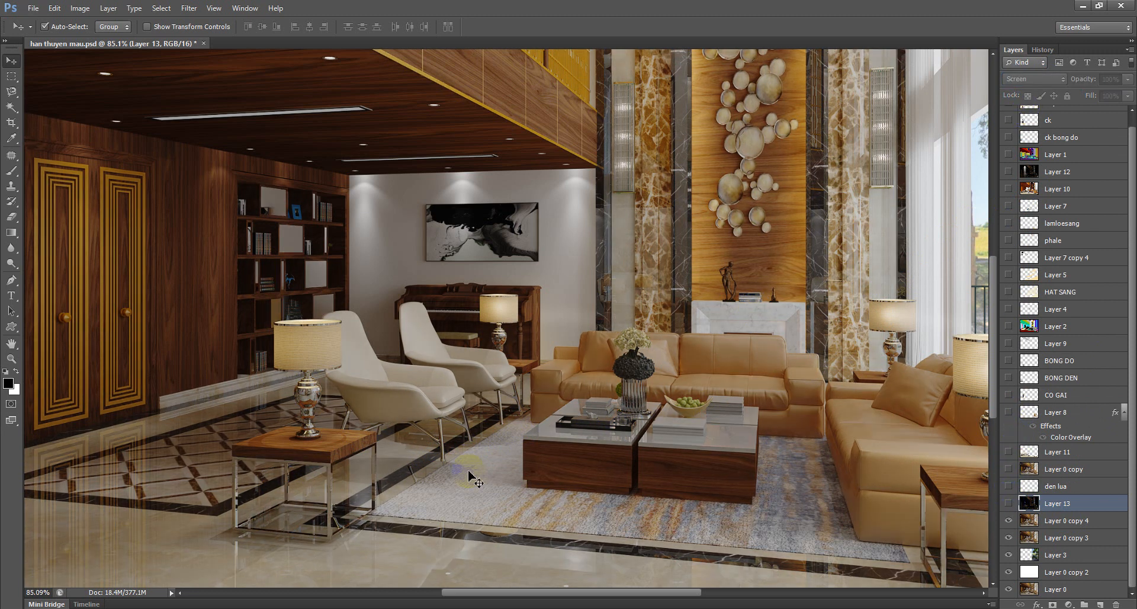
{"action": "left_click", "coordinate": [1008, 502]}
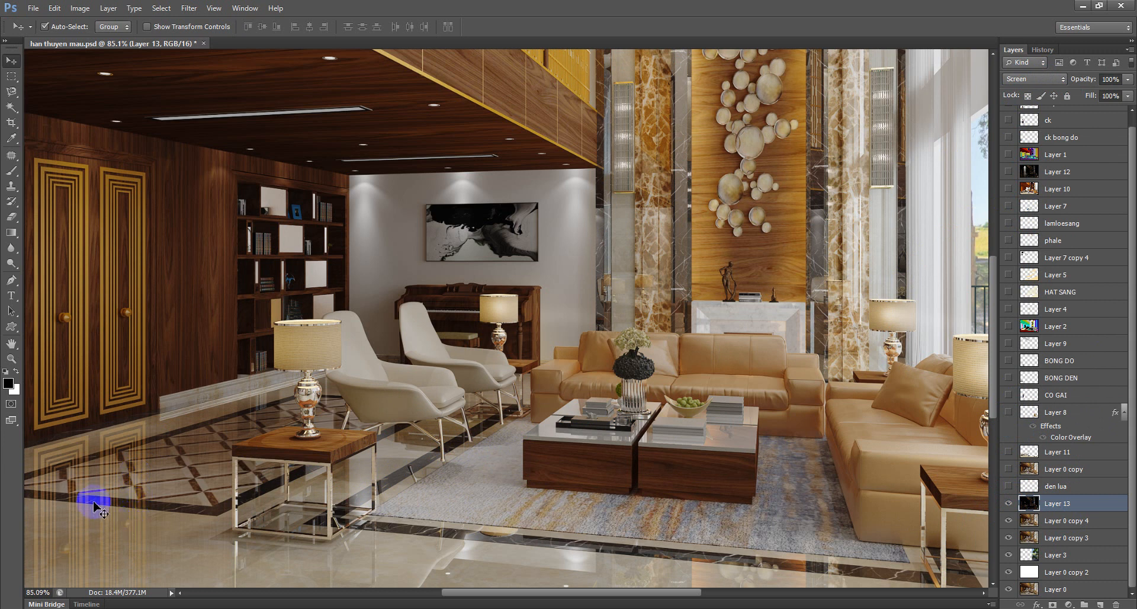
{"action": "left_click", "coordinate": [1009, 503]}
{"action": "left_click", "coordinate": [1008, 503]}
{"action": "left_click", "coordinate": [1009, 503]}
{"action": "left_click", "coordinate": [1009, 503]}
{"action": "left_click", "coordinate": [1008, 503]}
{"action": "left_click", "coordinate": [1008, 503]}
{"action": "left_click", "coordinate": [1009, 503]}
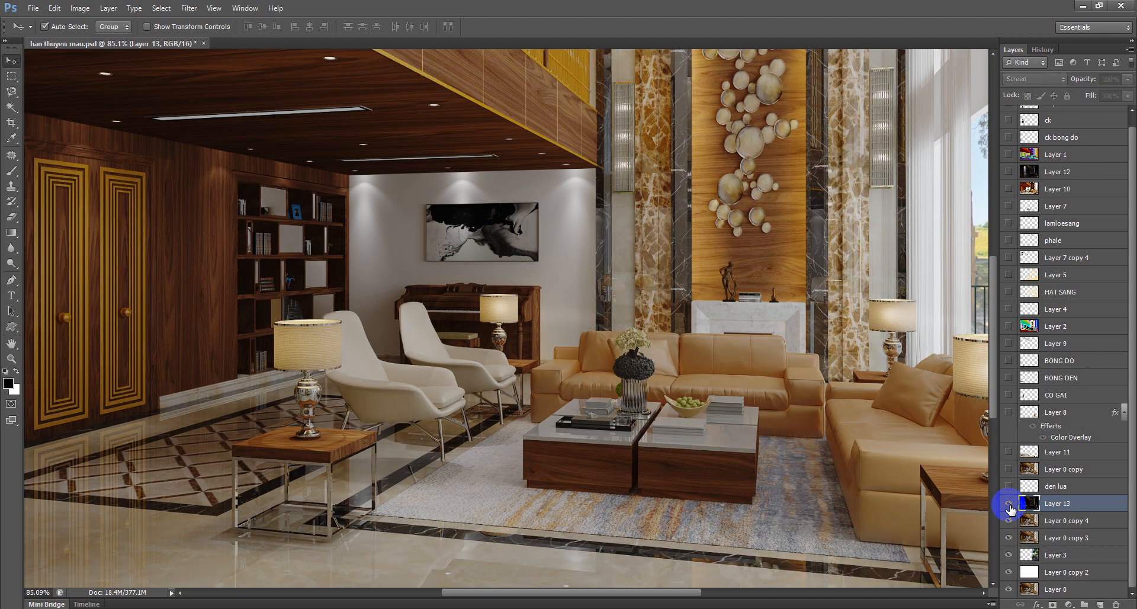
{"action": "left_click", "coordinate": [1008, 503]}
{"action": "left_click", "coordinate": [1009, 503]}
{"action": "left_click", "coordinate": [1009, 504]}
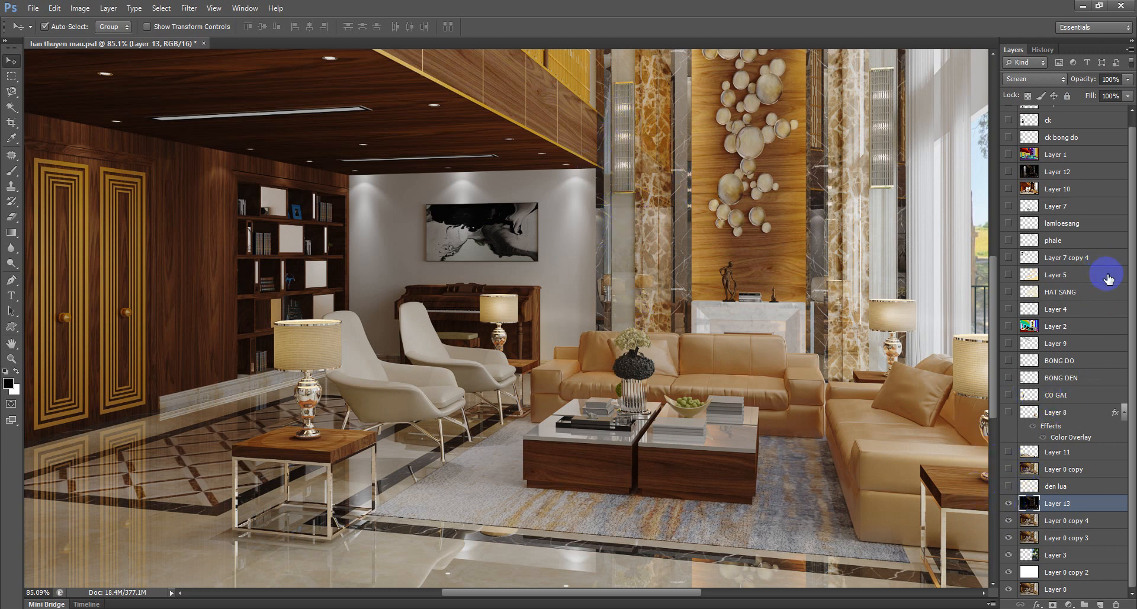
Try a lower fill on the reflection layer, restore it to 100%, and toggle the layer's visibility to compare reflections on the foreground floor
{"action": "left_click_drag", "start_coordinate": [1121, 114], "coordinate": [1080, 110]}
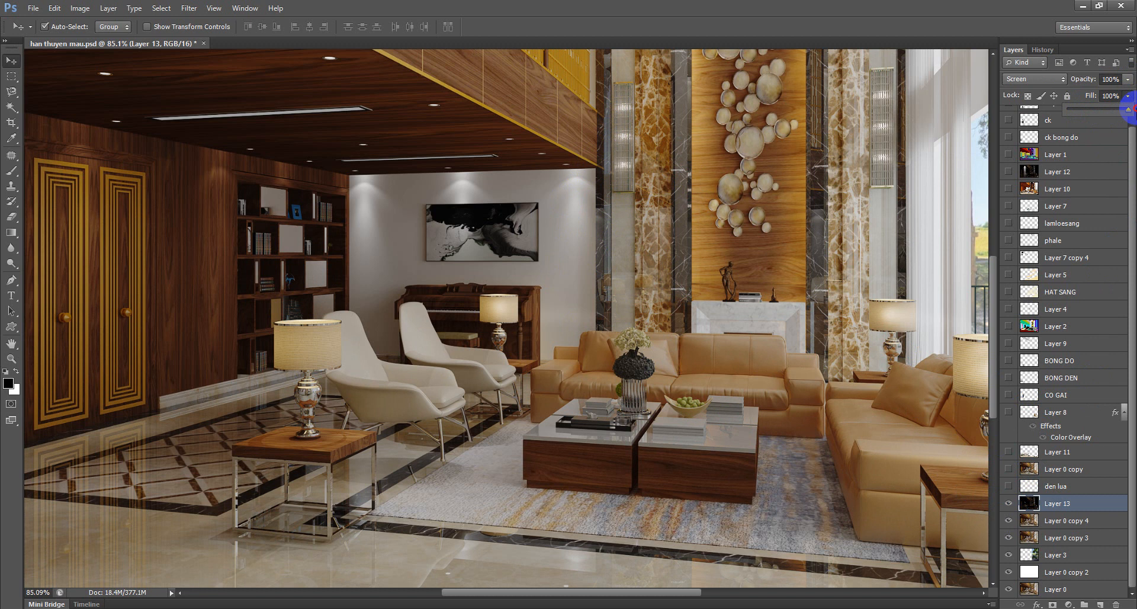
{"action": "left_click_drag", "start_coordinate": [642, 598], "coordinate": [716, 599]}
{"action": "left_click_drag", "start_coordinate": [990, 299], "coordinate": [989, 350]}
{"action": "left_click", "coordinate": [1006, 505]}
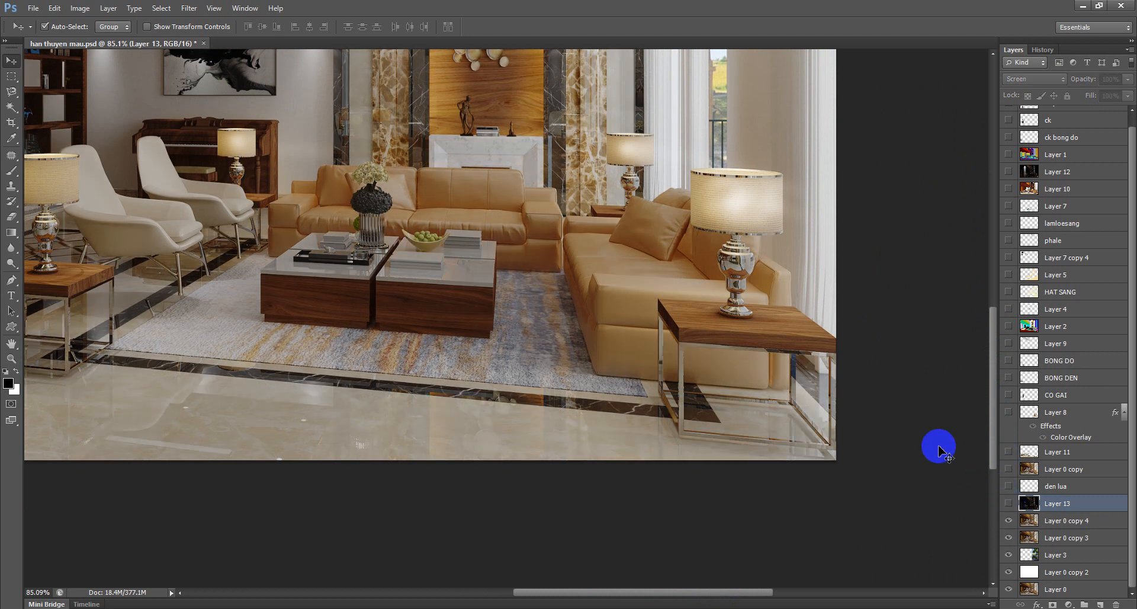
{"action": "left_click", "coordinate": [1008, 504]}
{"action": "left_click", "coordinate": [1008, 503]}
{"action": "left_click", "coordinate": [1008, 503]}
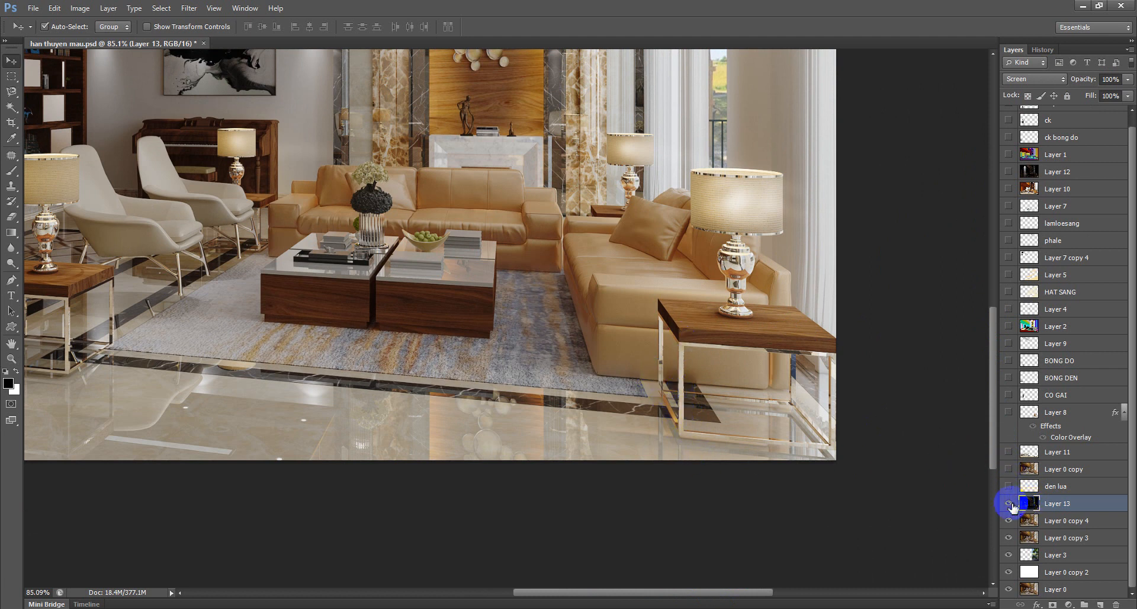
{"action": "left_click", "coordinate": [1008, 504]}
{"action": "left_click", "coordinate": [1008, 504]}
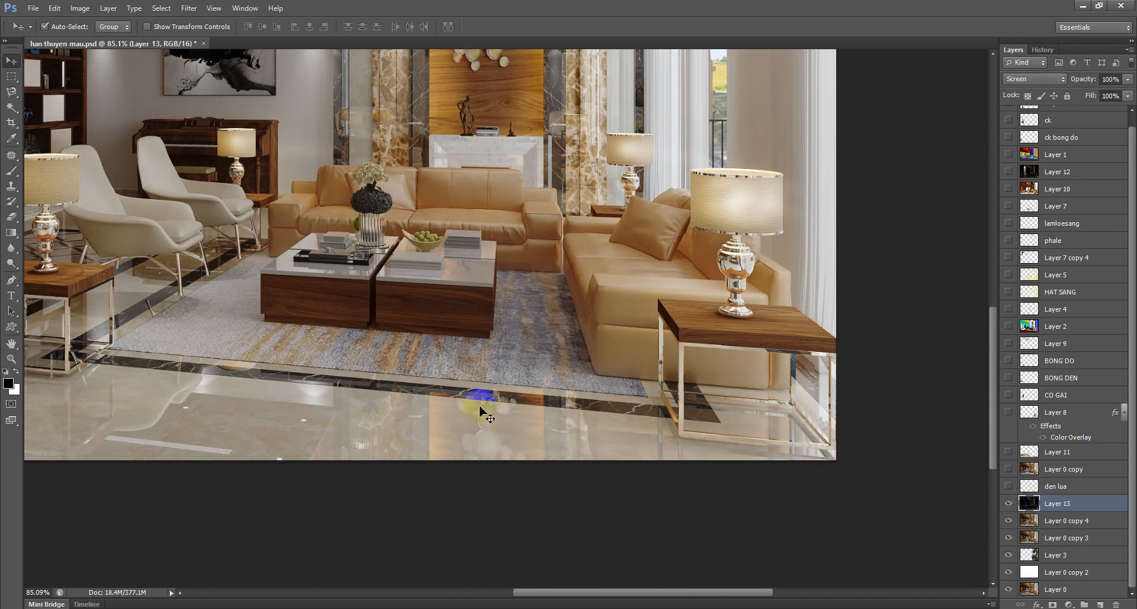
{"action": "left_click", "coordinate": [1009, 504]}
{"action": "left_click", "coordinate": [1008, 504]}
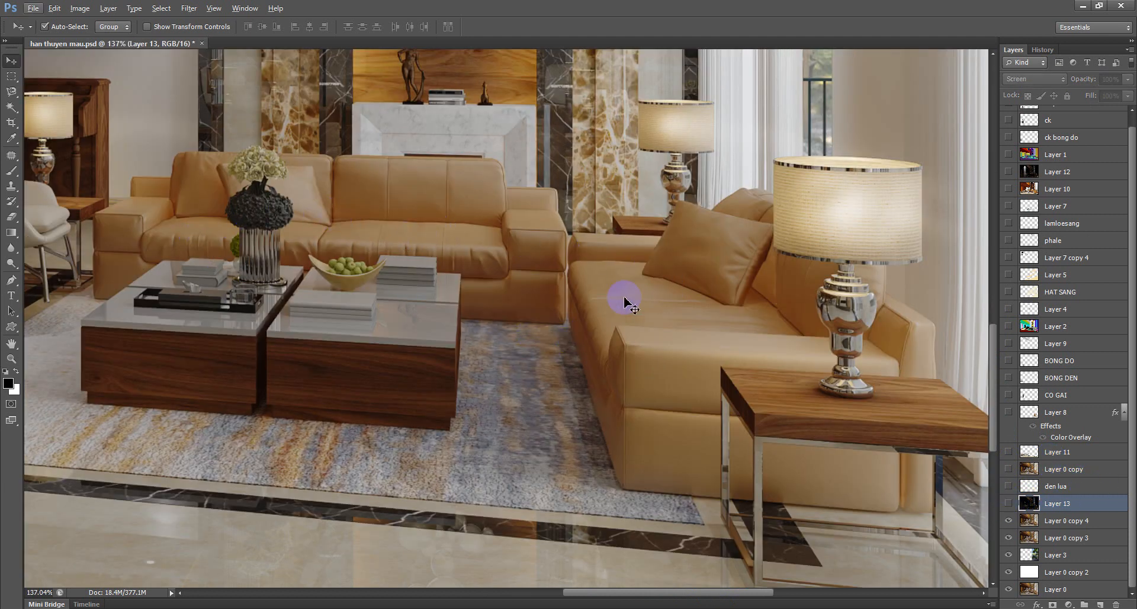
Show the flat-colour object ID layer, Layer 1, and activate the Magic Wand with Sample All Layers off
{"action": "scroll", "coordinate": [690, 361], "scroll_direction": "down", "scroll_amount": 2}
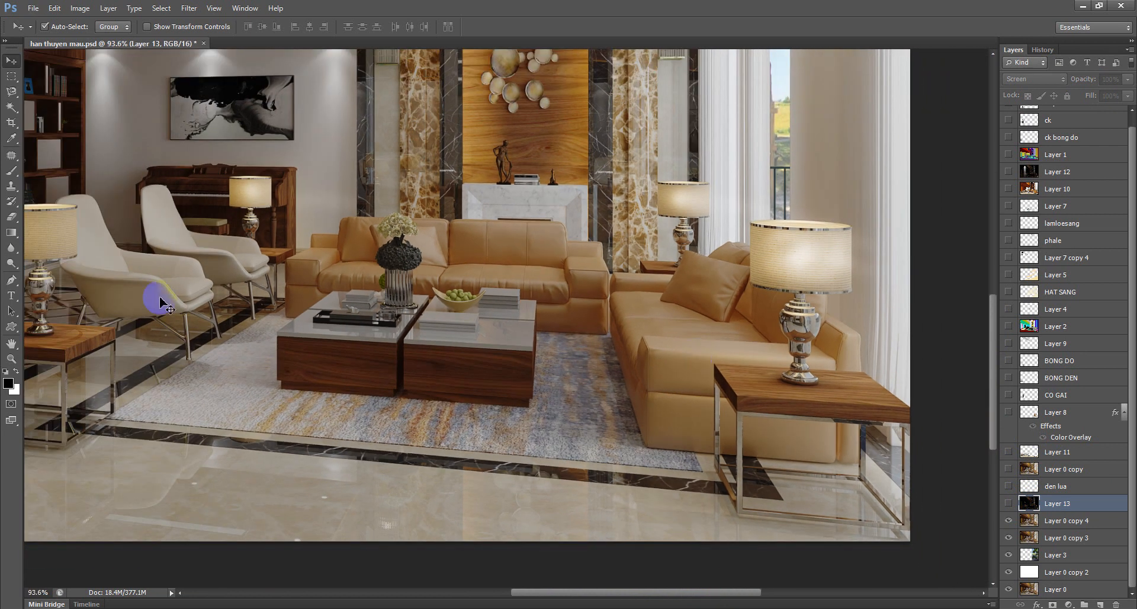
{"action": "scroll", "coordinate": [312, 337], "scroll_direction": "down", "scroll_amount": 2}
{"action": "scroll", "coordinate": [298, 355], "scroll_direction": "up", "scroll_amount": 1}
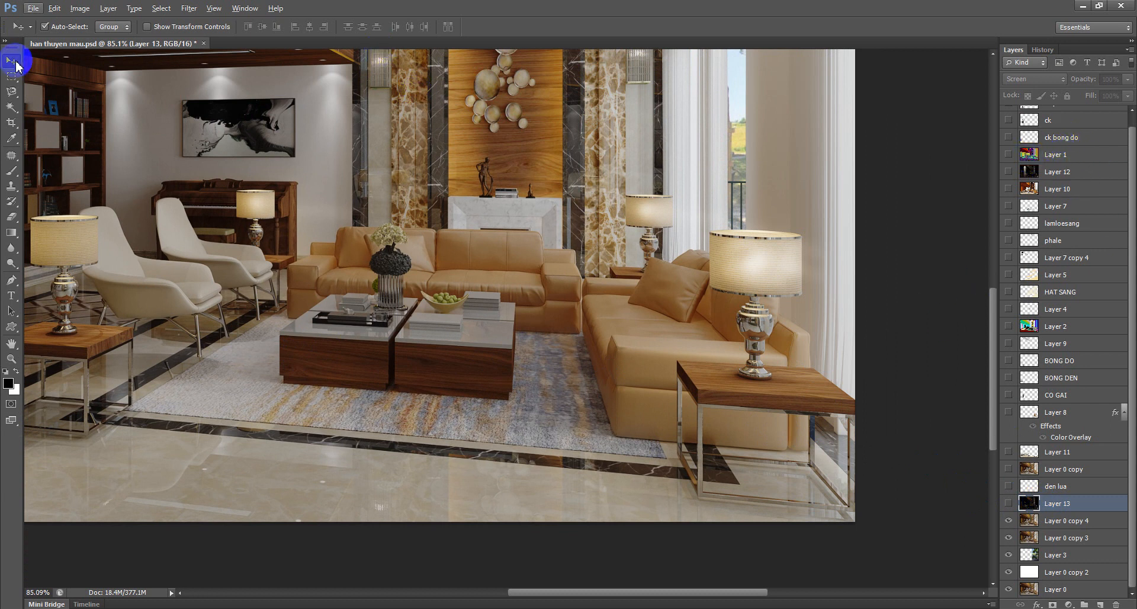
{"action": "left_click", "coordinate": [1008, 155]}
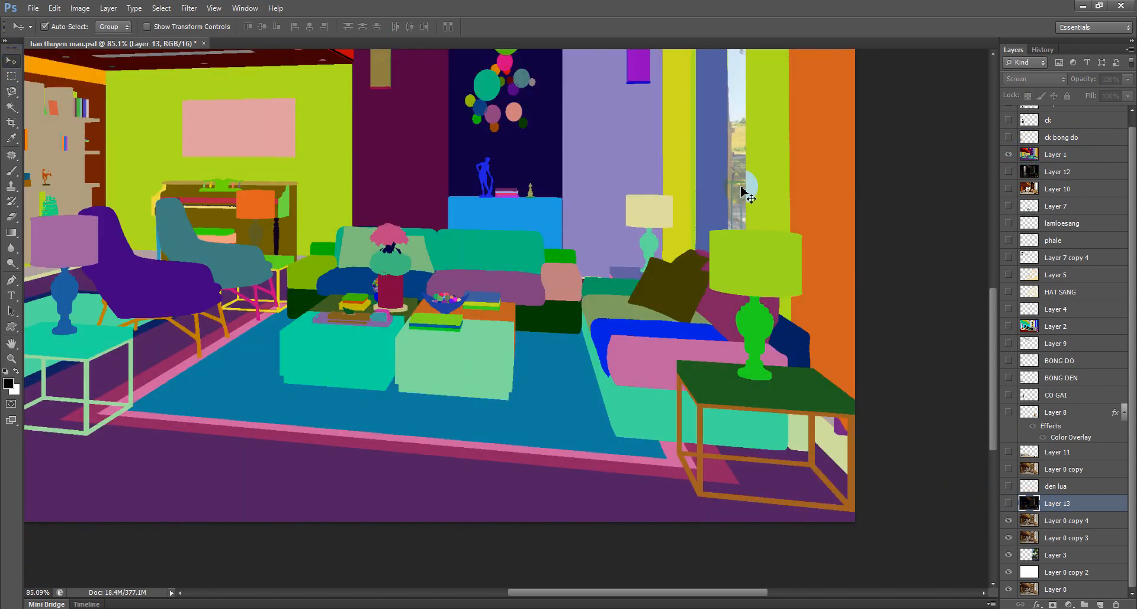
{"action": "left_click", "coordinate": [14, 112]}
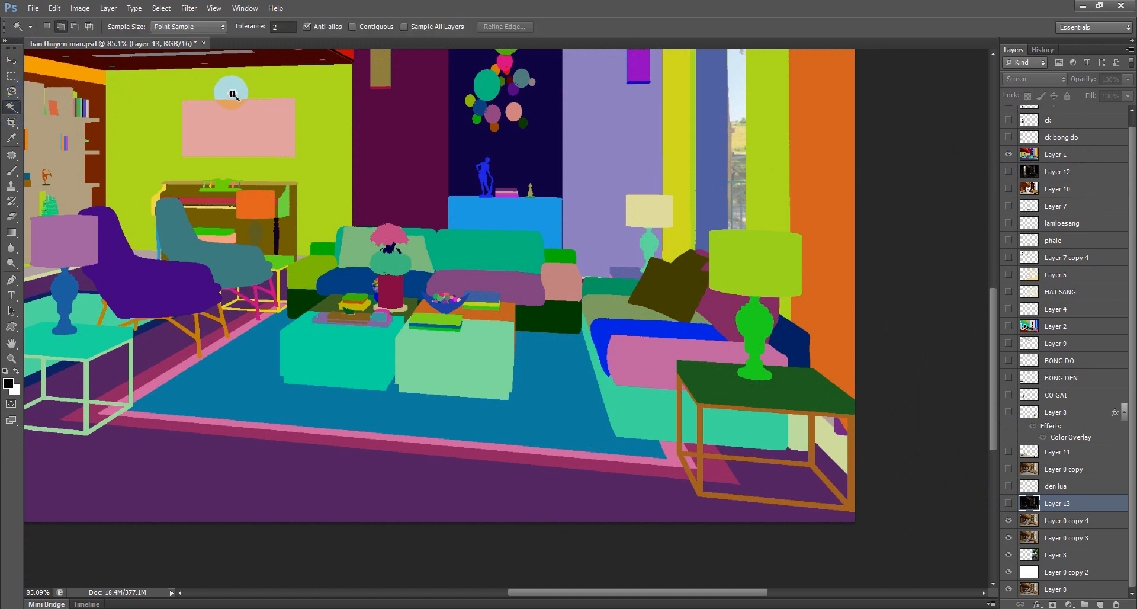
{"action": "left_click", "coordinate": [404, 28]}
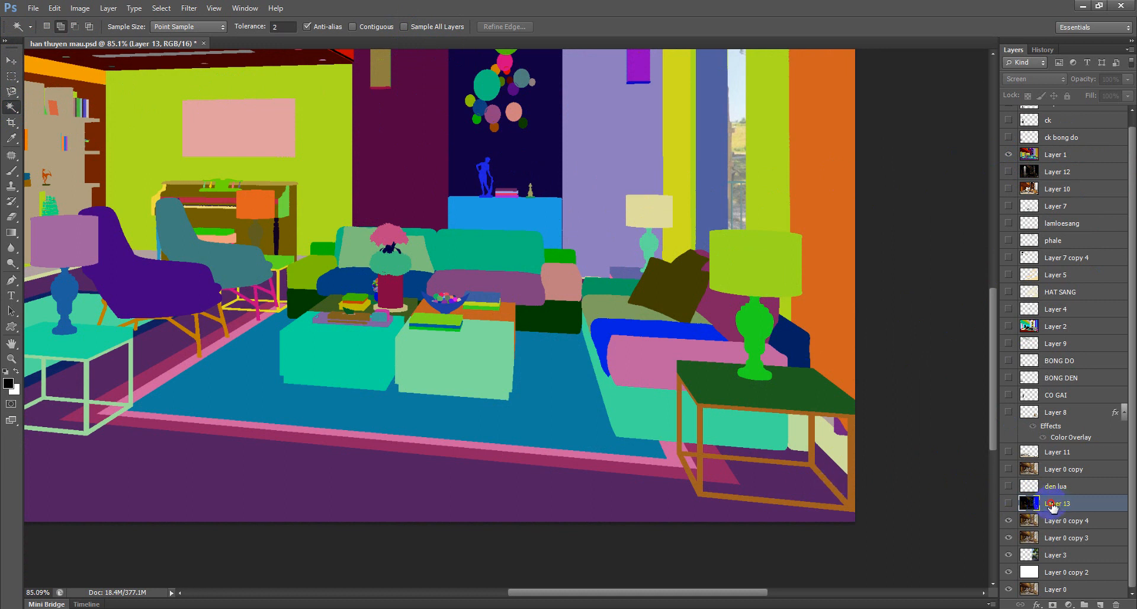
With Layer 13 still active, try Magic Wand selections on the pink sofa arm and the purple floor, clearing each selection
{"action": "left_click", "coordinate": [646, 360]}
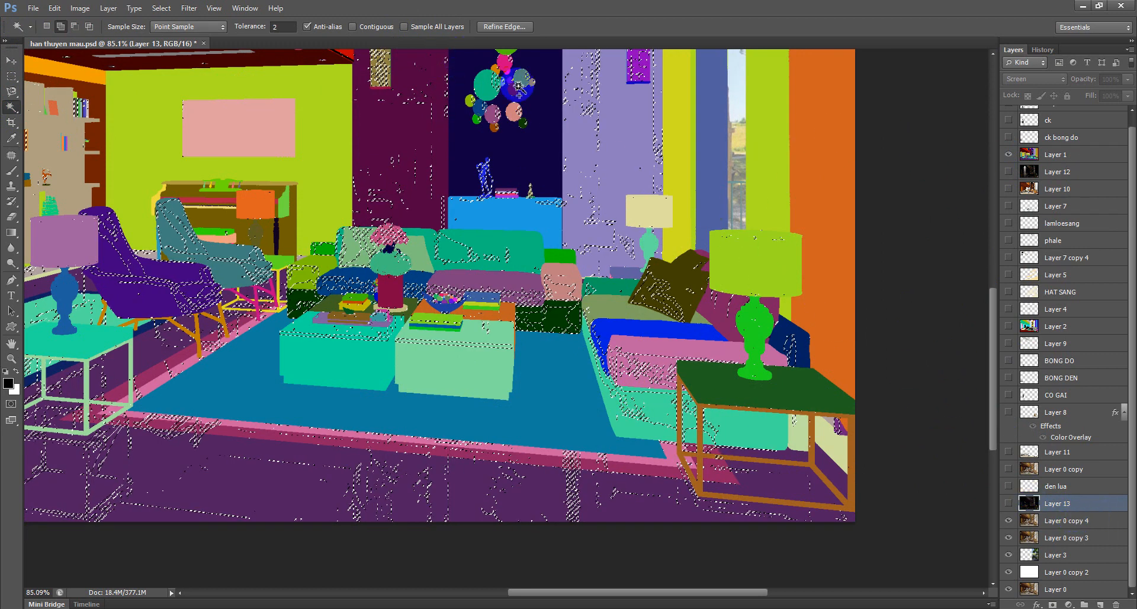
{"action": "left_click", "coordinate": [856, 358]}
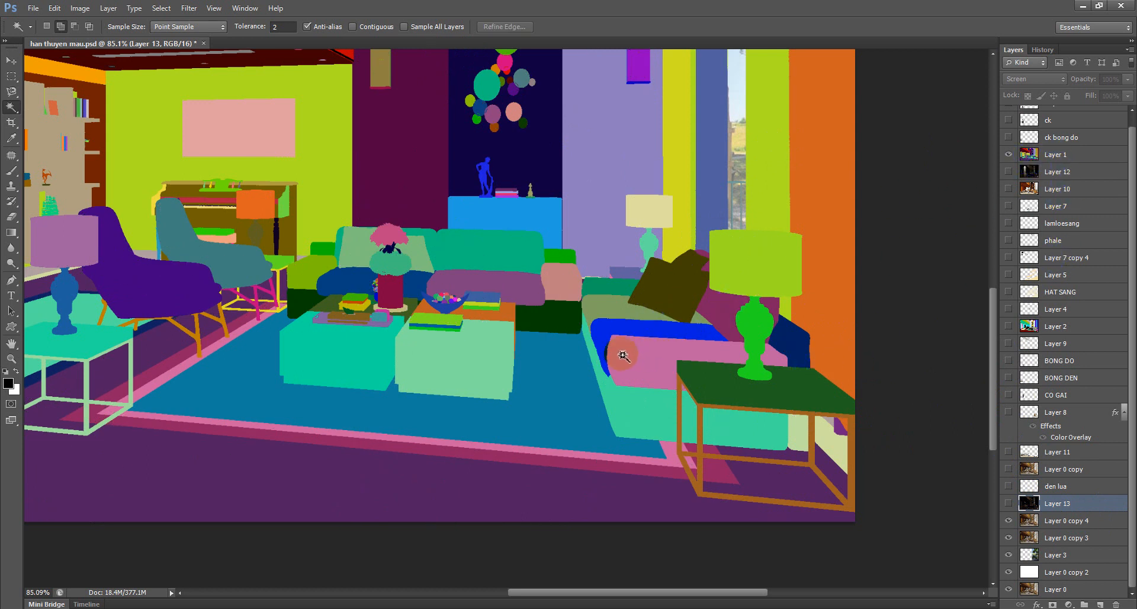
{"action": "left_click", "coordinate": [647, 362]}
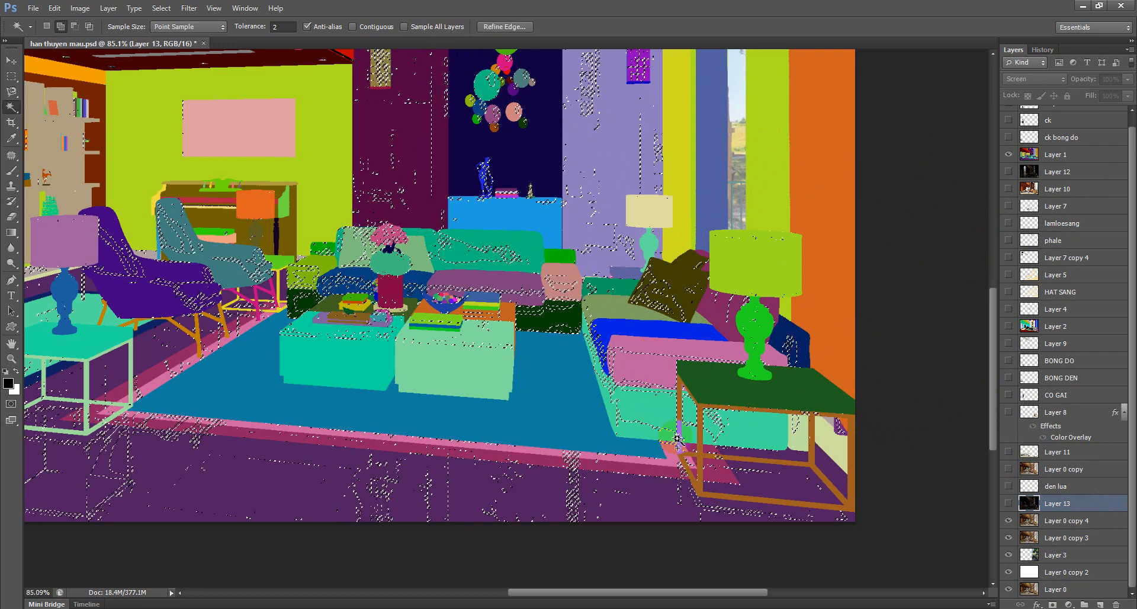
{"action": "left_click", "coordinate": [385, 438]}
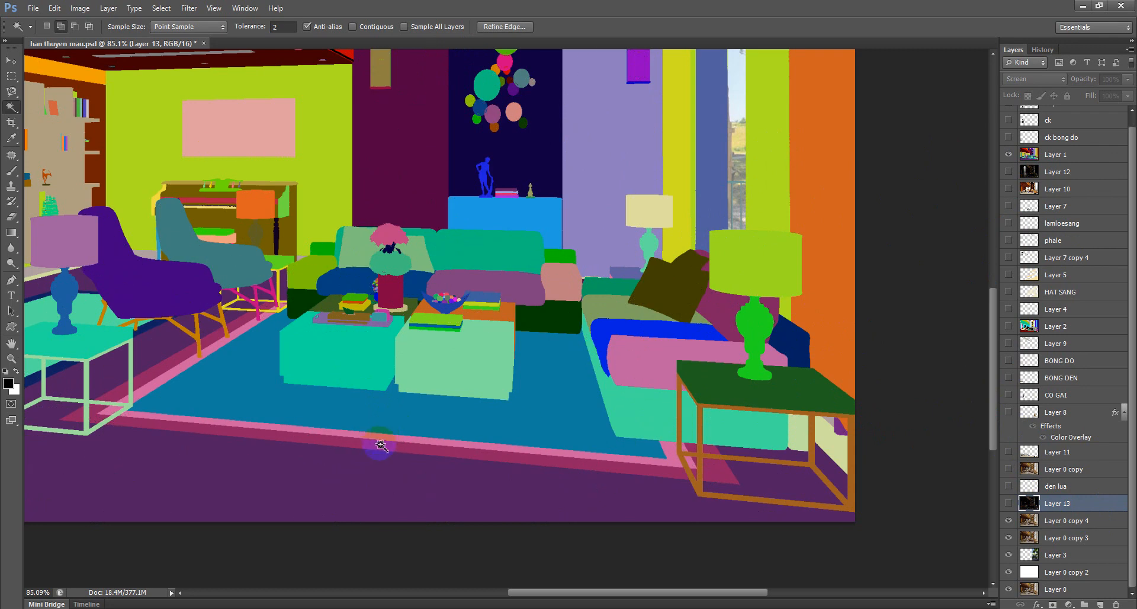
{"action": "left_click", "coordinate": [355, 472]}
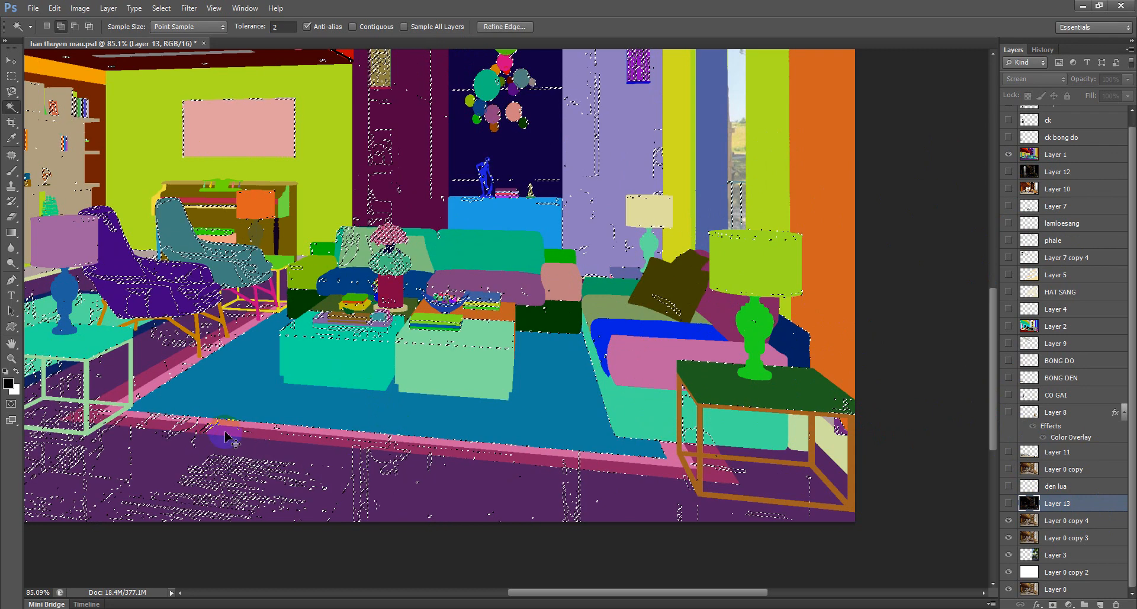
{"action": "left_click", "coordinate": [777, 347]}
With Layer 1 hidden and Layer 13 shown, try Magic Wand selections on the floor reflections, deselect them and save the document
{"action": "left_click", "coordinate": [1008, 154]}
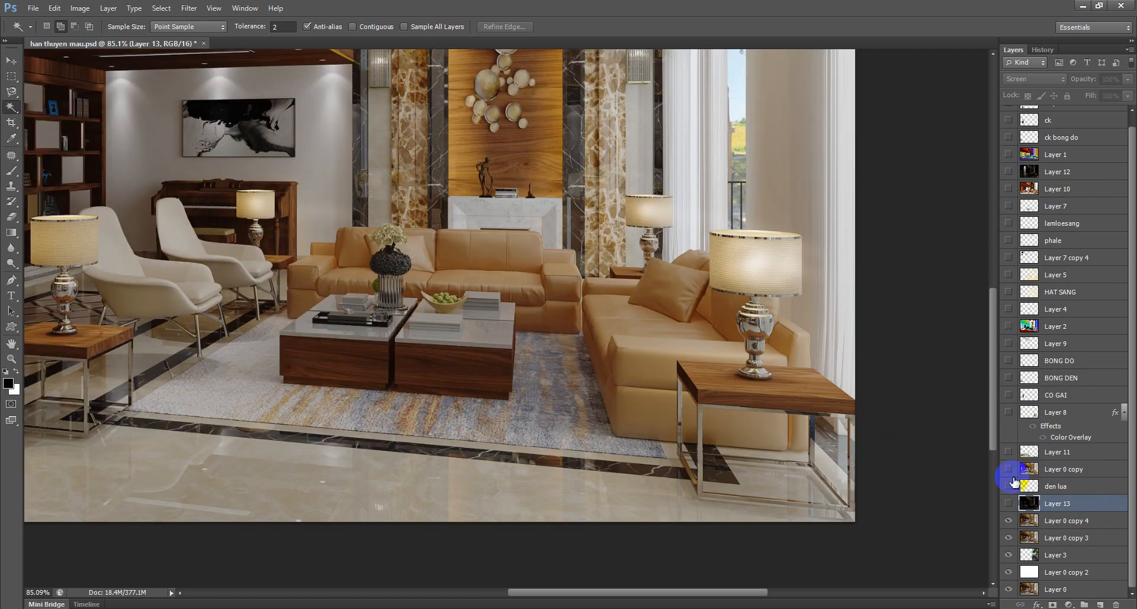
{"action": "left_click", "coordinate": [1008, 503]}
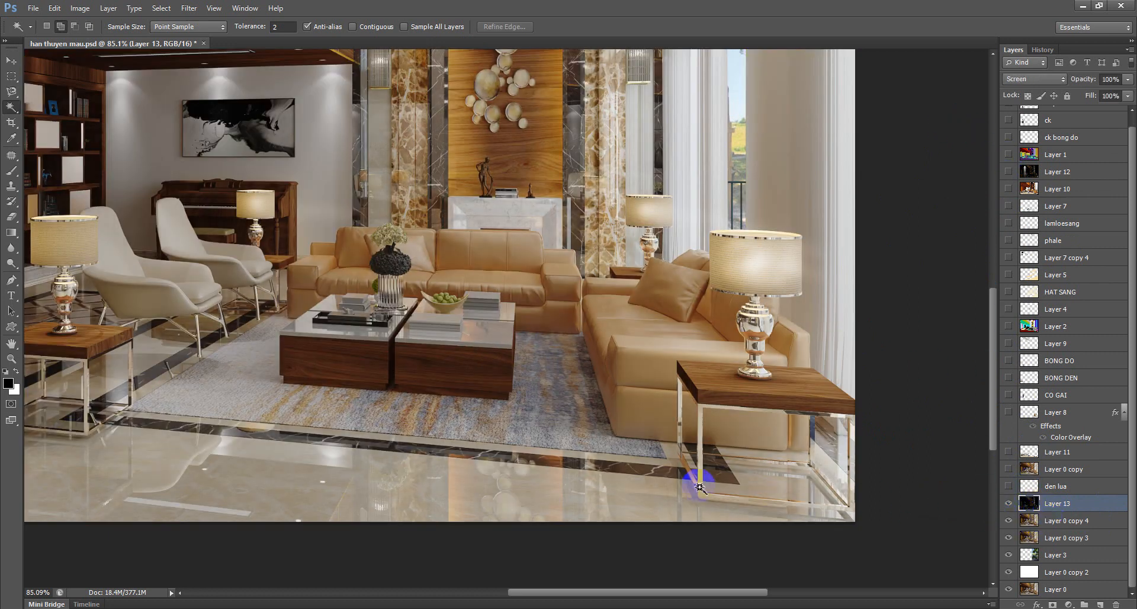
{"action": "left_click", "coordinate": [476, 495]}
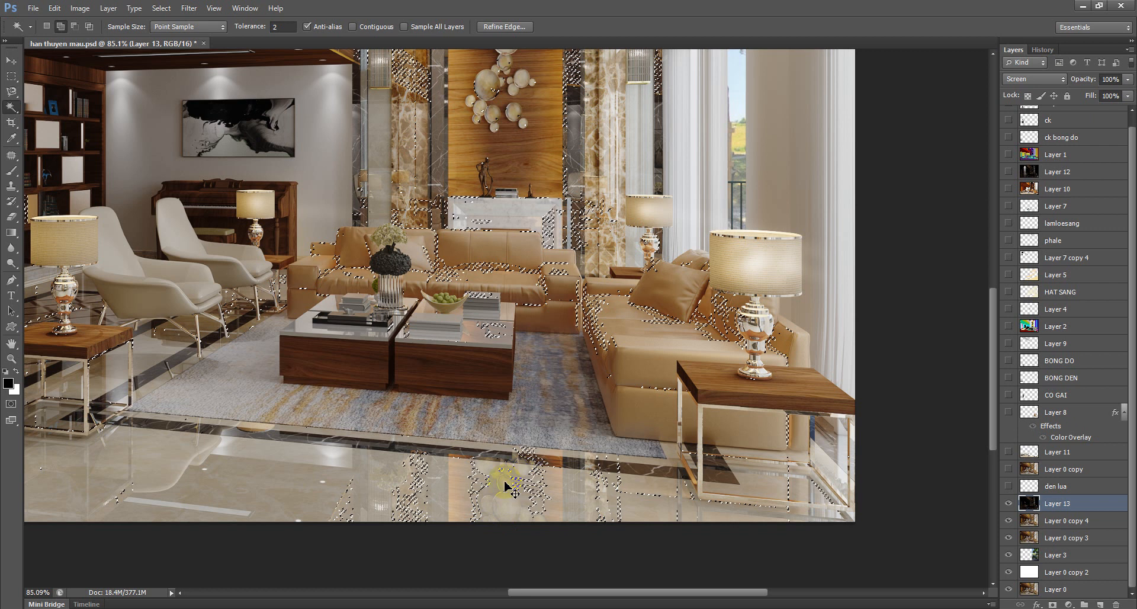
{"action": "key", "text": "ctrl+s"}
{"action": "key", "text": "ctrl+d"}
{"action": "left_click", "coordinate": [480, 485]}
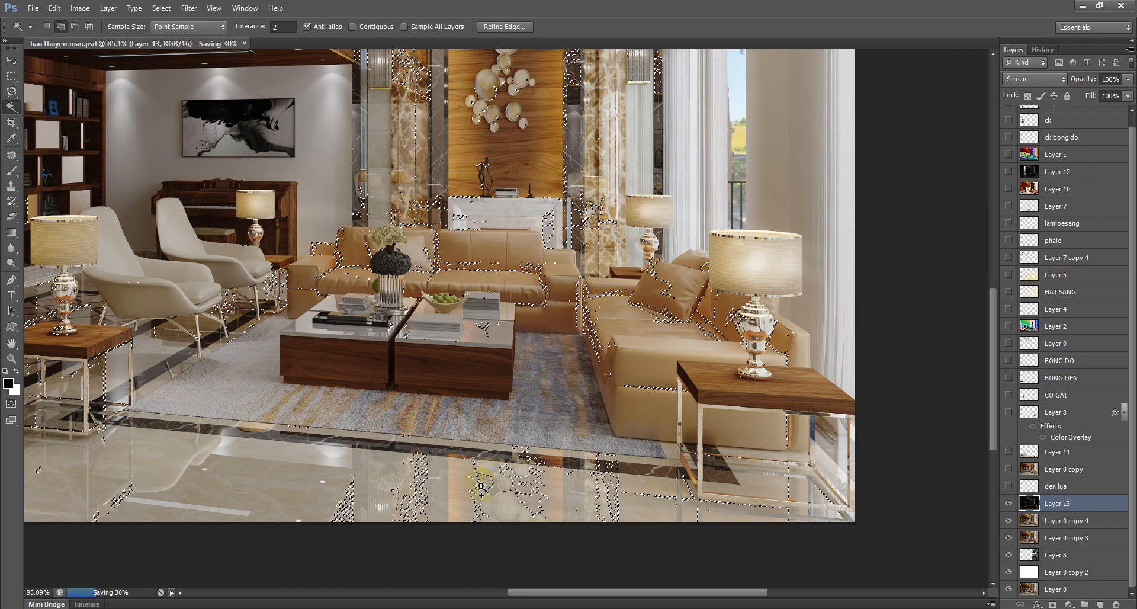
{"action": "key", "text": "ctrl+d"}
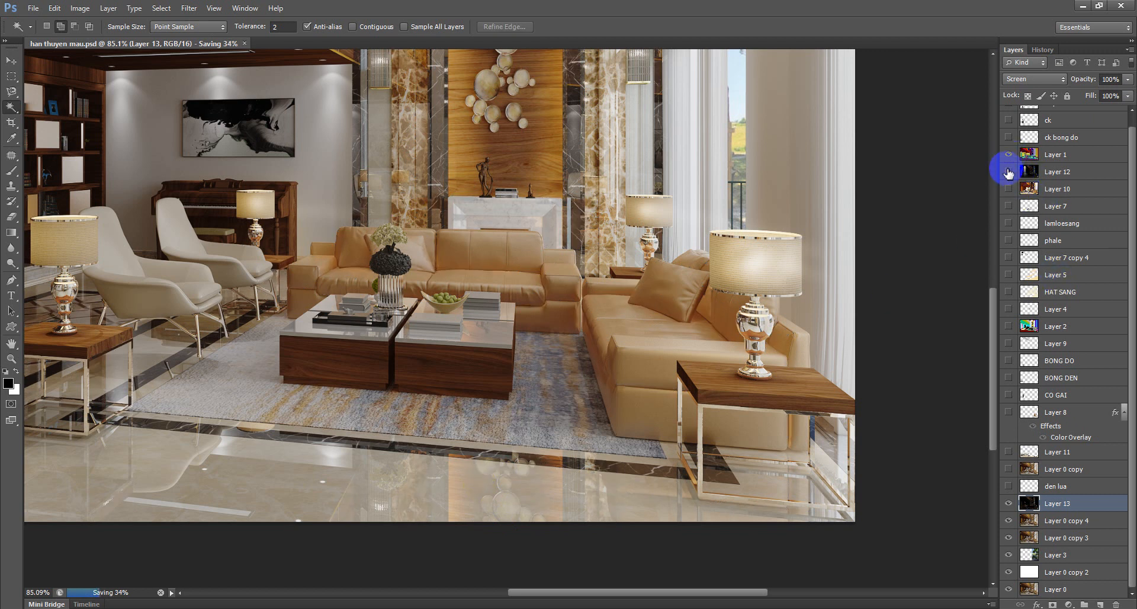
Show Layer 1, clear a trial Magic Wand selection of the floor and turn on Sample All Layers
{"action": "left_click", "coordinate": [1008, 156]}
{"action": "left_click", "coordinate": [471, 492]}
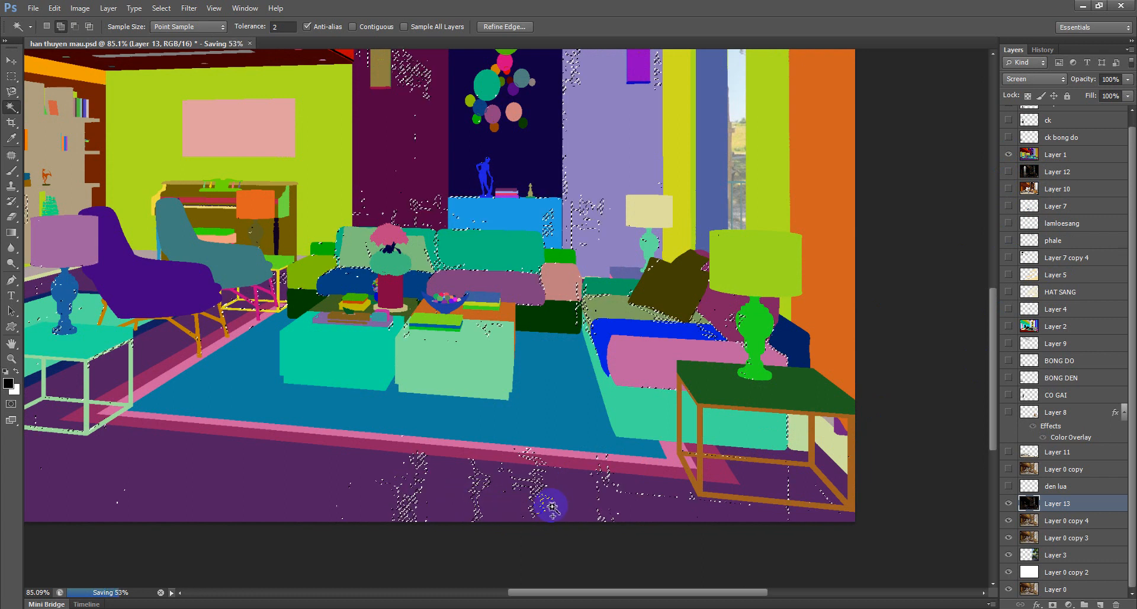
{"action": "left_click", "coordinate": [451, 197]}
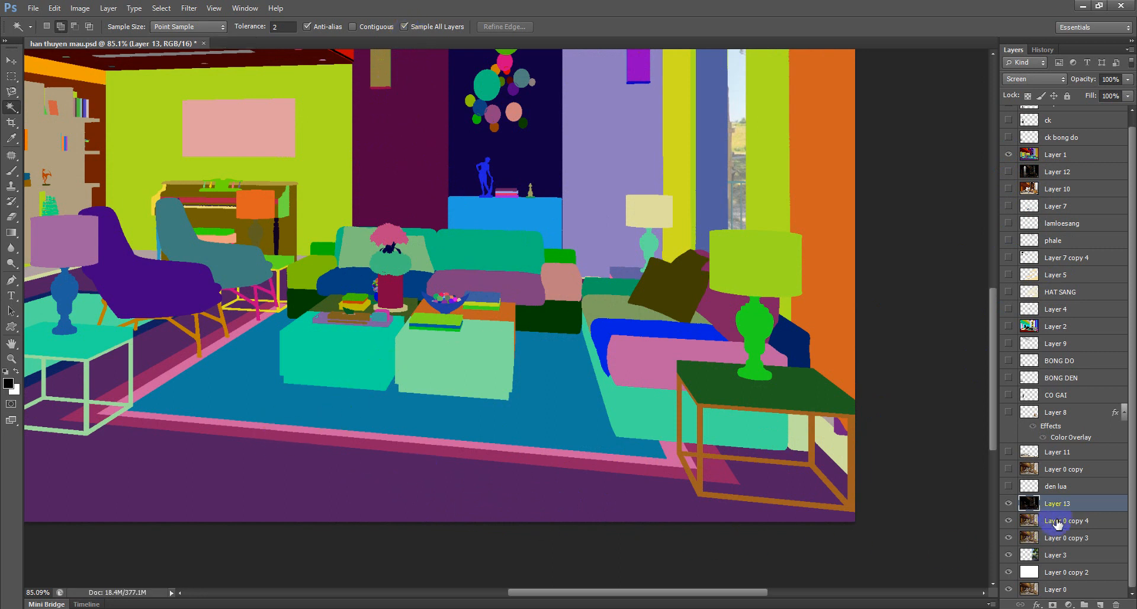
Select the purple floor by colour, replace it with a combined selection of the sofa's arm and seat areas, and deselect
{"action": "left_click", "coordinate": [429, 499]}
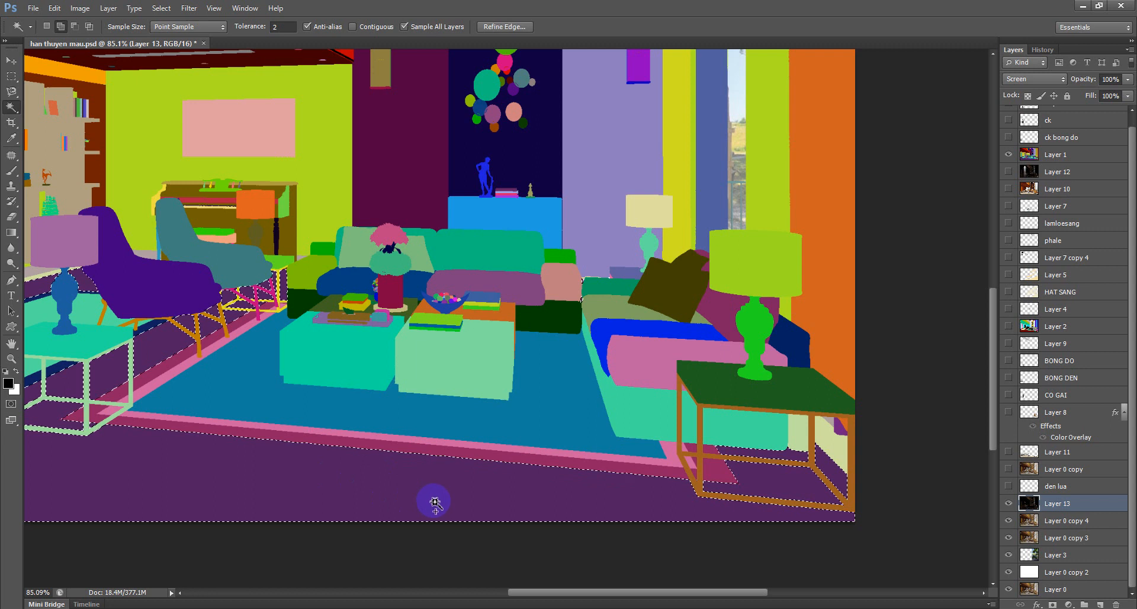
{"action": "left_click", "coordinate": [634, 367]}
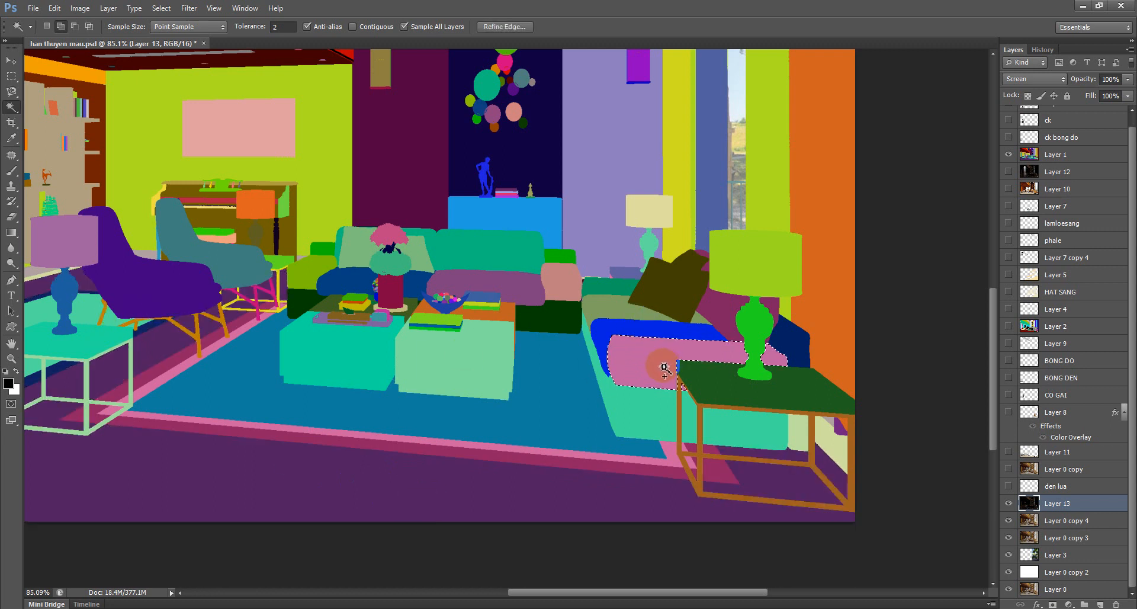
{"action": "left_click", "coordinate": [607, 317]}
{"action": "left_click", "coordinate": [602, 309]}
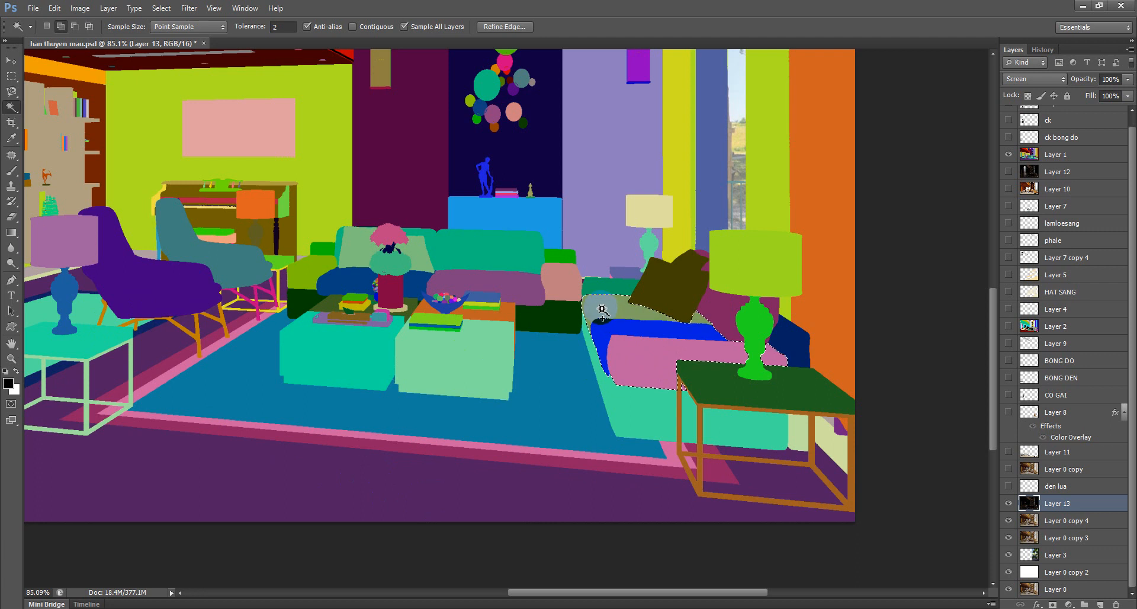
{"action": "key", "text": "ctrl+d"}
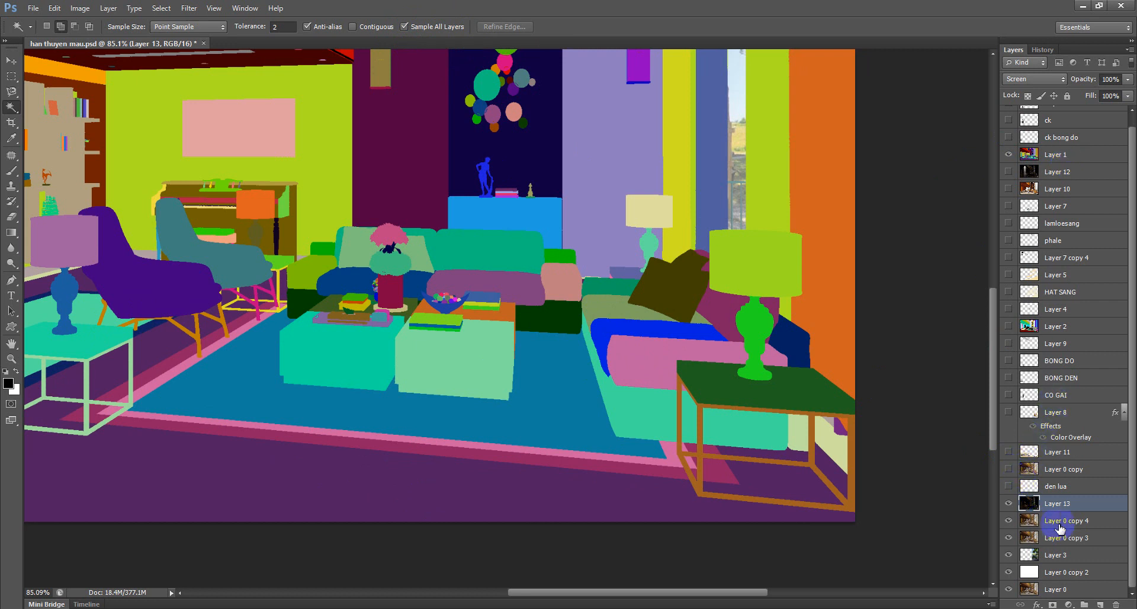
Move the reflection layer, Layer 13, directly above Layer 1 and set its blend mode to Normal
{"action": "left_click_drag", "start_coordinate": [1067, 508], "coordinate": [1059, 145]}
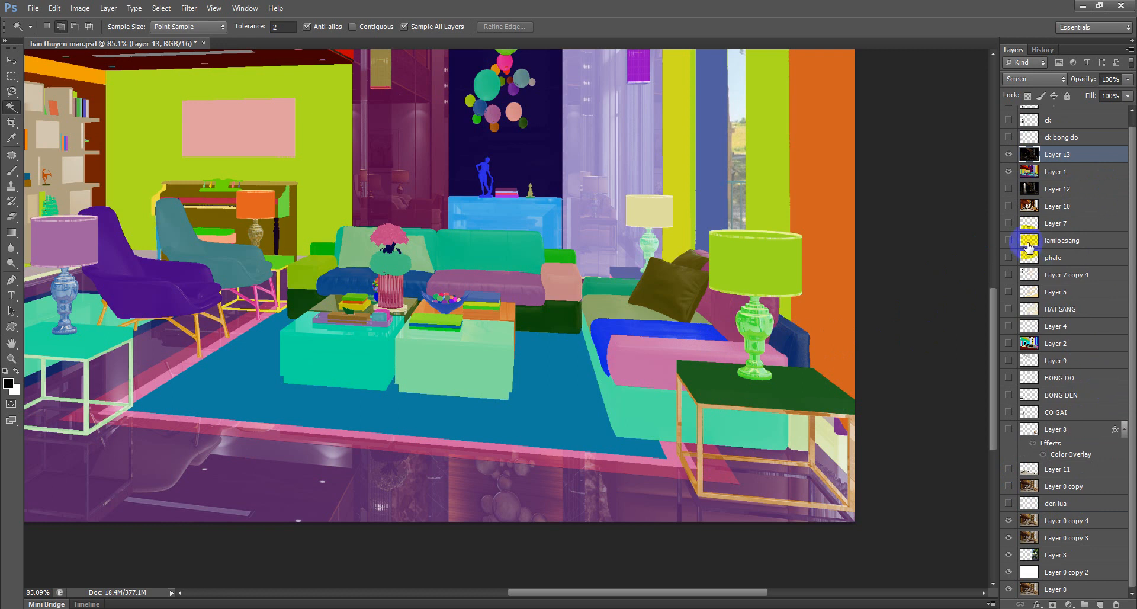
{"action": "left_click", "coordinate": [1033, 79]}
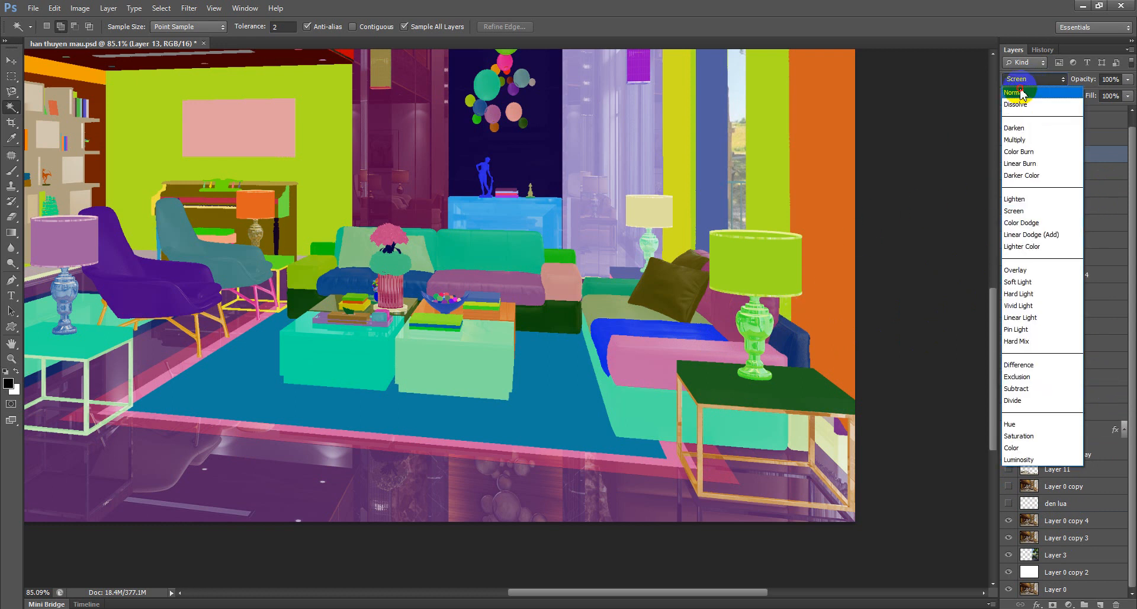
{"action": "left_click", "coordinate": [1016, 90]}
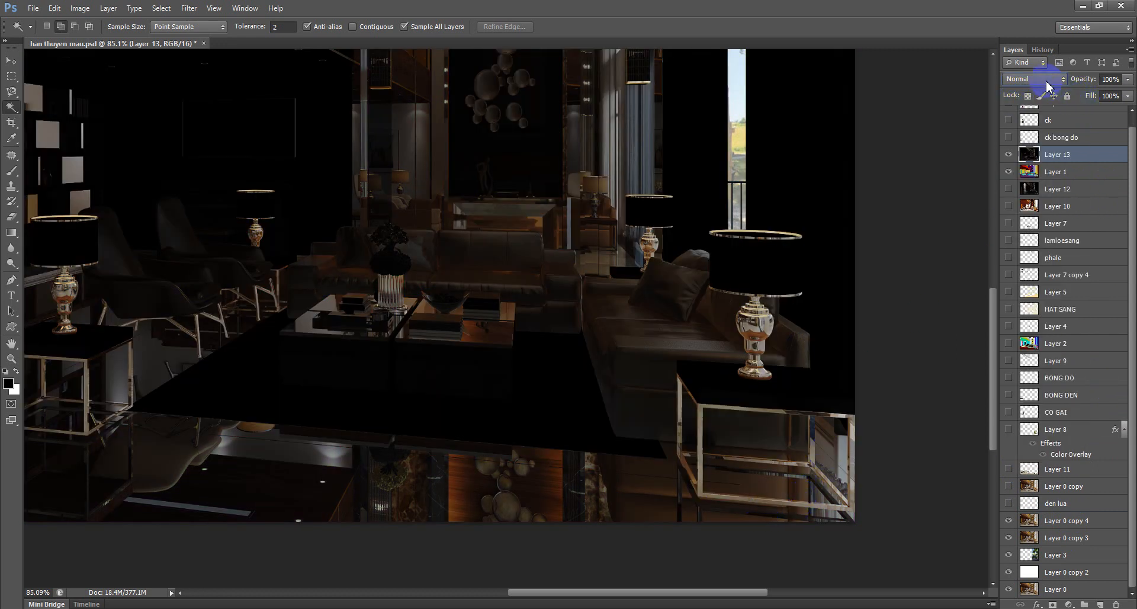
{"action": "left_click", "coordinate": [1047, 83]}
{"action": "left_click", "coordinate": [499, 6]}
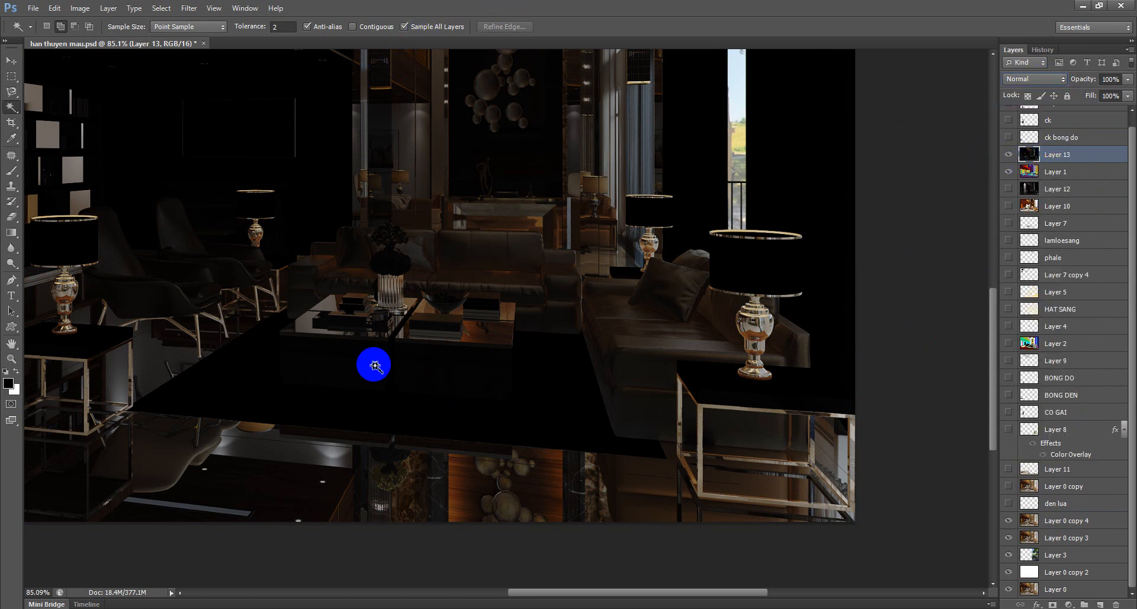
Test Magic Wand selections on the reflection image with Layer 13 and with Layer 1 active, and turn off Sample All Layers
{"action": "left_click", "coordinate": [318, 502]}
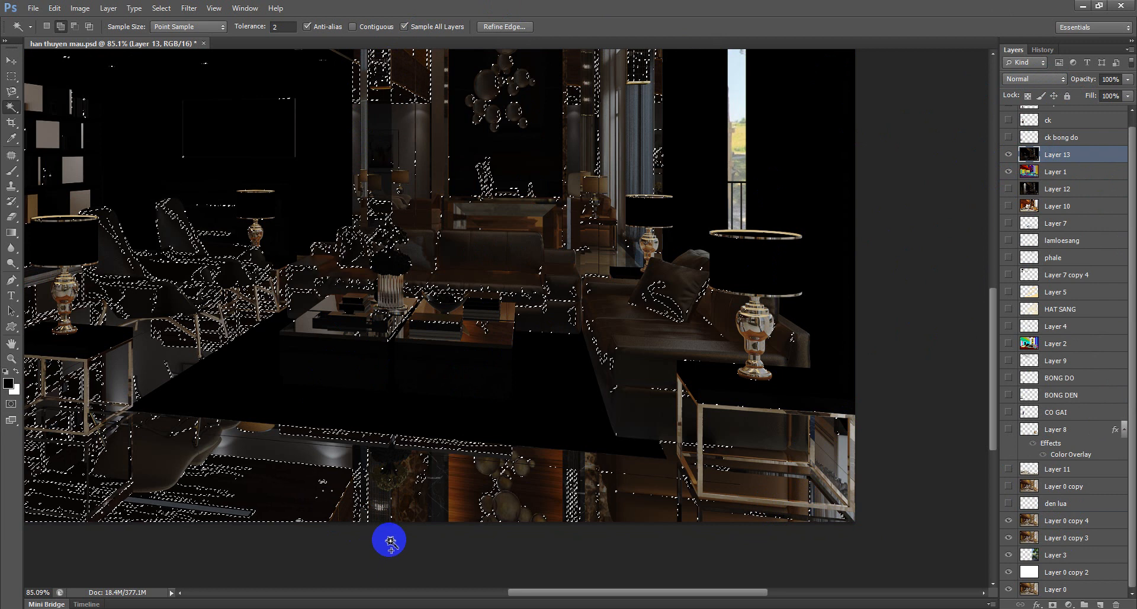
{"action": "left_click", "coordinate": [390, 540]}
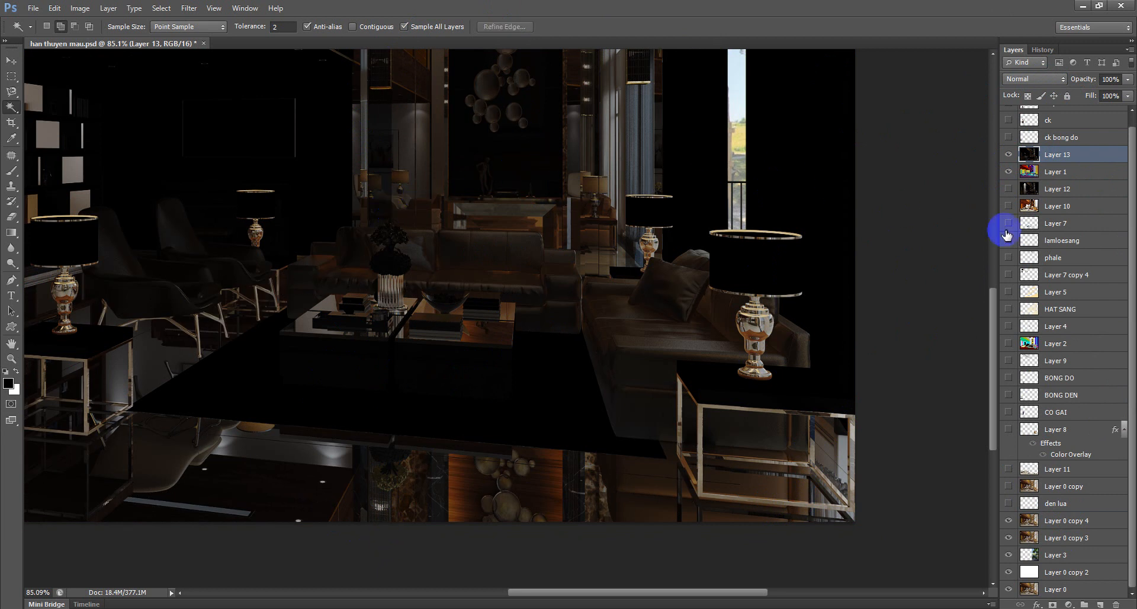
{"action": "left_click", "coordinate": [1030, 173]}
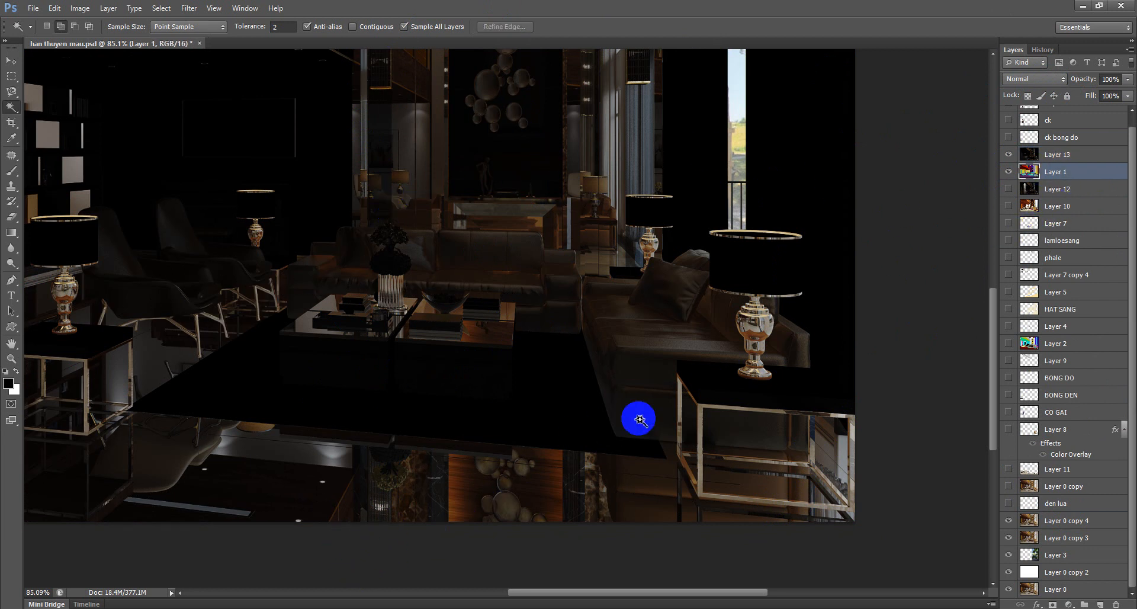
{"action": "left_click", "coordinate": [627, 340]}
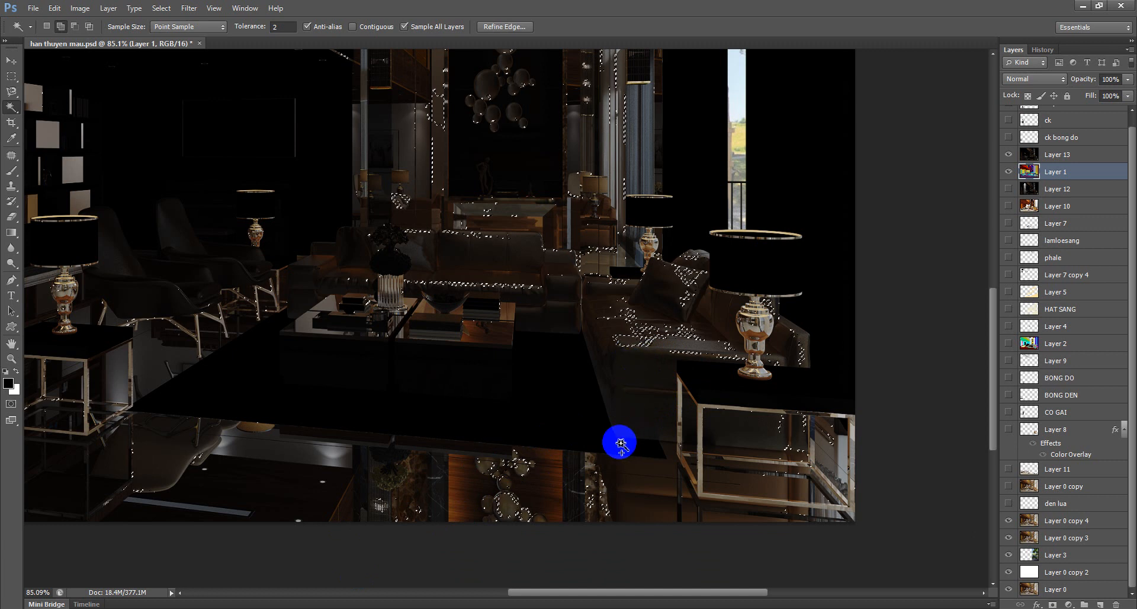
{"action": "left_click", "coordinate": [404, 27]}
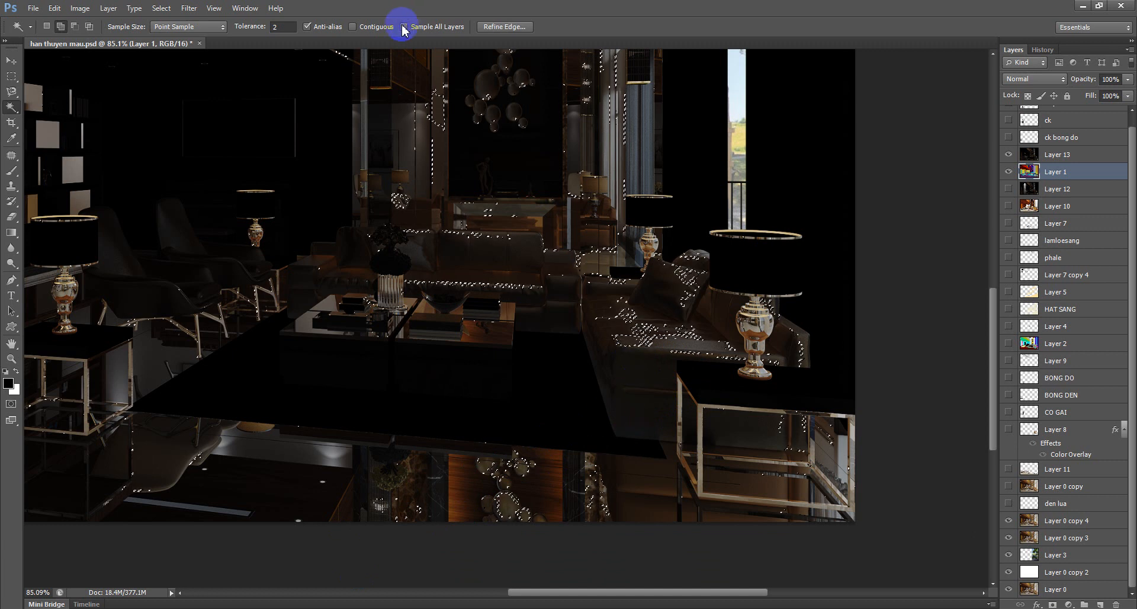
Replace the stray selection with the sofa's front seat area sampled from Layer 1, deselect, and hide Layer 13 and Layer 1
{"action": "key", "text": "ctrl+d"}
{"action": "left_click", "coordinate": [638, 351]}
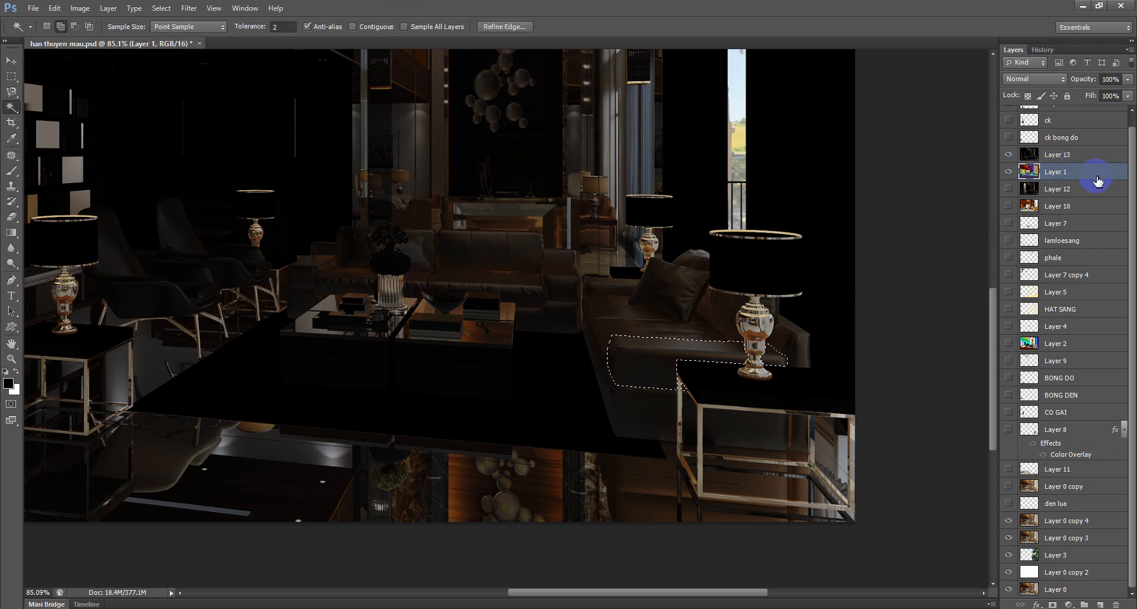
{"action": "left_click", "coordinate": [556, 414]}
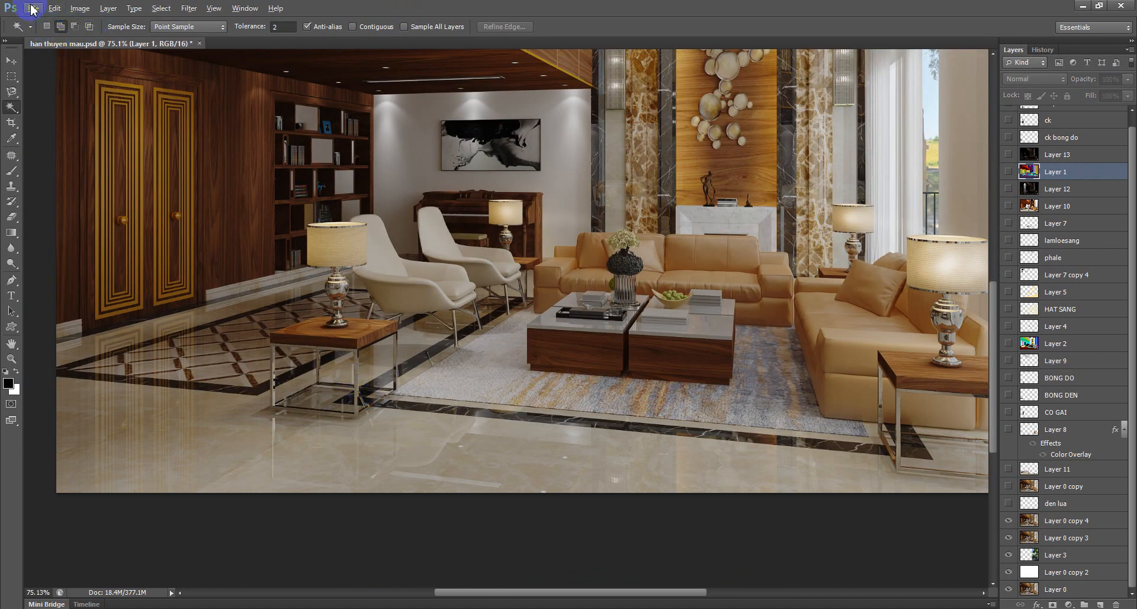
Raise the memory allocation in the Performance preferences to 2861 MB (85%) and apply the change
{"action": "left_click", "coordinate": [53, 10]}
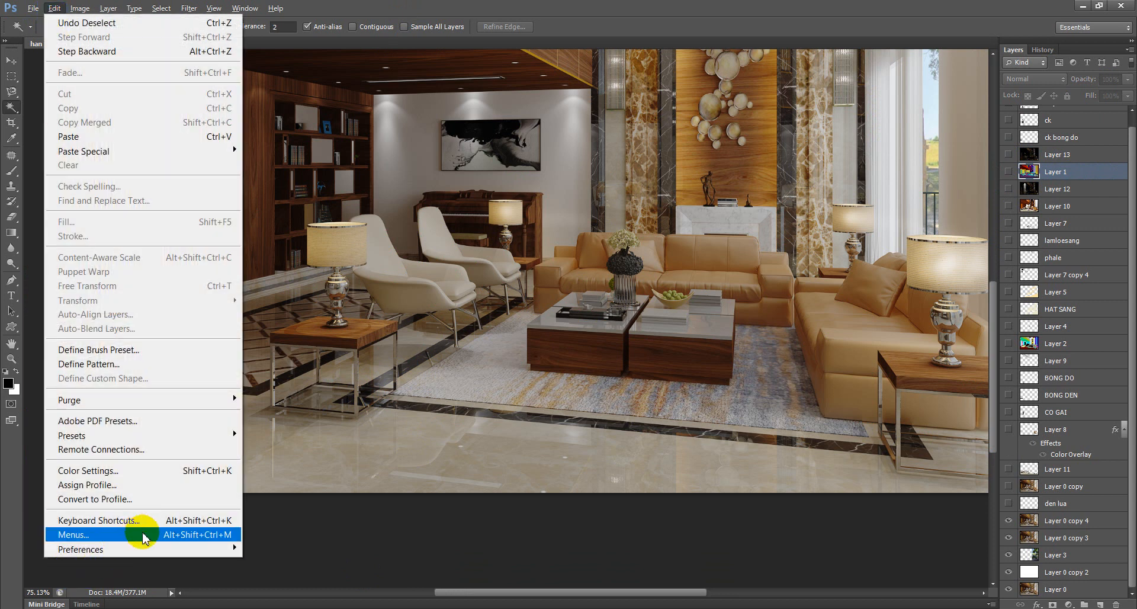
{"action": "mouse_move", "coordinate": [142, 549]}
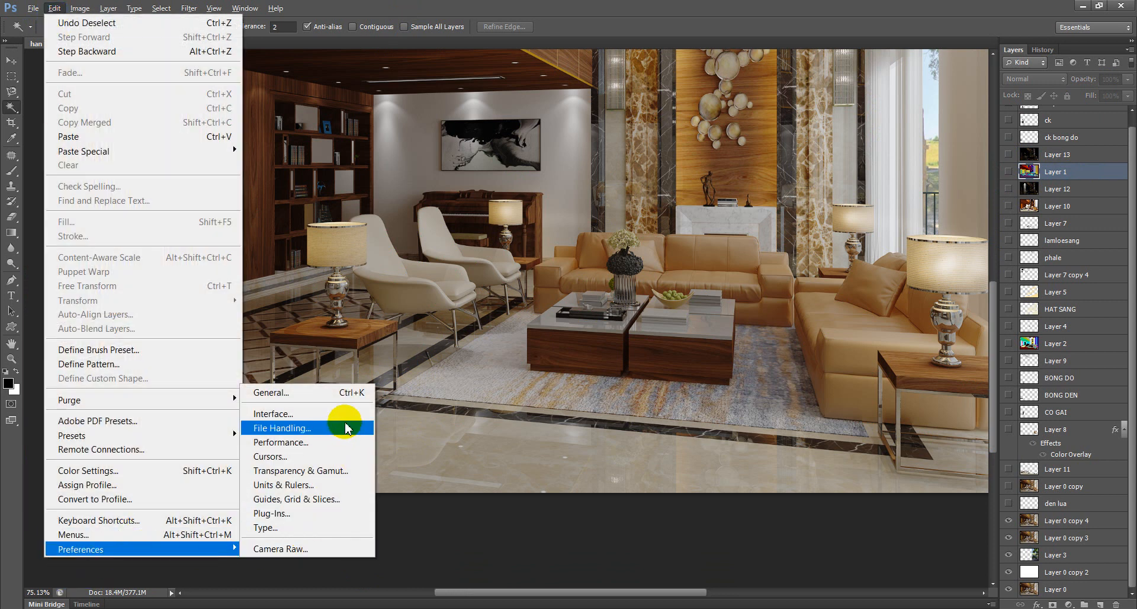
{"action": "left_click", "coordinate": [308, 392]}
{"action": "key", "text": "i"}
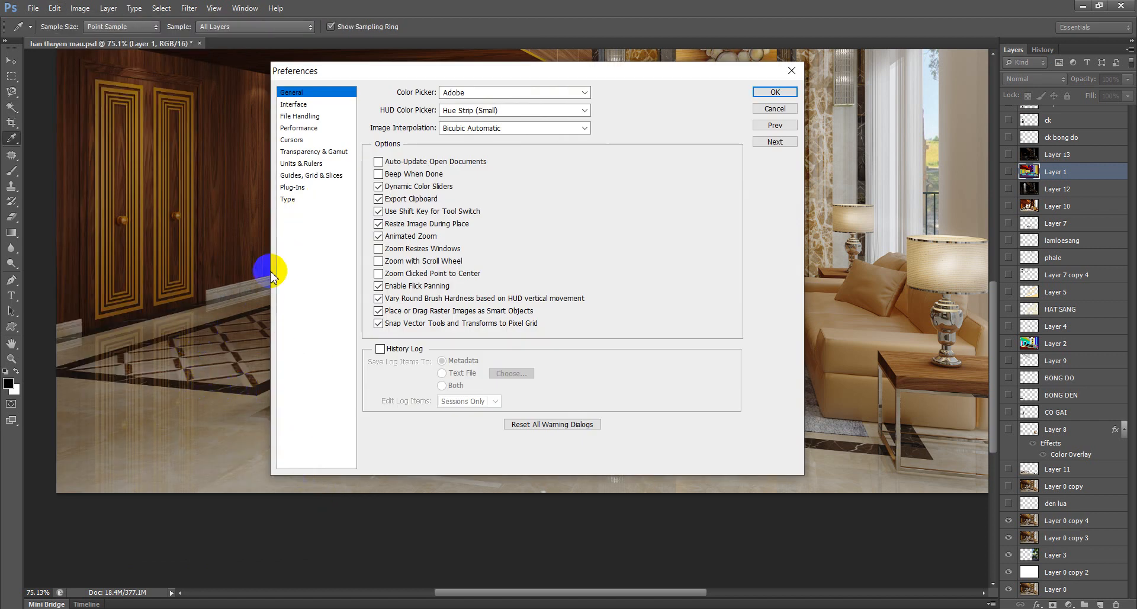
{"action": "left_click", "coordinate": [292, 129]}
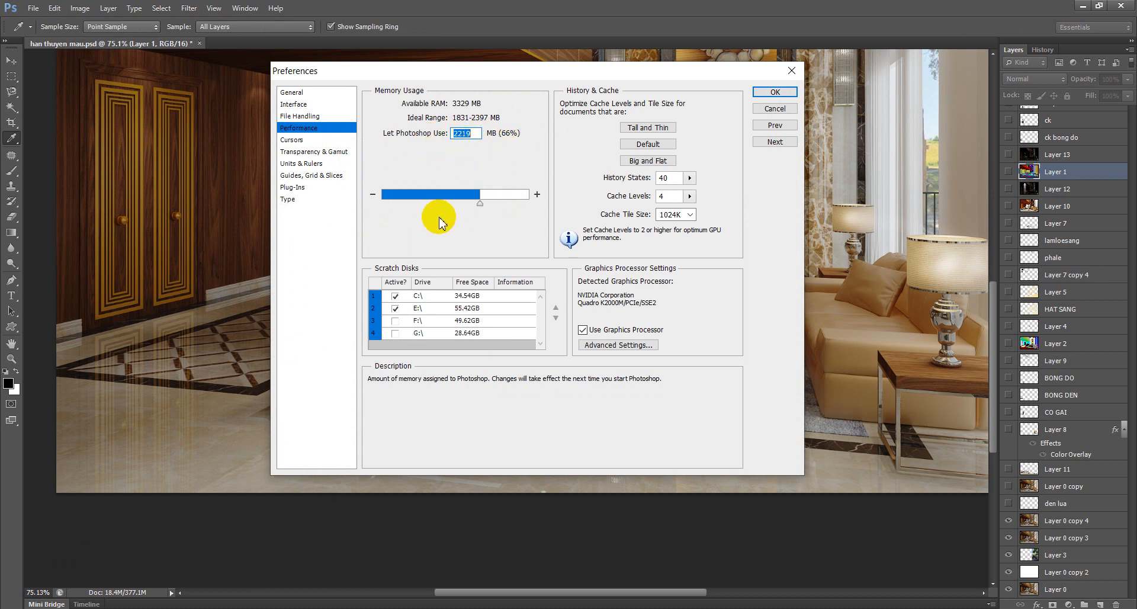
{"action": "left_click_drag", "start_coordinate": [479, 203], "coordinate": [500, 216]}
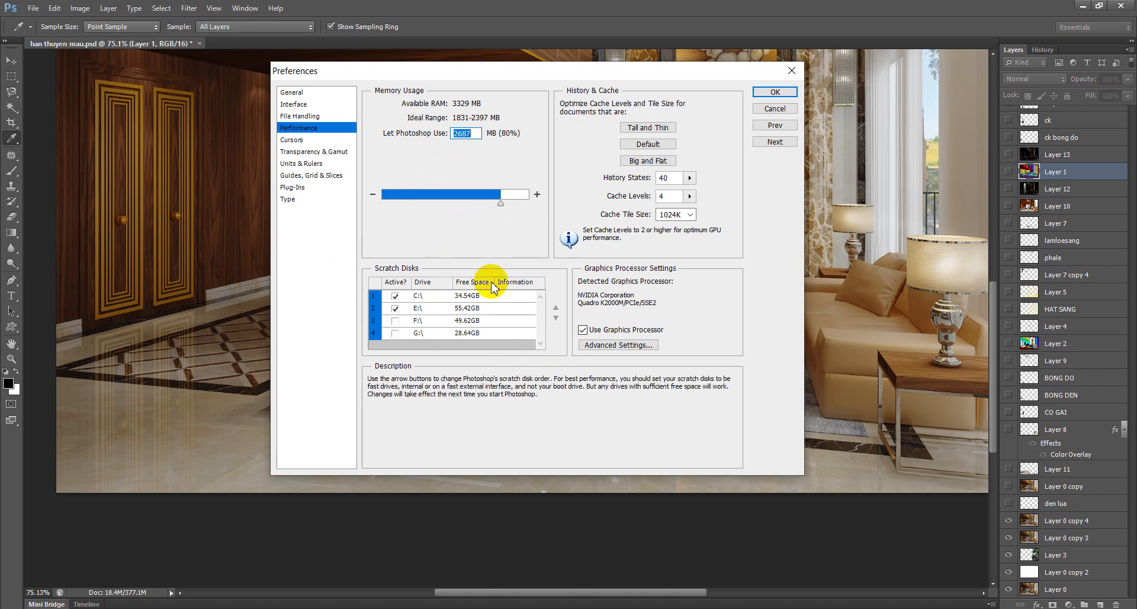
{"action": "left_click", "coordinate": [395, 307]}
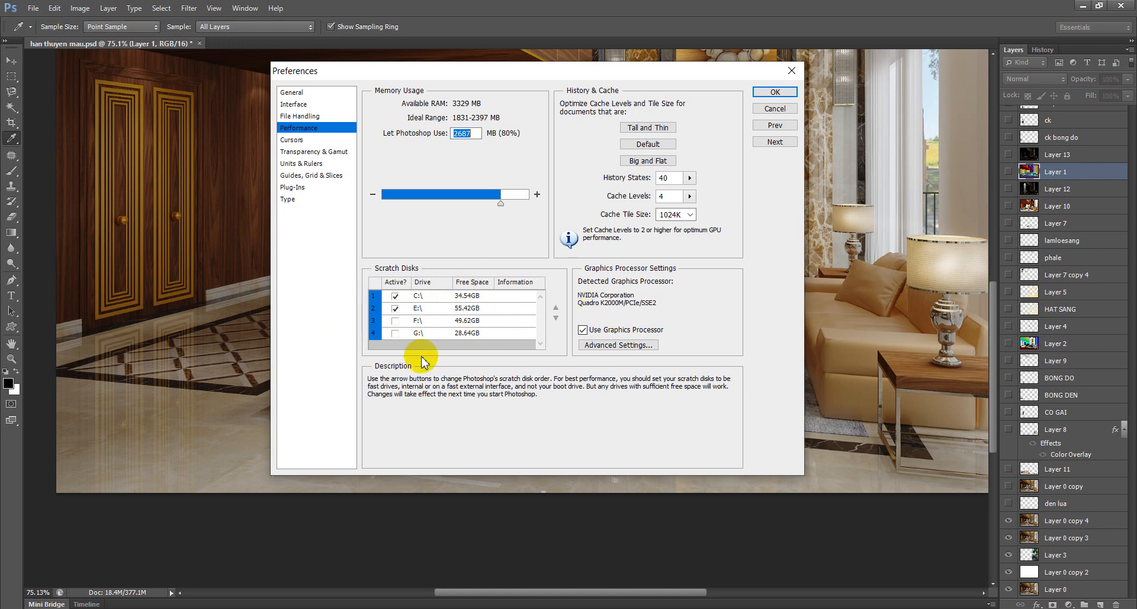
{"action": "left_click", "coordinate": [667, 178]}
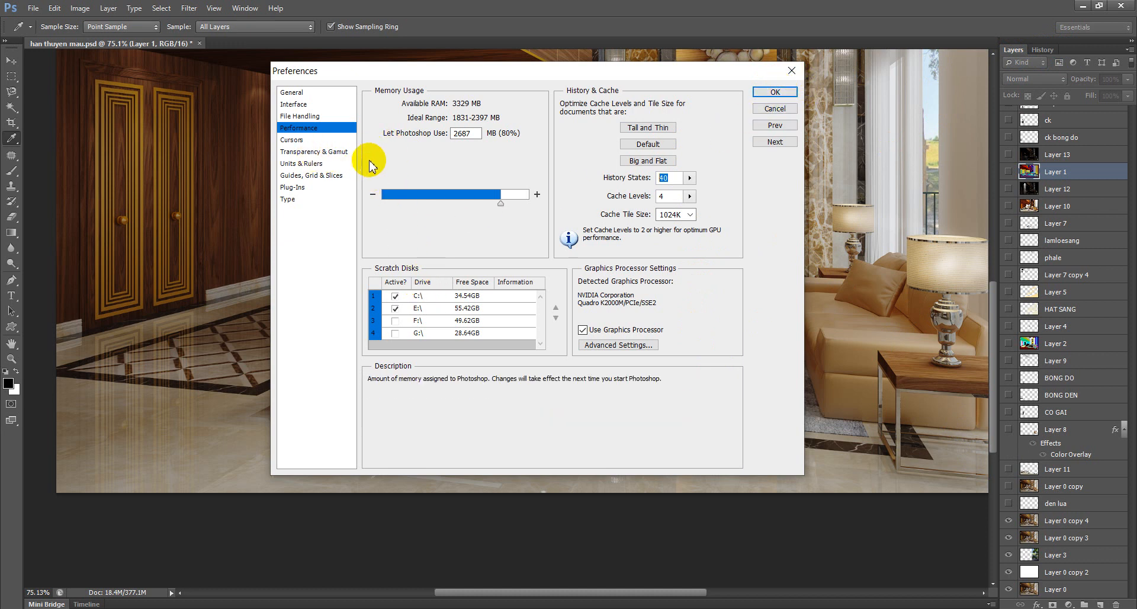
{"action": "left_click_drag", "start_coordinate": [501, 205], "coordinate": [509, 207]}
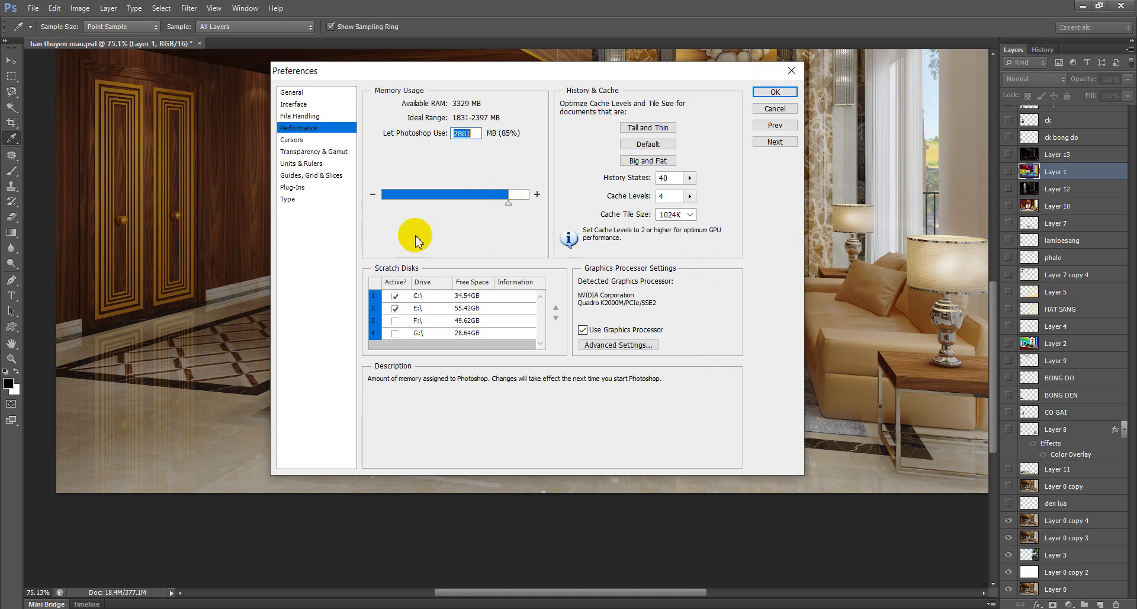
{"action": "left_click", "coordinate": [781, 90]}
{"action": "key", "text": "w"}
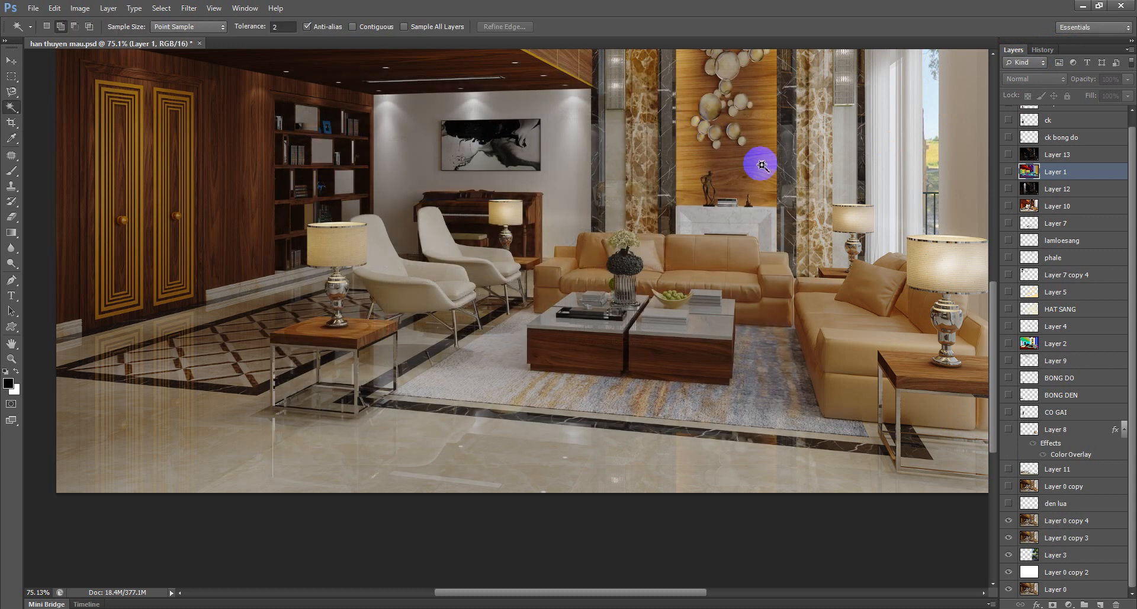
Step back through the document history to the last Fill Opacity Change, before the first Magic Wand selection
{"action": "left_click", "coordinate": [1041, 50]}
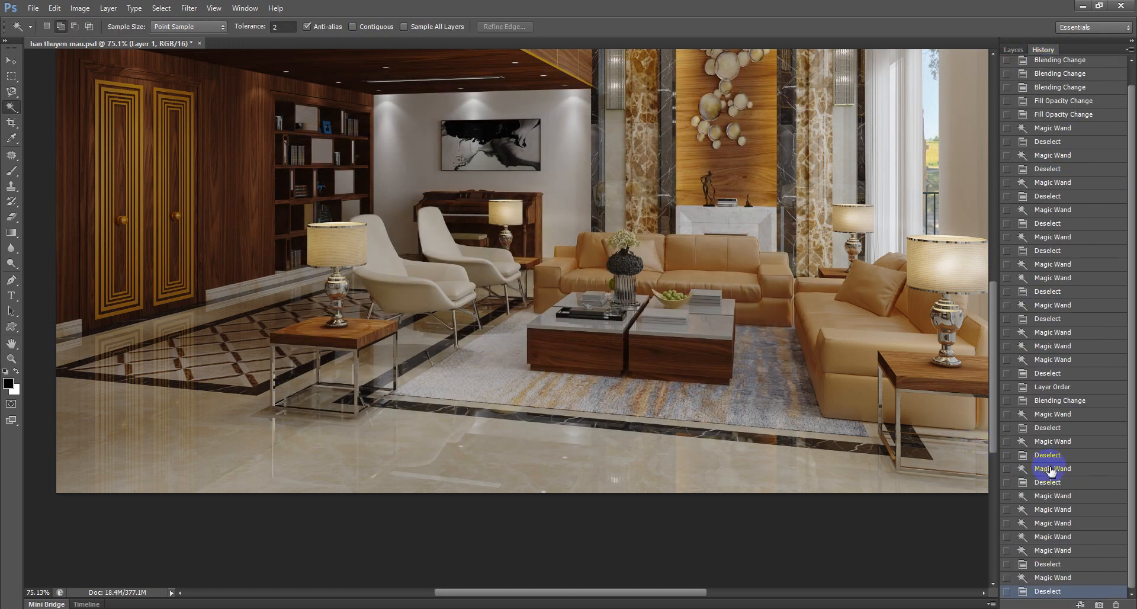
{"action": "left_click", "coordinate": [1059, 418]}
{"action": "left_click", "coordinate": [1043, 293]}
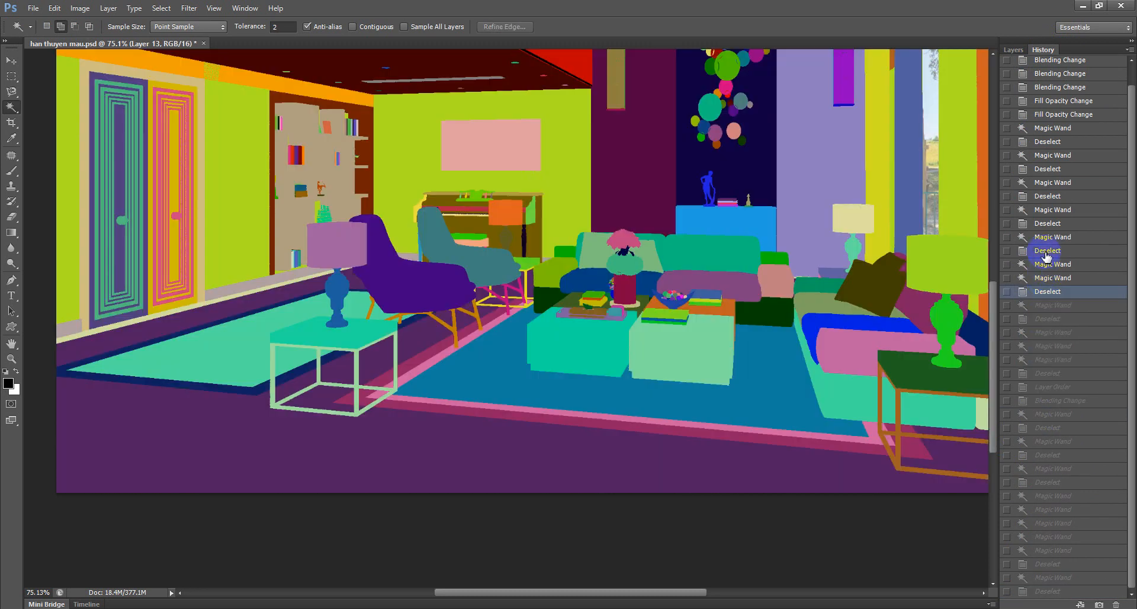
{"action": "left_click", "coordinate": [1046, 168]}
{"action": "left_click", "coordinate": [1060, 114]}
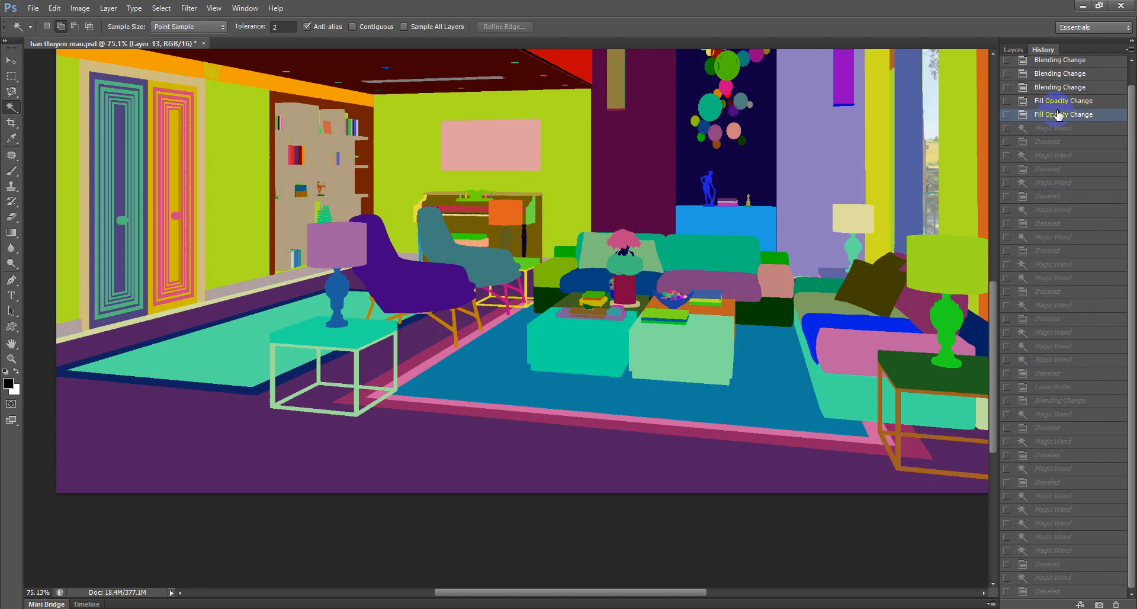
Switch to the Move tool, make Layer 0 copy 4 the active layer and save the document
{"action": "left_click", "coordinate": [12, 60]}
{"action": "left_click", "coordinate": [1013, 49]}
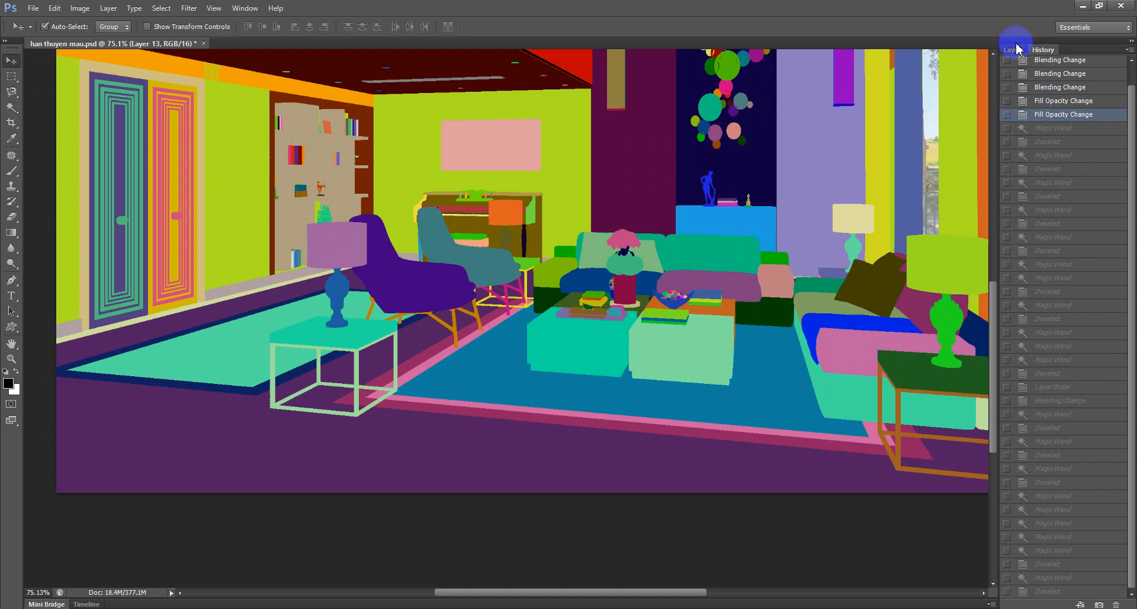
{"action": "left_click", "coordinate": [1067, 504]}
{"action": "left_click", "coordinate": [1063, 521]}
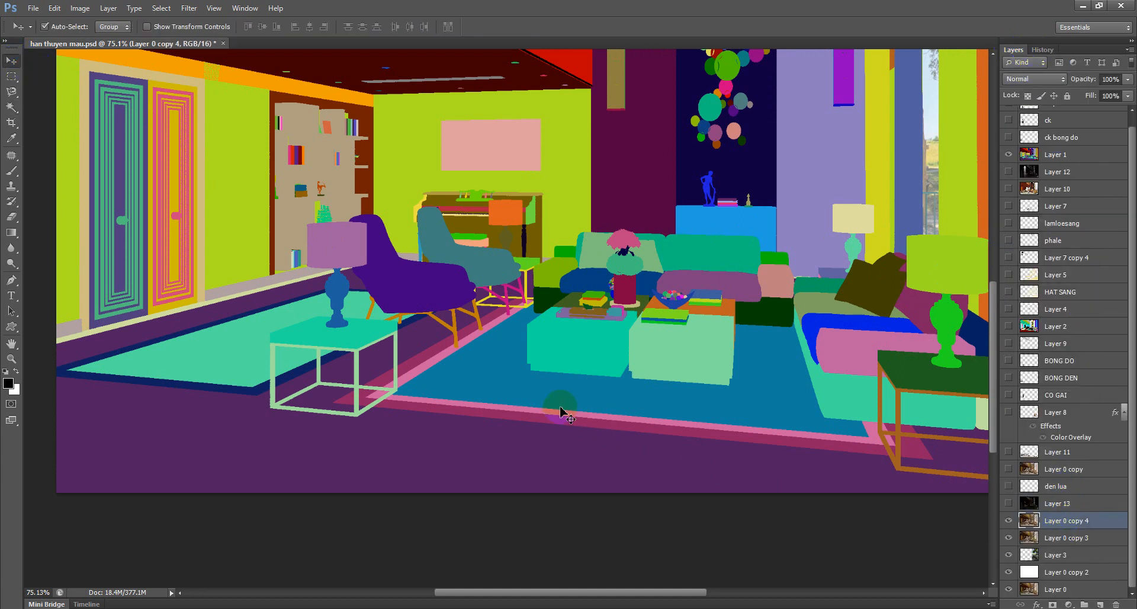
{"action": "key", "text": "ctrl+s"}
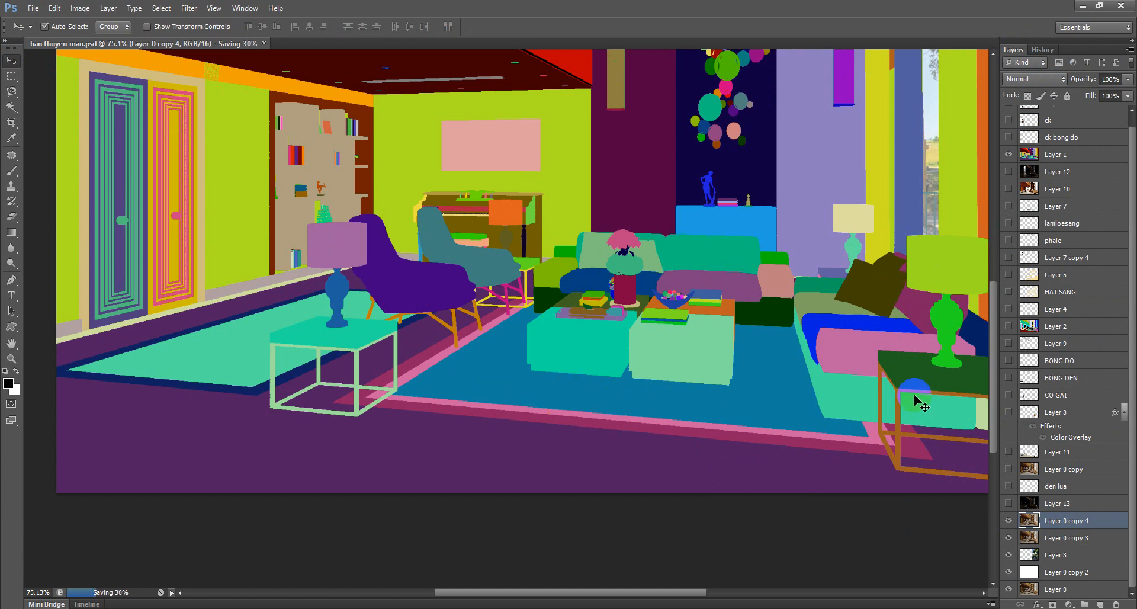
Review several Magic Wand history states and restore the Deselect state that follows the fourth Magic Wand entry
{"action": "left_click", "coordinate": [1042, 50]}
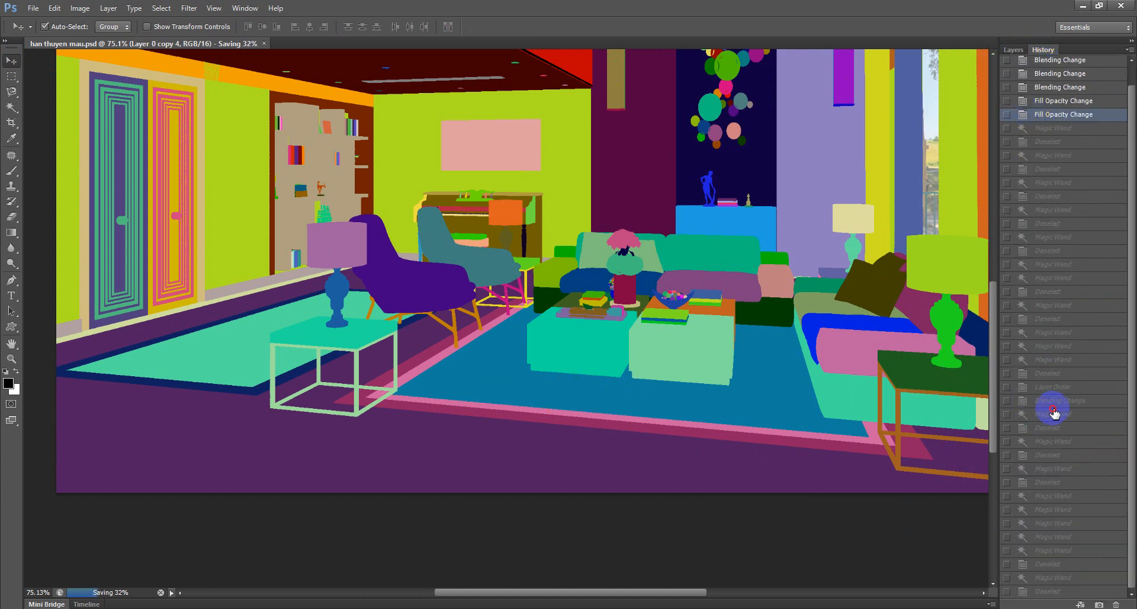
{"action": "left_click", "coordinate": [1053, 411]}
{"action": "left_click", "coordinate": [1051, 495]}
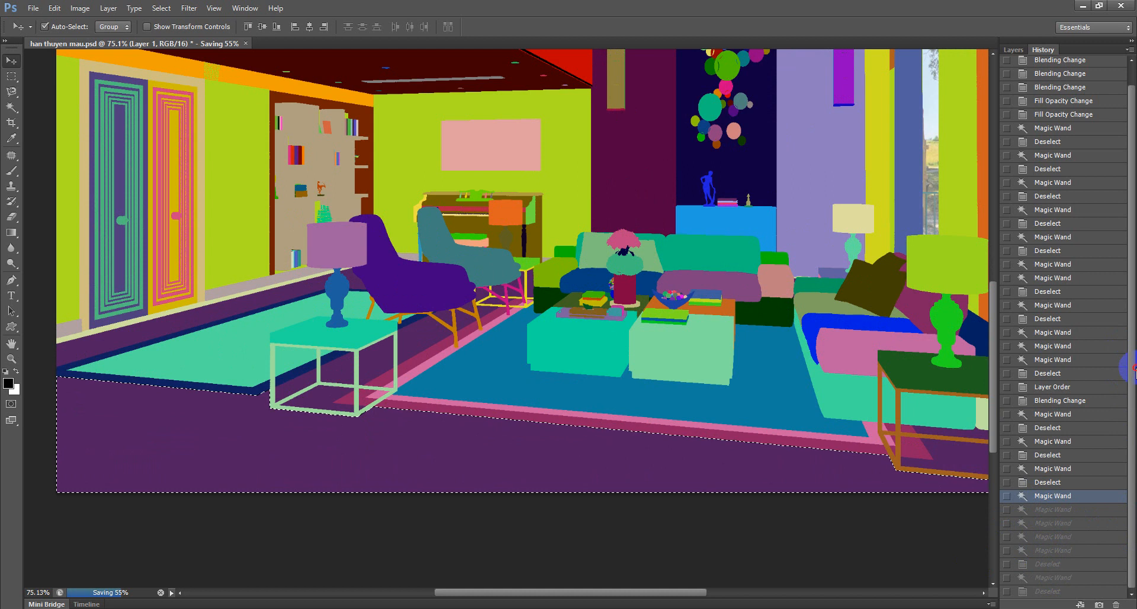
{"action": "left_click_drag", "start_coordinate": [1132, 464], "coordinate": [1124, 384]}
{"action": "left_click", "coordinate": [1051, 340]}
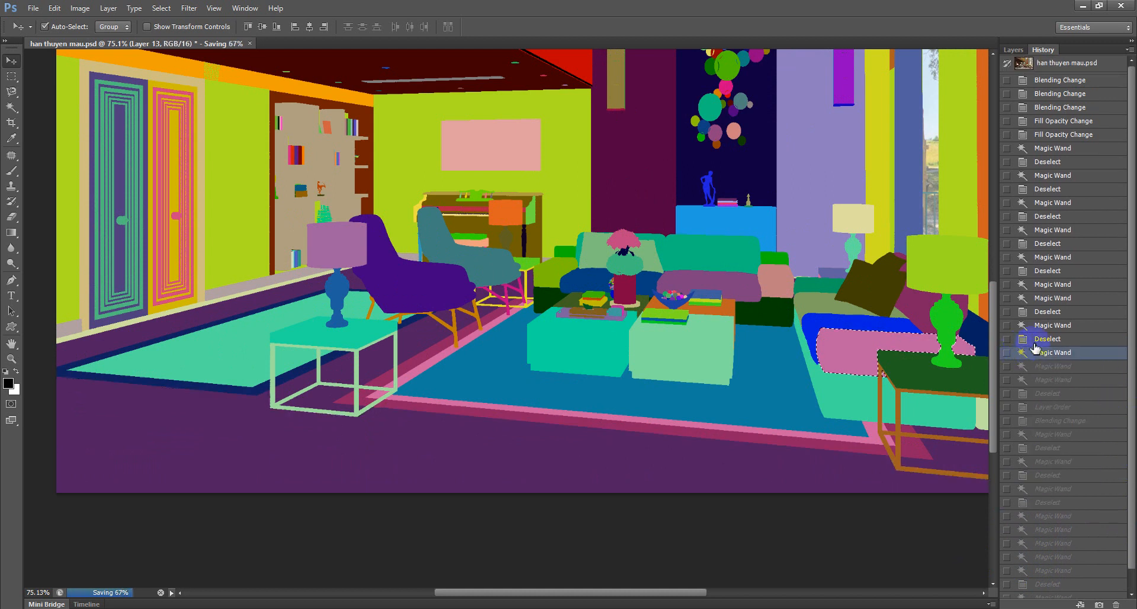
{"action": "left_click", "coordinate": [1047, 243]}
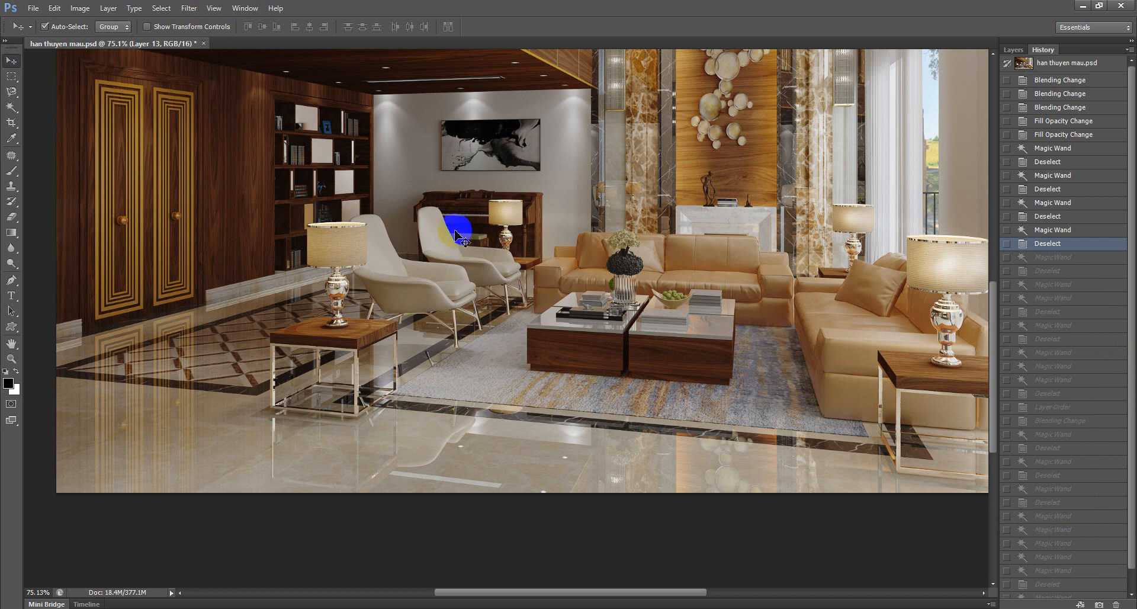
Examine the floor reflections, furniture and walls of the render at different magnifications
{"action": "scroll", "coordinate": [497, 243], "scroll_direction": "down", "scroll_amount": 6}
{"action": "scroll", "coordinate": [538, 452], "scroll_direction": "up", "scroll_amount": 4}
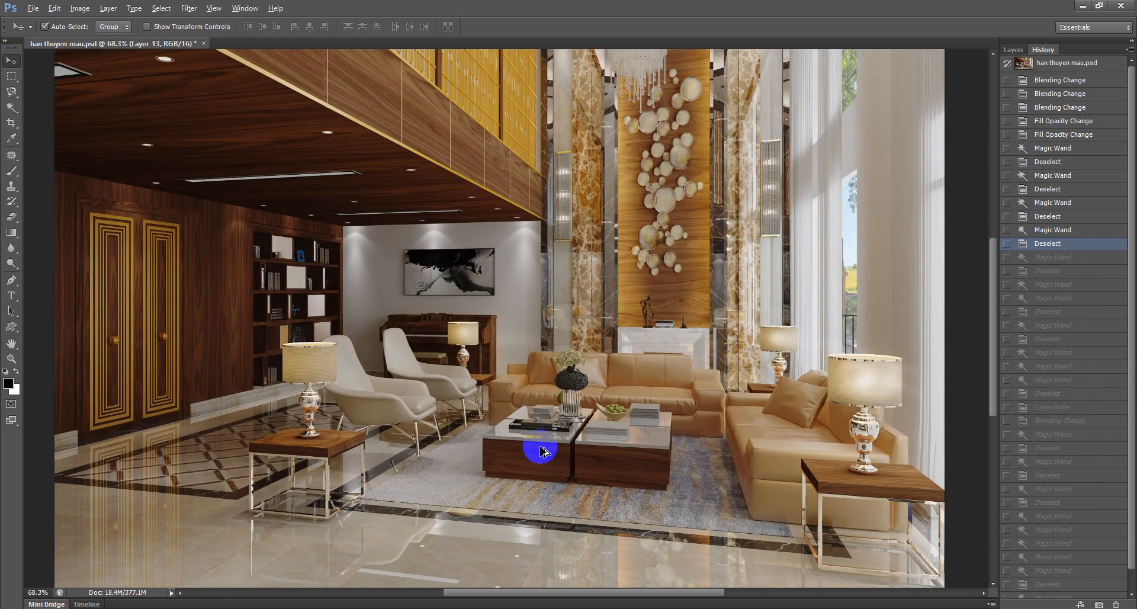
{"action": "scroll", "coordinate": [431, 456], "scroll_direction": "down", "scroll_amount": 5}
{"action": "scroll", "coordinate": [327, 476], "scroll_direction": "up", "scroll_amount": 4}
{"action": "scroll", "coordinate": [327, 475], "scroll_direction": "down", "scroll_amount": 1}
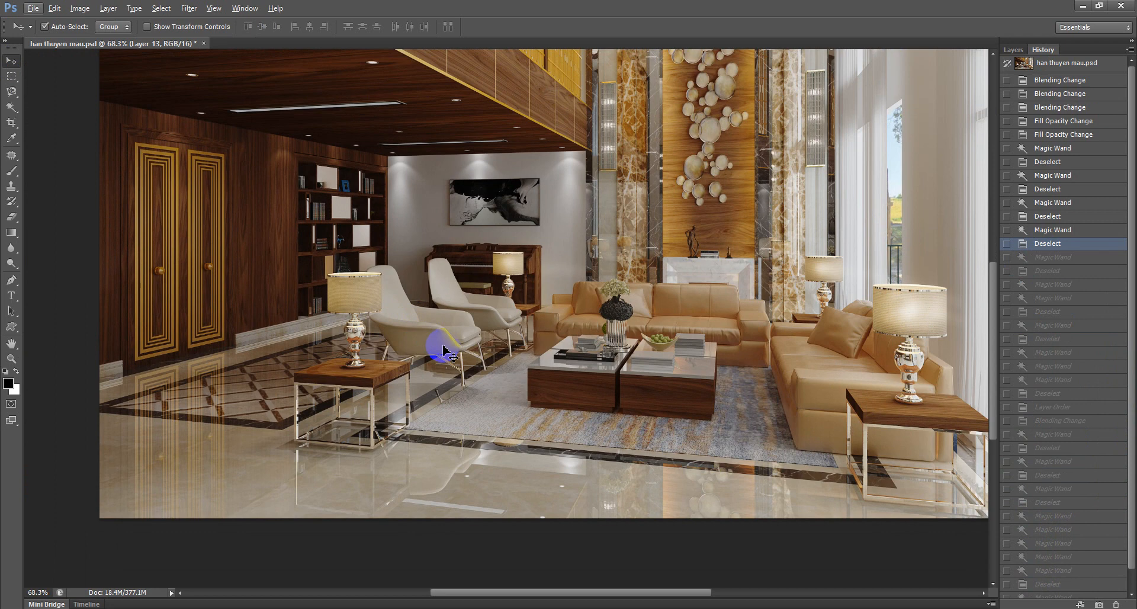
{"action": "scroll", "coordinate": [279, 407], "scroll_direction": "up", "scroll_amount": 3}
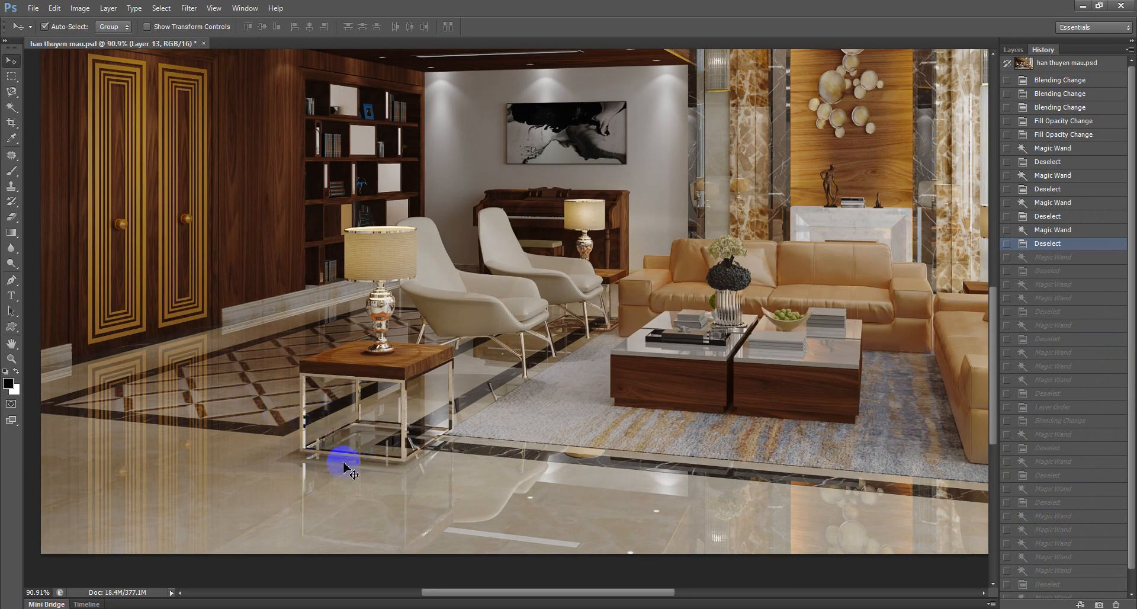
{"action": "scroll", "coordinate": [477, 437], "scroll_direction": "down", "scroll_amount": 3}
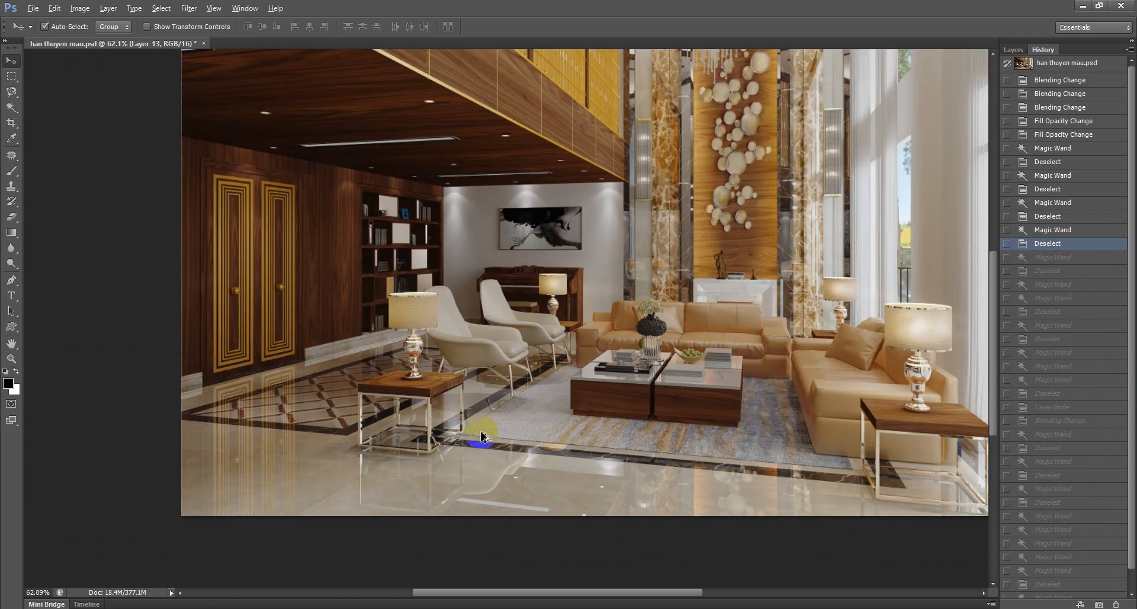
{"action": "scroll", "coordinate": [692, 456], "scroll_direction": "up", "scroll_amount": 4}
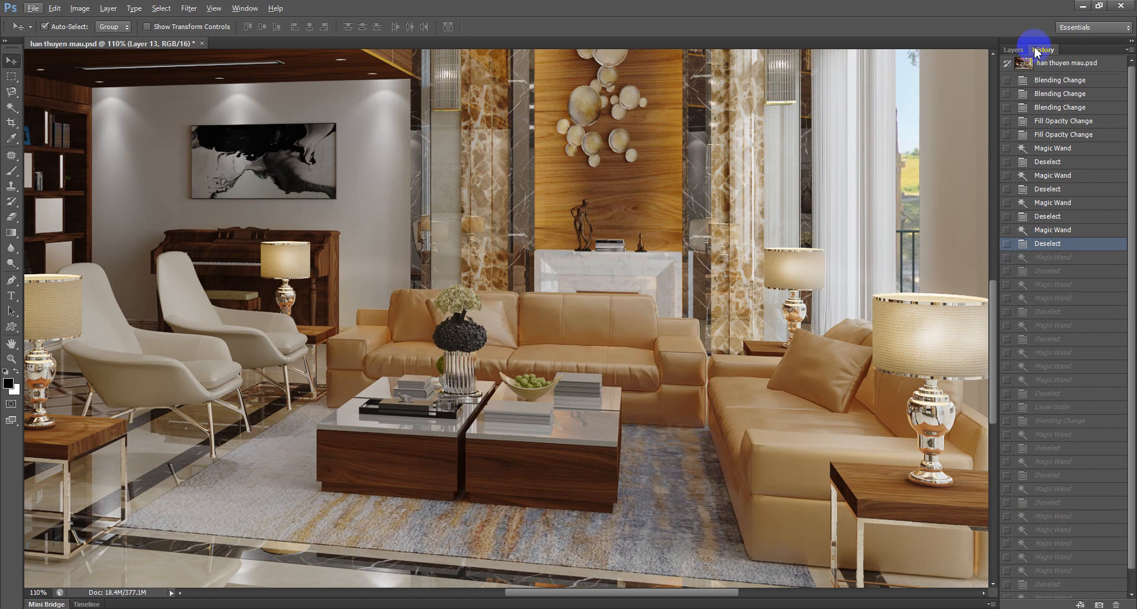
Show Layer 1, move Layer 2 directly above it and make Layer 2 visible
{"action": "left_click", "coordinate": [1013, 50]}
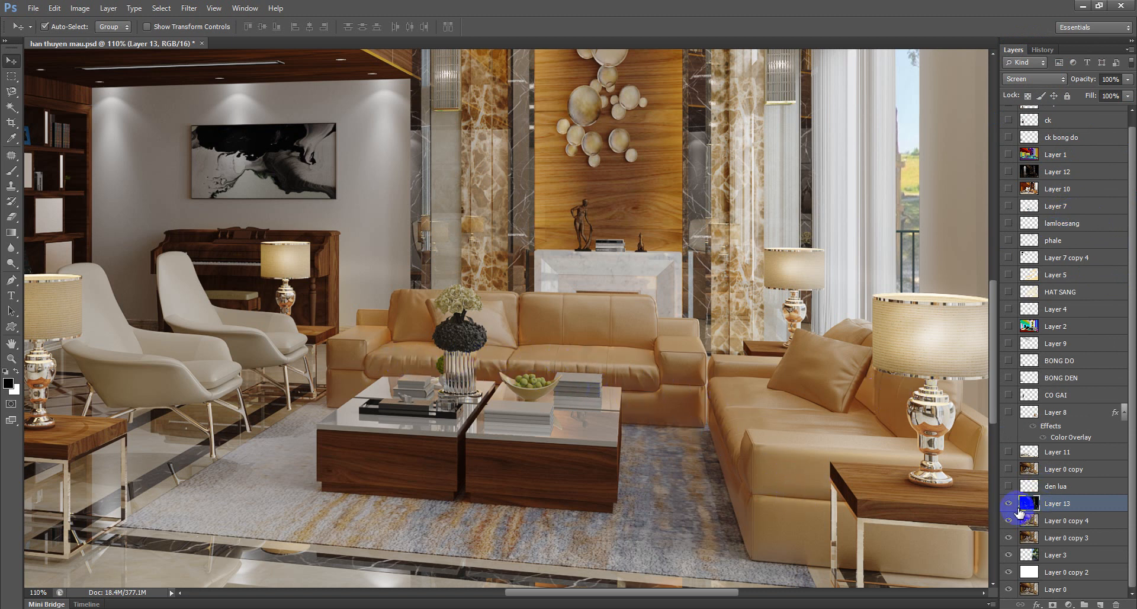
{"action": "left_click", "coordinate": [1009, 154]}
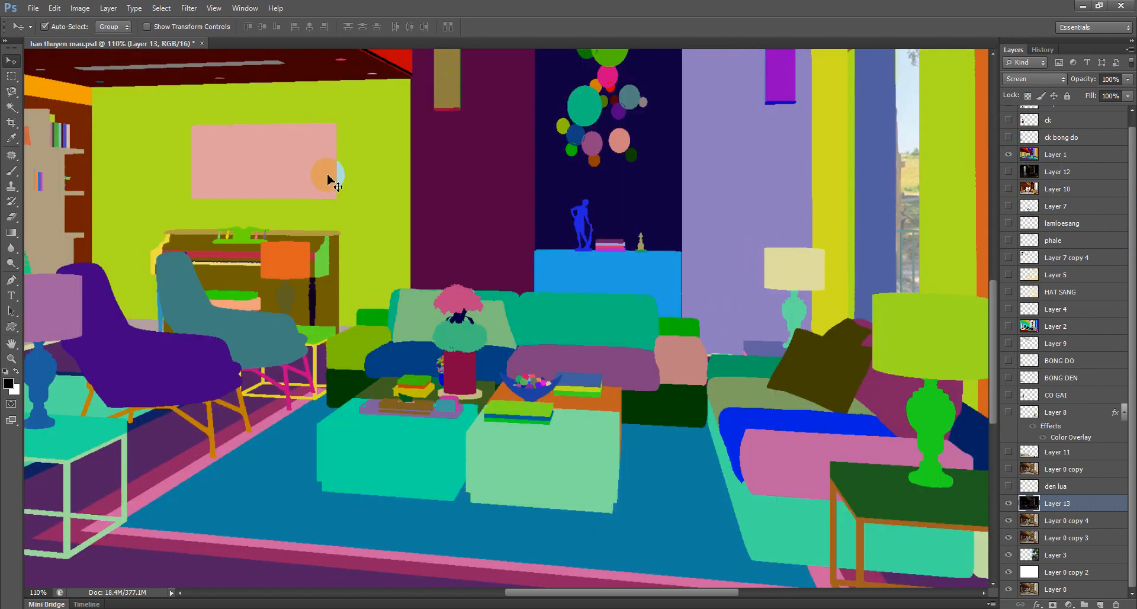
{"action": "scroll", "coordinate": [972, 266], "scroll_direction": "down", "scroll_amount": 3}
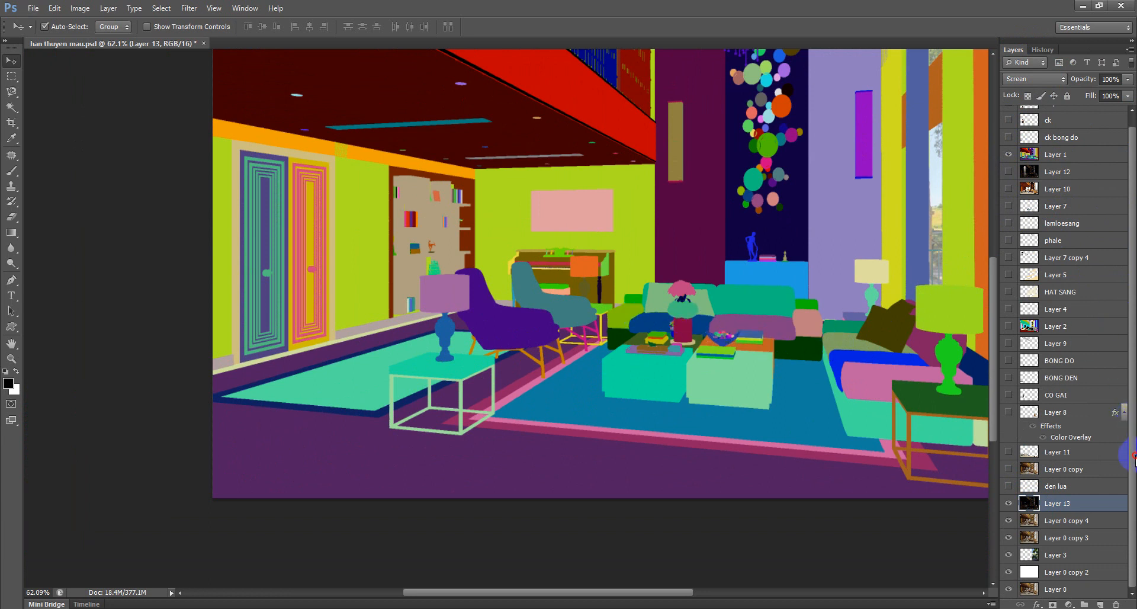
{"action": "left_click_drag", "start_coordinate": [1068, 336], "coordinate": [1089, 149]}
{"action": "left_click", "coordinate": [1009, 155]}
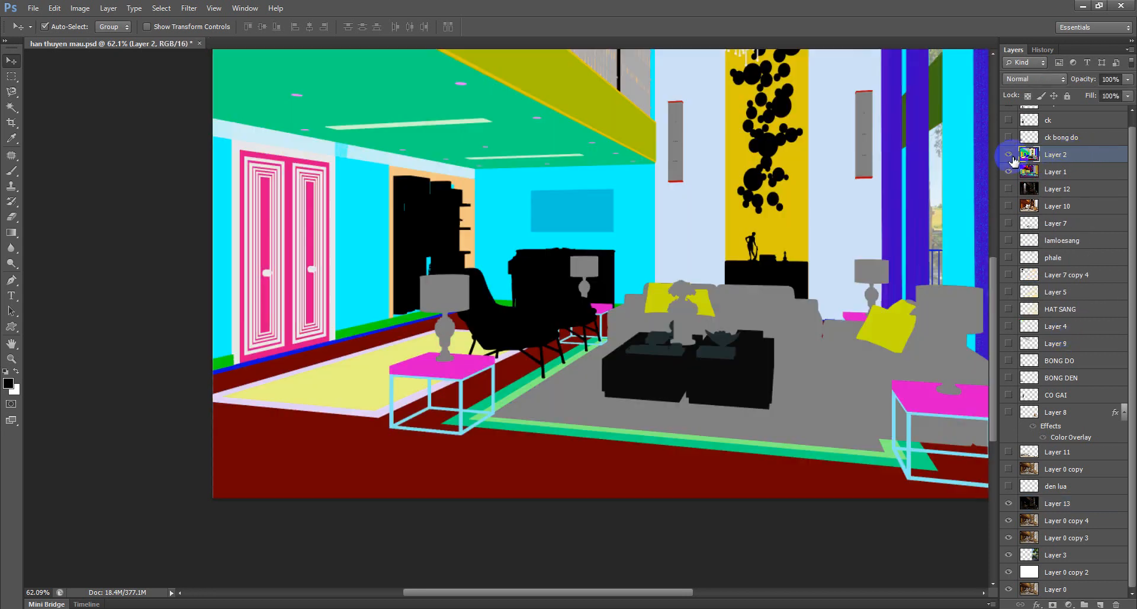
Select the grey areas of Layer 2 by colour and subtract the wall sconces and the lamps near the armchairs with rectangular marquees
{"action": "left_click", "coordinate": [11, 108]}
{"action": "left_click", "coordinate": [908, 370]}
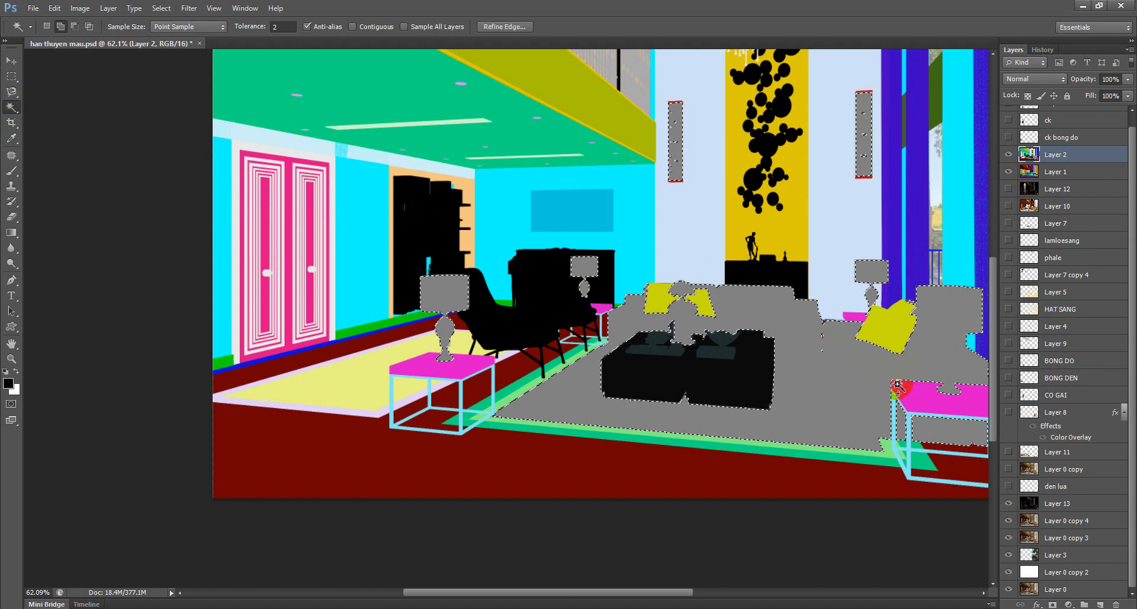
{"action": "scroll", "coordinate": [601, 241], "scroll_direction": "down", "scroll_amount": 4}
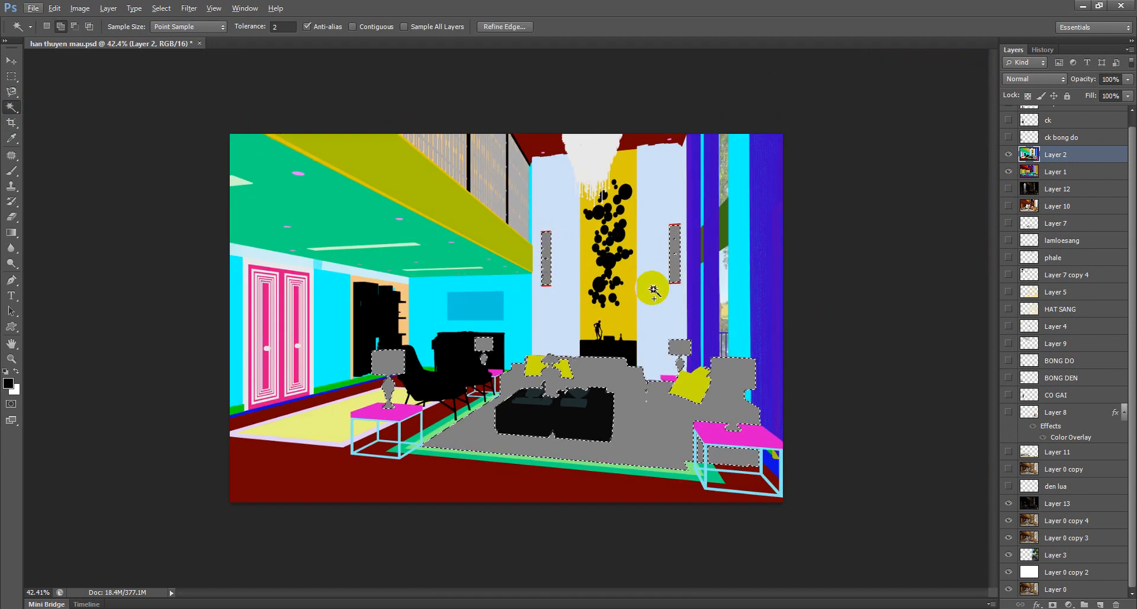
{"action": "left_click", "coordinate": [12, 76]}
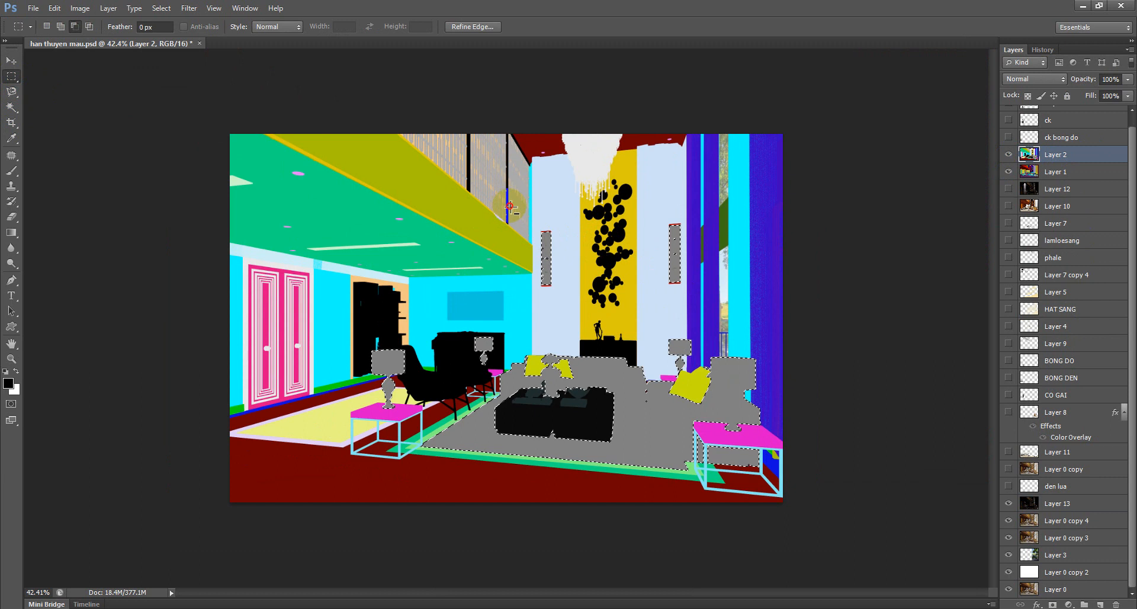
{"action": "left_click_drag", "start_coordinate": [312, 290], "coordinate": [495, 518]}
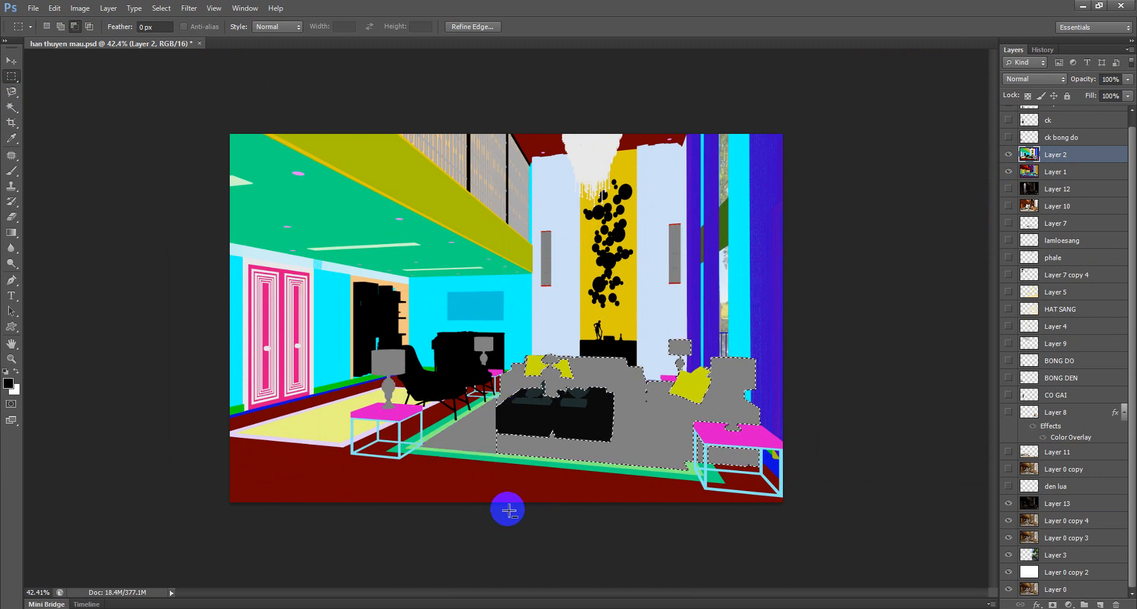
Hide Layer 2 and check the remaining selection against Layer 1's sofa, rug and coffee table colours
{"action": "left_click", "coordinate": [1009, 155]}
{"action": "key", "text": "ctrl+plus"}
{"action": "scroll", "coordinate": [537, 435], "scroll_direction": "up", "scroll_amount": 5}
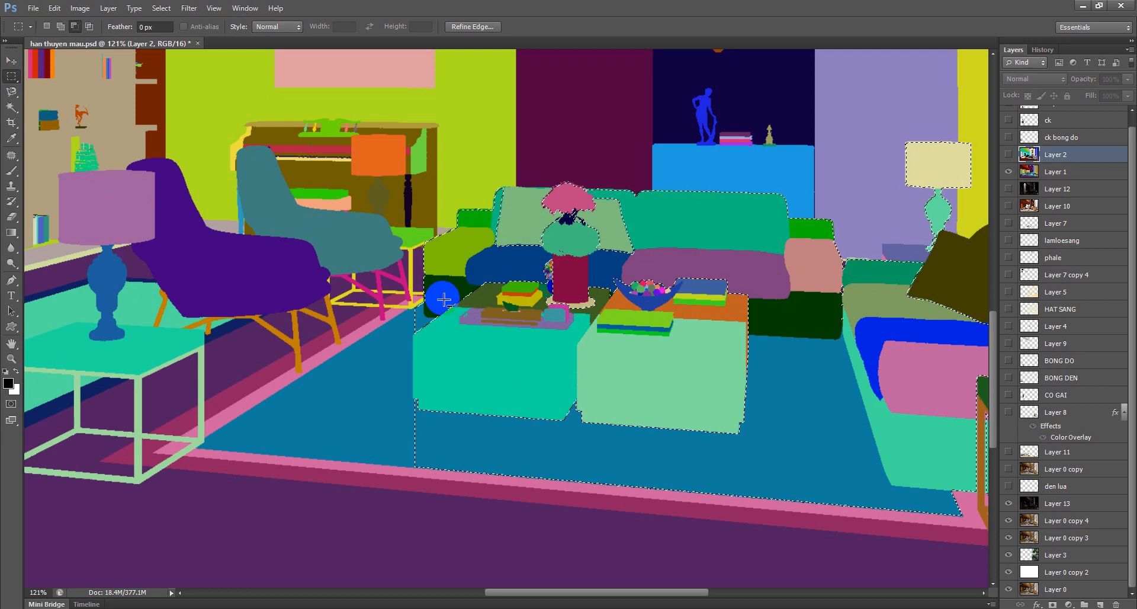
Subtract the blue rug and the table lamp behind the sofa from the selection, combining rectangular marquees with Magic Wand colour picks on Layer 1
{"action": "left_click_drag", "start_coordinate": [831, 346], "coordinate": [353, 519]}
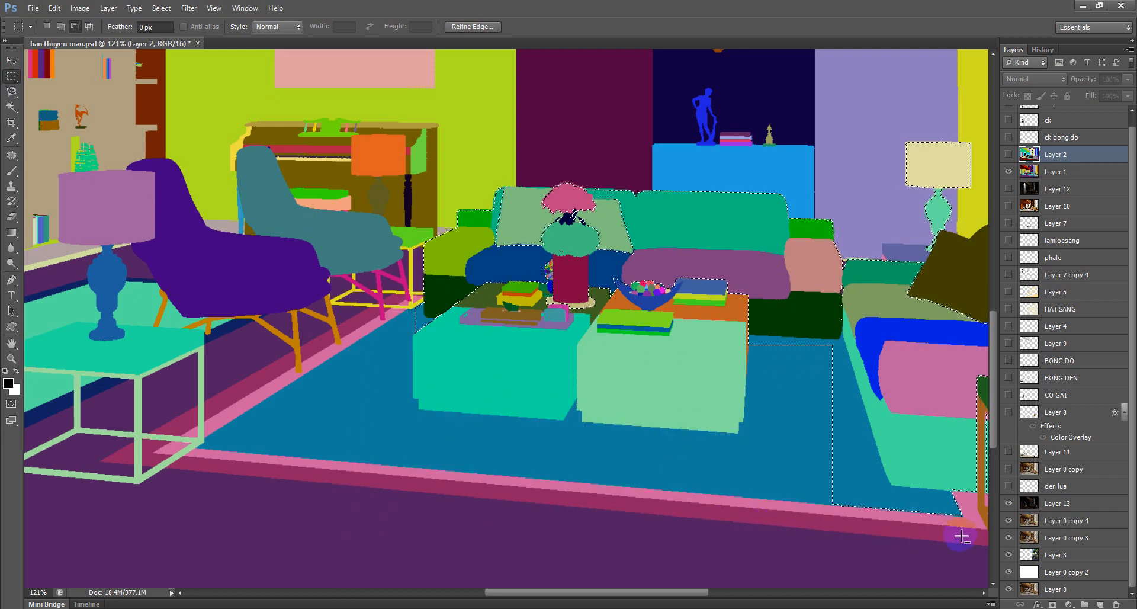
{"action": "left_click_drag", "start_coordinate": [809, 507], "coordinate": [787, 506]}
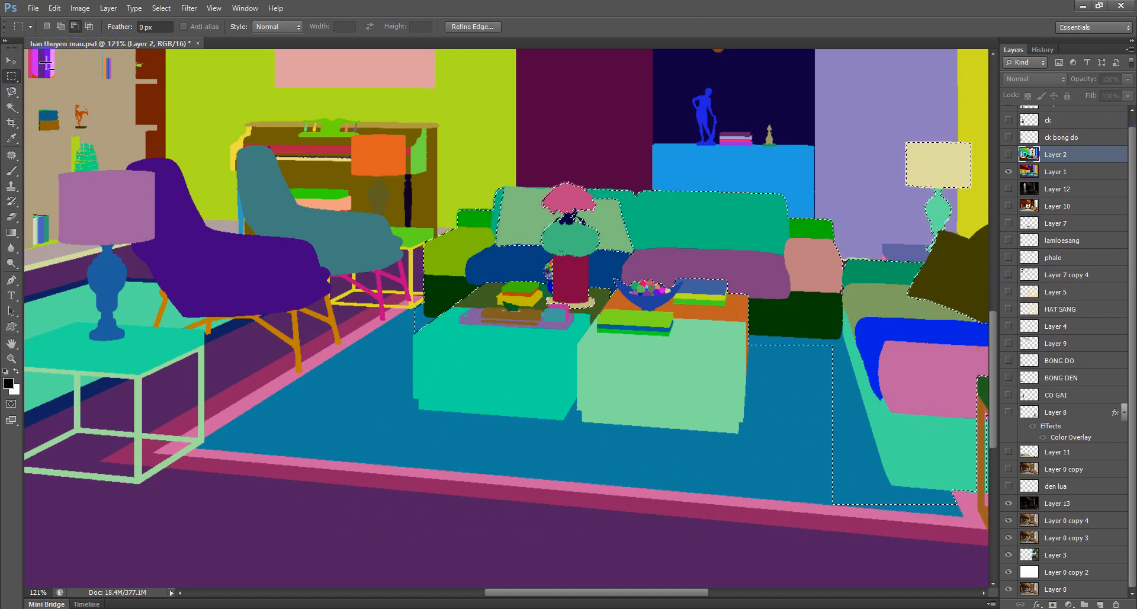
{"action": "left_click", "coordinate": [11, 108]}
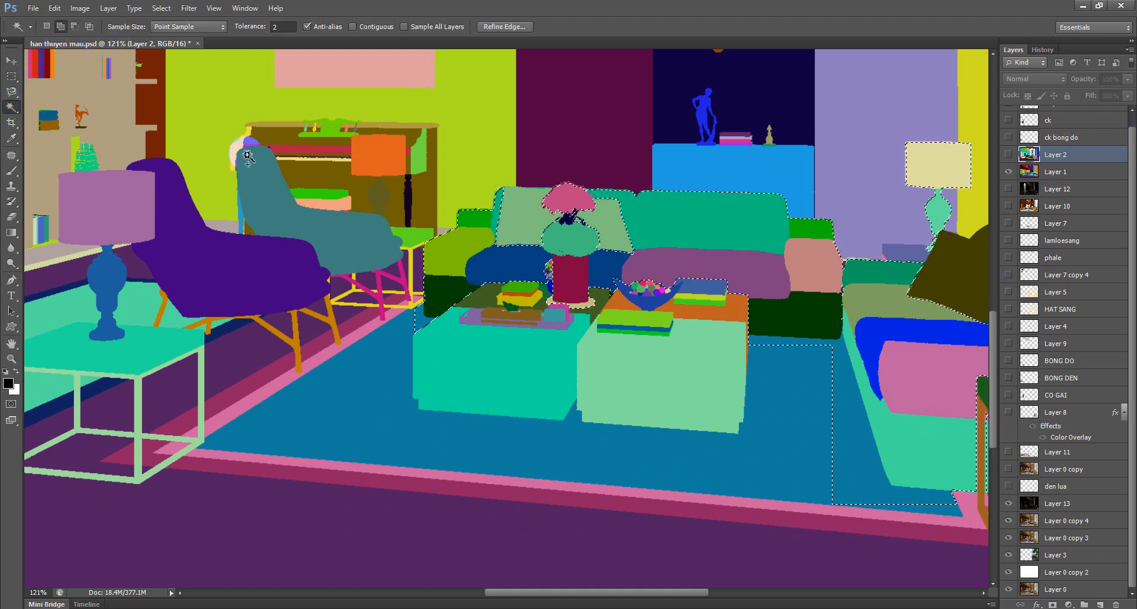
{"action": "left_click", "coordinate": [851, 441]}
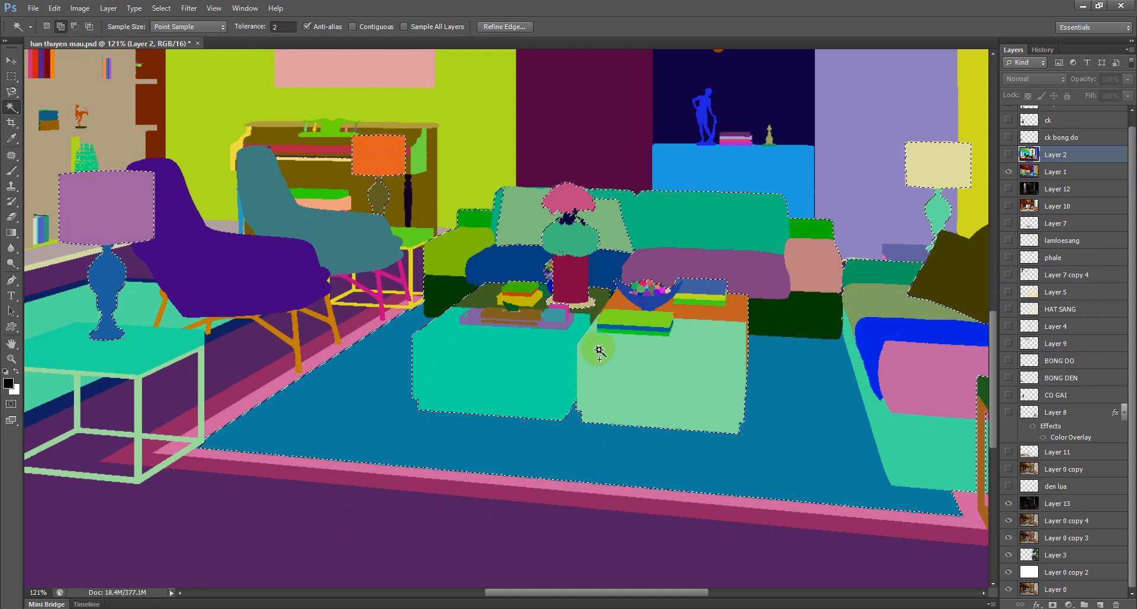
{"action": "key", "text": "ctrl+z"}
{"action": "left_click", "coordinate": [74, 26]}
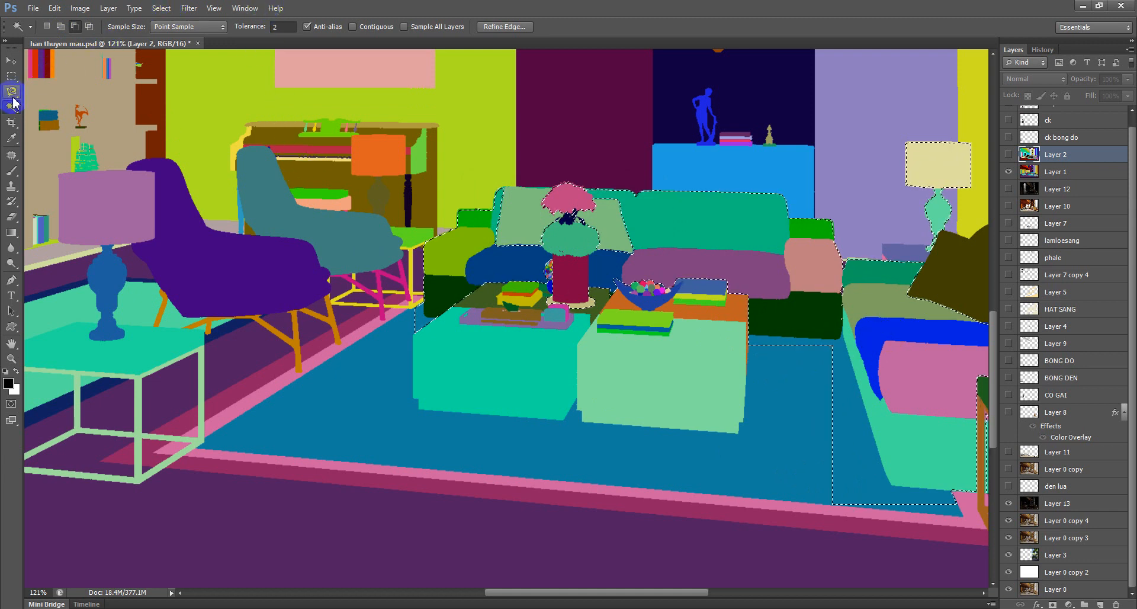
{"action": "left_click", "coordinate": [1055, 172]}
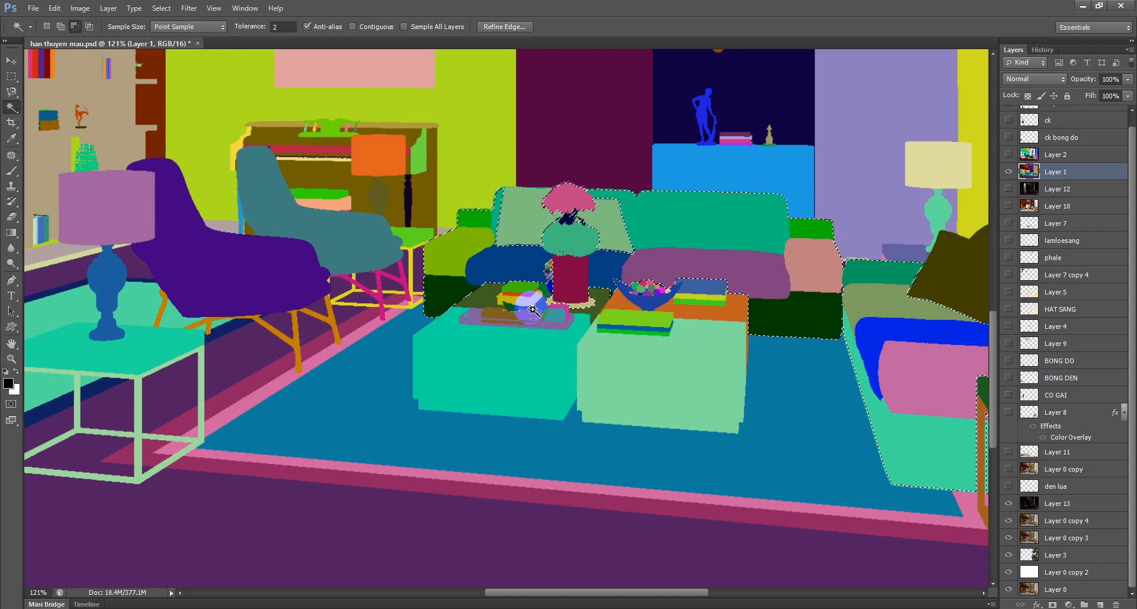
Subtract the round base under the coffee table vase from the sofa selection with the Magic Wand
{"action": "scroll", "coordinate": [526, 300], "scroll_direction": "up", "scroll_amount": 5}
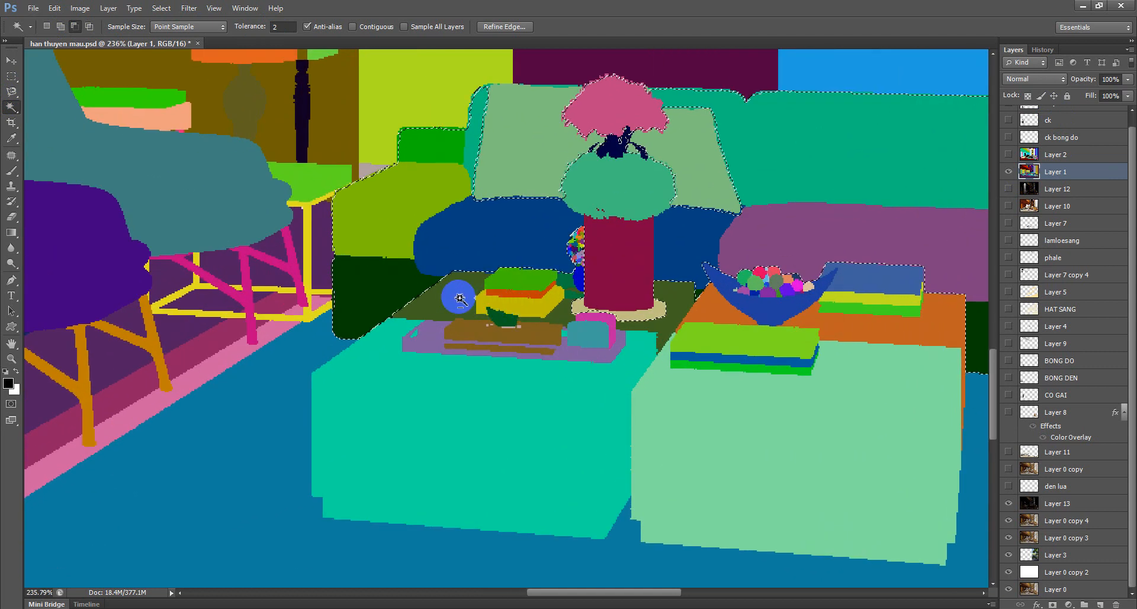
{"action": "left_click", "coordinate": [625, 295]}
{"action": "left_click", "coordinate": [630, 313]}
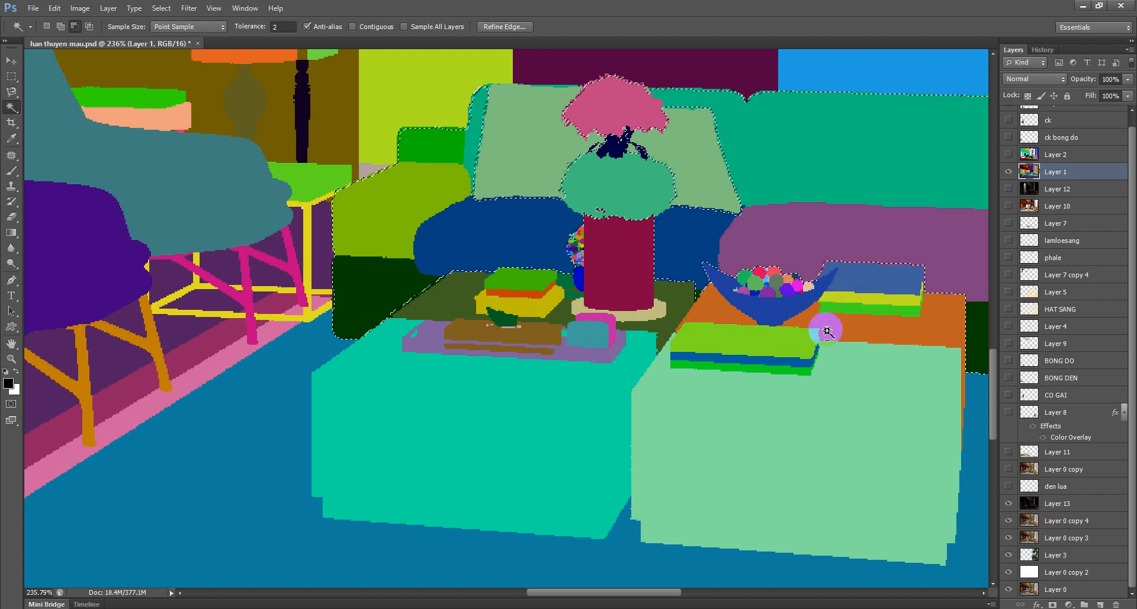
Check the sofa selection outline against the colours, hide Layer 1 and review the outline over the render
{"action": "scroll", "coordinate": [500, 237], "scroll_direction": "down", "scroll_amount": 5}
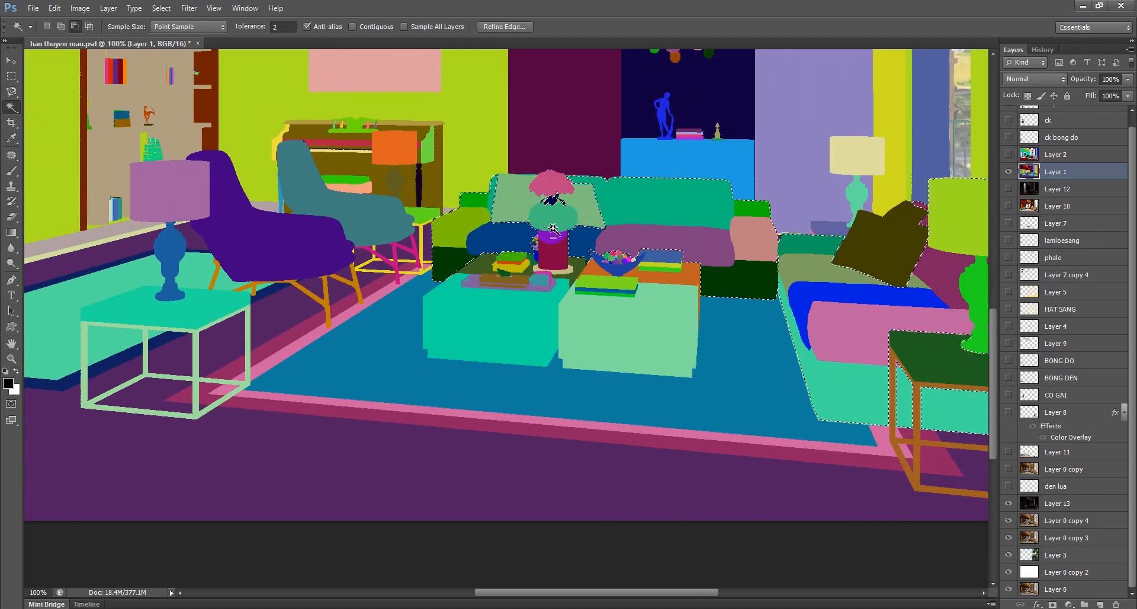
{"action": "scroll", "coordinate": [552, 228], "scroll_direction": "down", "scroll_amount": 2}
{"action": "scroll", "coordinate": [846, 302], "scroll_direction": "down", "scroll_amount": 1}
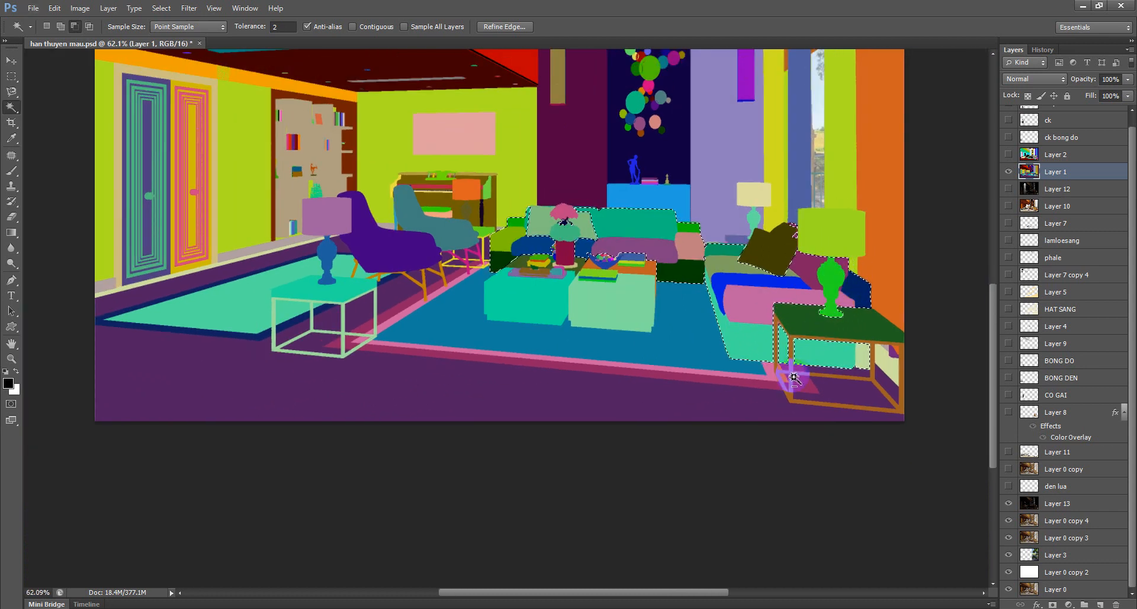
{"action": "scroll", "coordinate": [793, 370], "scroll_direction": "up", "scroll_amount": 3}
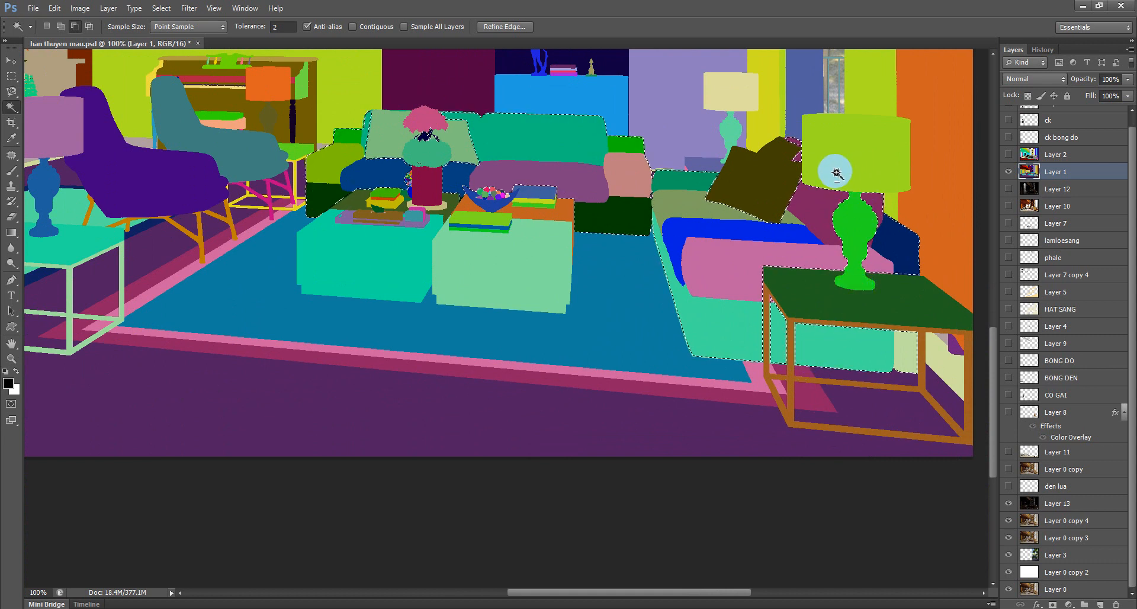
{"action": "scroll", "coordinate": [635, 222], "scroll_direction": "down", "scroll_amount": 3}
{"action": "scroll", "coordinate": [635, 222], "scroll_direction": "up", "scroll_amount": 4}
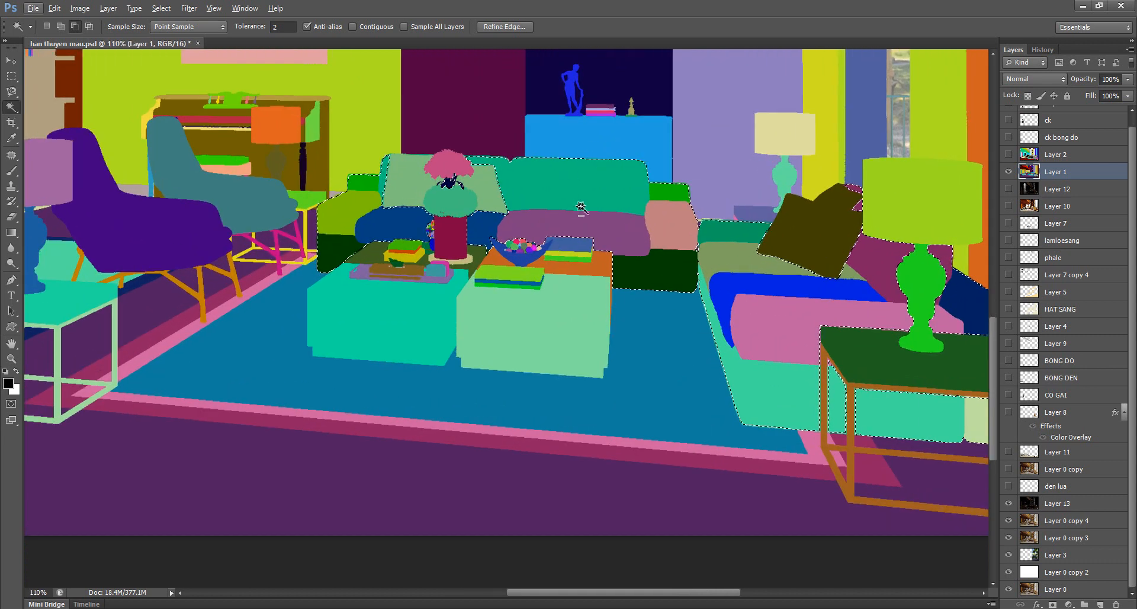
{"action": "left_click", "coordinate": [1008, 171]}
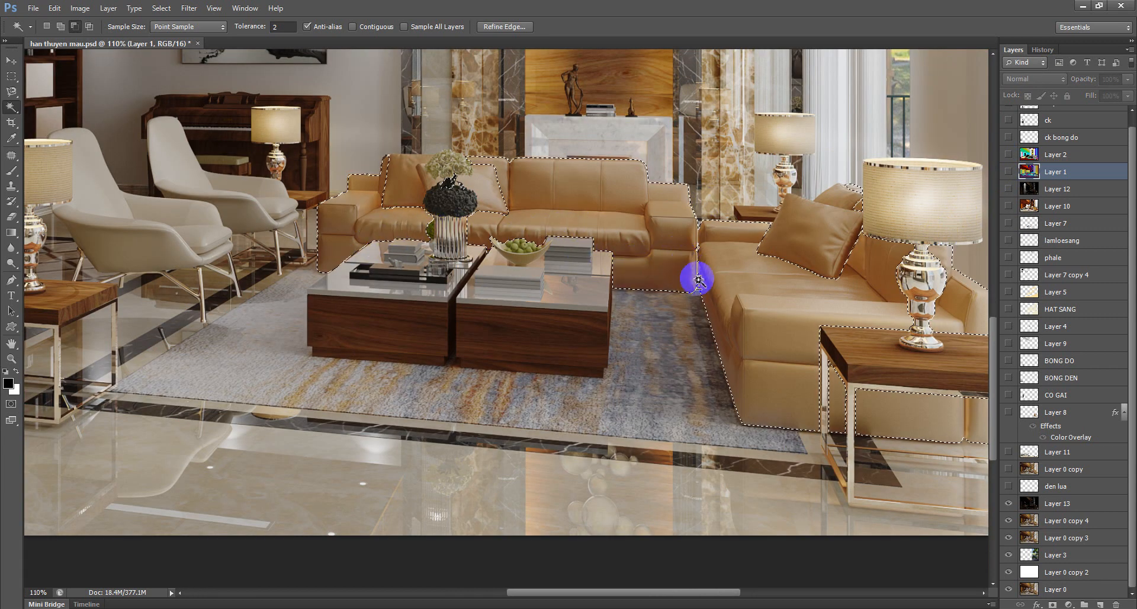
{"action": "scroll", "coordinate": [669, 303], "scroll_direction": "down", "scroll_amount": 1}
{"action": "scroll", "coordinate": [669, 303], "scroll_direction": "down", "scroll_amount": 2}
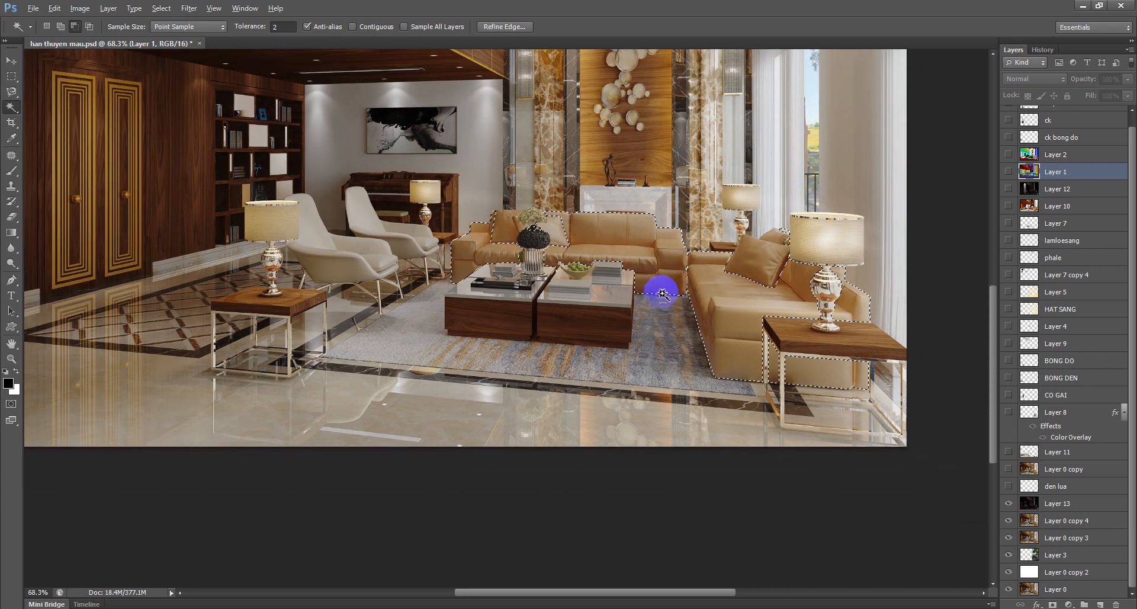
Copy the selected sofa area of Layer 13 to a new layer and hide Layer 13
{"action": "left_click", "coordinate": [1056, 508]}
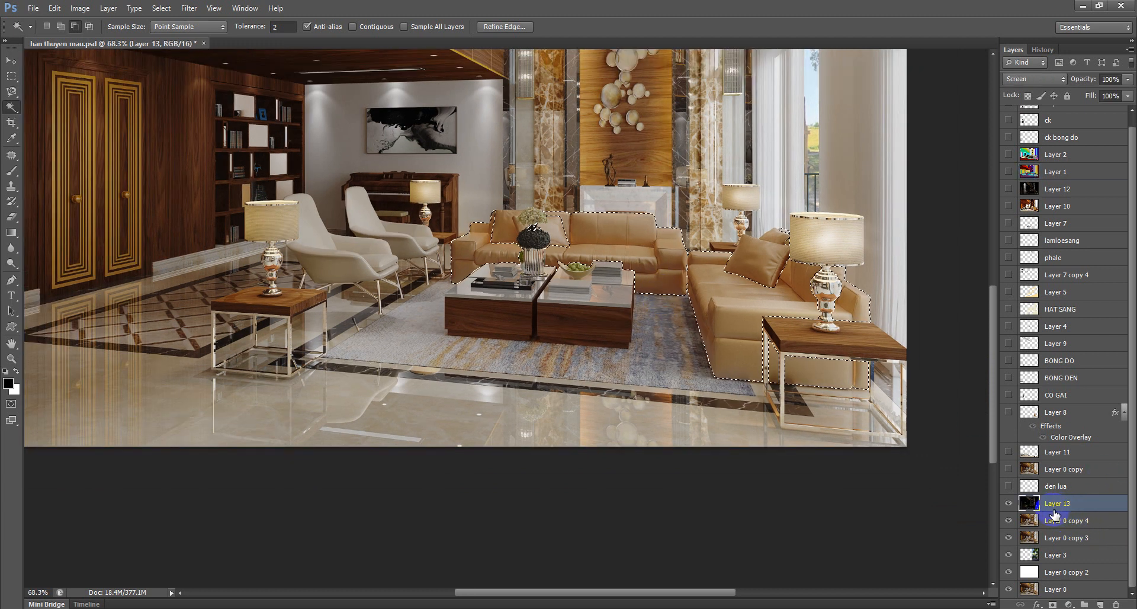
{"action": "key", "text": "ctrl+j"}
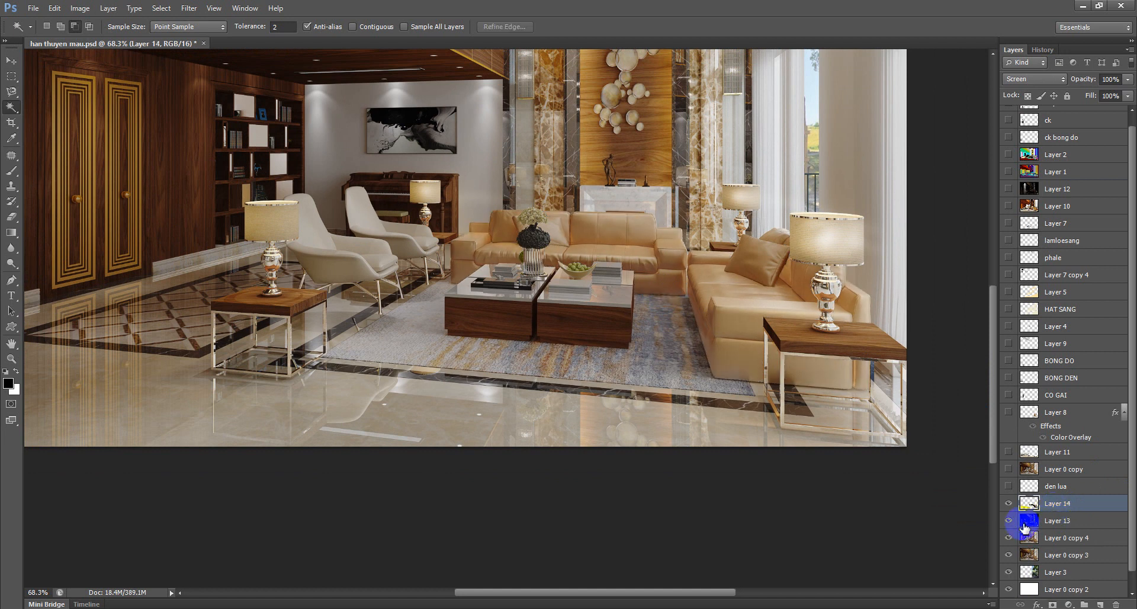
{"action": "left_click", "coordinate": [1008, 521]}
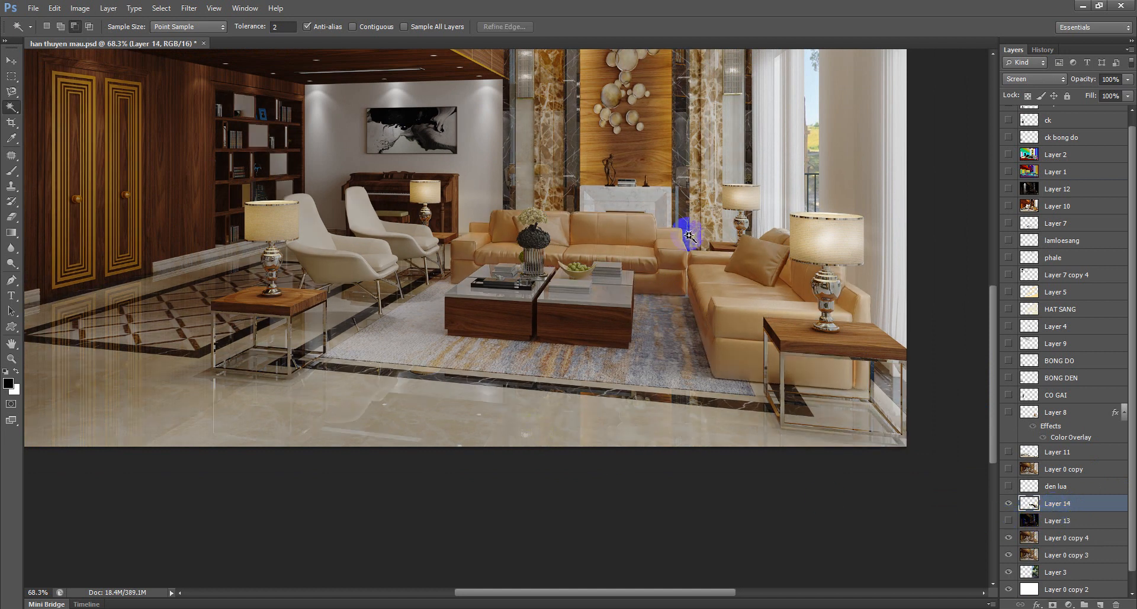
Set the blend mode of the copied sofa reflection layer to Normal
{"action": "left_click", "coordinate": [1023, 508]}
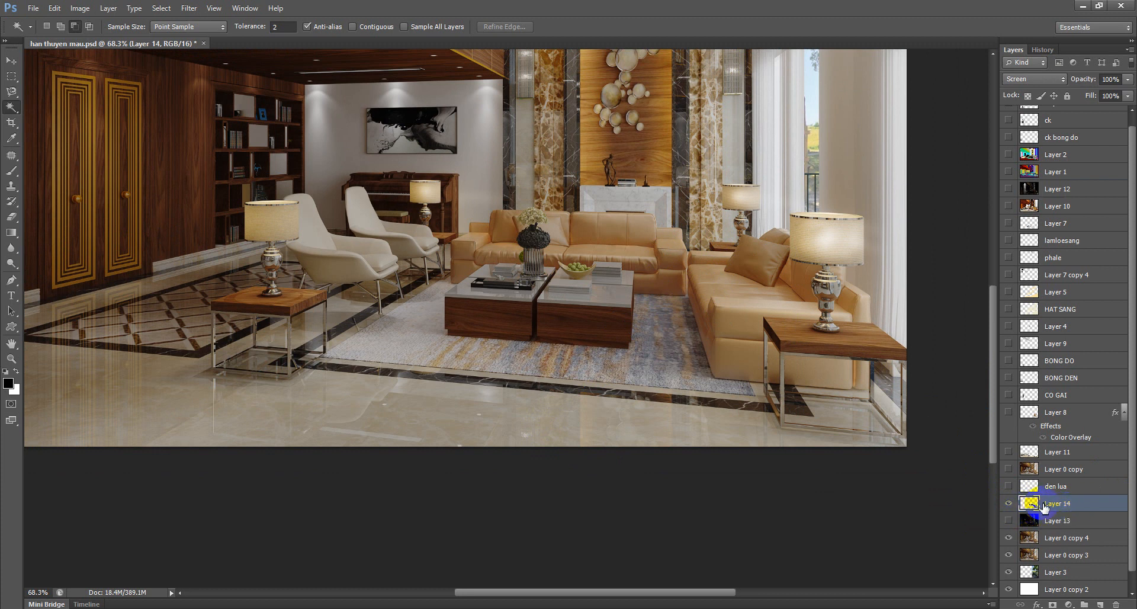
{"action": "left_click", "coordinate": [1038, 80]}
{"action": "left_click", "coordinate": [1038, 81]}
{"action": "left_click", "coordinate": [1026, 79]}
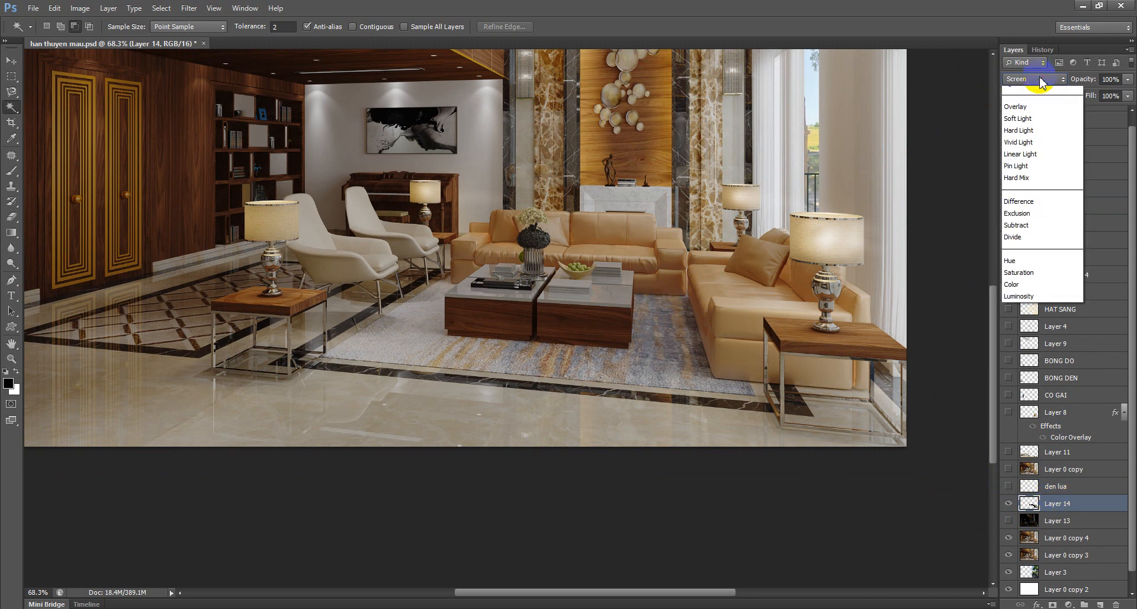
{"action": "left_click", "coordinate": [1013, 92]}
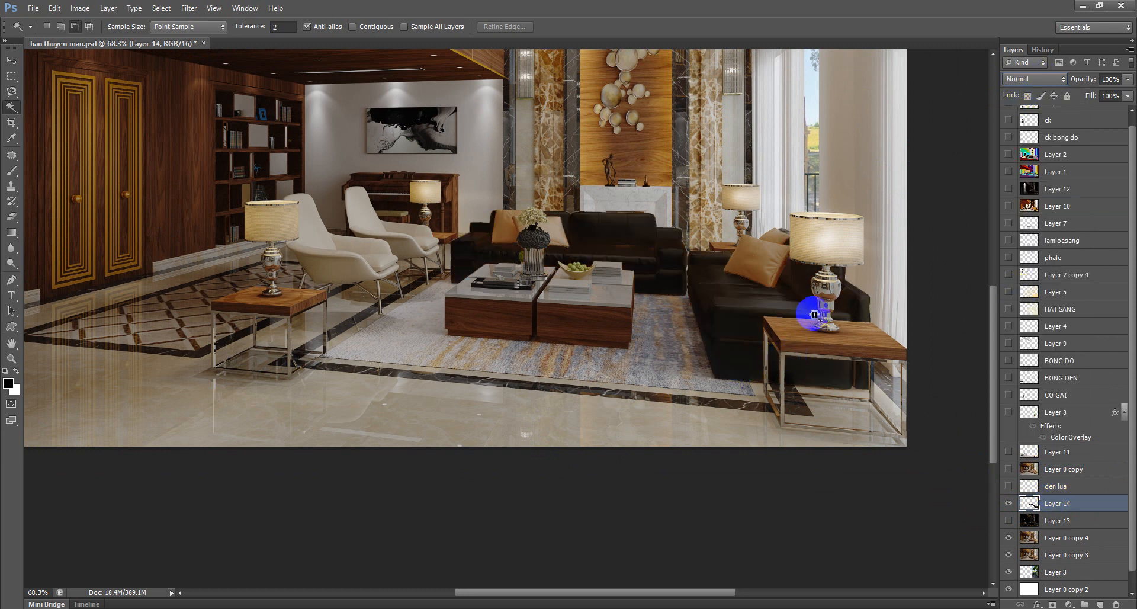
Step the sofa reflection layer through blend modes such as Dissolve, Lighten, Color Dodge and Darker Color to compare their effect
{"action": "key", "text": "alt"}
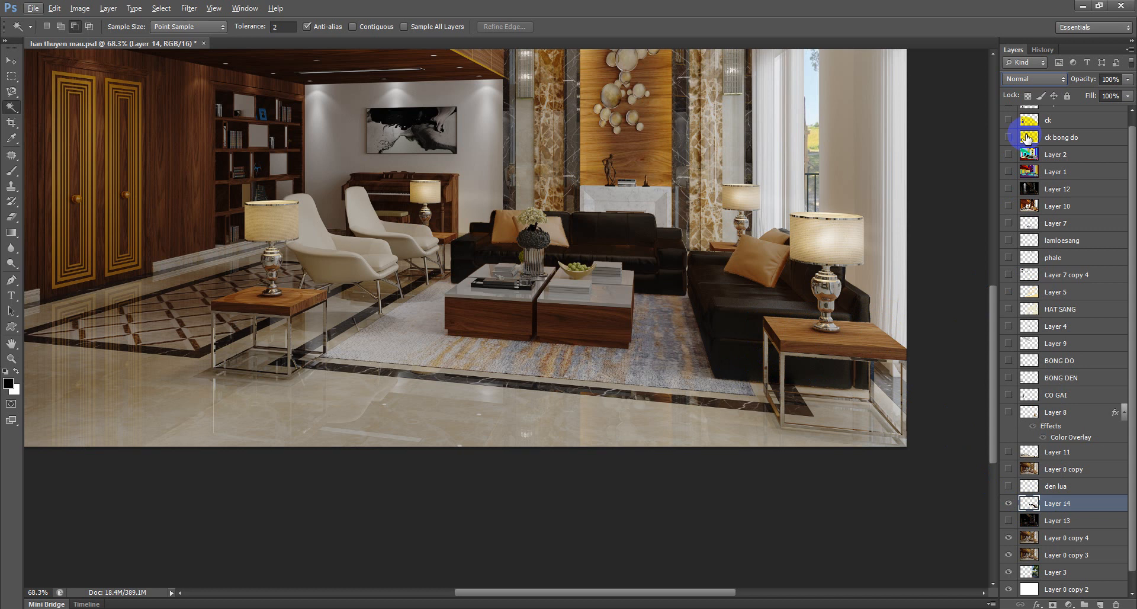
{"action": "left_click", "coordinate": [1039, 80]}
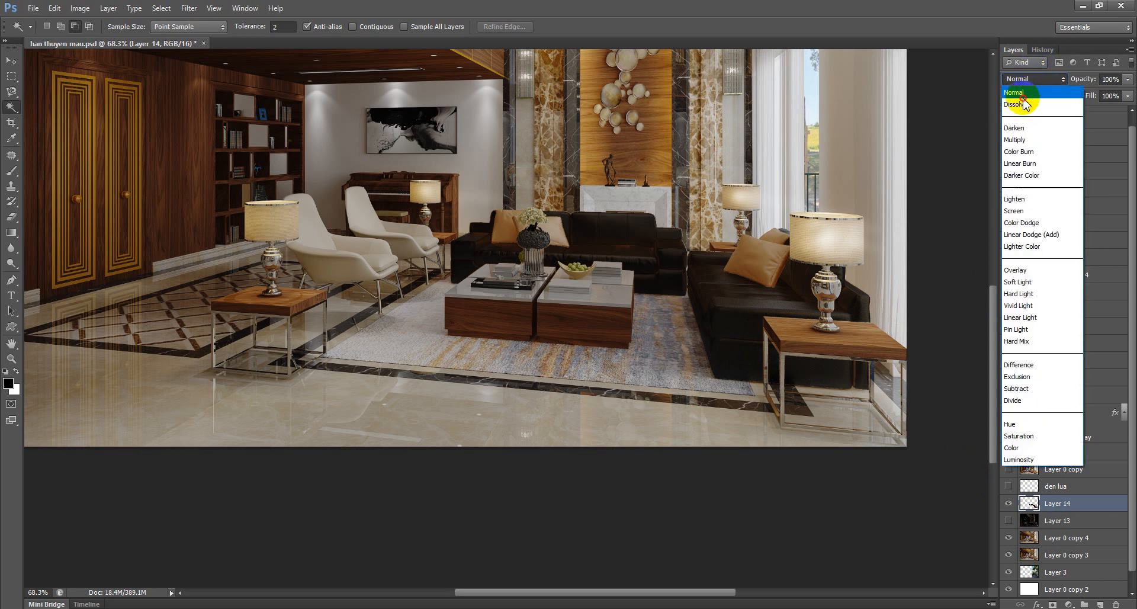
{"action": "left_click", "coordinate": [1027, 94]}
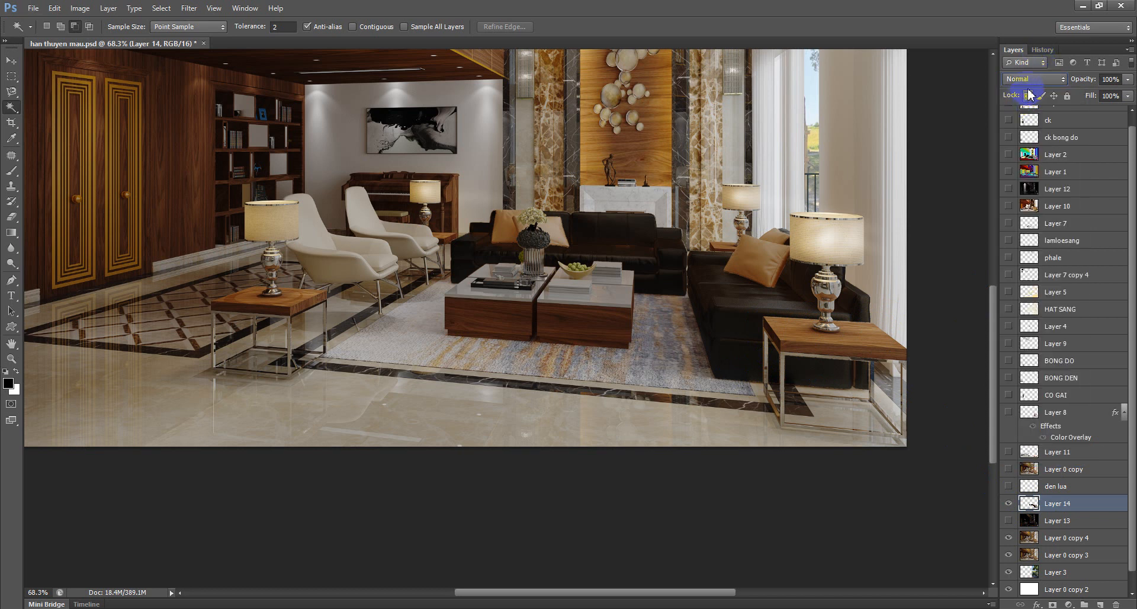
{"action": "left_click", "coordinate": [1033, 80]}
{"action": "left_click", "coordinate": [1026, 92]}
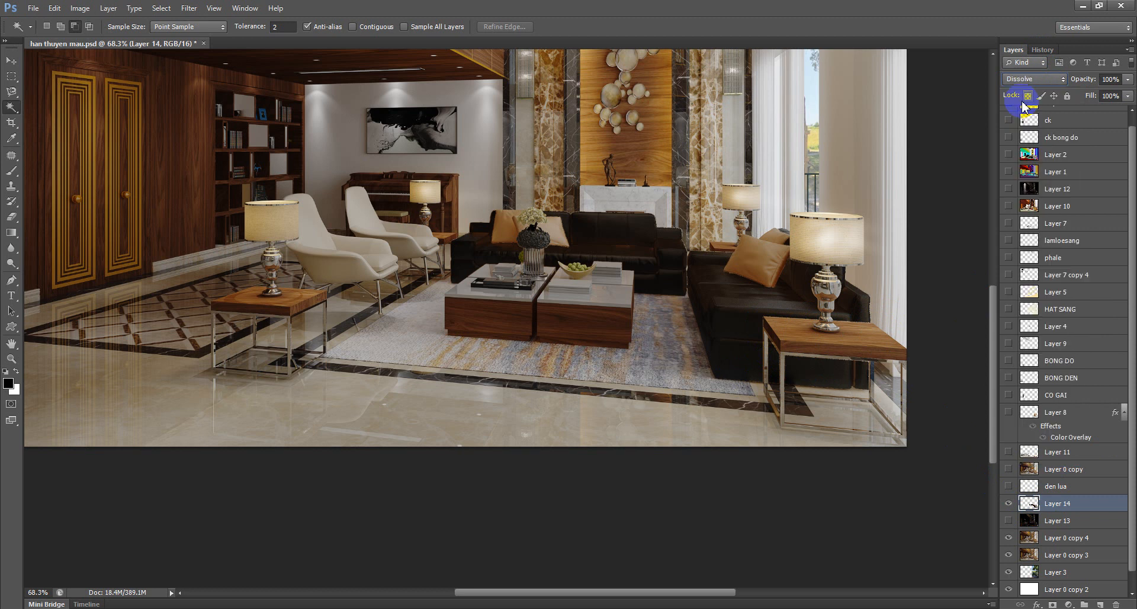
{"action": "key", "text": "Down"}
{"action": "key", "text": "Down"}
{"action": "key", "text": "Down"}
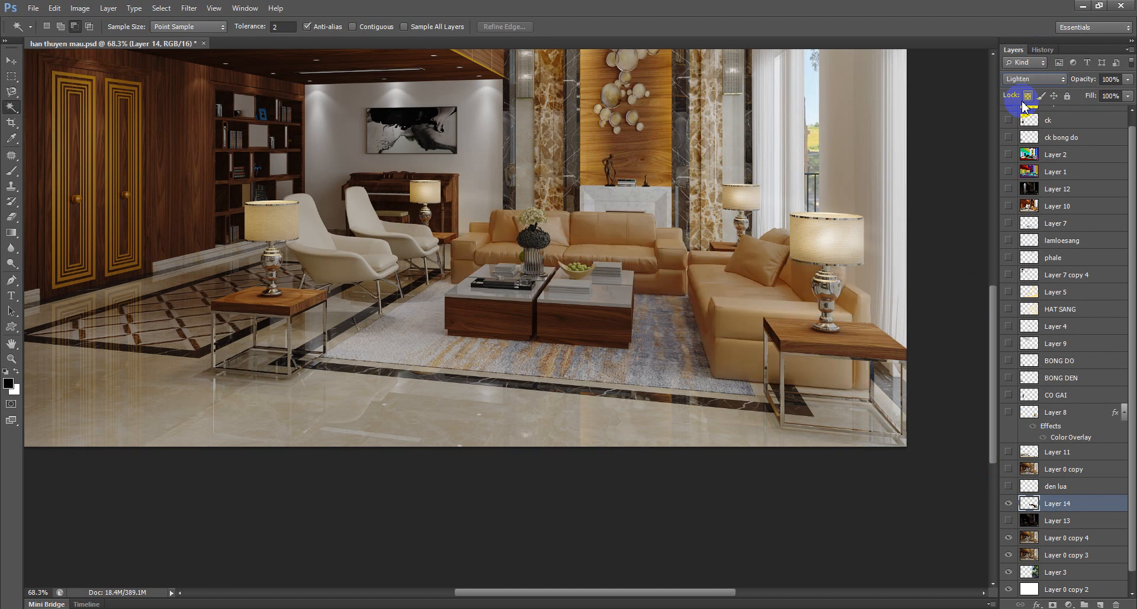
{"action": "key", "text": "Up"}
{"action": "key", "text": "Down"}
{"action": "key", "text": "Down"}
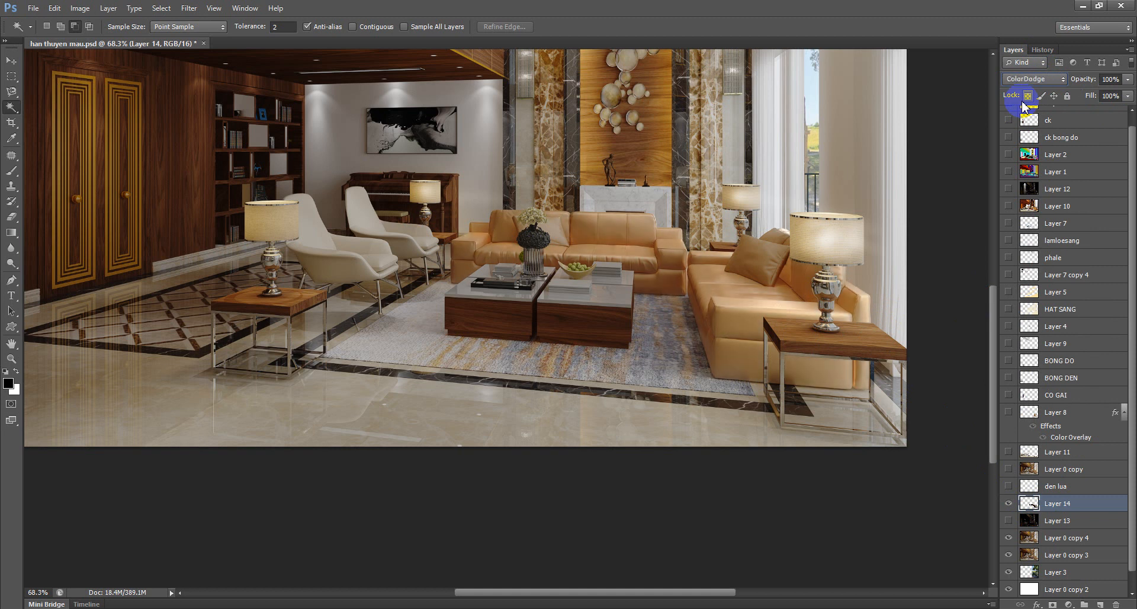
{"action": "key", "text": "Down"}
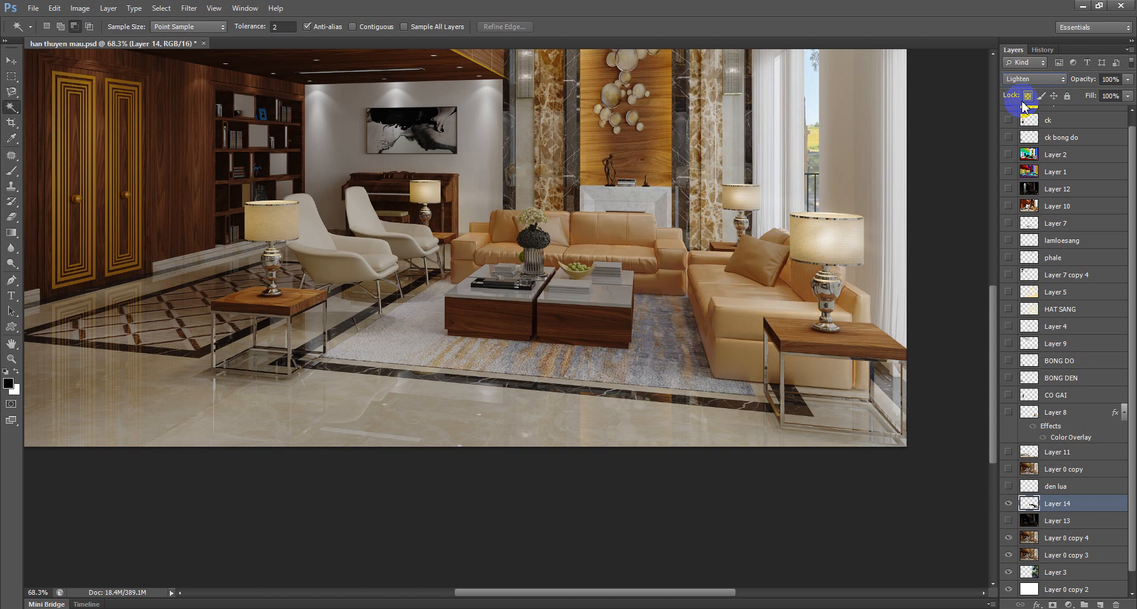
{"action": "key", "text": "Up"}
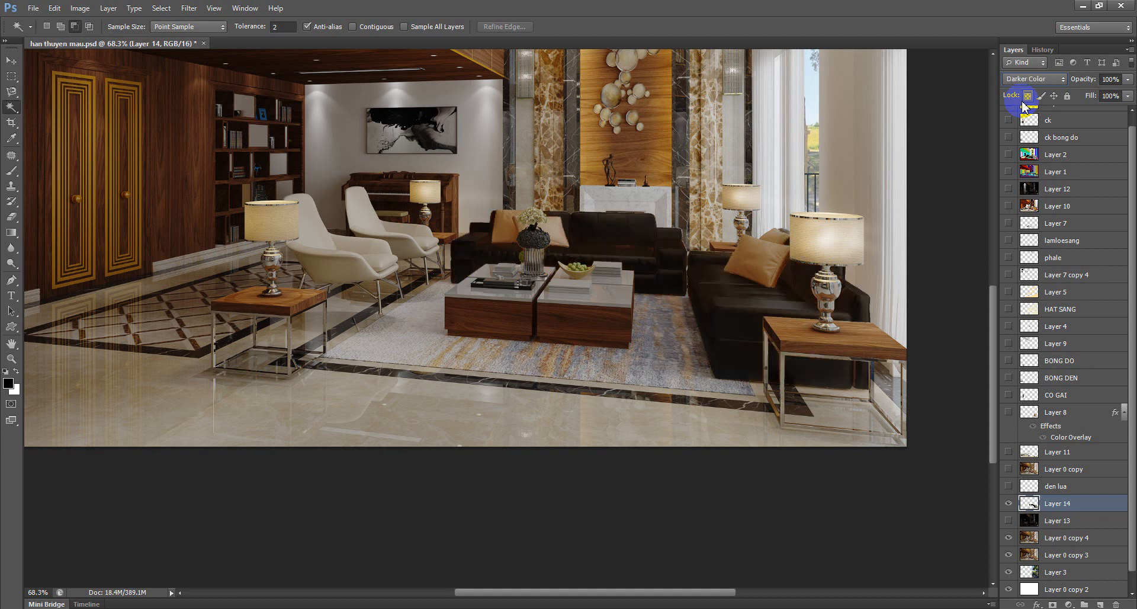
{"action": "key", "text": "Up"}
{"action": "key", "text": "Up"}
{"action": "key", "text": "Up"}
Set Layer 14's blend mode to Screen and toggle its visibility to compare the sofas with and without reflections
{"action": "left_click", "coordinate": [1021, 83]}
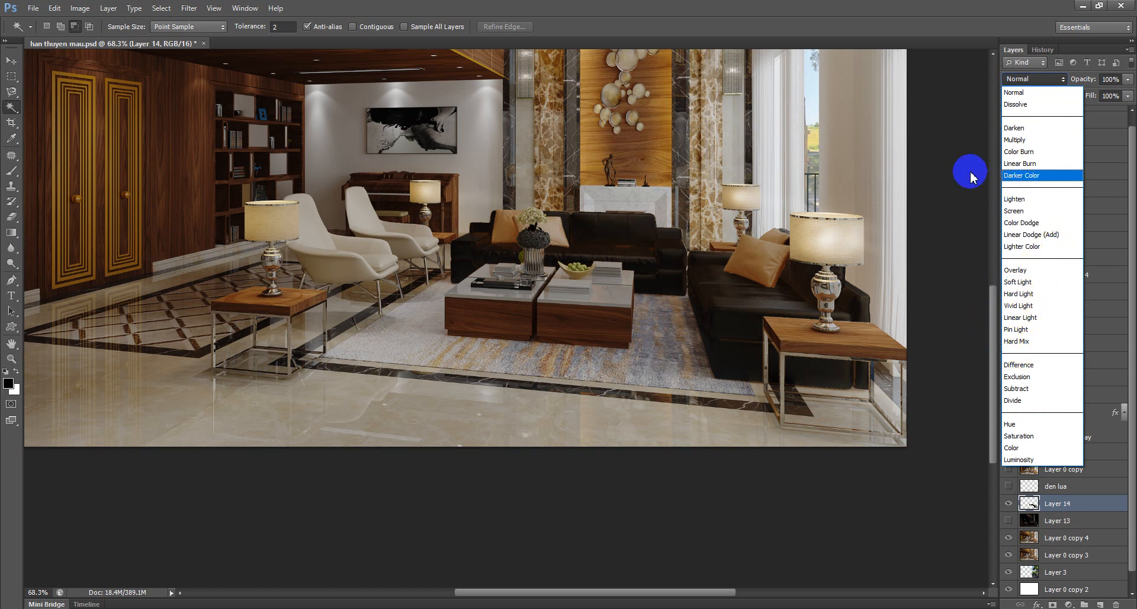
{"action": "left_click", "coordinate": [1014, 211]}
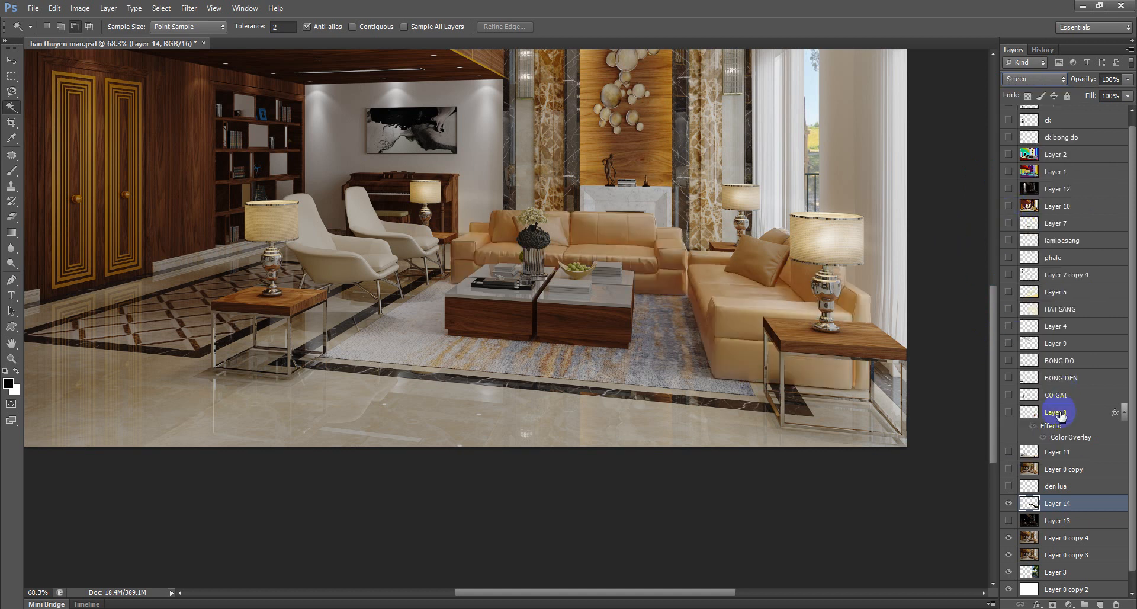
{"action": "left_click", "coordinate": [1008, 503]}
{"action": "left_click", "coordinate": [1008, 503]}
{"action": "left_click", "coordinate": [1009, 503]}
{"action": "left_click", "coordinate": [1008, 504]}
{"action": "left_click", "coordinate": [1009, 504]}
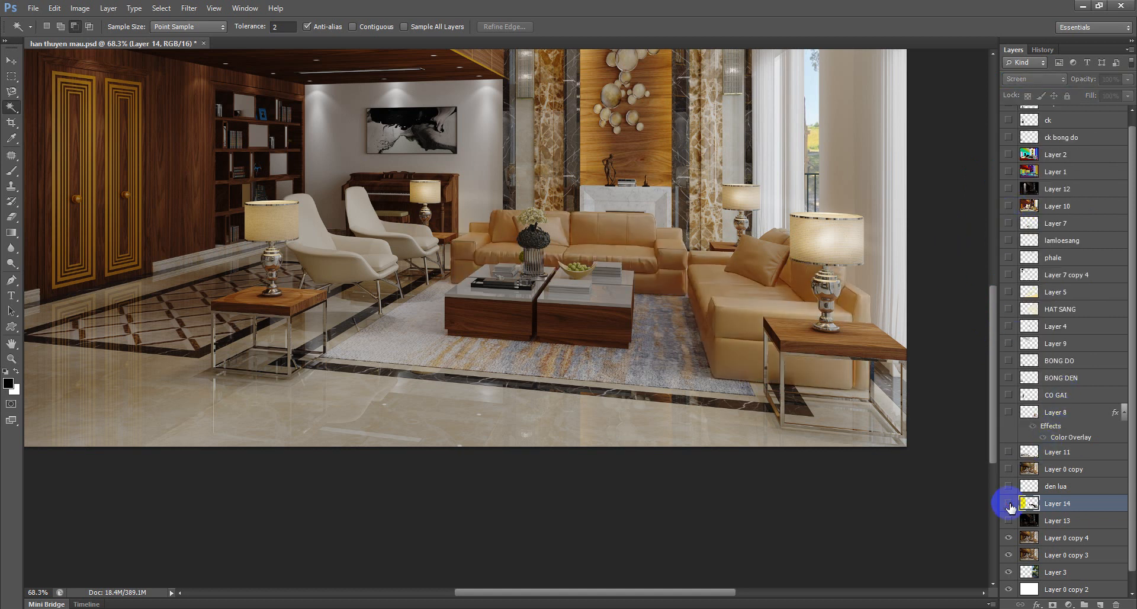
{"action": "left_click", "coordinate": [1009, 503]}
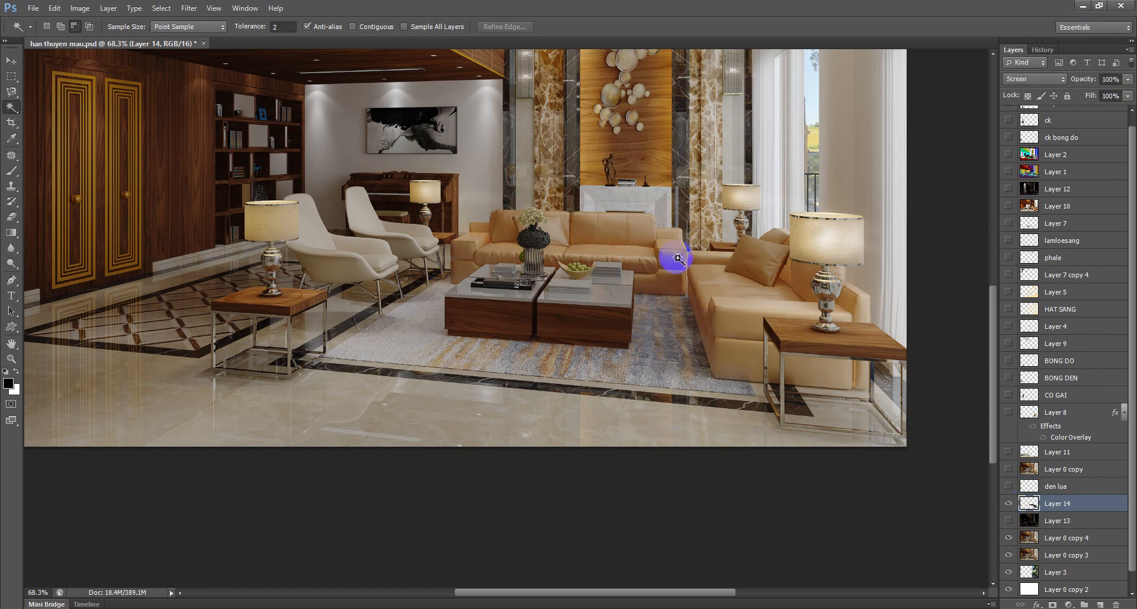
Examine the whole render and its floor and seating area at different magnifications
{"action": "scroll", "coordinate": [765, 268], "scroll_direction": "down", "scroll_amount": 2}
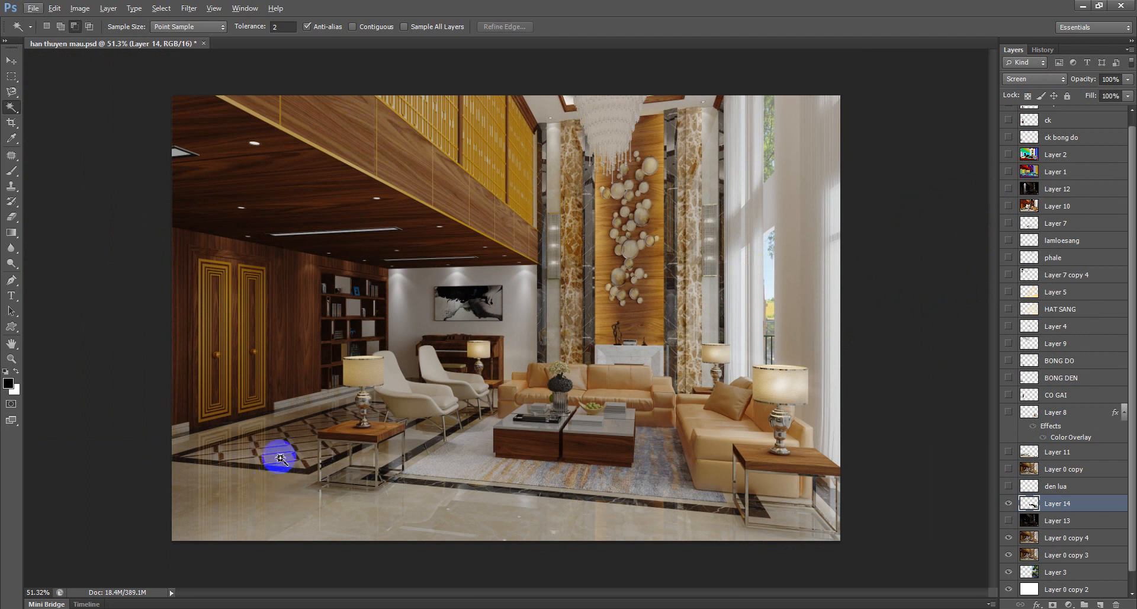
{"action": "scroll", "coordinate": [341, 438], "scroll_direction": "up", "scroll_amount": 2}
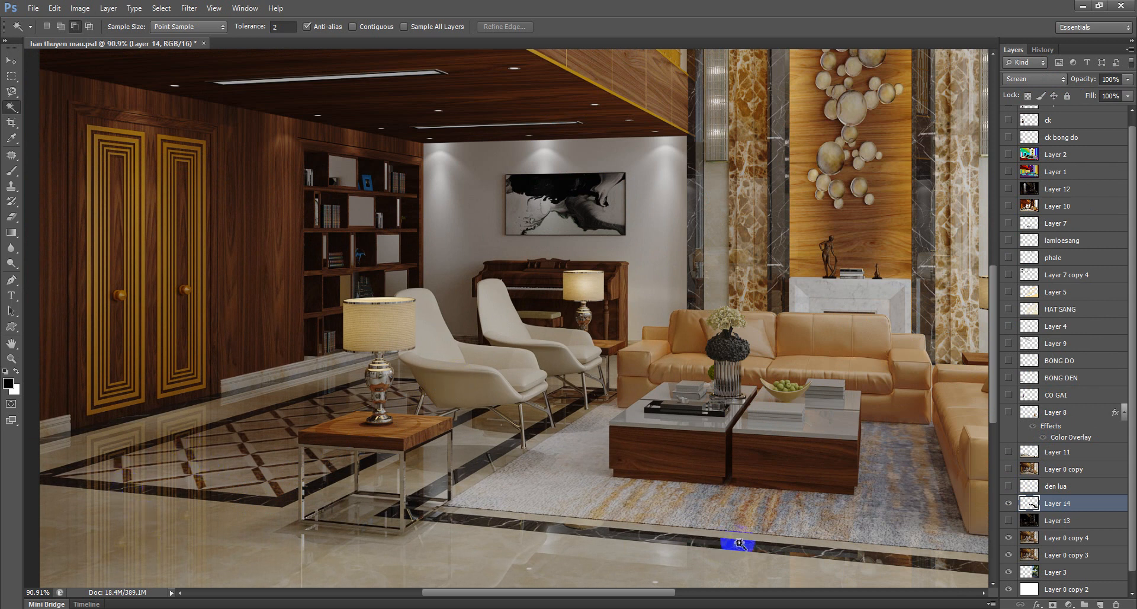
{"action": "left_click_drag", "start_coordinate": [995, 385], "coordinate": [996, 439]}
{"action": "scroll", "coordinate": [900, 440], "scroll_direction": "down", "scroll_amount": 3}
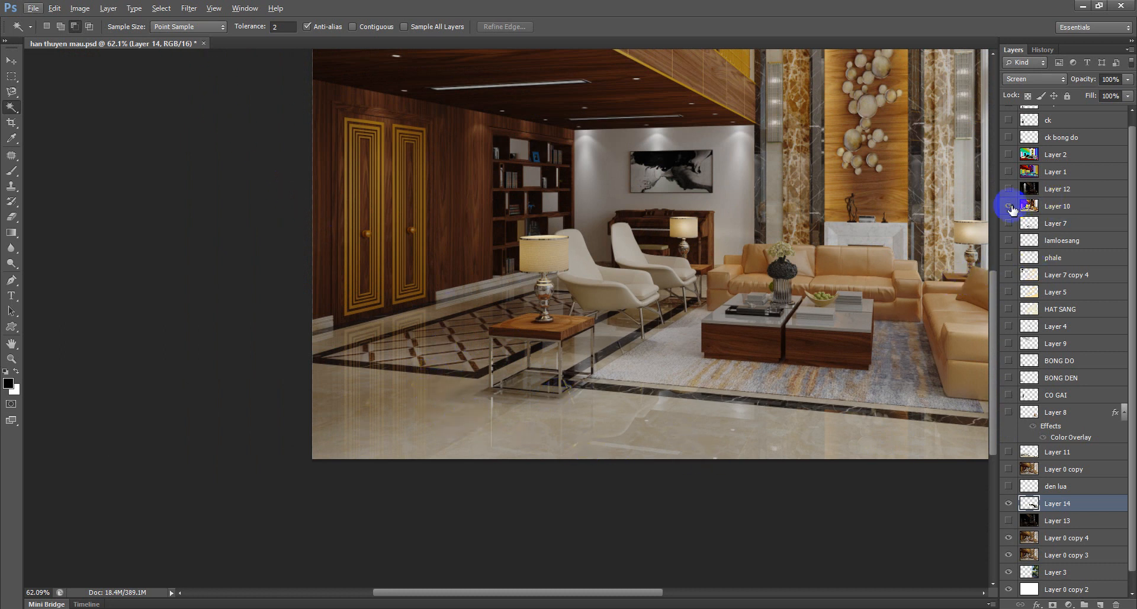
Show Layer 10, the flat diffuse pass, and move it to the top of the layer stack
{"action": "left_click", "coordinate": [1008, 206]}
{"action": "scroll", "coordinate": [493, 397], "scroll_direction": "up", "scroll_amount": 3}
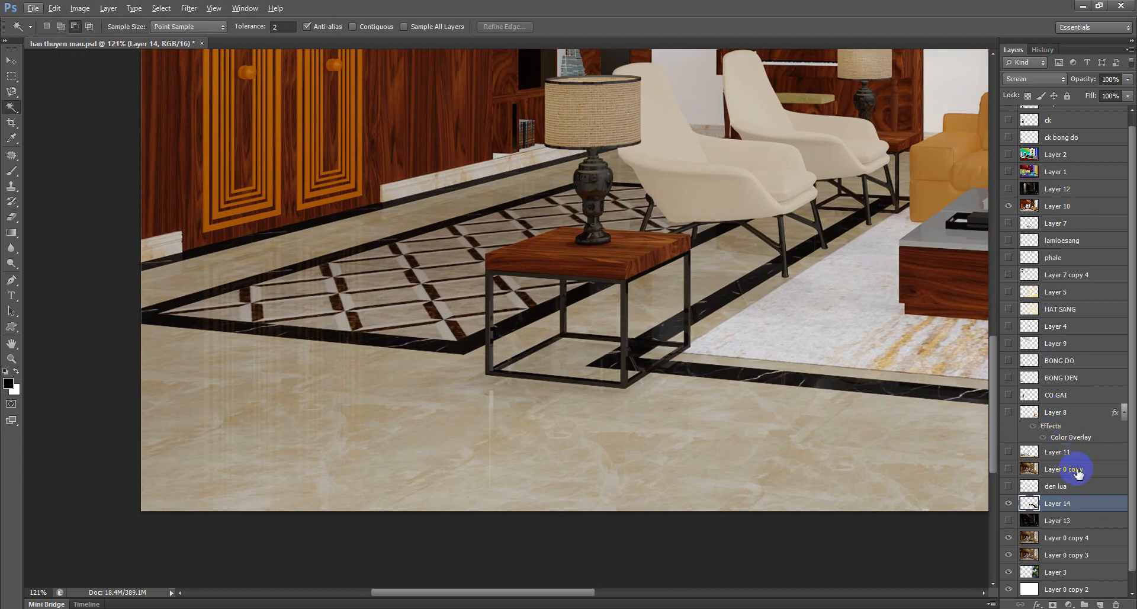
{"action": "scroll", "coordinate": [1133, 248], "scroll_direction": "up", "scroll_amount": 1}
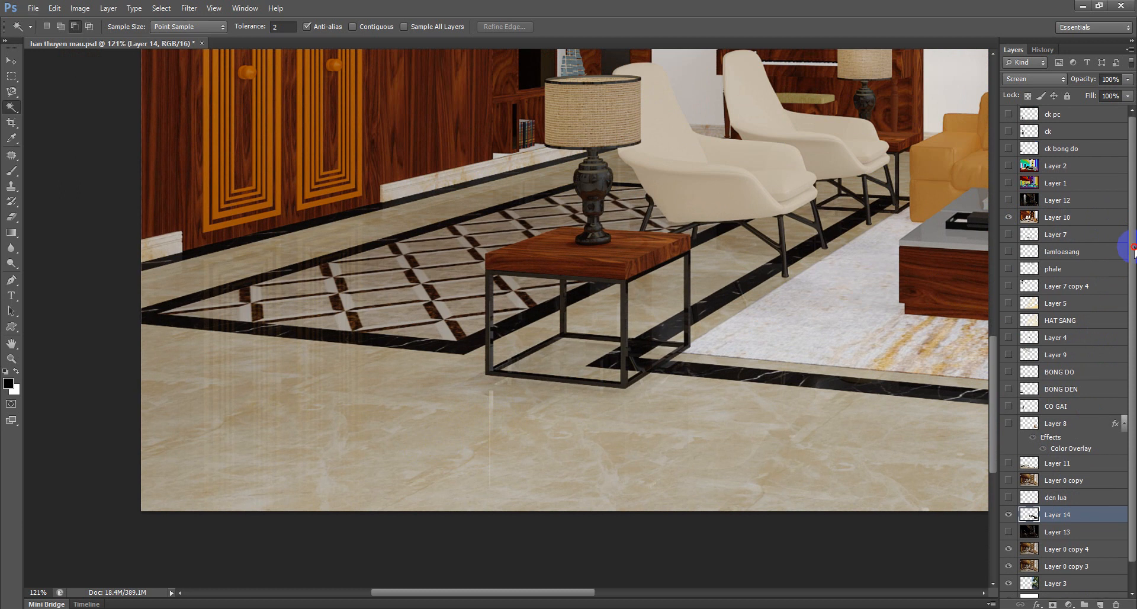
{"action": "scroll", "coordinate": [527, 266], "scroll_direction": "down", "scroll_amount": 3}
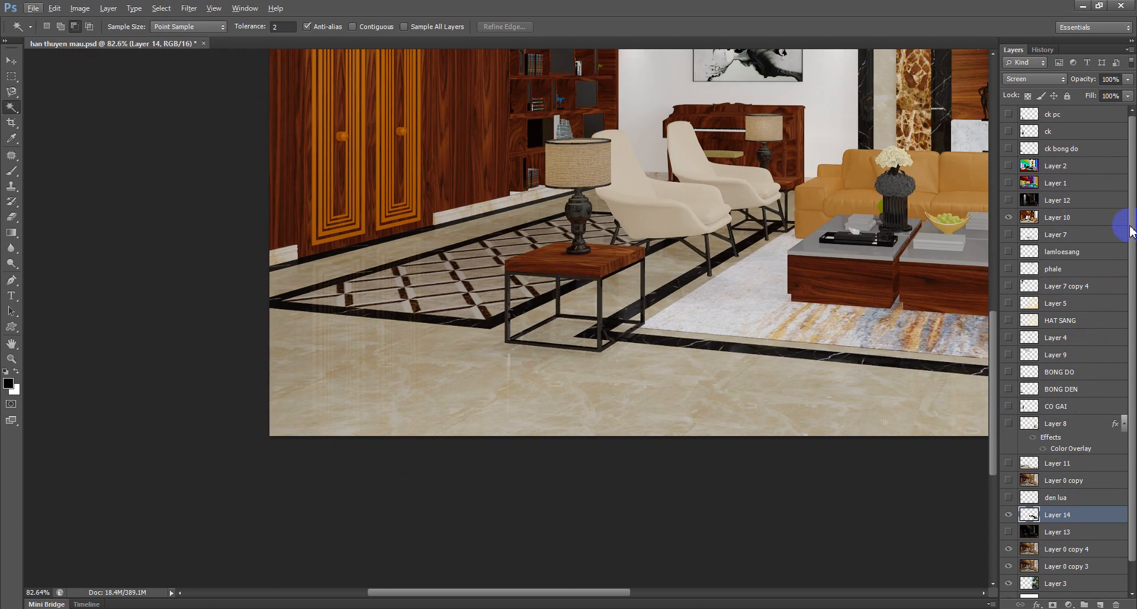
{"action": "left_click_drag", "start_coordinate": [1073, 219], "coordinate": [1075, 108]}
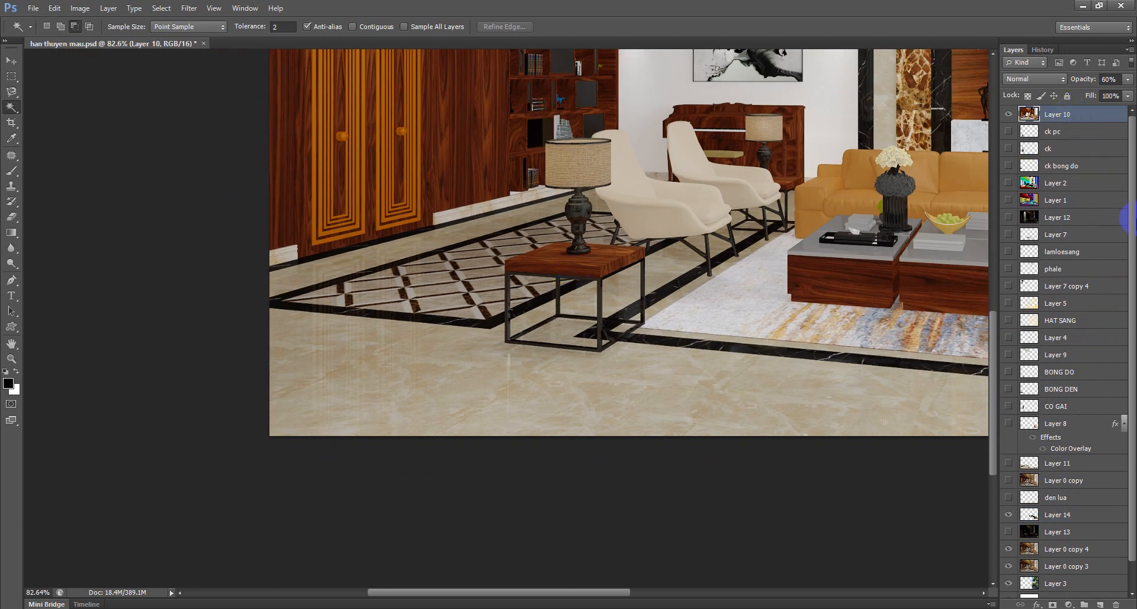
Set Layer 10's opacity to 100% and toggle its visibility to compare the diffuse pass with the render, leaving it hidden
{"action": "scroll", "coordinate": [660, 304], "scroll_direction": "up", "scroll_amount": 3}
{"action": "scroll", "coordinate": [1070, 127], "scroll_direction": "down", "scroll_amount": 1}
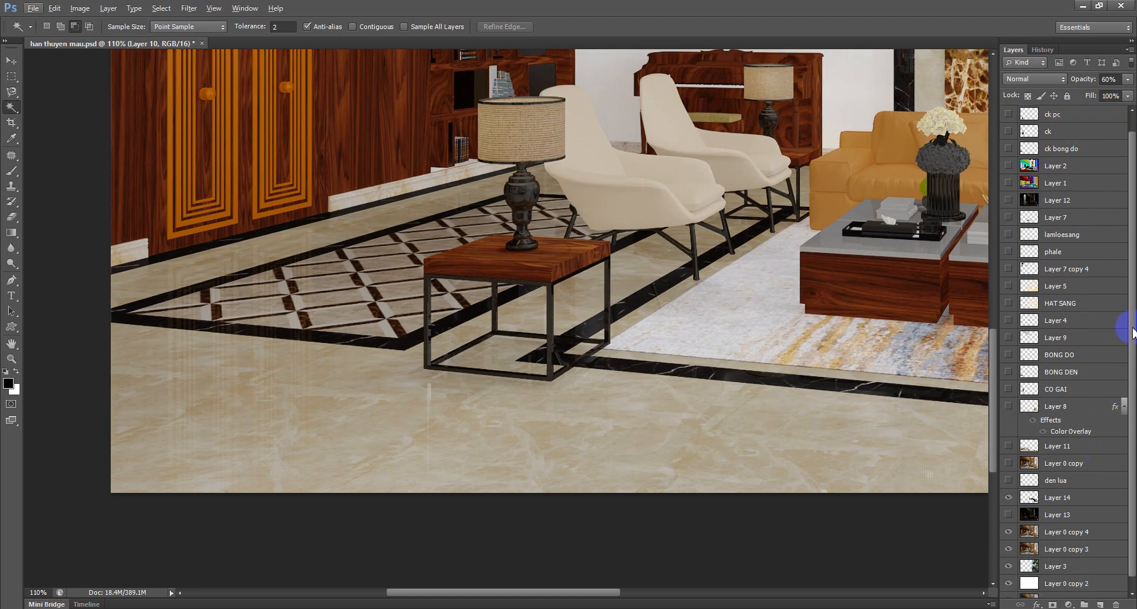
{"action": "scroll", "coordinate": [1123, 186], "scroll_direction": "up", "scroll_amount": 1}
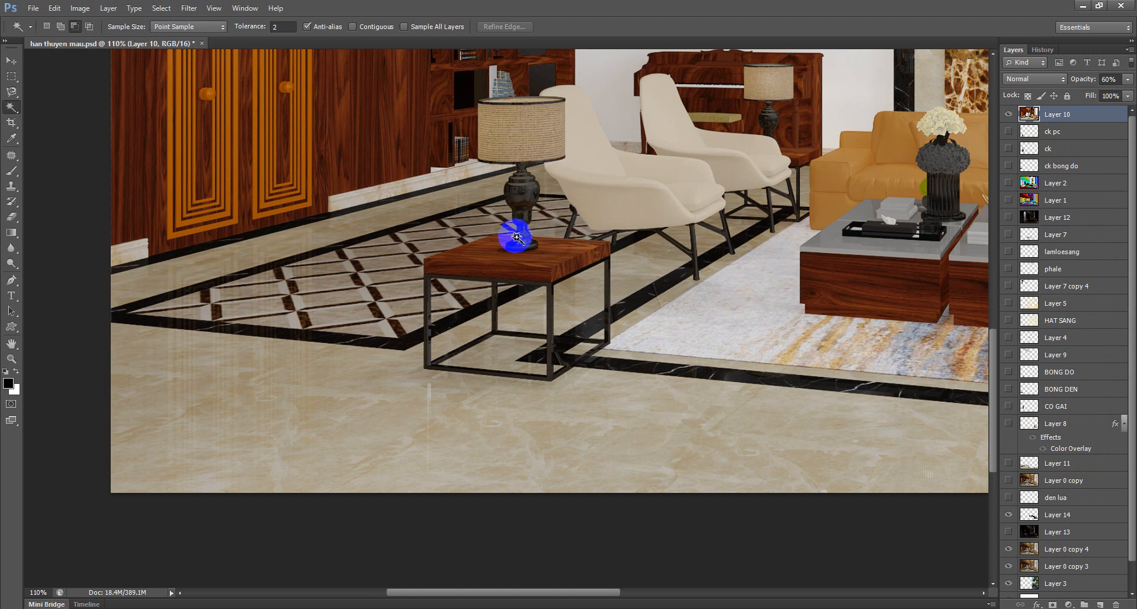
{"action": "scroll", "coordinate": [271, 355], "scroll_direction": "up", "scroll_amount": 2}
{"action": "scroll", "coordinate": [268, 358], "scroll_direction": "down", "scroll_amount": 1}
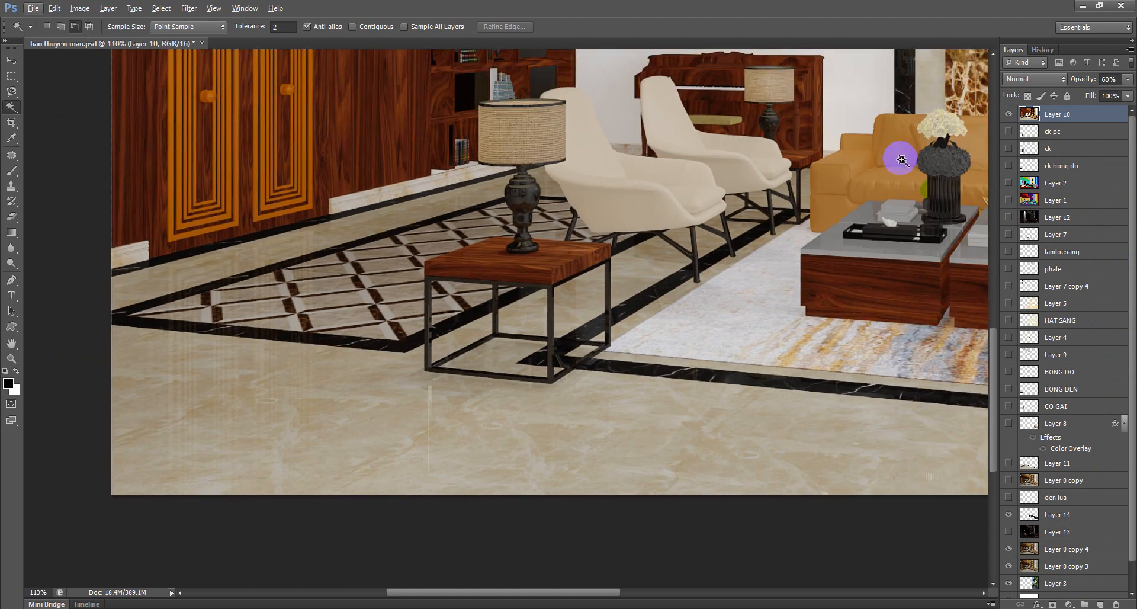
{"action": "left_click", "coordinate": [1007, 116]}
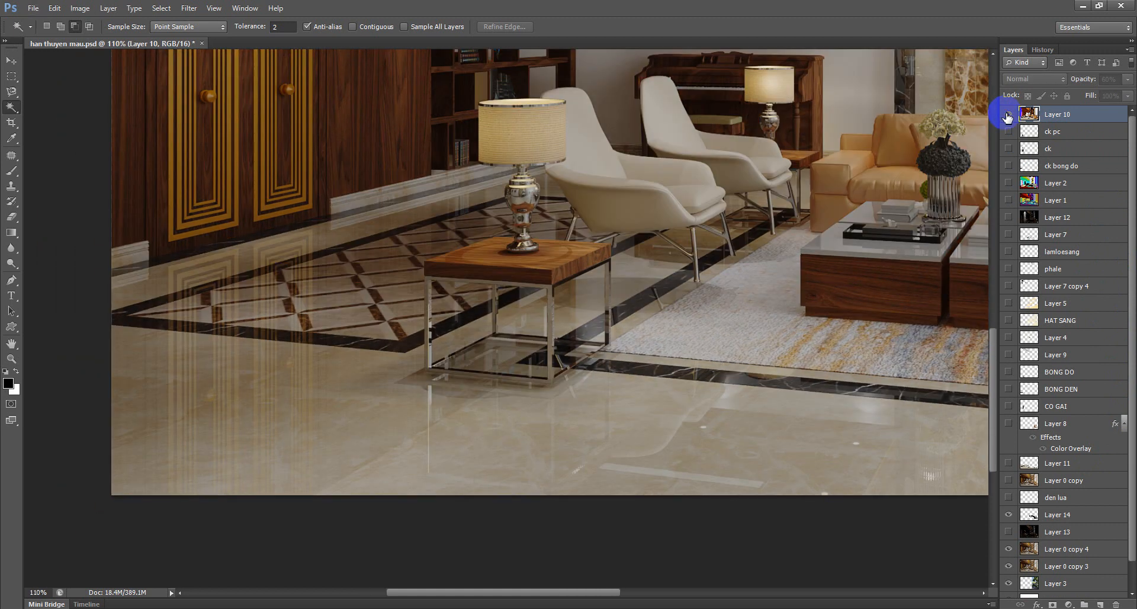
{"action": "left_click", "coordinate": [1007, 116]}
{"action": "left_click", "coordinate": [1007, 115]}
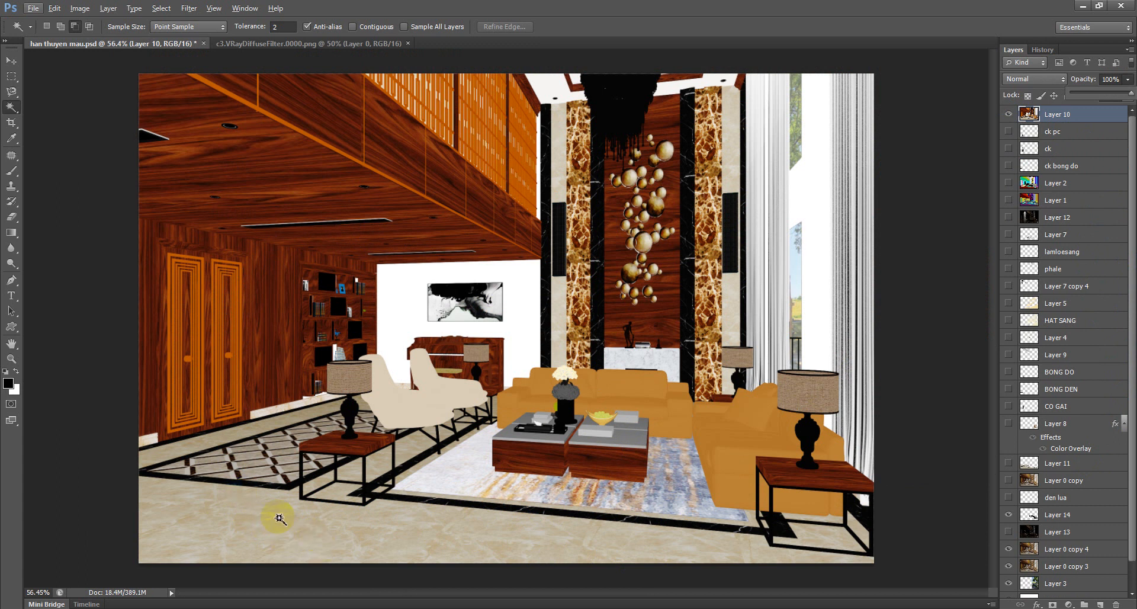
{"action": "left_click", "coordinate": [1009, 114]}
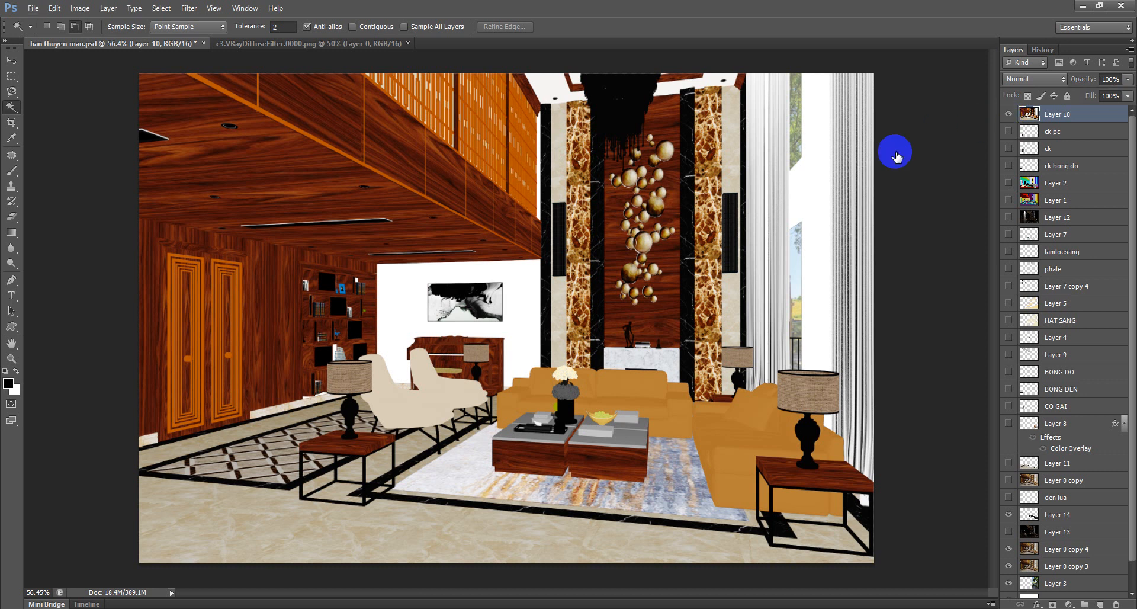
{"action": "left_click", "coordinate": [262, 434]}
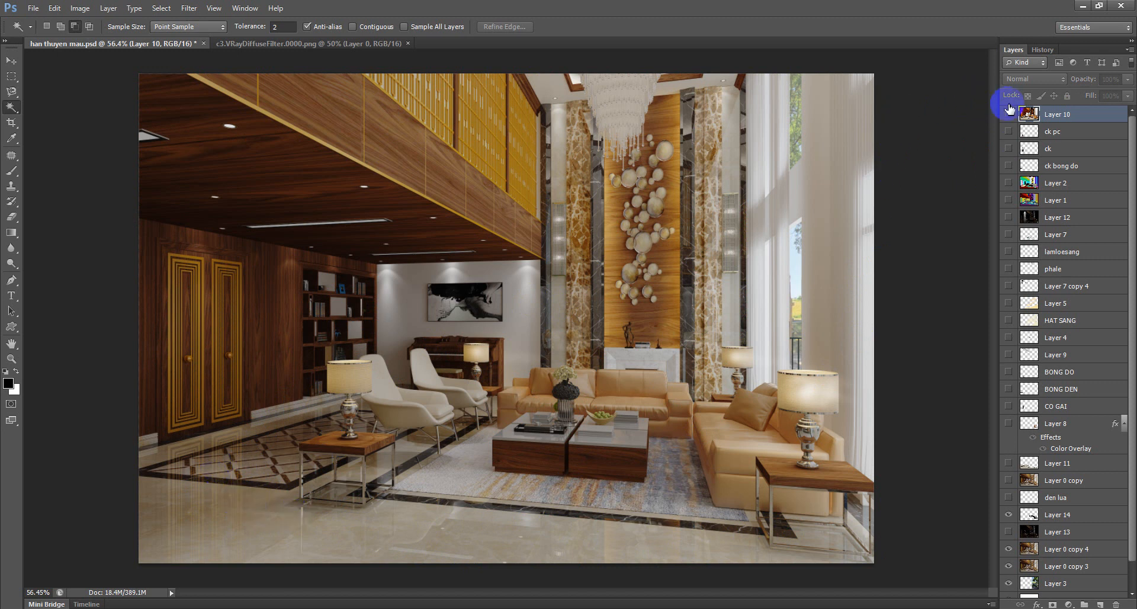
Show and activate the colour ID Layer 2, and set the Magic Wand to sample all layers and add to the selection
{"action": "left_click", "coordinate": [1009, 184]}
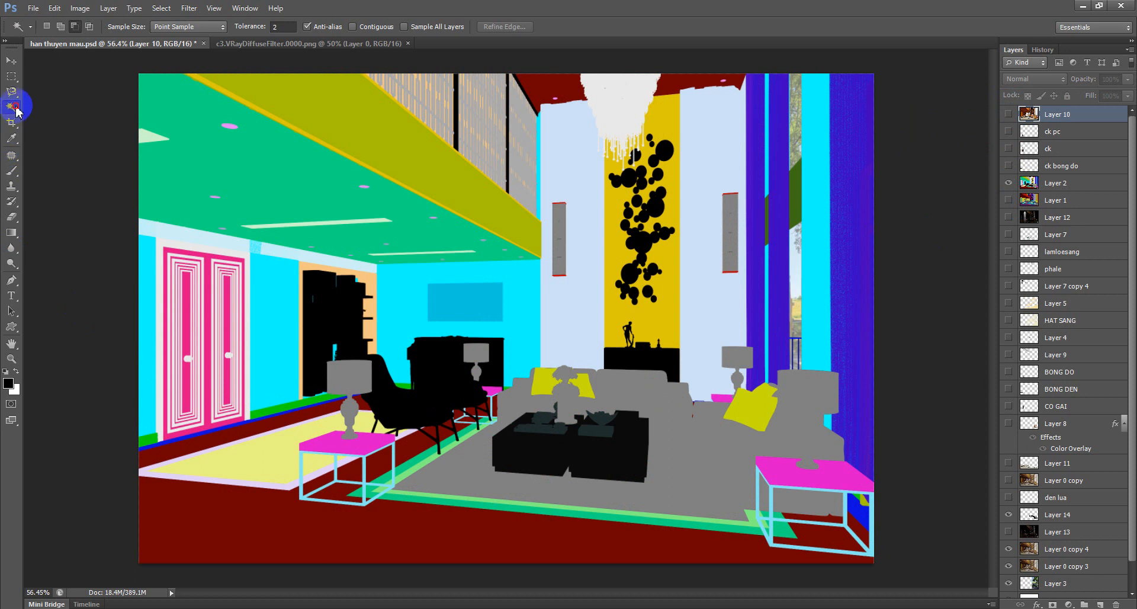
{"action": "left_click", "coordinate": [219, 444]}
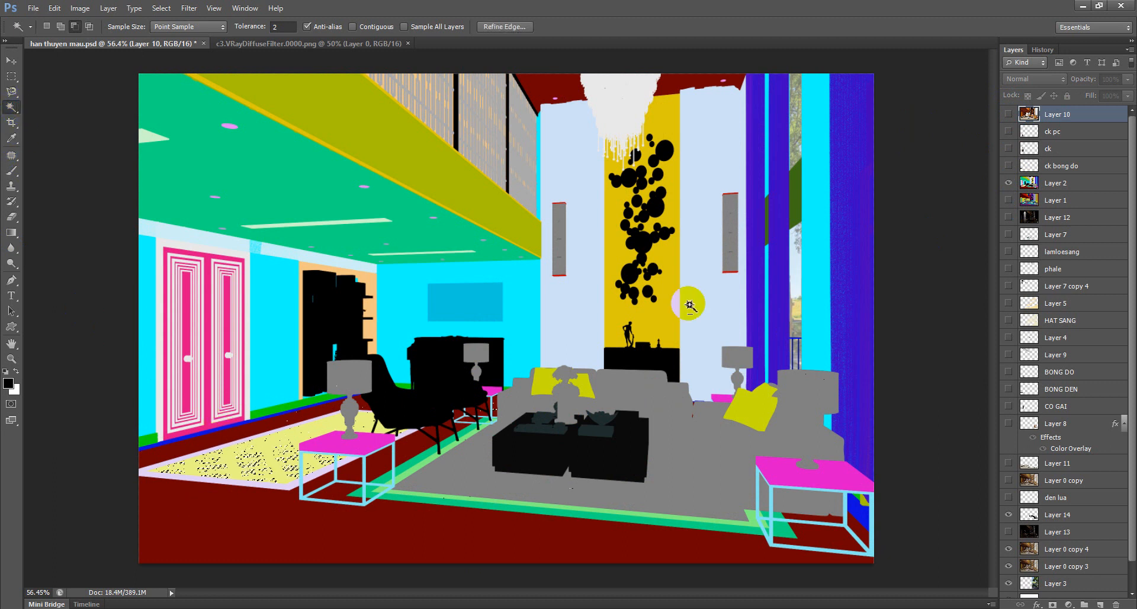
{"action": "left_click", "coordinate": [405, 27]}
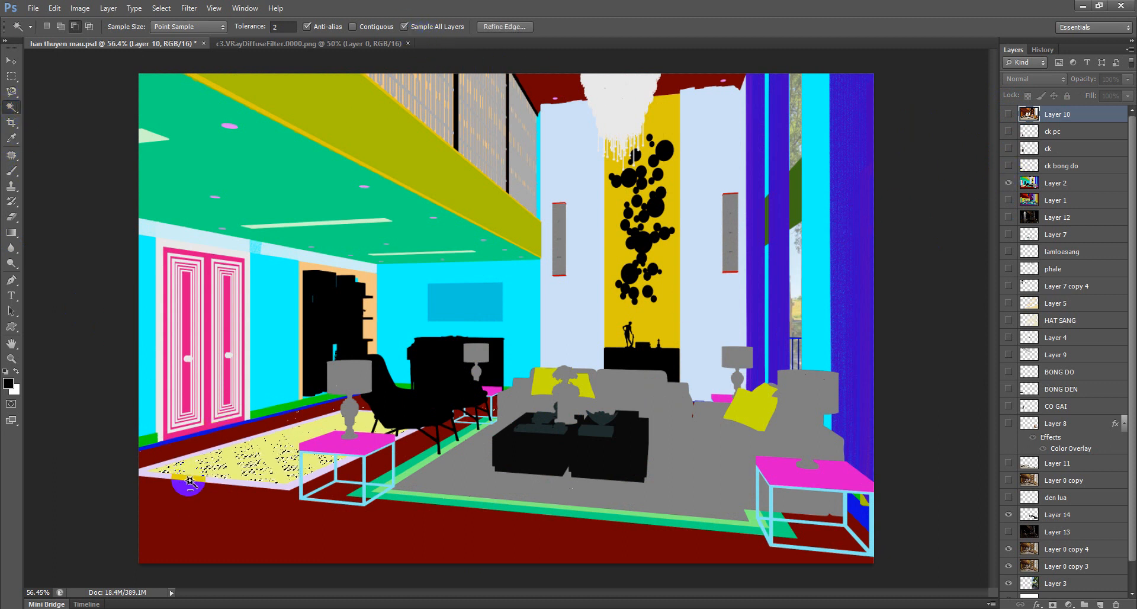
{"action": "left_click", "coordinate": [60, 26]}
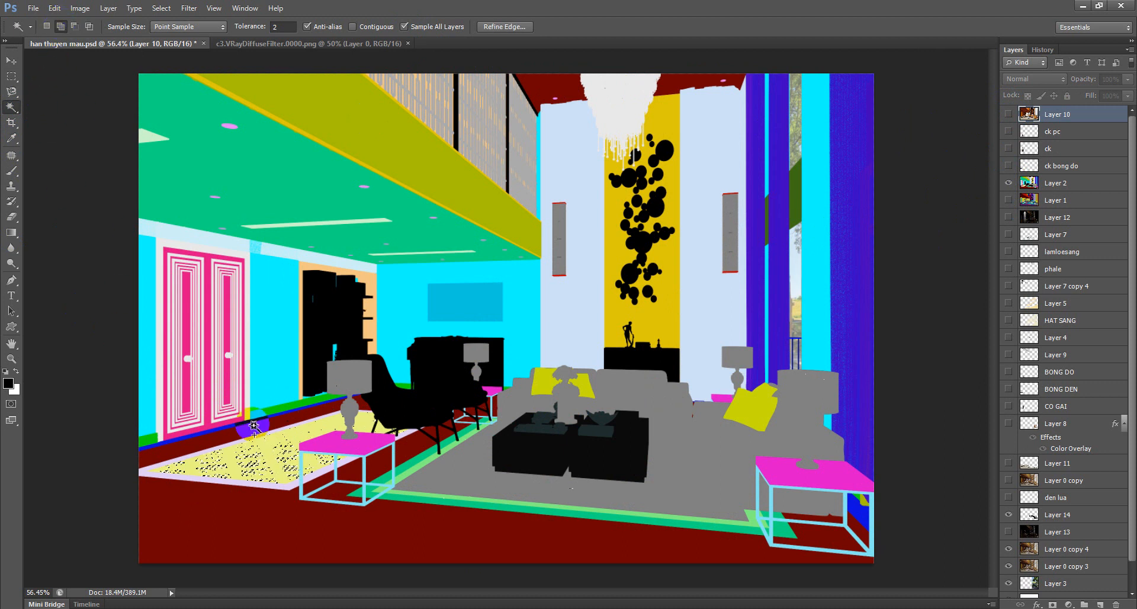
{"action": "left_click", "coordinate": [1060, 184]}
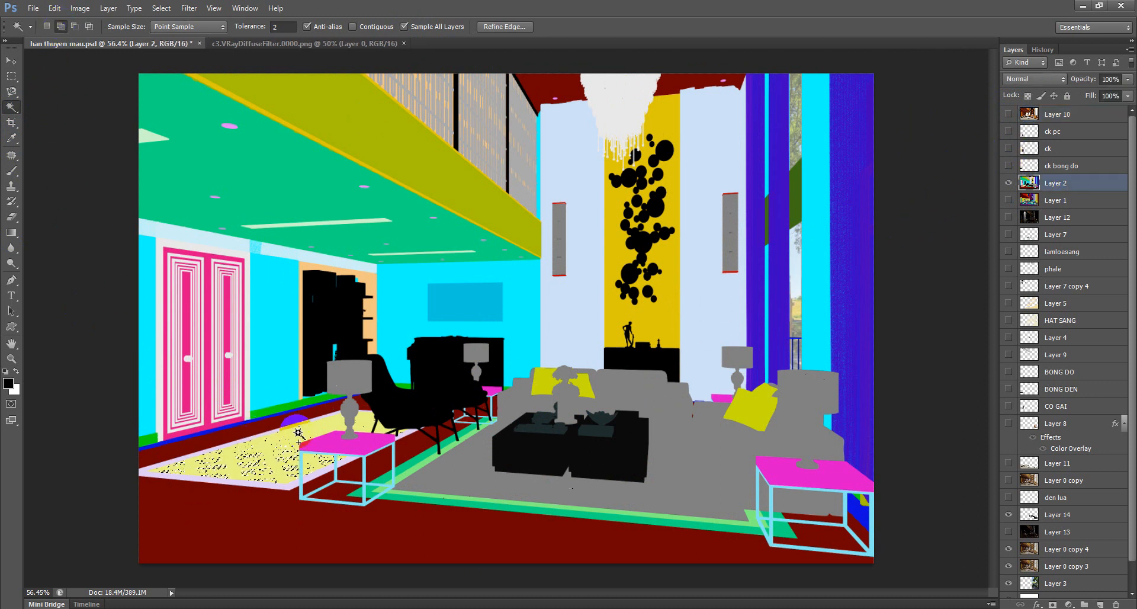
Start a fresh selection on Layer 2 covering the floor's dark red, yellow, lilac, blue and green colour areas
{"action": "left_click", "coordinate": [214, 492]}
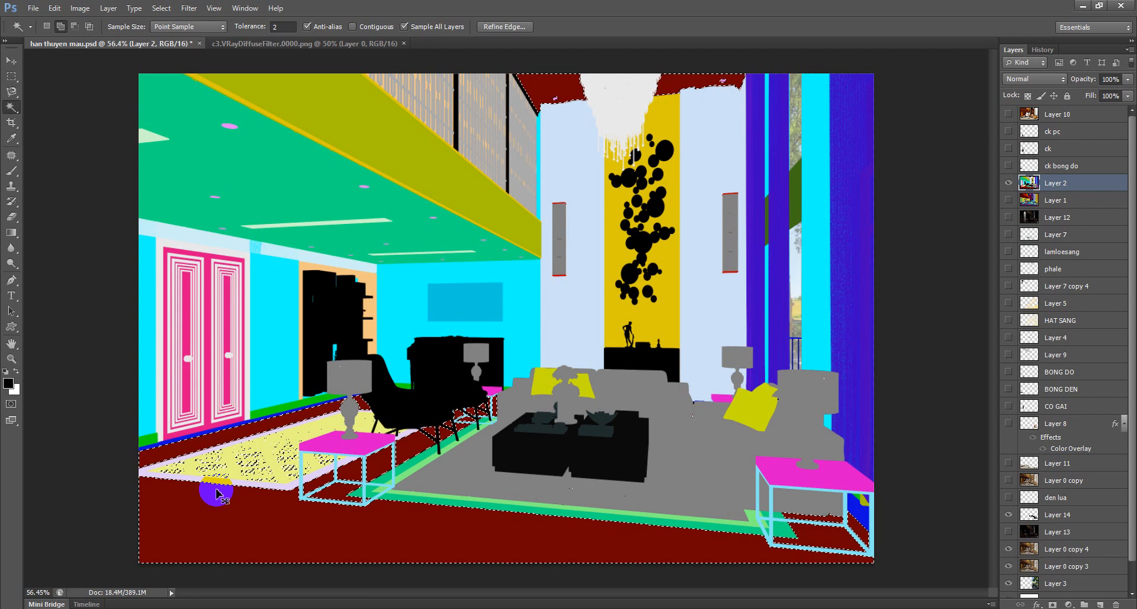
{"action": "key", "text": "ctrl+d"}
{"action": "scroll", "coordinate": [215, 521], "scroll_direction": "up", "scroll_amount": 5}
{"action": "scroll", "coordinate": [223, 514], "scroll_direction": "down", "scroll_amount": 2}
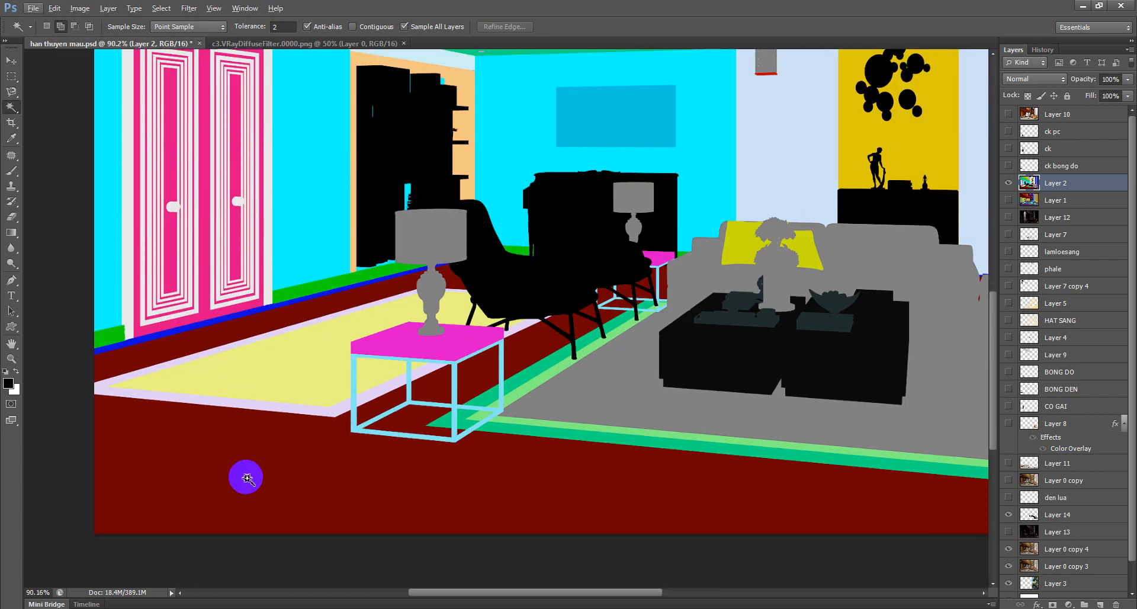
{"action": "scroll", "coordinate": [246, 477], "scroll_direction": "down", "scroll_amount": 1}
{"action": "left_click", "coordinate": [256, 413]}
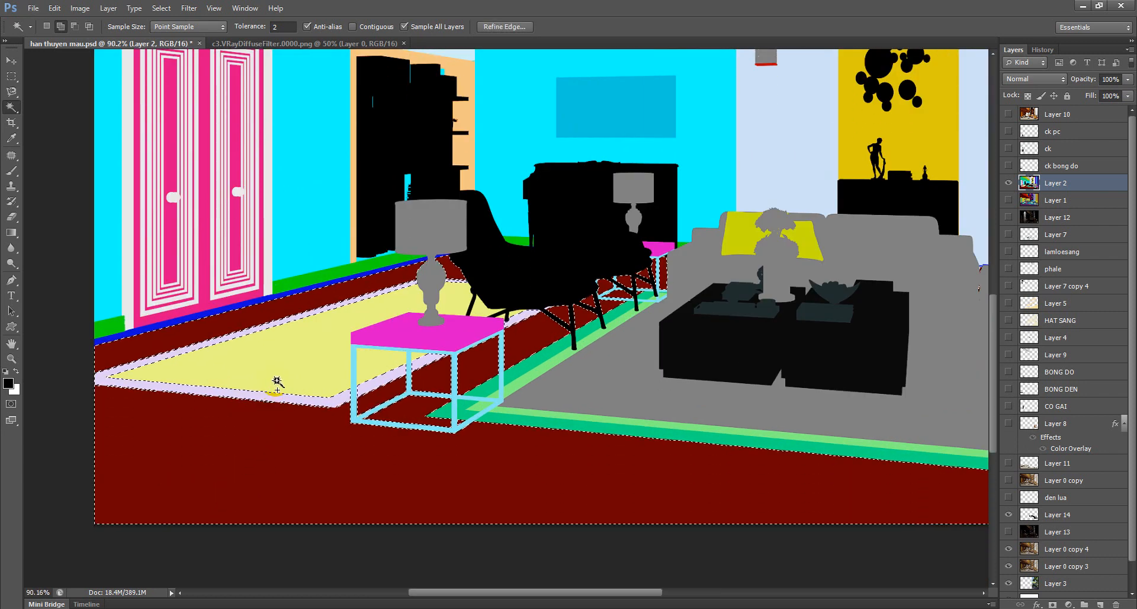
{"action": "left_click", "coordinate": [279, 324]}
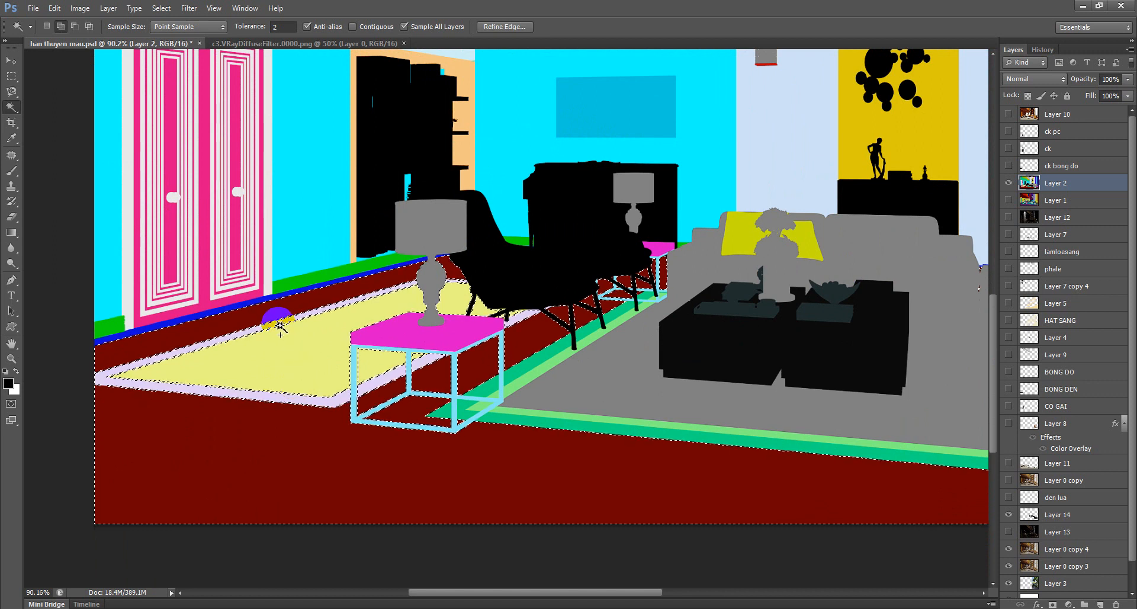
{"action": "left_click", "coordinate": [211, 319]}
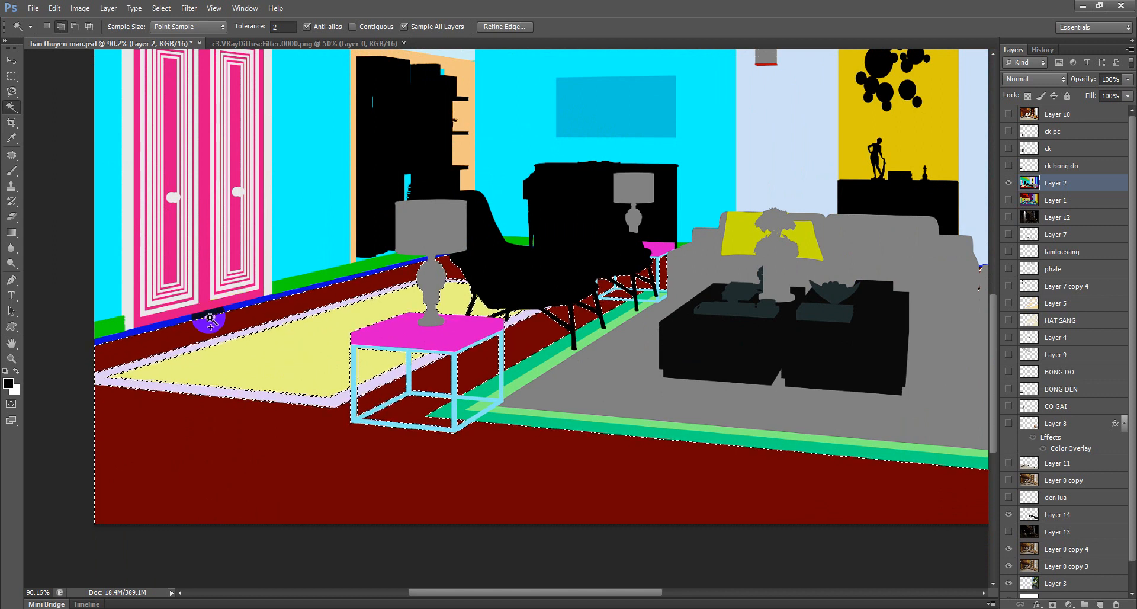
{"action": "left_click", "coordinate": [231, 337]}
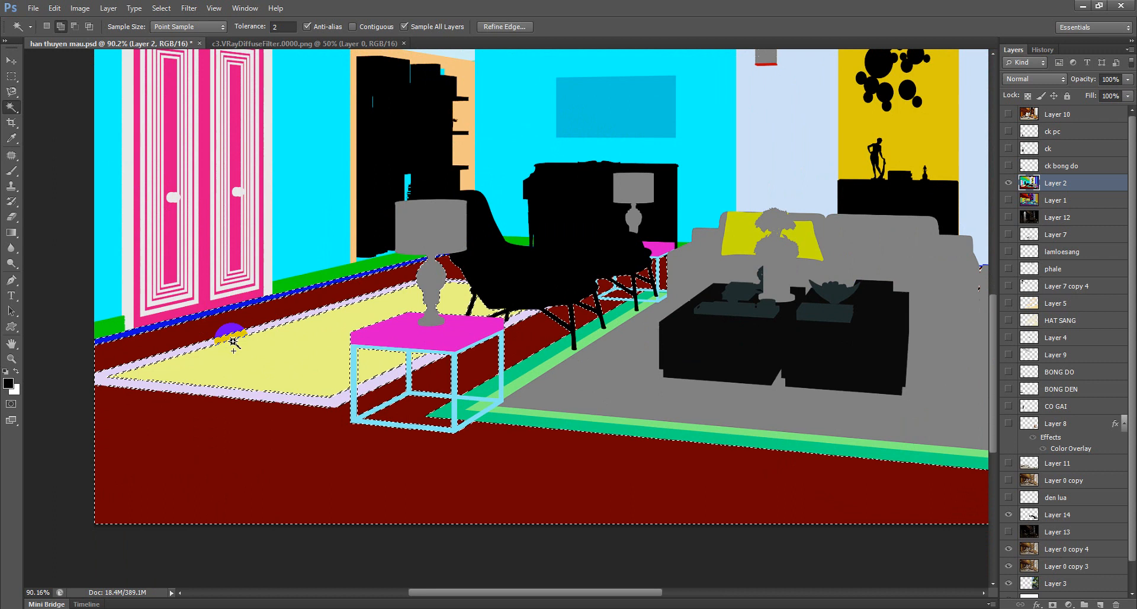
{"action": "left_click", "coordinate": [140, 381]}
{"action": "scroll", "coordinate": [264, 355], "scroll_direction": "down", "scroll_amount": 8}
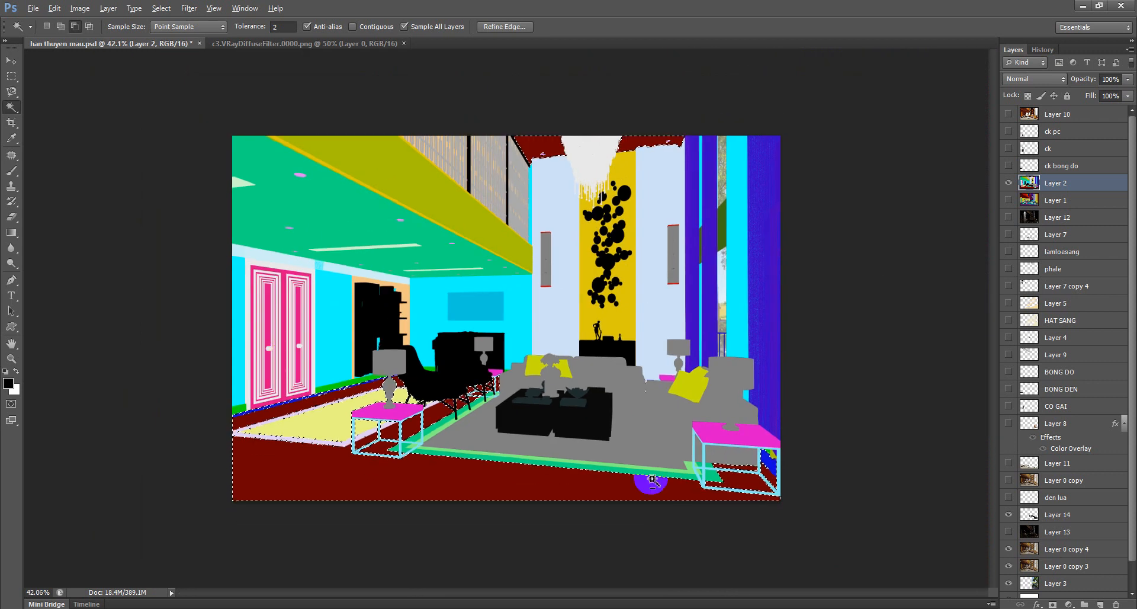
{"action": "scroll", "coordinate": [690, 483], "scroll_direction": "up", "scroll_amount": 5}
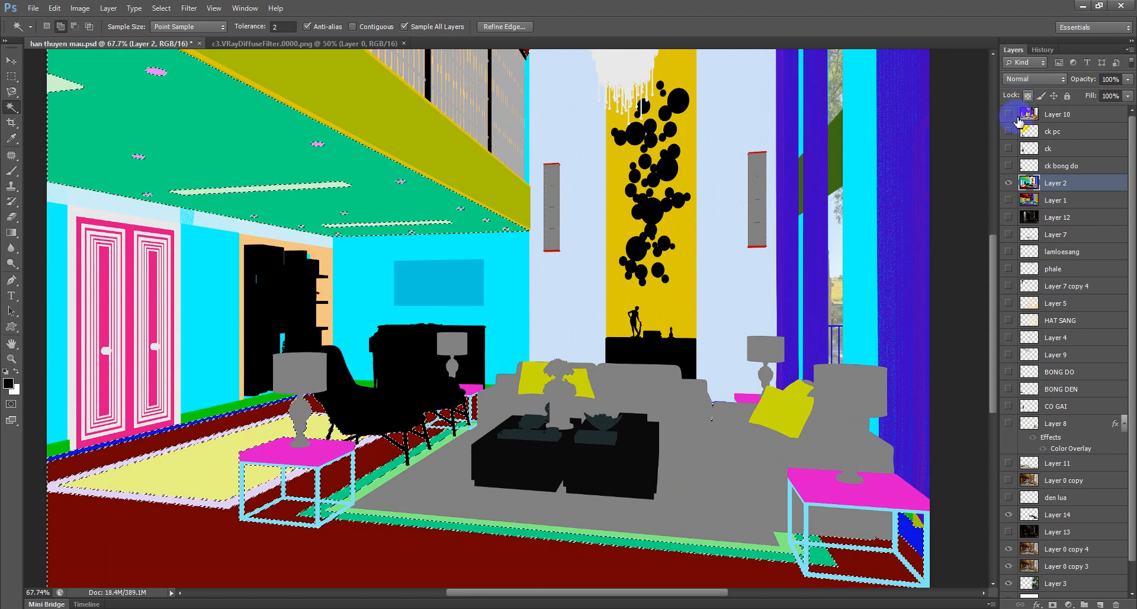
Extend the floor selection to the light green border at tolerance 20 and subtract the ceiling area with the Rectangular Marquee
{"action": "left_click", "coordinate": [1014, 185]}
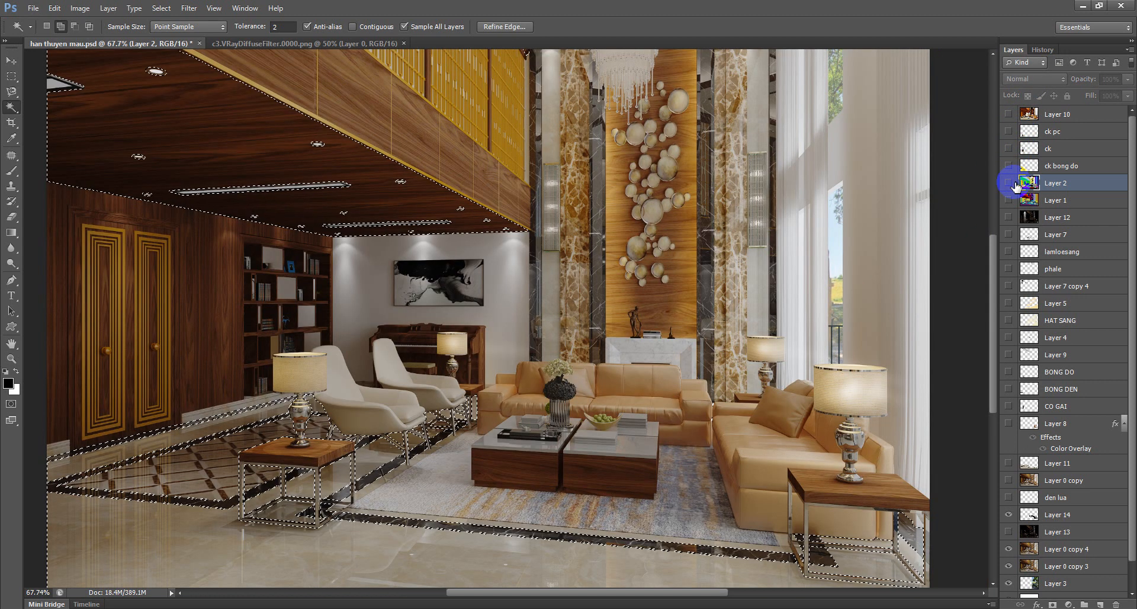
{"action": "left_click", "coordinate": [1008, 183]}
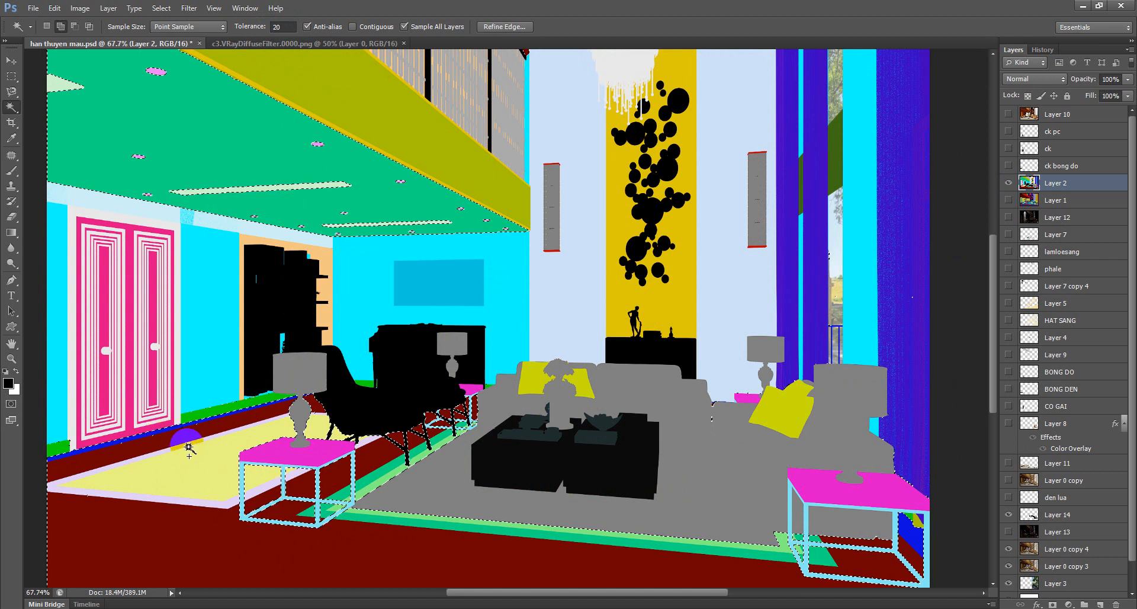
{"action": "scroll", "coordinate": [474, 355], "scroll_direction": "down", "scroll_amount": 3}
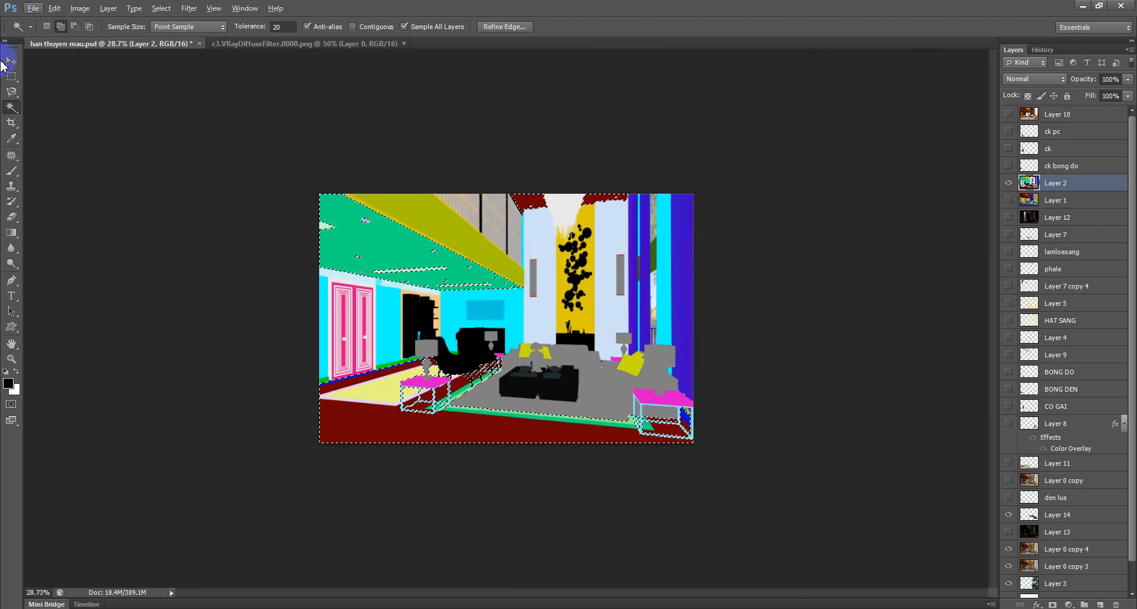
{"action": "left_click", "coordinate": [12, 76]}
{"action": "left_click_drag", "start_coordinate": [145, 108], "coordinate": [863, 370]}
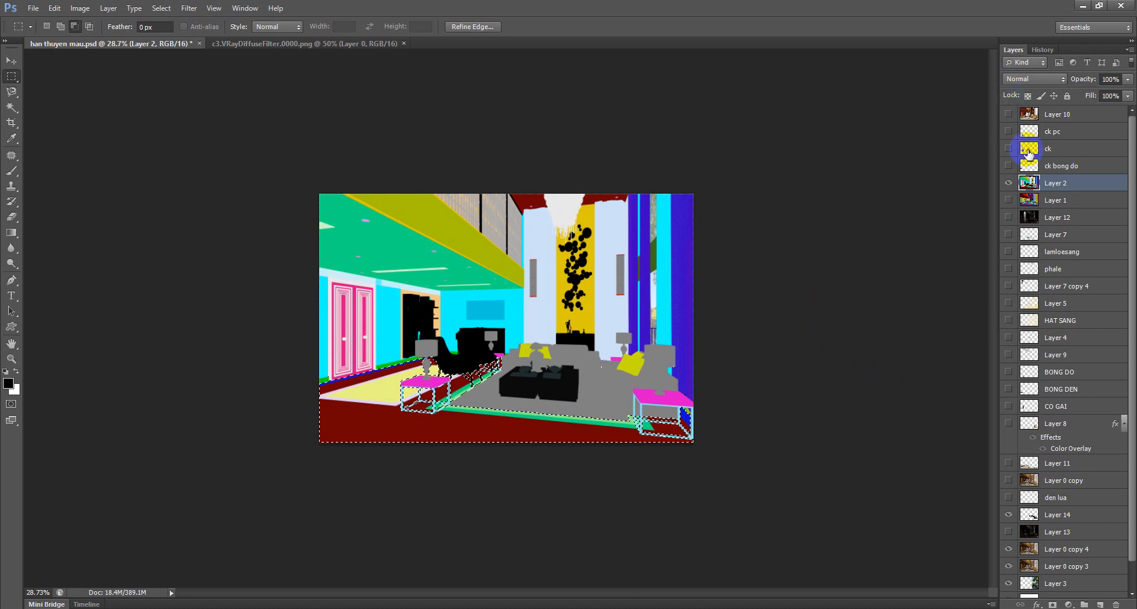
Hide Layer 2, show Layer 10, and copy the selected floor area of Layer 2 to a new layer
{"action": "left_click", "coordinate": [1008, 183]}
{"action": "left_click", "coordinate": [1008, 114]}
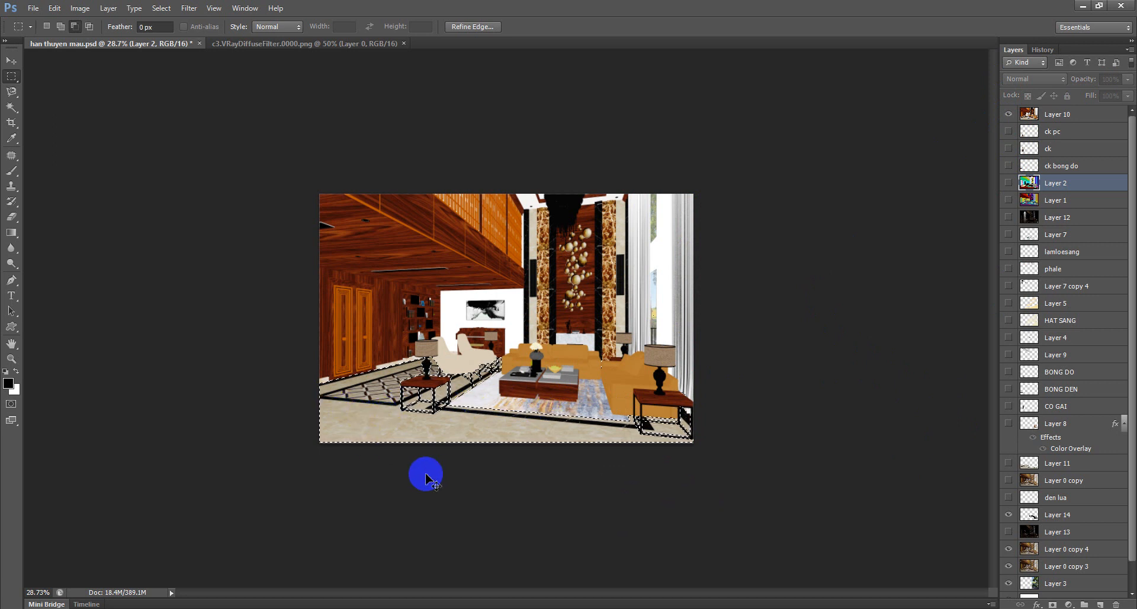
{"action": "key", "text": "ctrl+j"}
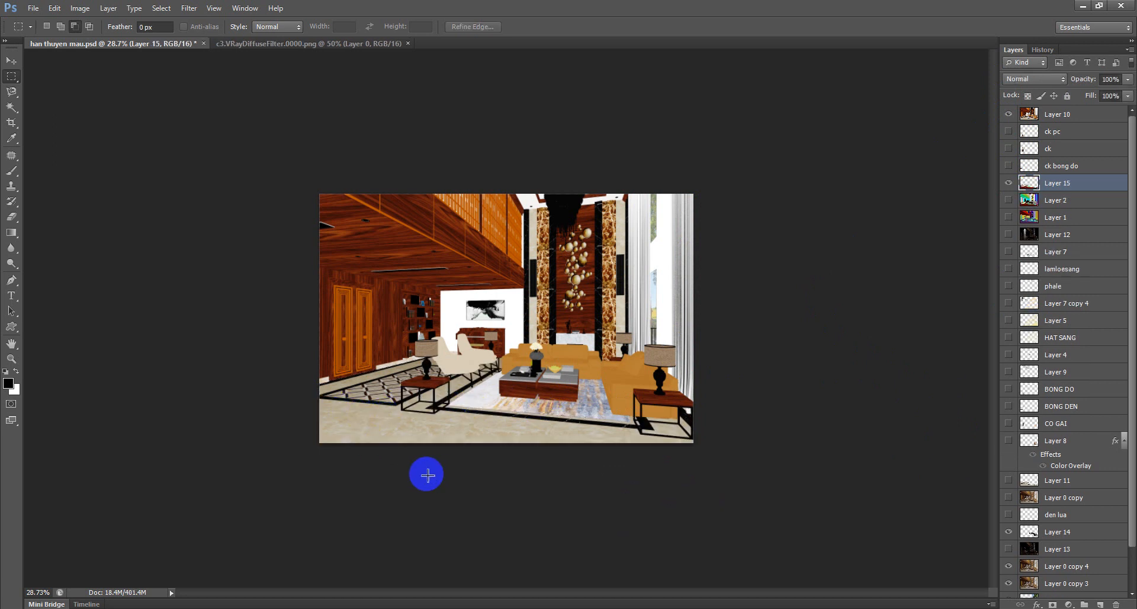
{"action": "left_click", "coordinate": [1009, 114]}
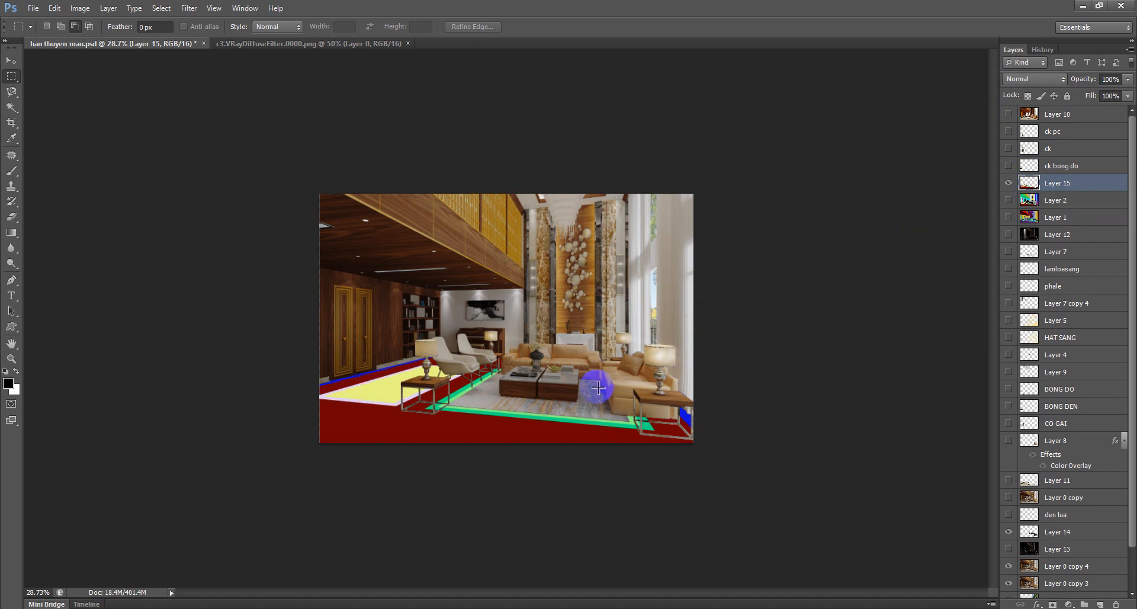
{"action": "left_click", "coordinate": [1008, 114]}
Load Layer 15's floor outline as a selection, copy that area of Layer 10 to a new layer, and delete Layer 15
{"action": "left_click", "coordinate": [1030, 187], "text": "ctrl"}
{"action": "left_click", "coordinate": [1029, 112]}
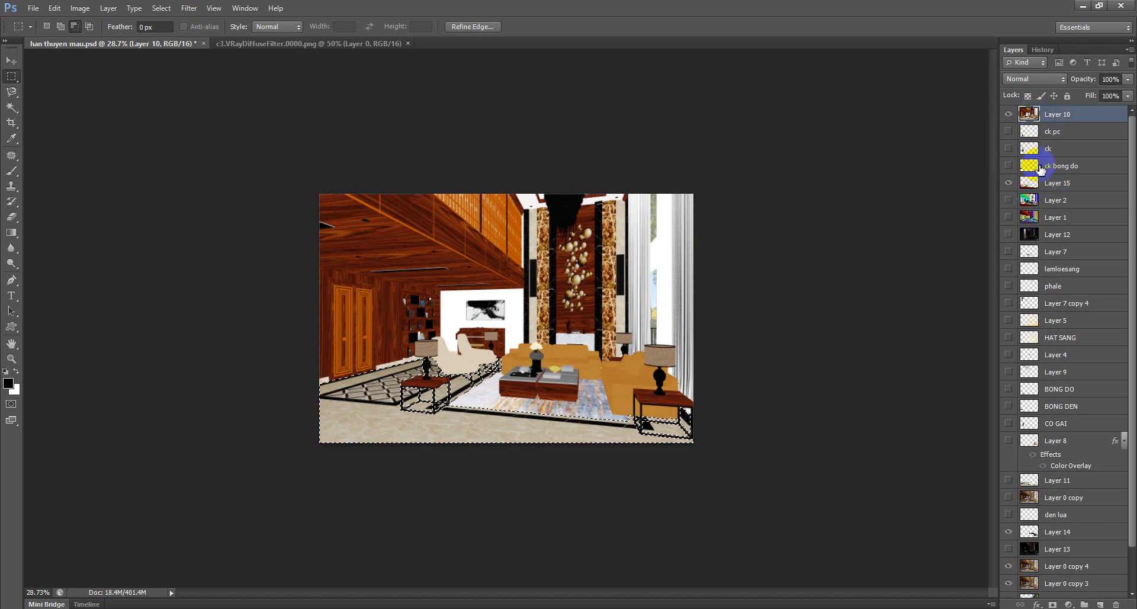
{"action": "key", "text": "ctrl+j"}
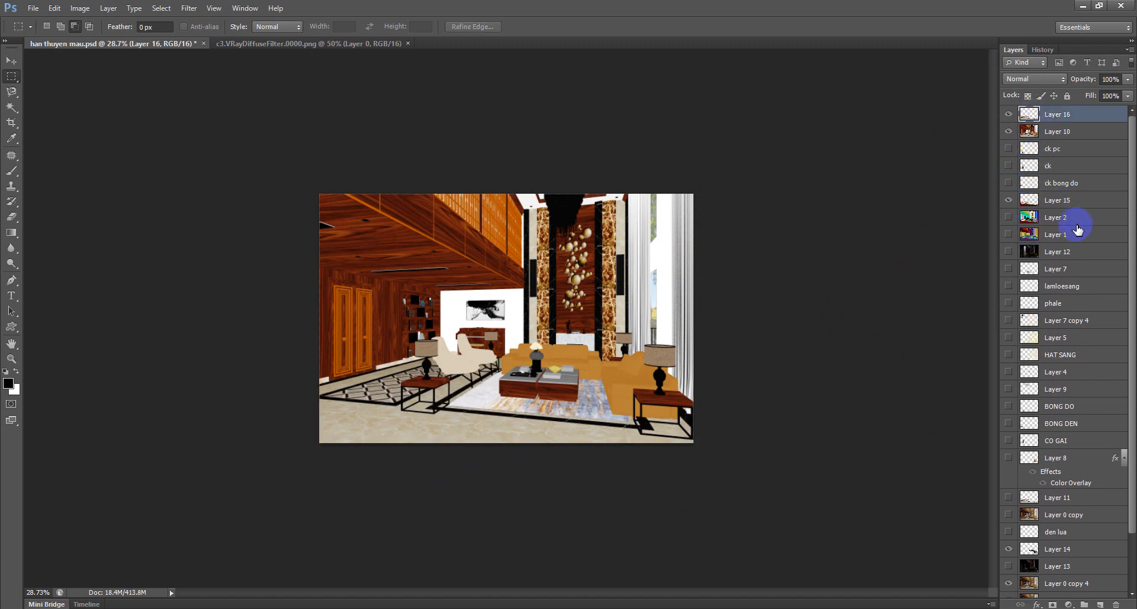
{"action": "left_click", "coordinate": [1051, 205]}
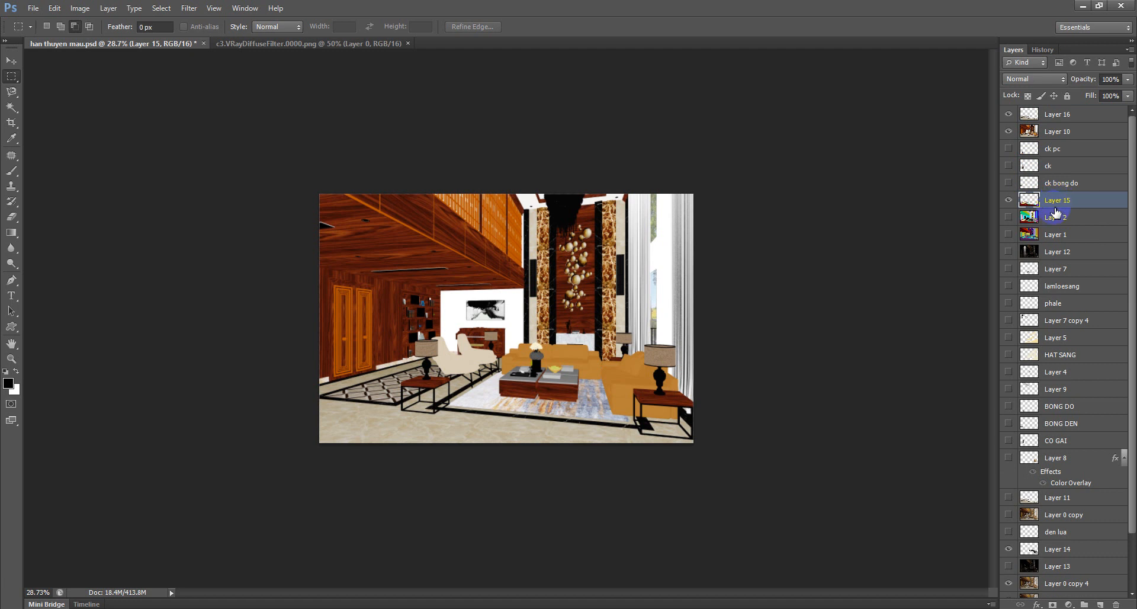
{"action": "key", "text": "Delete"}
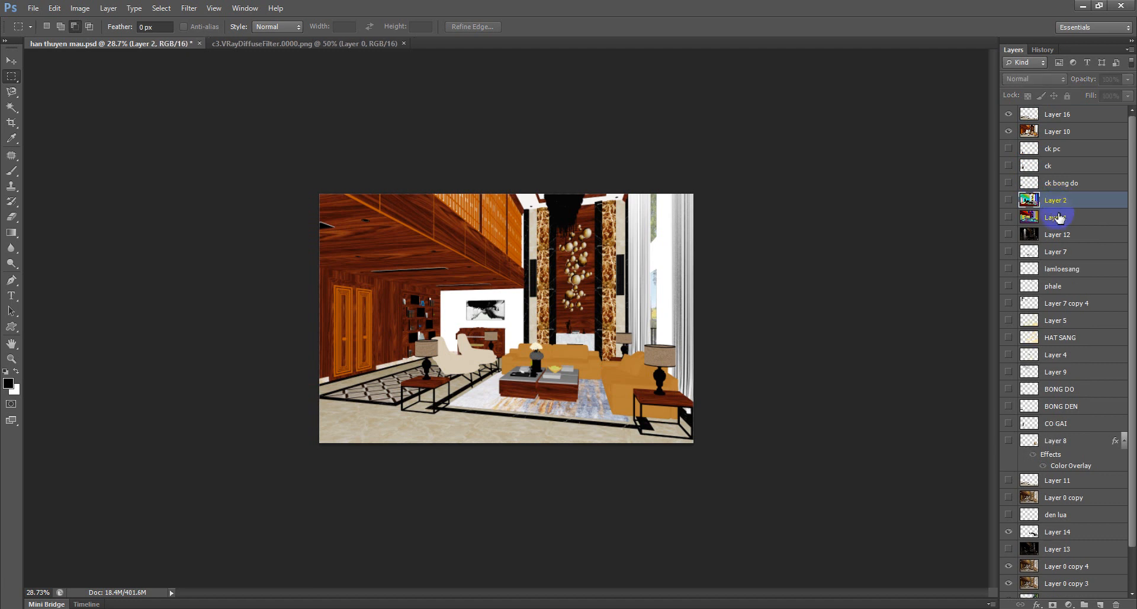
Hide Layer 10 and switch Layer 16 off and on to compare the floor with and without the diffuse pass
{"action": "left_click", "coordinate": [1010, 132]}
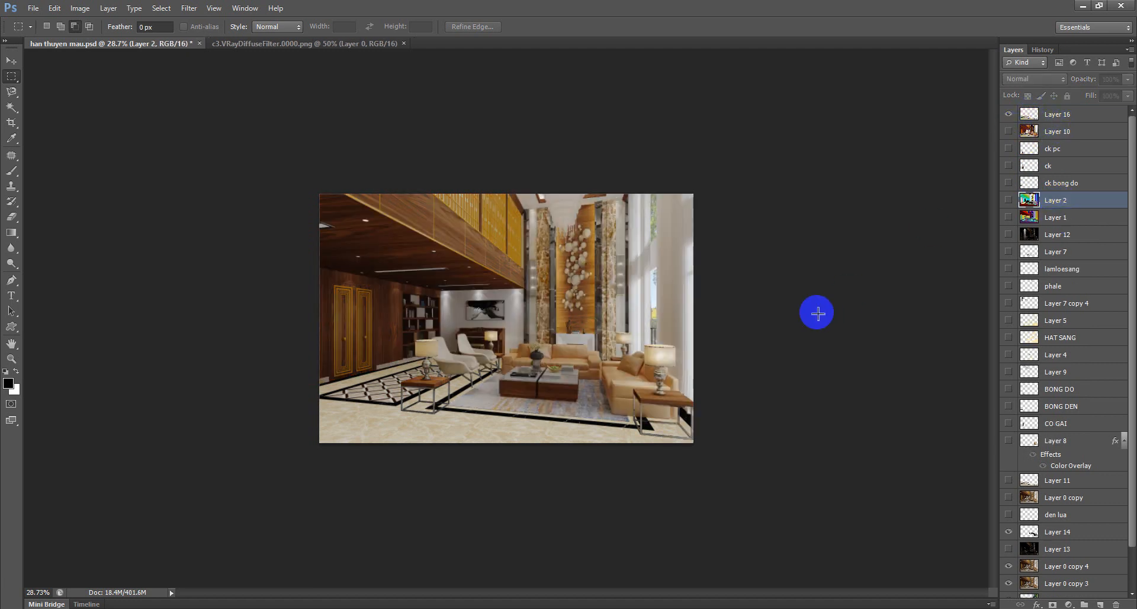
{"action": "left_click", "coordinate": [1007, 115]}
{"action": "left_click", "coordinate": [1006, 115]}
{"action": "left_click", "coordinate": [1007, 115]}
{"action": "left_click", "coordinate": [1007, 115]}
{"action": "left_click", "coordinate": [1007, 115]}
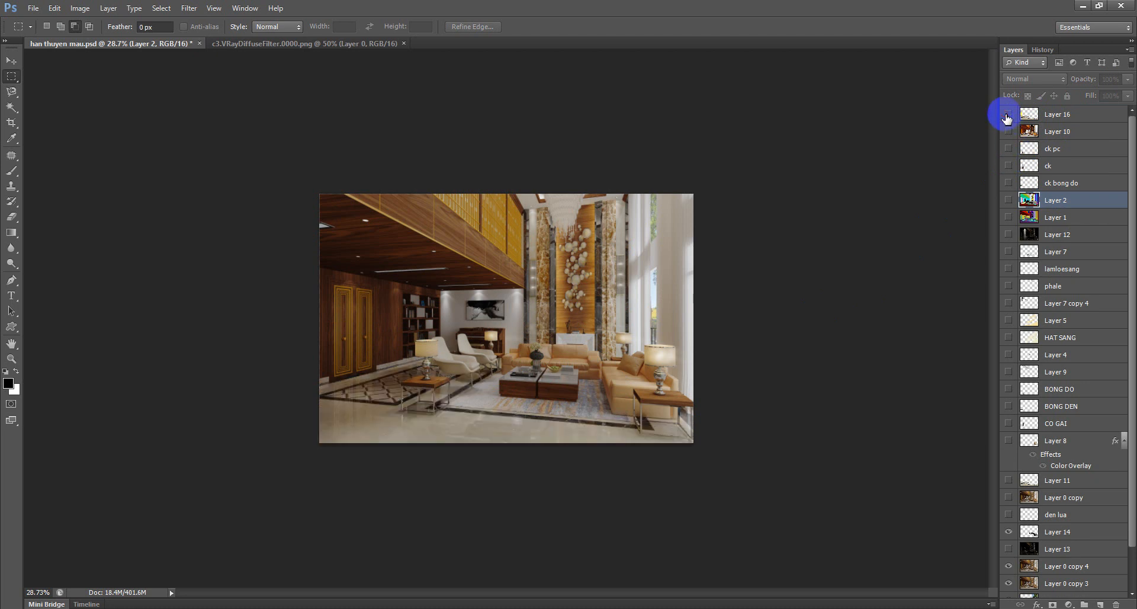
{"action": "left_click", "coordinate": [1007, 116]}
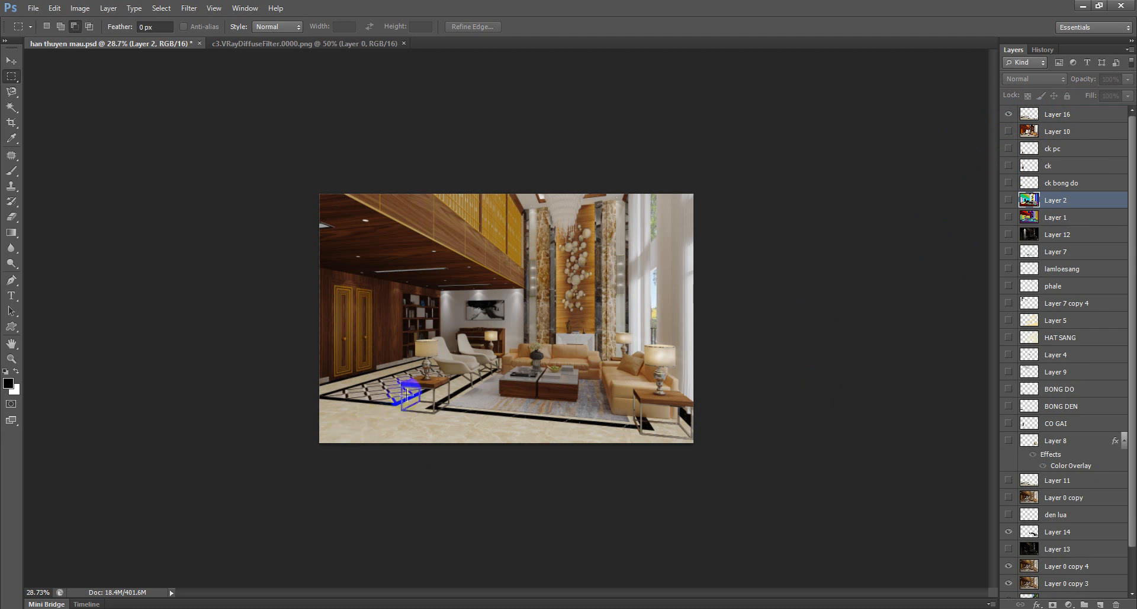
{"action": "scroll", "coordinate": [367, 405], "scroll_direction": "up", "scroll_amount": 2}
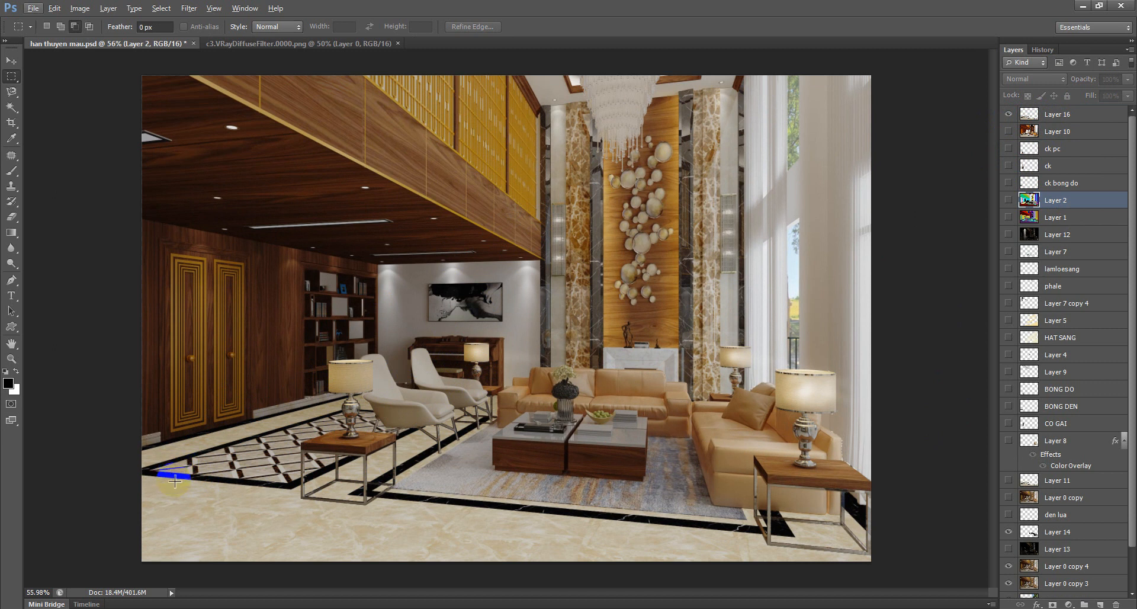
{"action": "scroll", "coordinate": [235, 467], "scroll_direction": "down", "scroll_amount": 1}
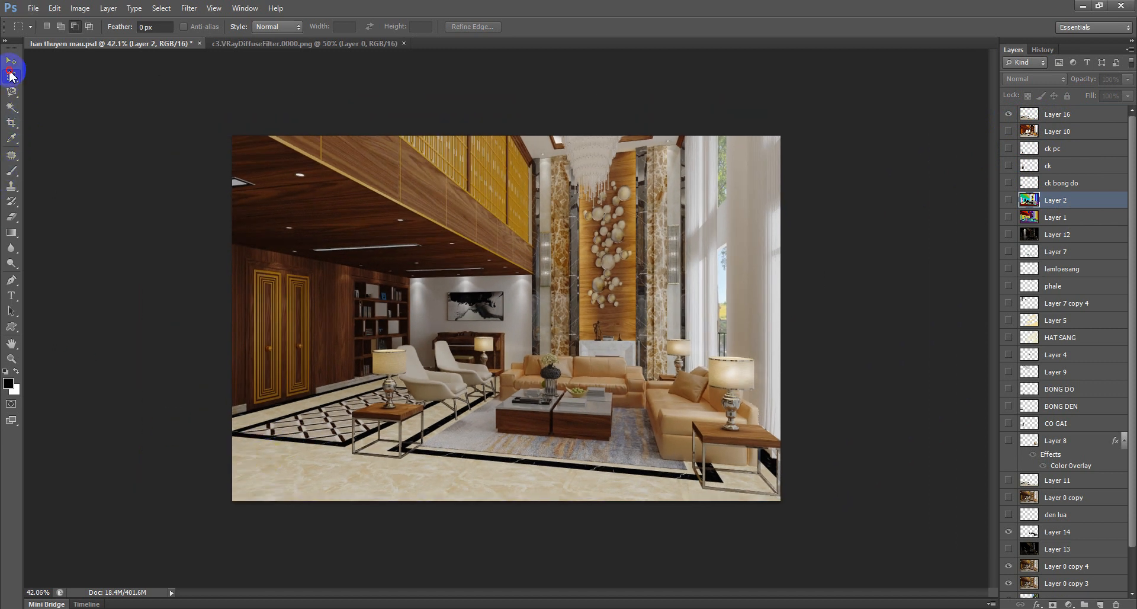
Outline the left part of the floor with the Lasso tool, feather it by 30 pixels, and drop the selection
{"action": "left_click", "coordinate": [11, 93]}
{"action": "left_click", "coordinate": [40, 89]}
{"action": "mouse_move", "coordinate": [219, 369]}
{"action": "left_mouse_down"}
{"action": "mouse_move", "coordinate": [324, 314]}
{"action": "mouse_move", "coordinate": [456, 320]}
{"action": "mouse_move", "coordinate": [492, 350]}
{"action": "left_mouse_up"}
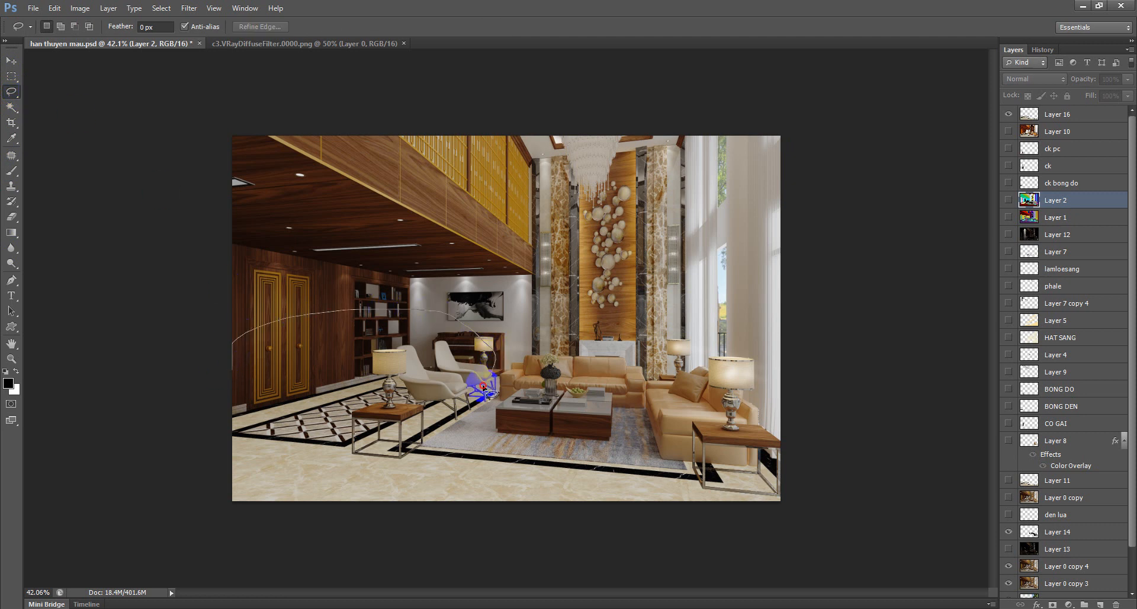
{"action": "mouse_move", "coordinate": [388, 456]}
{"action": "left_mouse_down"}
{"action": "mouse_move", "coordinate": [196, 510]}
{"action": "mouse_move", "coordinate": [447, 285]}
{"action": "mouse_move", "coordinate": [385, 409]}
{"action": "mouse_move", "coordinate": [293, 366]}
{"action": "left_mouse_up"}
{"action": "right_click", "coordinate": [293, 366]}
{"action": "left_click", "coordinate": [325, 398]}
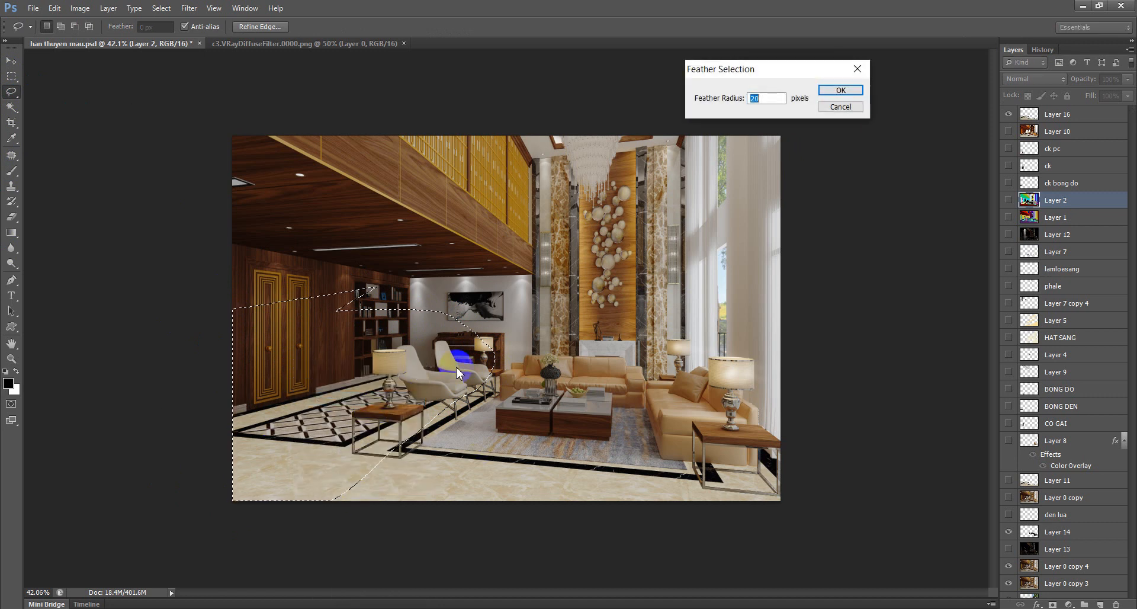
{"action": "type", "text": "3"}
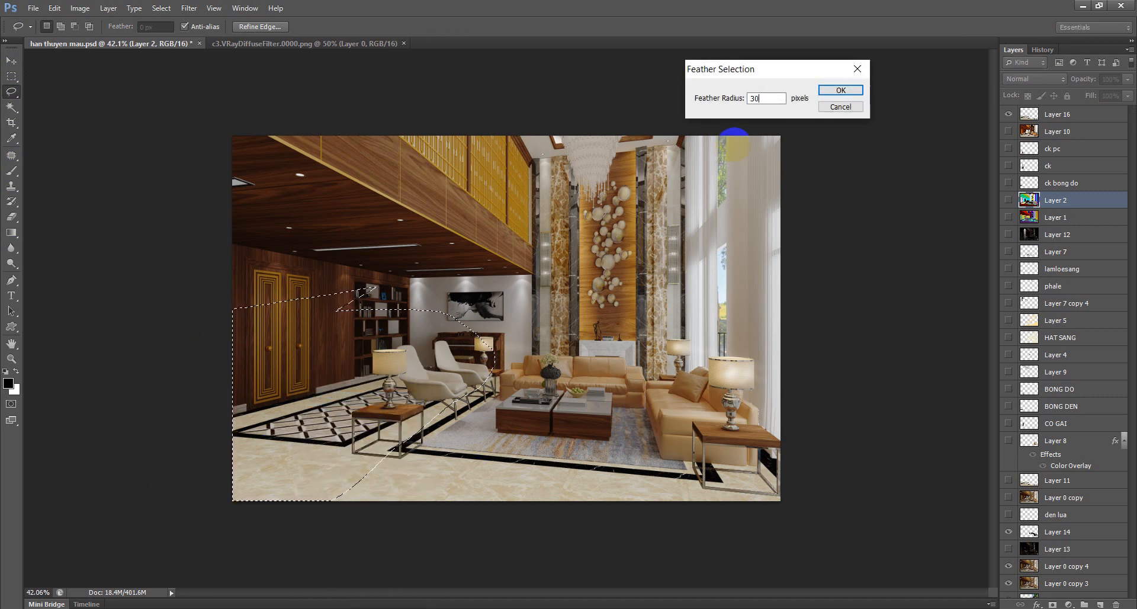
{"action": "left_click", "coordinate": [837, 90]}
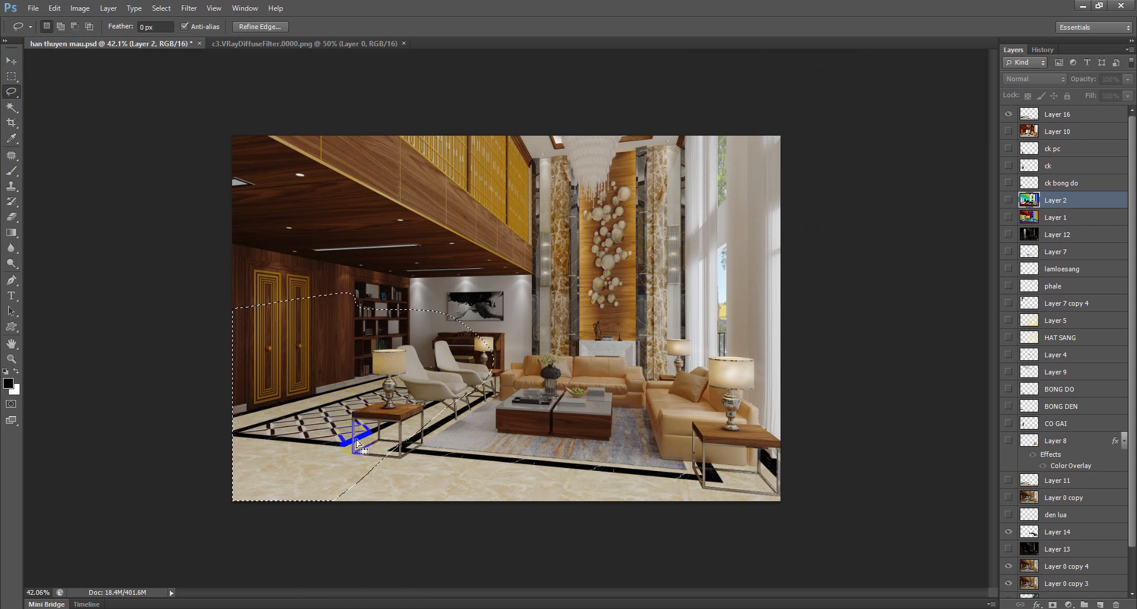
{"action": "left_click", "coordinate": [61, 11]}
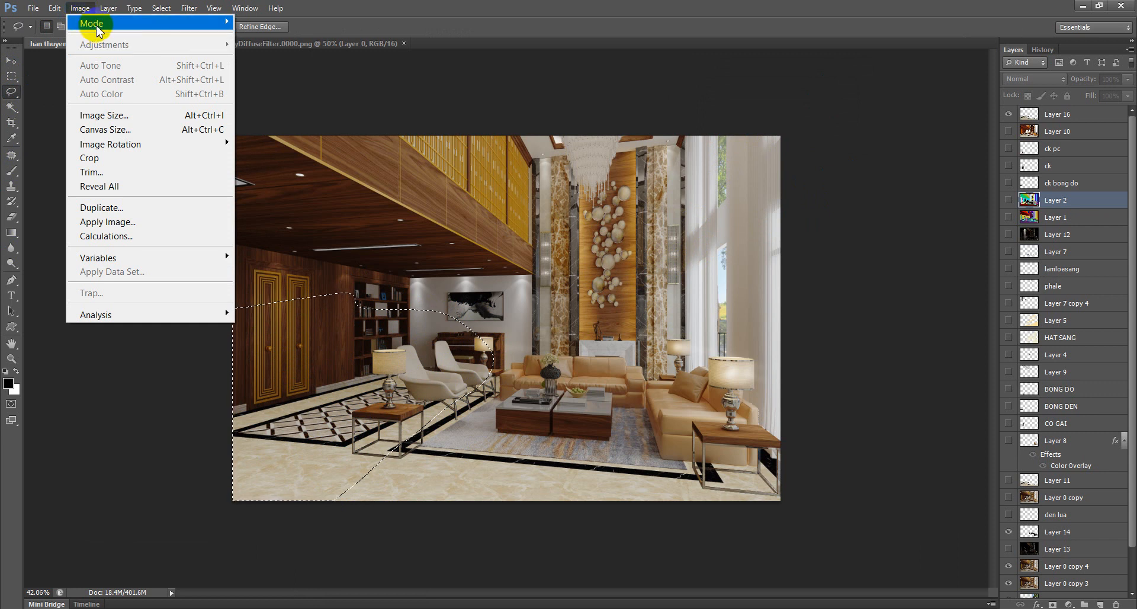
{"action": "left_click", "coordinate": [492, 69]}
Select Layer 16 and try a Brightness/Contrast adjustment with brightness -47 on the whole floor
{"action": "left_click", "coordinate": [1048, 117]}
{"action": "left_click", "coordinate": [80, 8]}
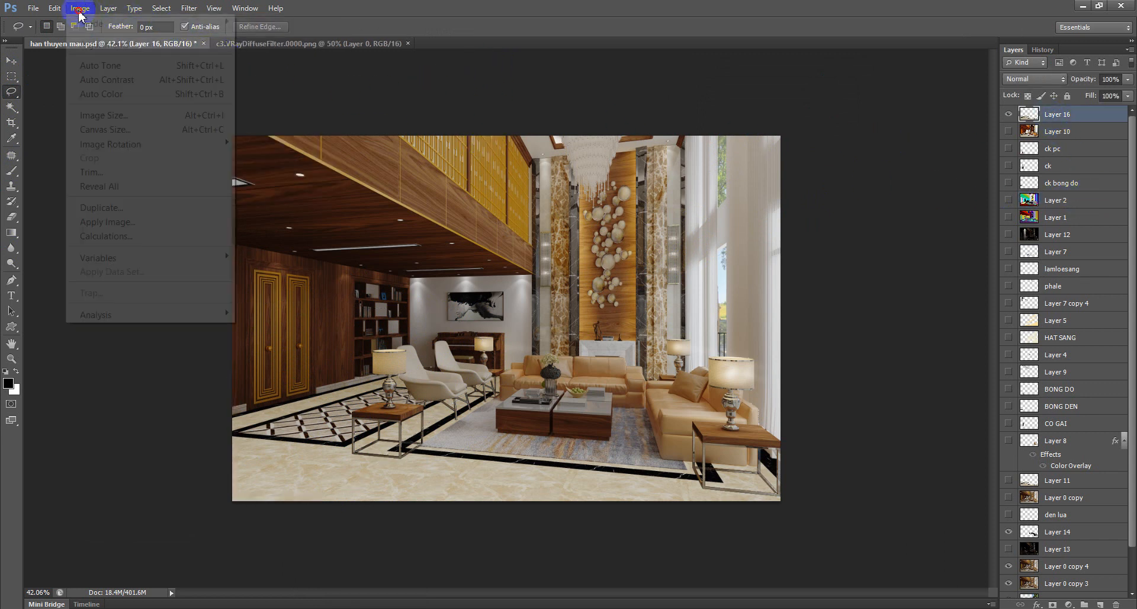
{"action": "mouse_move", "coordinate": [101, 44]}
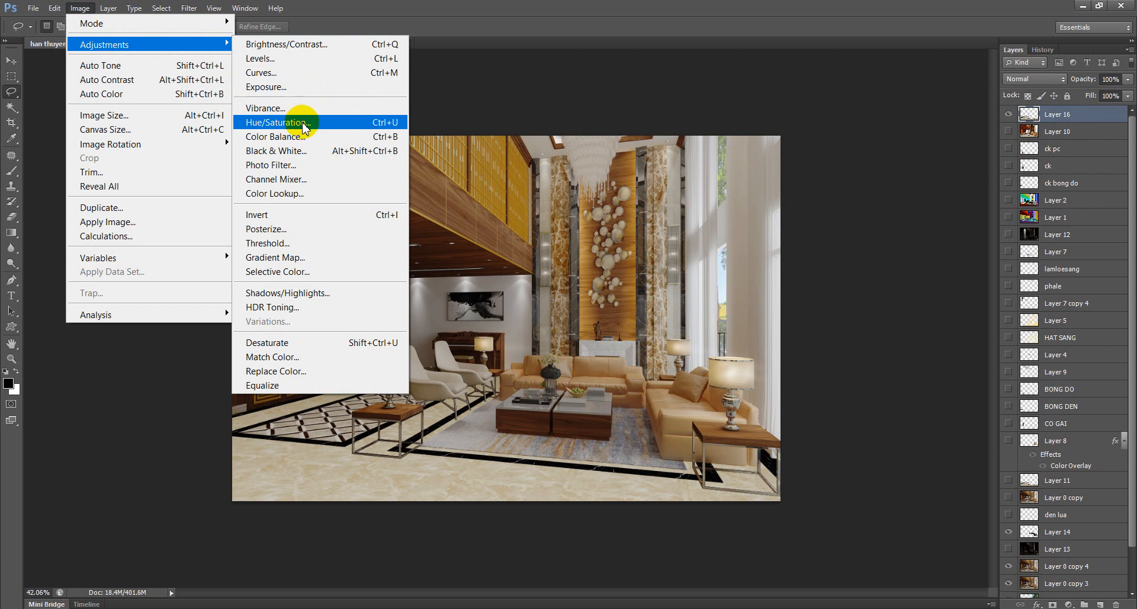
{"action": "left_click", "coordinate": [308, 44]}
{"action": "left_click_drag", "start_coordinate": [850, 112], "coordinate": [831, 117]}
{"action": "left_click", "coordinate": [946, 99]}
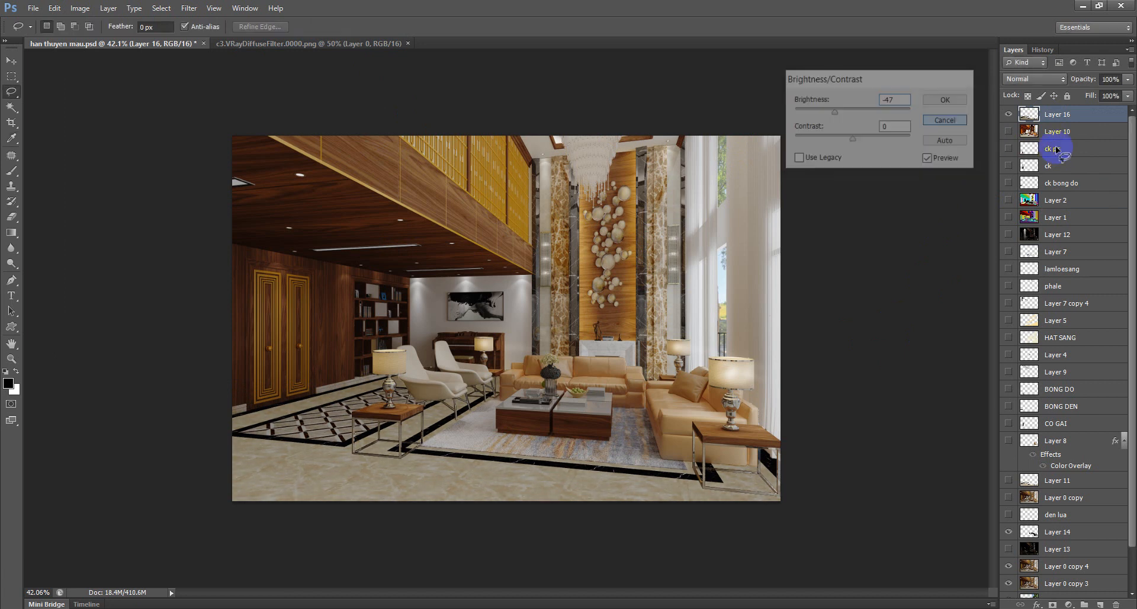
Lasso the left side of the room, including the patterned floor, and feather the selection by 30 pixels
{"action": "key", "text": "l"}
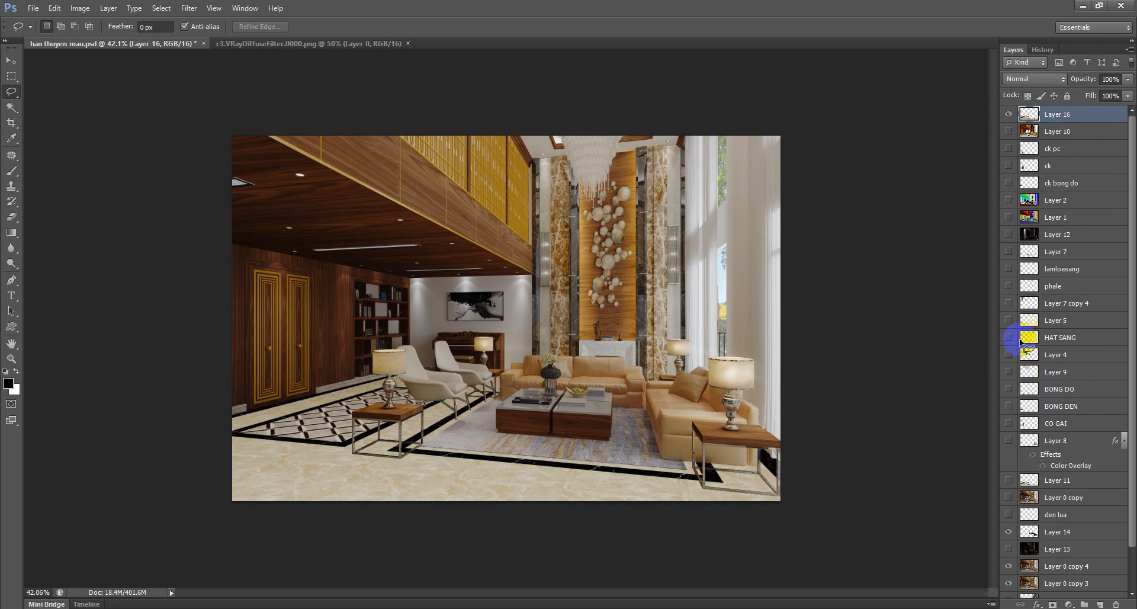
{"action": "mouse_move", "coordinate": [81, 225]}
{"action": "left_mouse_down"}
{"action": "mouse_move", "coordinate": [40, 122]}
{"action": "mouse_move", "coordinate": [474, 246]}
{"action": "mouse_move", "coordinate": [519, 375]}
{"action": "mouse_move", "coordinate": [398, 427]}
{"action": "left_mouse_up"}
{"action": "mouse_move", "coordinate": [207, 503]}
{"action": "left_mouse_down"}
{"action": "mouse_move", "coordinate": [145, 345]}
{"action": "mouse_move", "coordinate": [250, 225]}
{"action": "mouse_move", "coordinate": [356, 245]}
{"action": "left_mouse_up"}
{"action": "right_click", "coordinate": [358, 333]}
{"action": "left_click", "coordinate": [395, 370]}
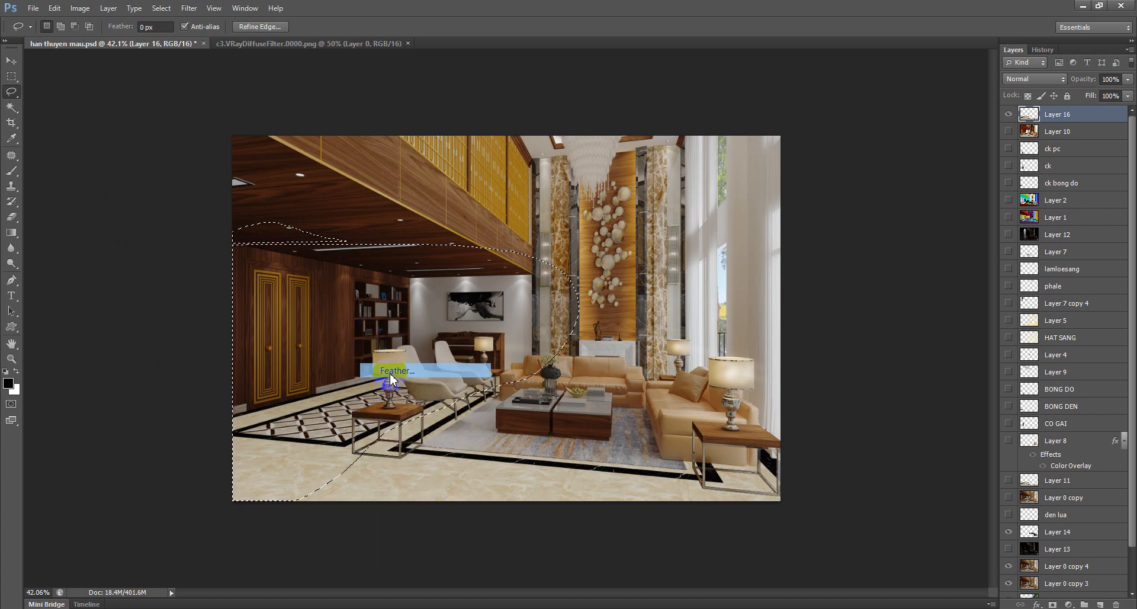
{"action": "left_click", "coordinate": [837, 89]}
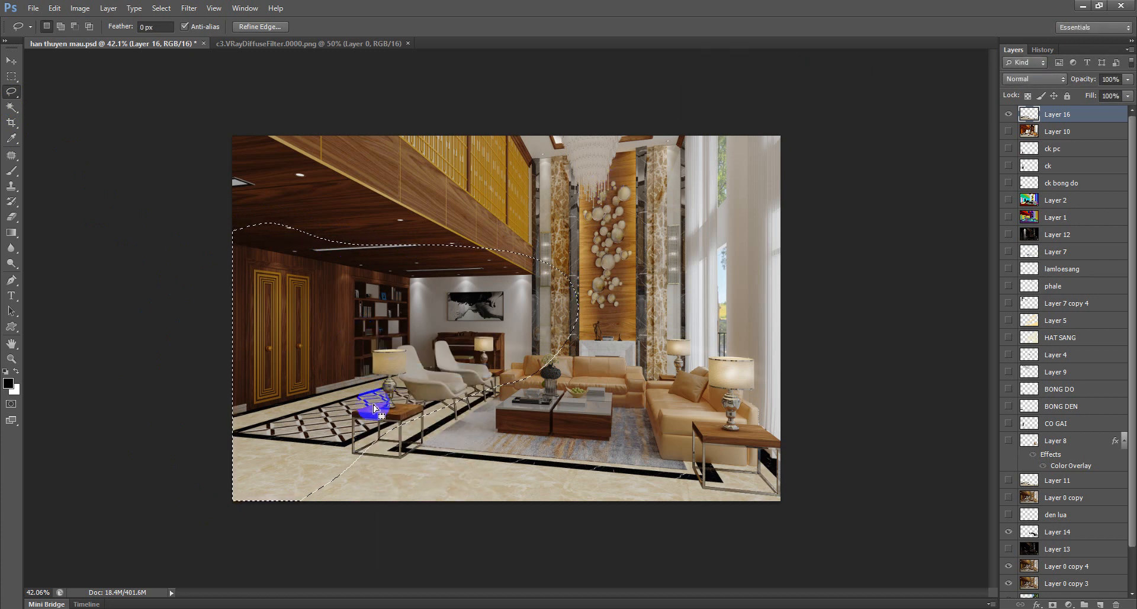
Try a Levels adjustment on the selected part of Layer 16 with the input black level at 49
{"action": "left_click", "coordinate": [80, 9]}
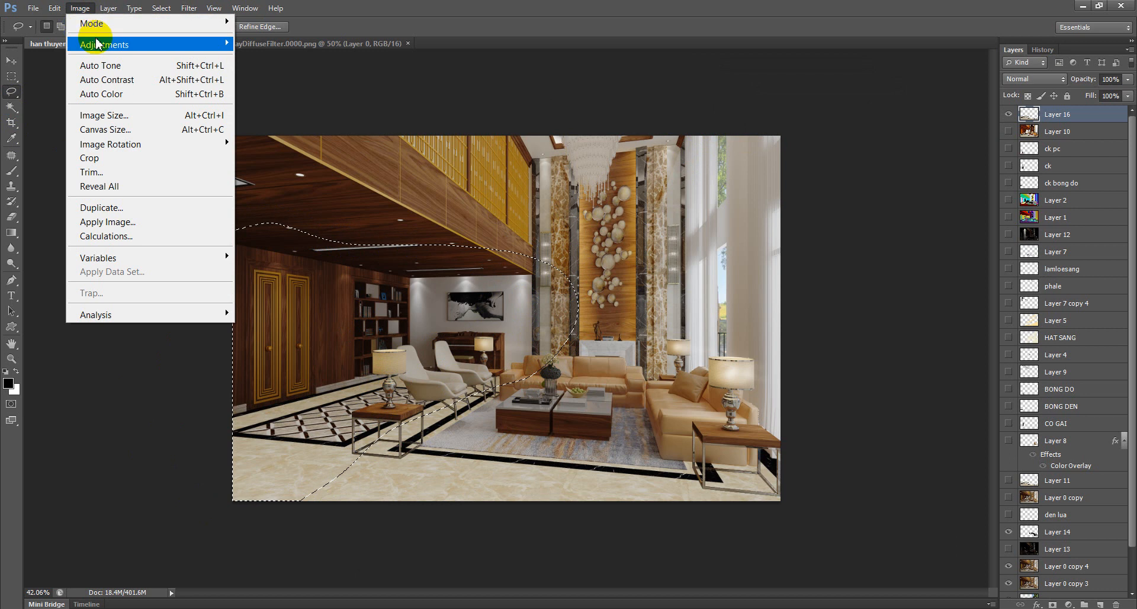
{"action": "left_click", "coordinate": [260, 58]}
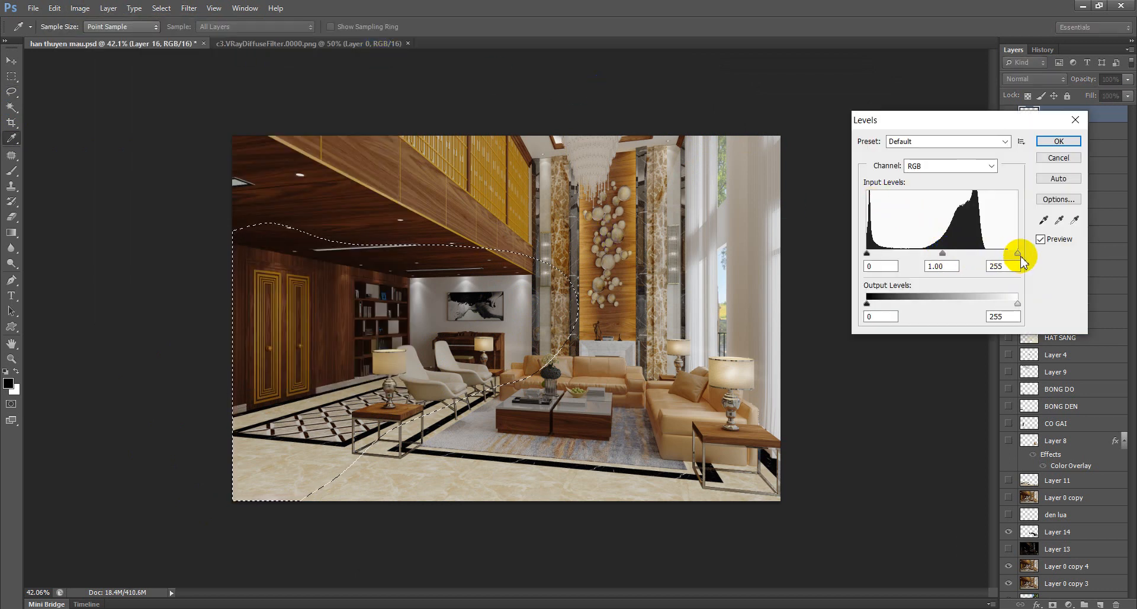
{"action": "mouse_move", "coordinate": [1016, 256]}
{"action": "left_mouse_down"}
{"action": "mouse_move", "coordinate": [994, 259]}
{"action": "mouse_move", "coordinate": [1018, 256]}
{"action": "left_mouse_up"}
{"action": "left_click_drag", "start_coordinate": [876, 257], "coordinate": [899, 260]}
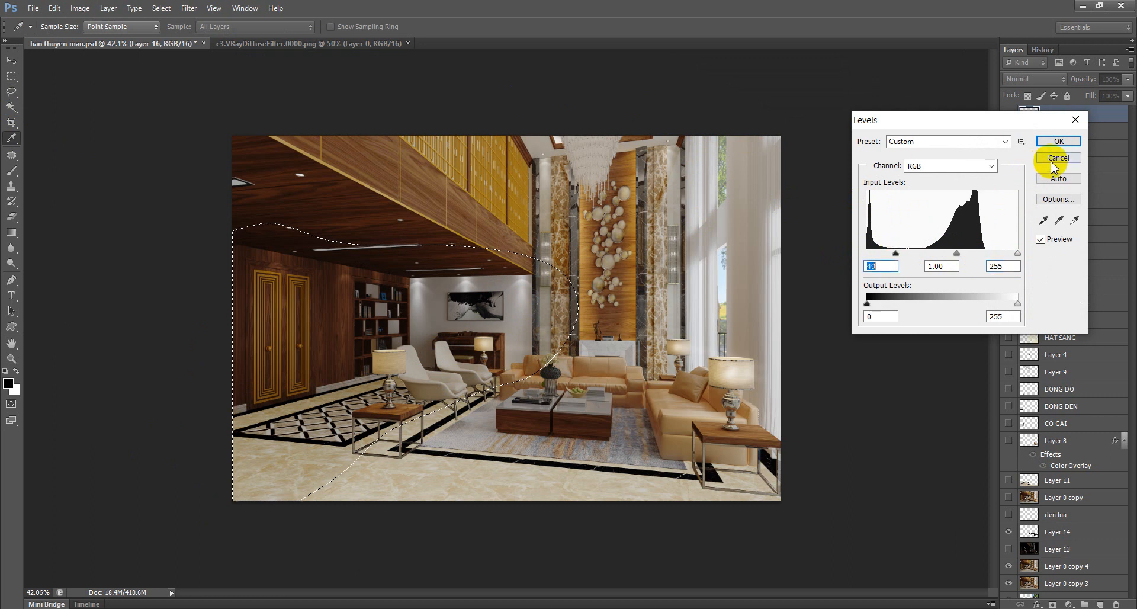
{"action": "left_click", "coordinate": [1058, 141]}
Feather the existing selection around the left side of the floor by another 30 pixels
{"action": "right_click", "coordinate": [319, 366]}
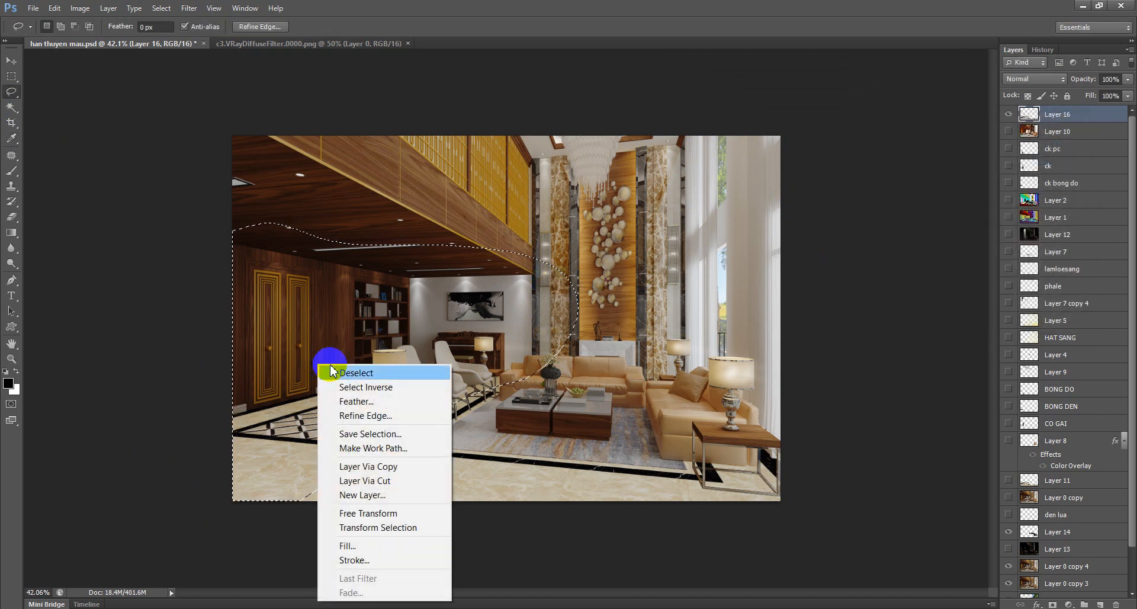
{"action": "left_click", "coordinate": [372, 407]}
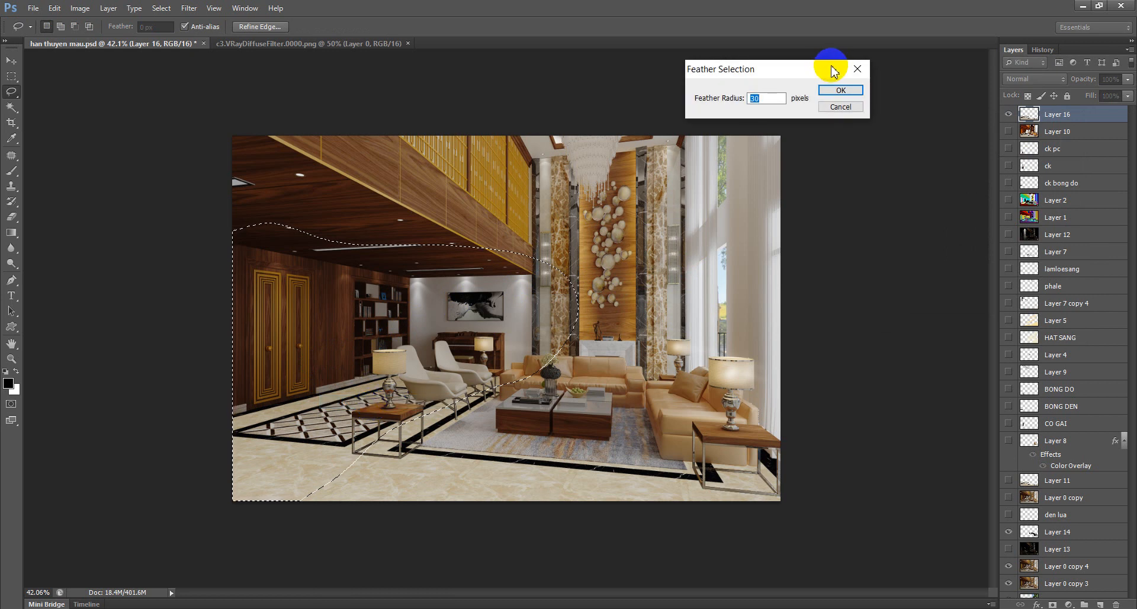
{"action": "left_click", "coordinate": [840, 90]}
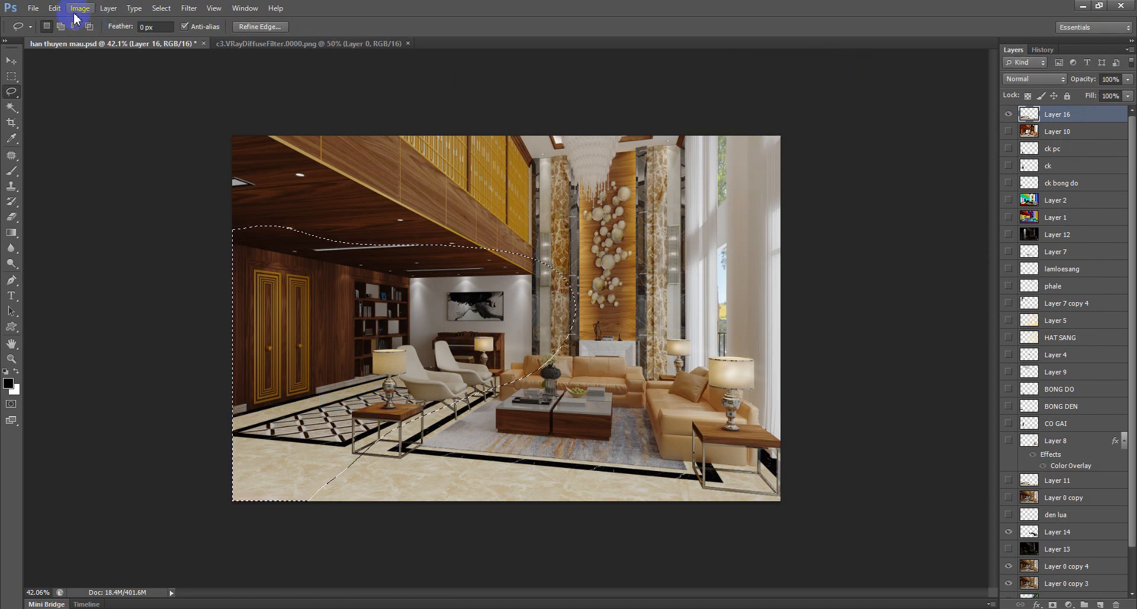
Darken the selected floor area of Layer 16 with brightness at about -24 and deselect
{"action": "key", "text": "alt+i"}
{"action": "key", "text": "a"}
{"action": "key", "text": "c"}
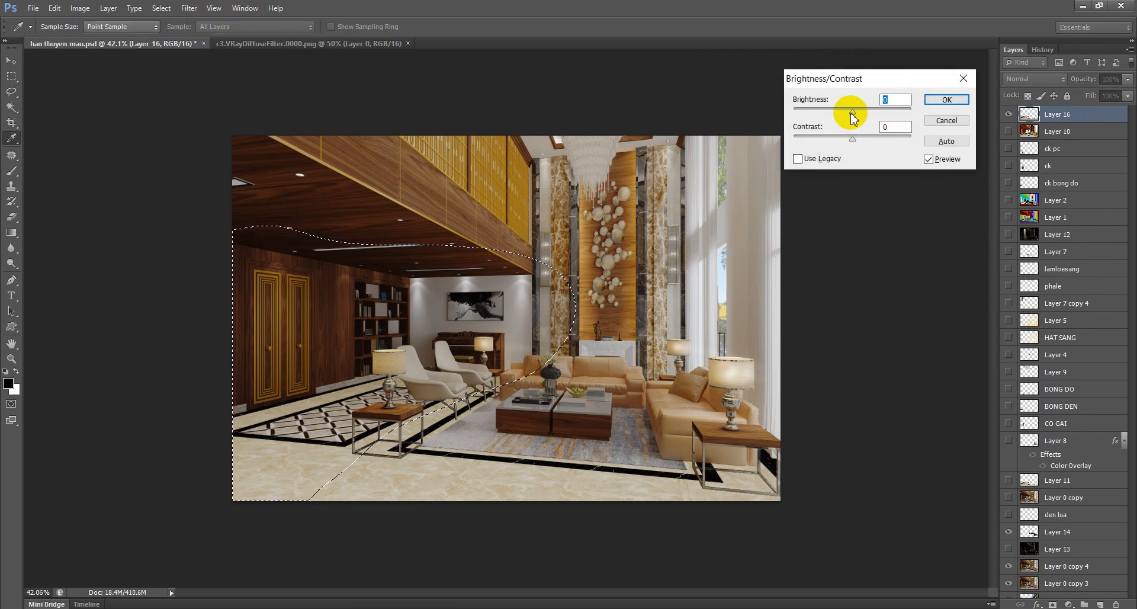
{"action": "left_click_drag", "start_coordinate": [852, 112], "coordinate": [841, 116]}
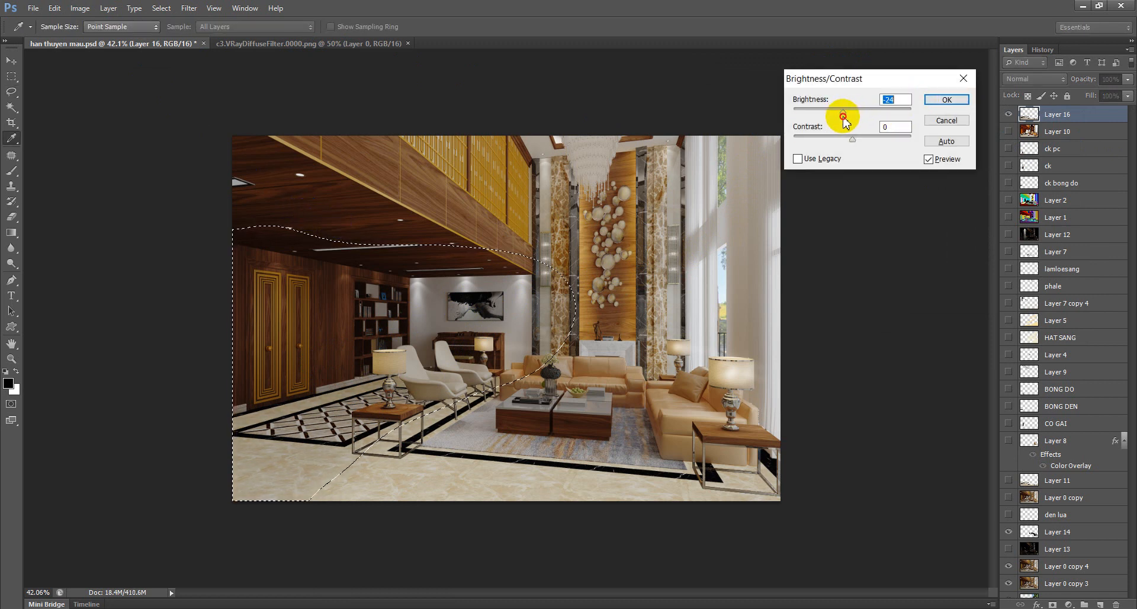
{"action": "left_click", "coordinate": [946, 100]}
{"action": "key", "text": "l"}
{"action": "key", "text": "ctrl+d"}
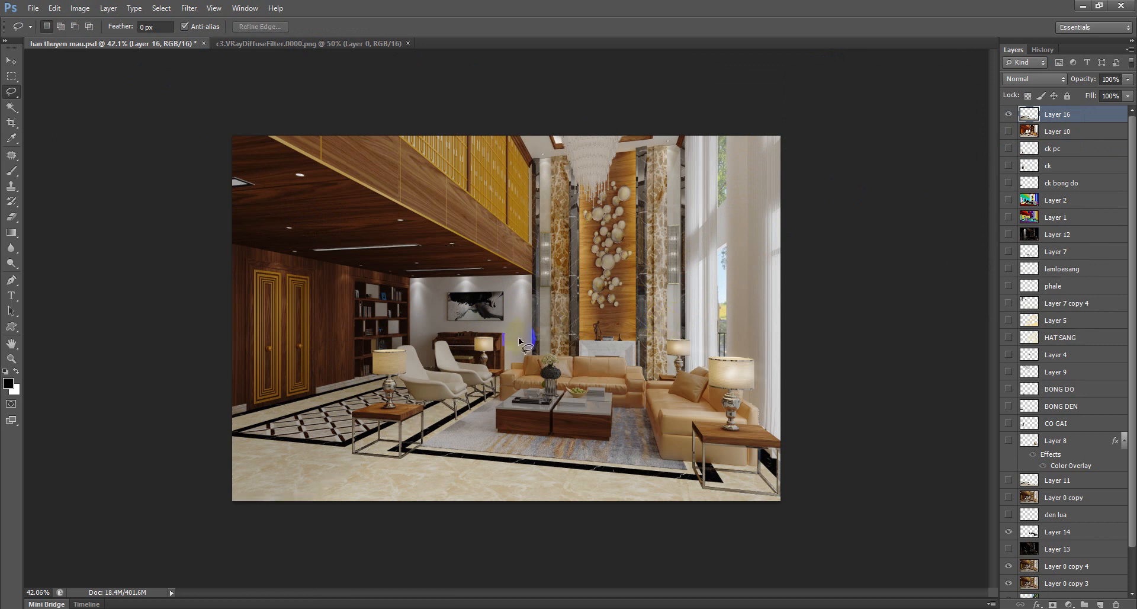
Lasso a smaller area over the patterned floor and wardrobe at the far left and feather the selection
{"action": "mouse_move", "coordinate": [319, 441]}
{"action": "left_mouse_down"}
{"action": "mouse_move", "coordinate": [126, 360]}
{"action": "mouse_move", "coordinate": [285, 274]}
{"action": "mouse_move", "coordinate": [440, 277]}
{"action": "left_mouse_up"}
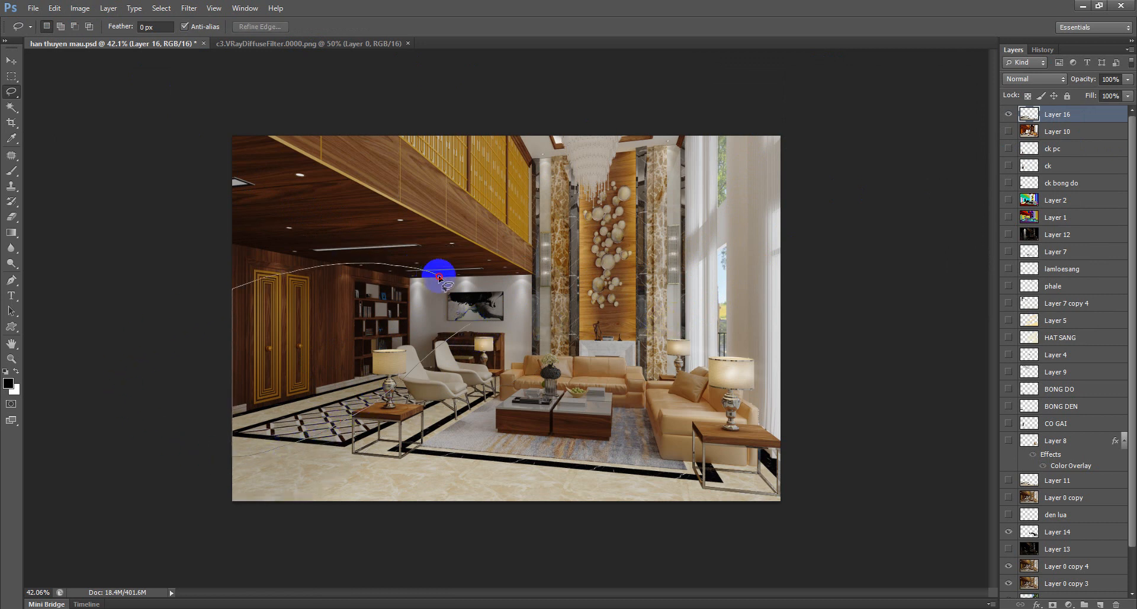
{"action": "left_click_drag", "start_coordinate": [389, 368], "coordinate": [342, 375]}
{"action": "right_click", "coordinate": [342, 376]}
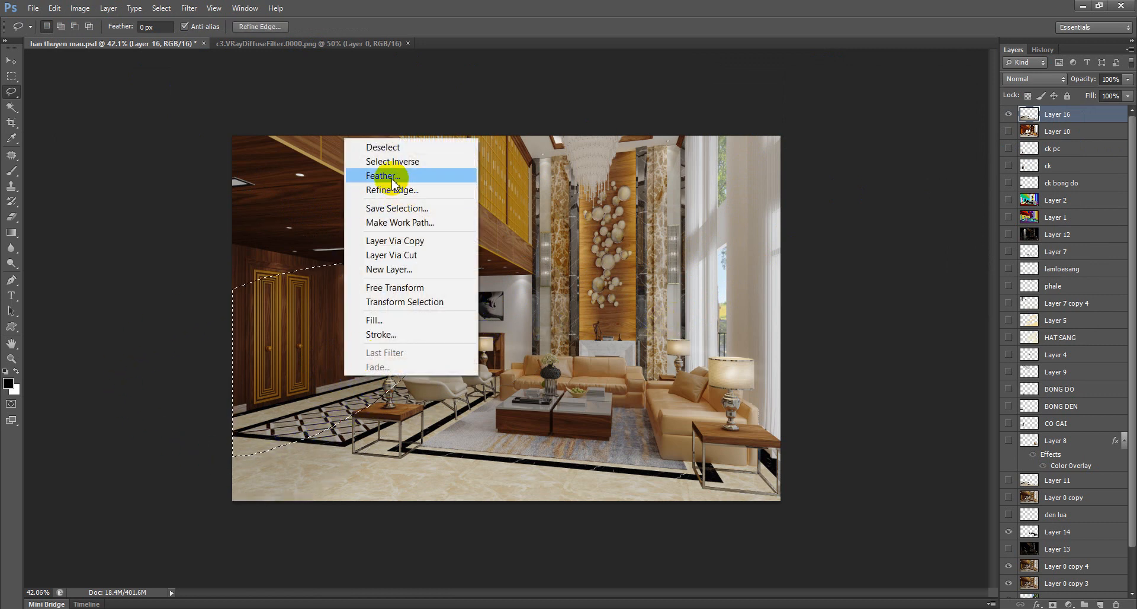
{"action": "left_click", "coordinate": [380, 173]}
{"action": "left_click", "coordinate": [840, 90]}
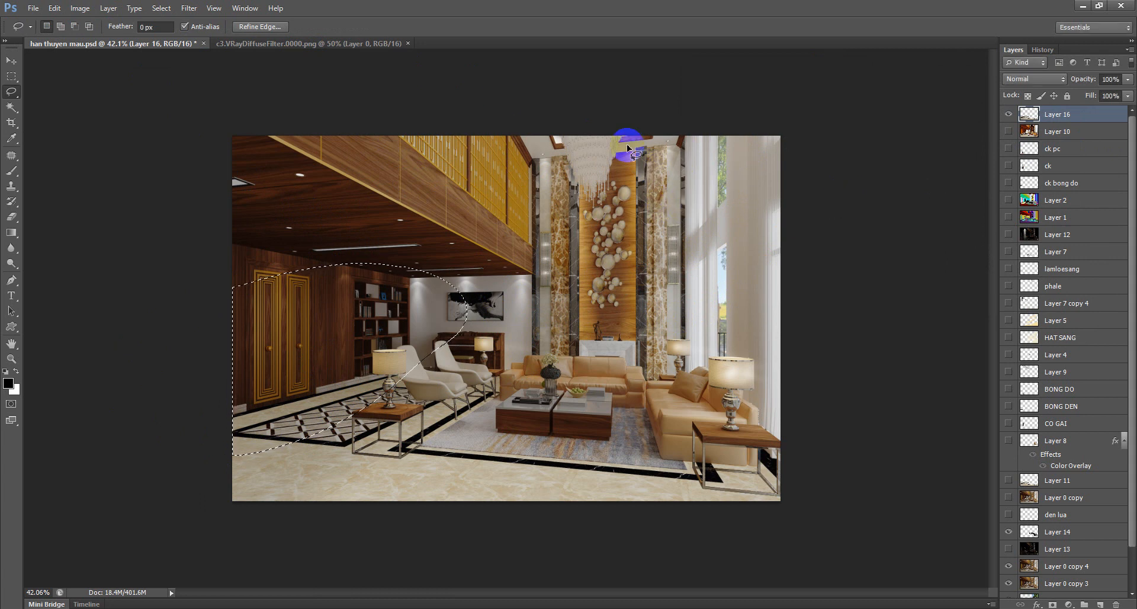
Darken Layer 16 inside this smaller selection with brightness at about -18 and deselect
{"action": "key", "text": "ctrl+shift+b"}
{"action": "left_click_drag", "start_coordinate": [853, 112], "coordinate": [846, 113]}
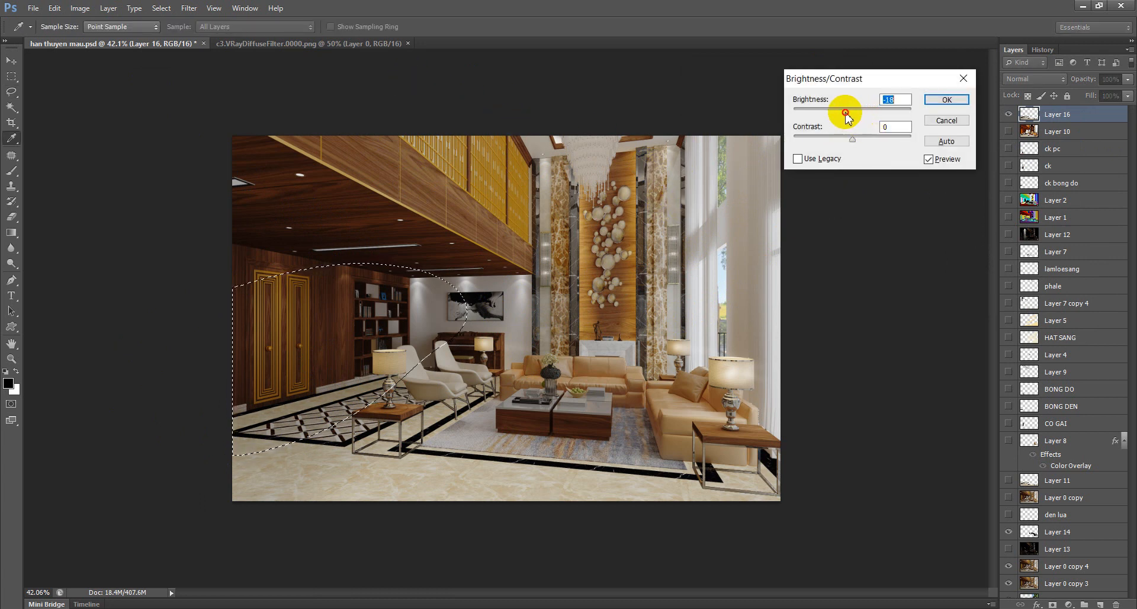
{"action": "left_click", "coordinate": [937, 104]}
{"action": "key", "text": "ctrl+d"}
Lasso the left side of the room down to the image's lower edge and feather the selection by 80 pixels
{"action": "mouse_move", "coordinate": [306, 484]}
{"action": "left_mouse_down"}
{"action": "mouse_move", "coordinate": [229, 501]}
{"action": "mouse_move", "coordinate": [136, 415]}
{"action": "mouse_move", "coordinate": [320, 235]}
{"action": "mouse_move", "coordinate": [477, 296]}
{"action": "mouse_move", "coordinate": [379, 407]}
{"action": "mouse_move", "coordinate": [279, 415]}
{"action": "left_mouse_up"}
{"action": "left_click_drag", "start_coordinate": [234, 337], "coordinate": [235, 338]}
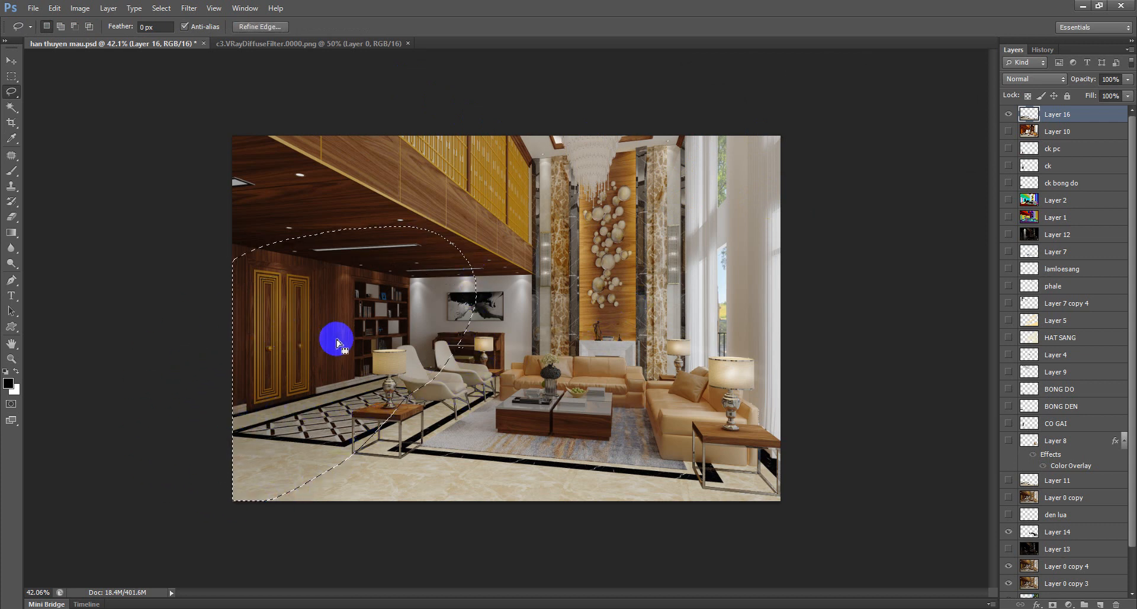
{"action": "right_click", "coordinate": [347, 323]}
{"action": "left_click", "coordinate": [392, 359]}
{"action": "type", "text": "80"}
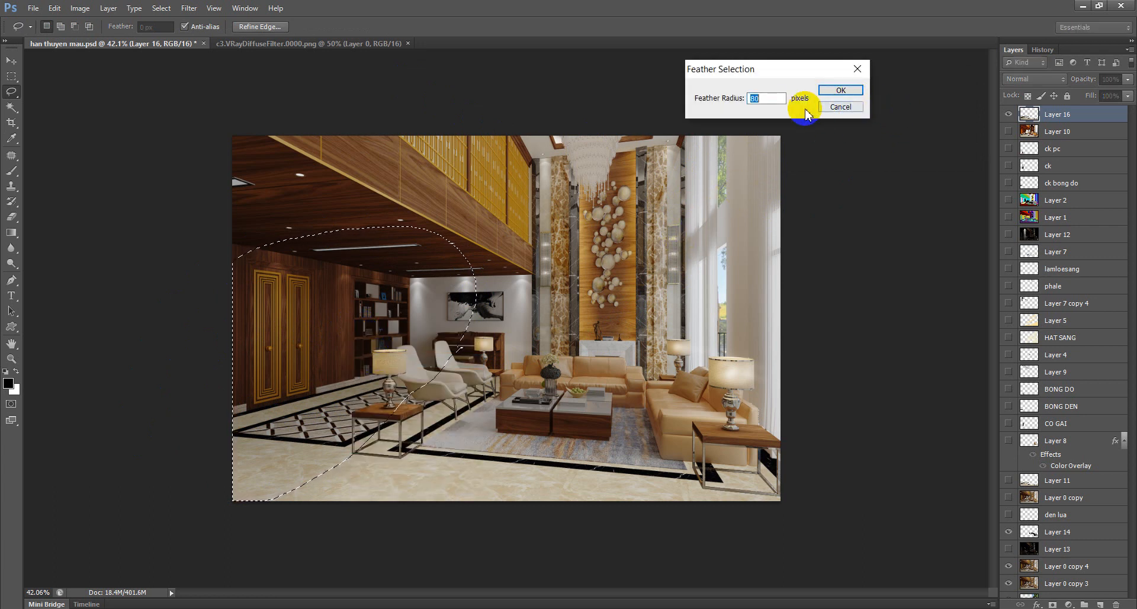
{"action": "left_click", "coordinate": [829, 91]}
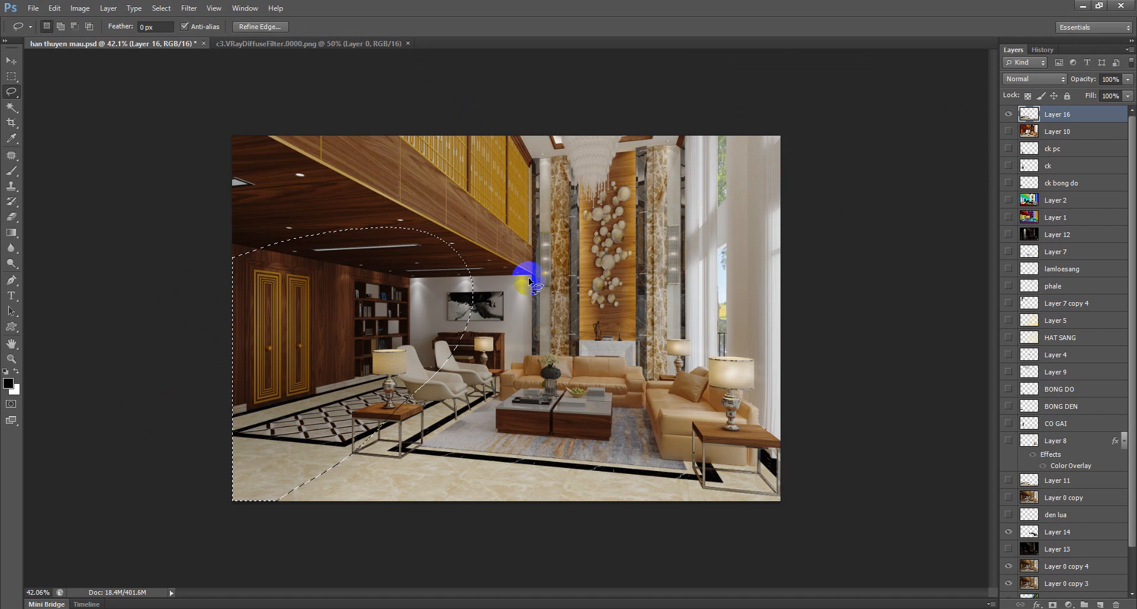
Set brightness to -20 for Layer 16 within the 80-pixel feathered selection and deselect
{"action": "key", "text": "alt+i"}
{"action": "key", "text": "j"}
{"action": "key", "text": "c"}
{"action": "left_click_drag", "start_coordinate": [852, 112], "coordinate": [842, 114]}
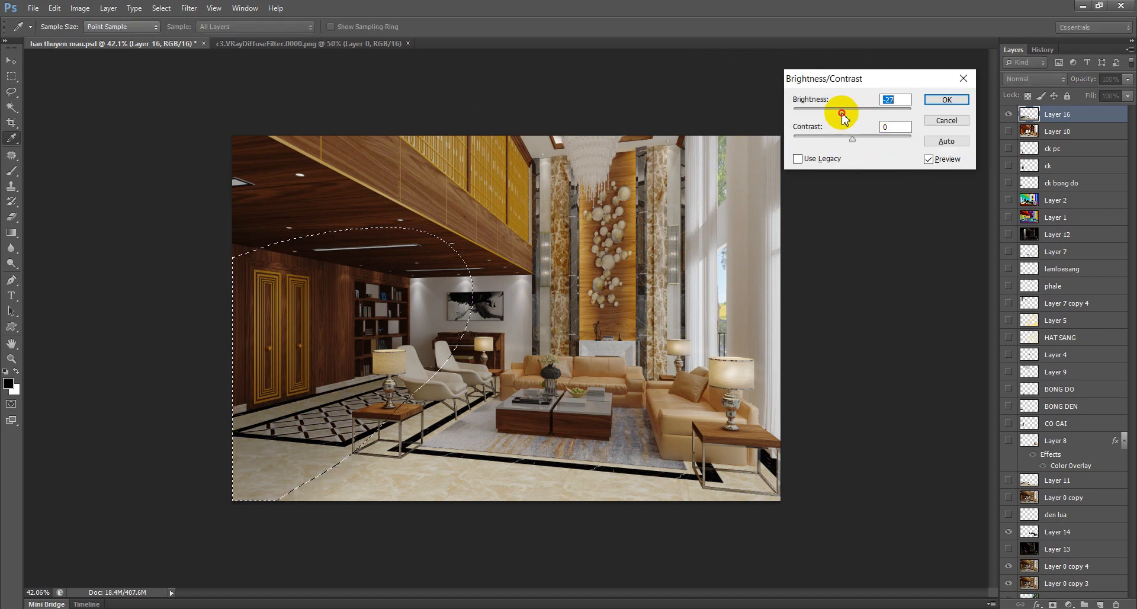
{"action": "left_click", "coordinate": [946, 100]}
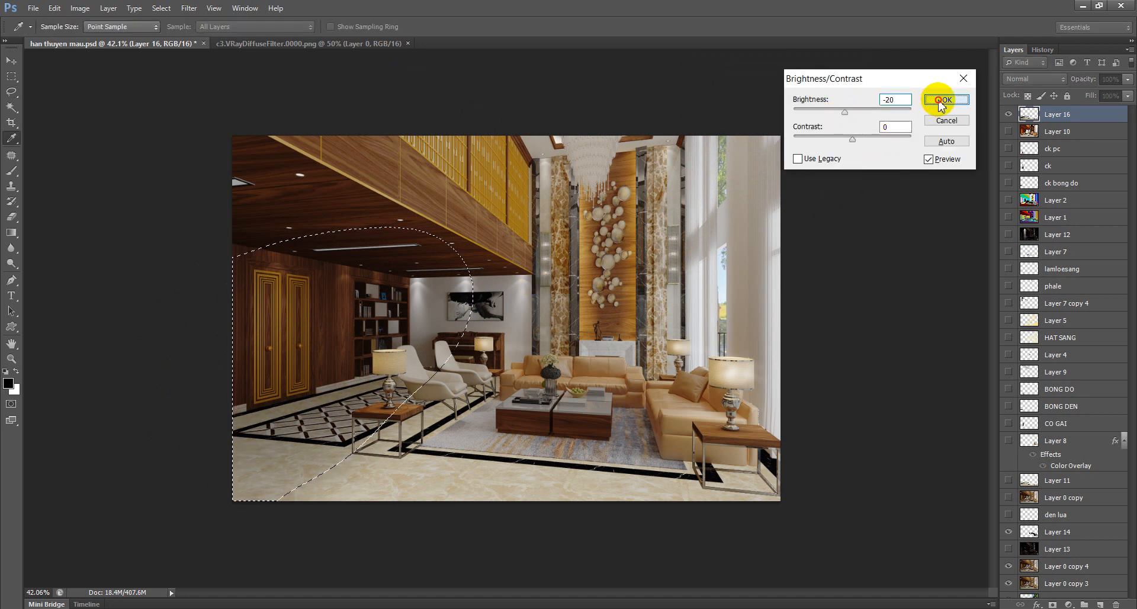
{"action": "key", "text": "ctrl+d"}
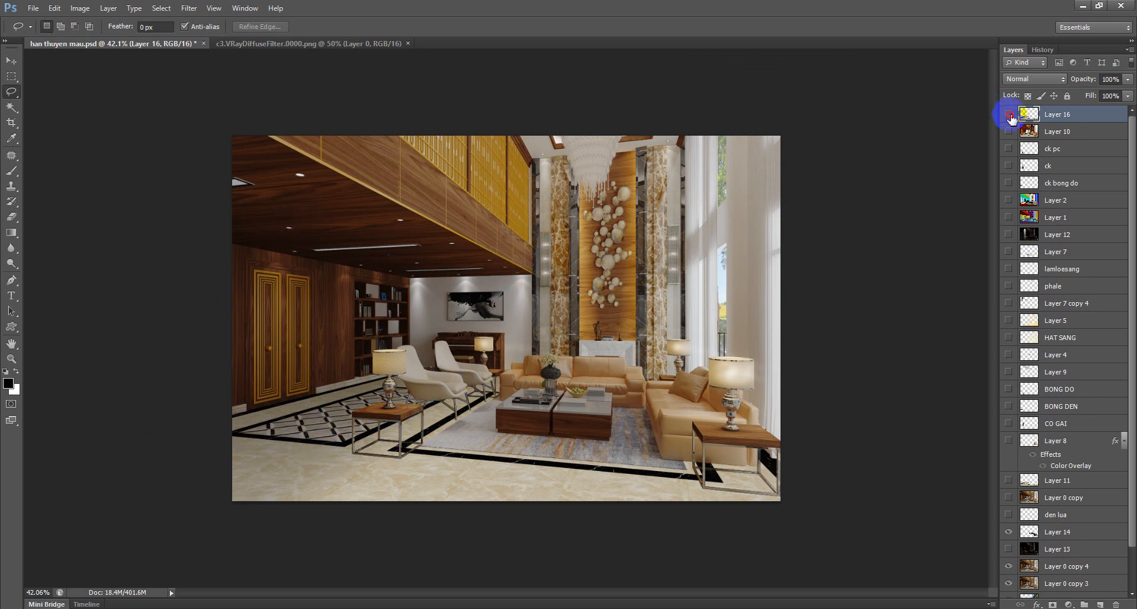
Compare the floor with Layer 16 hidden and shown, lasso the patterned floor beside the left side table, and feather the selection
{"action": "left_click", "coordinate": [1008, 113]}
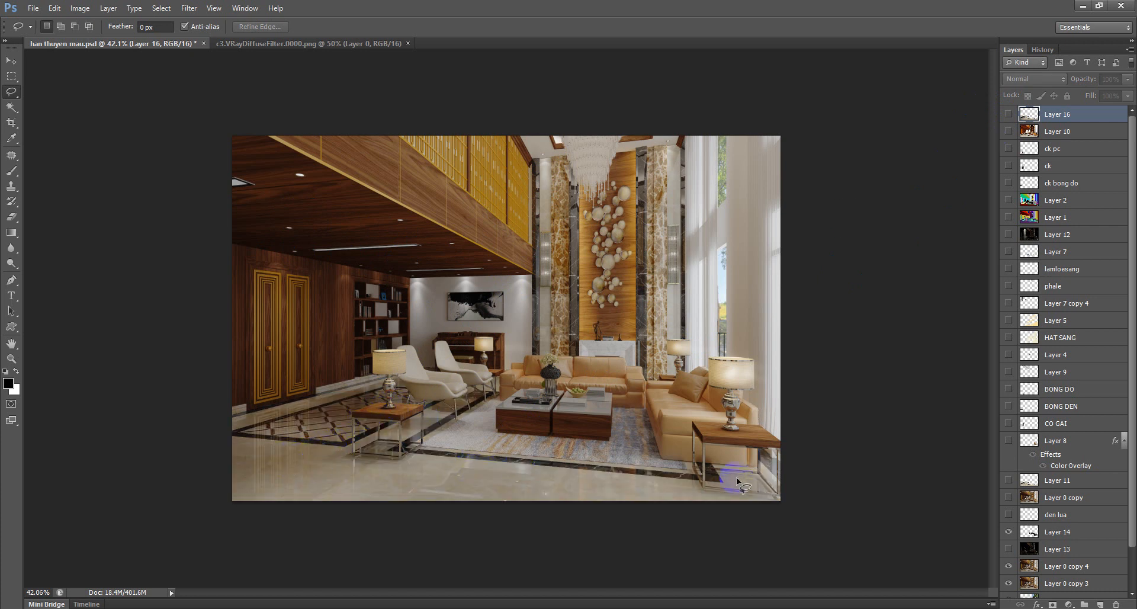
{"action": "left_click", "coordinate": [1008, 114]}
{"action": "mouse_move", "coordinate": [323, 388]}
{"action": "left_mouse_down"}
{"action": "mouse_move", "coordinate": [325, 424]}
{"action": "mouse_move", "coordinate": [337, 388]}
{"action": "mouse_move", "coordinate": [354, 445]}
{"action": "left_mouse_up"}
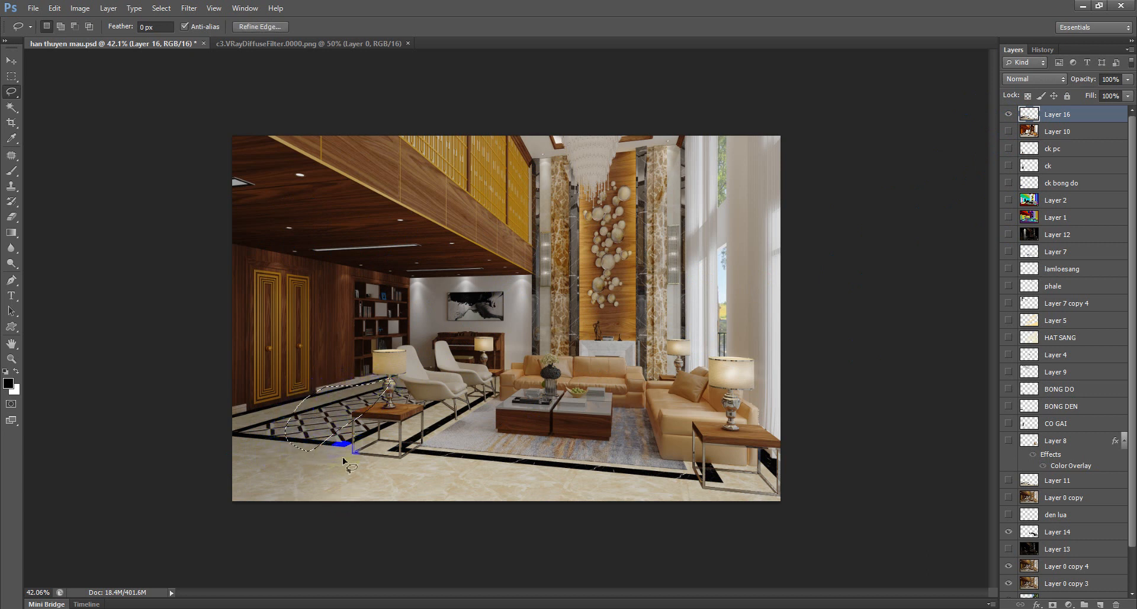
{"action": "right_click", "coordinate": [333, 421]}
{"action": "left_click", "coordinate": [347, 214]}
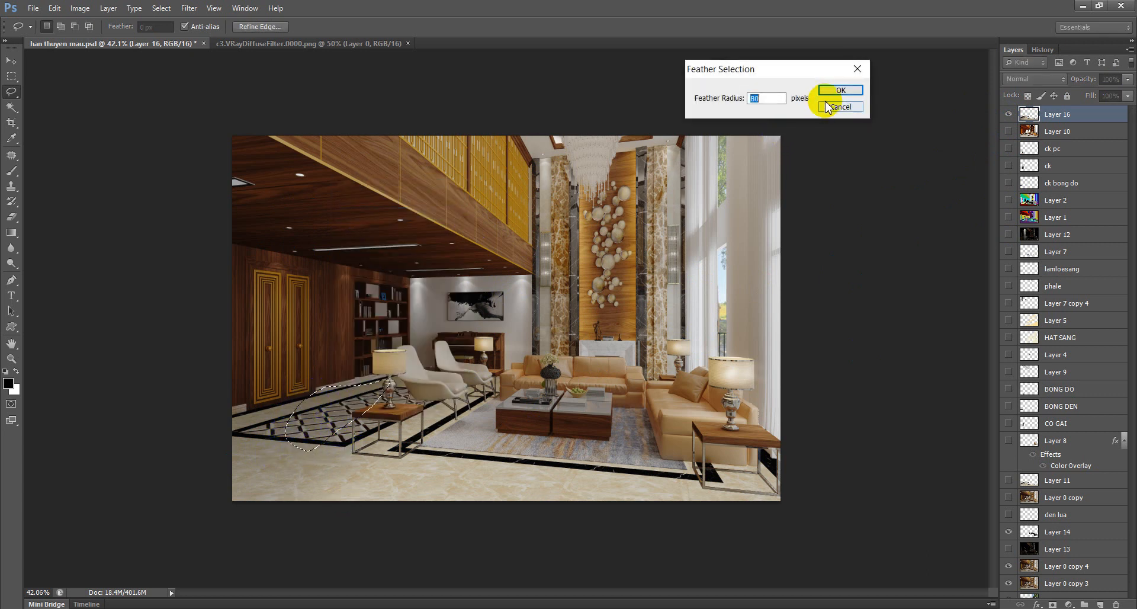
{"action": "key", "text": "Return"}
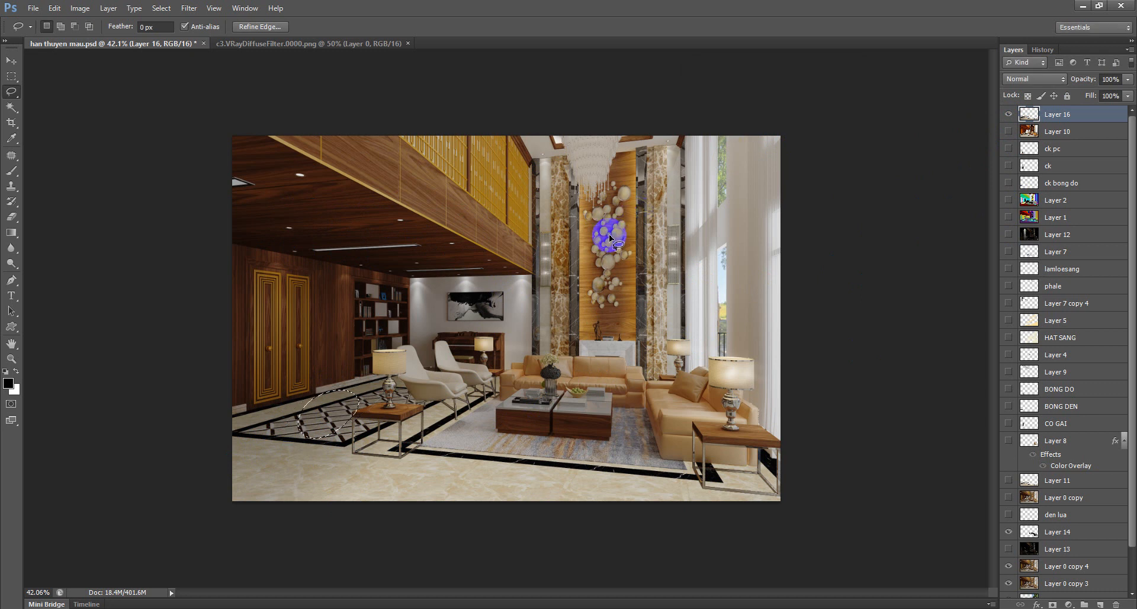
Darken Layer 16 slightly within the feathered selection using Brightness/Contrast, and deselect
{"action": "key", "text": "alt+i"}
{"action": "key", "text": "j"}
{"action": "key", "text": "c"}
{"action": "left_click_drag", "start_coordinate": [844, 112], "coordinate": [841, 112]}
{"action": "left_click", "coordinate": [946, 100]}
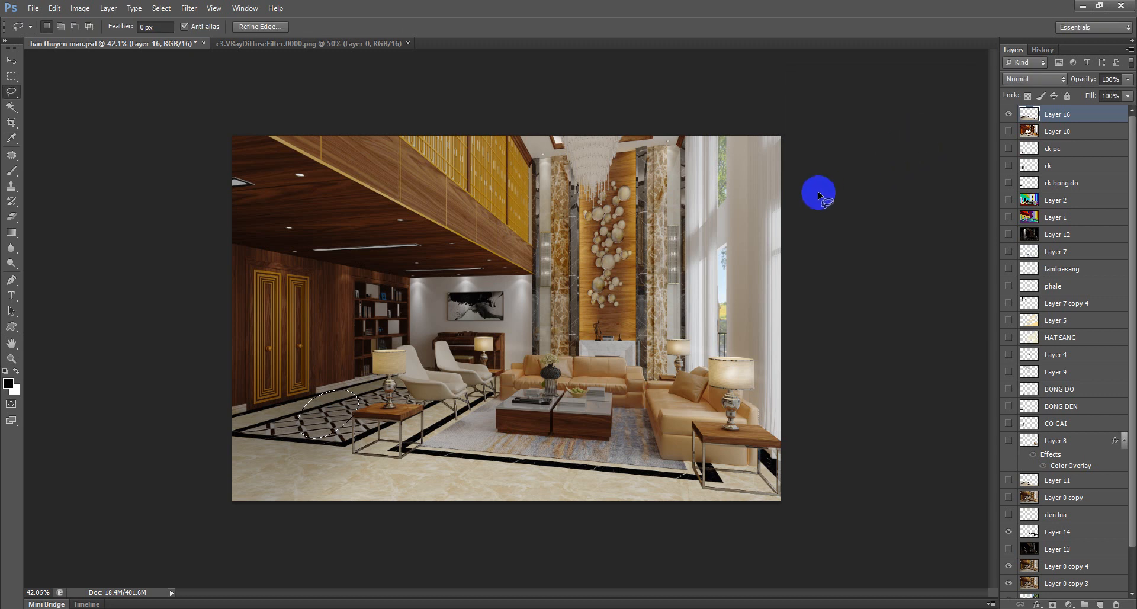
{"action": "key", "text": "ctrl+d"}
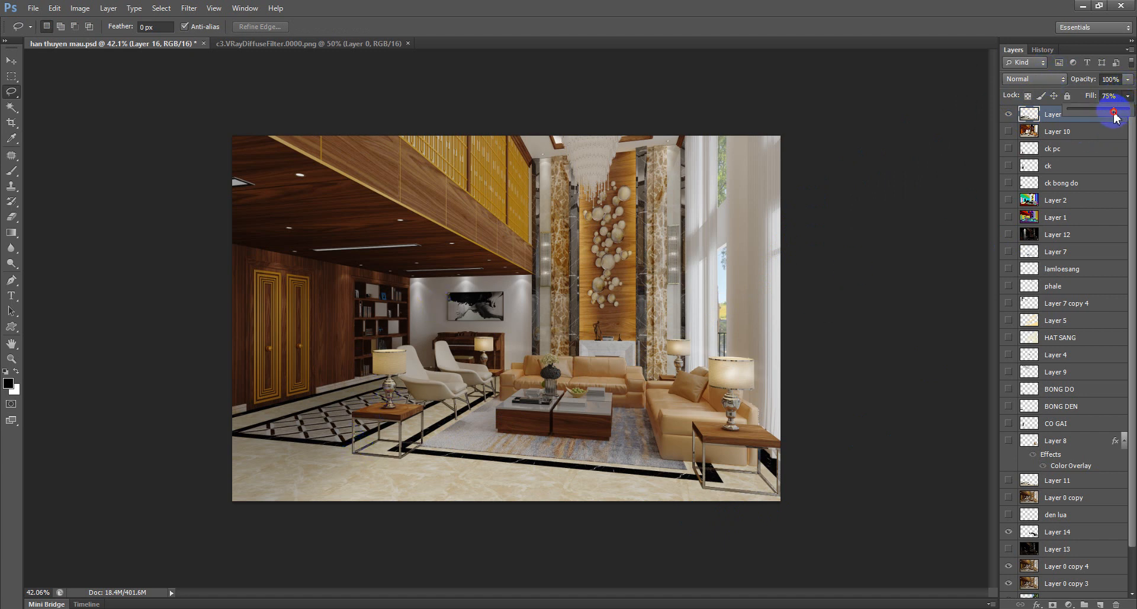
Try fill values such as 75%, 0% and 66% on Layer 16, compare the floor, and restore the fill to 100%
{"action": "left_click_drag", "start_coordinate": [1104, 112], "coordinate": [1060, 113]}
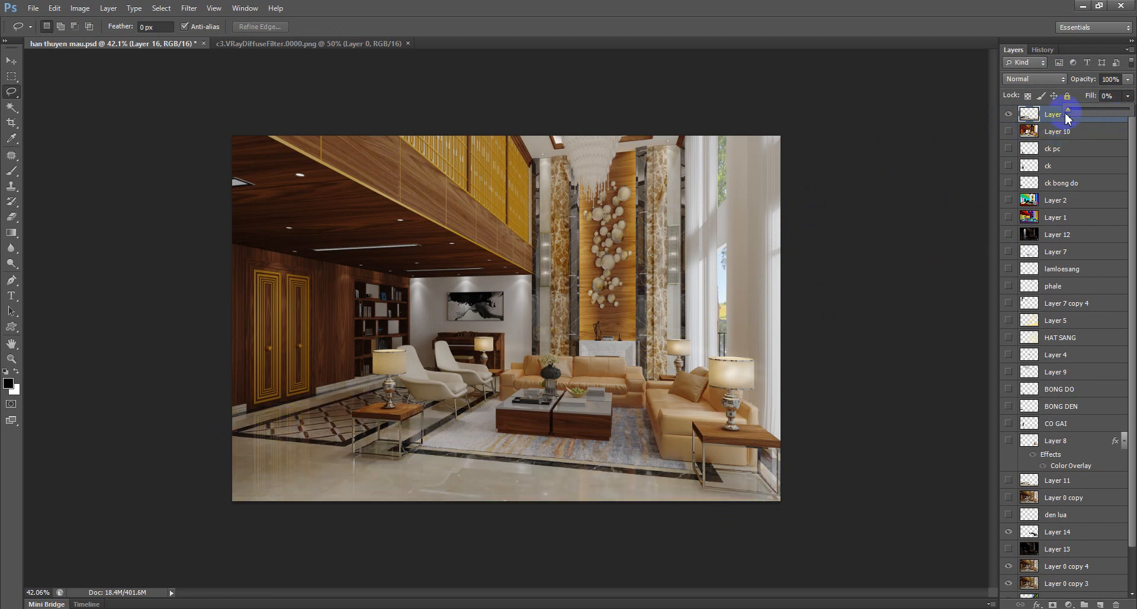
{"action": "left_click_drag", "start_coordinate": [1081, 111], "coordinate": [1108, 111]}
{"action": "left_click", "coordinate": [974, 531]}
{"action": "left_click", "coordinate": [1008, 117]}
{"action": "left_click", "coordinate": [1008, 117]}
{"action": "left_click", "coordinate": [1009, 117]}
{"action": "left_click", "coordinate": [1009, 117]}
{"action": "left_click", "coordinate": [1010, 119]}
{"action": "left_click", "coordinate": [1127, 95]}
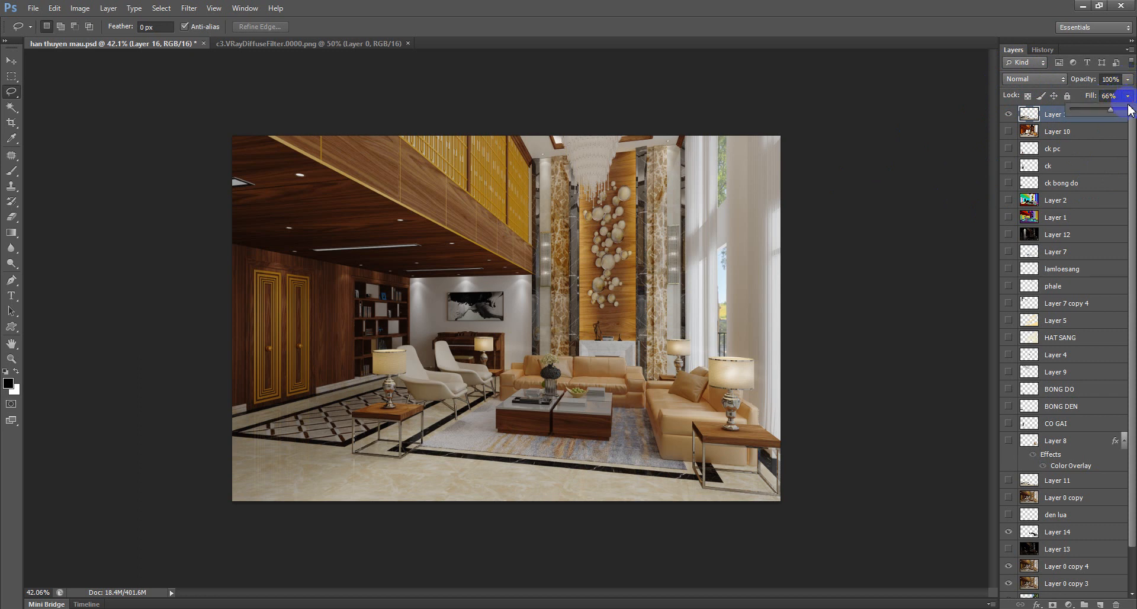
Try the blend modes from Darken through Luminosity on Layer 16, and return it to Normal
{"action": "left_click", "coordinate": [1033, 78]}
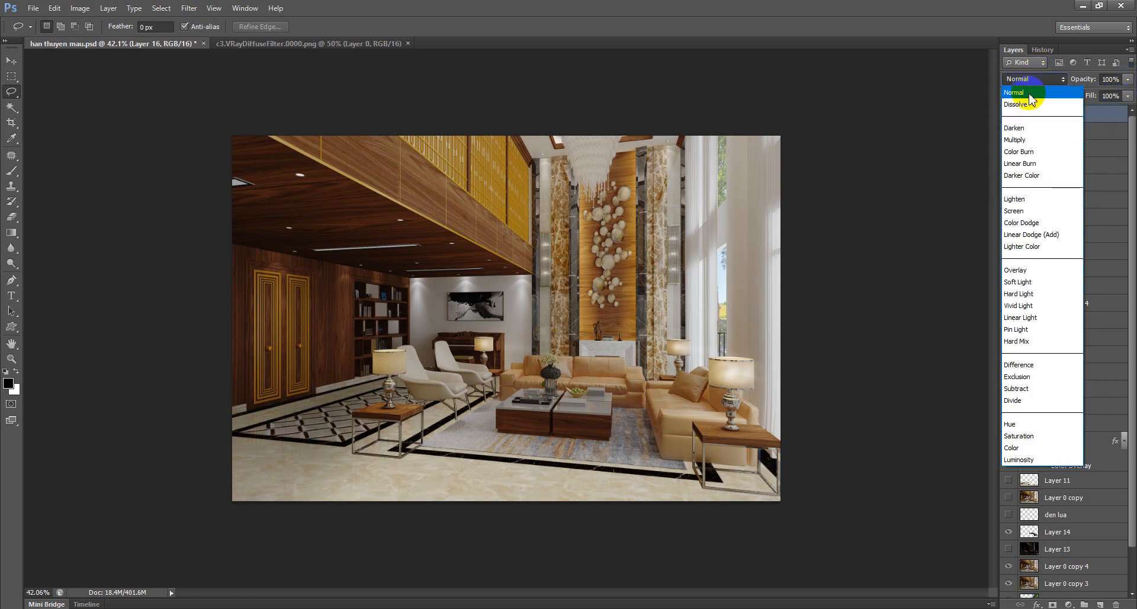
{"action": "left_click", "coordinate": [1028, 105]}
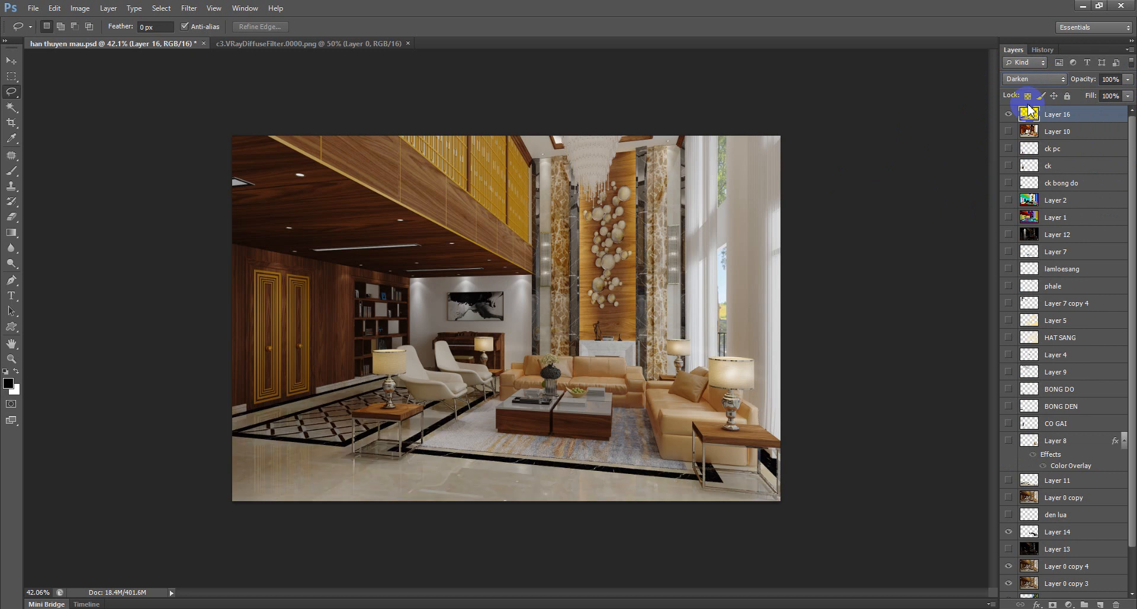
{"action": "key", "text": "shift+plus"}
{"action": "key", "text": "shift+minus"}
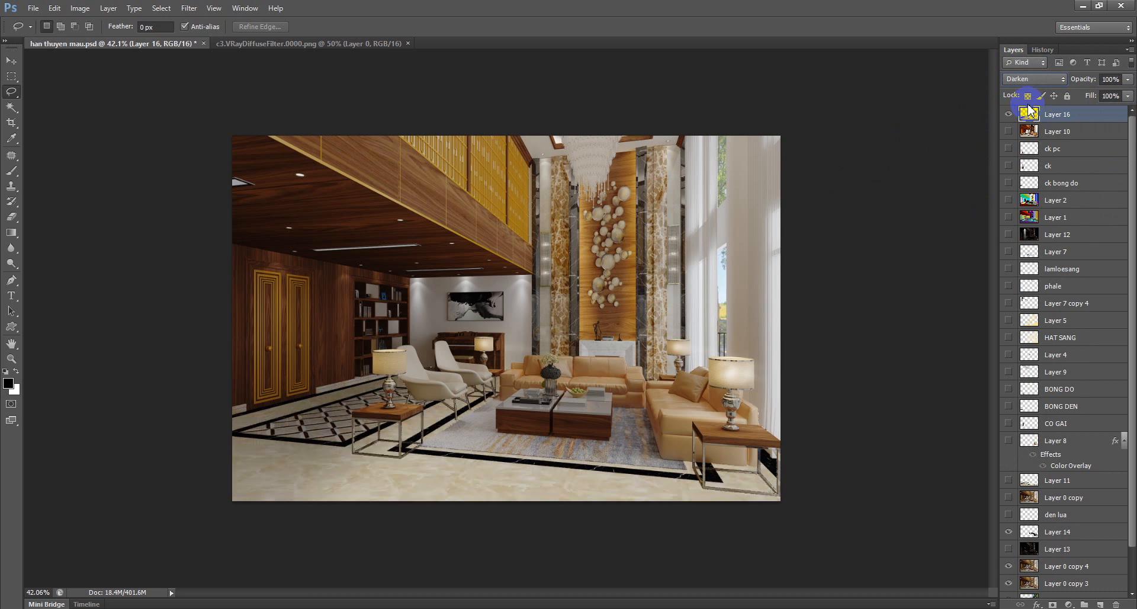
{"action": "key", "text": "shift+plus"}
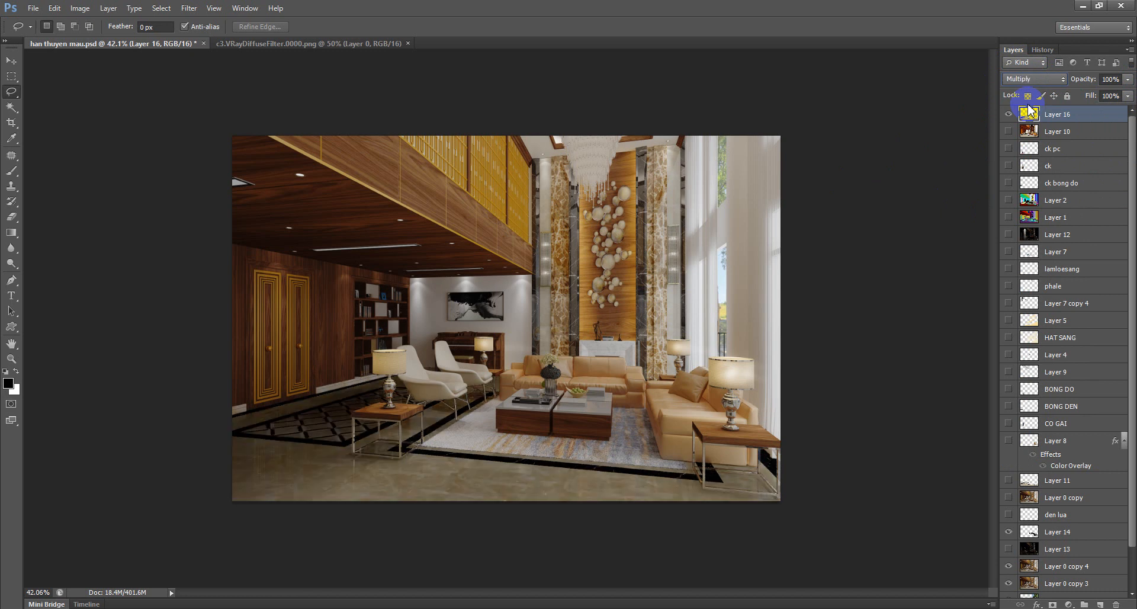
{"action": "key", "text": "shift+plus"}
{"action": "key", "text": "shift+plus"}
{"action": "key", "text": "shift+plus"}
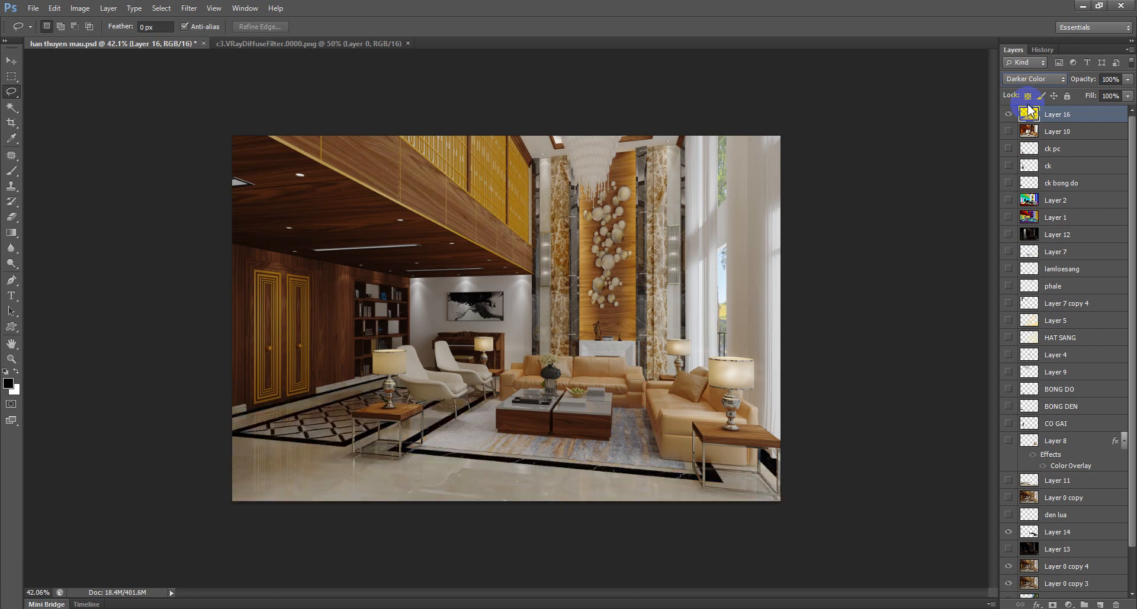
{"action": "key", "text": "shift+plus"}
{"action": "key", "text": "shift+plus"}
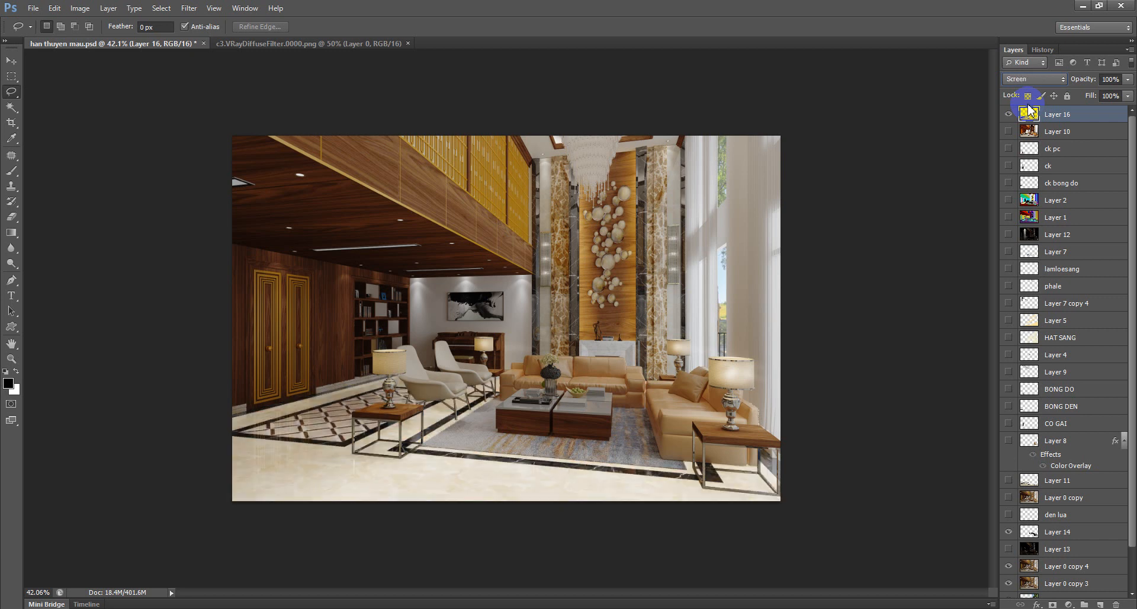
{"action": "key", "text": "shift+plus"}
{"action": "key", "text": "shift+plus"}
{"action": "key", "text": "shift+plus"}
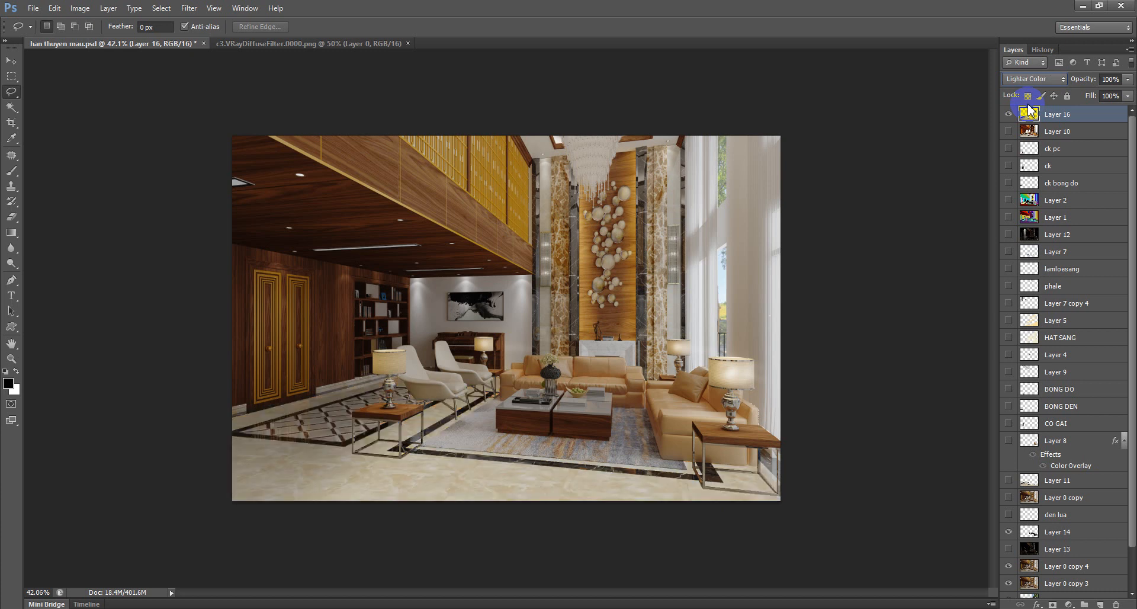
{"action": "key", "text": "shift+plus"}
{"action": "key", "text": "shift+plus"}
{"action": "key", "text": "shift+plus"}
{"action": "key", "text": "shift+plus"}
{"action": "key", "text": "shift+plus"}
{"action": "key", "text": "shift+plus"}
{"action": "key", "text": "shift+plus"}
{"action": "key", "text": "shift+plus"}
{"action": "key", "text": "shift+plus"}
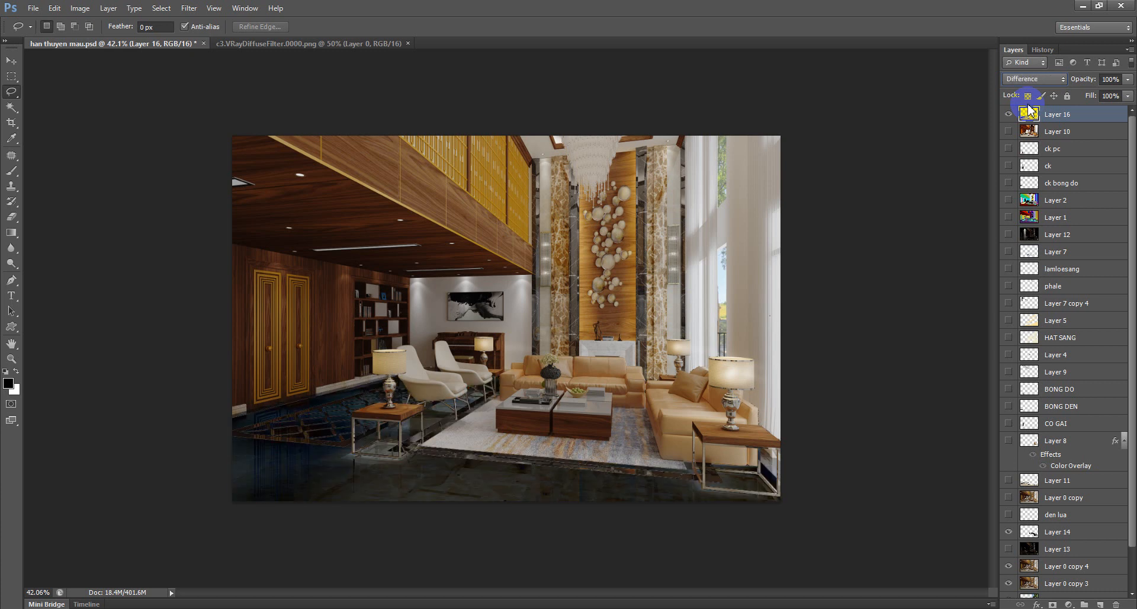
{"action": "key", "text": "shift+plus"}
{"action": "key", "text": "shift+plus"}
{"action": "key", "text": "shift+plus"}
{"action": "key", "text": "shift+plus"}
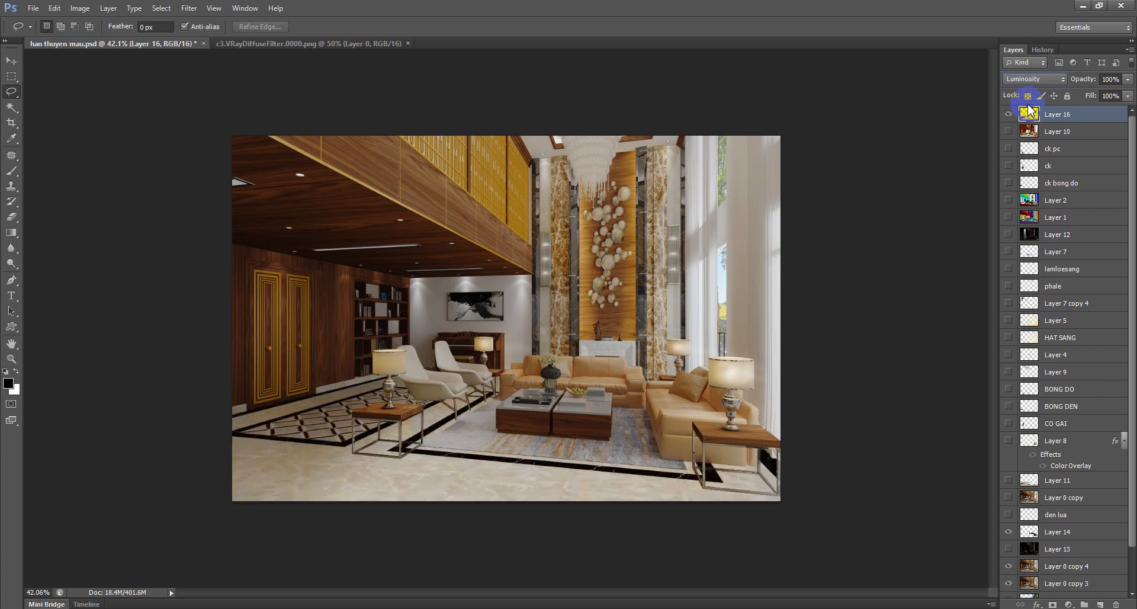
{"action": "left_click", "coordinate": [1013, 79]}
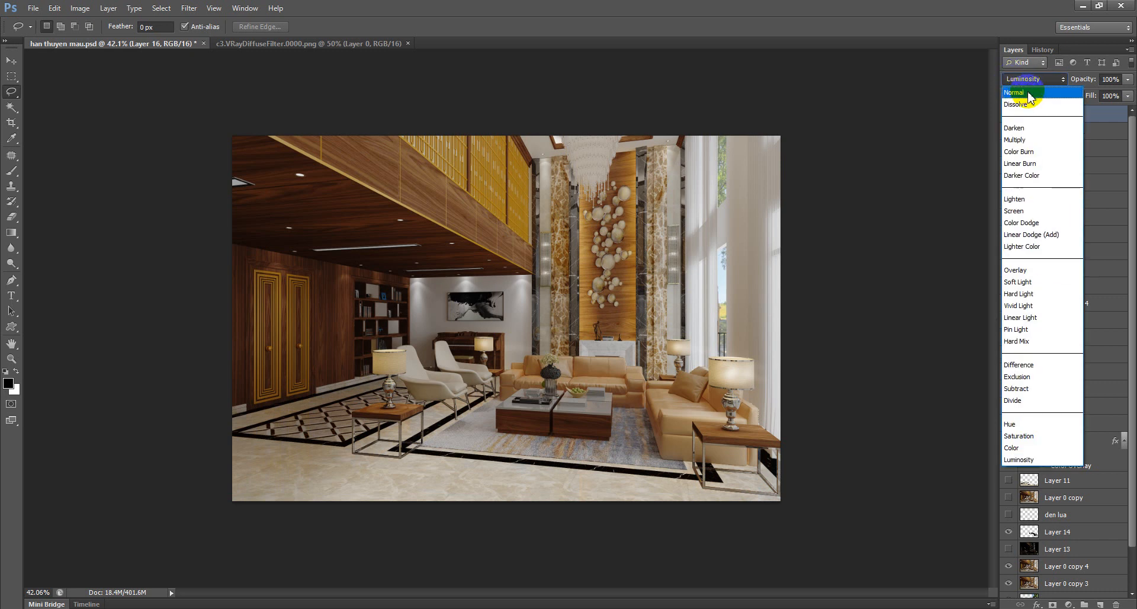
{"action": "left_click", "coordinate": [1030, 92]}
Set Layer 16's opacity to 40% and compare the floor with the layer hidden and shown
{"action": "left_click", "coordinate": [1126, 79]}
{"action": "left_click_drag", "start_coordinate": [1117, 98], "coordinate": [1092, 97]}
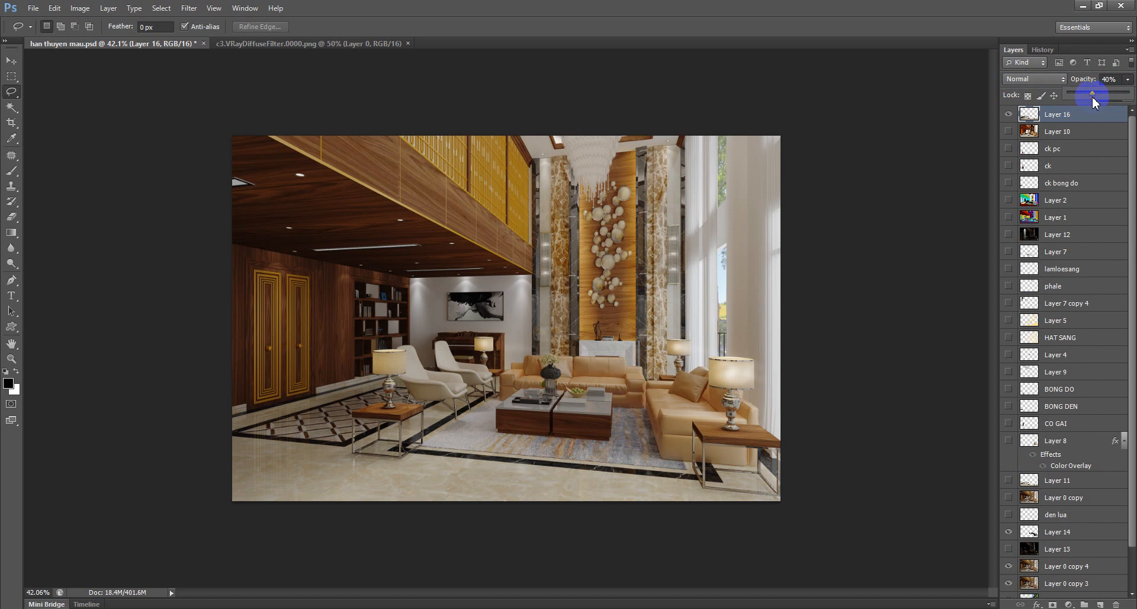
{"action": "left_click", "coordinate": [1008, 116]}
{"action": "left_click", "coordinate": [1008, 115]}
{"action": "left_click", "coordinate": [1008, 116]}
{"action": "left_click", "coordinate": [1008, 116]}
{"action": "left_click", "coordinate": [1009, 117]}
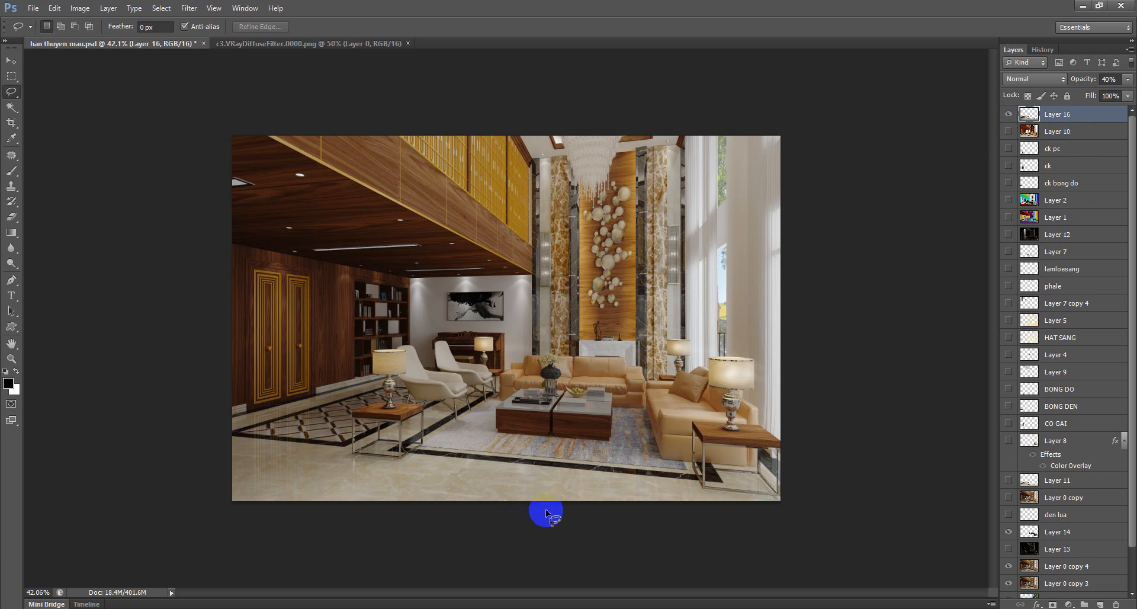
Open the lighting pass image c3.VRayLighting.0000.png
{"action": "left_click", "coordinate": [35, 9]}
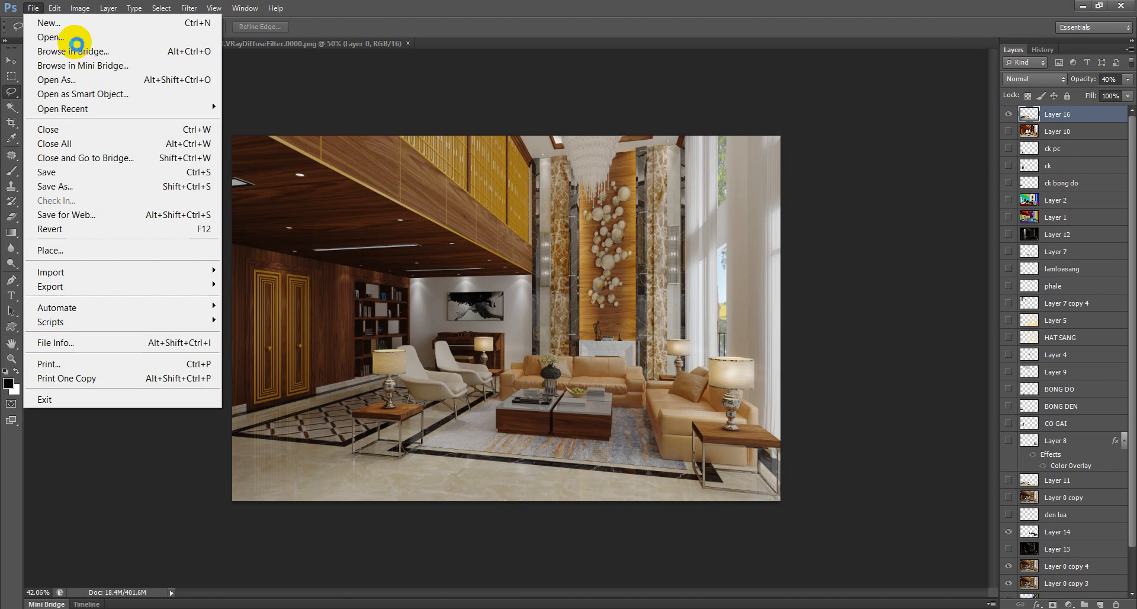
{"action": "left_click", "coordinate": [71, 36]}
{"action": "left_click", "coordinate": [473, 278]}
{"action": "left_click", "coordinate": [1084, 536]}
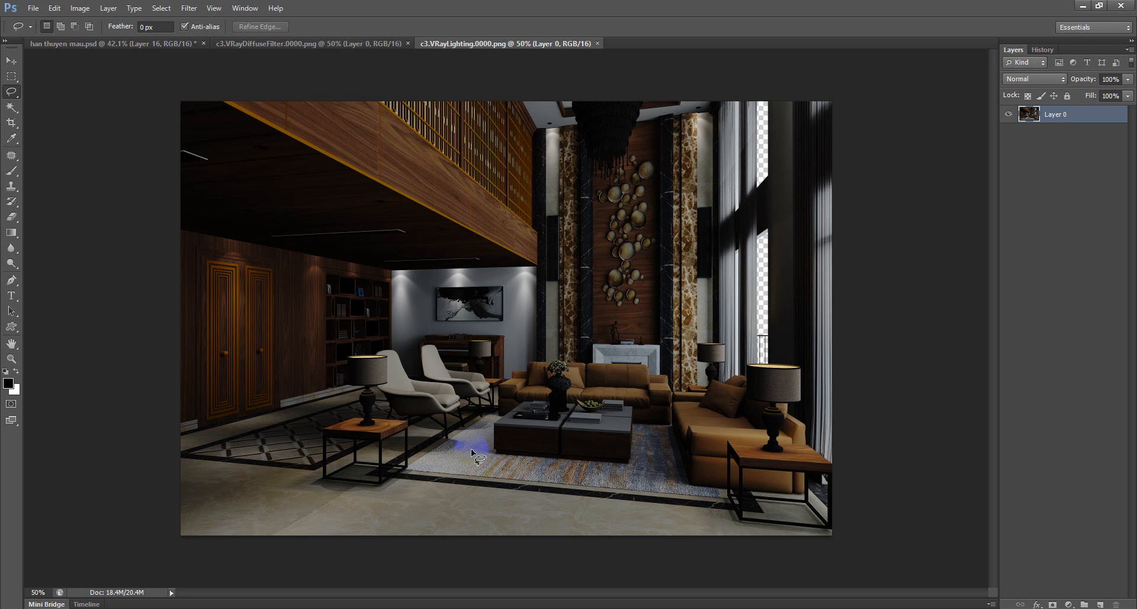
Copy the lighting pass into han thuyen mau.psd as a new top layer aligned with the render, and close the source image
{"action": "left_click_drag", "start_coordinate": [424, 50], "coordinate": [367, 198]}
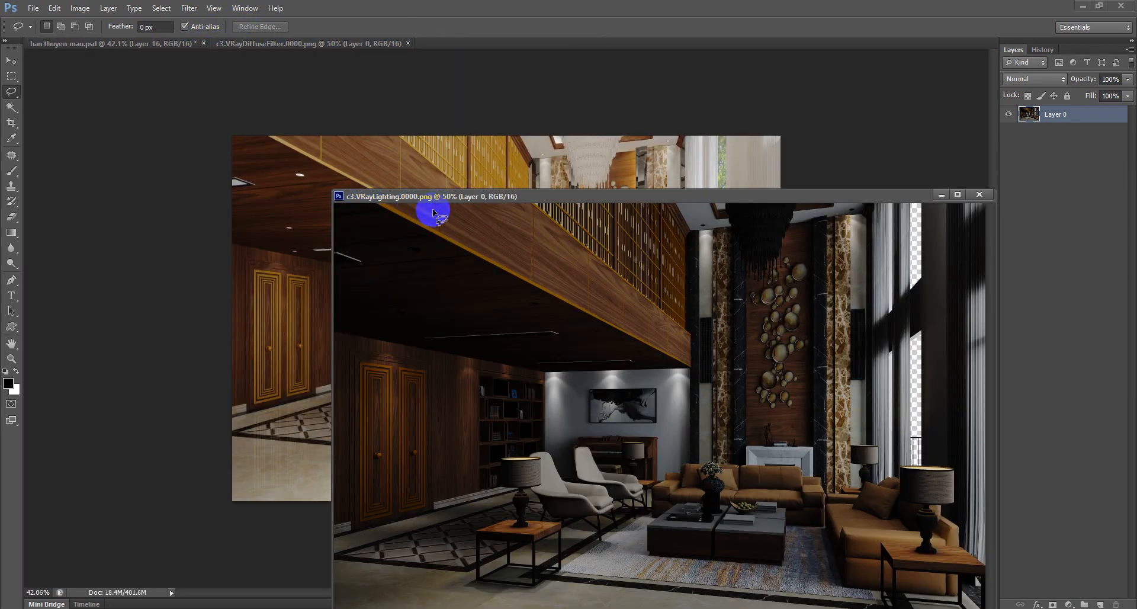
{"action": "left_click", "coordinate": [11, 60]}
{"action": "left_click_drag", "start_coordinate": [442, 250], "coordinate": [291, 218]}
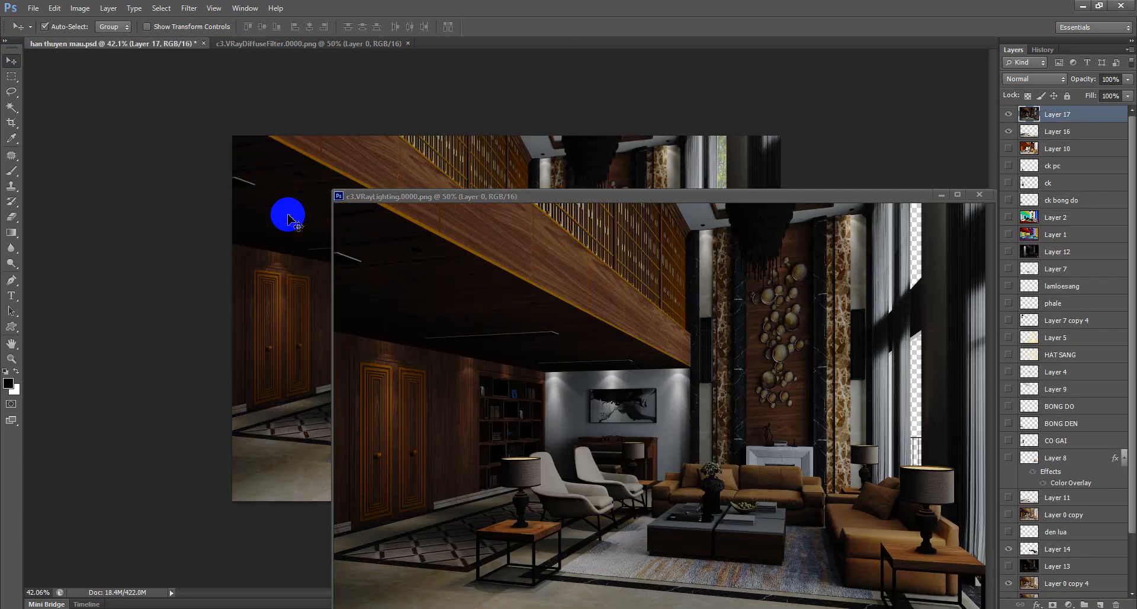
{"action": "left_click", "coordinate": [979, 194]}
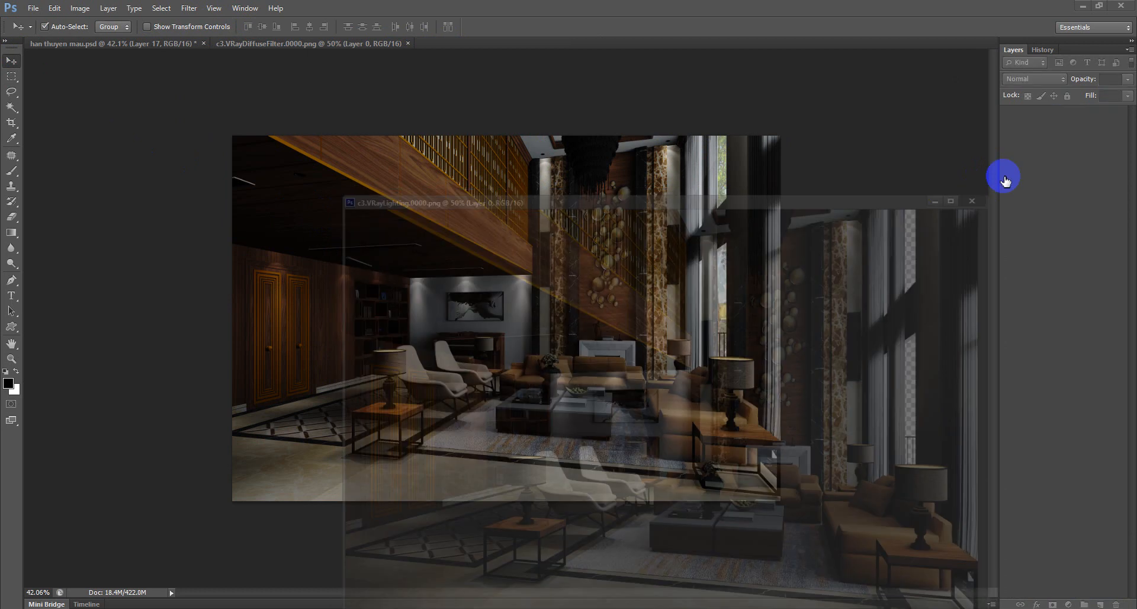
Try the Lighten blend mode on the lighting pass in Layer 17, comparing the room with the layer hidden and shown
{"action": "left_click", "coordinate": [1009, 116]}
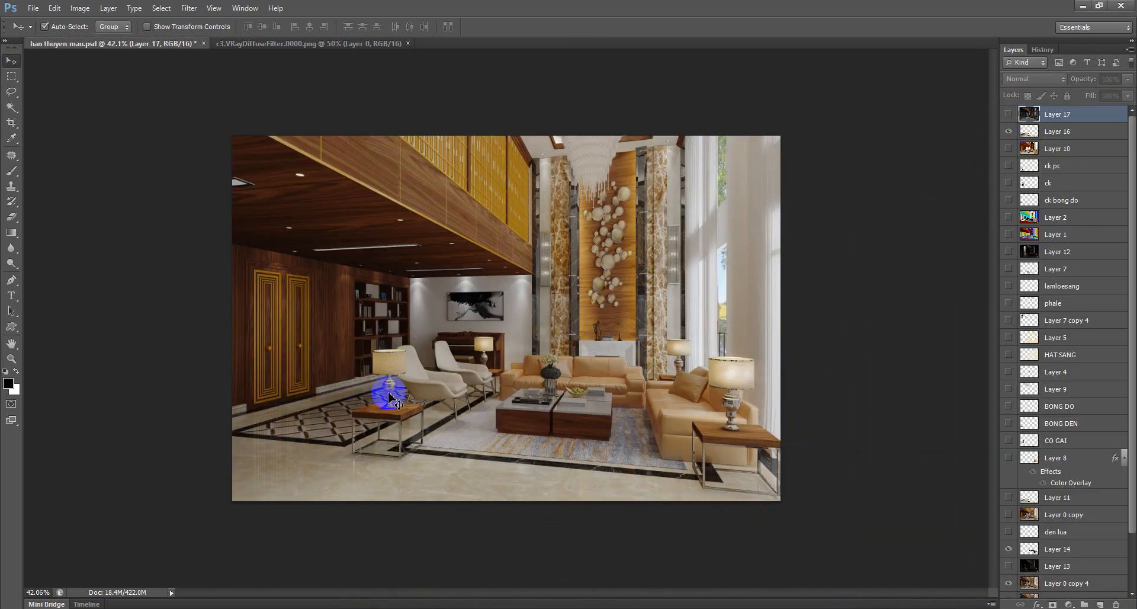
{"action": "left_click", "coordinate": [1008, 116]}
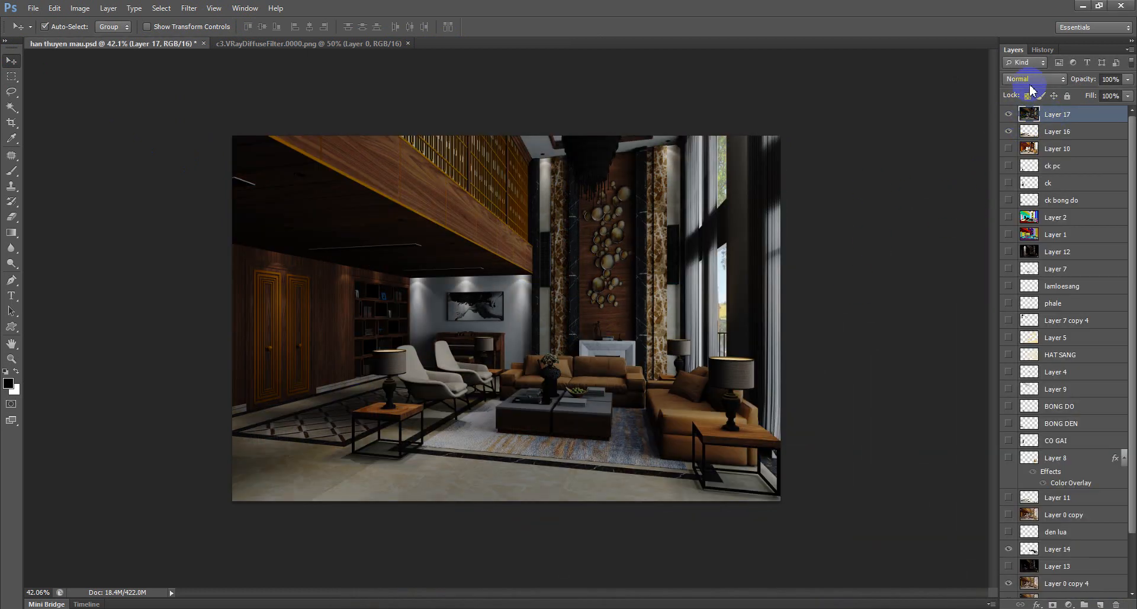
{"action": "left_click", "coordinate": [1033, 78]}
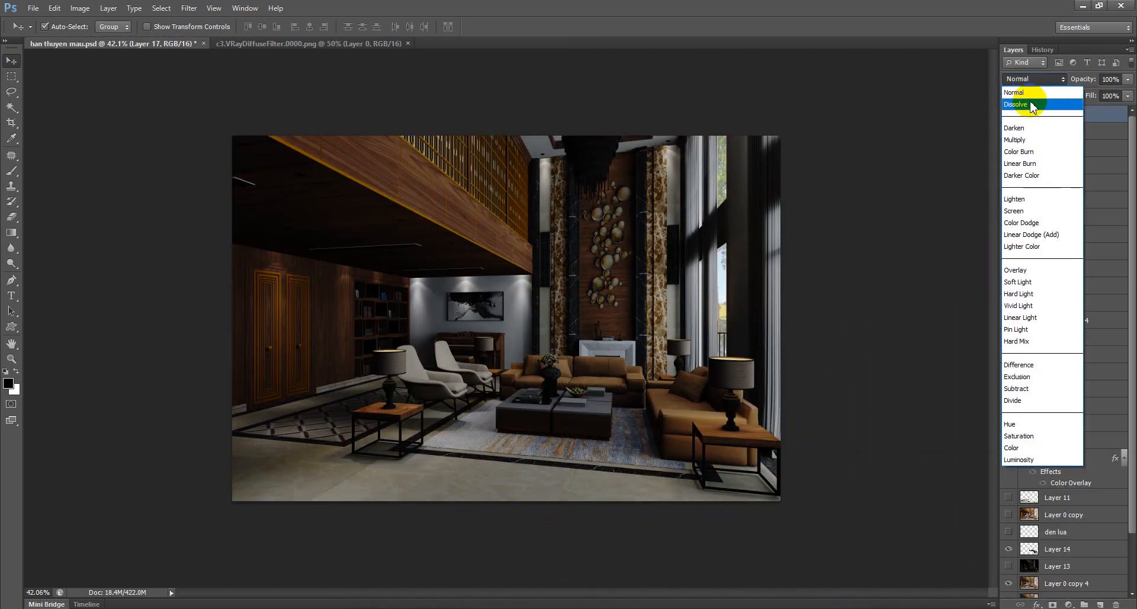
{"action": "left_click", "coordinate": [1017, 200]}
{"action": "left_click", "coordinate": [1008, 115]}
{"action": "left_click", "coordinate": [1008, 114]}
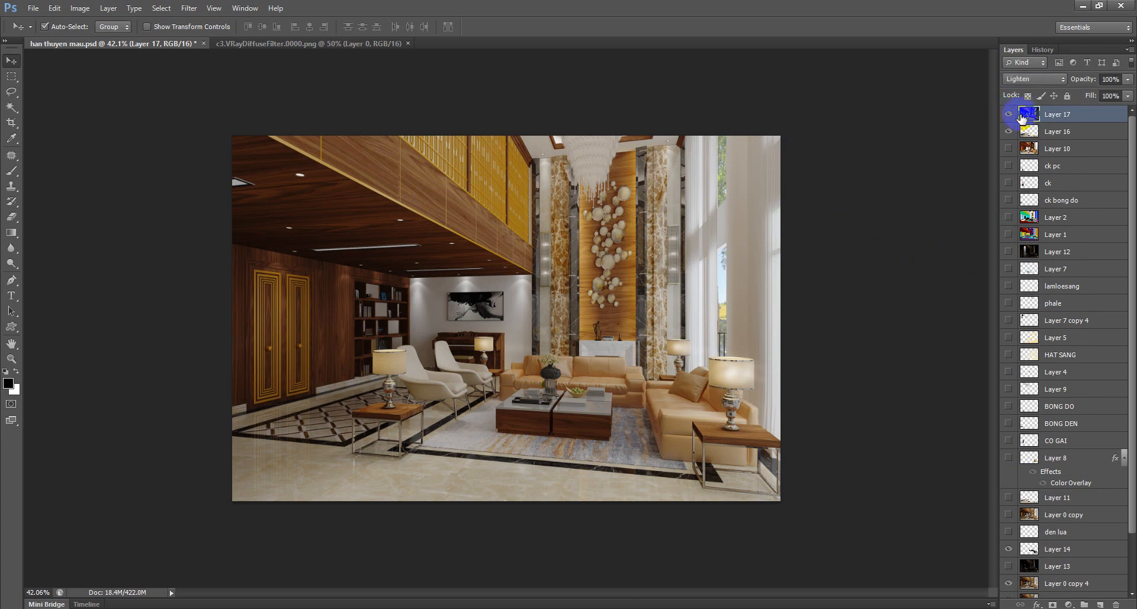
Set Layer 17's blend mode to Screen and compare the room's lighting with the layer hidden and shown
{"action": "left_click", "coordinate": [1031, 82]}
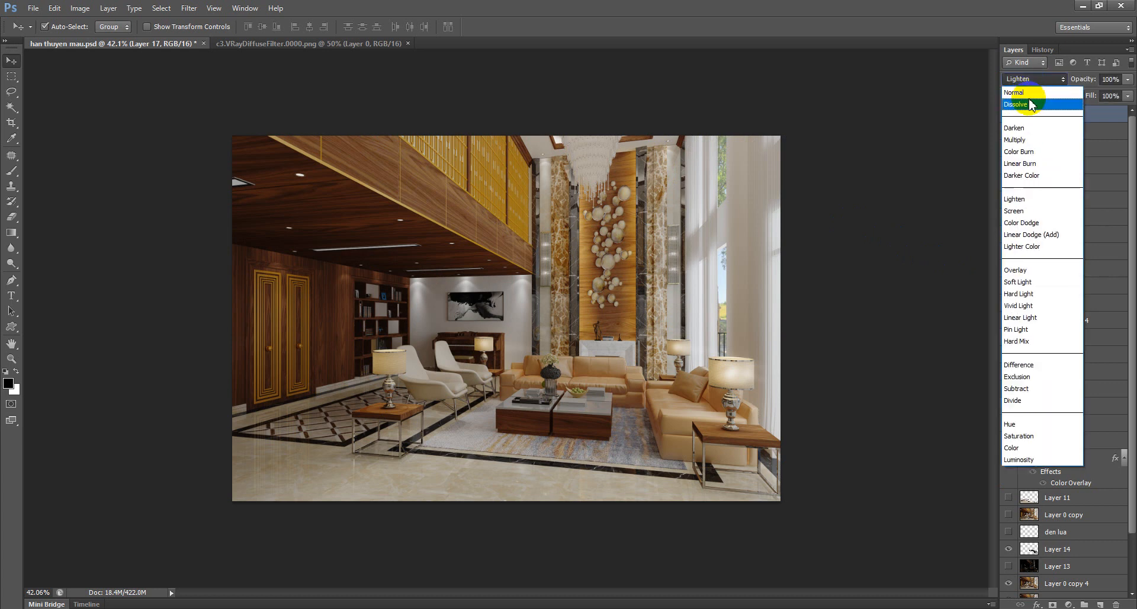
{"action": "left_click", "coordinate": [1025, 217]}
{"action": "left_click", "coordinate": [1008, 114]}
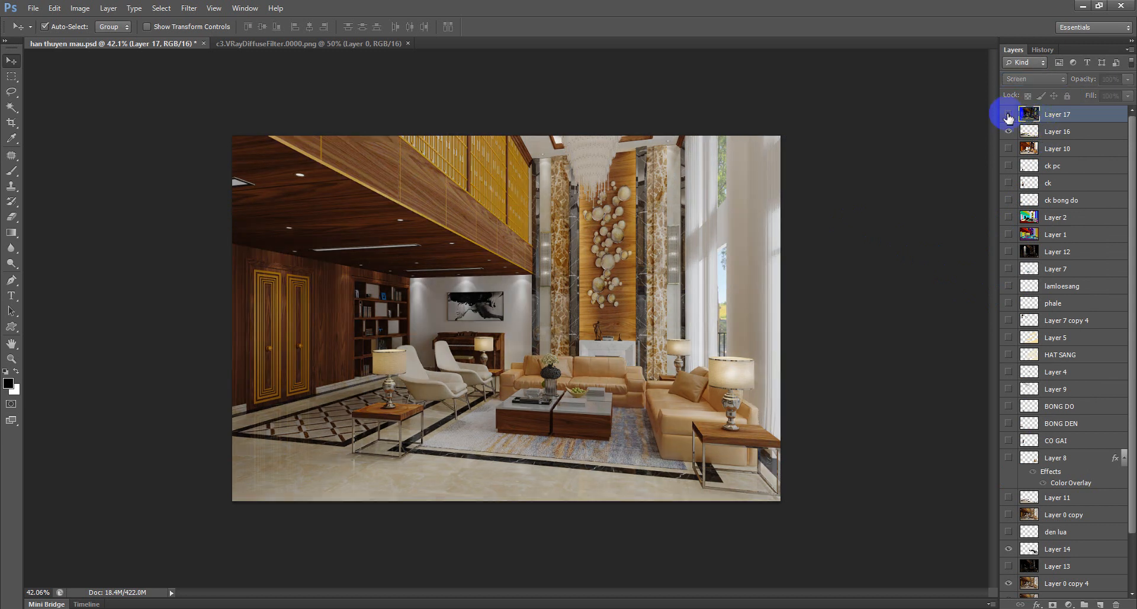
{"action": "left_click", "coordinate": [1008, 114]}
{"action": "left_click", "coordinate": [1008, 114]}
{"action": "left_click", "coordinate": [1009, 114]}
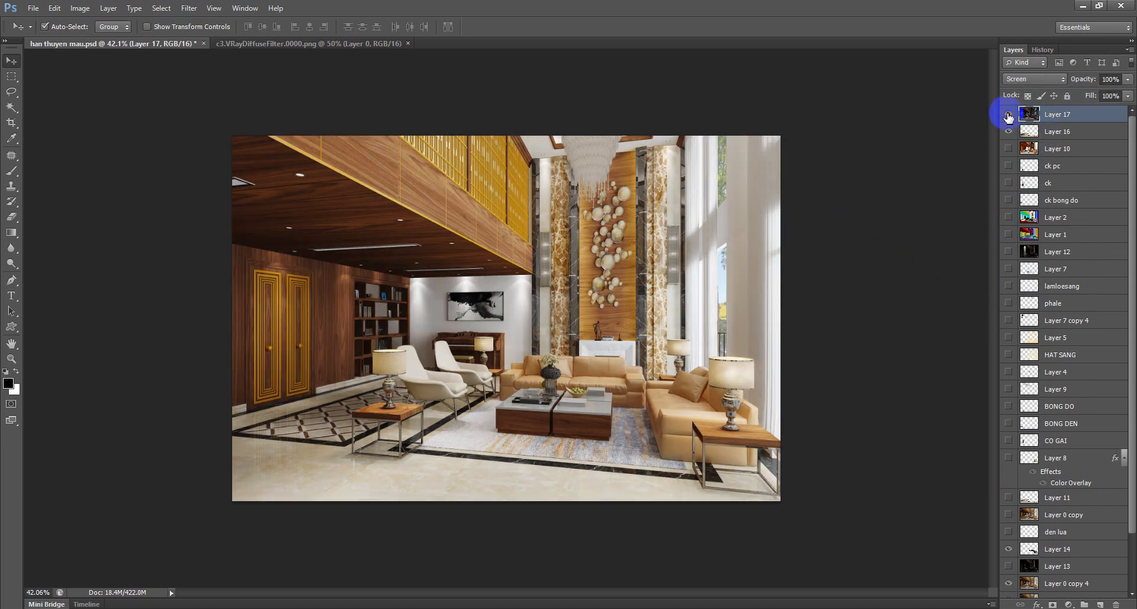
{"action": "left_click", "coordinate": [1009, 114]}
{"action": "left_click", "coordinate": [1009, 115]}
{"action": "left_click", "coordinate": [1008, 114]}
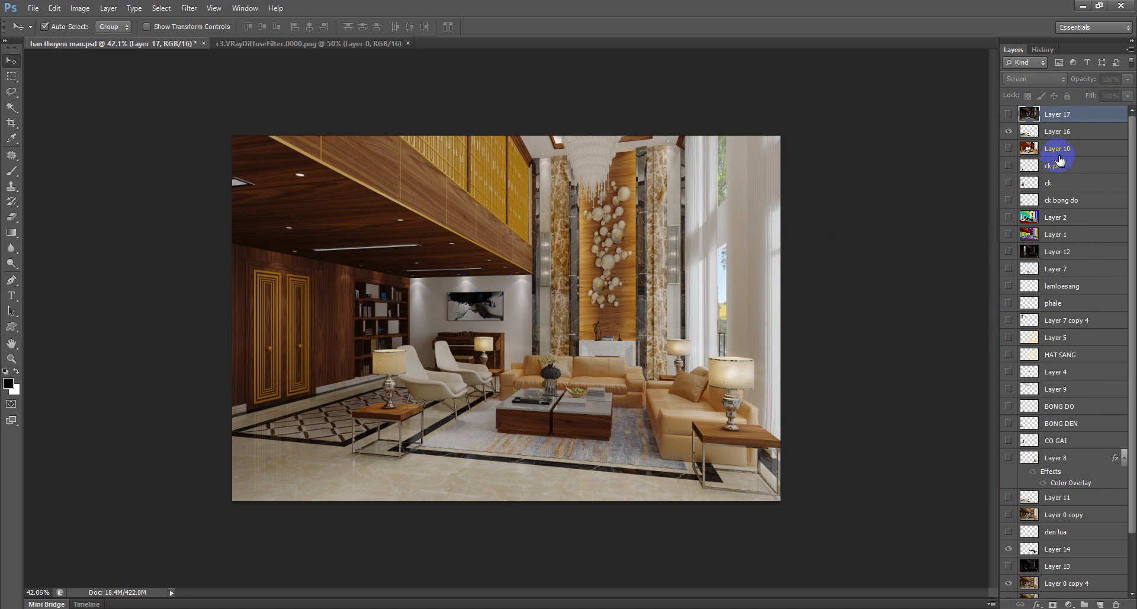
{"action": "left_click", "coordinate": [1008, 116]}
{"action": "left_click", "coordinate": [1009, 116]}
{"action": "left_click", "coordinate": [1009, 116]}
{"action": "left_click", "coordinate": [1008, 115]}
{"action": "left_click", "coordinate": [1008, 115]}
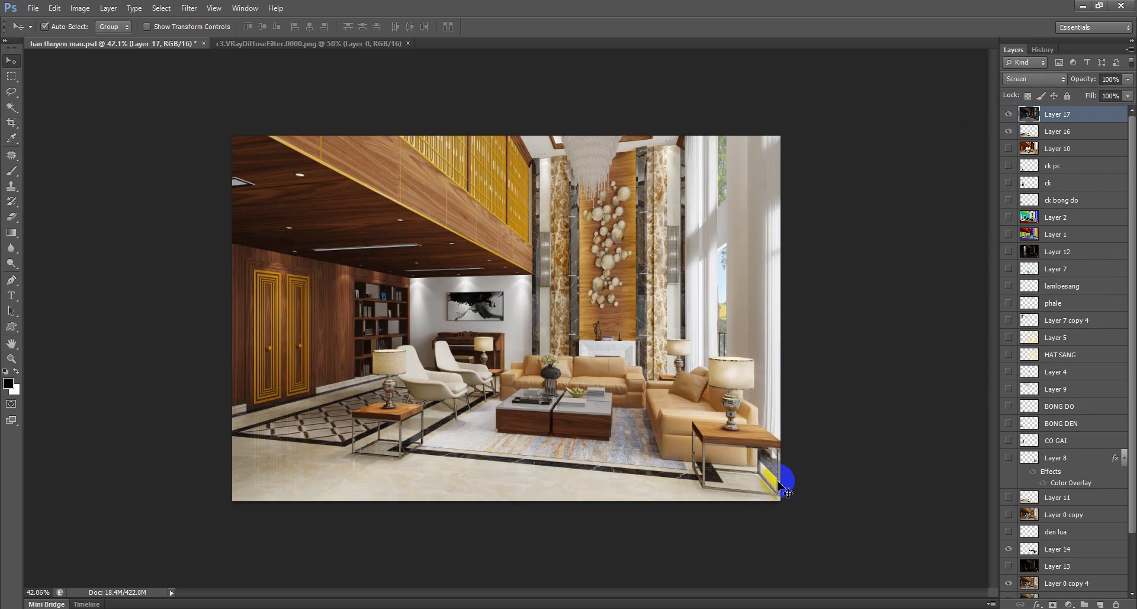
Try lower opacities down to 0% on the screened lighting pass in Layer 17, and return it to 100%
{"action": "left_click", "coordinate": [1127, 79]}
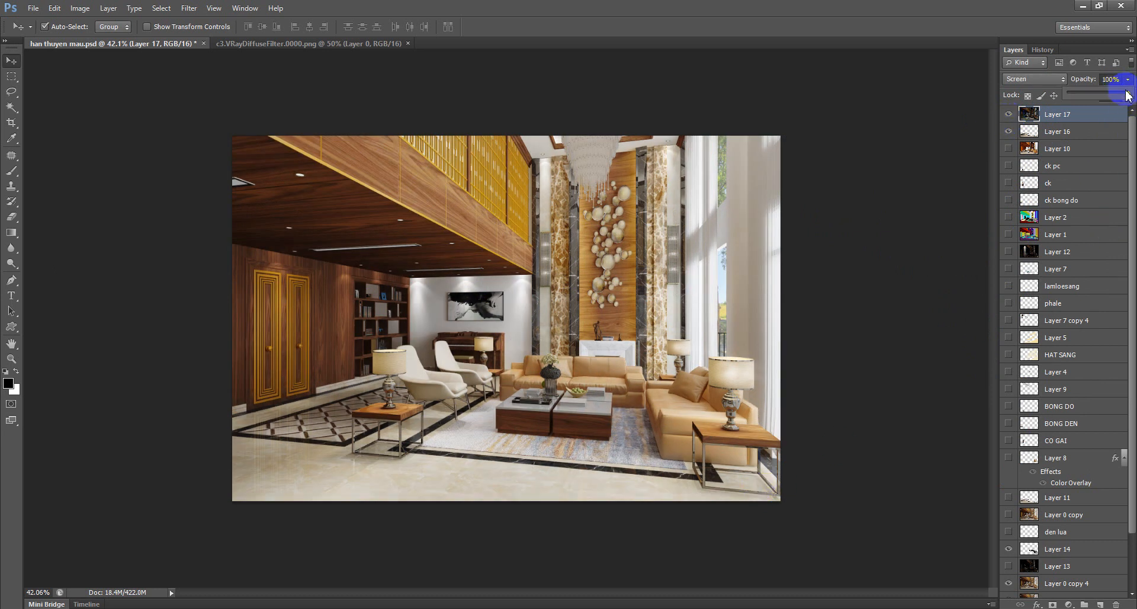
{"action": "left_click_drag", "start_coordinate": [1120, 98], "coordinate": [1116, 99]}
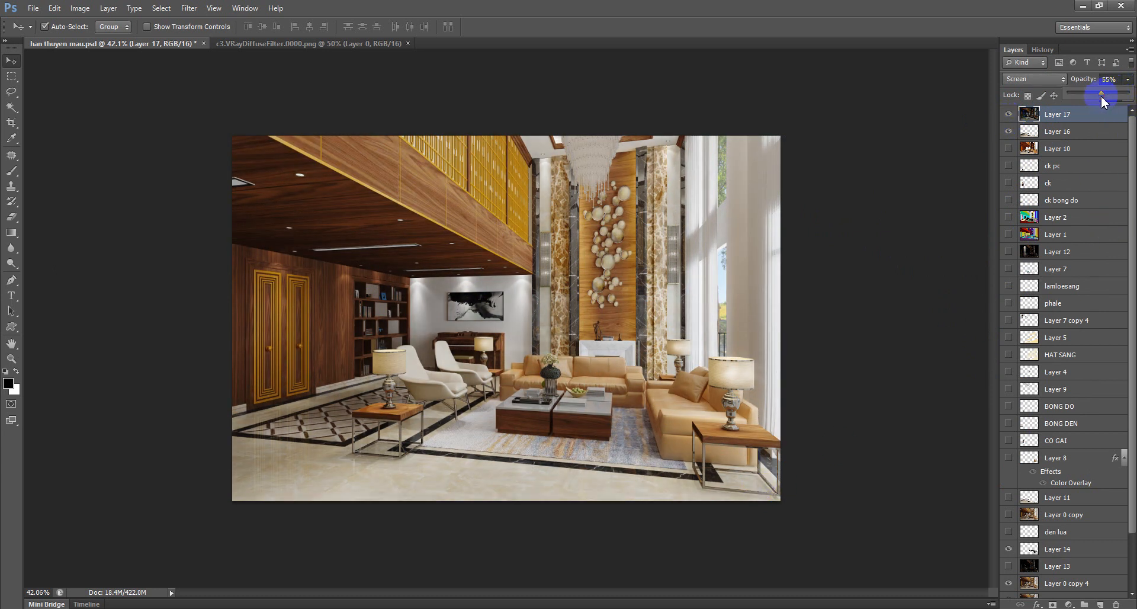
{"action": "left_click_drag", "start_coordinate": [1095, 95], "coordinate": [1056, 91]}
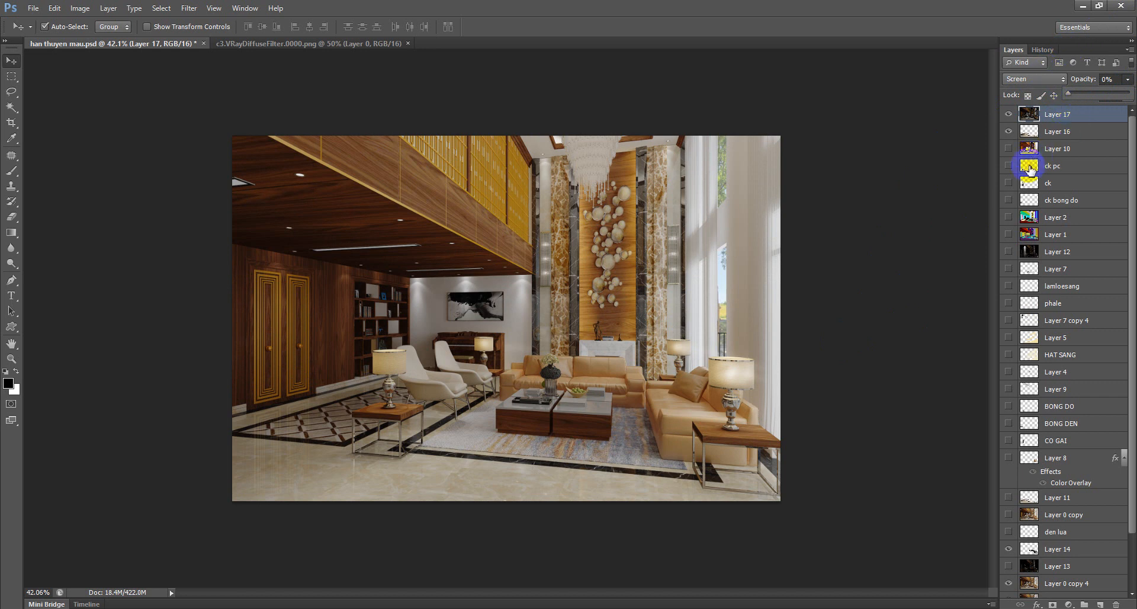
{"action": "left_click", "coordinate": [1132, 82]}
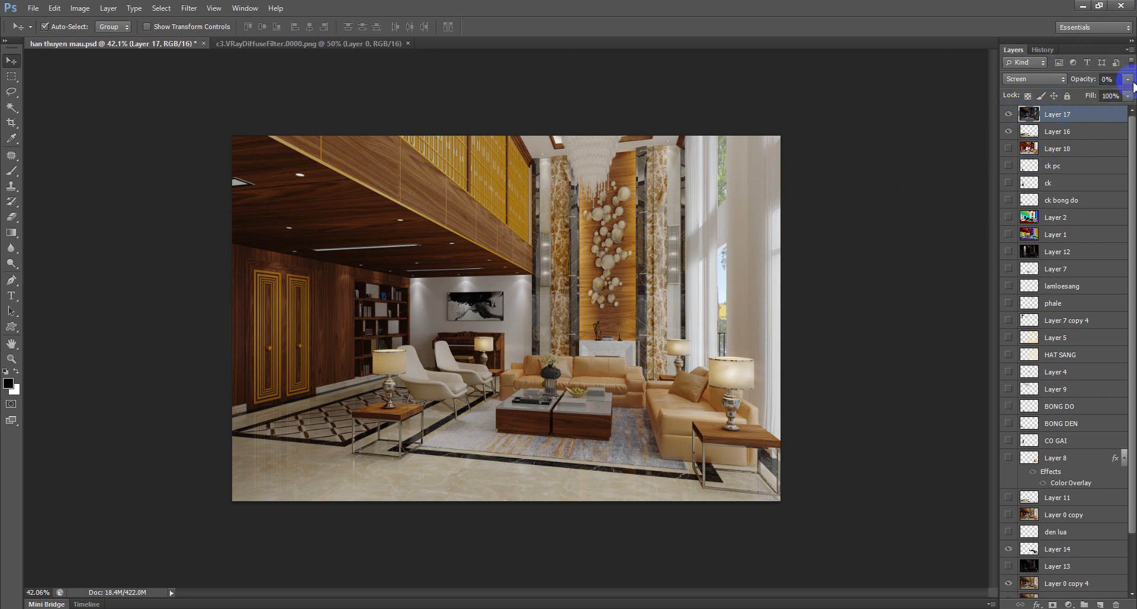
{"action": "left_click", "coordinate": [1127, 79]}
{"action": "left_click_drag", "start_coordinate": [1074, 92], "coordinate": [1122, 92]}
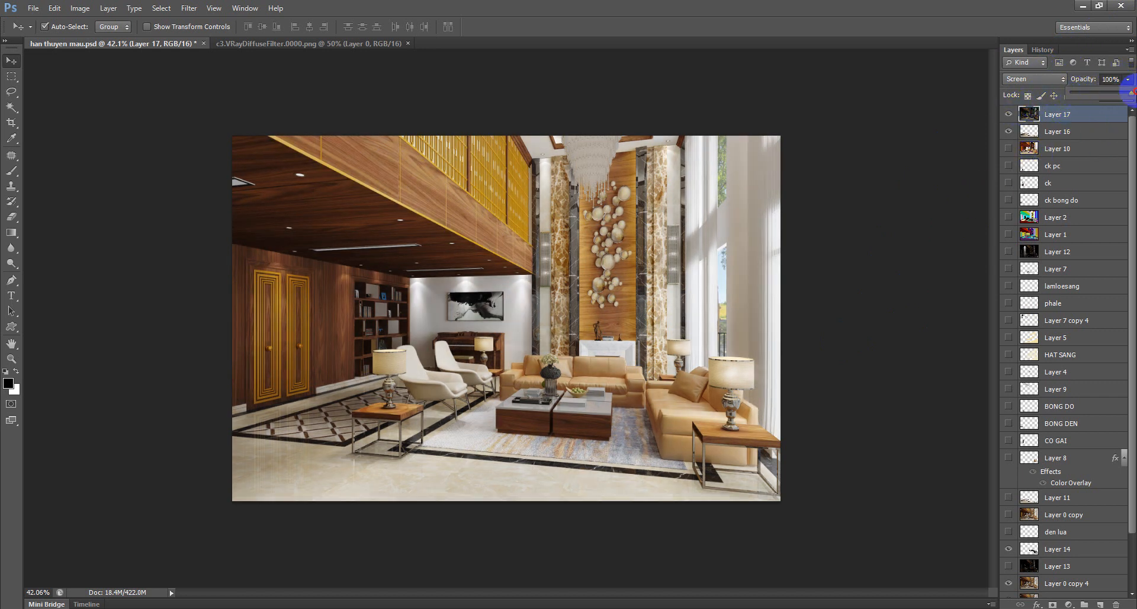
Set the blend mode of the lighting pass in Layer 17 to Normal and keep that layer selected
{"action": "left_click", "coordinate": [1029, 81]}
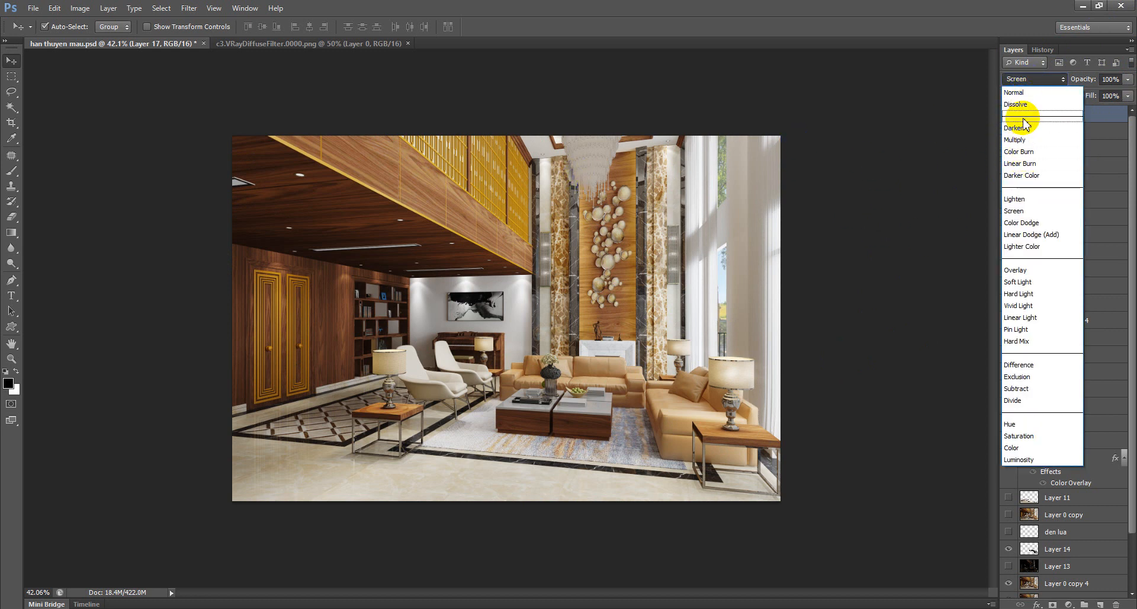
{"action": "left_click", "coordinate": [1015, 95]}
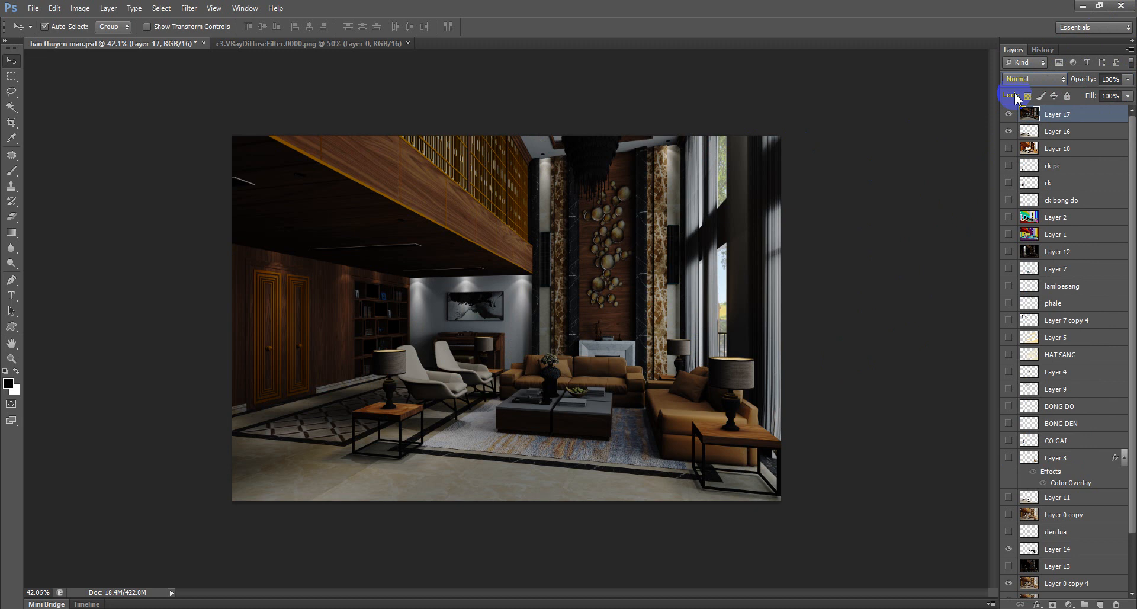
{"action": "left_click", "coordinate": [907, 244]}
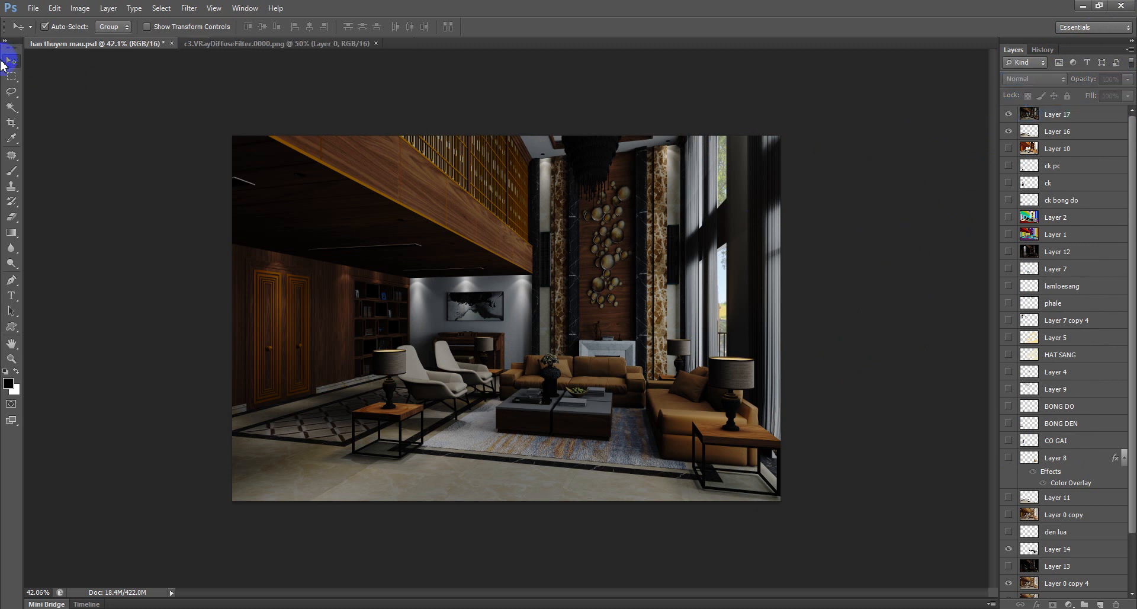
{"action": "left_click", "coordinate": [1063, 116]}
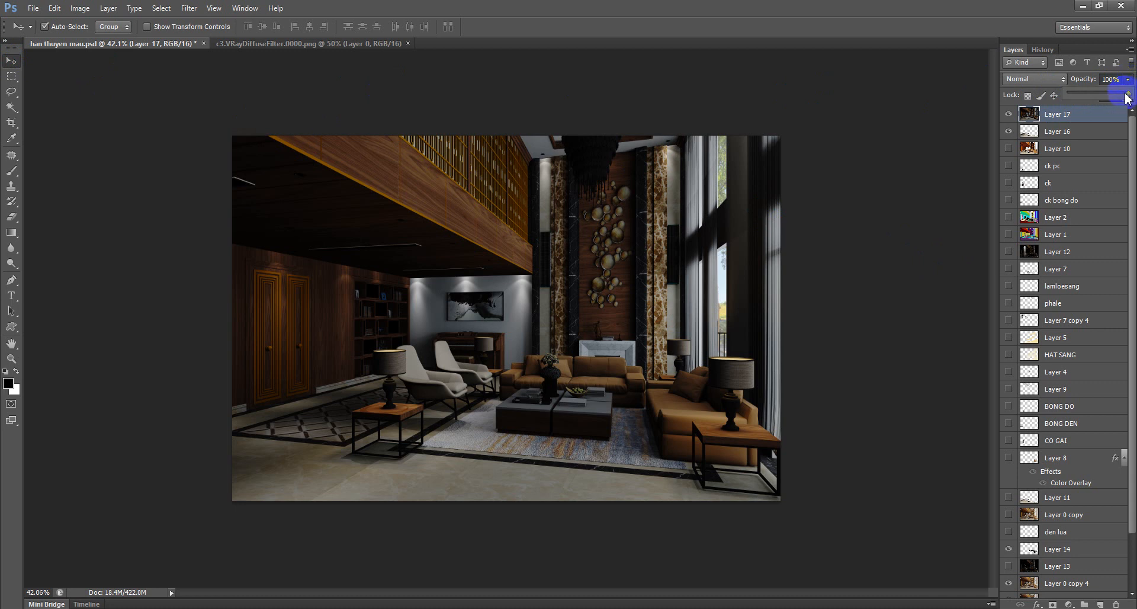
Try Layer 17 at 15% opacity and compare the room with the layer hidden and shown
{"action": "left_click_drag", "start_coordinate": [1126, 98], "coordinate": [1075, 97]}
{"action": "left_click", "coordinate": [1009, 114]}
{"action": "left_click", "coordinate": [1008, 113]}
{"action": "left_click", "coordinate": [1008, 114]}
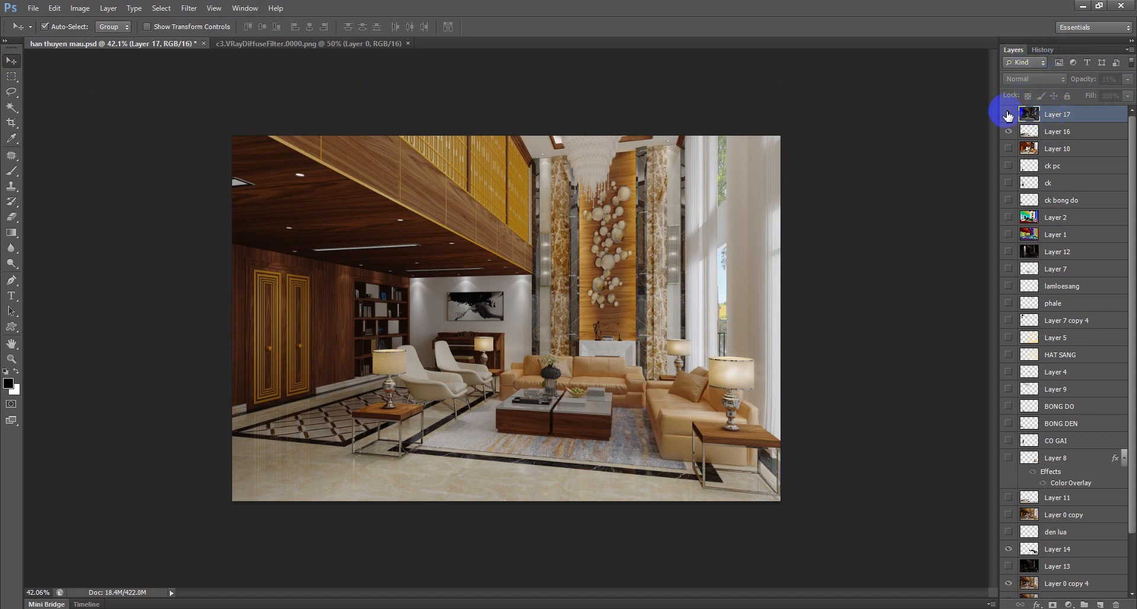
{"action": "left_click", "coordinate": [1009, 113]}
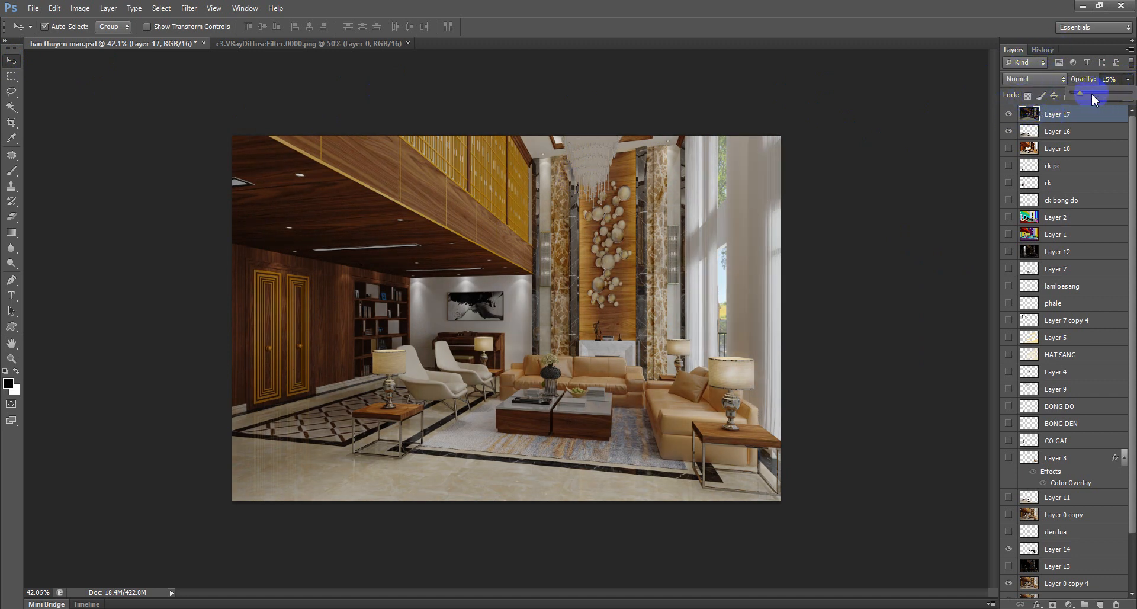
Vary Layer 17's opacity between 100% and 0%, and set it to 91%
{"action": "left_click_drag", "start_coordinate": [1077, 95], "coordinate": [1132, 95]}
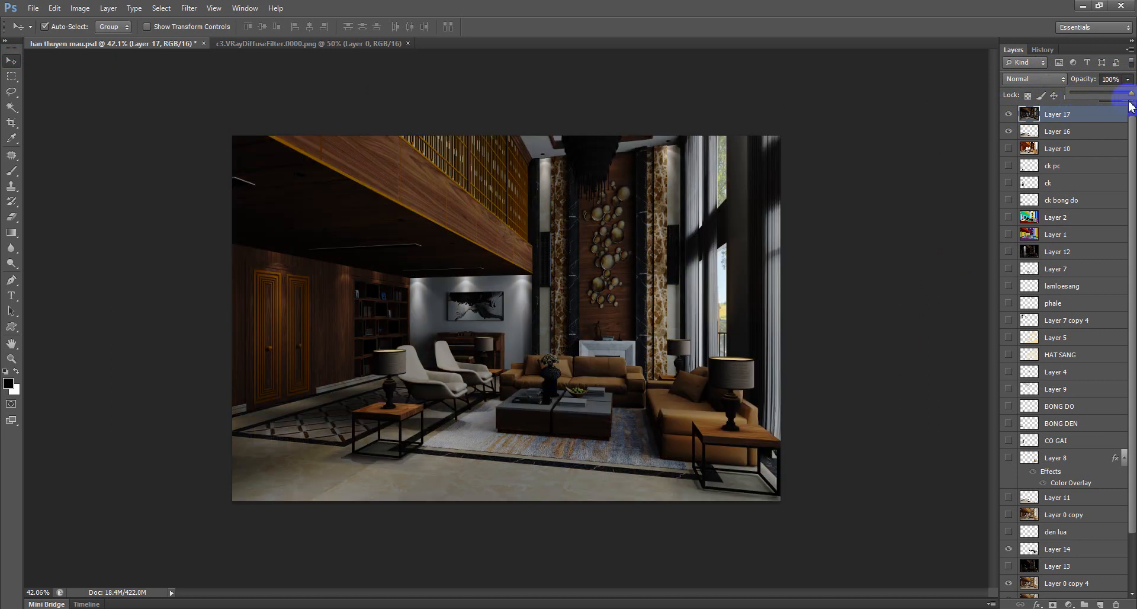
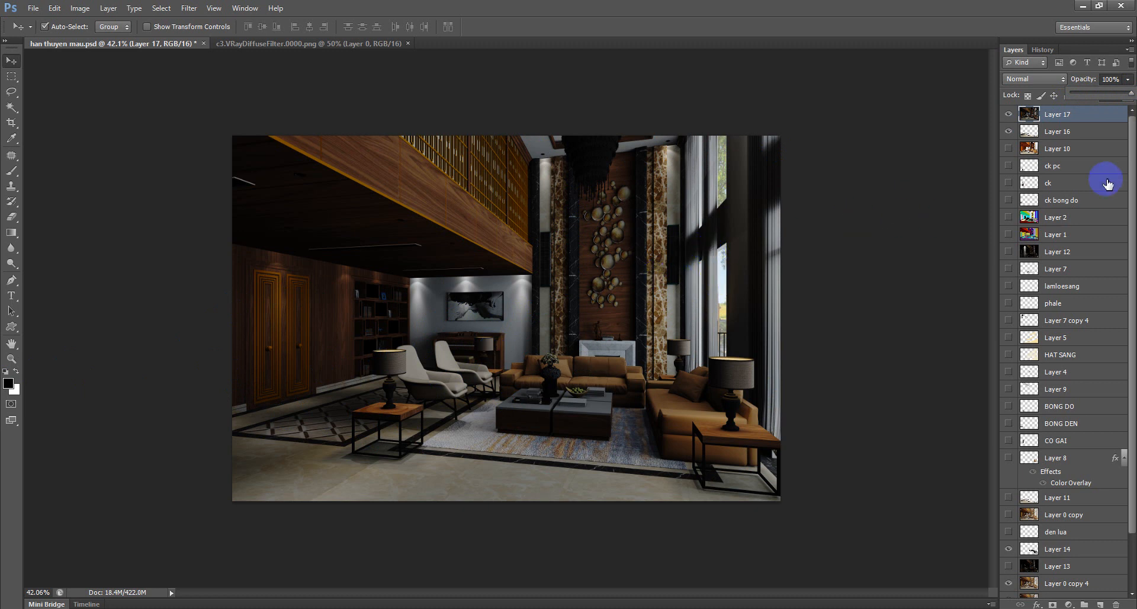
{"action": "mouse_move", "coordinate": [1122, 98]}
{"action": "left_mouse_down"}
{"action": "mouse_move", "coordinate": [1098, 96]}
{"action": "mouse_move", "coordinate": [1130, 96]}
{"action": "left_mouse_up"}
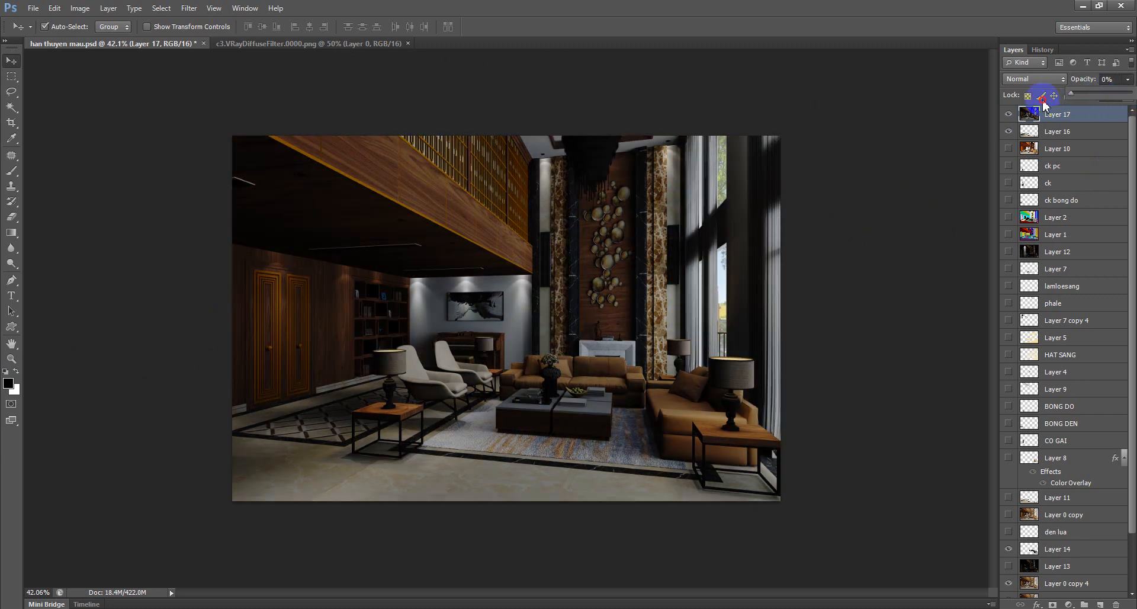
{"action": "left_click_drag", "start_coordinate": [1130, 98], "coordinate": [147, 17]}
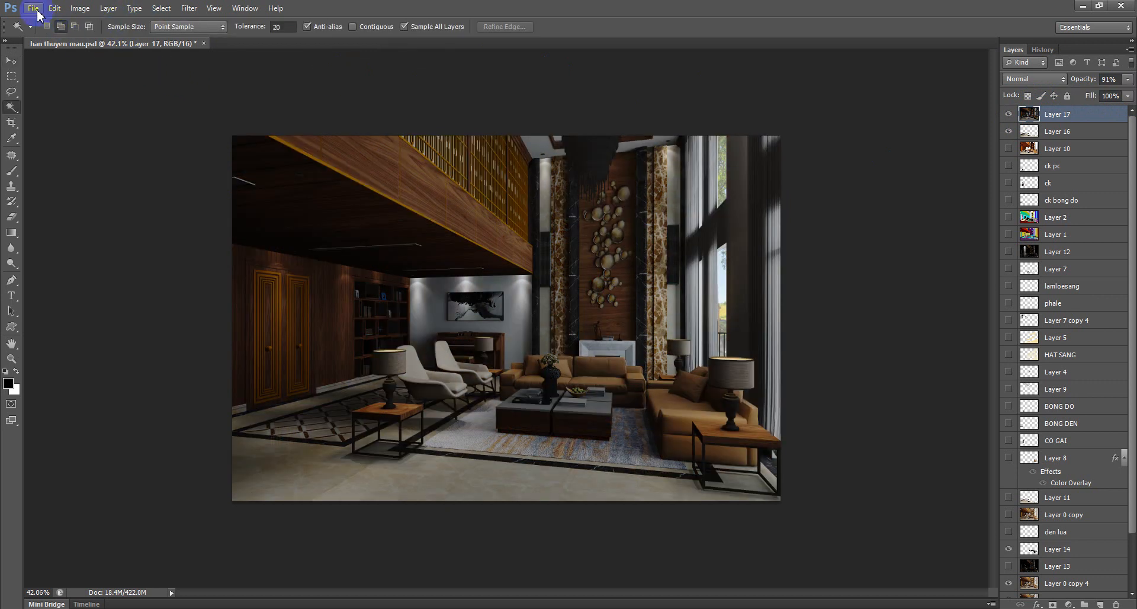
Open the keyboard shortcut settings and open the Brightness/Contrast shortcut among the Image adjustments for editing
{"action": "left_click", "coordinate": [50, 11]}
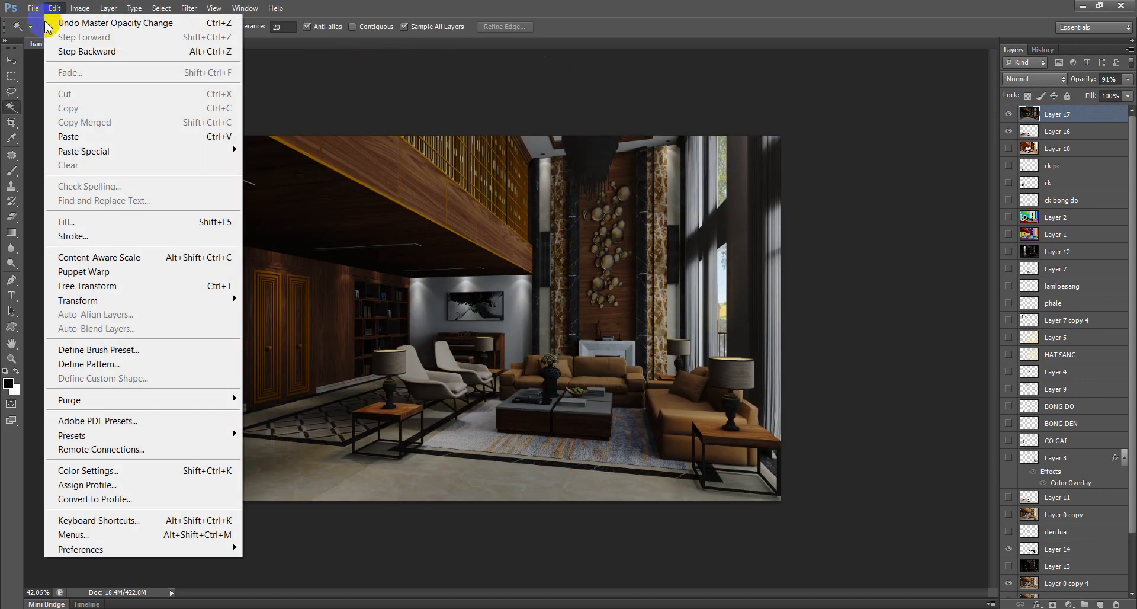
{"action": "left_click", "coordinate": [137, 521]}
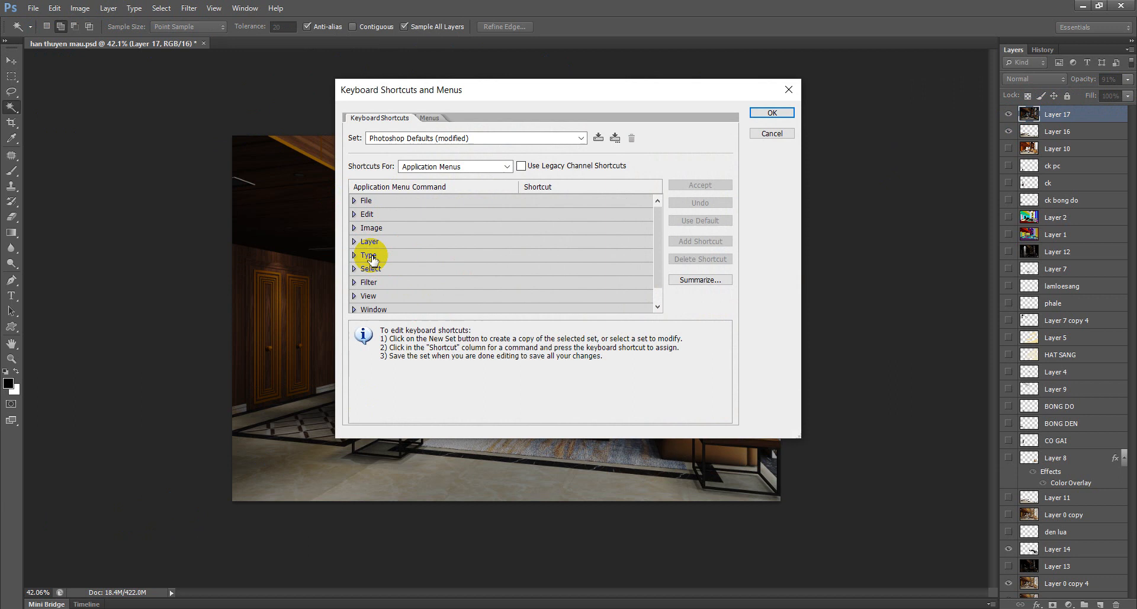
{"action": "left_click", "coordinate": [81, 8]}
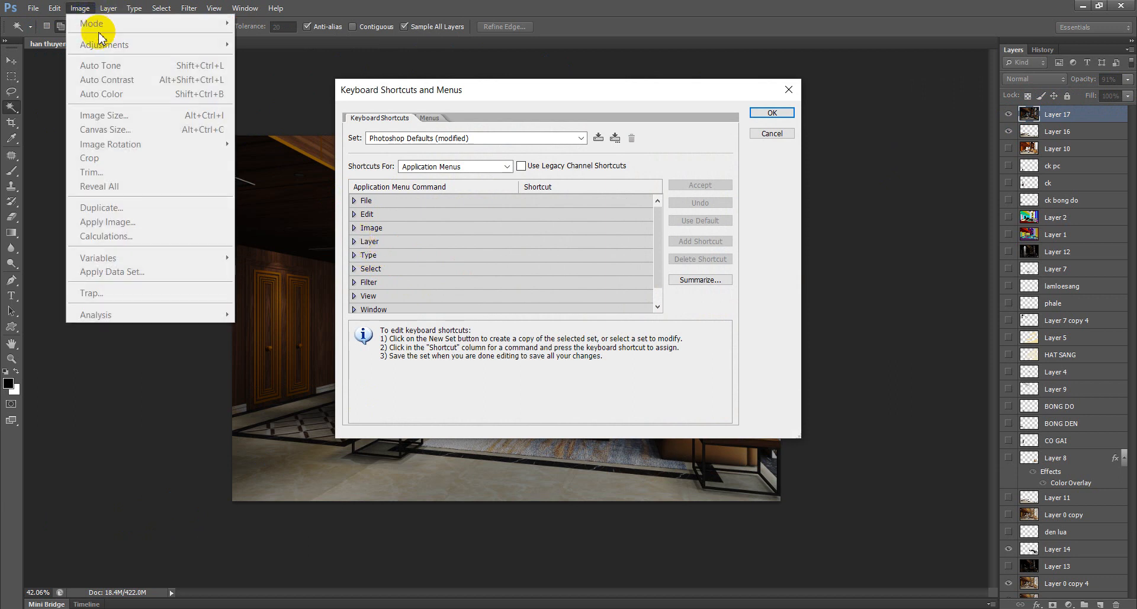
{"action": "left_click", "coordinate": [354, 227]}
{"action": "left_click", "coordinate": [354, 228]}
{"action": "scroll", "coordinate": [448, 270], "scroll_direction": "down", "scroll_amount": 3}
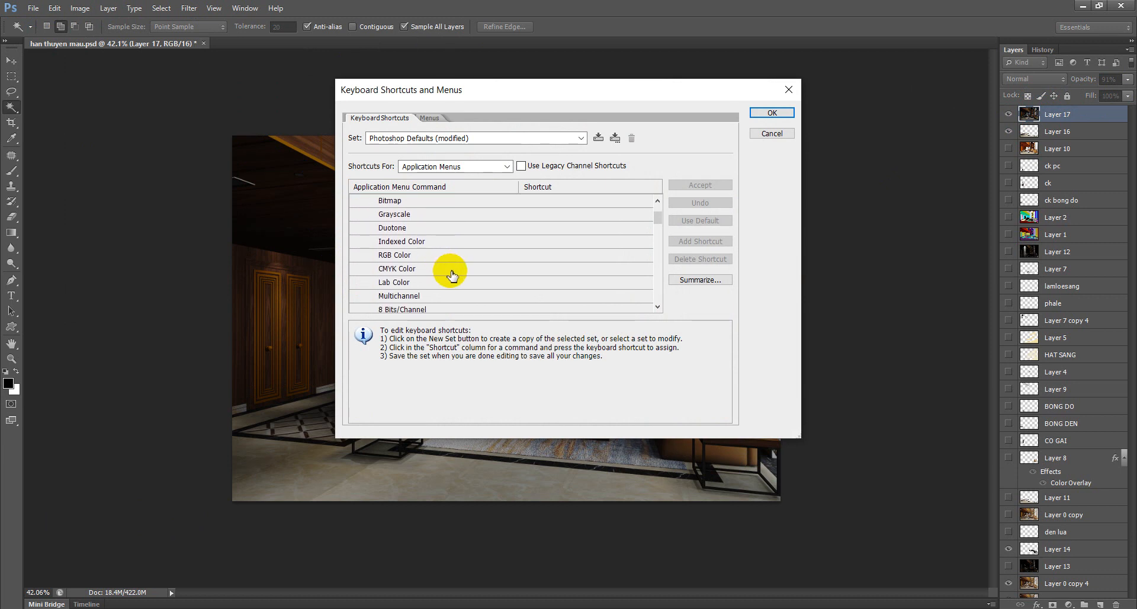
{"action": "scroll", "coordinate": [452, 276], "scroll_direction": "down", "scroll_amount": 1}
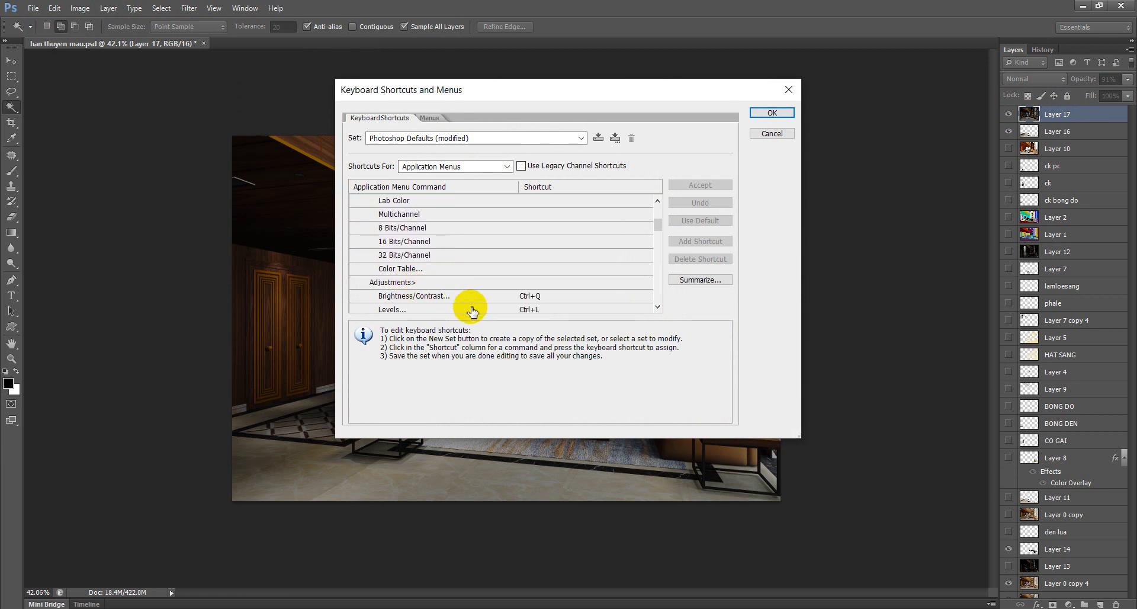
{"action": "left_click", "coordinate": [529, 299]}
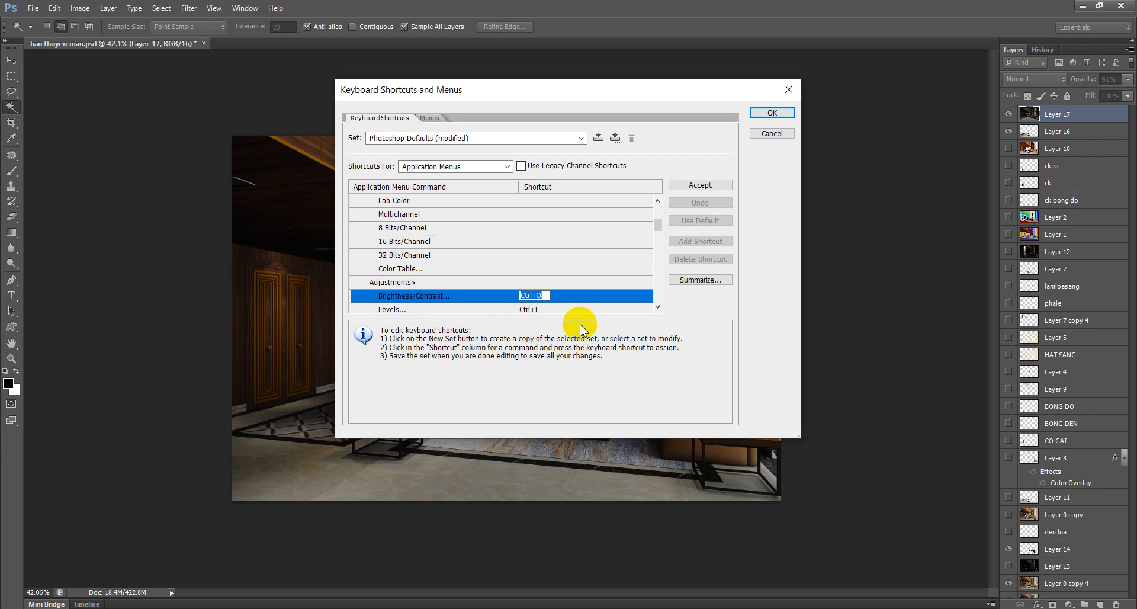
{"action": "key", "text": "ctrl+grave"}
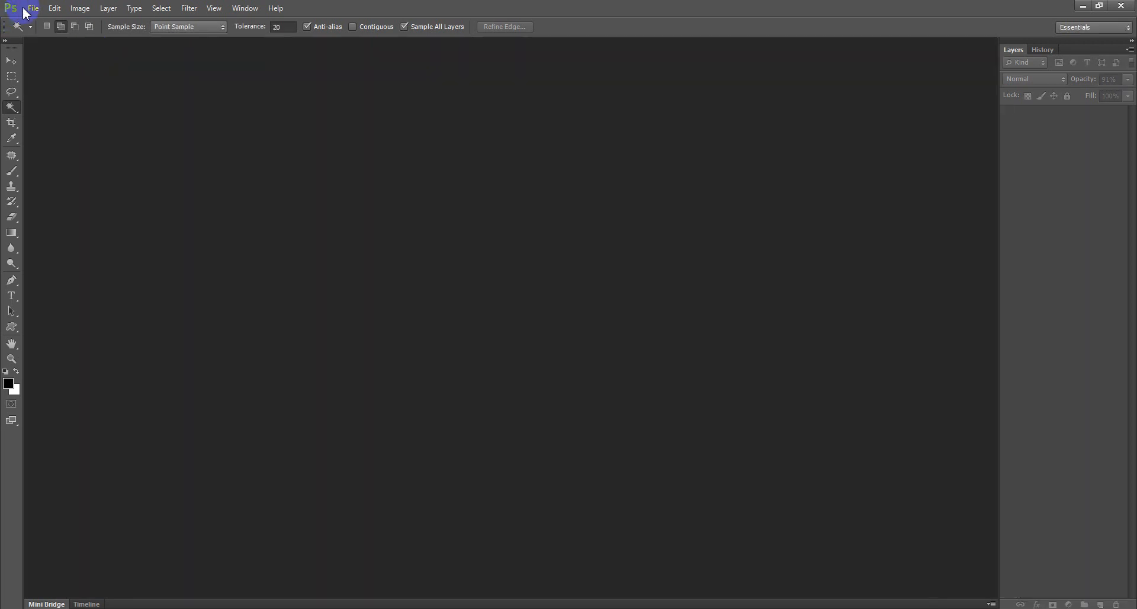
Start Load Files into Stack and browse to the pc 1 folder inside DAY PSD
{"action": "left_click", "coordinate": [33, 7]}
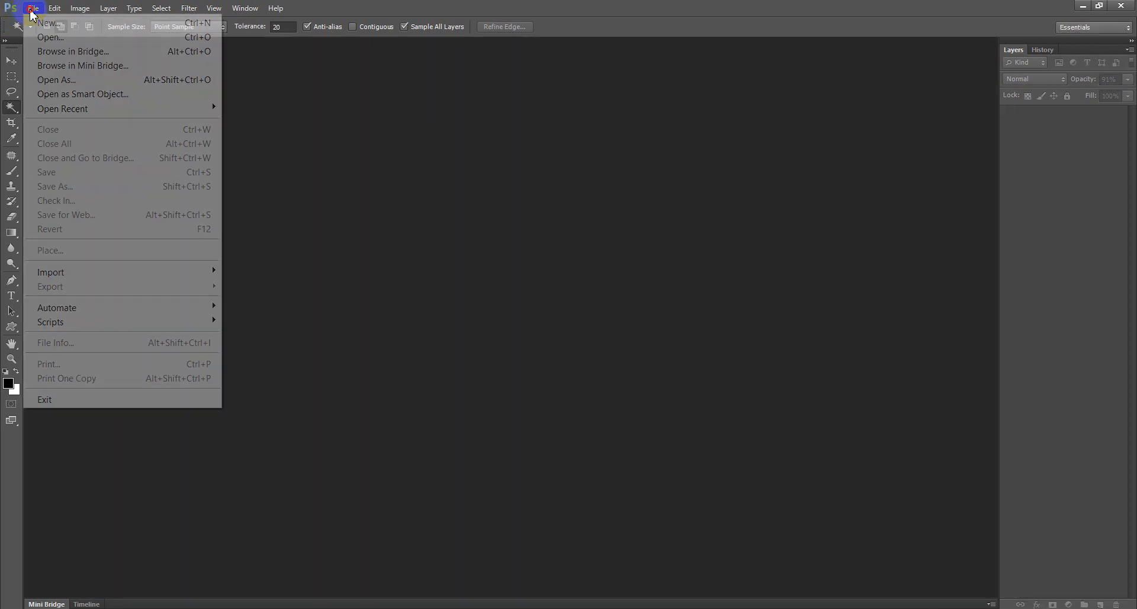
{"action": "mouse_move", "coordinate": [71, 322]}
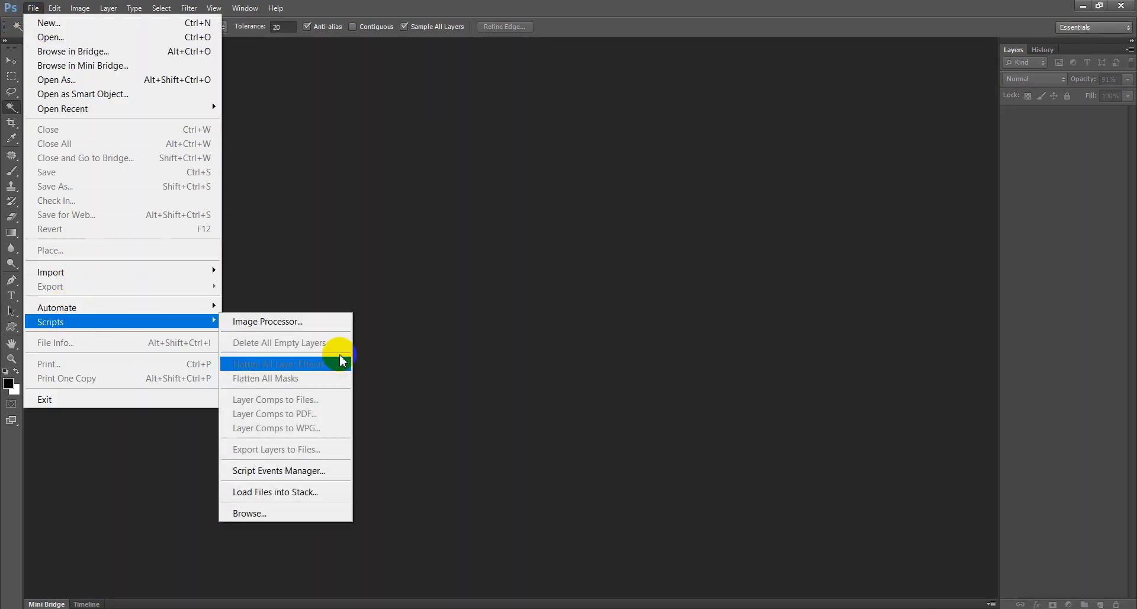
{"action": "left_click", "coordinate": [261, 493]}
{"action": "left_click", "coordinate": [611, 289]}
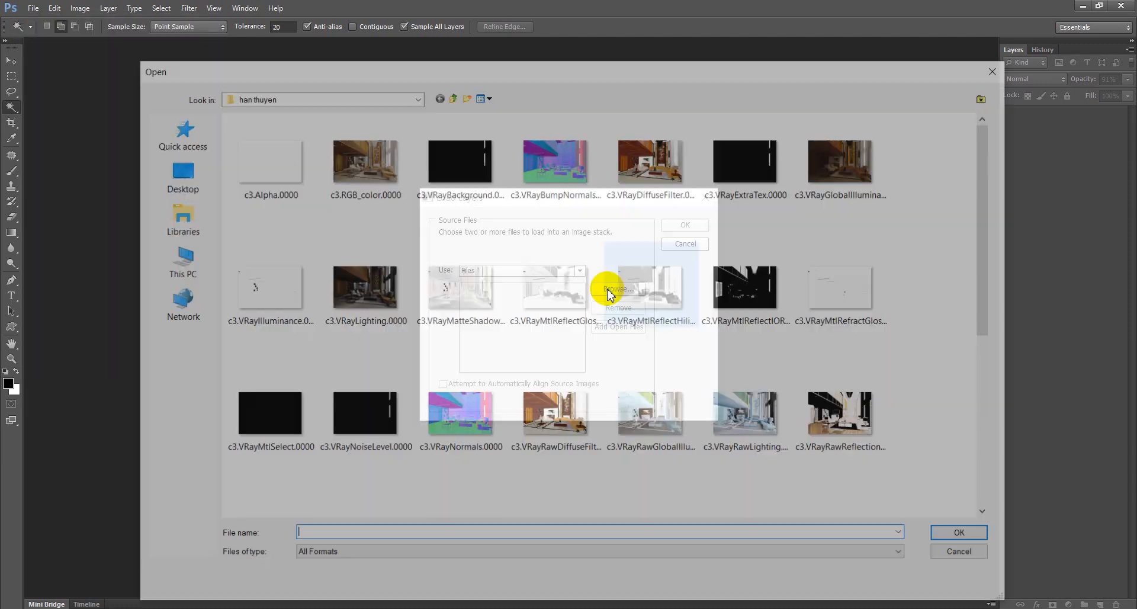
{"action": "left_click", "coordinate": [284, 99]}
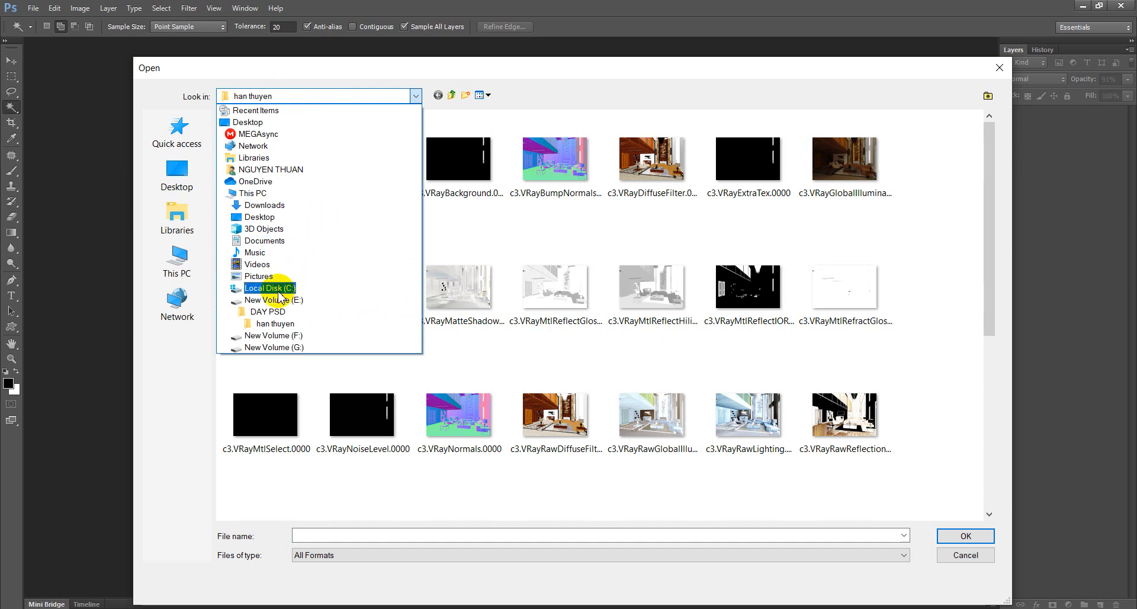
{"action": "left_click", "coordinate": [266, 311]}
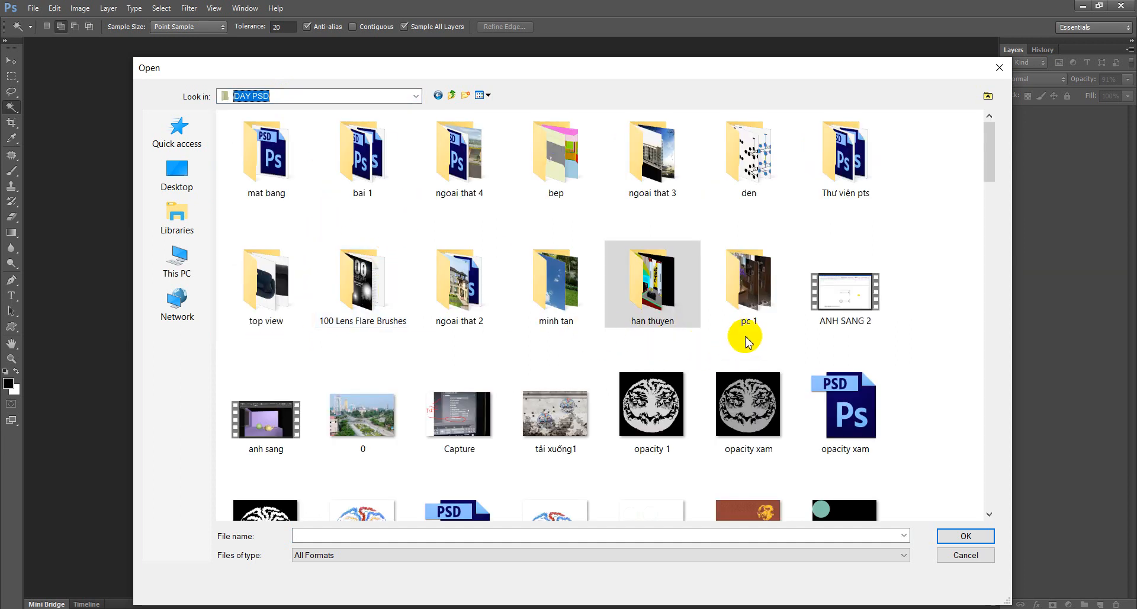
{"action": "double_click", "coordinate": [727, 282]}
Load tex.RGB_color.0000.png, tex.VRayDiffuseFilter.0000.png, tex.VRayRenderID.0000.png and tex.VRayWireColor.0000.png as stacked layers of a new document
{"action": "left_click", "coordinate": [284, 183]}
{"action": "left_click", "coordinate": [554, 184], "text": "ctrl"}
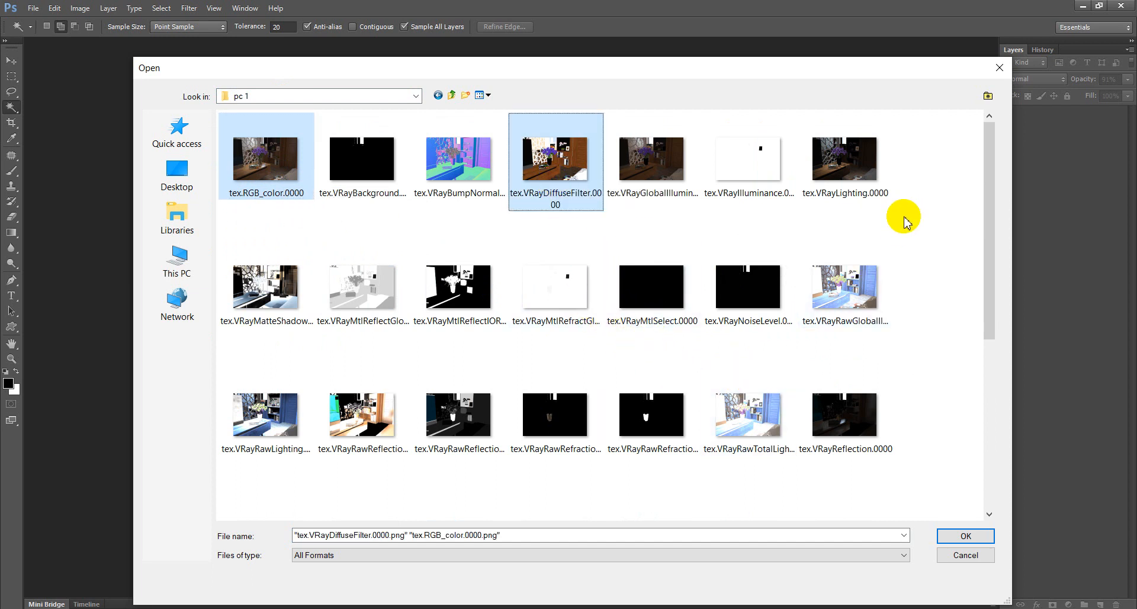
{"action": "left_click", "coordinate": [823, 190], "text": "ctrl"}
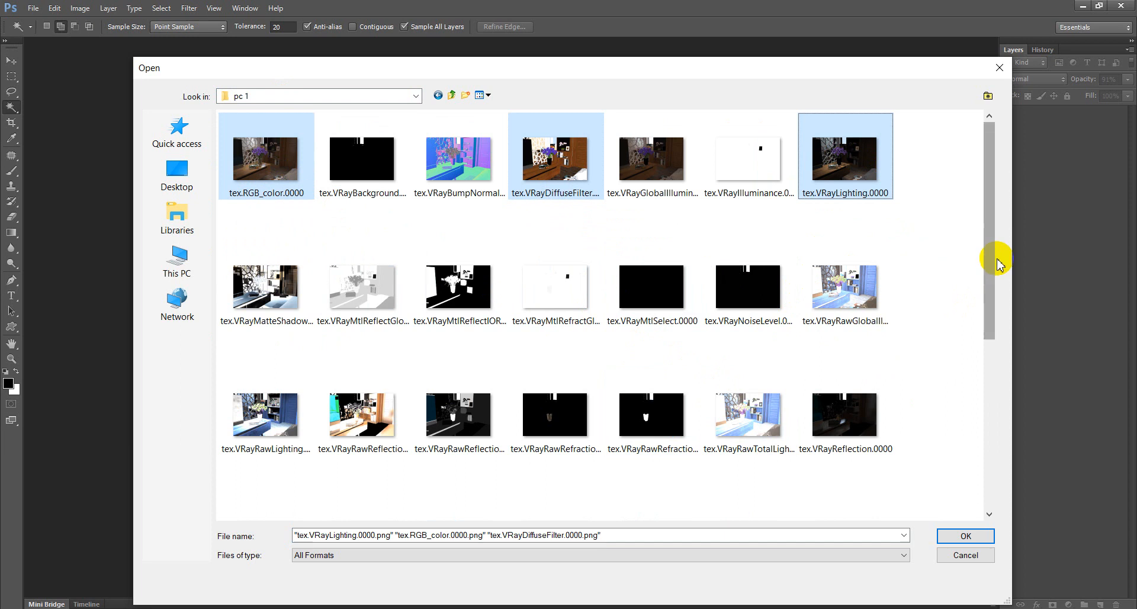
{"action": "left_click", "coordinate": [839, 156], "text": "ctrl"}
{"action": "left_click", "coordinate": [846, 163], "text": "ctrl"}
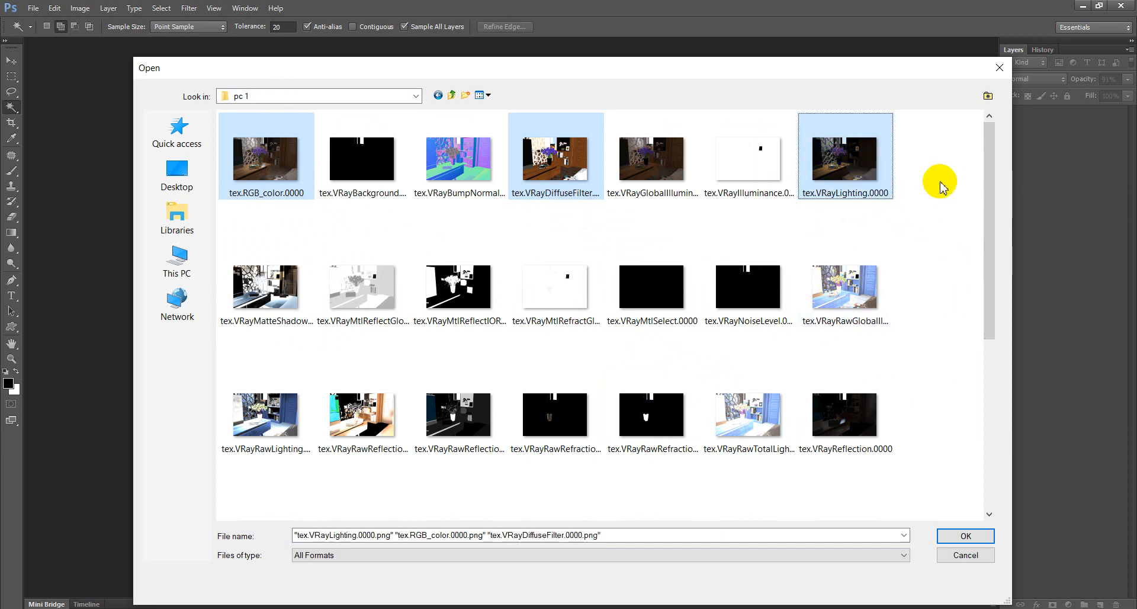
{"action": "left_click", "coordinate": [833, 152], "text": "ctrl"}
{"action": "left_click_drag", "start_coordinate": [993, 207], "coordinate": [989, 402]}
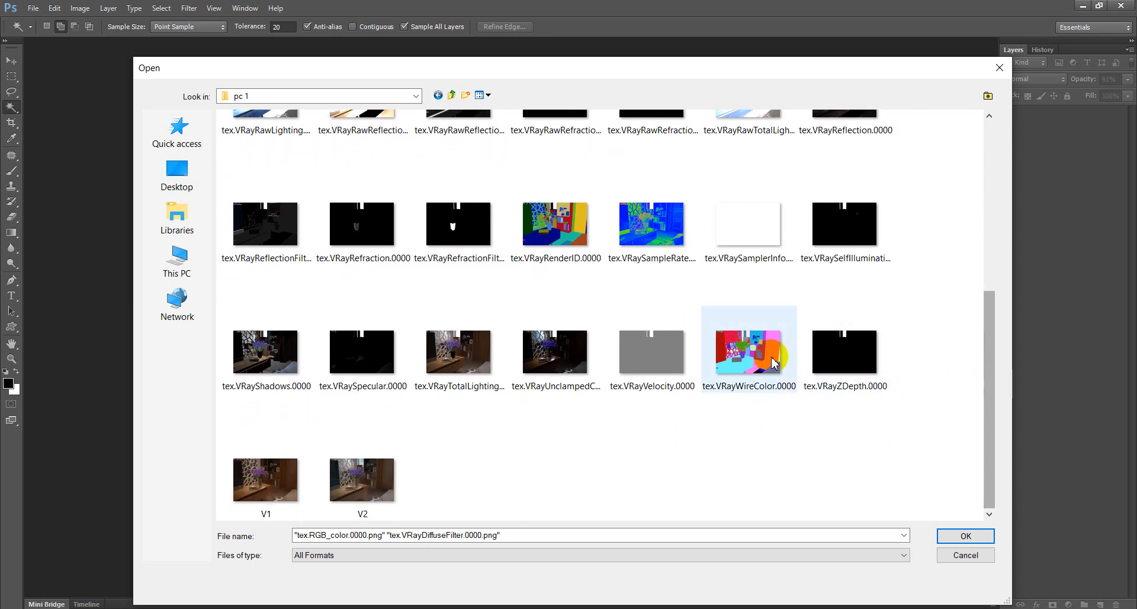
{"action": "left_click", "coordinate": [747, 351], "text": "ctrl"}
{"action": "left_click", "coordinate": [548, 222], "text": "ctrl"}
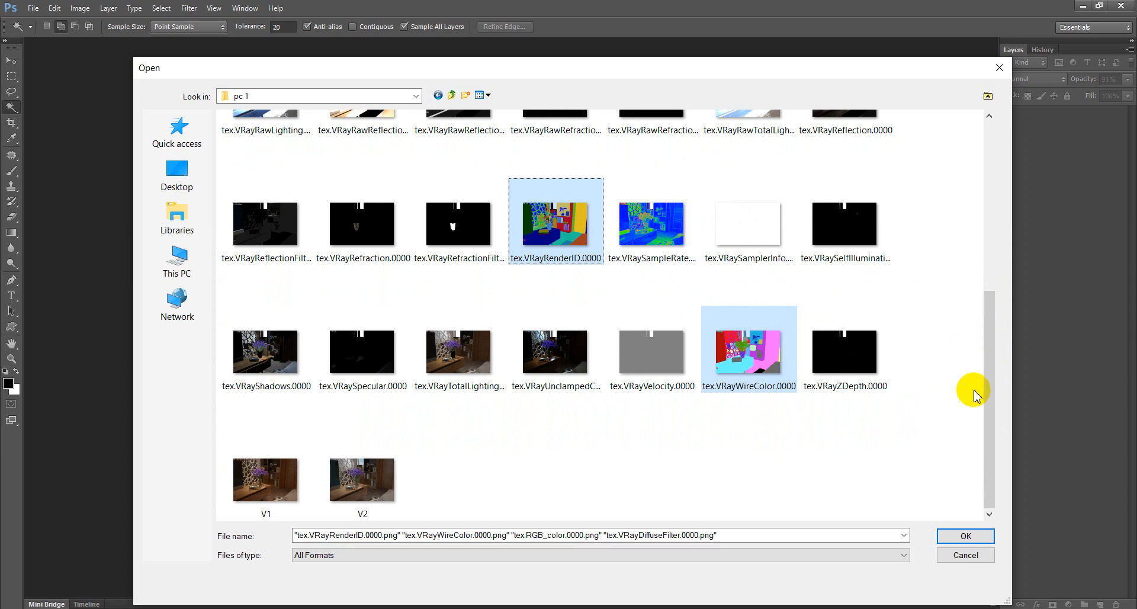
{"action": "left_click", "coordinate": [965, 535]}
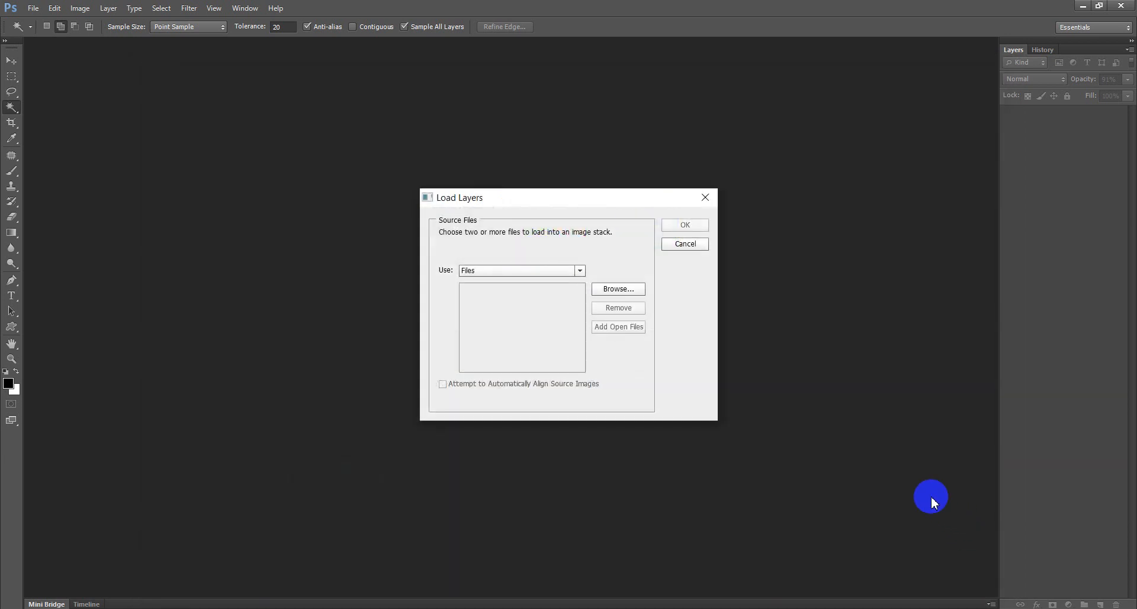
{"action": "left_click", "coordinate": [701, 230]}
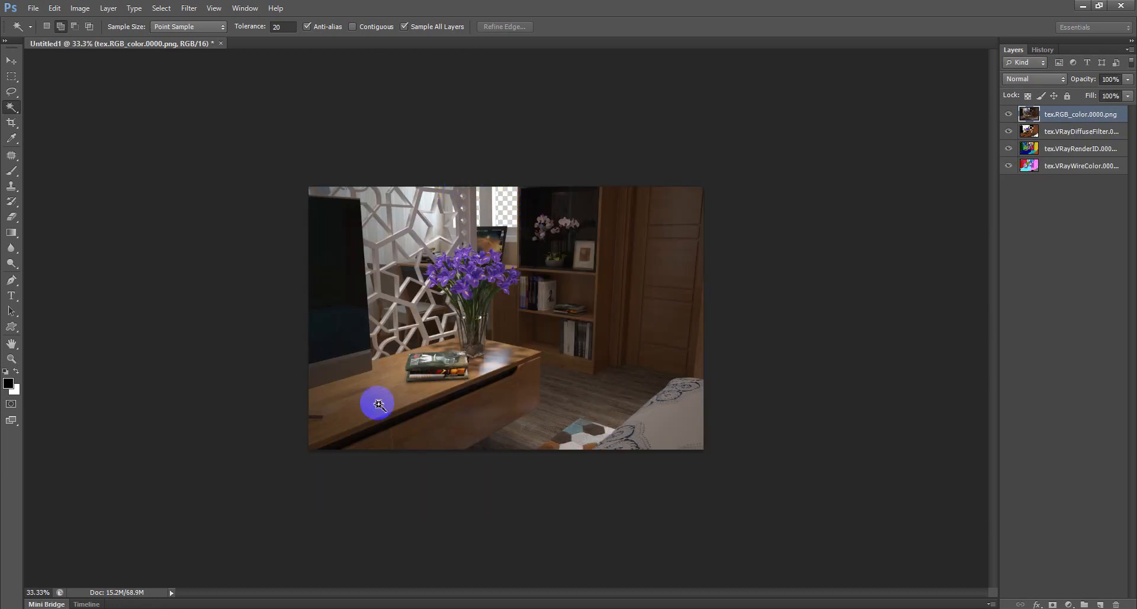
Move the VRayRenderID and VRayWireColor layers above the tex.RGB_color.0000.png layer, with VRayRenderID on top
{"action": "scroll", "coordinate": [404, 231], "scroll_direction": "up", "scroll_amount": 5}
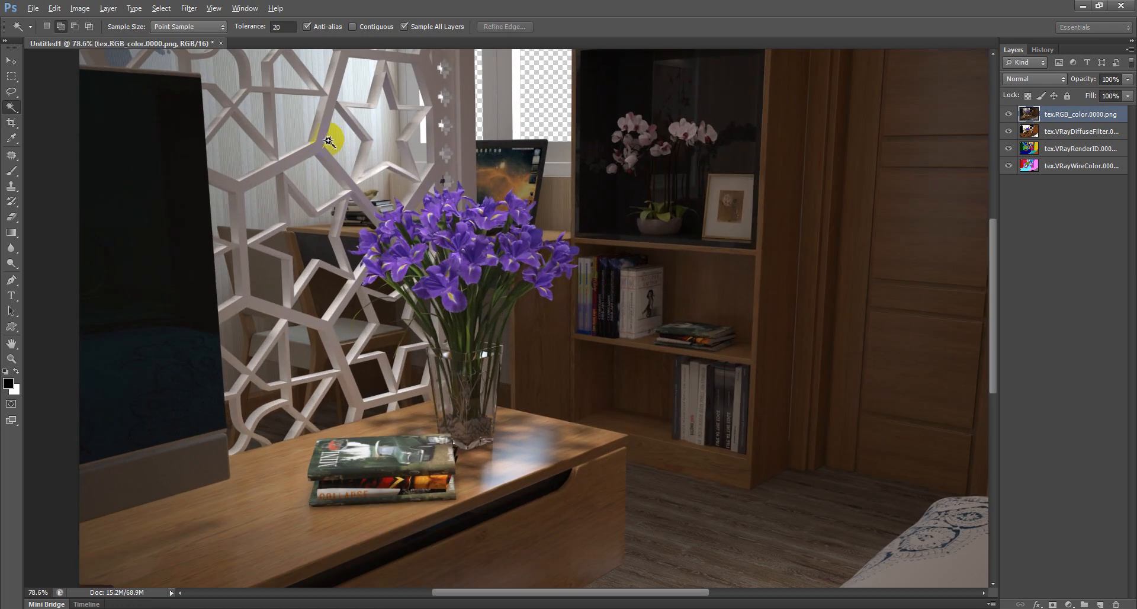
{"action": "left_click_drag", "start_coordinate": [1049, 148], "coordinate": [1057, 113]}
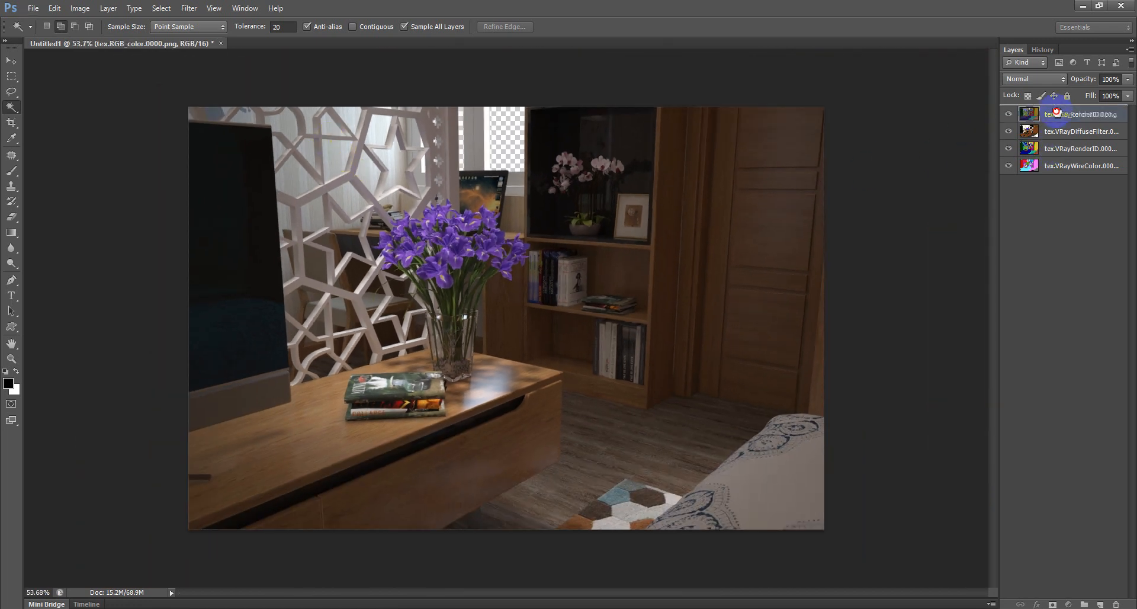
{"action": "left_click_drag", "start_coordinate": [1057, 165], "coordinate": [1052, 111]}
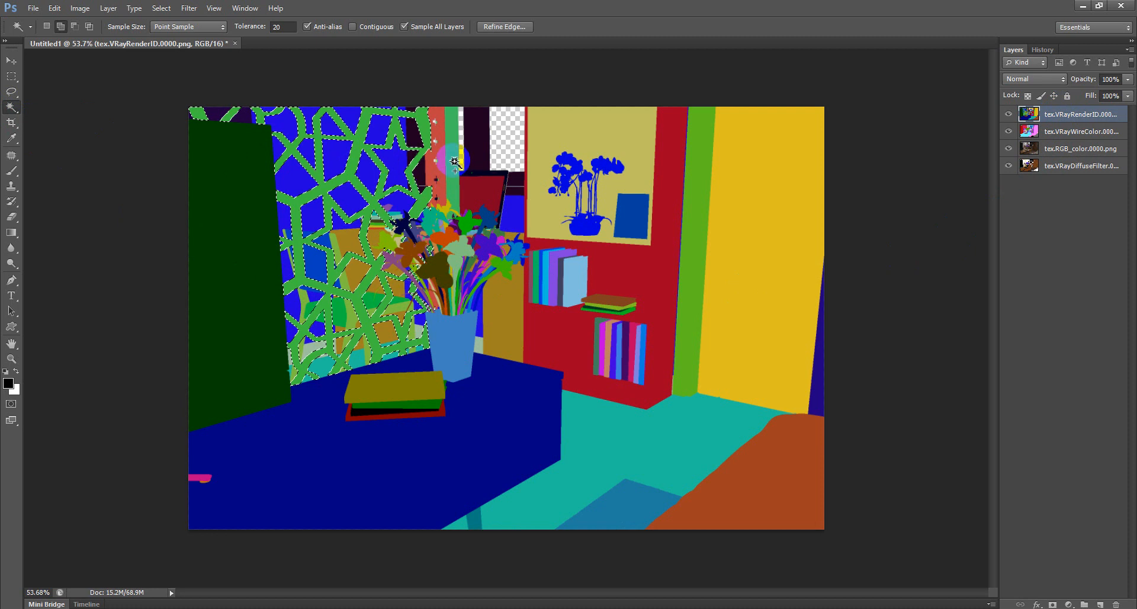
Select the lattice partition and its post by their ID colours with the Magic Wand on the VRayRenderID layer
{"action": "scroll", "coordinate": [436, 266], "scroll_direction": "up", "scroll_amount": 3}
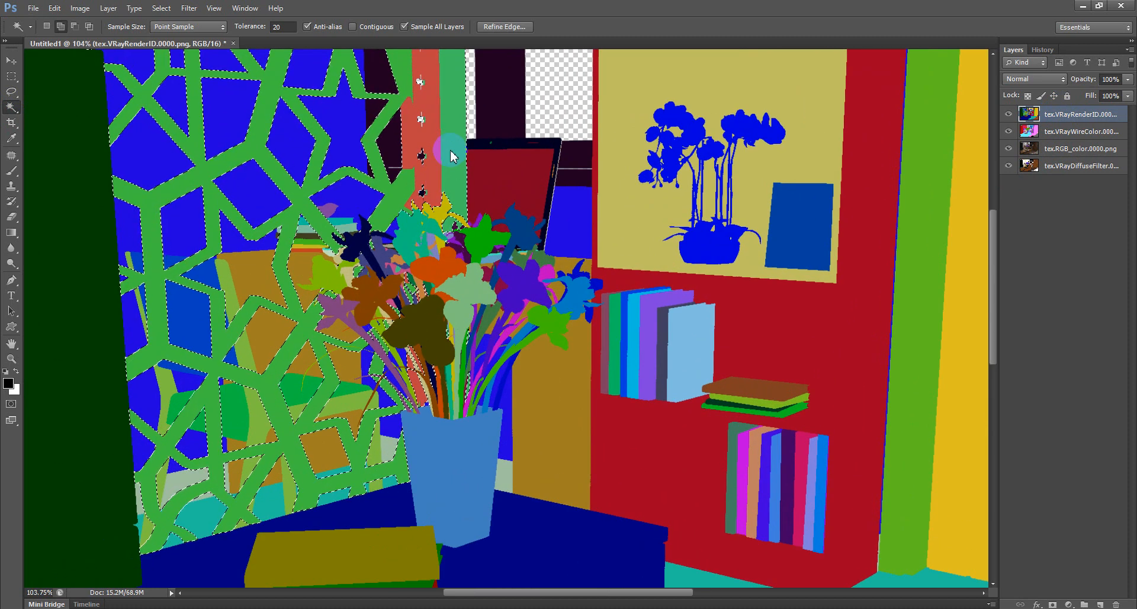
{"action": "scroll", "coordinate": [450, 155], "scroll_direction": "down", "scroll_amount": 5}
{"action": "scroll", "coordinate": [300, 138], "scroll_direction": "up", "scroll_amount": 3}
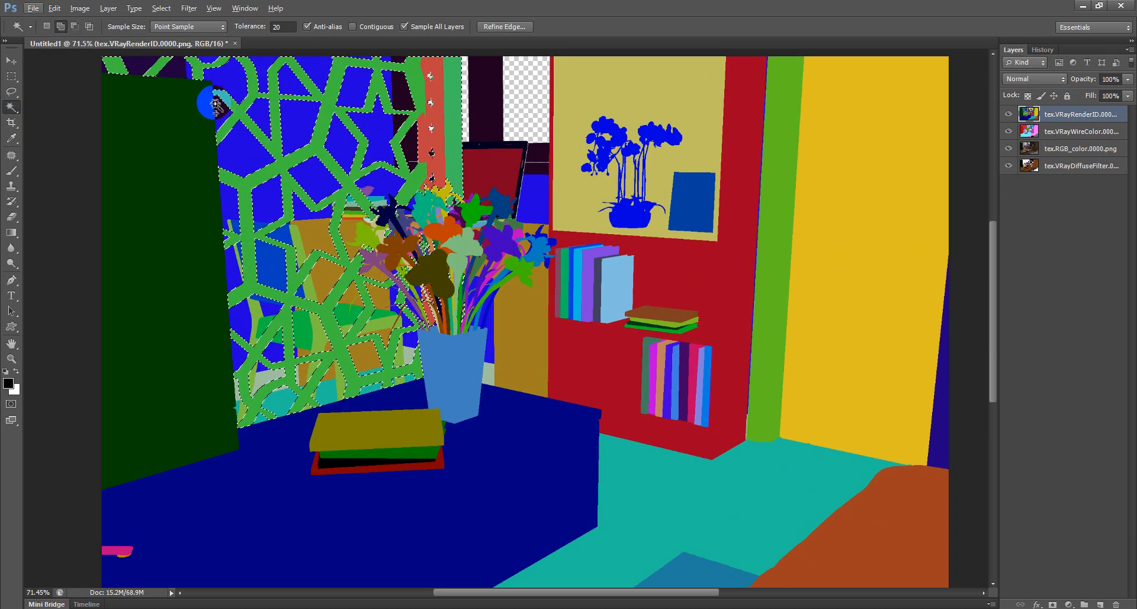
{"action": "scroll", "coordinate": [643, 329], "scroll_direction": "down", "scroll_amount": 1}
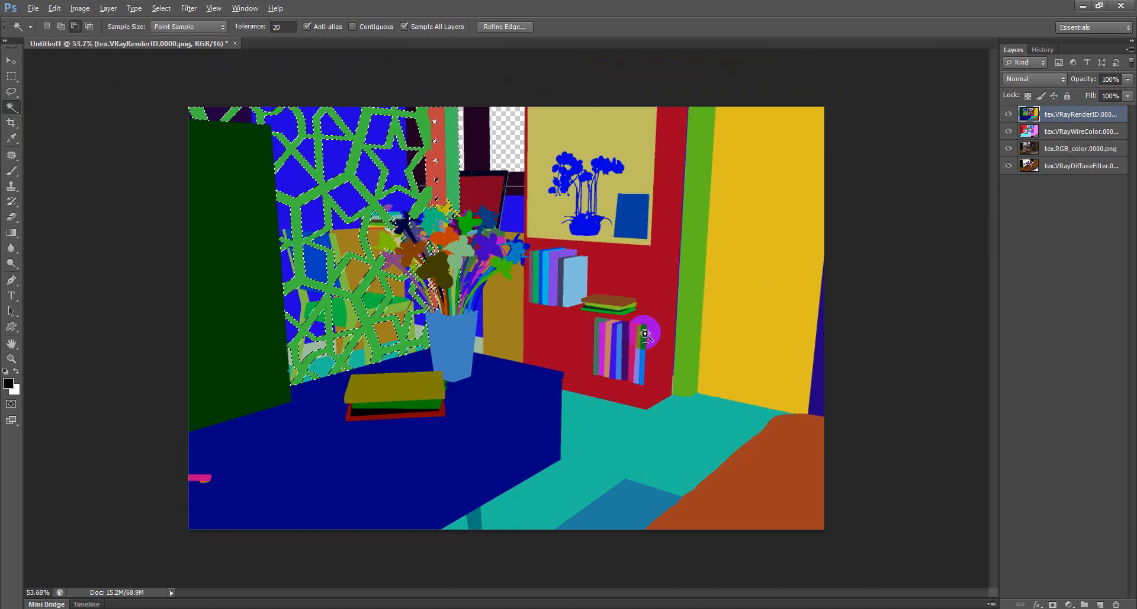
Copy the selected partition from tex.RGB_color.0000.png to a new layer and hide the VRayRenderID and VRayWireColor layers
{"action": "left_click", "coordinate": [1071, 150]}
{"action": "left_click", "coordinate": [874, 346]}
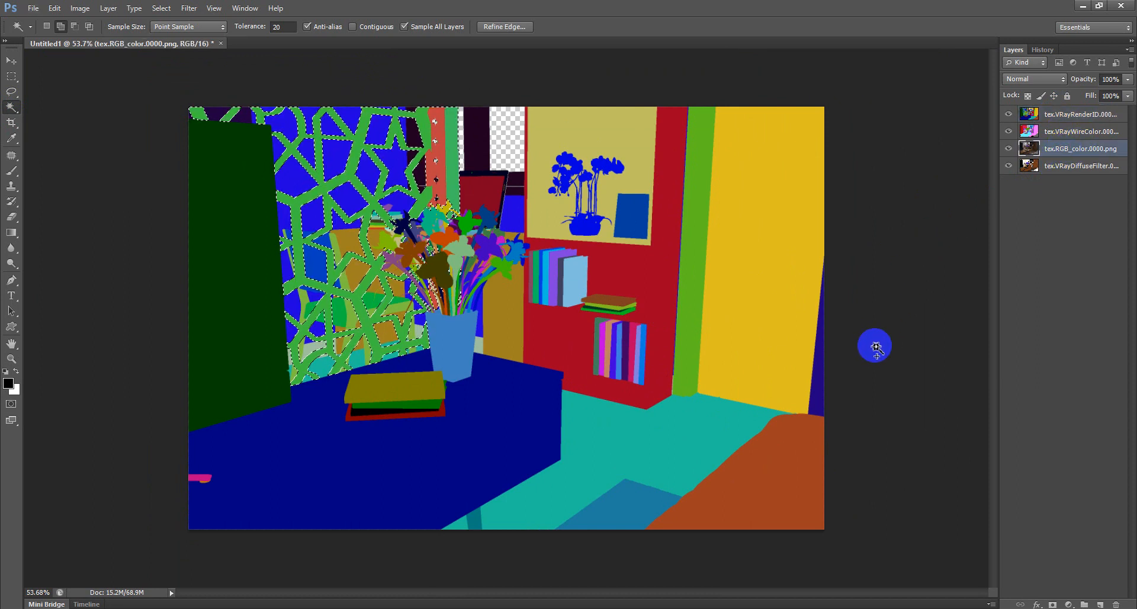
{"action": "key", "text": "ctrl+j"}
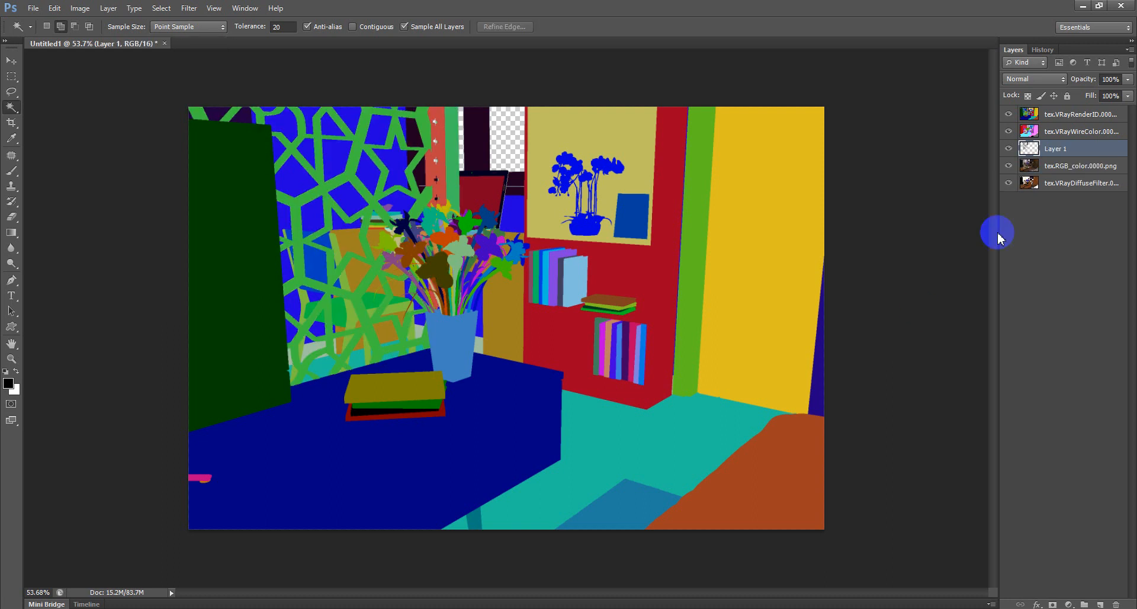
{"action": "left_click", "coordinate": [1008, 131]}
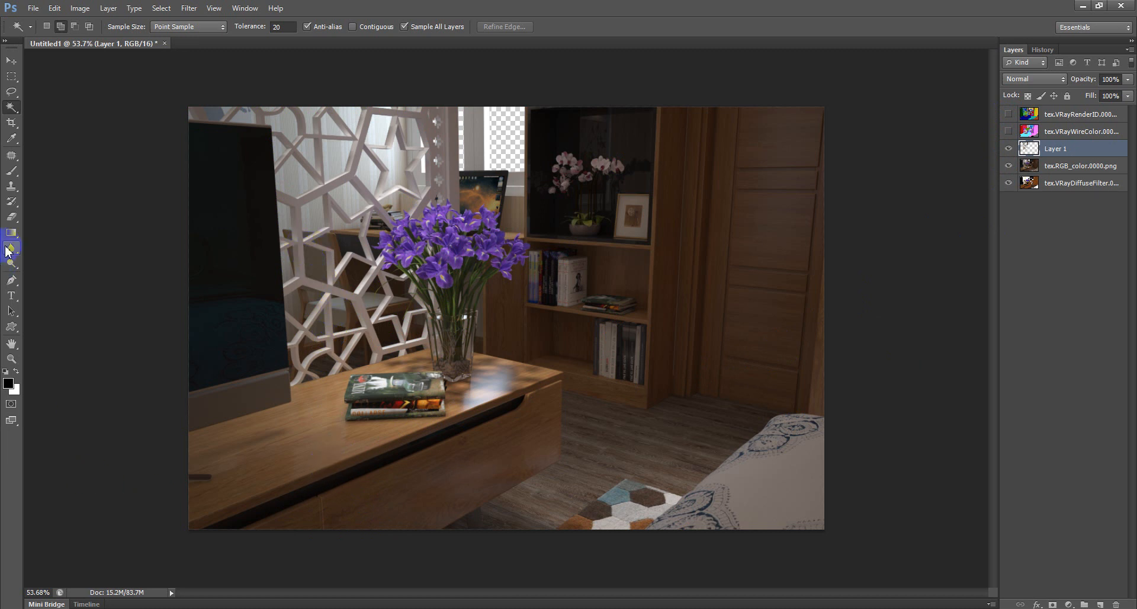
Add a Color Overlay to the copied partition layer, using the brown #60442d sampled from the desk's wood front
{"action": "left_click", "coordinate": [12, 140]}
{"action": "left_click", "coordinate": [666, 222]}
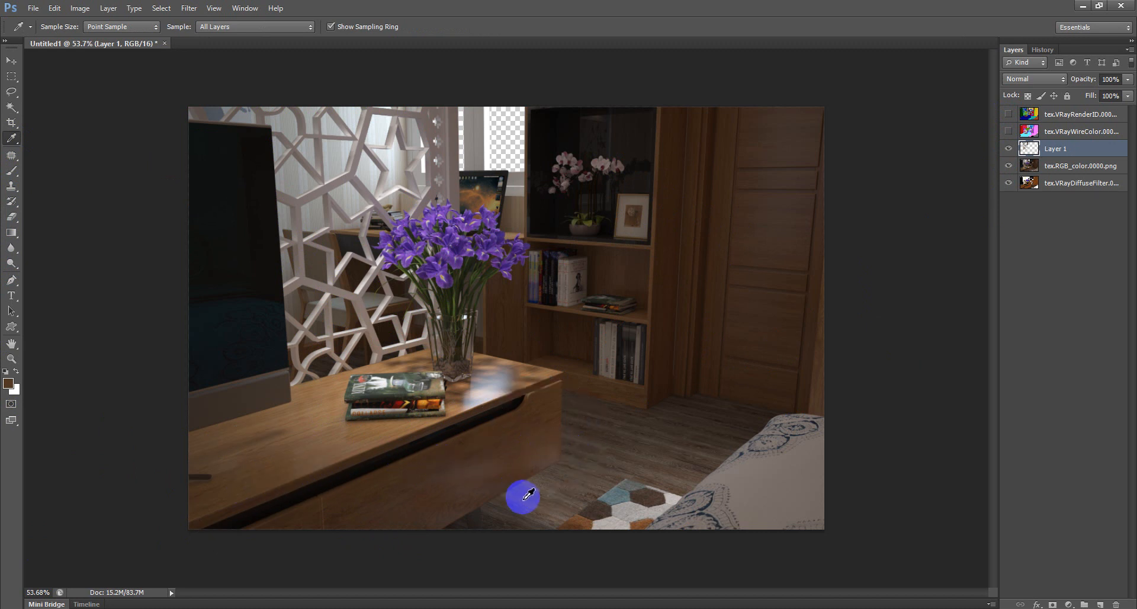
{"action": "right_click", "coordinate": [1071, 152]}
{"action": "left_click", "coordinate": [973, 157]}
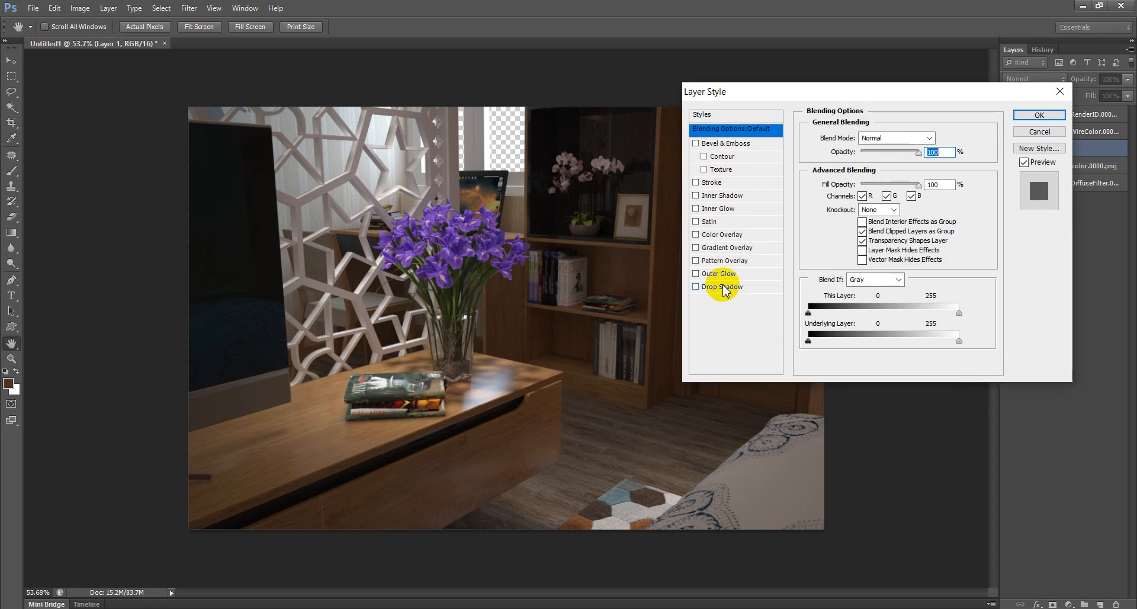
{"action": "left_click", "coordinate": [732, 237]}
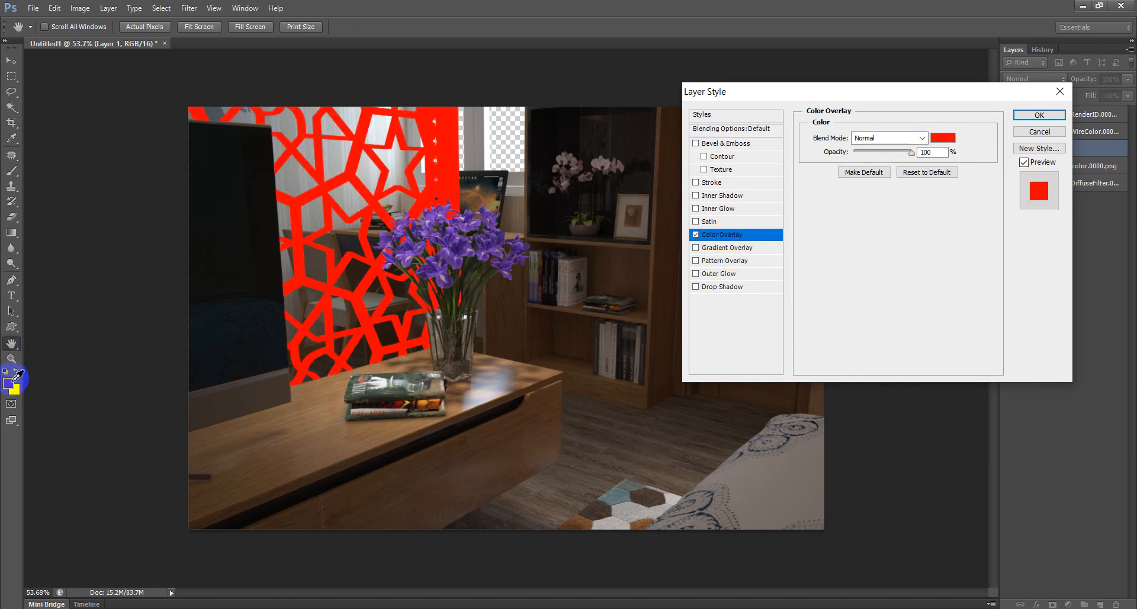
{"action": "left_click", "coordinate": [943, 138]}
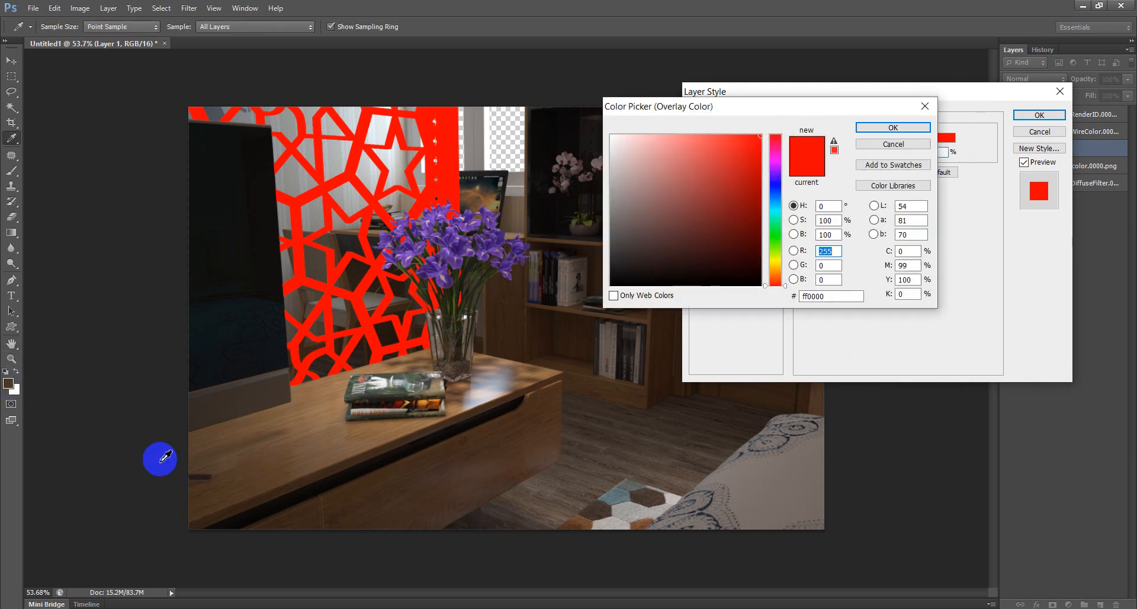
{"action": "left_click", "coordinate": [283, 462]}
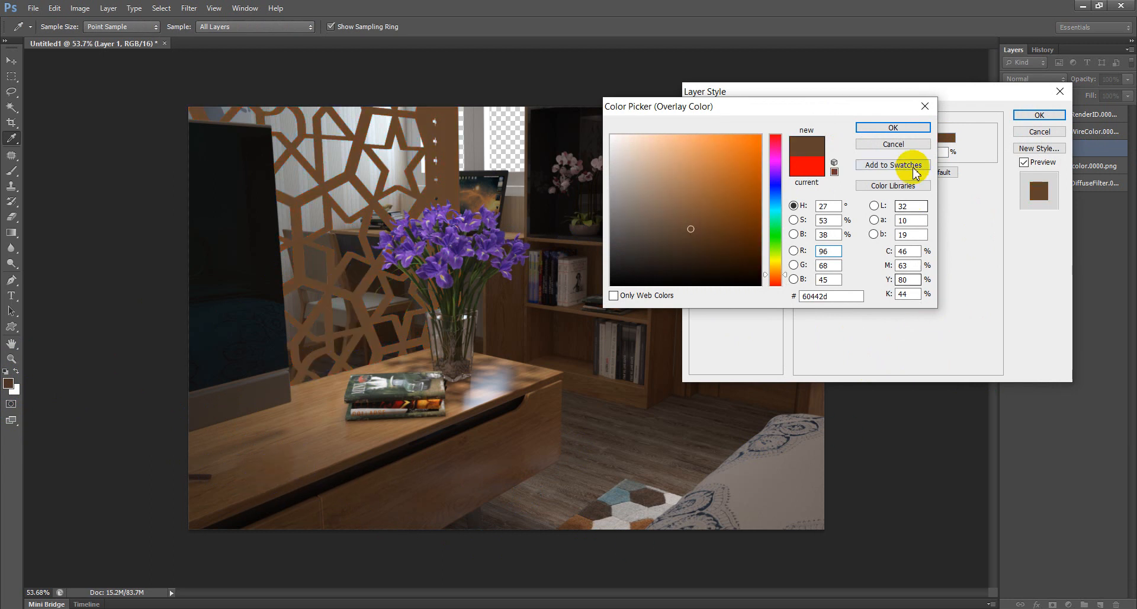
{"action": "left_click", "coordinate": [893, 127]}
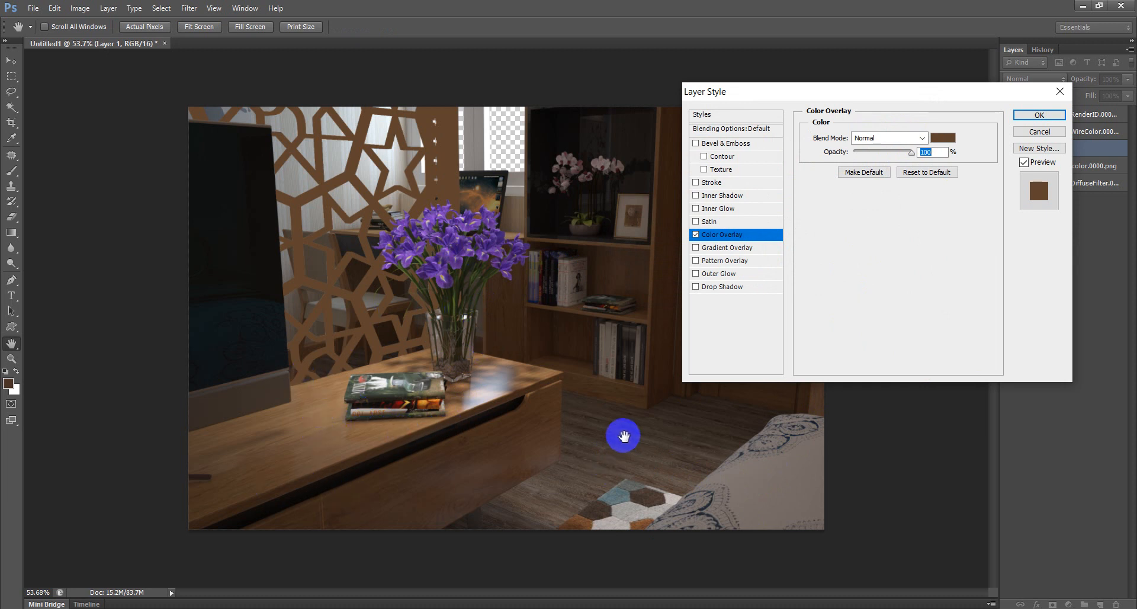
Set the Color Overlay's blend mode to Overlay and apply the layer style to the partition
{"action": "left_click", "coordinate": [919, 138]}
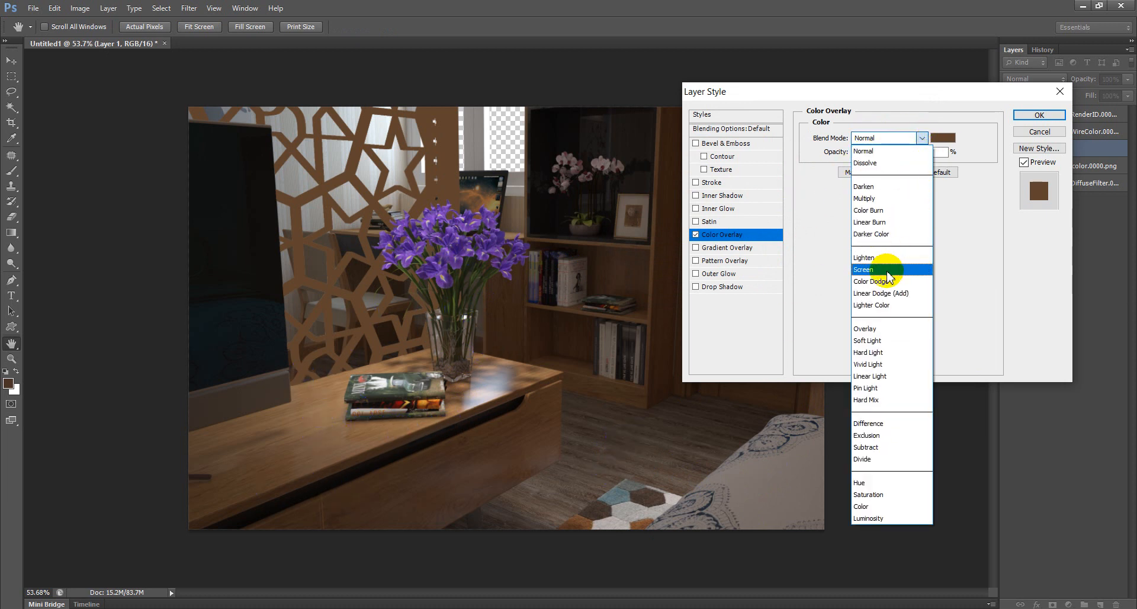
{"action": "left_click", "coordinate": [873, 330]}
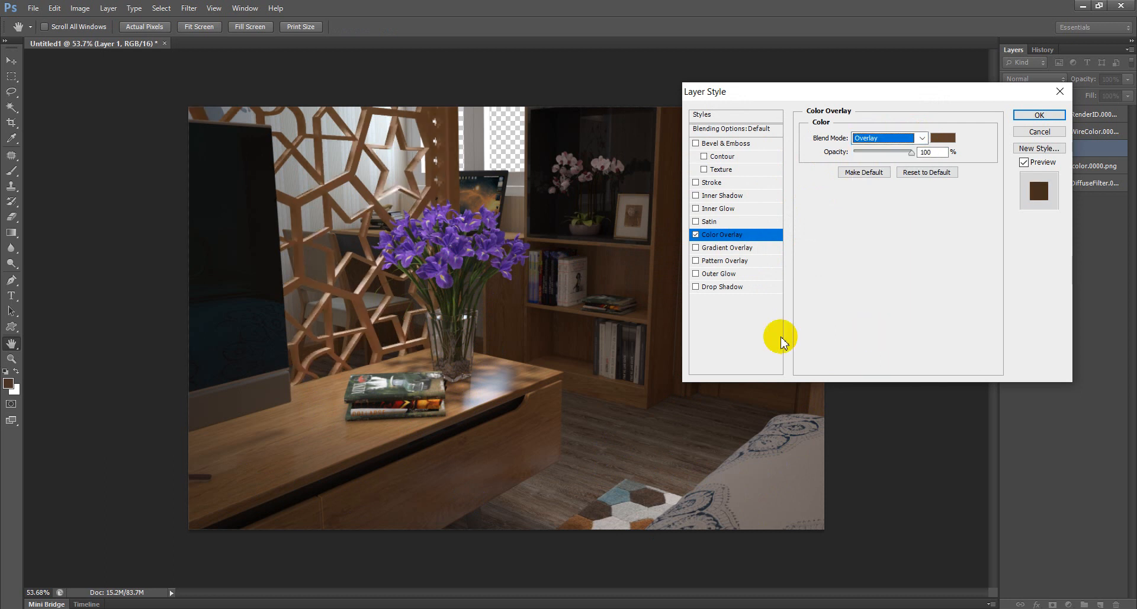
{"action": "left_click", "coordinate": [1040, 115]}
{"action": "scroll", "coordinate": [515, 299], "scroll_direction": "down", "scroll_amount": 2}
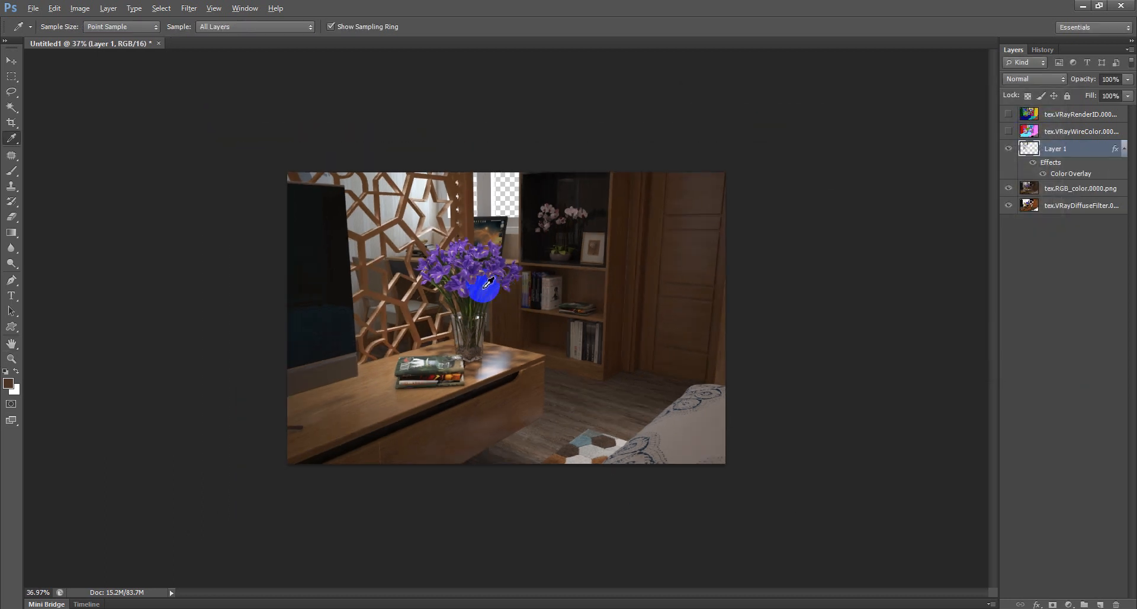
{"action": "scroll", "coordinate": [420, 230], "scroll_direction": "up", "scroll_amount": 3}
{"action": "scroll", "coordinate": [436, 253], "scroll_direction": "down", "scroll_amount": 2}
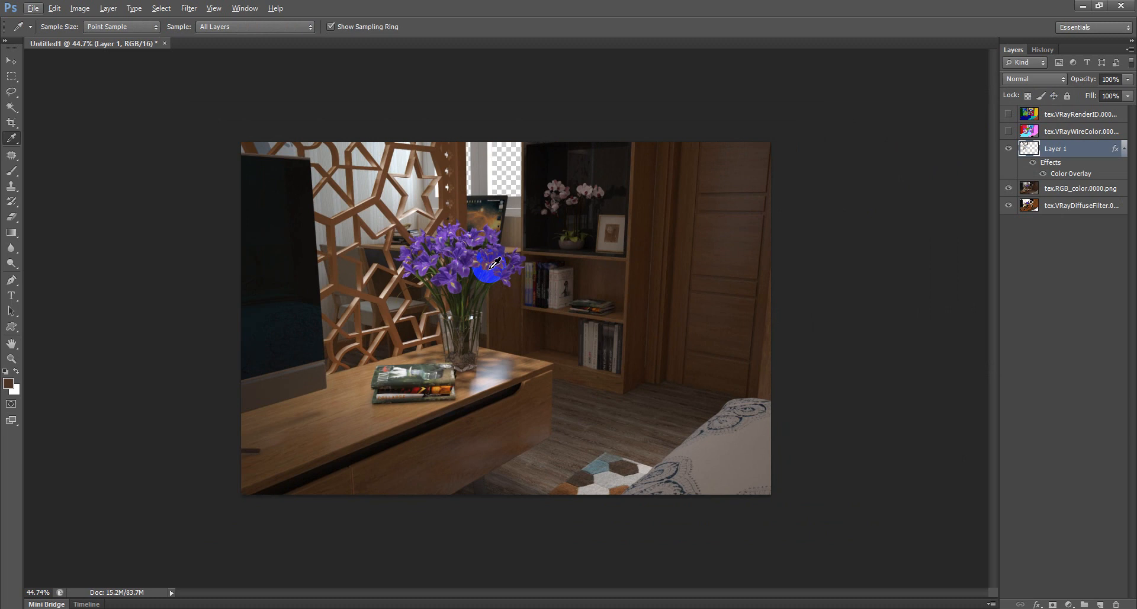
Move the VRayDiffuseFilter layer to the top of the layer stack and hide it
{"action": "scroll", "coordinate": [490, 273], "scroll_direction": "up", "scroll_amount": 2}
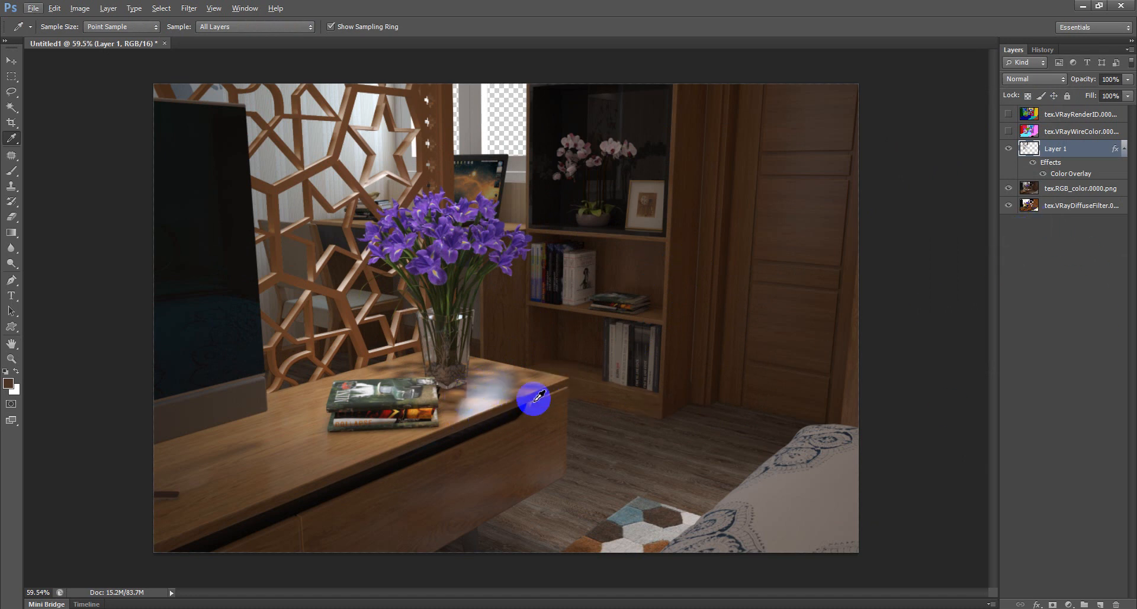
{"action": "left_click_drag", "start_coordinate": [1057, 206], "coordinate": [1045, 115]}
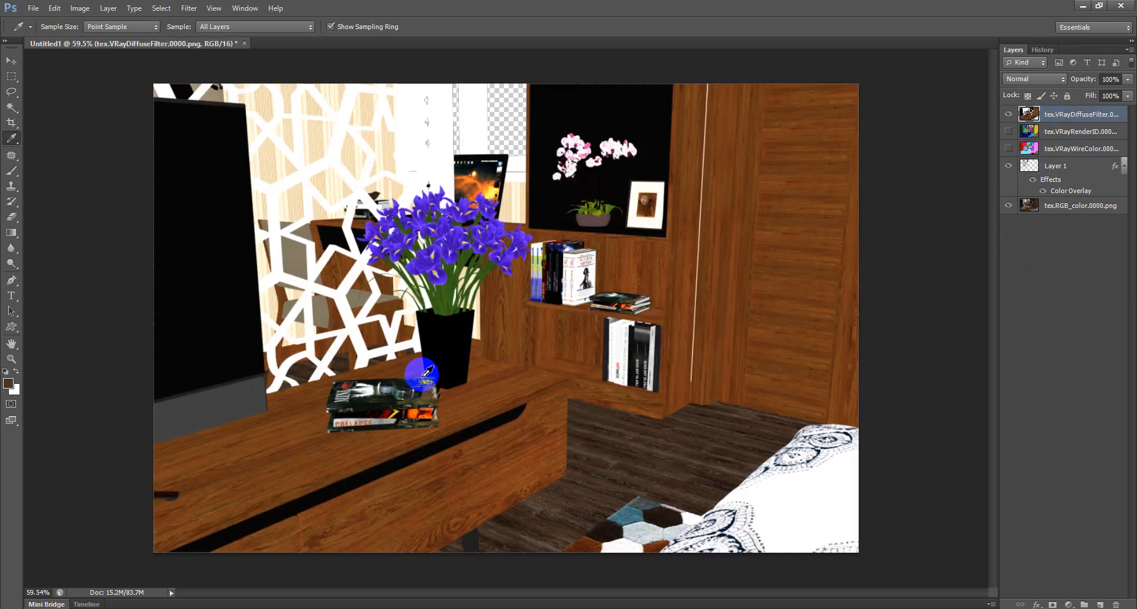
{"action": "left_click", "coordinate": [1010, 115]}
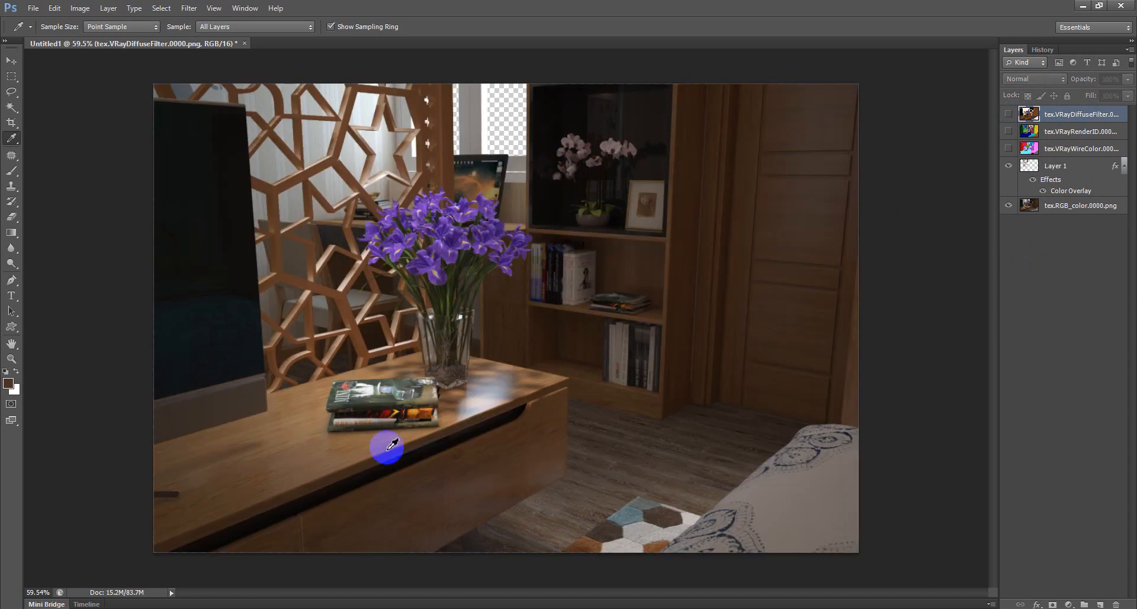
Outline the bright reflection on the desktop beside the vase with the Lasso tool
{"action": "left_click", "coordinate": [11, 93]}
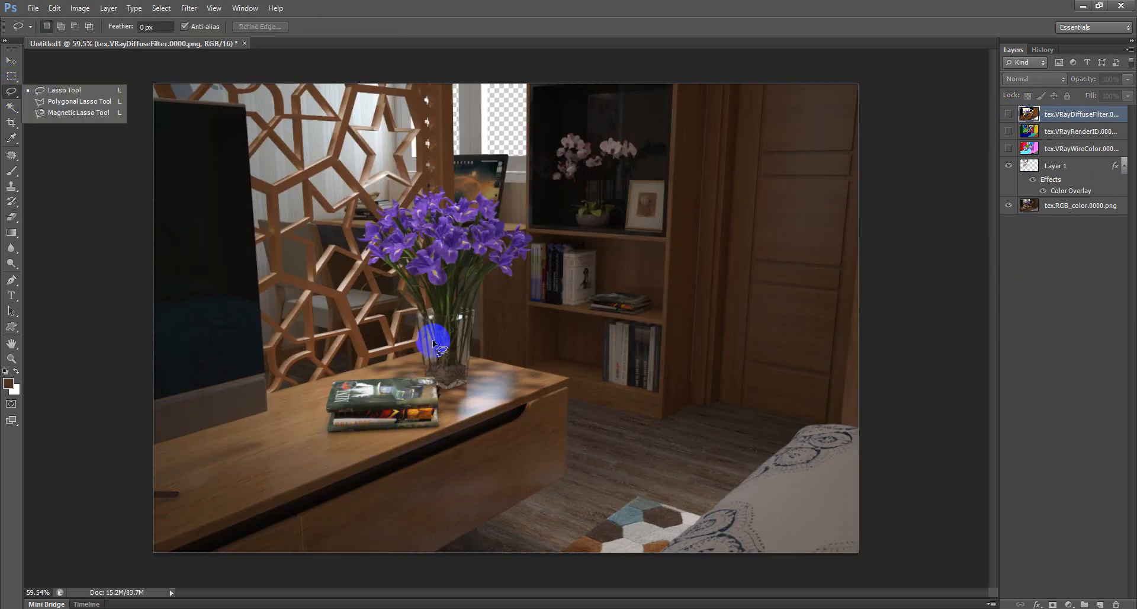
{"action": "left_click", "coordinate": [462, 412]}
{"action": "left_click_drag", "start_coordinate": [470, 385], "coordinate": [485, 378]}
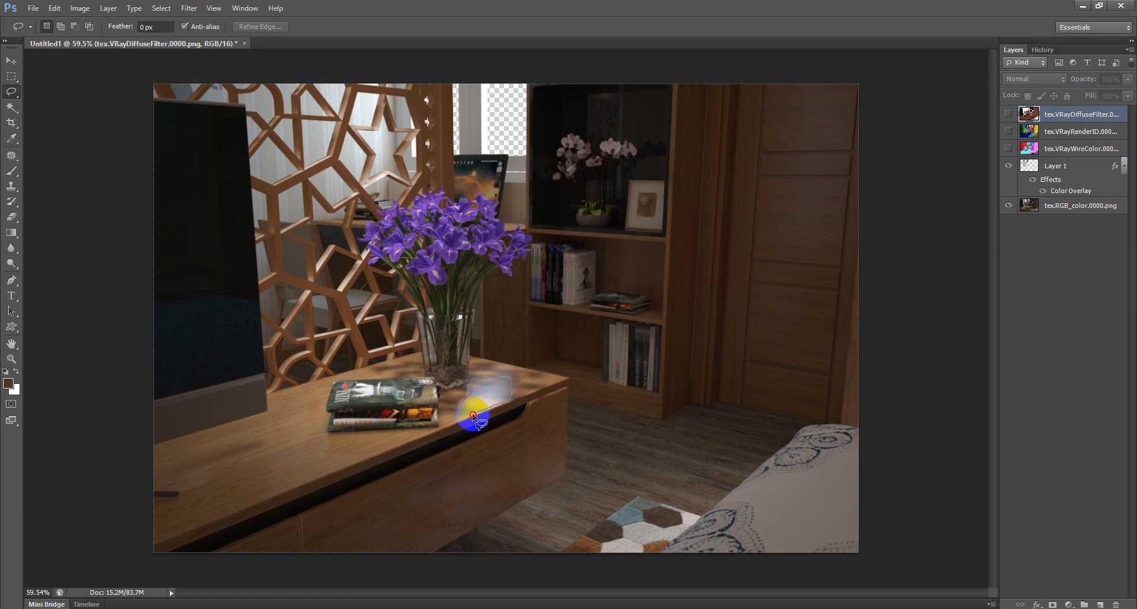
{"action": "left_click", "coordinate": [516, 460]}
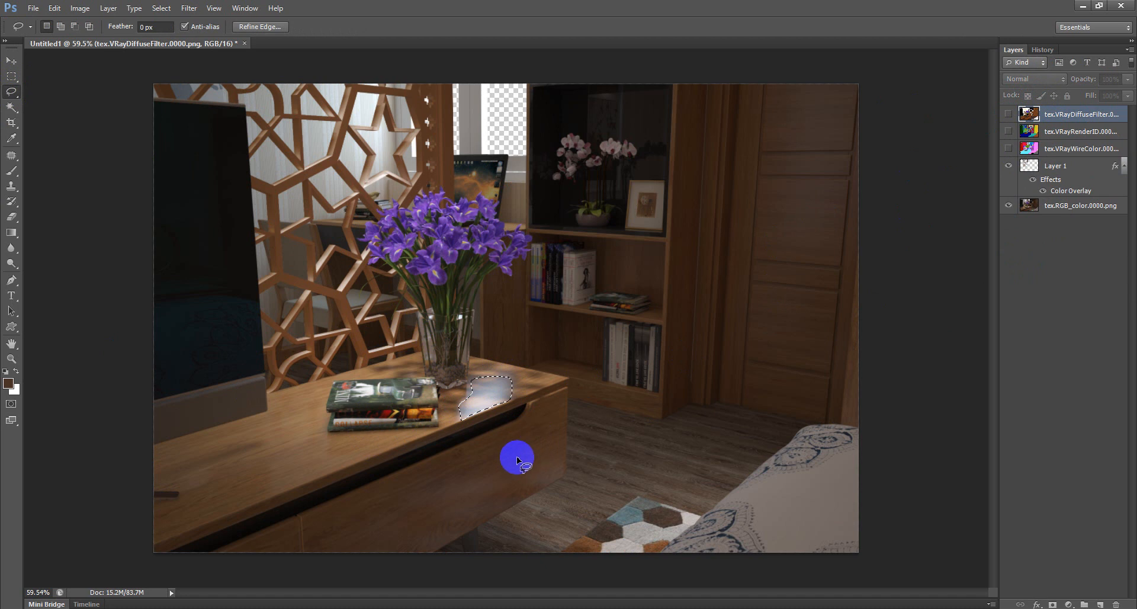
{"action": "left_click_drag", "start_coordinate": [520, 464], "coordinate": [520, 415]}
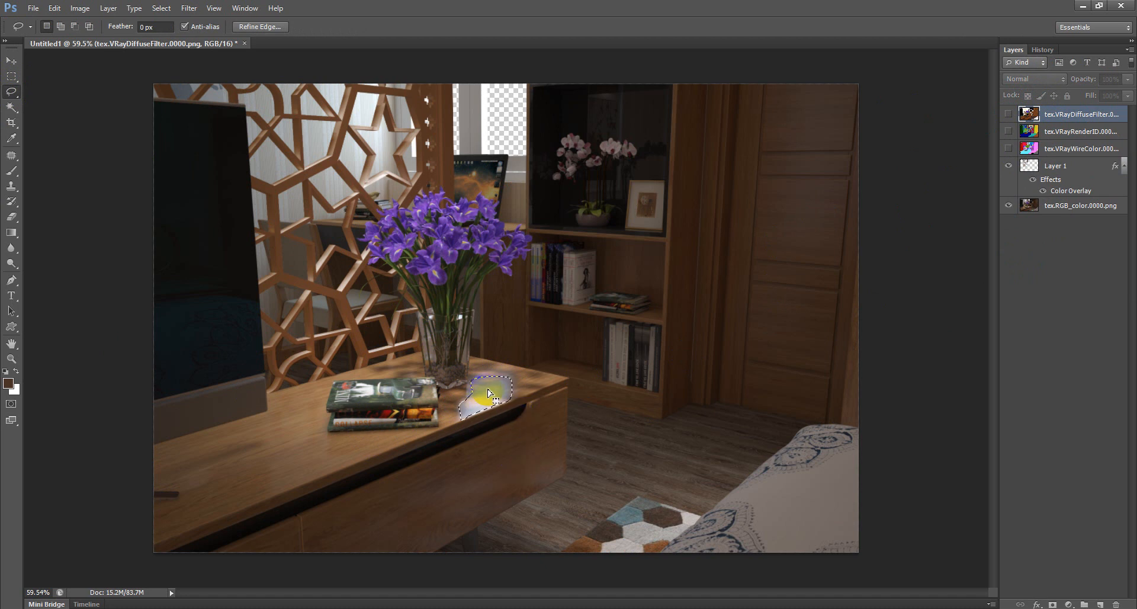
Feather the selection around the desktop reflection by 20 pixels
{"action": "right_click", "coordinate": [489, 393]}
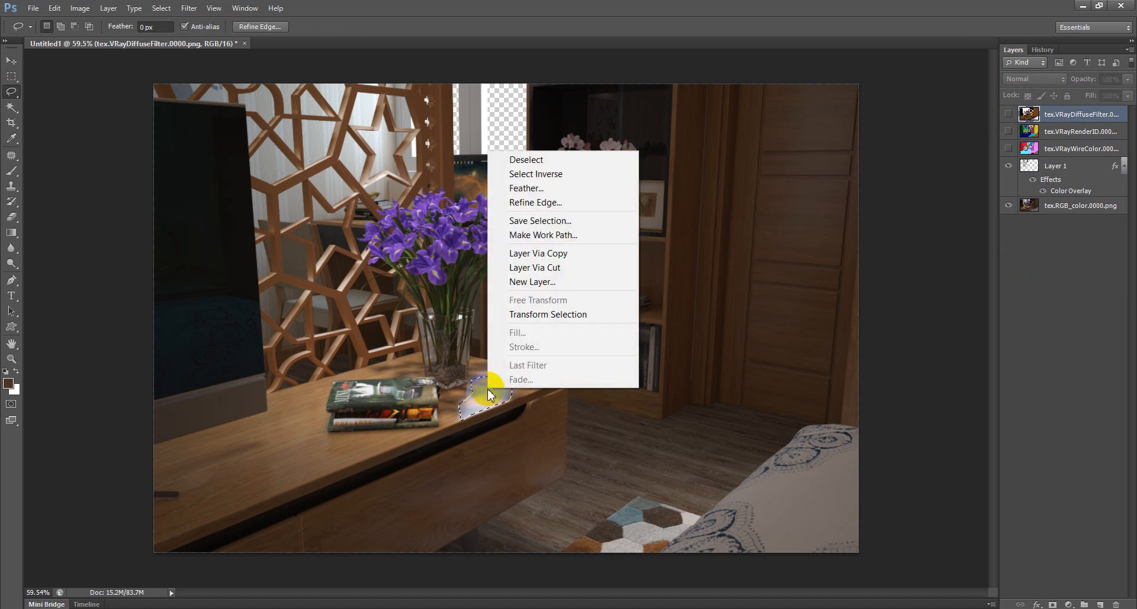
{"action": "left_click", "coordinate": [530, 194]}
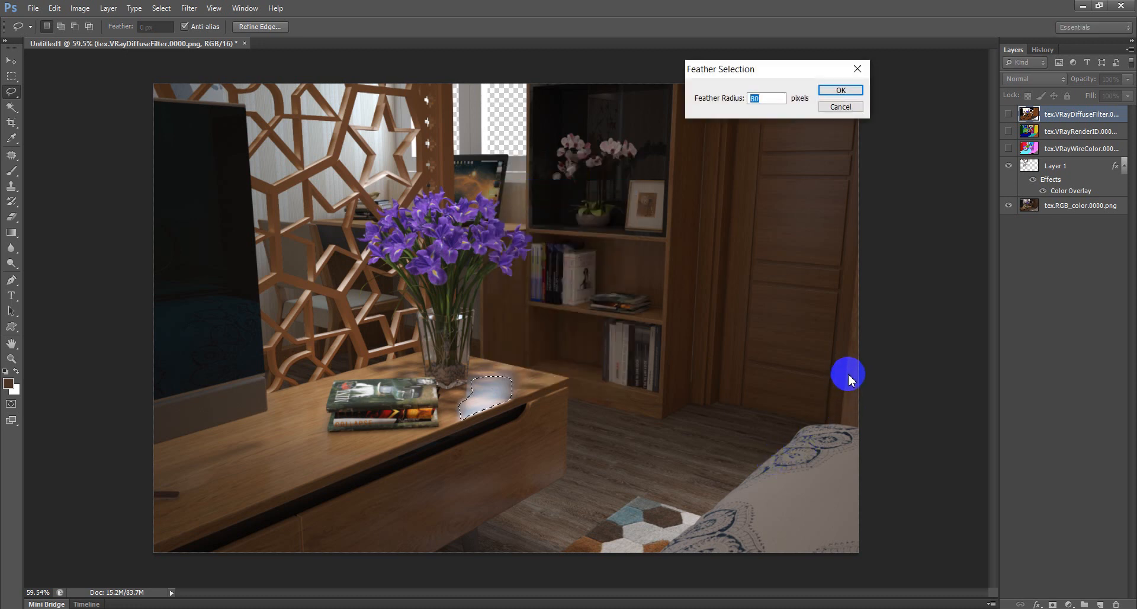
{"action": "type", "text": "20"}
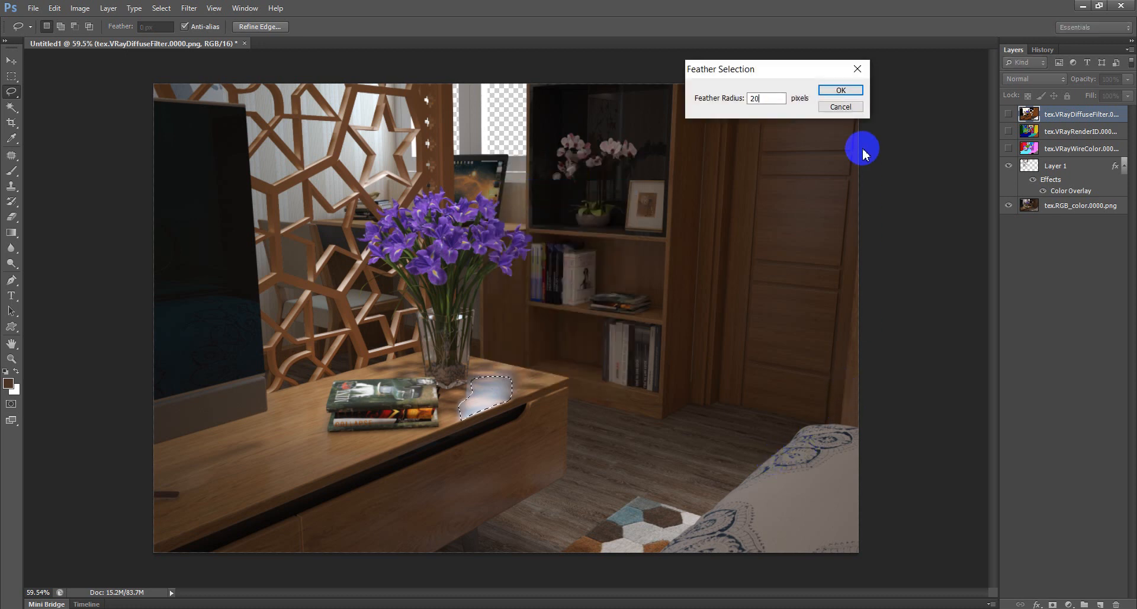
{"action": "left_click", "coordinate": [843, 91]}
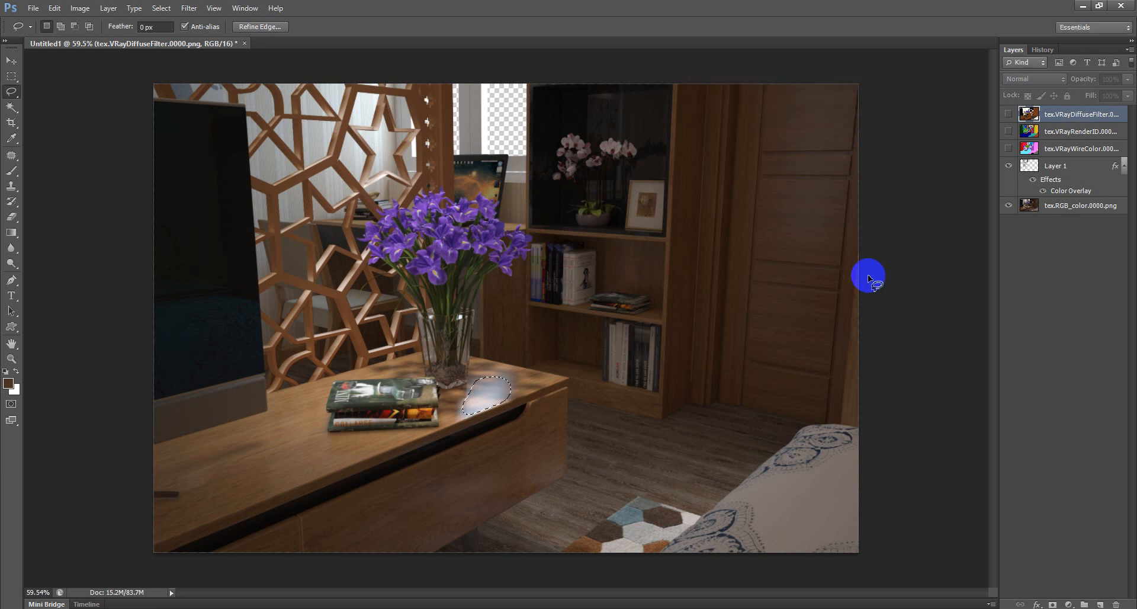
Copy the selected desktop area from the VRayDiffuseFilter layer to a new layer and hide the diffuse layer
{"action": "left_click", "coordinate": [1006, 116]}
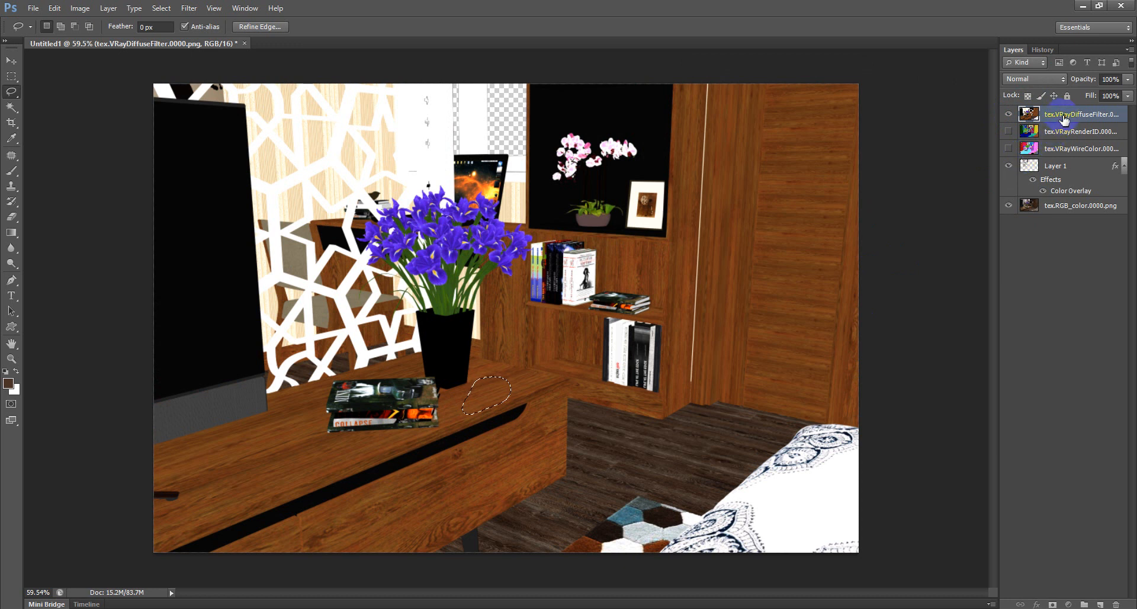
{"action": "key", "text": "ctrl+j"}
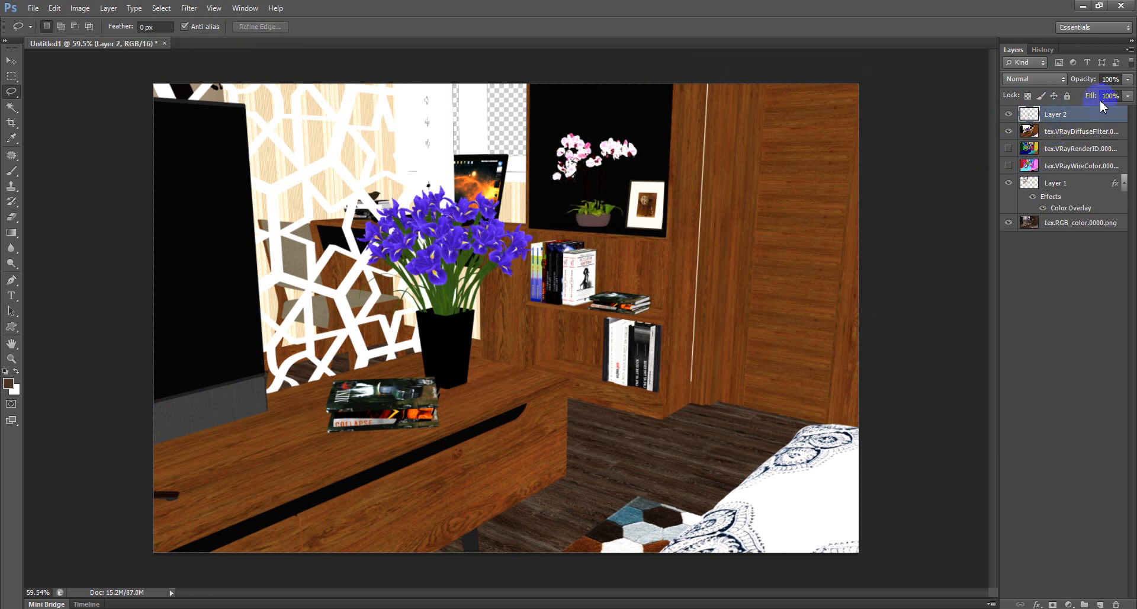
{"action": "left_click", "coordinate": [1008, 130]}
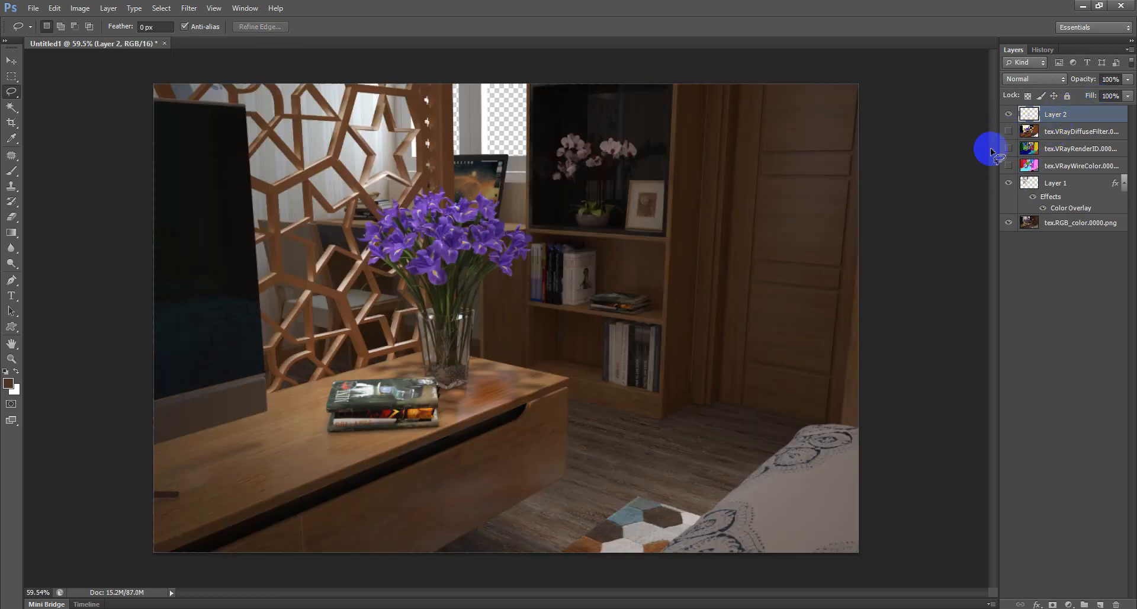
Revert the document history to the Lasso state, undoing the feathering and the diffuse patch layer
{"action": "left_click", "coordinate": [1042, 50]}
{"action": "left_click", "coordinate": [1048, 436]}
{"action": "right_click", "coordinate": [1048, 435]}
{"action": "left_click", "coordinate": [1042, 463]}
{"action": "left_click", "coordinate": [548, 236]}
Feather the lasso selection around the desktop reflection by 10 pixels
{"action": "right_click", "coordinate": [507, 413]}
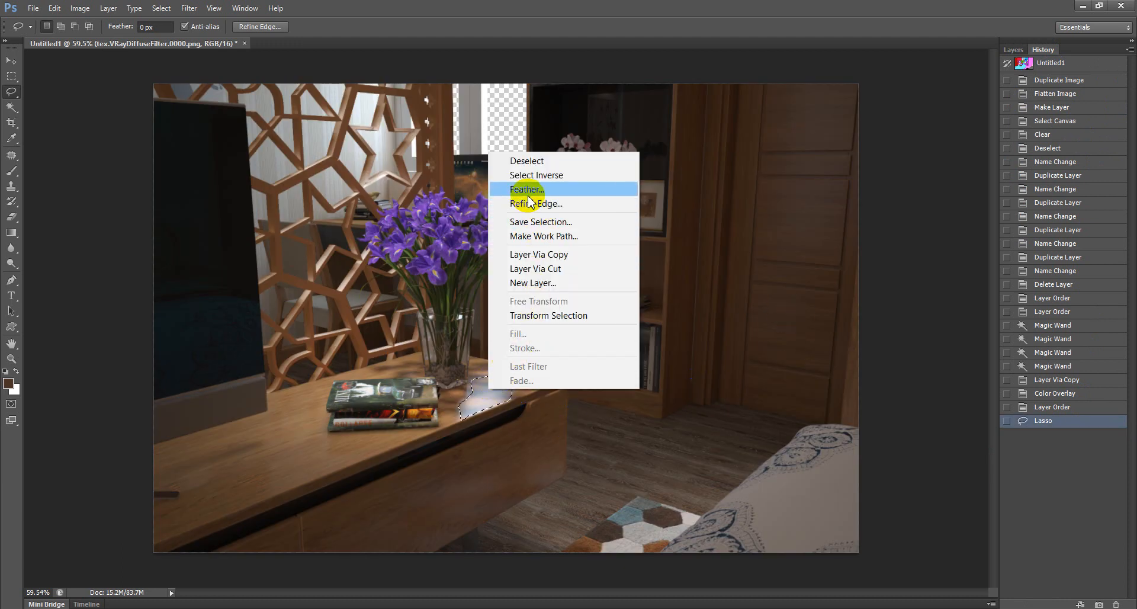
{"action": "left_click", "coordinate": [527, 190]}
{"action": "type", "text": "1"}
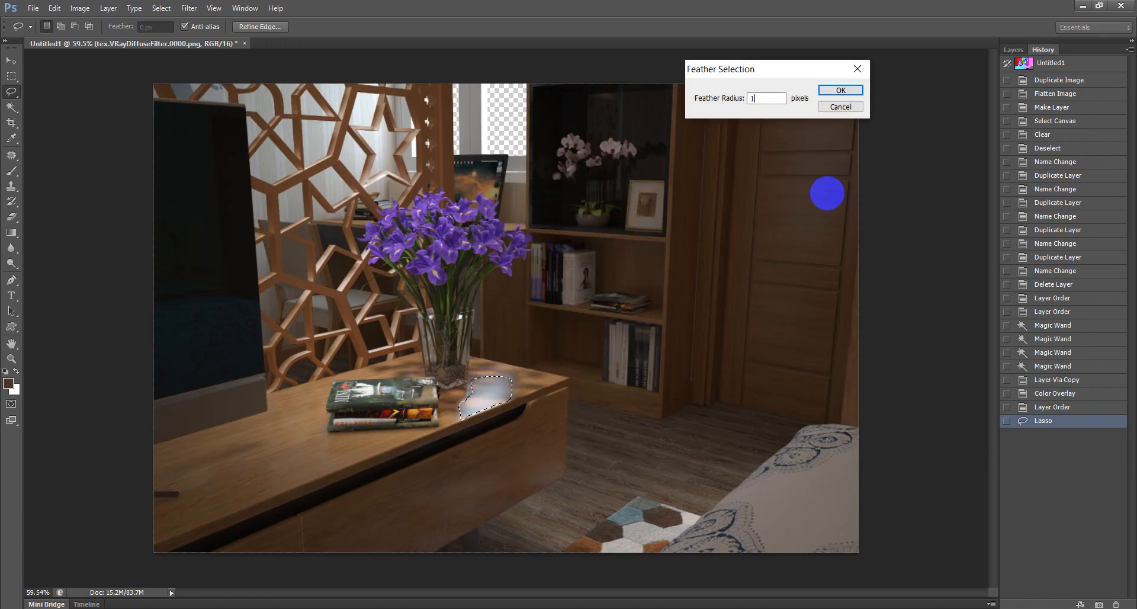
{"action": "type", "text": "0"}
{"action": "left_click", "coordinate": [840, 89]}
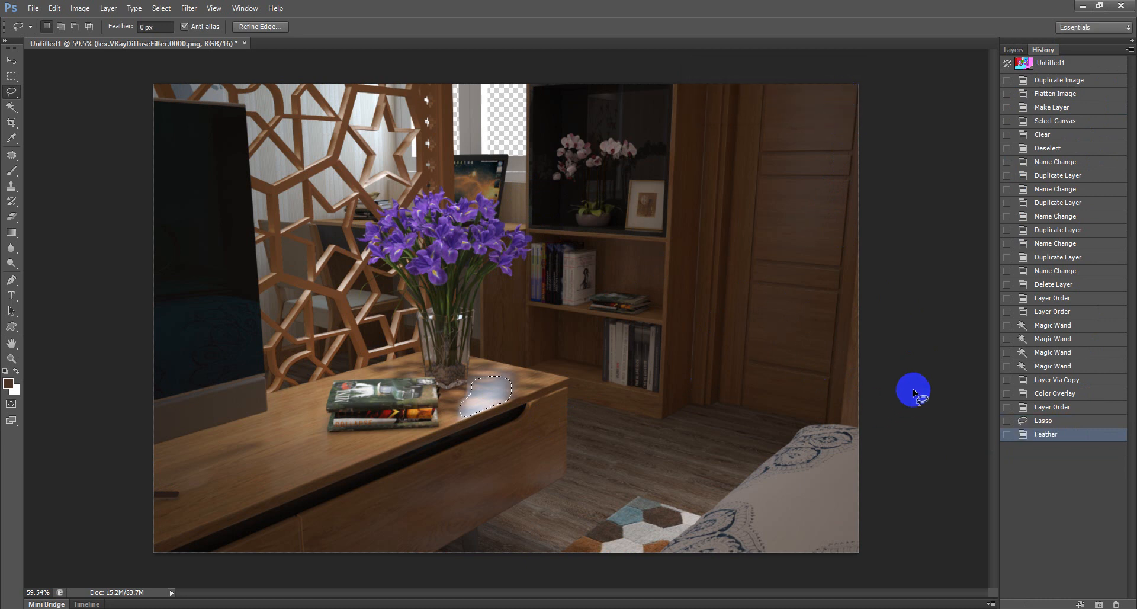
Copy the selected desktop area from the VRayDiffuseFilter layer to a new layer, hide the diffuse layer and compare with and without the patch
{"action": "left_click", "coordinate": [1013, 50]}
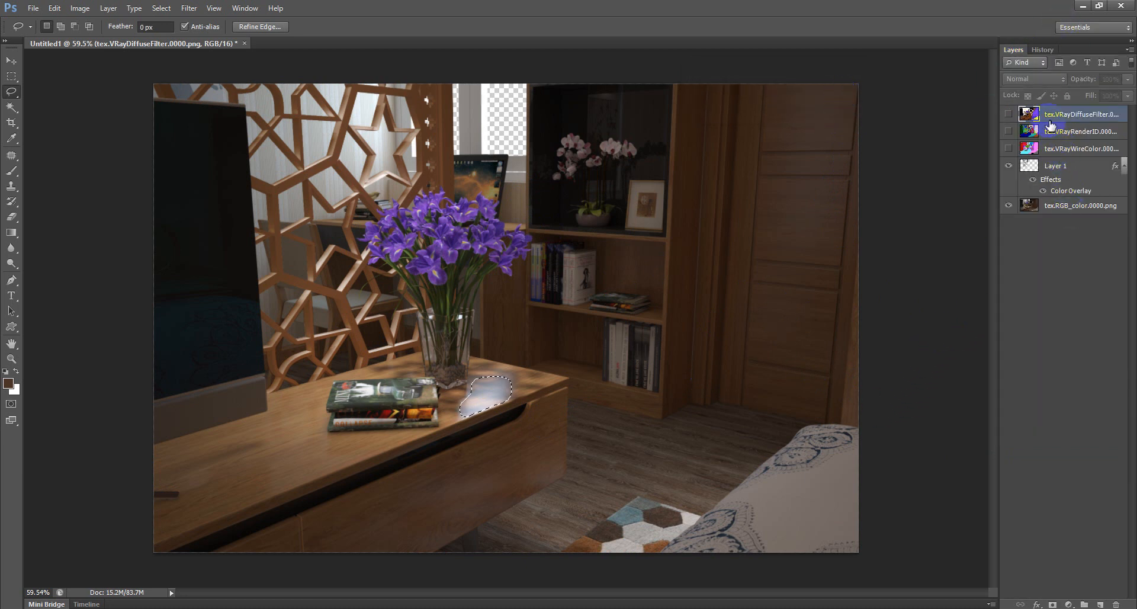
{"action": "left_click", "coordinate": [1009, 114]}
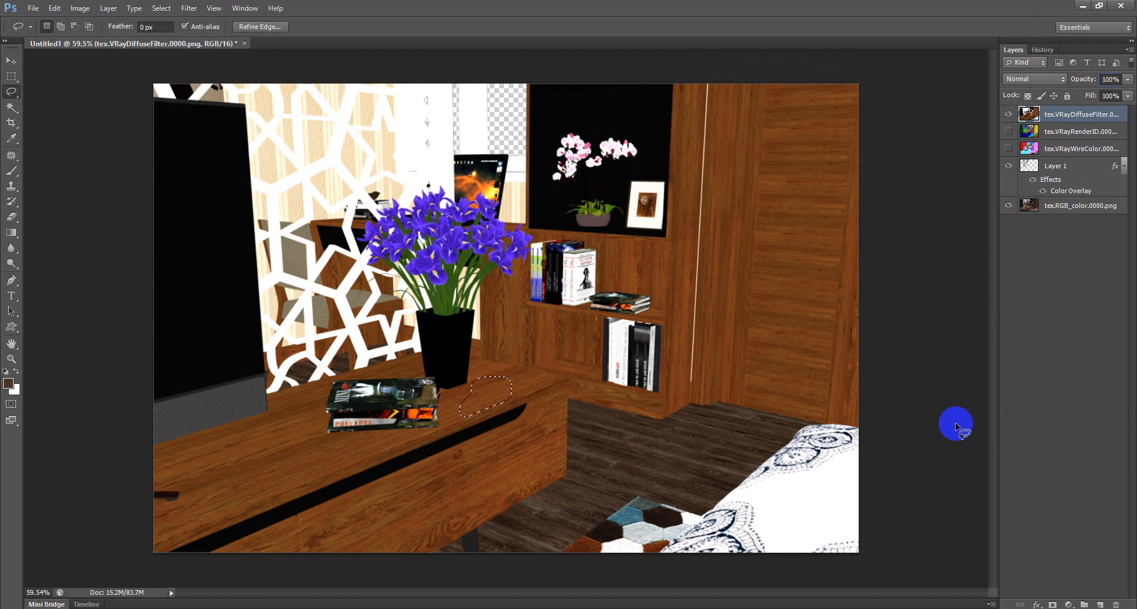
{"action": "key", "text": "ctrl+j"}
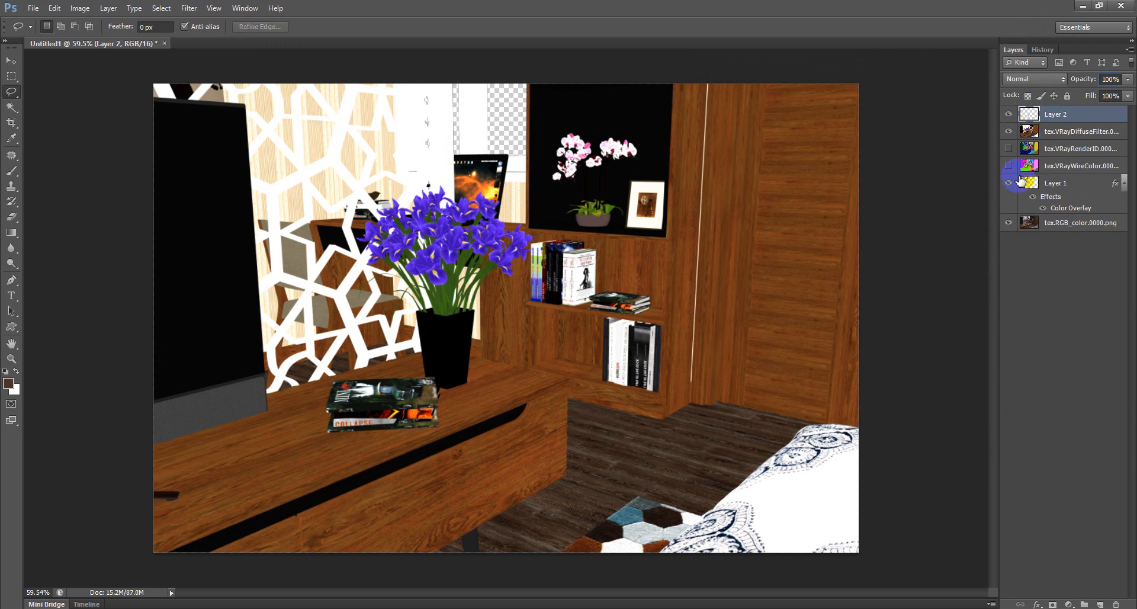
{"action": "left_click", "coordinate": [1008, 133]}
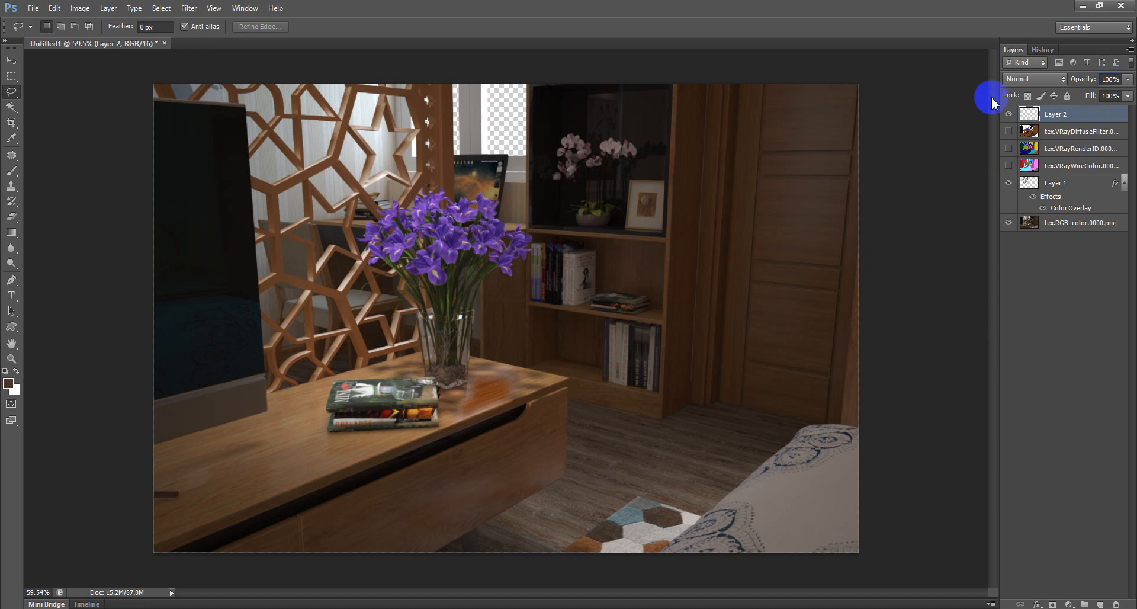
{"action": "left_click", "coordinate": [1009, 115]}
{"action": "left_click", "coordinate": [1008, 115]}
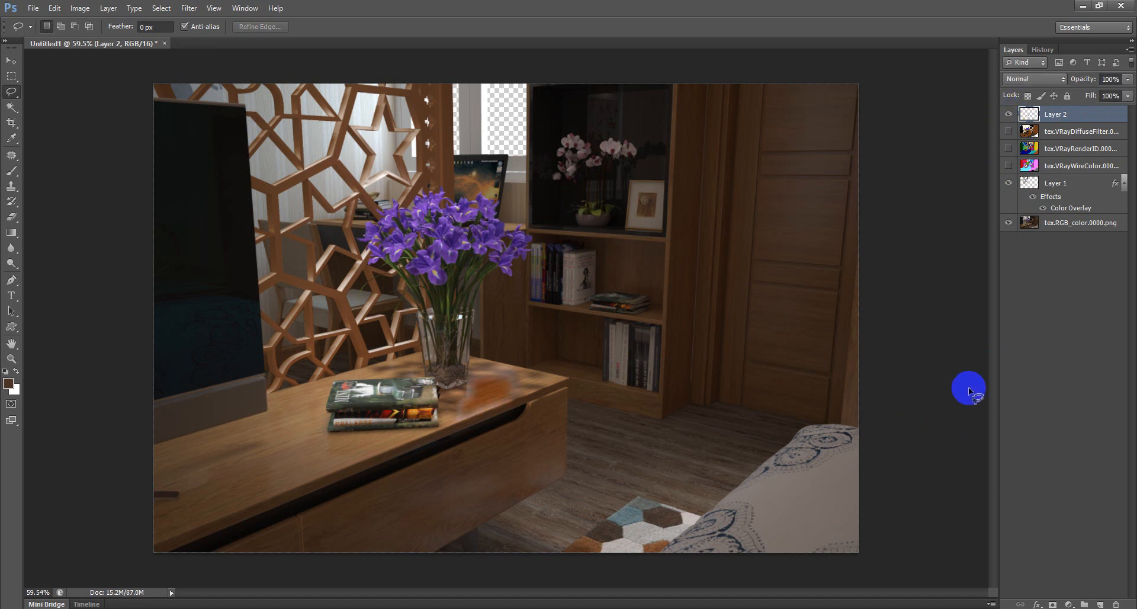
Set the desktop patch layer, Layer 2, to 95% fill and 40% opacity
{"action": "left_click", "coordinate": [1026, 81]}
{"action": "left_click", "coordinate": [989, 424]}
{"action": "left_click", "coordinate": [1127, 79]}
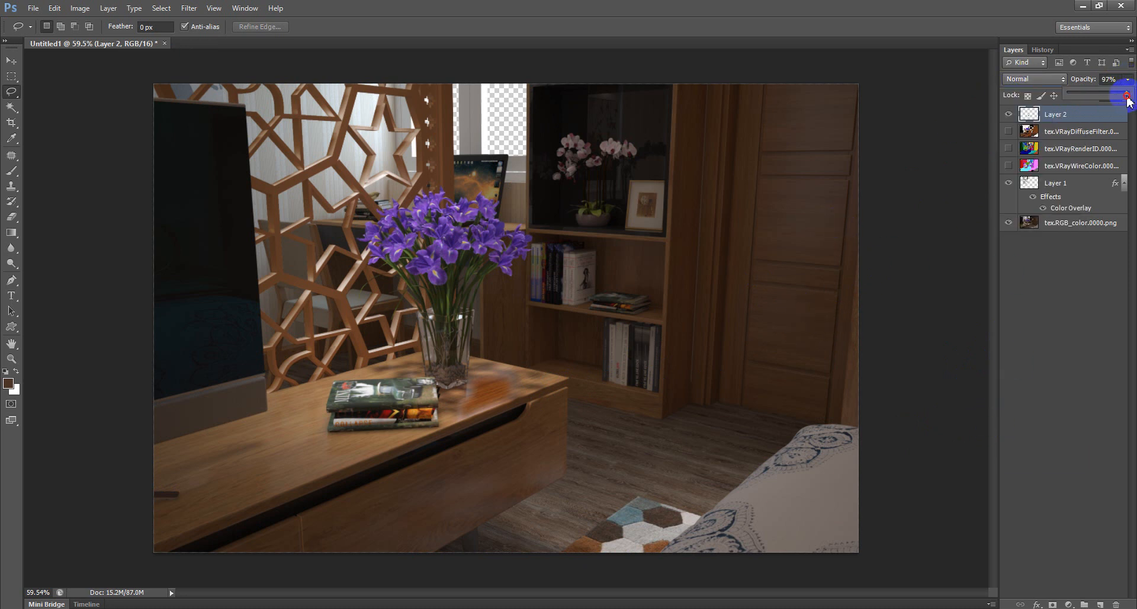
{"action": "left_click_drag", "start_coordinate": [1119, 94], "coordinate": [1116, 94]}
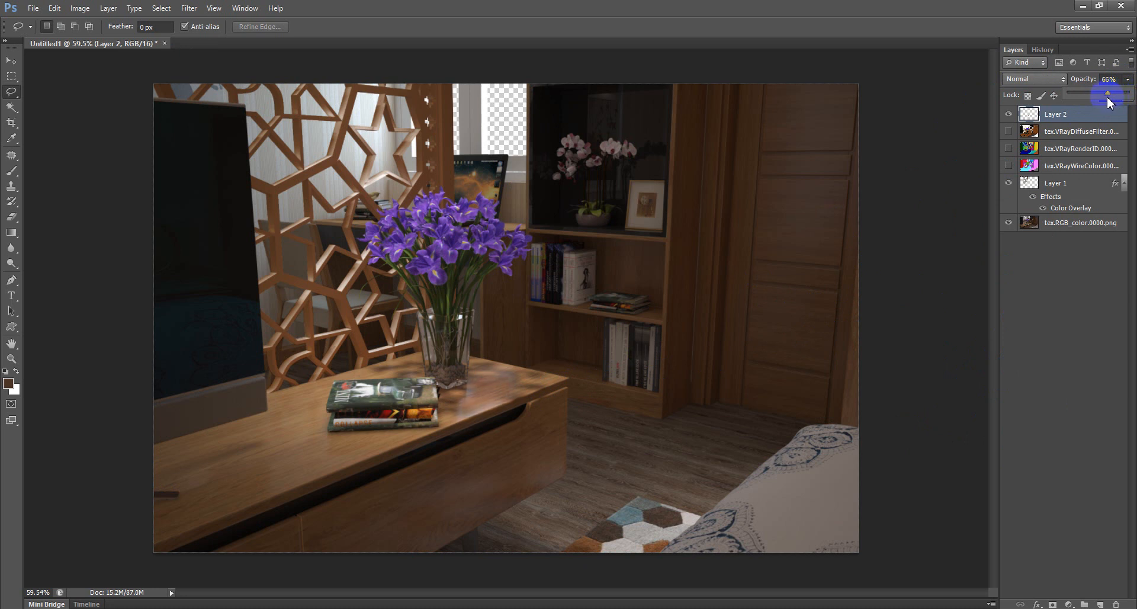
{"action": "left_click", "coordinate": [1100, 101]}
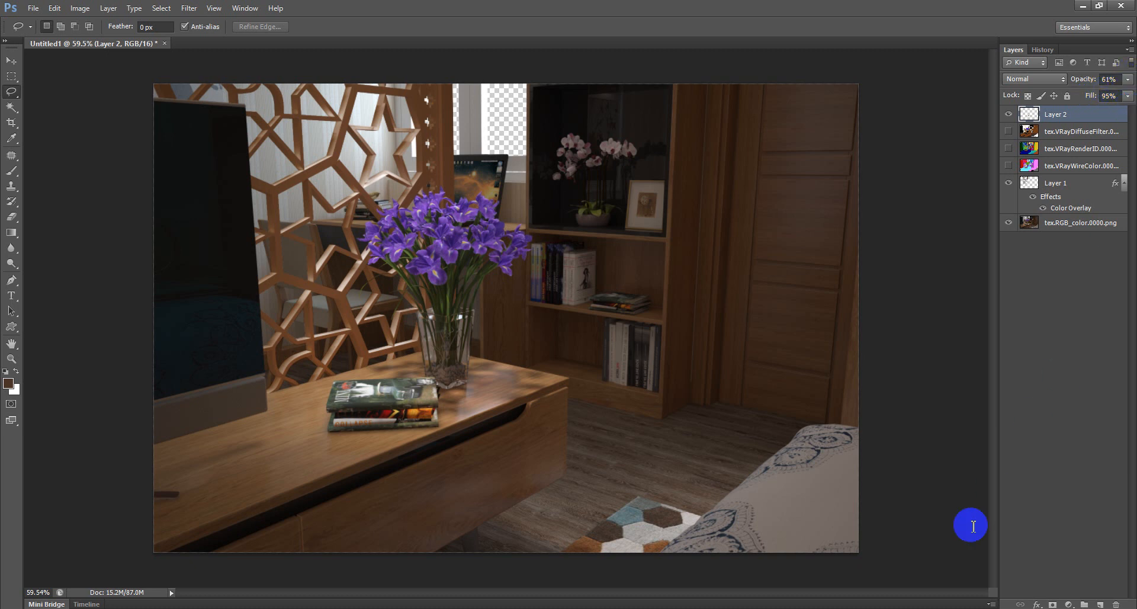
{"action": "key", "text": "Return"}
{"action": "left_click", "coordinate": [1126, 83]}
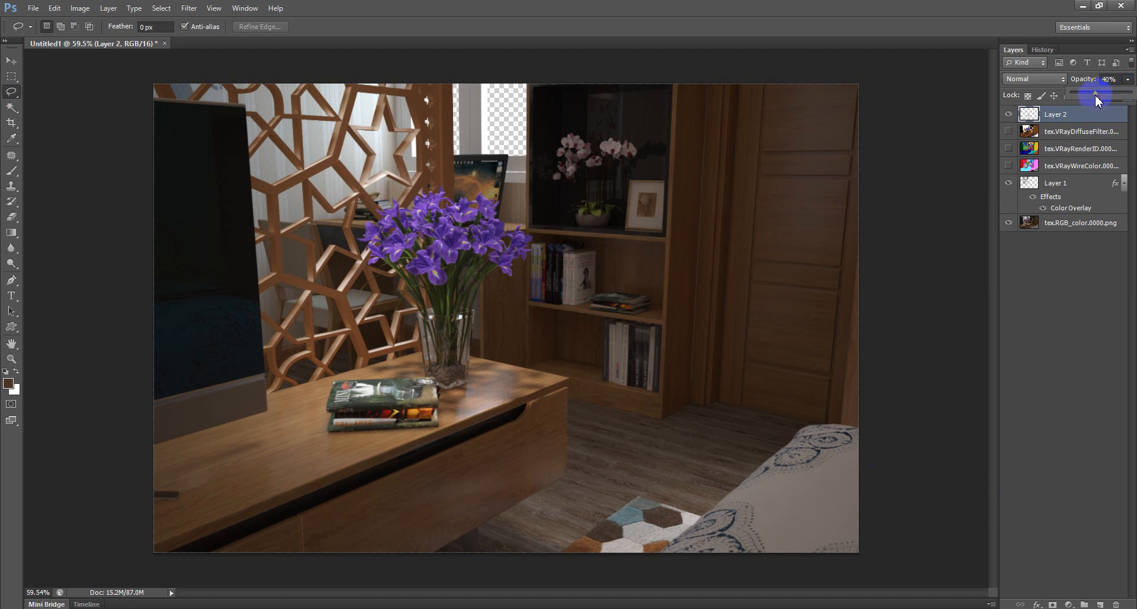
{"action": "left_click", "coordinate": [1107, 314]}
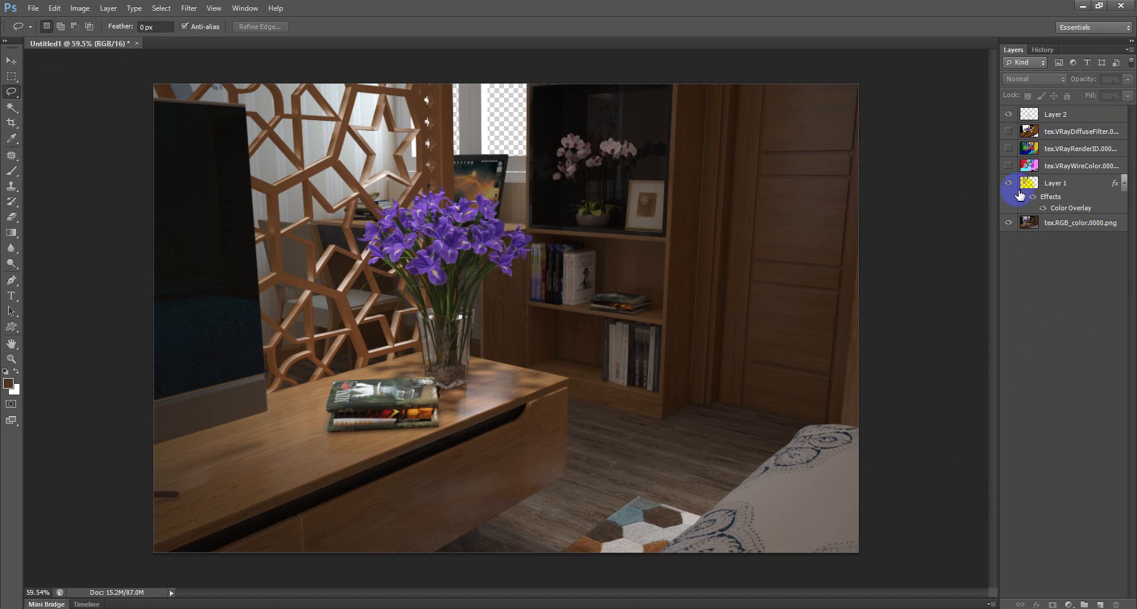
Compare the desk with and without Layer 2 and fine-tune the layer's opacity to about 38%
{"action": "left_click", "coordinate": [1008, 113]}
{"action": "left_click", "coordinate": [1008, 113]}
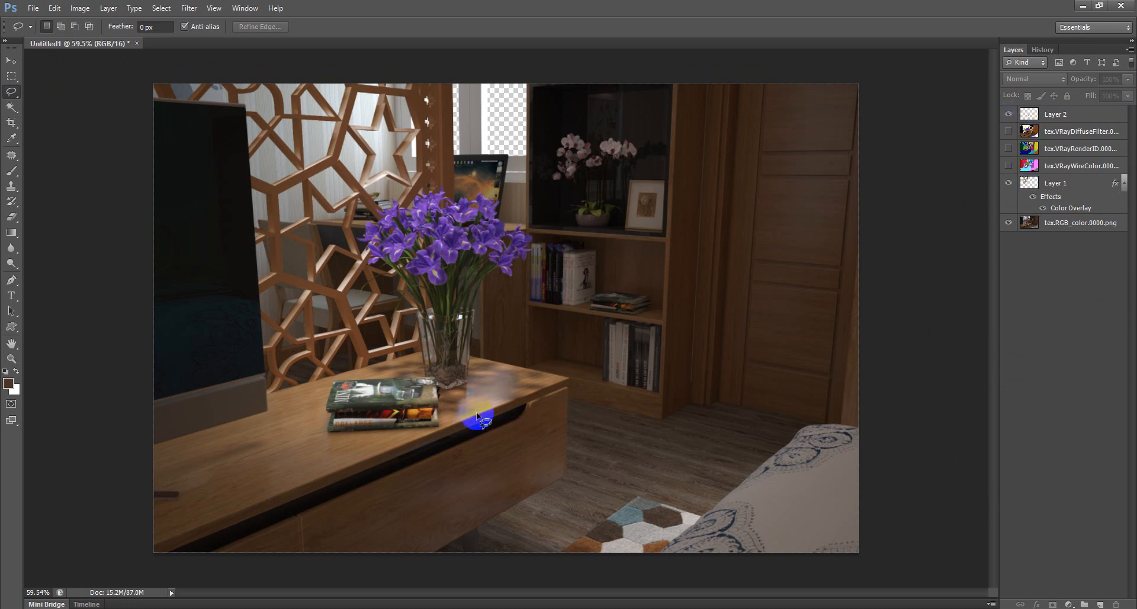
{"action": "scroll", "coordinate": [477, 415], "scroll_direction": "up", "scroll_amount": 4}
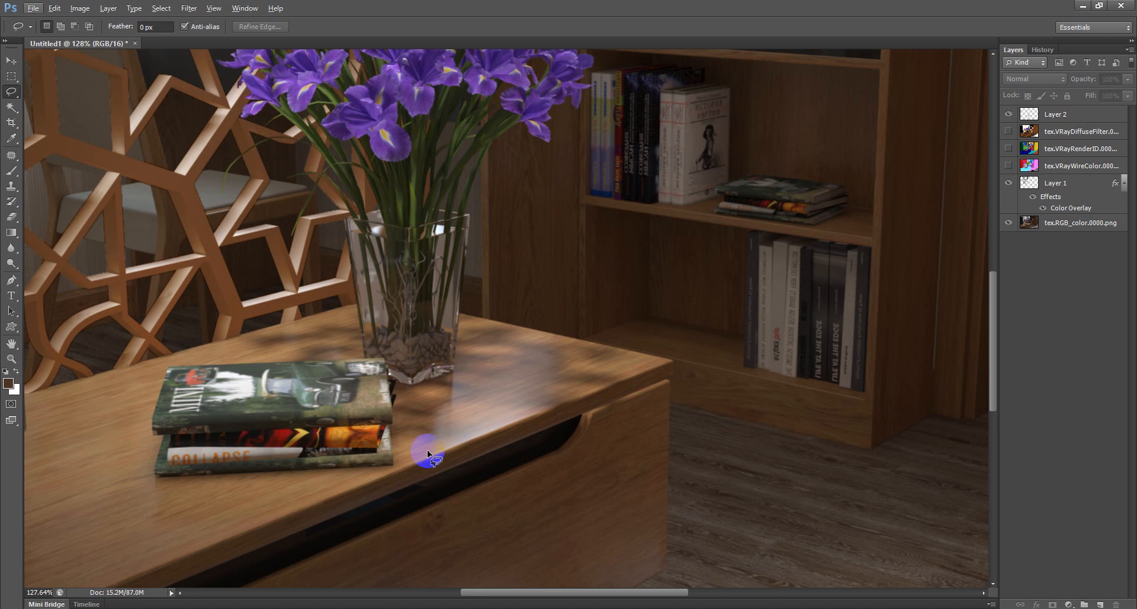
{"action": "scroll", "coordinate": [512, 355], "scroll_direction": "down", "scroll_amount": 4}
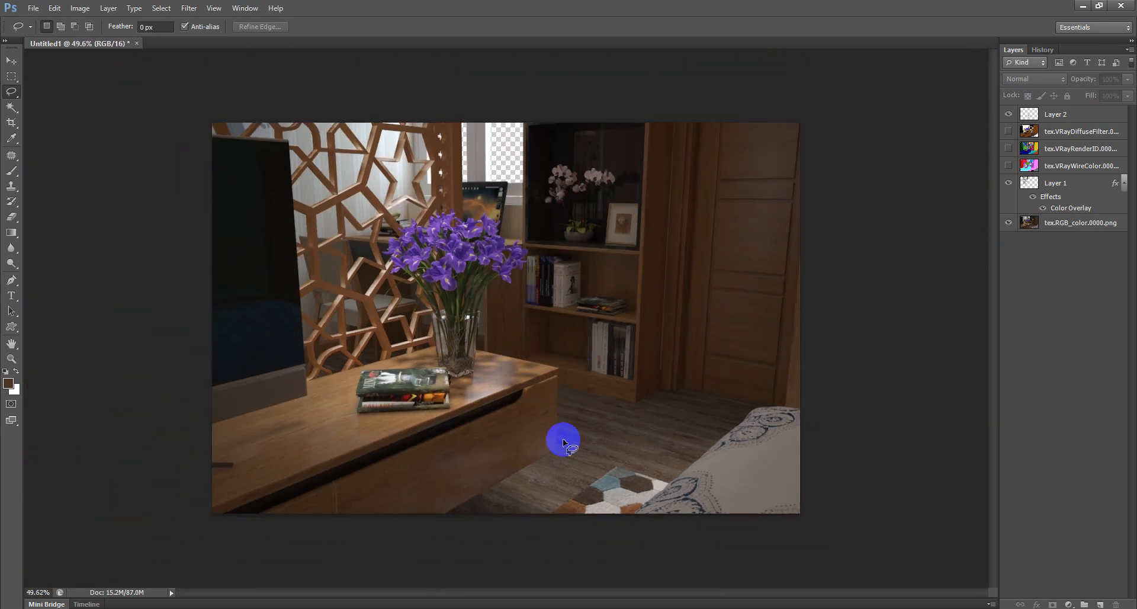
{"action": "left_click", "coordinate": [1008, 114]}
{"action": "left_click", "coordinate": [1008, 114]}
{"action": "left_click", "coordinate": [1048, 115]}
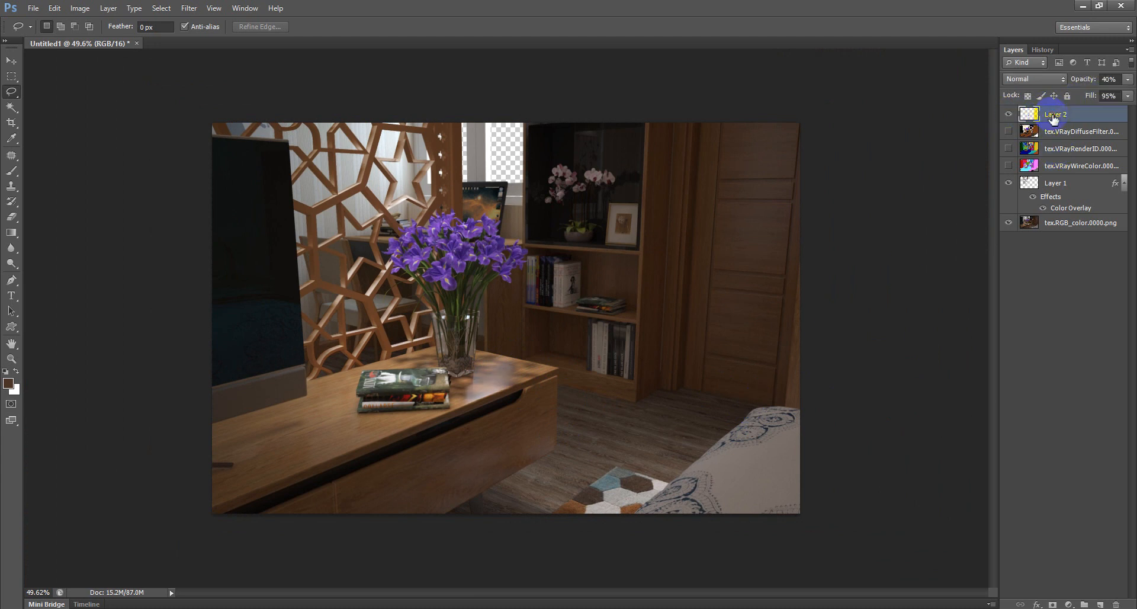
{"action": "left_click", "coordinate": [1127, 80]}
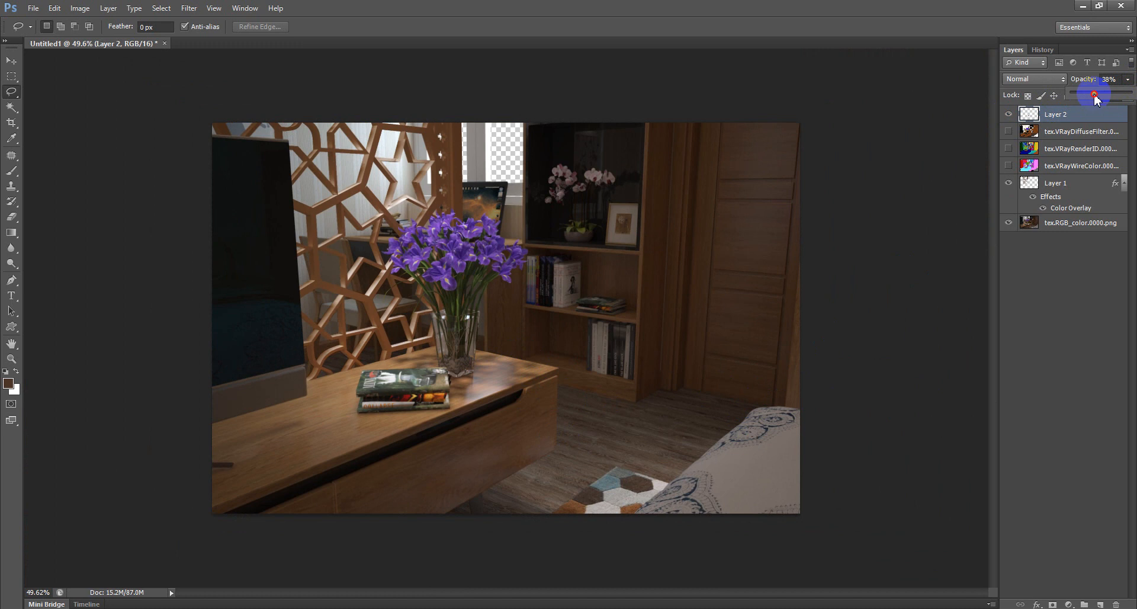
{"action": "left_click", "coordinate": [1060, 262]}
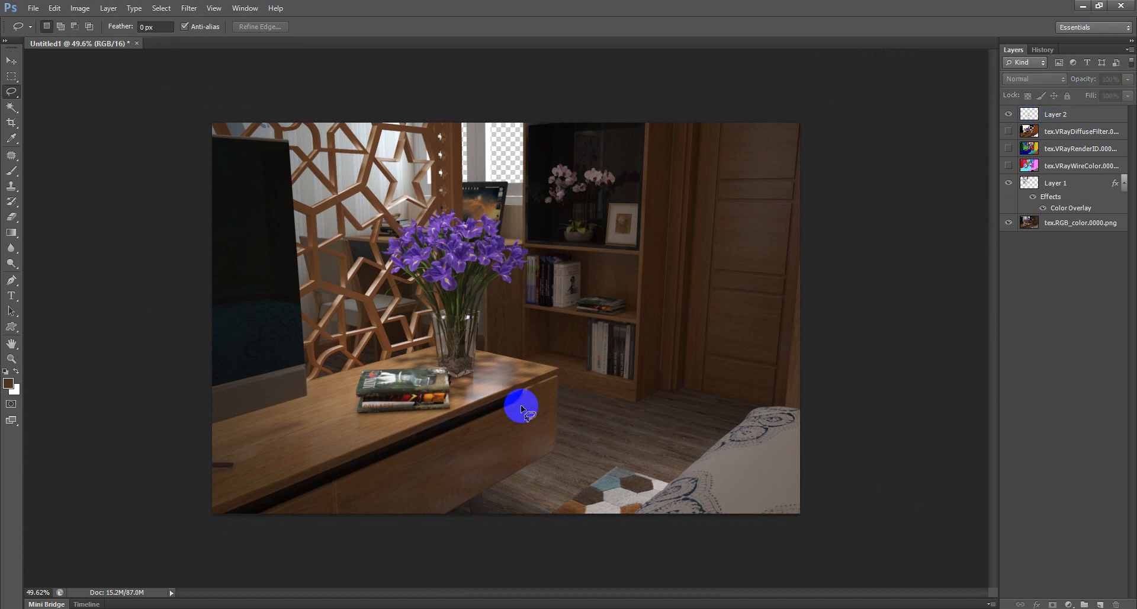
Inspect the blended reflection patch on the desktop beside the vase up close
{"action": "scroll", "coordinate": [505, 385], "scroll_direction": "up", "scroll_amount": 5}
{"action": "scroll", "coordinate": [470, 452], "scroll_direction": "up", "scroll_amount": 3}
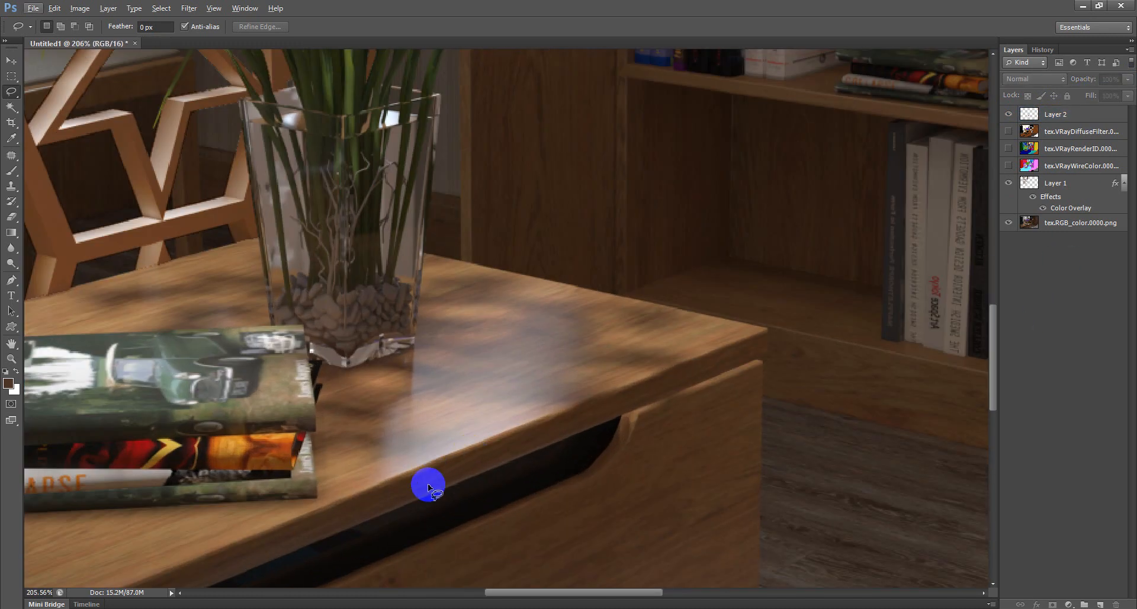
{"action": "scroll", "coordinate": [420, 482], "scroll_direction": "up", "scroll_amount": 5}
{"action": "scroll", "coordinate": [420, 481], "scroll_direction": "down", "scroll_amount": 1}
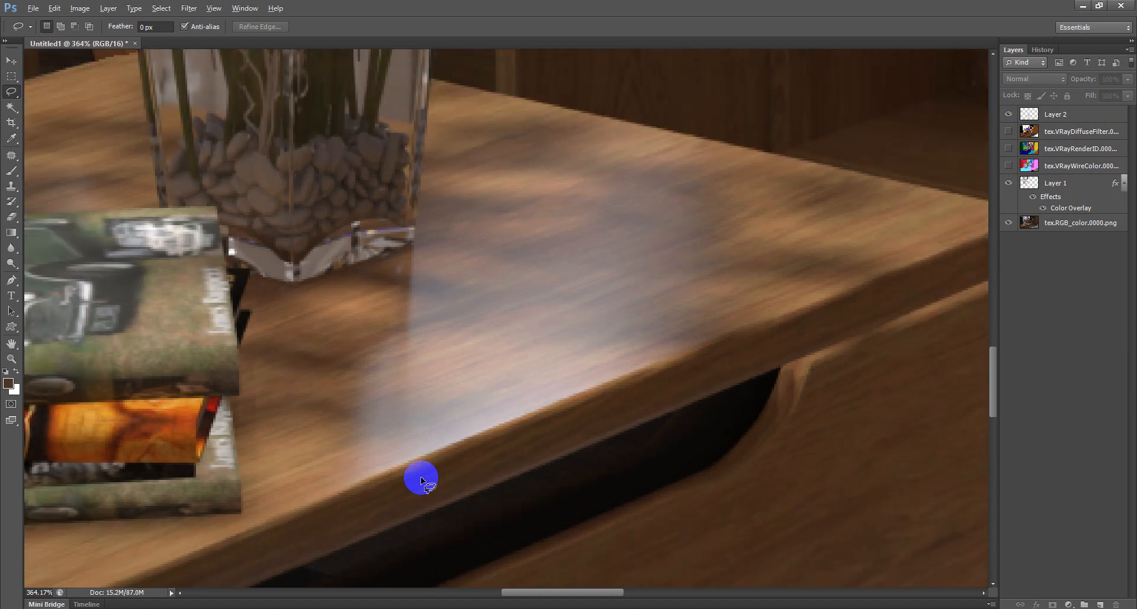
{"action": "key", "text": "alt"}
{"action": "scroll", "coordinate": [361, 388], "scroll_direction": "down", "scroll_amount": 5}
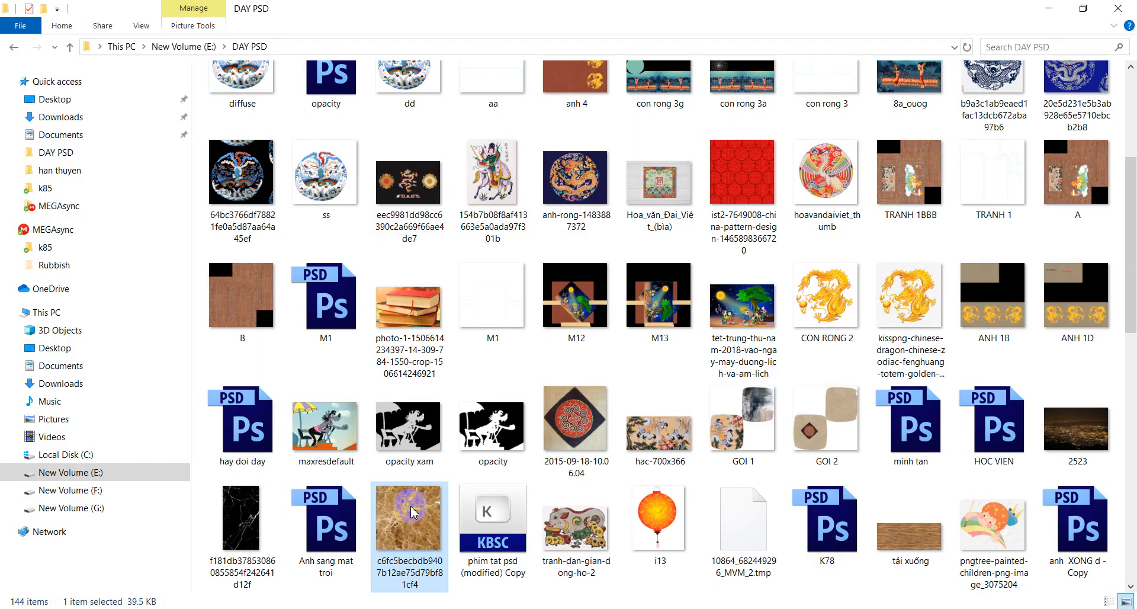
Preview the brown marble texture image from the DAY PSD folder in File Explorer and close the preview
{"action": "right_click", "coordinate": [411, 506]}
{"action": "left_click", "coordinate": [466, 65]}
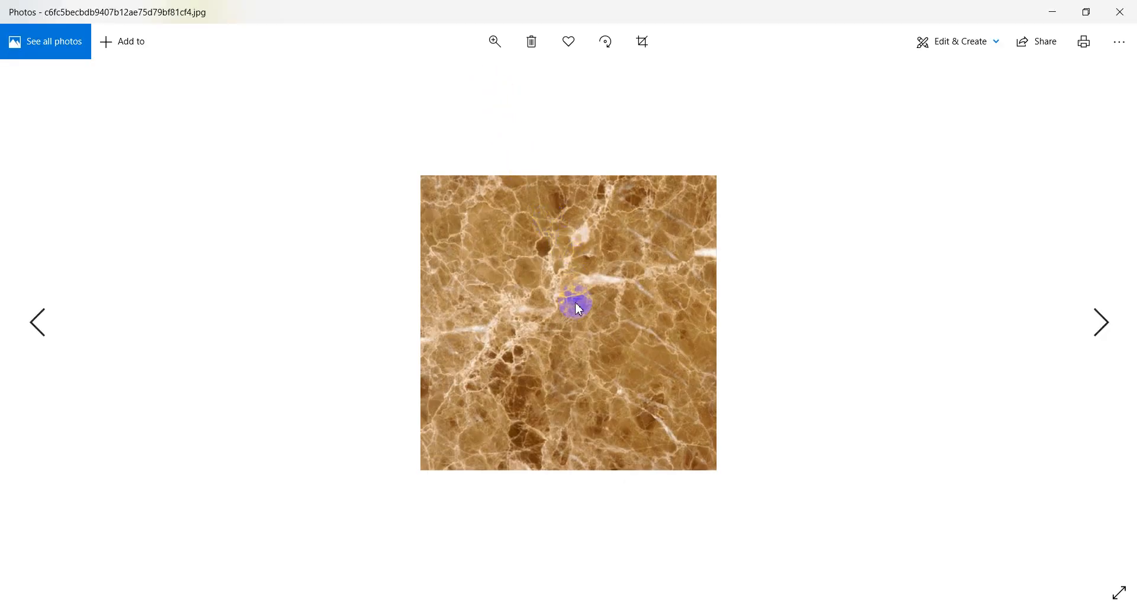
{"action": "left_click", "coordinate": [1119, 11]}
Open the brown marble texture from the DAY PSD folder in Photoshop and select the whole image for copying
{"action": "right_click", "coordinate": [422, 514]}
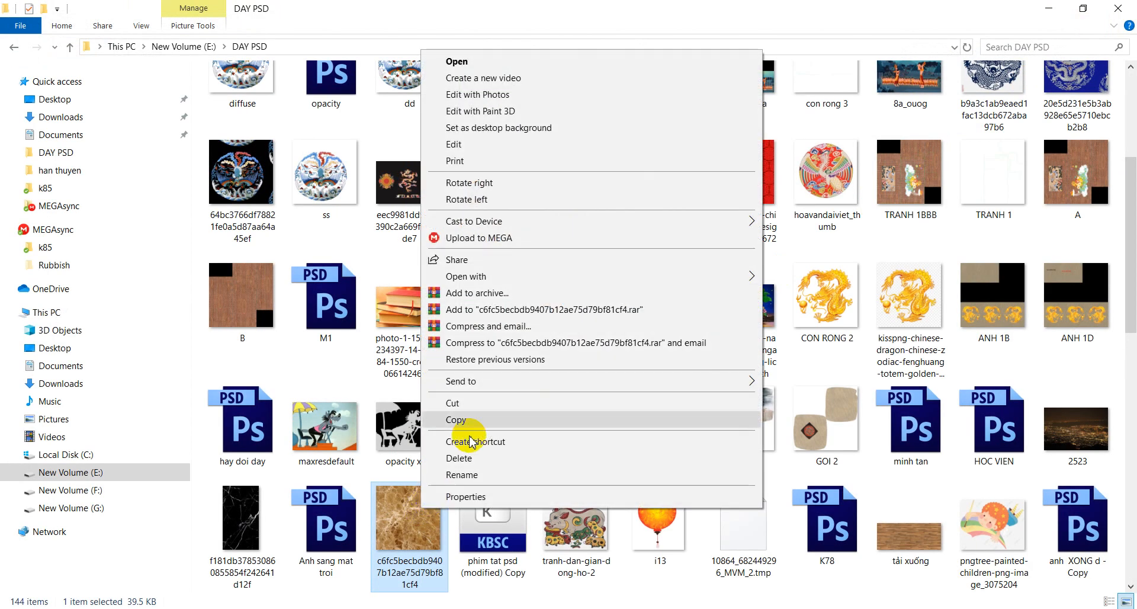
{"action": "mouse_move", "coordinate": [527, 276]}
{"action": "left_click", "coordinate": [783, 278]}
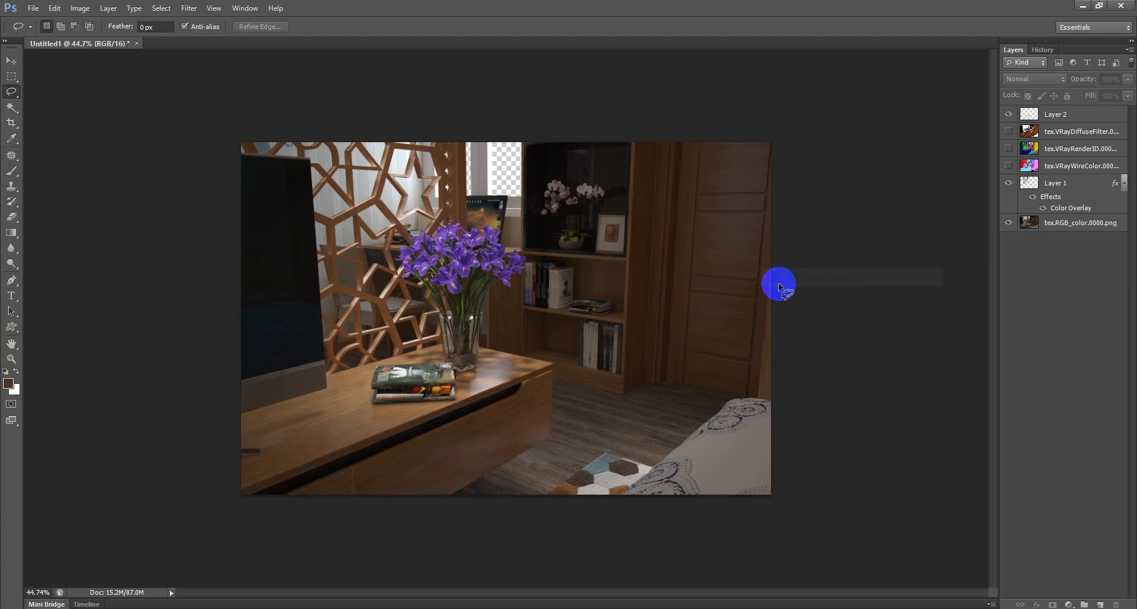
{"action": "key", "text": "ctrl+a"}
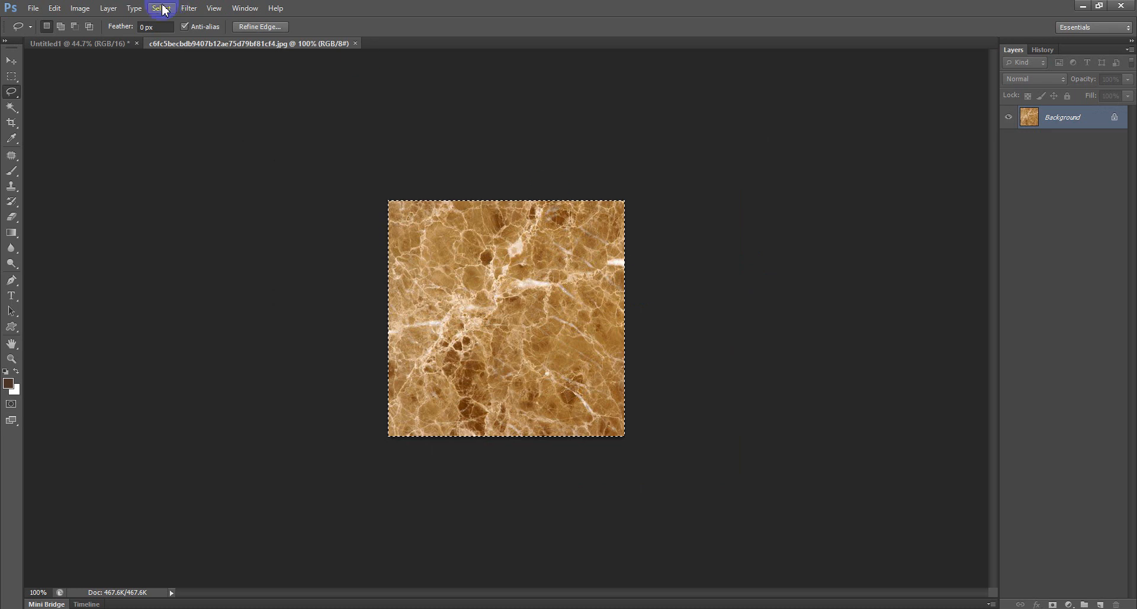
Create a new white RGB document 450 pixels wide and 1200 pixels high with a resolution of 100 pixels/inch
{"action": "left_click", "coordinate": [127, 44]}
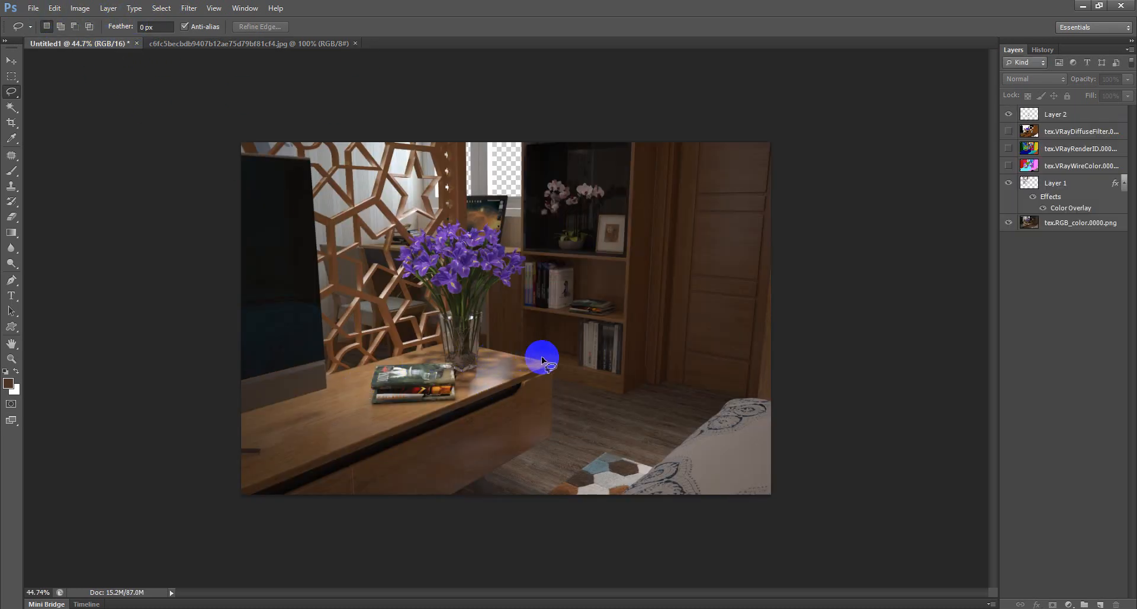
{"action": "left_click", "coordinate": [34, 8]}
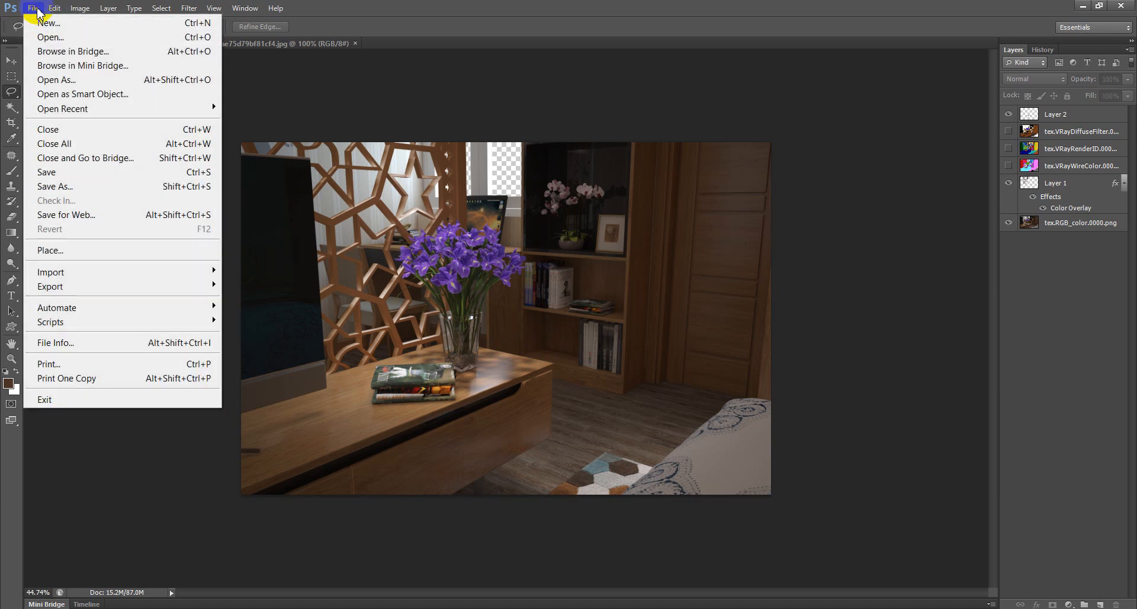
{"action": "left_click", "coordinate": [46, 24]}
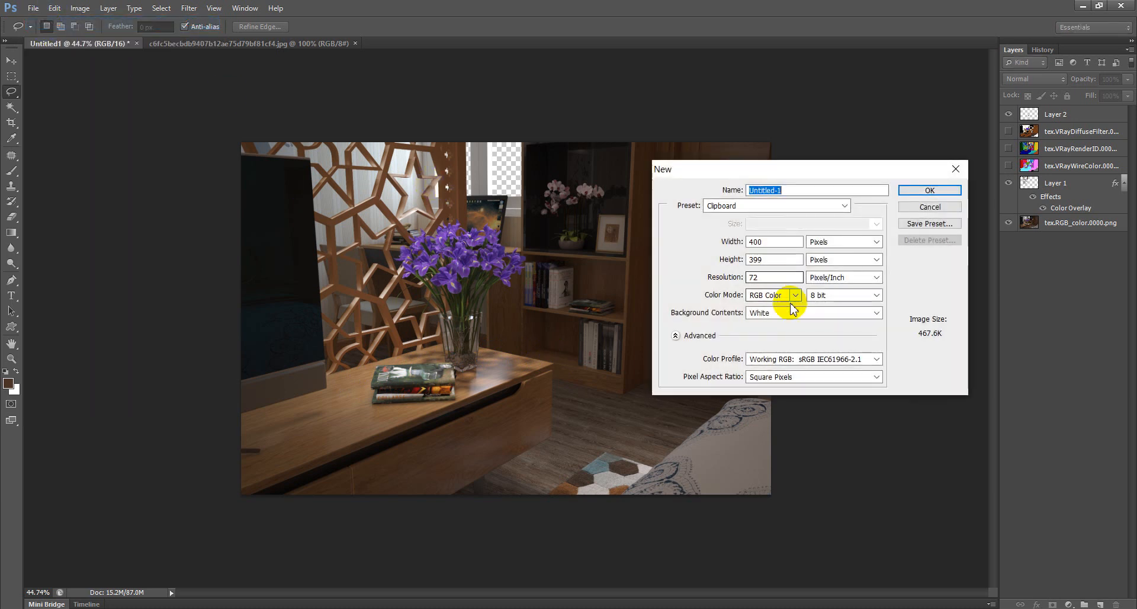
{"action": "left_click", "coordinate": [776, 244]}
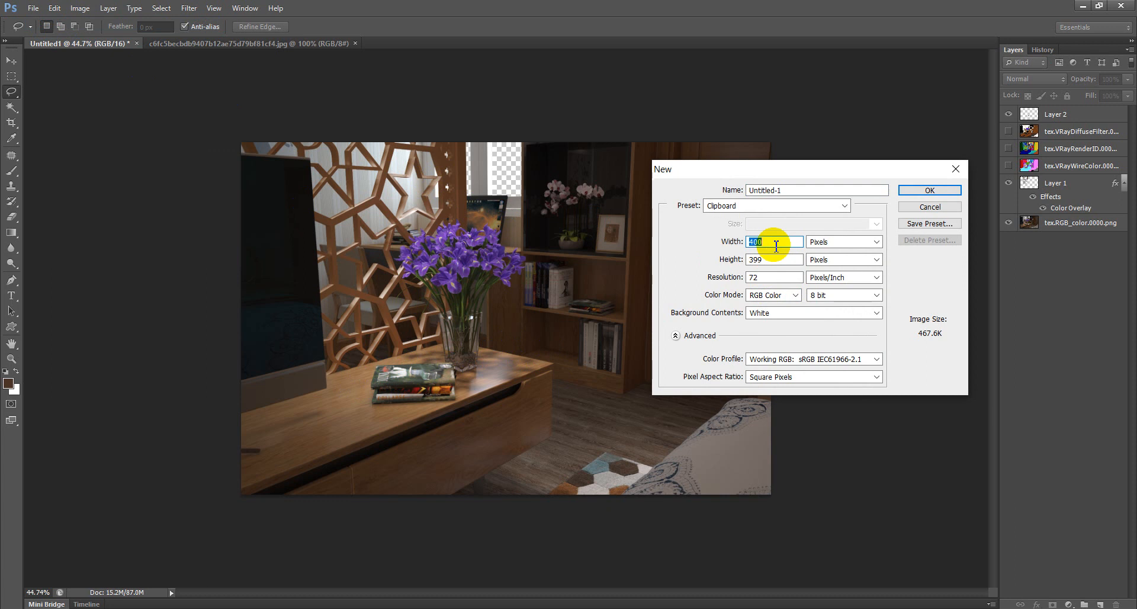
{"action": "double_click", "coordinate": [765, 261]}
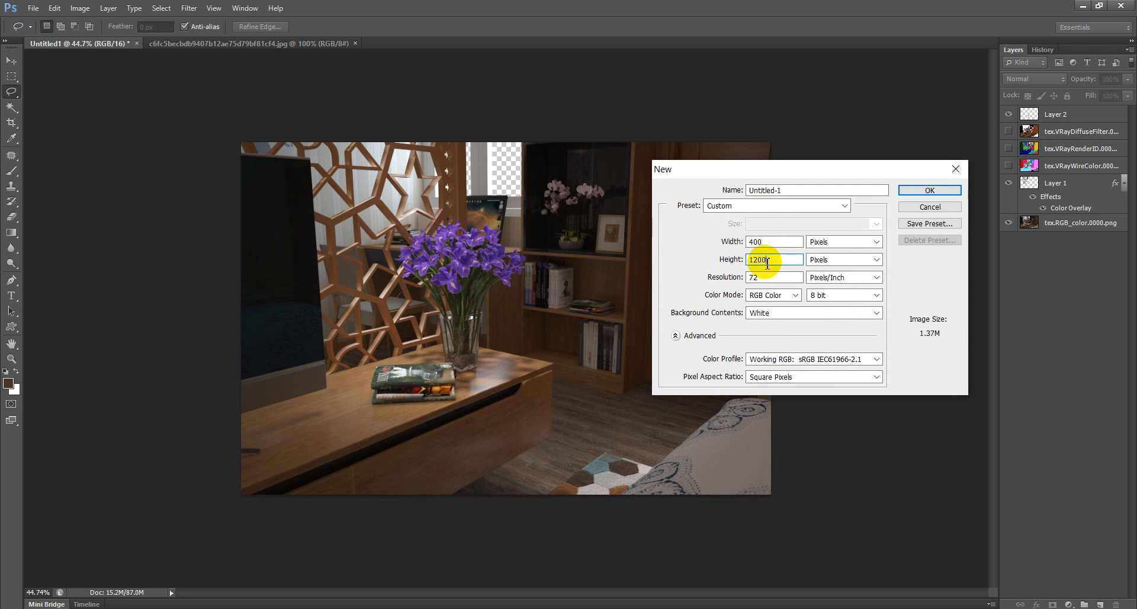
{"action": "type", "text": "1200"}
{"action": "double_click", "coordinate": [780, 246]}
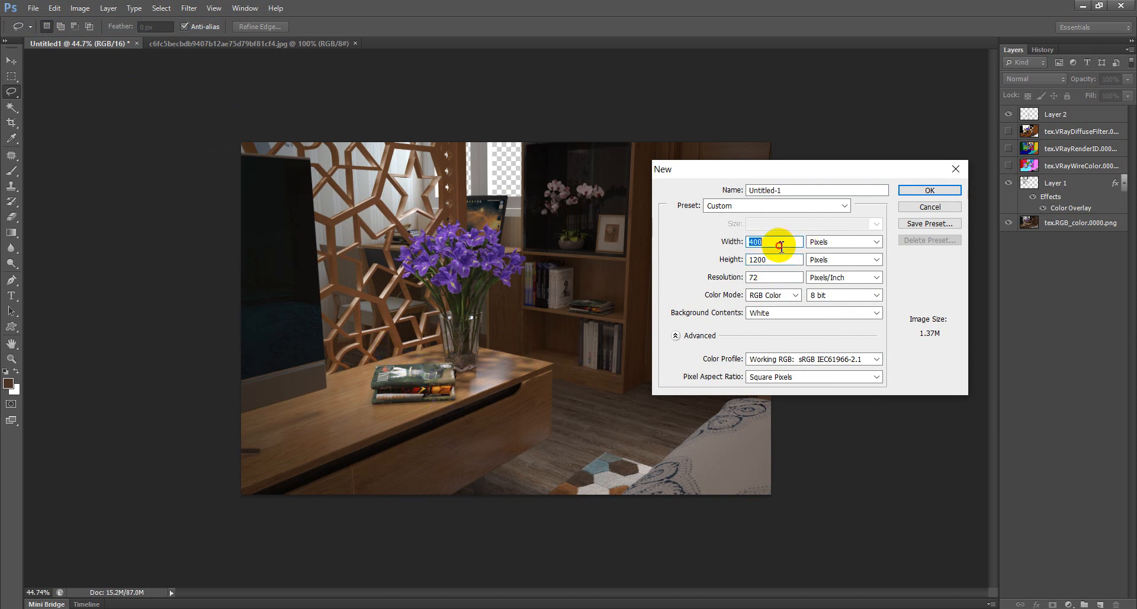
{"action": "type", "text": "450"}
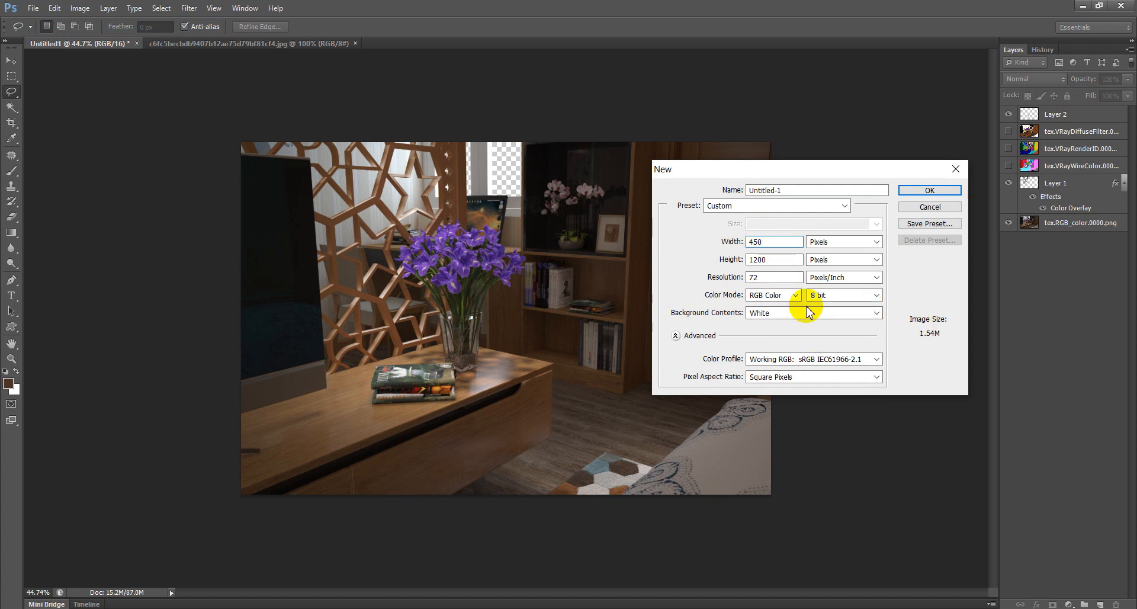
{"action": "type", "text": "100"}
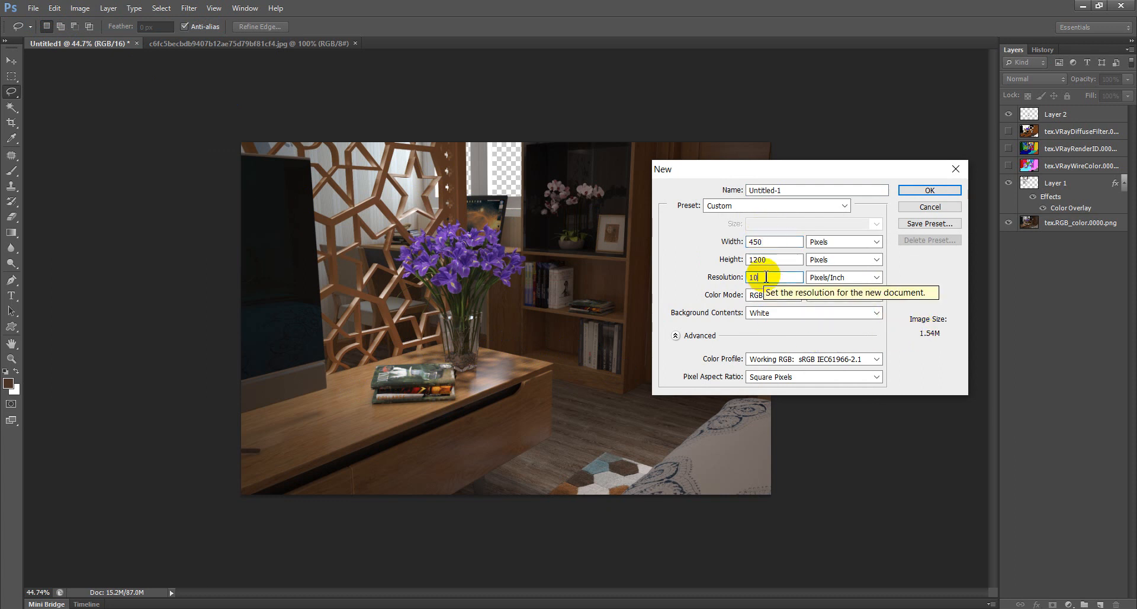
{"action": "left_click", "coordinate": [929, 191]}
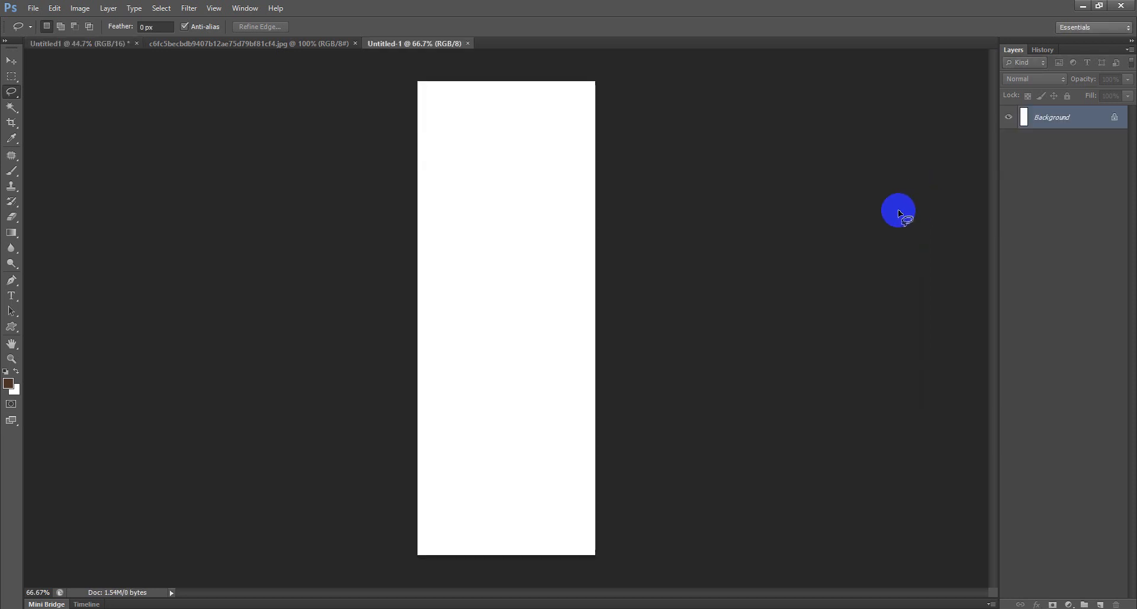
Paste the marble texture into the new document, align it to the canvas's top-left corner and scale it to the full canvas width
{"action": "key", "text": "ctrl+v"}
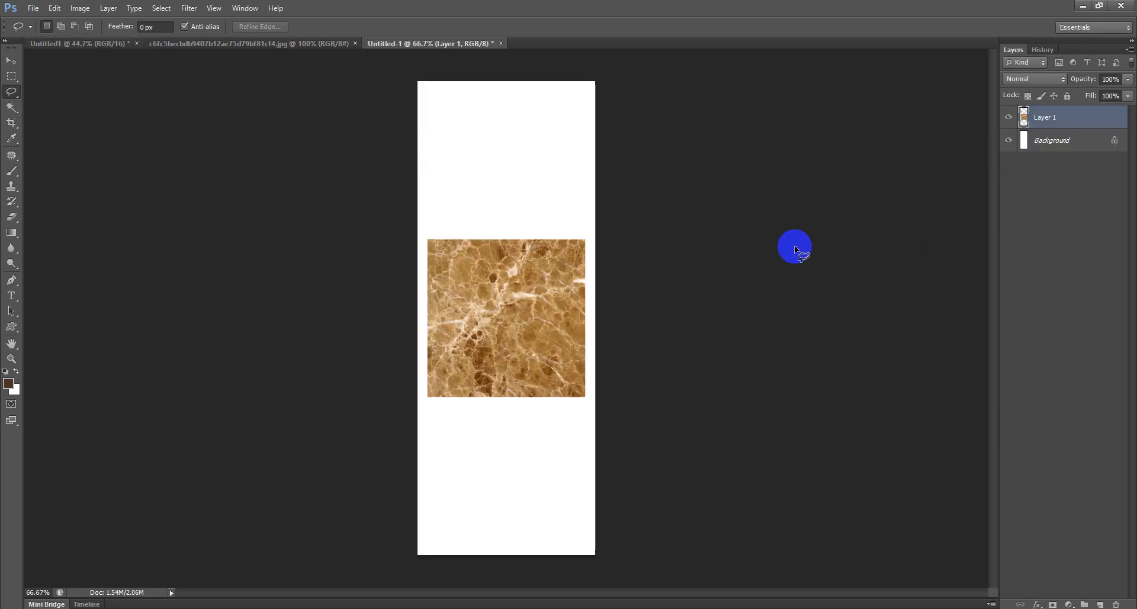
{"action": "left_click", "coordinate": [11, 61]}
{"action": "left_click_drag", "start_coordinate": [447, 284], "coordinate": [456, 130]}
{"action": "key", "text": "ctrl+t"}
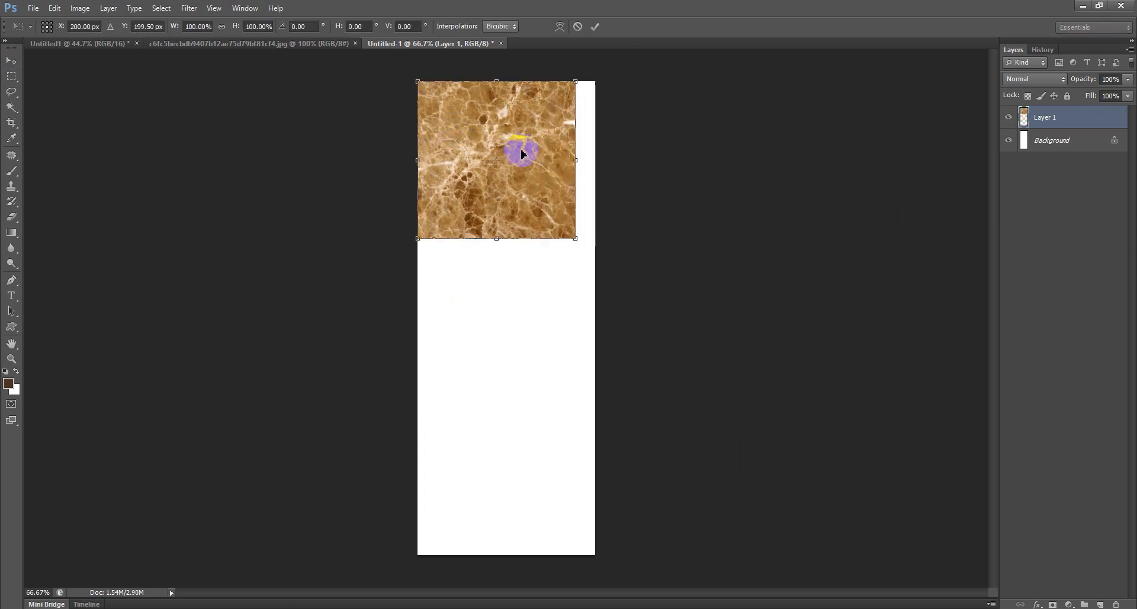
{"action": "left_click_drag", "start_coordinate": [577, 241], "coordinate": [598, 255]}
{"action": "key", "text": "Return"}
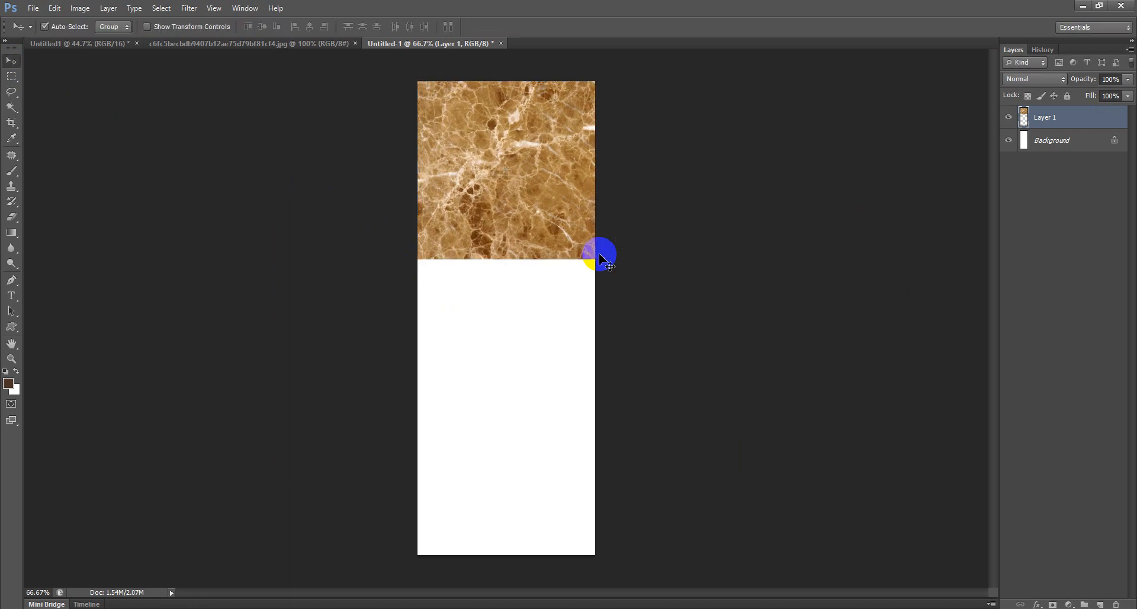
Duplicate the marble tile directly below the first one and shift the copy up slightly so the two tiles overlap
{"action": "left_click_drag", "start_coordinate": [531, 206], "coordinate": [532, 382]}
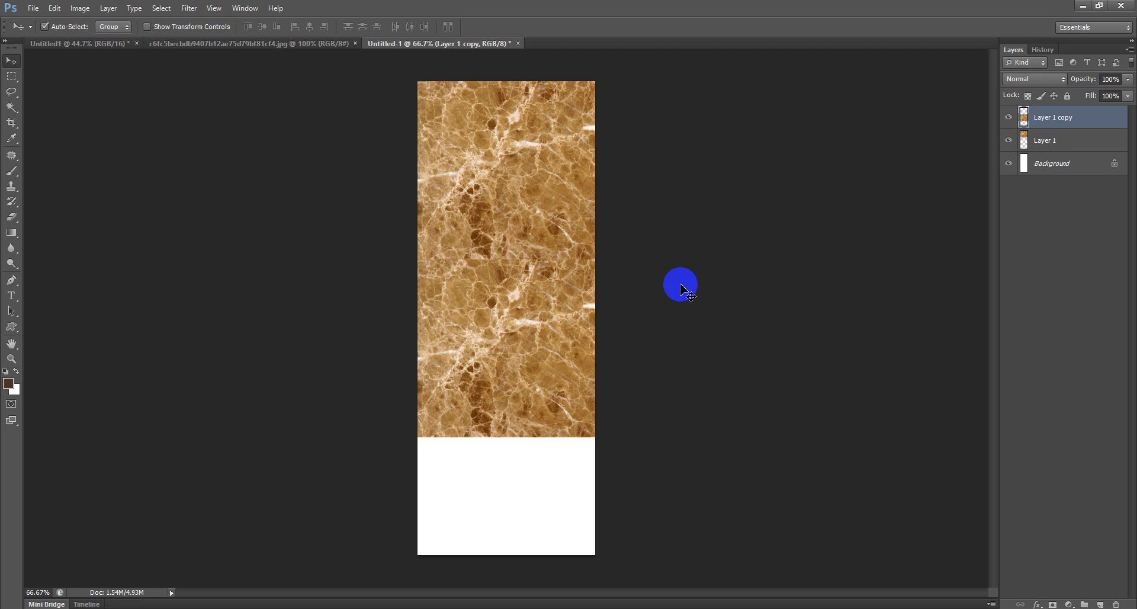
{"action": "left_click_drag", "start_coordinate": [540, 308], "coordinate": [517, 323]}
{"action": "scroll", "coordinate": [513, 302], "scroll_direction": "up", "scroll_amount": 5}
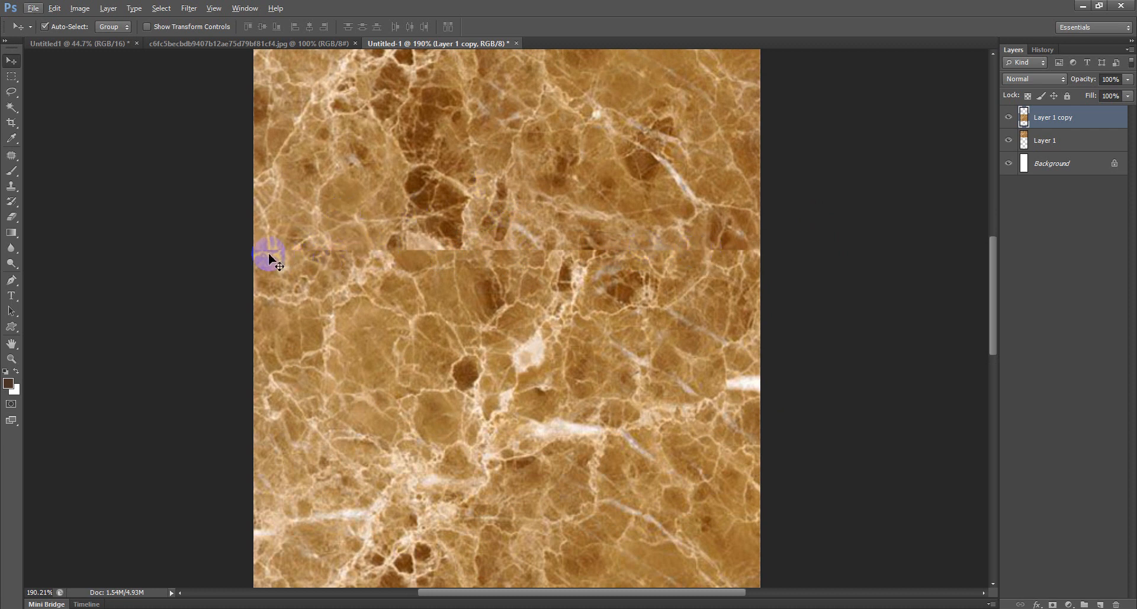
{"action": "scroll", "coordinate": [497, 225], "scroll_direction": "down", "scroll_amount": 3}
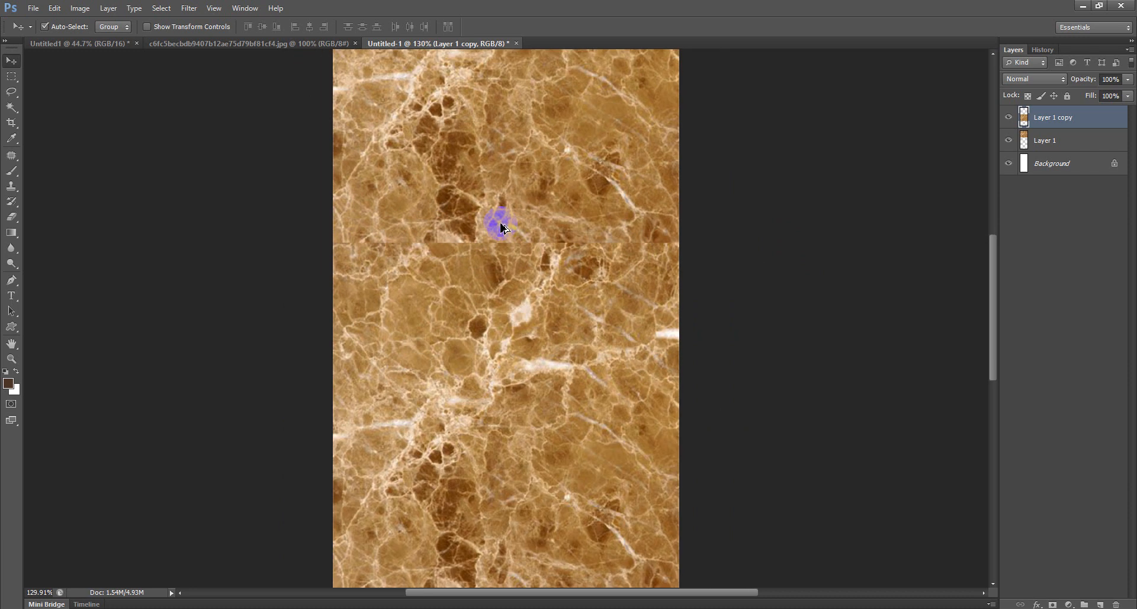
{"action": "mouse_move", "coordinate": [532, 331]}
{"action": "left_mouse_down"}
{"action": "mouse_move", "coordinate": [532, 356]}
{"action": "mouse_move", "coordinate": [533, 318]}
{"action": "left_mouse_up"}
Erase the upper edge of Layer 1 copy at the left end of the tile seam with the Eraser at 31% opacity
{"action": "left_click", "coordinate": [11, 216]}
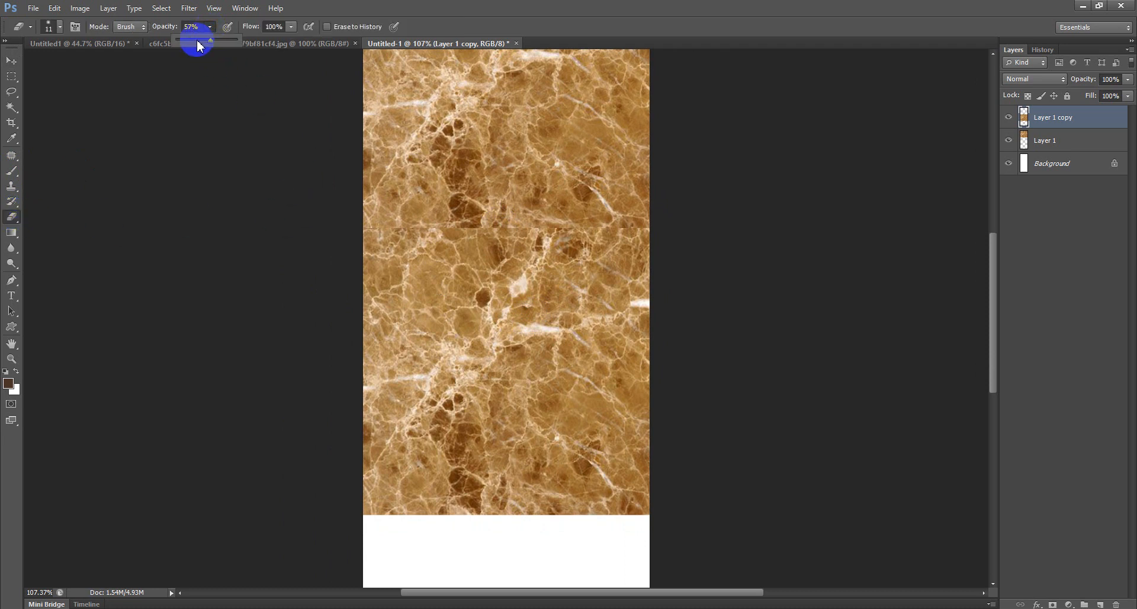
{"action": "left_click", "coordinate": [382, 237]}
{"action": "left_click_drag", "start_coordinate": [380, 237], "coordinate": [399, 220]}
{"action": "scroll", "coordinate": [385, 233], "scroll_direction": "up", "scroll_amount": 6}
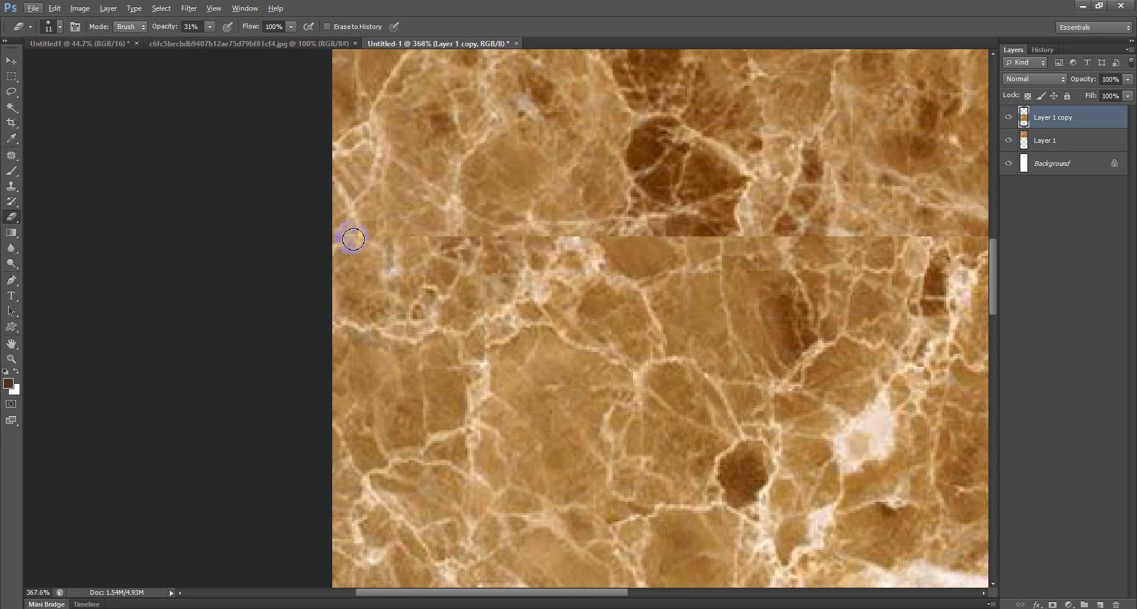
{"action": "mouse_move", "coordinate": [348, 211]}
{"action": "left_mouse_down"}
{"action": "mouse_move", "coordinate": [414, 211]}
{"action": "mouse_move", "coordinate": [351, 239]}
{"action": "mouse_move", "coordinate": [376, 209]}
{"action": "mouse_move", "coordinate": [438, 230]}
{"action": "left_mouse_up"}
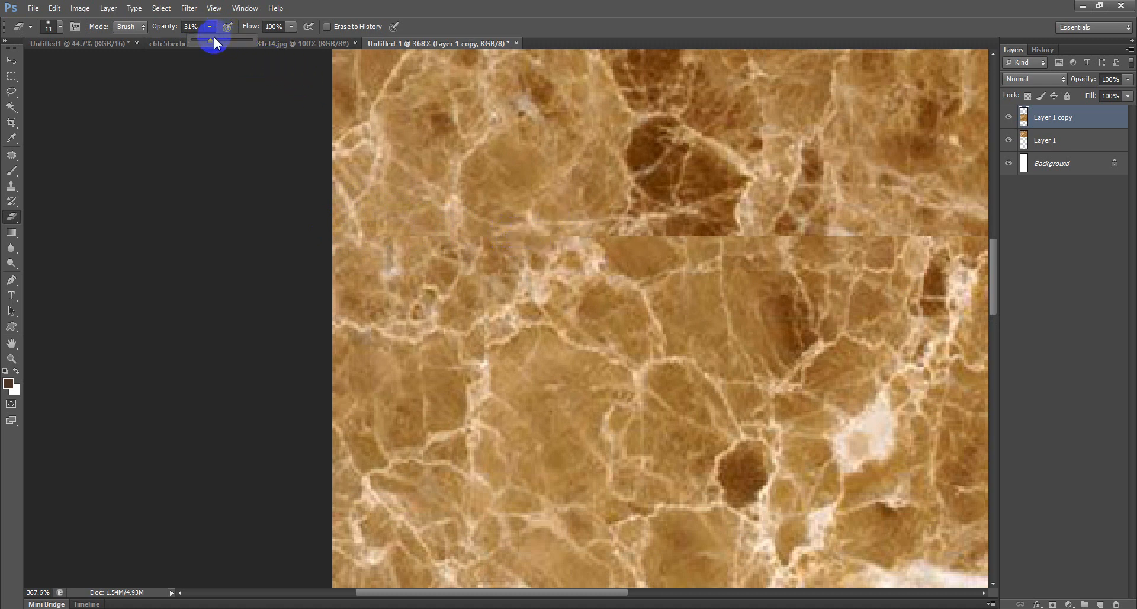
Soften the left-centre stretch of the tile seam on Layer 1 copy with the Eraser at 22% opacity
{"action": "left_click", "coordinate": [517, 227]}
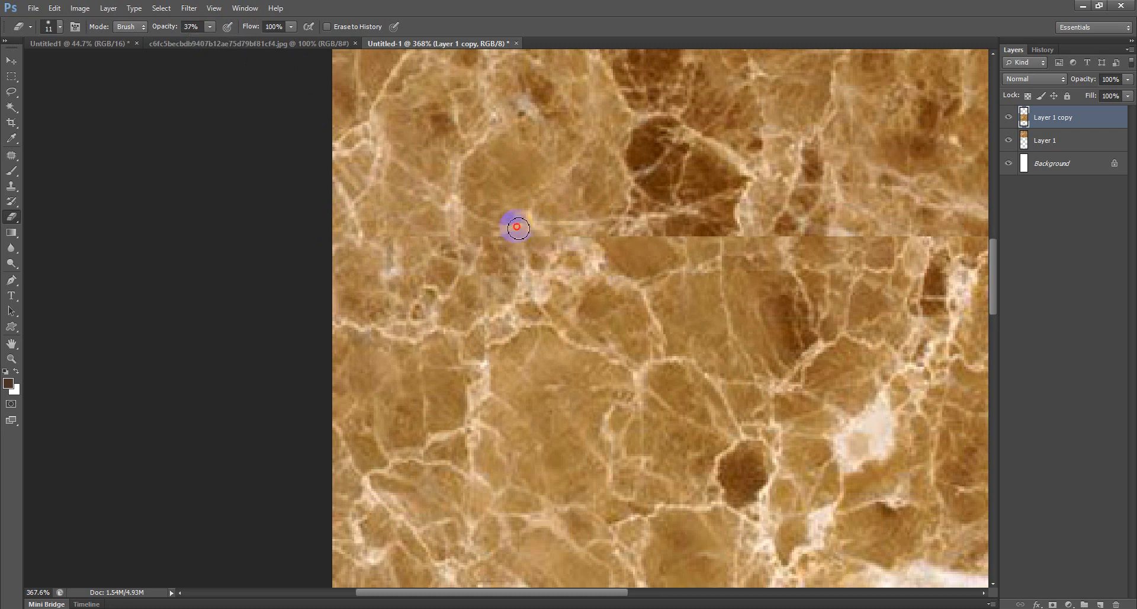
{"action": "left_click", "coordinate": [193, 28]}
{"action": "left_click", "coordinate": [199, 40]}
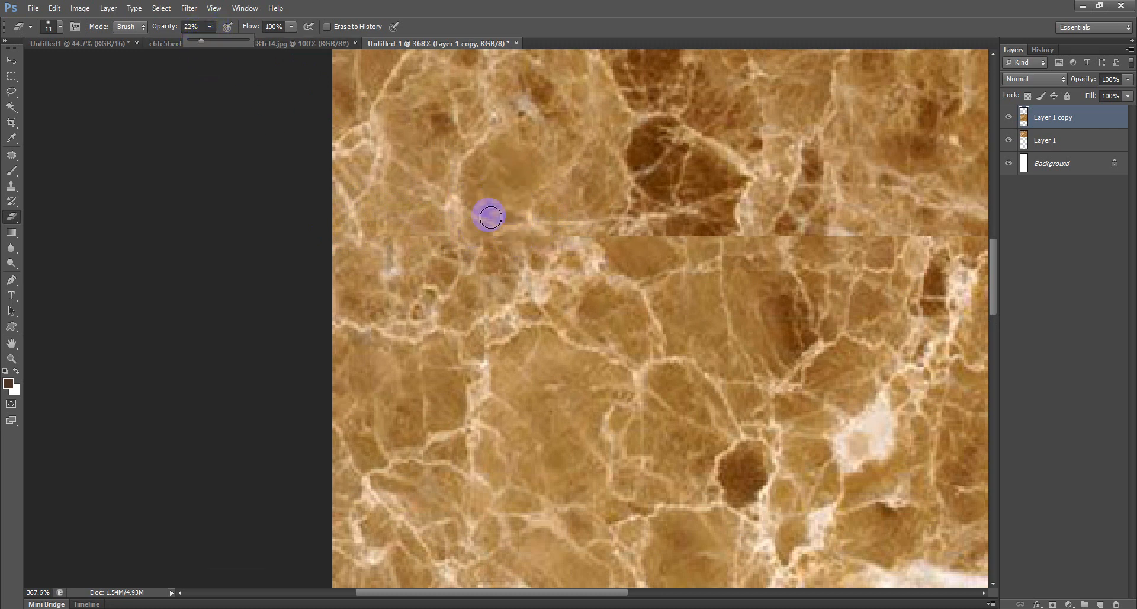
{"action": "left_click", "coordinate": [596, 228]}
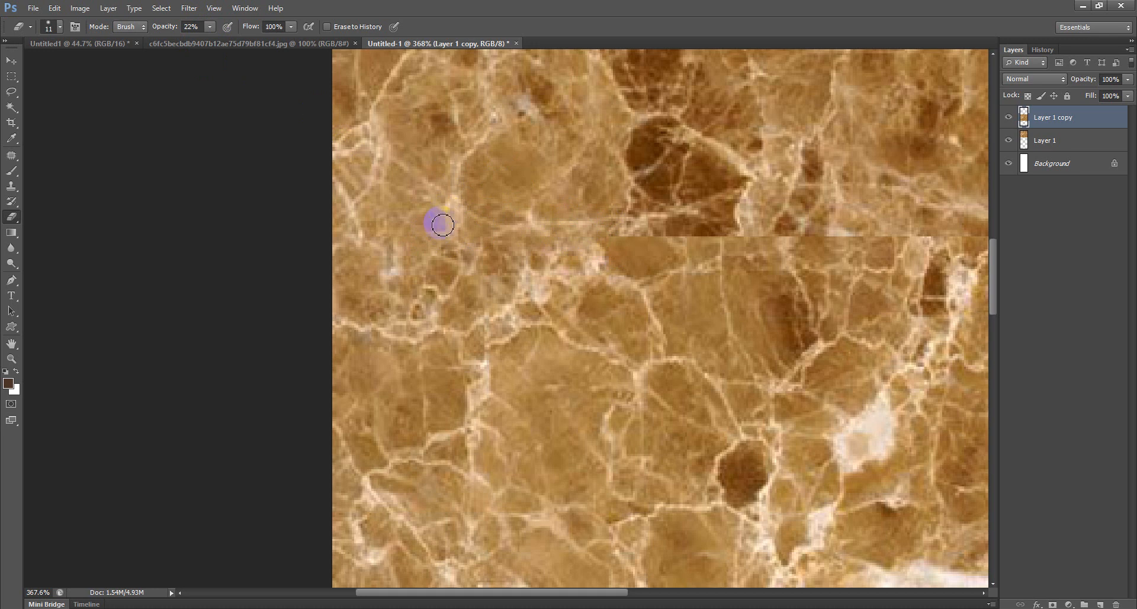
{"action": "mouse_move", "coordinate": [636, 277]}
{"action": "left_mouse_down"}
{"action": "mouse_move", "coordinate": [656, 237]}
{"action": "mouse_move", "coordinate": [707, 235]}
{"action": "mouse_move", "coordinate": [679, 233]}
{"action": "mouse_move", "coordinate": [710, 248]}
{"action": "mouse_move", "coordinate": [696, 231]}
{"action": "mouse_move", "coordinate": [716, 224]}
{"action": "mouse_move", "coordinate": [682, 237]}
{"action": "mouse_move", "coordinate": [725, 225]}
{"action": "mouse_move", "coordinate": [685, 233]}
{"action": "mouse_move", "coordinate": [721, 239]}
{"action": "mouse_move", "coordinate": [714, 211]}
{"action": "mouse_move", "coordinate": [754, 245]}
{"action": "mouse_move", "coordinate": [676, 239]}
{"action": "mouse_move", "coordinate": [723, 223]}
{"action": "mouse_move", "coordinate": [704, 240]}
{"action": "mouse_move", "coordinate": [715, 242]}
{"action": "mouse_move", "coordinate": [705, 226]}
{"action": "mouse_move", "coordinate": [730, 228]}
{"action": "mouse_move", "coordinate": [653, 231]}
{"action": "mouse_move", "coordinate": [664, 241]}
{"action": "mouse_move", "coordinate": [682, 238]}
{"action": "mouse_move", "coordinate": [589, 234]}
{"action": "mouse_move", "coordinate": [594, 244]}
{"action": "mouse_move", "coordinate": [548, 231]}
{"action": "mouse_move", "coordinate": [628, 241]}
{"action": "left_mouse_up"}
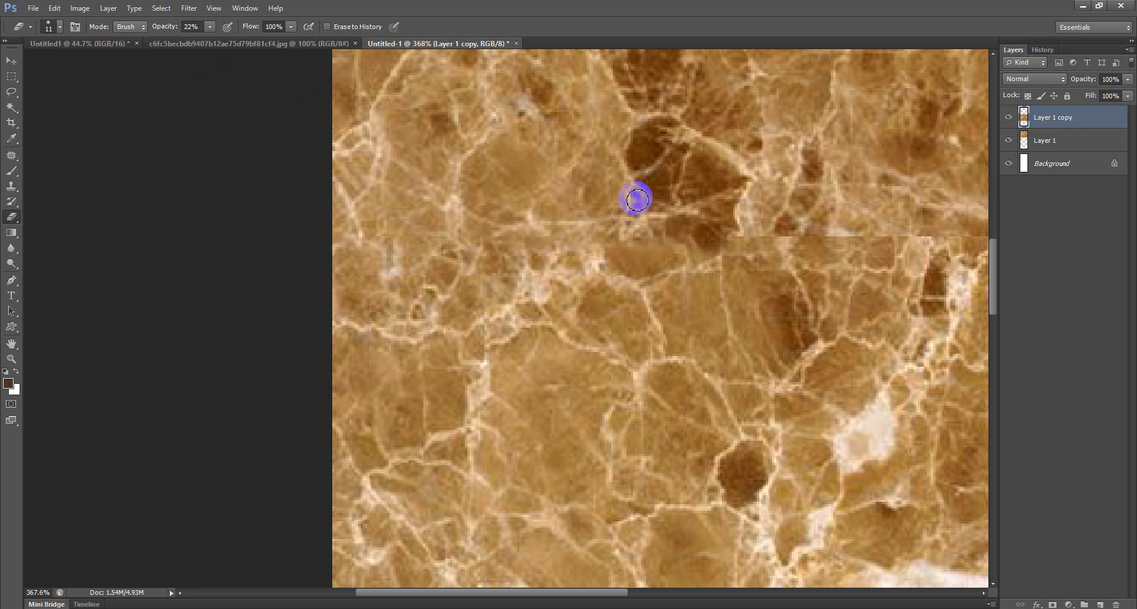
{"action": "scroll", "coordinate": [562, 237], "scroll_direction": "down", "scroll_amount": 5}
{"action": "scroll", "coordinate": [636, 358], "scroll_direction": "down", "scroll_amount": 1}
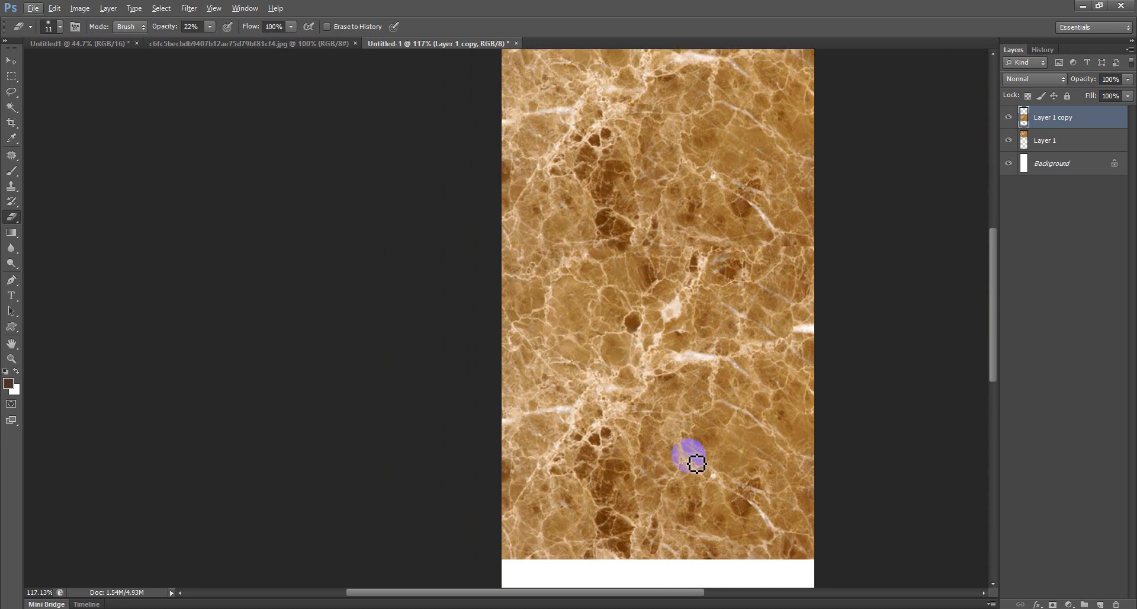
Set the Eraser to 50% opacity and blend the middle stretch of the seam between the two marble tiles
{"action": "scroll", "coordinate": [646, 385], "scroll_direction": "up", "scroll_amount": 6}
{"action": "scroll", "coordinate": [597, 170], "scroll_direction": "up", "scroll_amount": 1}
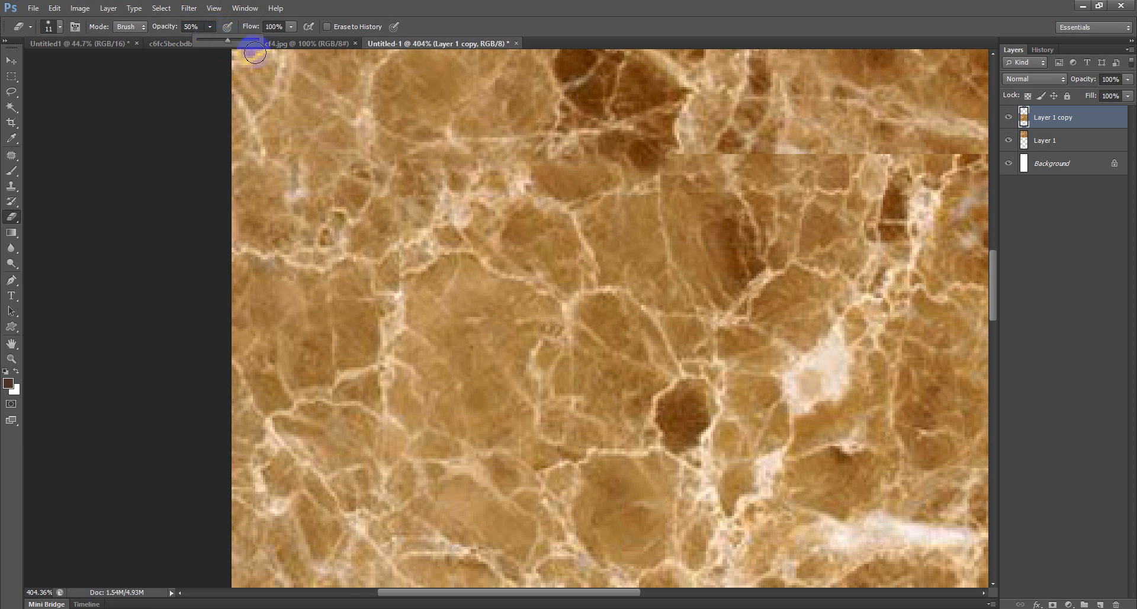
{"action": "left_click", "coordinate": [747, 134]}
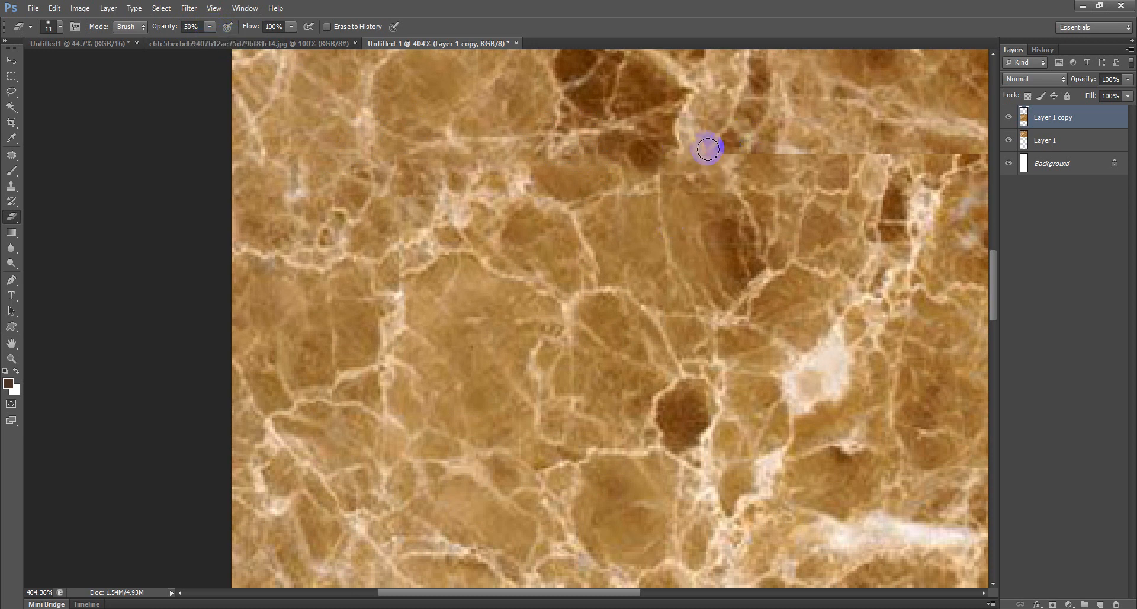
{"action": "left_click_drag", "start_coordinate": [747, 149], "coordinate": [770, 157]}
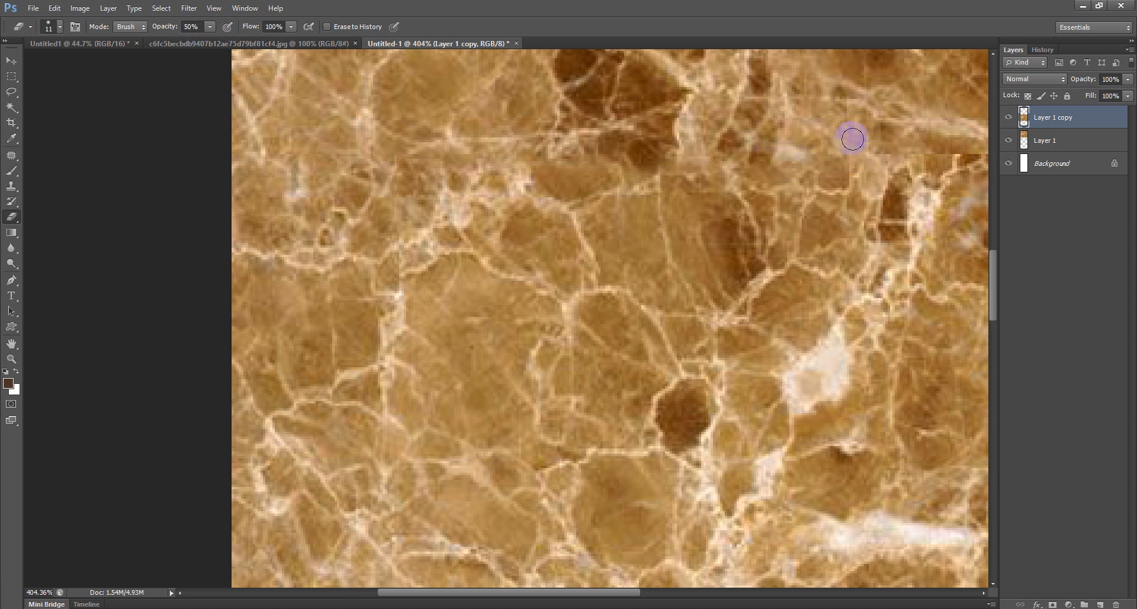
{"action": "left_click_drag", "start_coordinate": [965, 152], "coordinate": [939, 150]}
{"action": "scroll", "coordinate": [697, 152], "scroll_direction": "down", "scroll_amount": 5}
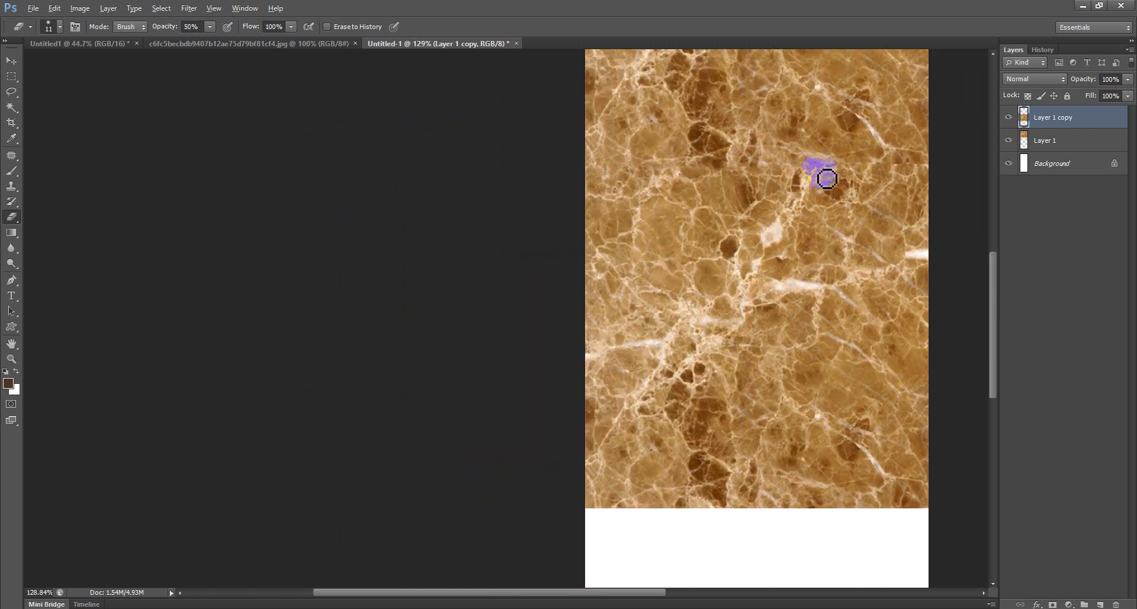
Erase the remaining hard edge along the right part of the tile seam on Layer 1 copy and check the whole canvas
{"action": "scroll", "coordinate": [870, 163], "scroll_direction": "up", "scroll_amount": 3}
{"action": "left_click", "coordinate": [791, 172]}
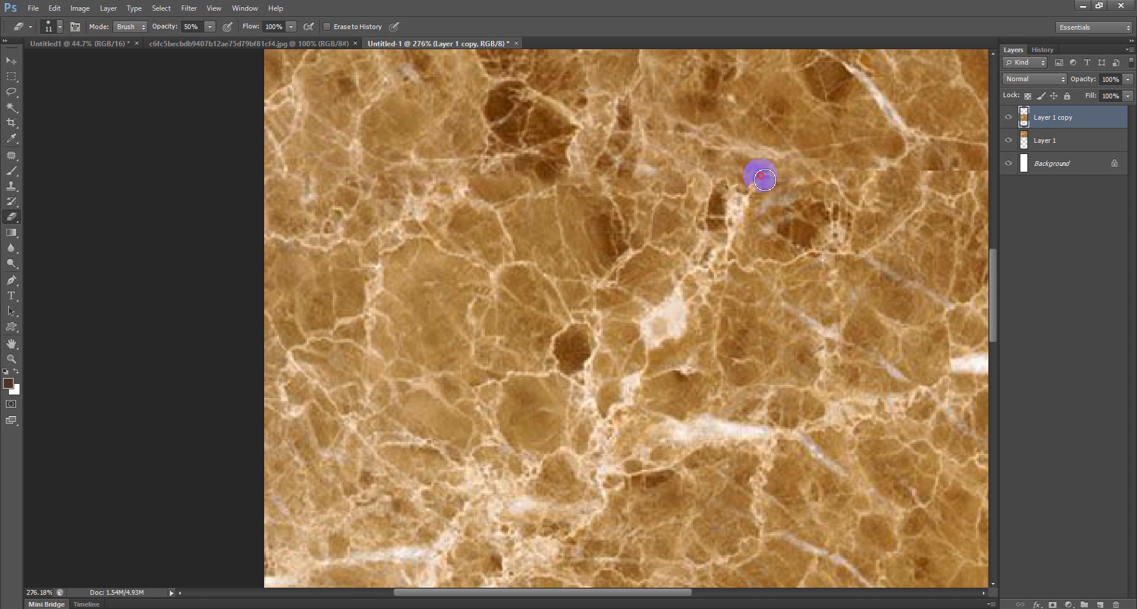
{"action": "mouse_move", "coordinate": [780, 173]}
{"action": "left_mouse_down"}
{"action": "mouse_move", "coordinate": [839, 158]}
{"action": "mouse_move", "coordinate": [797, 169]}
{"action": "mouse_move", "coordinate": [889, 170]}
{"action": "mouse_move", "coordinate": [835, 172]}
{"action": "mouse_move", "coordinate": [861, 169]}
{"action": "left_mouse_up"}
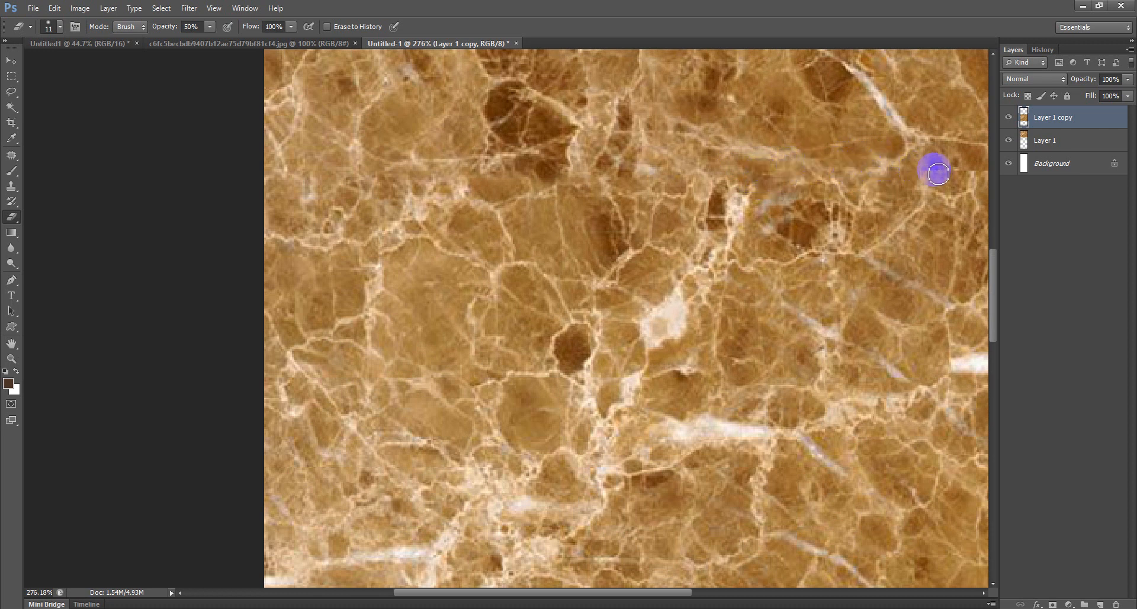
{"action": "left_click_drag", "start_coordinate": [935, 168], "coordinate": [980, 179]}
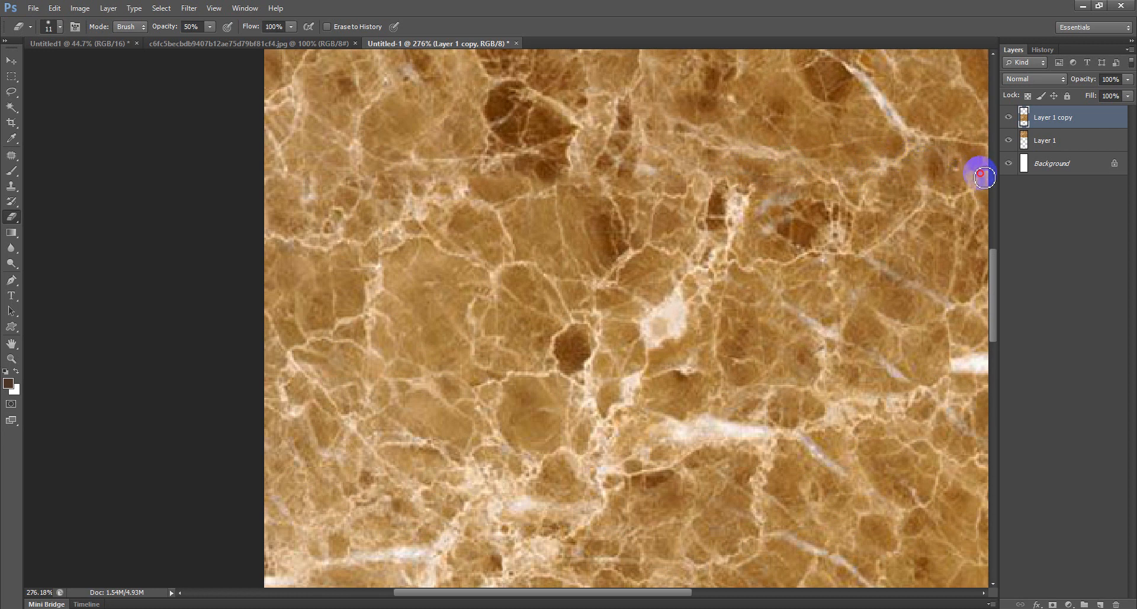
{"action": "scroll", "coordinate": [962, 165], "scroll_direction": "down", "scroll_amount": 3}
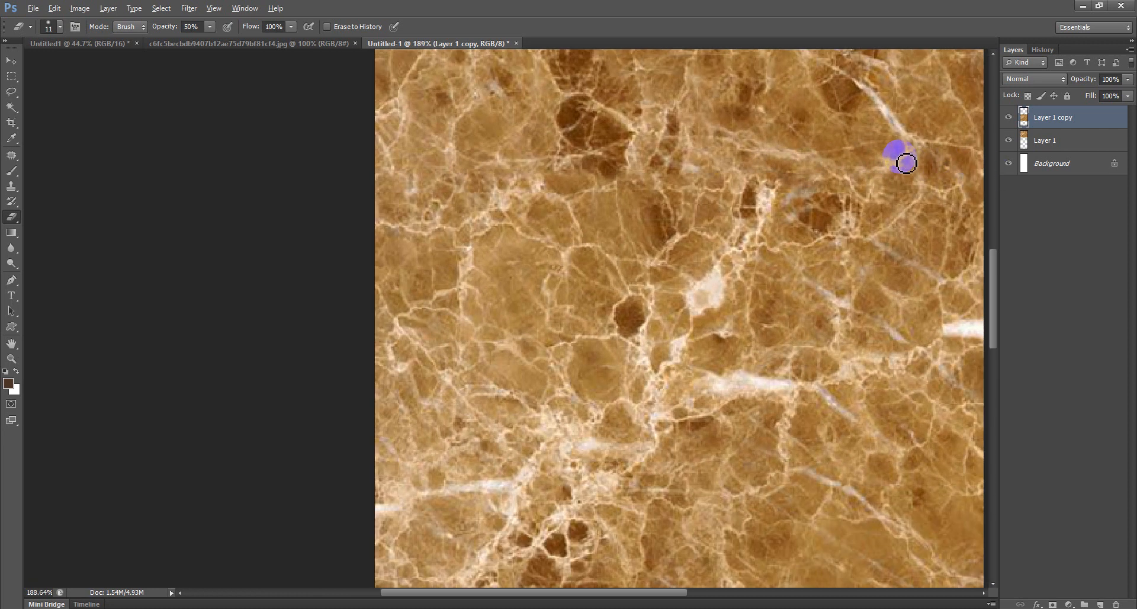
{"action": "scroll", "coordinate": [960, 165], "scroll_direction": "down", "scroll_amount": 4}
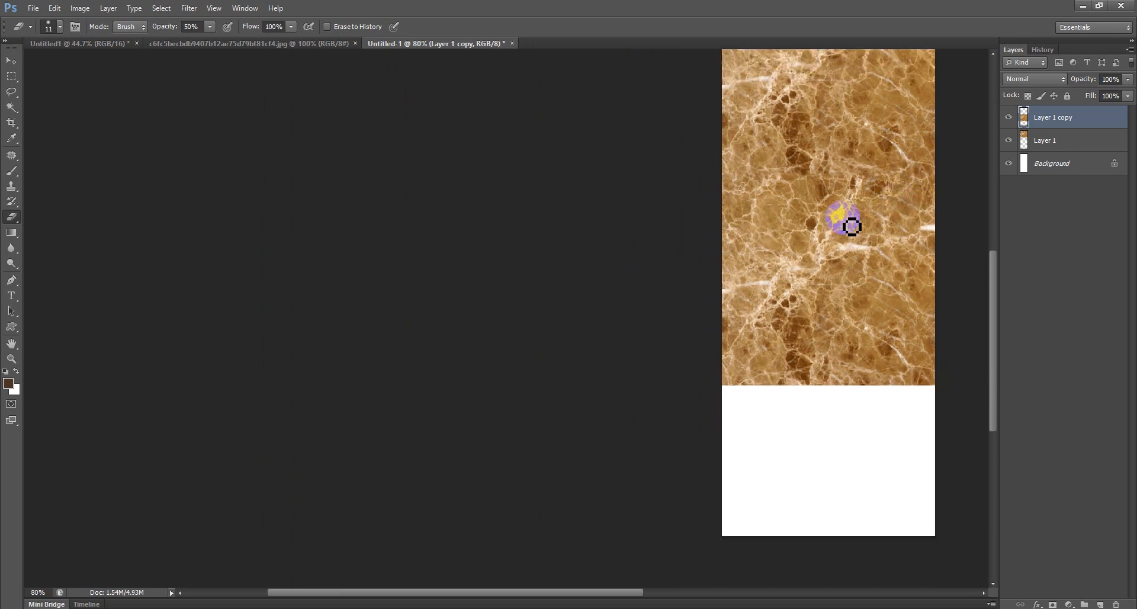
{"action": "scroll", "coordinate": [624, 376], "scroll_direction": "down", "scroll_amount": 1}
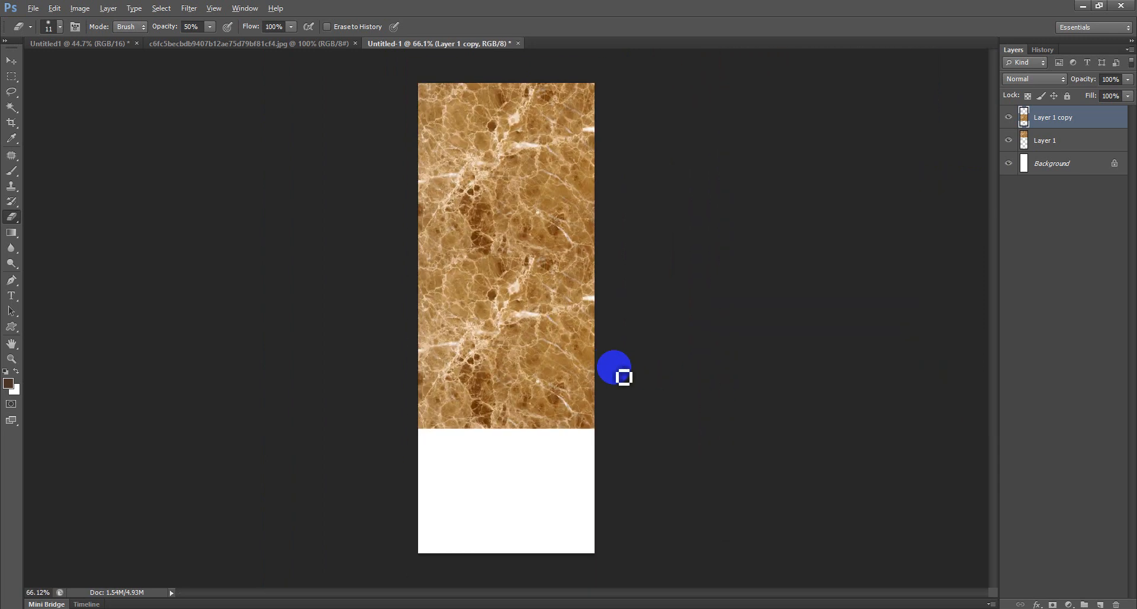
Duplicate the blended marble tile downward by about 299 px to cover the white area at the canvas's bottom
{"action": "left_click", "coordinate": [12, 65]}
{"action": "mouse_move", "coordinate": [454, 372]}
{"action": "left_mouse_down"}
{"action": "mouse_move", "coordinate": [469, 414]}
{"action": "mouse_move", "coordinate": [464, 558]}
{"action": "mouse_move", "coordinate": [482, 388]}
{"action": "mouse_move", "coordinate": [456, 536]}
{"action": "mouse_move", "coordinate": [477, 558]}
{"action": "mouse_move", "coordinate": [464, 540]}
{"action": "mouse_move", "coordinate": [482, 537]}
{"action": "mouse_move", "coordinate": [465, 491]}
{"action": "mouse_move", "coordinate": [464, 557]}
{"action": "mouse_move", "coordinate": [470, 414]}
{"action": "mouse_move", "coordinate": [505, 538]}
{"action": "mouse_move", "coordinate": [539, 542]}
{"action": "mouse_move", "coordinate": [489, 520]}
{"action": "mouse_move", "coordinate": [549, 449]}
{"action": "mouse_move", "coordinate": [492, 499]}
{"action": "mouse_move", "coordinate": [490, 536]}
{"action": "mouse_move", "coordinate": [491, 525]}
{"action": "left_mouse_up"}
{"action": "key", "text": "ctrl+j"}
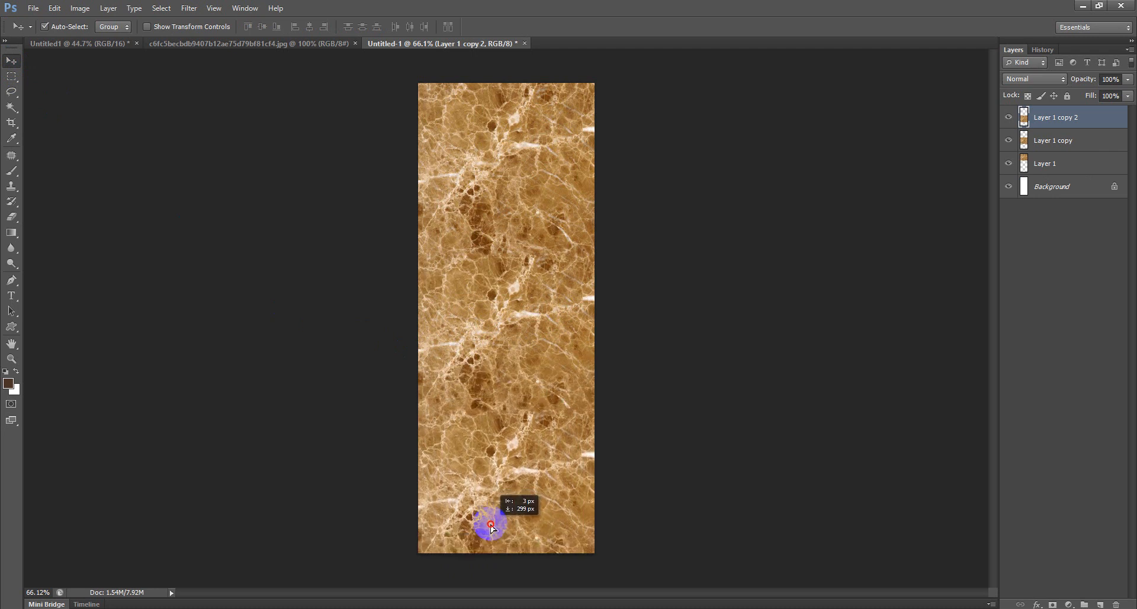
Try Layer 1 copy above Layer 1 copy 2 to compare the lower seam, and restore Layer 1 copy 2 on top
{"action": "left_click", "coordinate": [505, 368]}
{"action": "left_click_drag", "start_coordinate": [1077, 143], "coordinate": [1066, 113]}
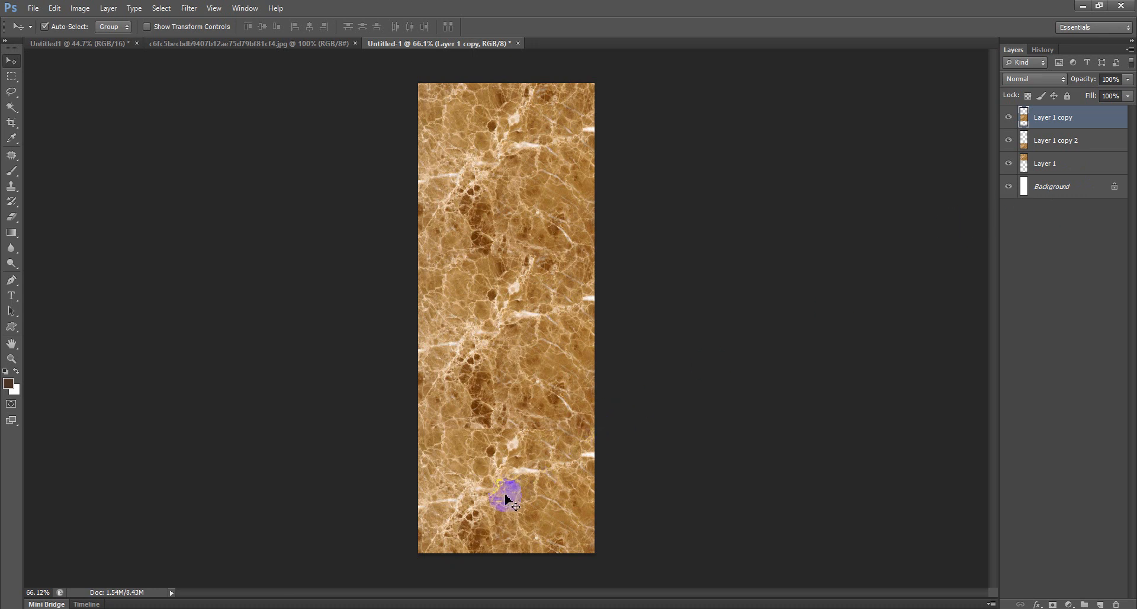
{"action": "scroll", "coordinate": [505, 495], "scroll_direction": "up", "scroll_amount": 3}
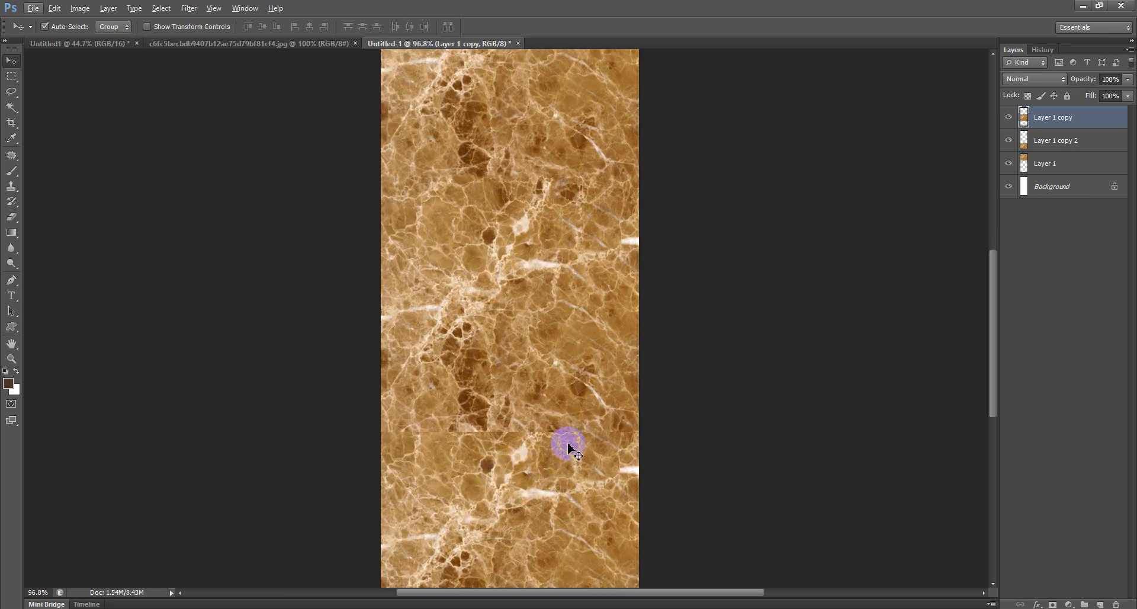
{"action": "left_click_drag", "start_coordinate": [1042, 120], "coordinate": [1057, 154]}
Move the bottom marble tile down to leave a white gap below the middle tile, and nudge the middle tile up slightly
{"action": "left_click_drag", "start_coordinate": [533, 465], "coordinate": [527, 540]}
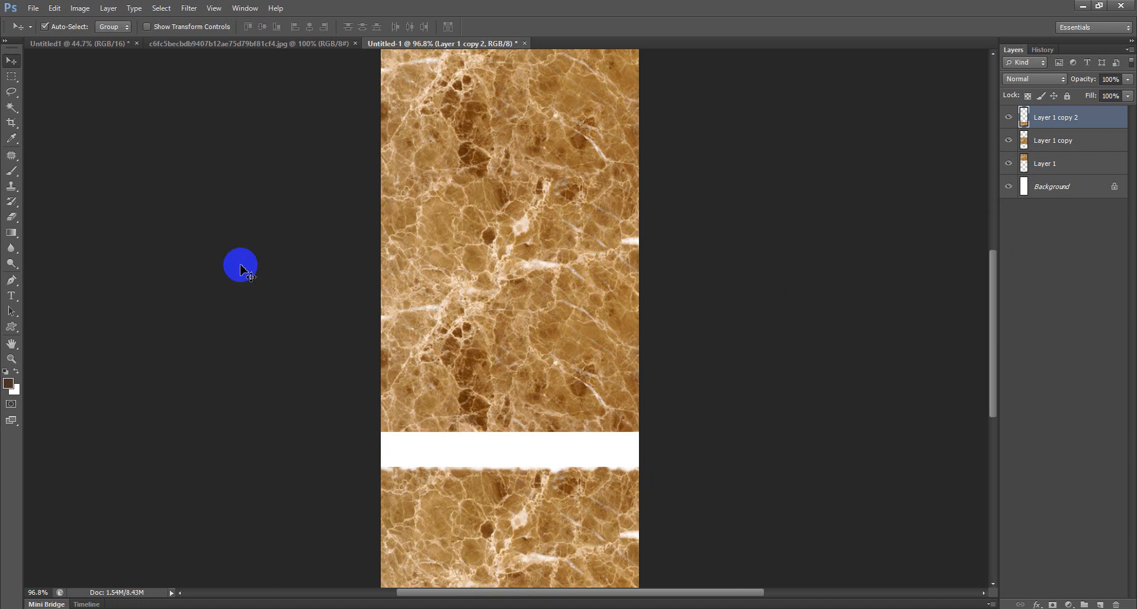
{"action": "left_click", "coordinate": [14, 220]}
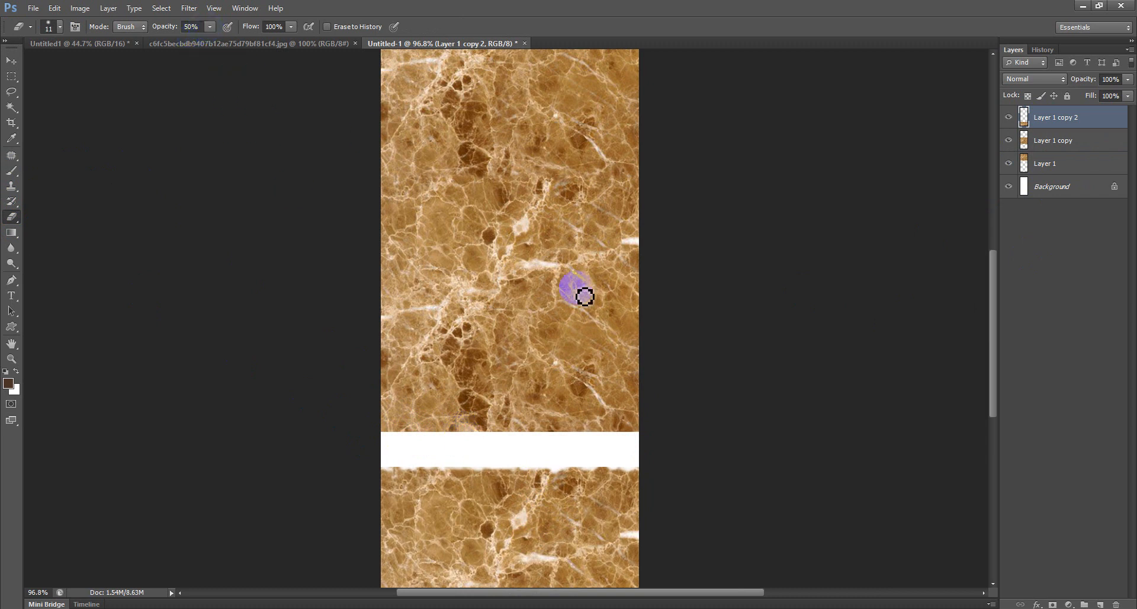
{"action": "left_click", "coordinate": [11, 61]}
{"action": "left_click", "coordinate": [621, 398]}
{"action": "mouse_move", "coordinate": [531, 346]}
{"action": "left_mouse_down"}
{"action": "mouse_move", "coordinate": [530, 360]}
{"action": "mouse_move", "coordinate": [526, 341]}
{"action": "left_mouse_up"}
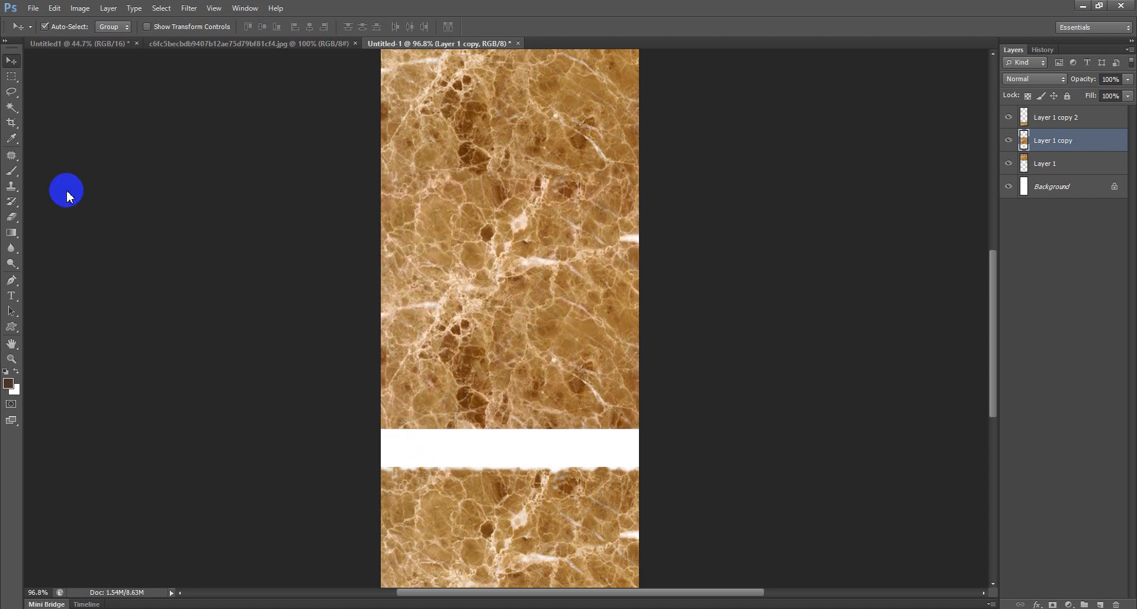
{"action": "left_click", "coordinate": [11, 186]}
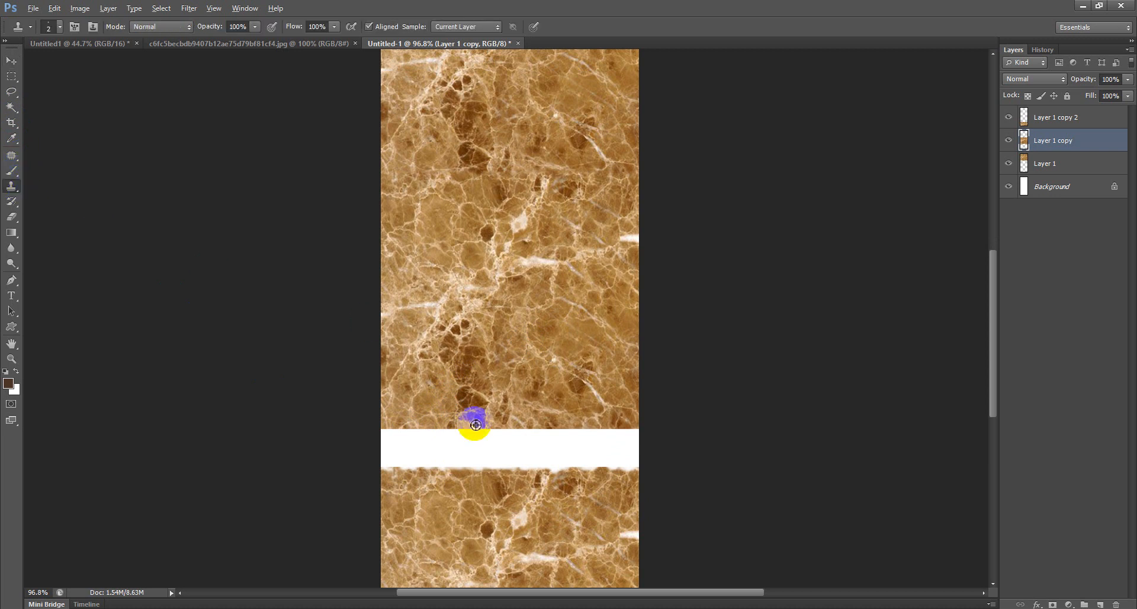
{"action": "scroll", "coordinate": [472, 420], "scroll_direction": "up", "scroll_amount": 3}
{"action": "left_click", "coordinate": [470, 416]}
{"action": "left_click", "coordinate": [566, 242]}
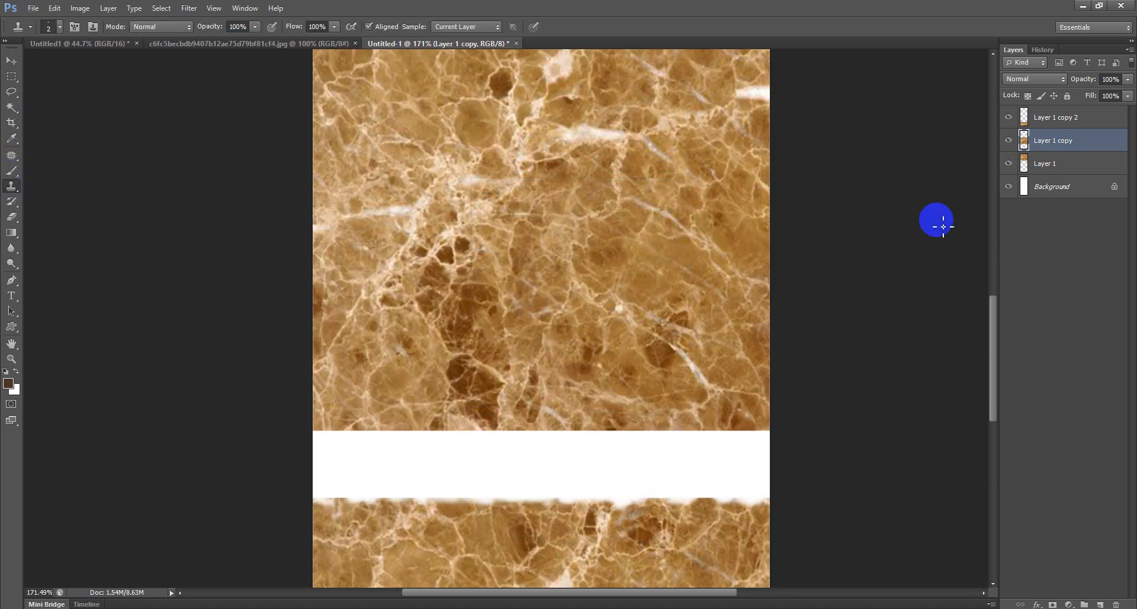
Erase part of the hard bottom edge of the marble tile on Layer 1 copy and hide Layer 1 copy 2 and Layer 1
{"action": "left_click", "coordinate": [1027, 144]}
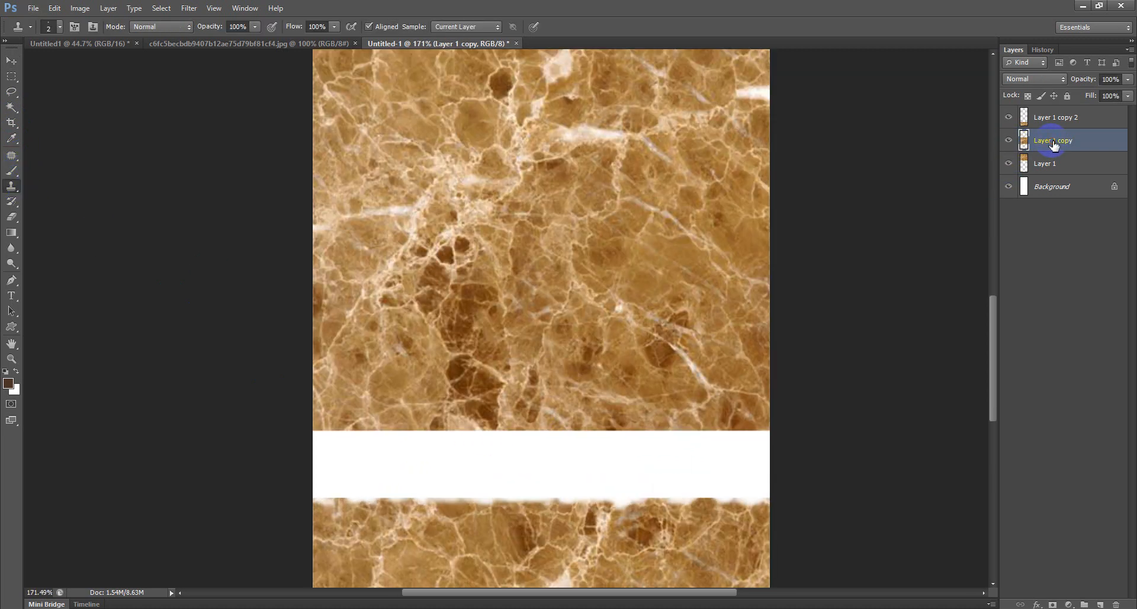
{"action": "left_click", "coordinate": [11, 216]}
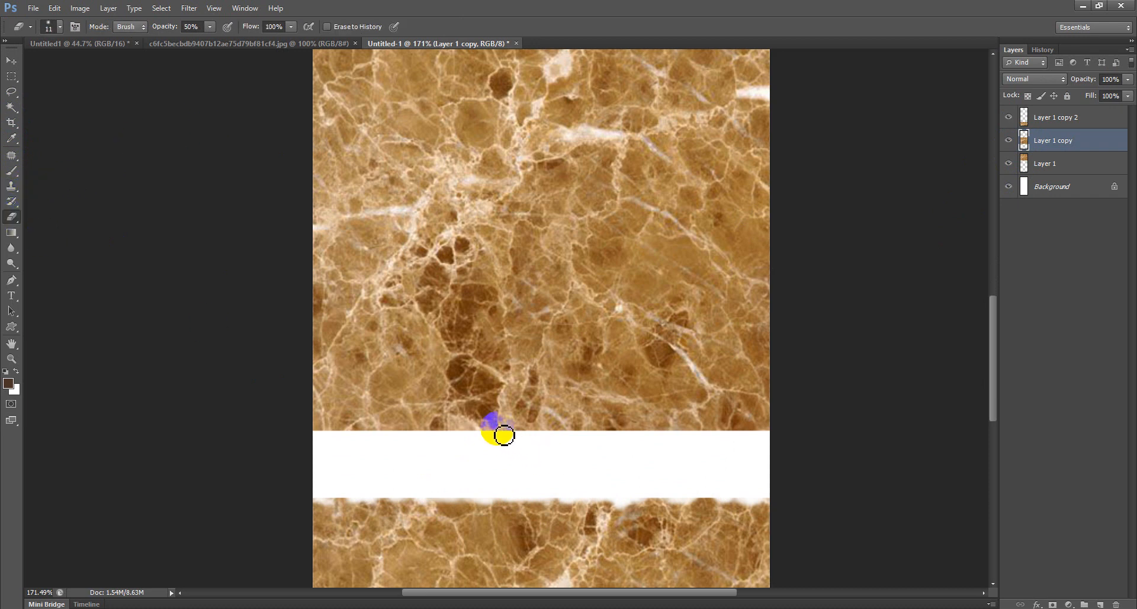
{"action": "mouse_move", "coordinate": [487, 425]}
{"action": "left_mouse_down"}
{"action": "mouse_move", "coordinate": [382, 428]}
{"action": "mouse_move", "coordinate": [440, 442]}
{"action": "mouse_move", "coordinate": [388, 437]}
{"action": "left_mouse_up"}
{"action": "left_click", "coordinate": [1008, 117]}
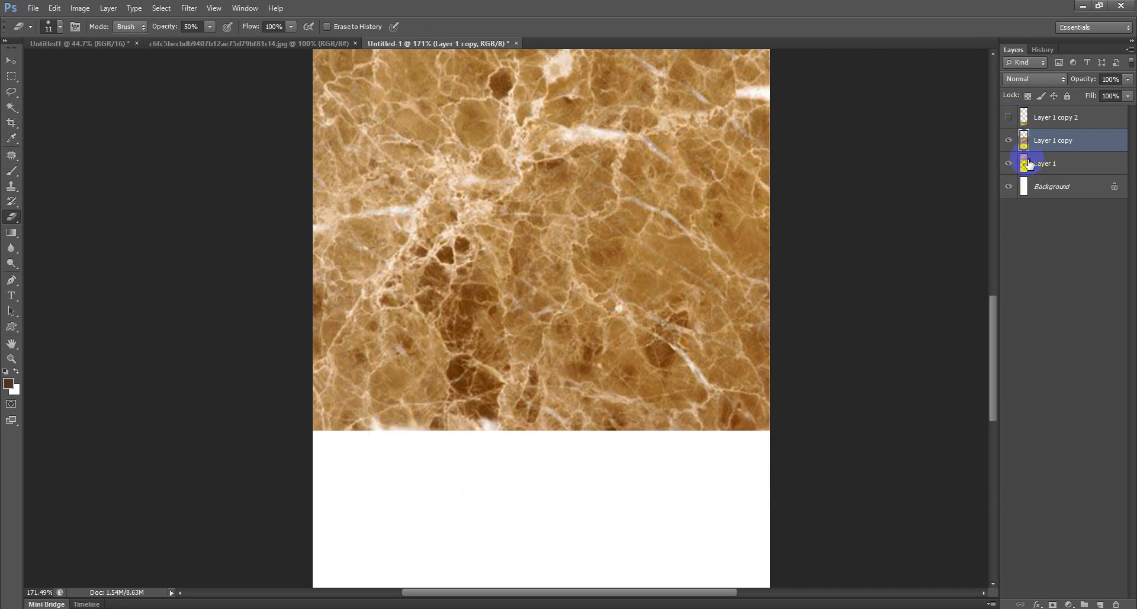
{"action": "left_click", "coordinate": [1009, 164]}
{"action": "scroll", "coordinate": [605, 301], "scroll_direction": "down", "scroll_amount": 6}
{"action": "scroll", "coordinate": [589, 309], "scroll_direction": "up", "scroll_amount": 1}
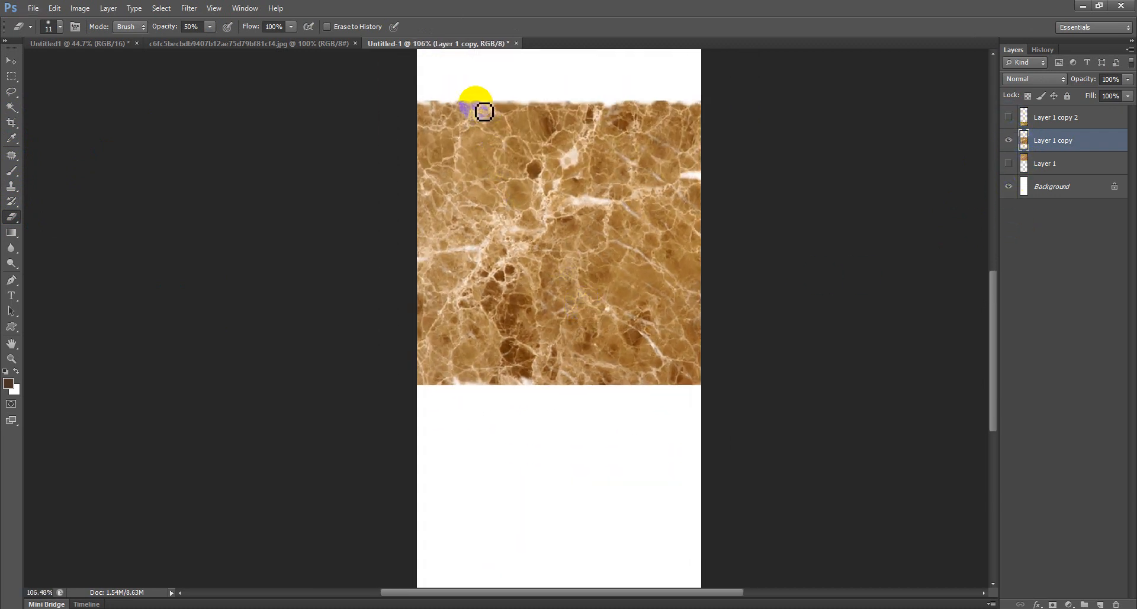
Soften the top edge of the isolated marble tile on Layer 1 copy with the Eraser at 50% opacity
{"action": "scroll", "coordinate": [459, 96], "scroll_direction": "up", "scroll_amount": 8}
{"action": "scroll", "coordinate": [454, 93], "scroll_direction": "up", "scroll_amount": 2}
{"action": "left_click_drag", "start_coordinate": [402, 127], "coordinate": [396, 121]}
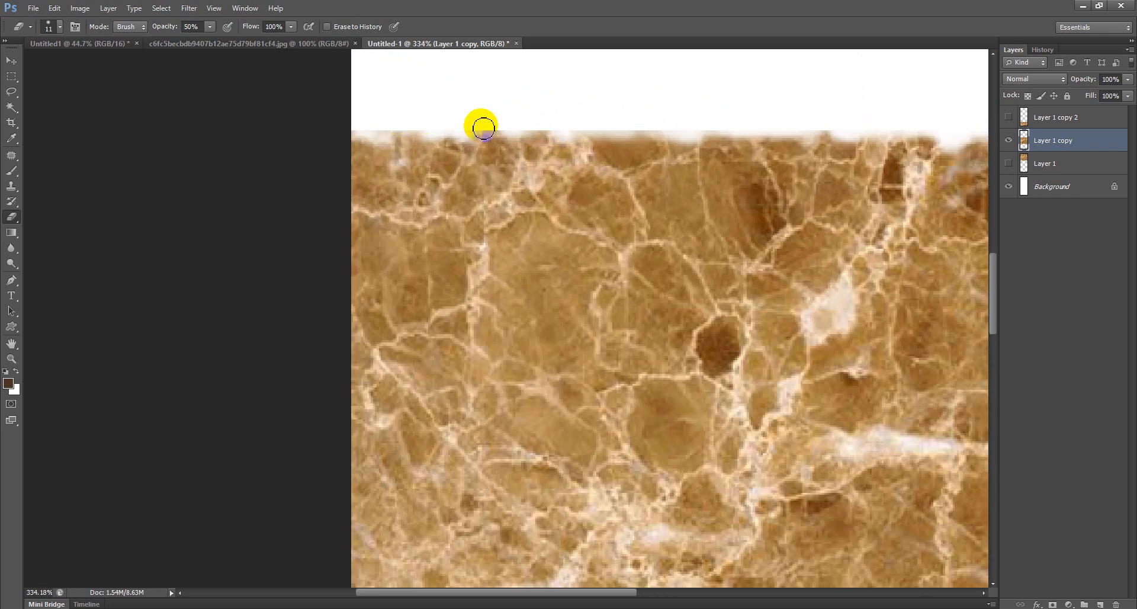
{"action": "scroll", "coordinate": [592, 134], "scroll_direction": "down", "scroll_amount": 4}
{"action": "scroll", "coordinate": [865, 124], "scroll_direction": "up", "scroll_amount": 2}
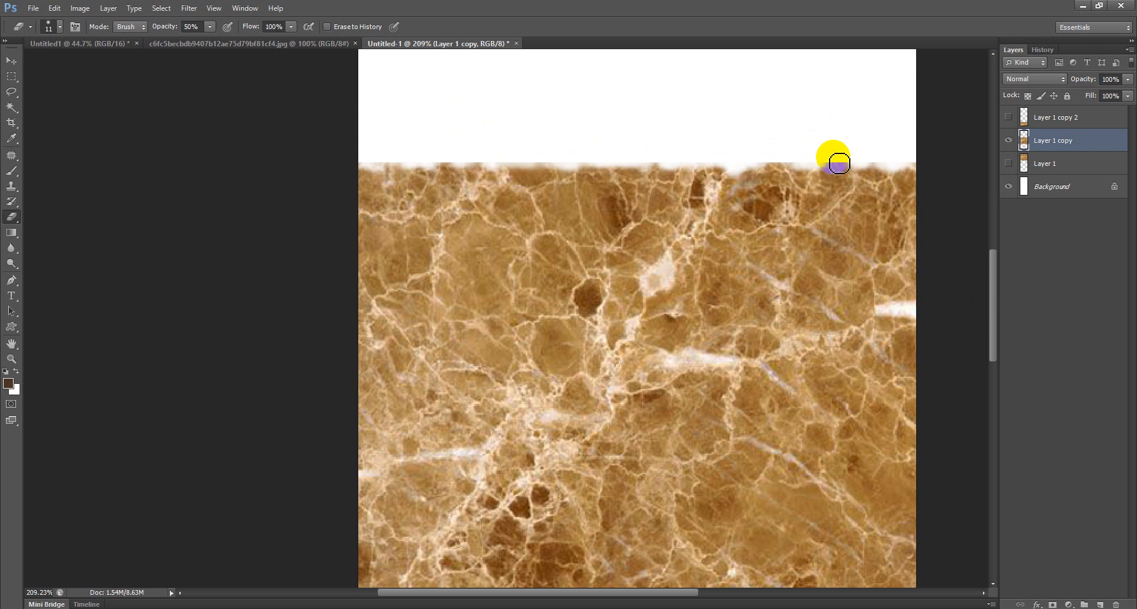
{"action": "mouse_move", "coordinate": [854, 163]}
{"action": "left_mouse_down"}
{"action": "mouse_move", "coordinate": [788, 160]}
{"action": "mouse_move", "coordinate": [801, 156]}
{"action": "mouse_move", "coordinate": [772, 169]}
{"action": "mouse_move", "coordinate": [807, 155]}
{"action": "mouse_move", "coordinate": [580, 168]}
{"action": "mouse_move", "coordinate": [583, 180]}
{"action": "mouse_move", "coordinate": [543, 172]}
{"action": "left_mouse_up"}
{"action": "left_click", "coordinate": [375, 168]}
Erase the straight bottom edge of the Layer 1 copy tile irregularly along its full width
{"action": "scroll", "coordinate": [480, 132], "scroll_direction": "down", "scroll_amount": 4}
{"action": "scroll", "coordinate": [556, 355], "scroll_direction": "up", "scroll_amount": 6}
{"action": "left_click", "coordinate": [419, 368]}
{"action": "left_click", "coordinate": [211, 370]}
{"action": "left_click", "coordinate": [223, 372]}
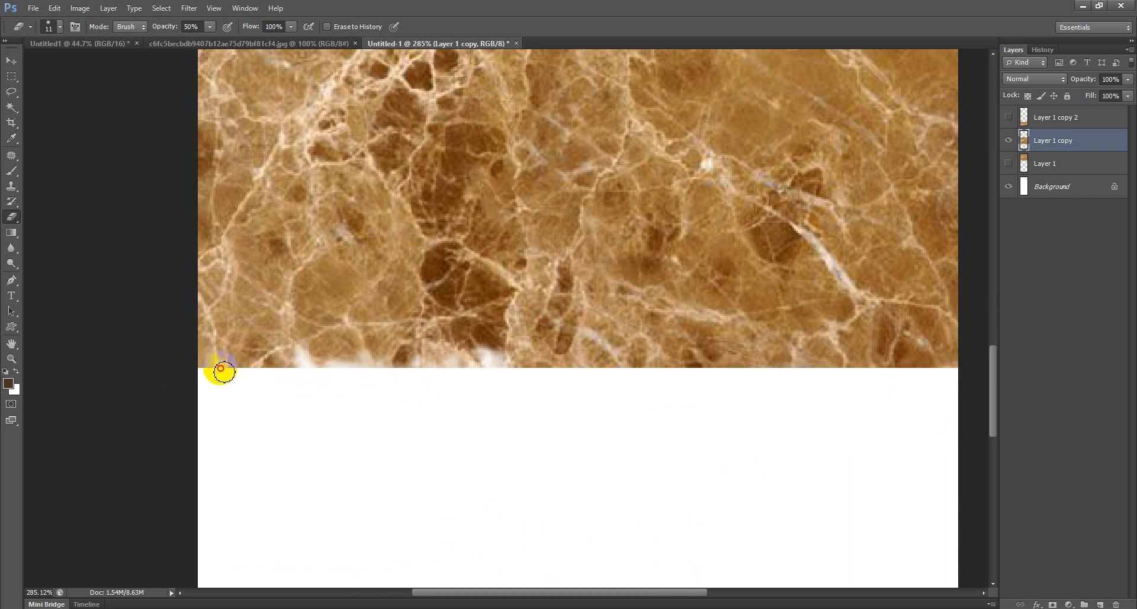
{"action": "mouse_move", "coordinate": [218, 352]}
{"action": "left_mouse_down"}
{"action": "mouse_move", "coordinate": [221, 376]}
{"action": "mouse_move", "coordinate": [405, 386]}
{"action": "mouse_move", "coordinate": [500, 372]}
{"action": "mouse_move", "coordinate": [516, 390]}
{"action": "mouse_move", "coordinate": [351, 367]}
{"action": "mouse_move", "coordinate": [200, 367]}
{"action": "mouse_move", "coordinate": [390, 376]}
{"action": "mouse_move", "coordinate": [950, 368]}
{"action": "left_mouse_up"}
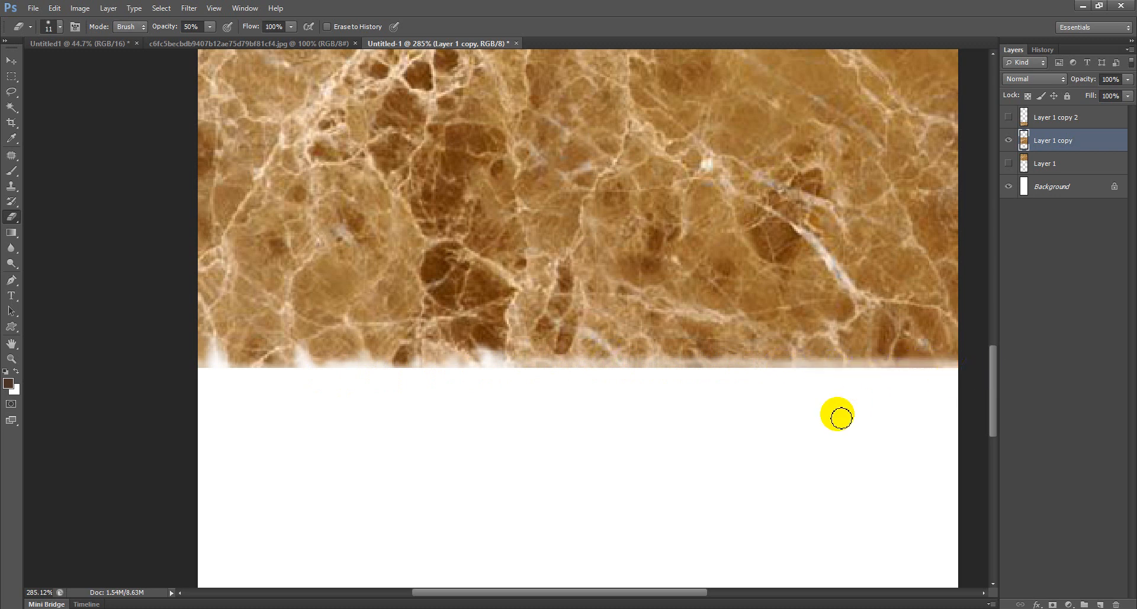
{"action": "scroll", "coordinate": [770, 426], "scroll_direction": "down", "scroll_amount": 4}
{"action": "scroll", "coordinate": [774, 431], "scroll_direction": "up", "scroll_amount": 4}
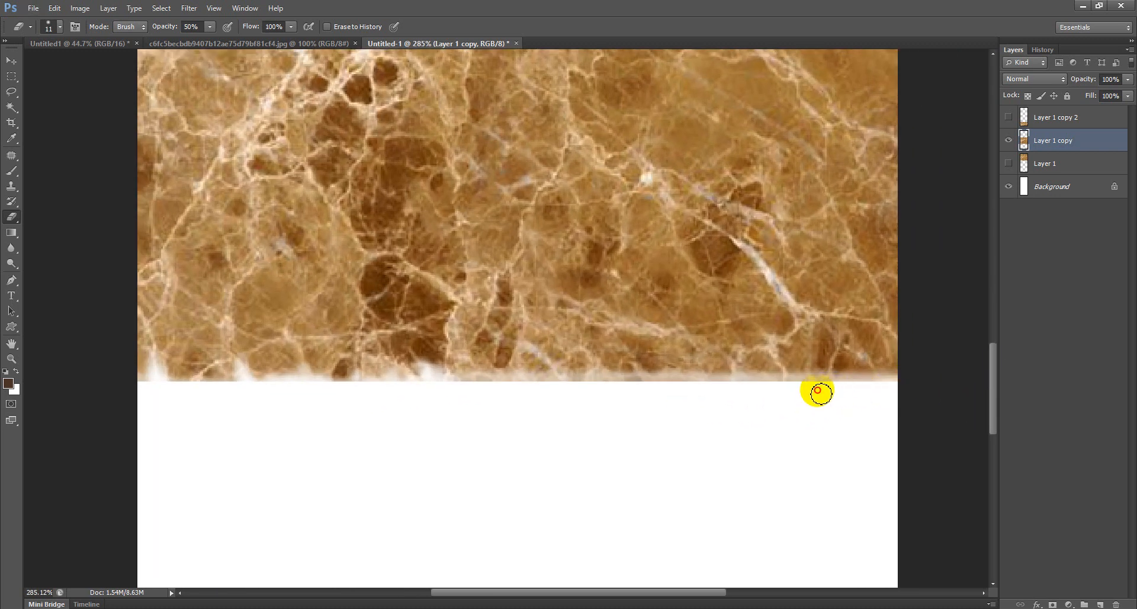
{"action": "mouse_move", "coordinate": [856, 393]}
{"action": "left_mouse_down"}
{"action": "mouse_move", "coordinate": [584, 383]}
{"action": "mouse_move", "coordinate": [512, 387]}
{"action": "mouse_move", "coordinate": [483, 403]}
{"action": "mouse_move", "coordinate": [515, 379]}
{"action": "mouse_move", "coordinate": [424, 397]}
{"action": "mouse_move", "coordinate": [481, 371]}
{"action": "mouse_move", "coordinate": [497, 397]}
{"action": "mouse_move", "coordinate": [720, 378]}
{"action": "mouse_move", "coordinate": [746, 396]}
{"action": "mouse_move", "coordinate": [812, 370]}
{"action": "mouse_move", "coordinate": [886, 393]}
{"action": "left_mouse_up"}
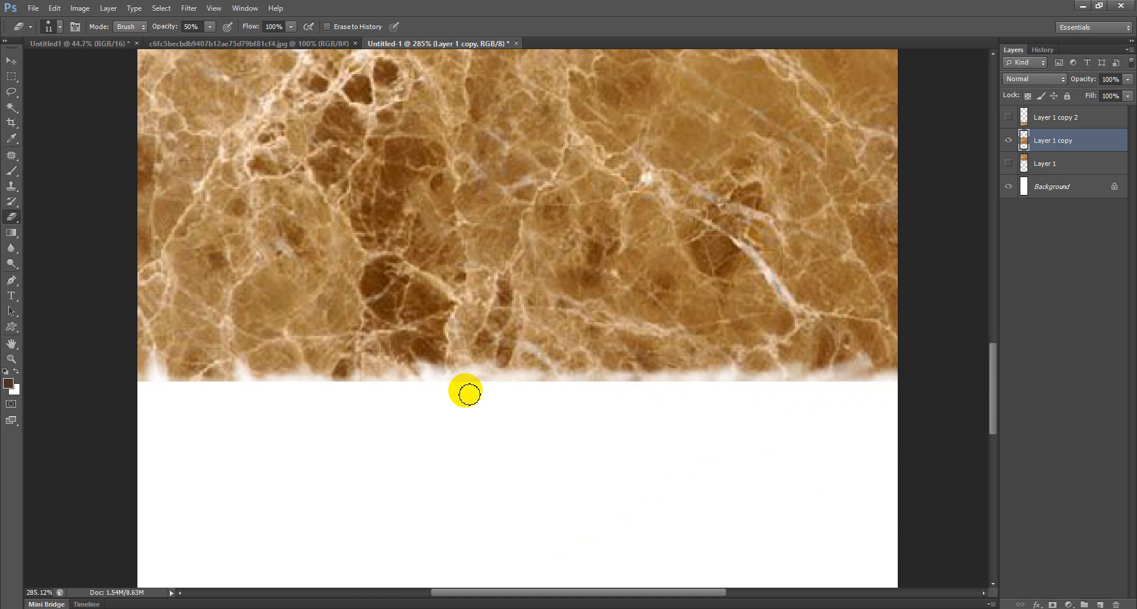
{"action": "mouse_move", "coordinate": [562, 384]}
{"action": "left_mouse_down"}
{"action": "mouse_move", "coordinate": [645, 370]}
{"action": "mouse_move", "coordinate": [736, 378]}
{"action": "left_mouse_up"}
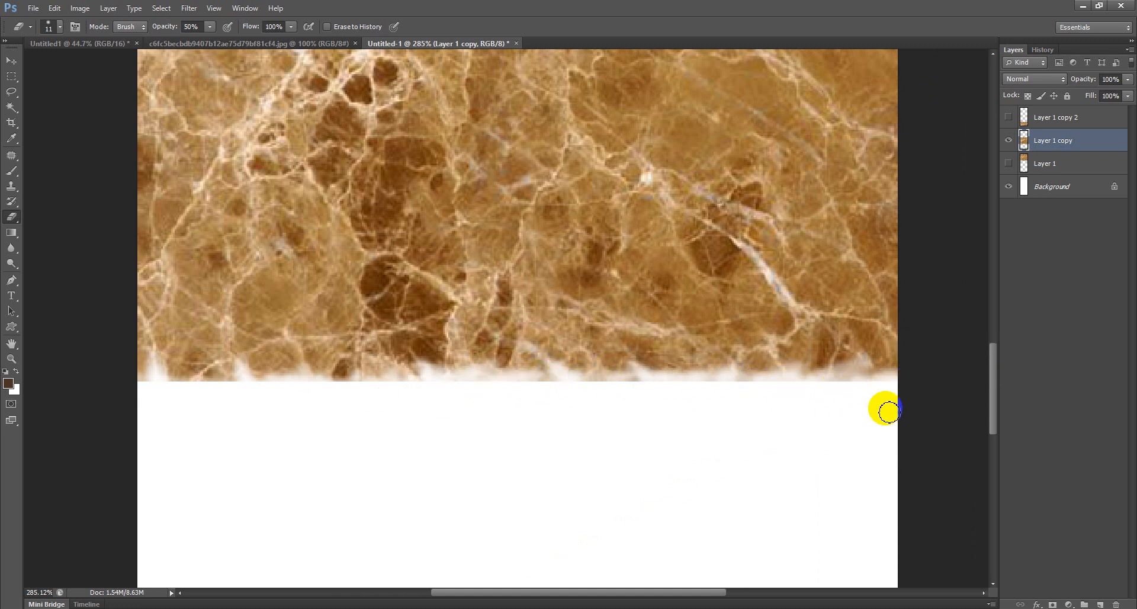
{"action": "scroll", "coordinate": [426, 427], "scroll_direction": "down", "scroll_amount": 5}
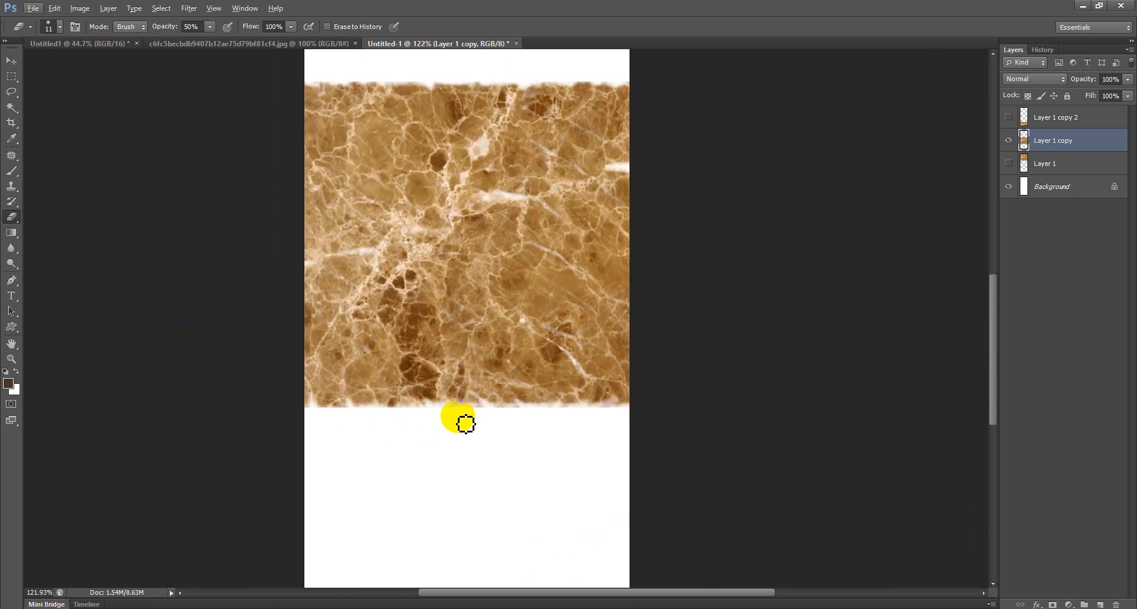
Show Layer 1 and Layer 1 copy 2 again
{"action": "left_click", "coordinate": [1008, 163]}
{"action": "scroll", "coordinate": [542, 299], "scroll_direction": "down", "scroll_amount": 3}
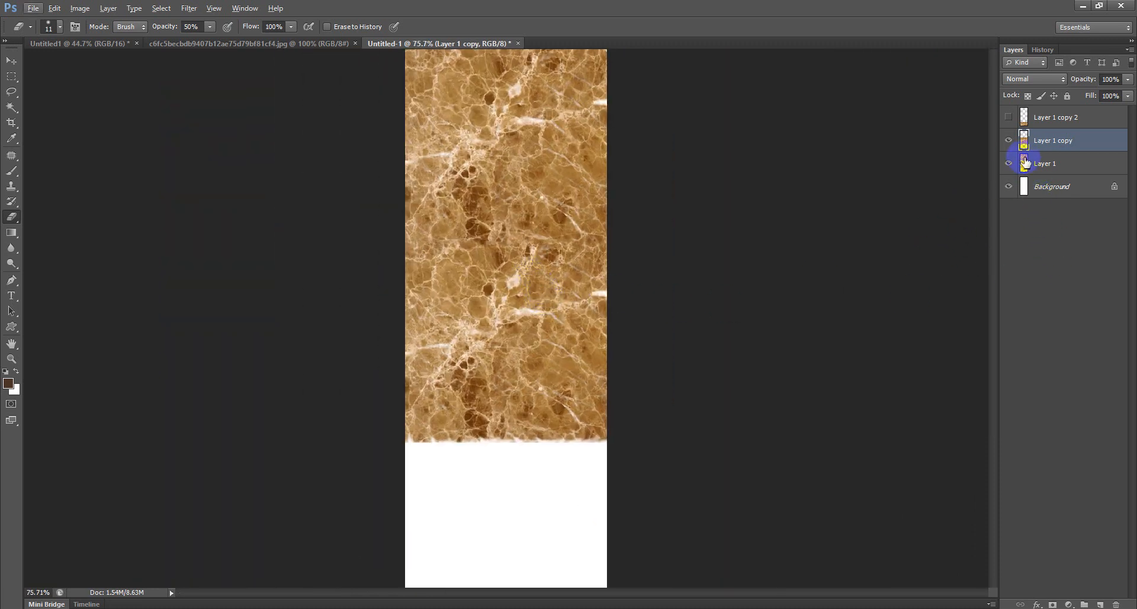
{"action": "left_click", "coordinate": [1016, 123]}
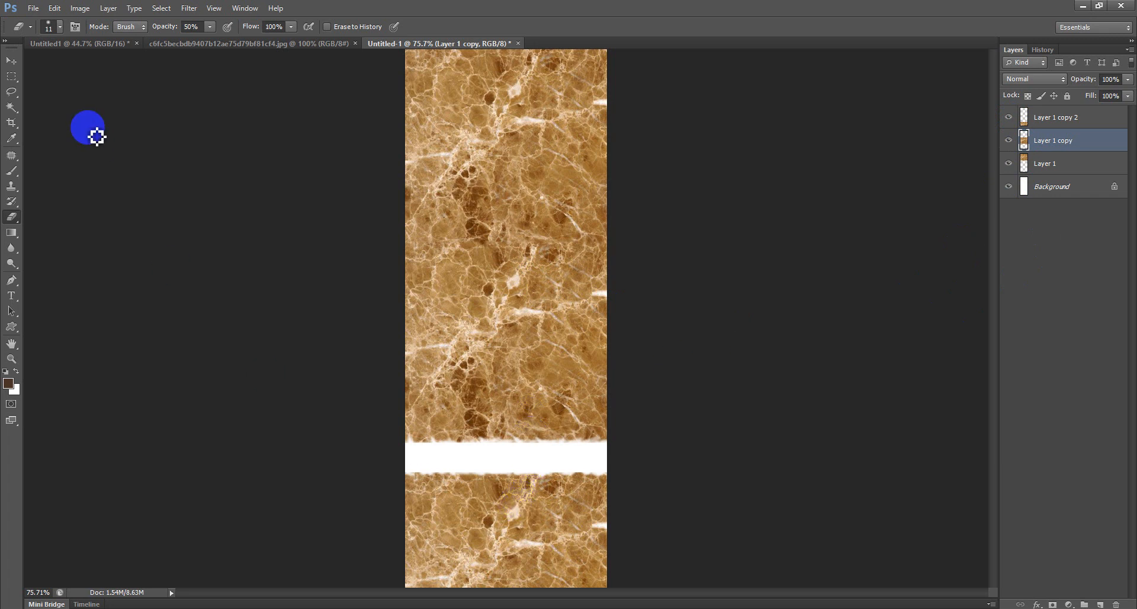
Move the bottom marble tile up towards the middle one and place Layer 1 copy 2 below Layer 1 copy in the stack
{"action": "left_click", "coordinate": [11, 61]}
{"action": "left_click_drag", "start_coordinate": [450, 497], "coordinate": [477, 471]}
{"action": "scroll", "coordinate": [486, 488], "scroll_direction": "up", "scroll_amount": 4}
{"action": "key", "text": "ctrl+z"}
{"action": "left_click", "coordinate": [538, 372]}
{"action": "left_click", "coordinate": [548, 483]}
{"action": "left_click_drag", "start_coordinate": [1050, 123], "coordinate": [1057, 164]}
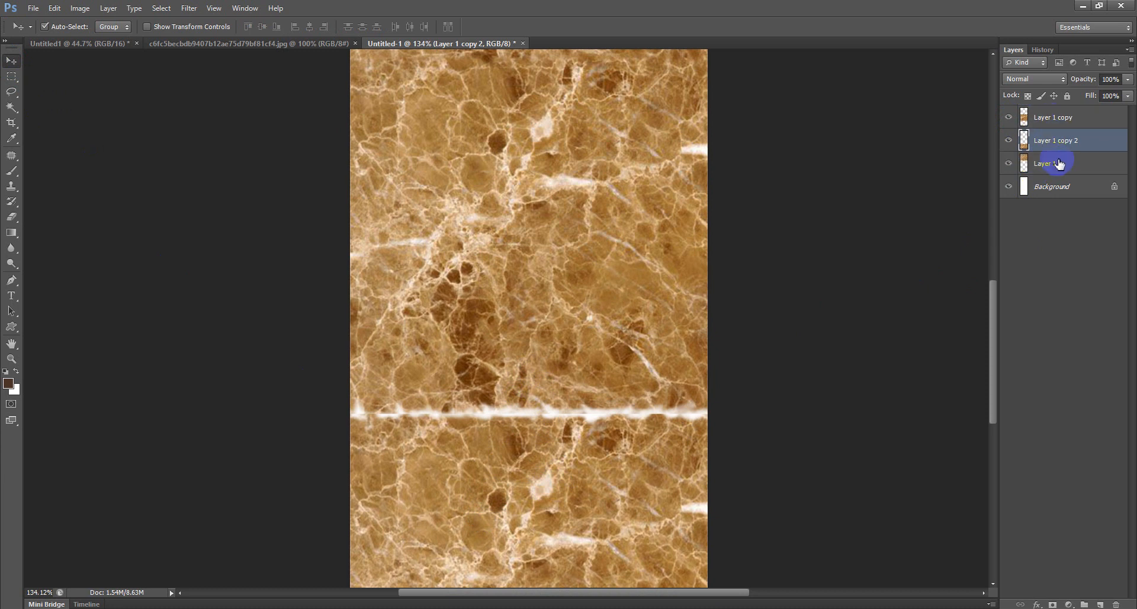
Identify the middle tile by toggling Layer 1 copy's visibility, and rename that layer as s
{"action": "left_click", "coordinate": [1009, 117]}
{"action": "left_click", "coordinate": [1008, 118]}
{"action": "left_click", "coordinate": [1045, 121]}
{"action": "type", "text": "s"}
{"action": "key", "text": "Return"}
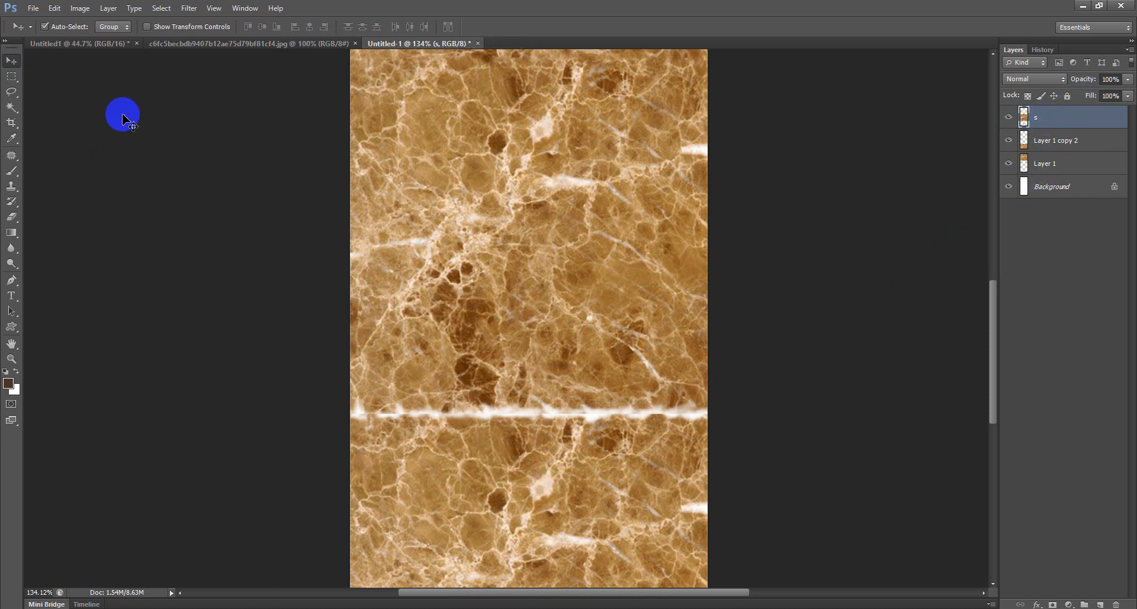
Move the Layer 1 copy 2 tile up beneath layer s until the white gap at the seam is closed
{"action": "left_click_drag", "start_coordinate": [489, 466], "coordinate": [489, 436]}
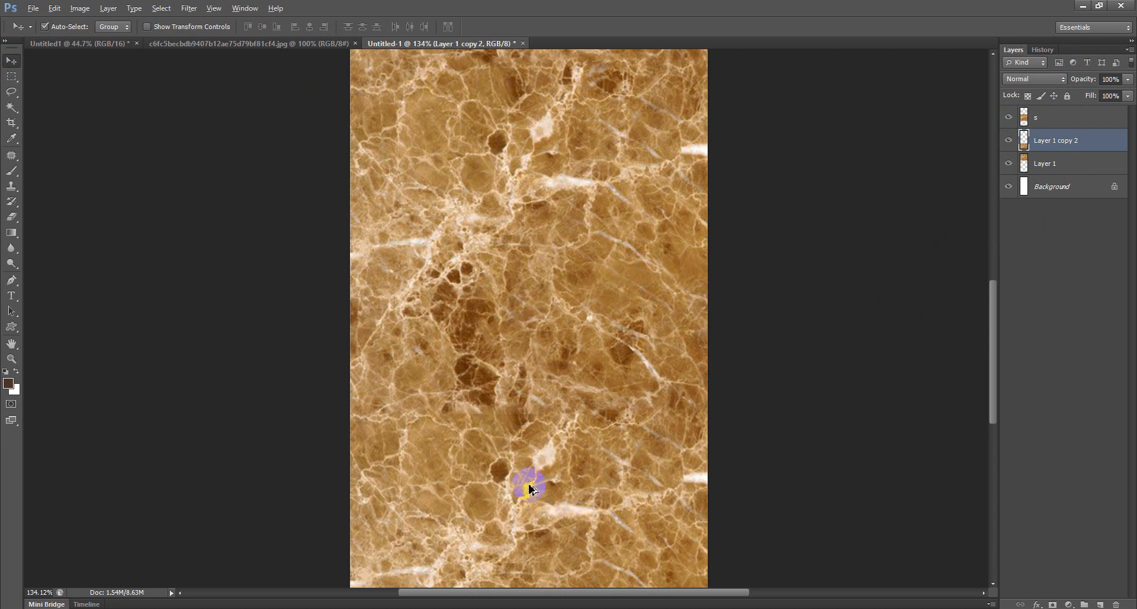
{"action": "scroll", "coordinate": [529, 489], "scroll_direction": "up", "scroll_amount": 4}
{"action": "mouse_move", "coordinate": [497, 486]}
{"action": "left_mouse_down"}
{"action": "mouse_move", "coordinate": [501, 456]}
{"action": "mouse_move", "coordinate": [480, 474]}
{"action": "left_mouse_up"}
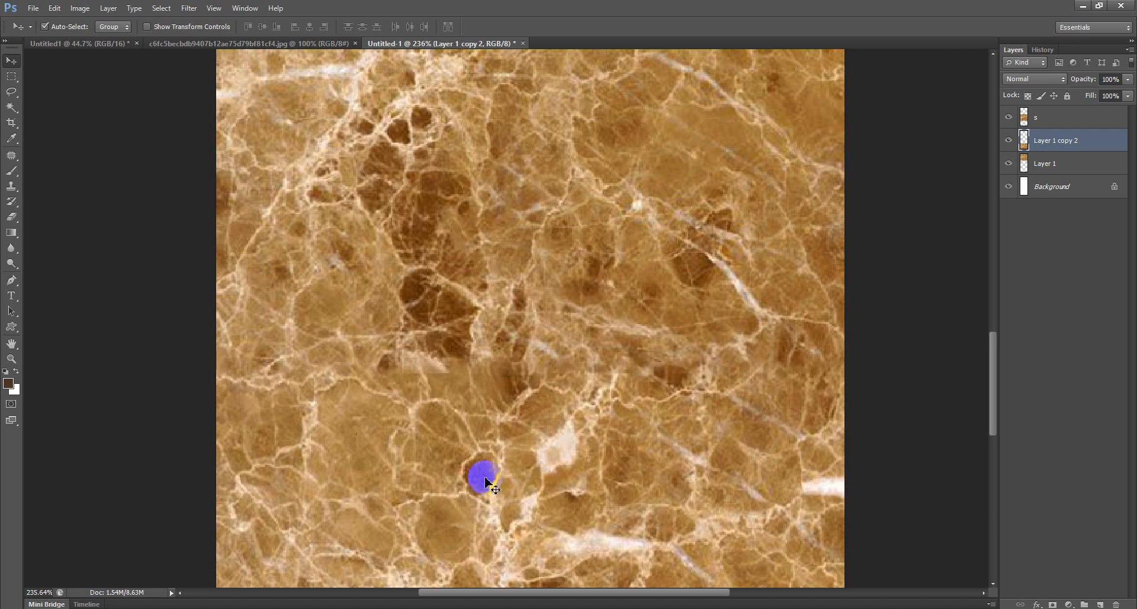
Erase the hard edge along the lower tile seam on layer s to blend it into the tile below
{"action": "left_click", "coordinate": [13, 216]}
{"action": "left_click_drag", "start_coordinate": [431, 406], "coordinate": [455, 379]}
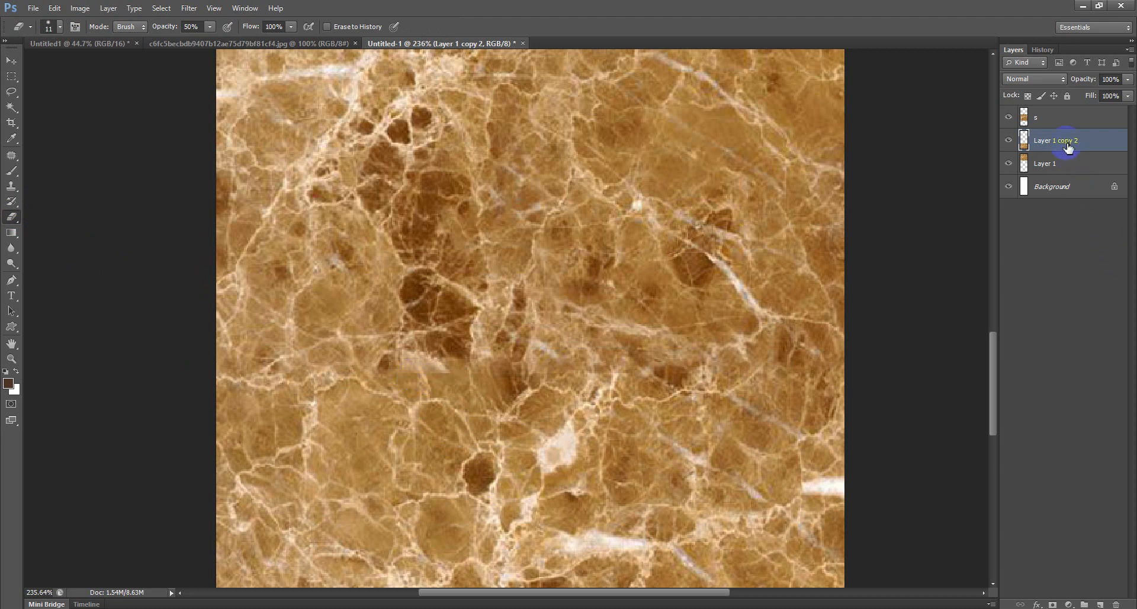
{"action": "left_click", "coordinate": [1047, 117]}
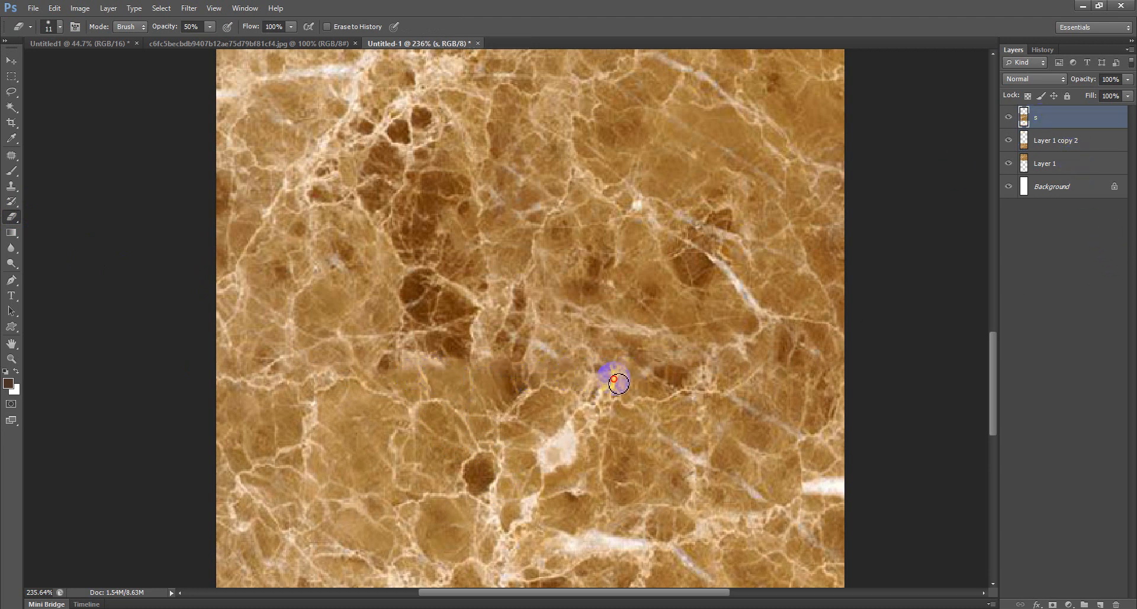
{"action": "left_click_drag", "start_coordinate": [464, 385], "coordinate": [493, 377]}
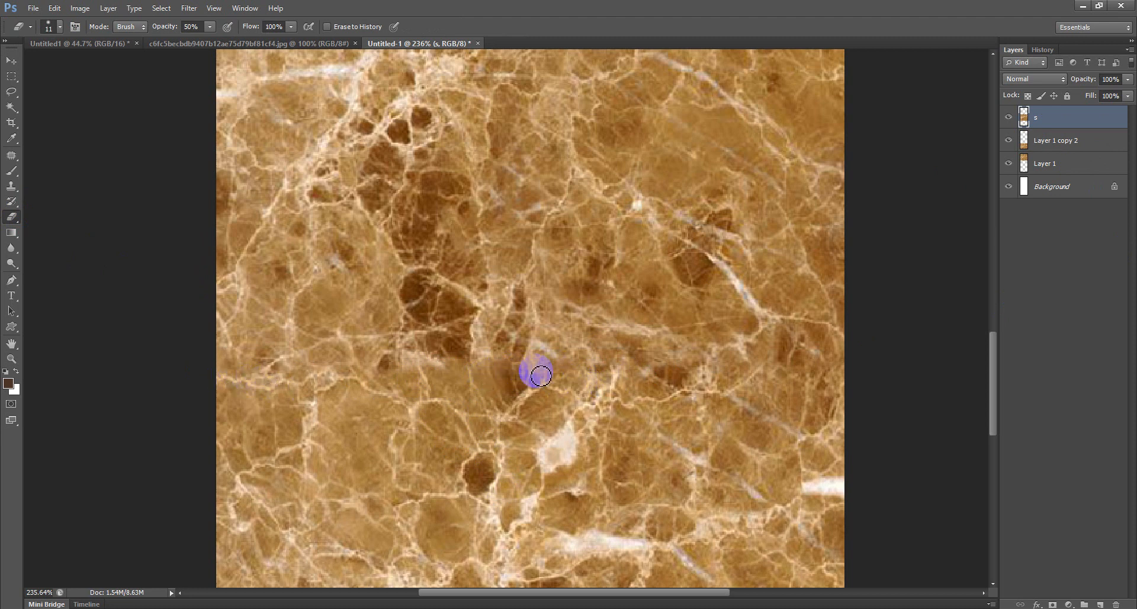
{"action": "left_click_drag", "start_coordinate": [532, 592], "coordinate": [591, 592]}
{"action": "mouse_move", "coordinate": [570, 369]}
{"action": "left_mouse_down"}
{"action": "mouse_move", "coordinate": [405, 362]}
{"action": "mouse_move", "coordinate": [357, 381]}
{"action": "mouse_move", "coordinate": [490, 400]}
{"action": "mouse_move", "coordinate": [922, 141]}
{"action": "left_mouse_up"}
Hide Layer 1 copy 2 and Layer 1, and move tile s to the right so its left edge lies inside the canvas
{"action": "left_click_drag", "start_coordinate": [1009, 145], "coordinate": [1007, 171]}
{"action": "scroll", "coordinate": [614, 284], "scroll_direction": "down", "scroll_amount": 5}
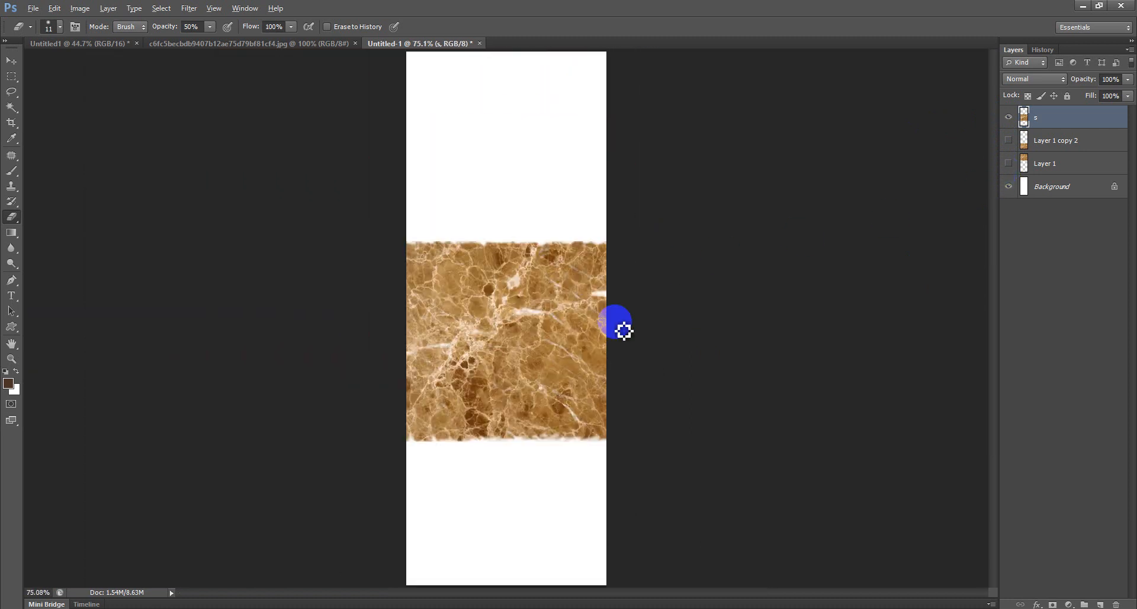
{"action": "key", "text": "alt"}
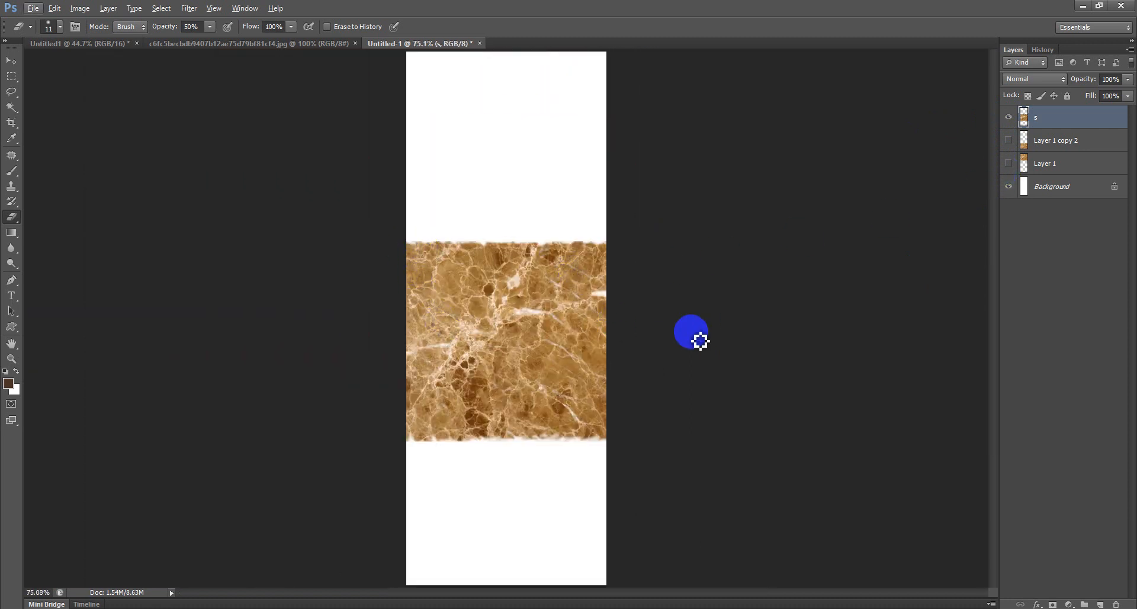
{"action": "left_click", "coordinate": [12, 60]}
{"action": "mouse_move", "coordinate": [454, 314]}
{"action": "left_mouse_down"}
{"action": "mouse_move", "coordinate": [494, 323]}
{"action": "mouse_move", "coordinate": [489, 304]}
{"action": "mouse_move", "coordinate": [469, 320]}
{"action": "left_mouse_up"}
{"action": "scroll", "coordinate": [439, 300], "scroll_direction": "up", "scroll_amount": 3}
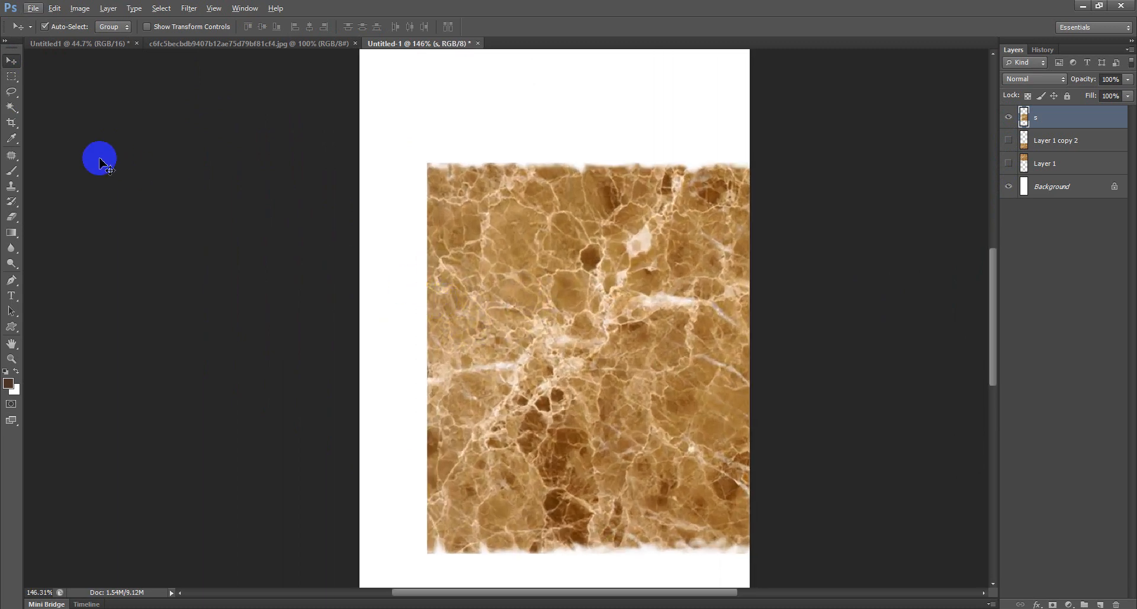
Soften the left edge of tile s with the Eraser, trying 31% opacity before returning to 50%
{"action": "left_click", "coordinate": [11, 218]}
{"action": "left_click_drag", "start_coordinate": [427, 171], "coordinate": [435, 288]}
{"action": "left_click_drag", "start_coordinate": [206, 28], "coordinate": [196, 32]}
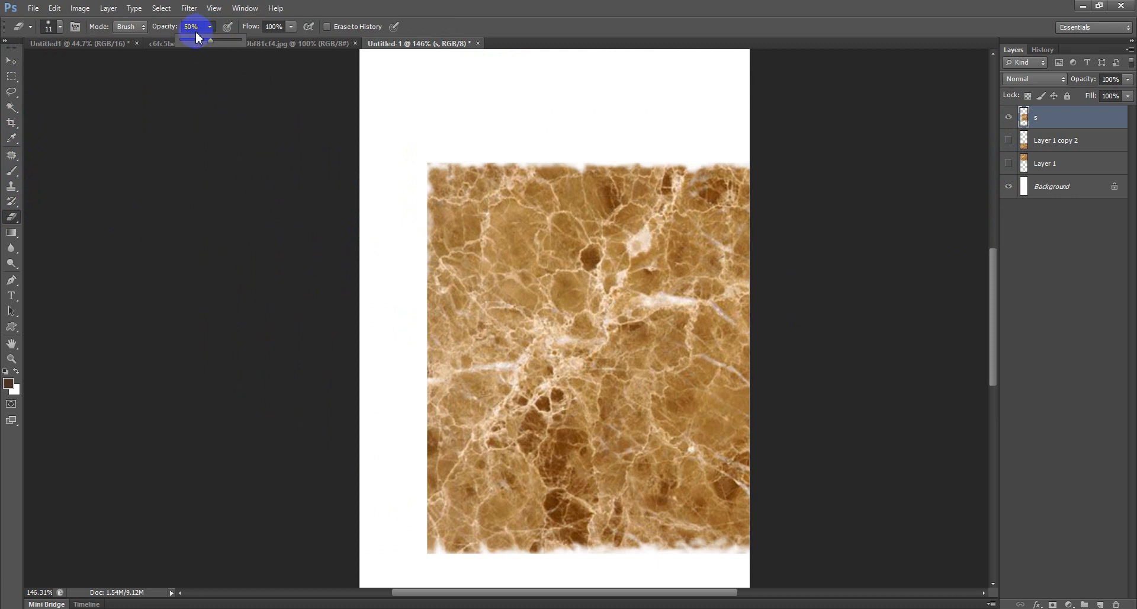
{"action": "mouse_move", "coordinate": [435, 293]}
{"action": "left_mouse_down"}
{"action": "mouse_move", "coordinate": [438, 540]}
{"action": "mouse_move", "coordinate": [433, 400]}
{"action": "mouse_move", "coordinate": [463, 334]}
{"action": "left_mouse_up"}
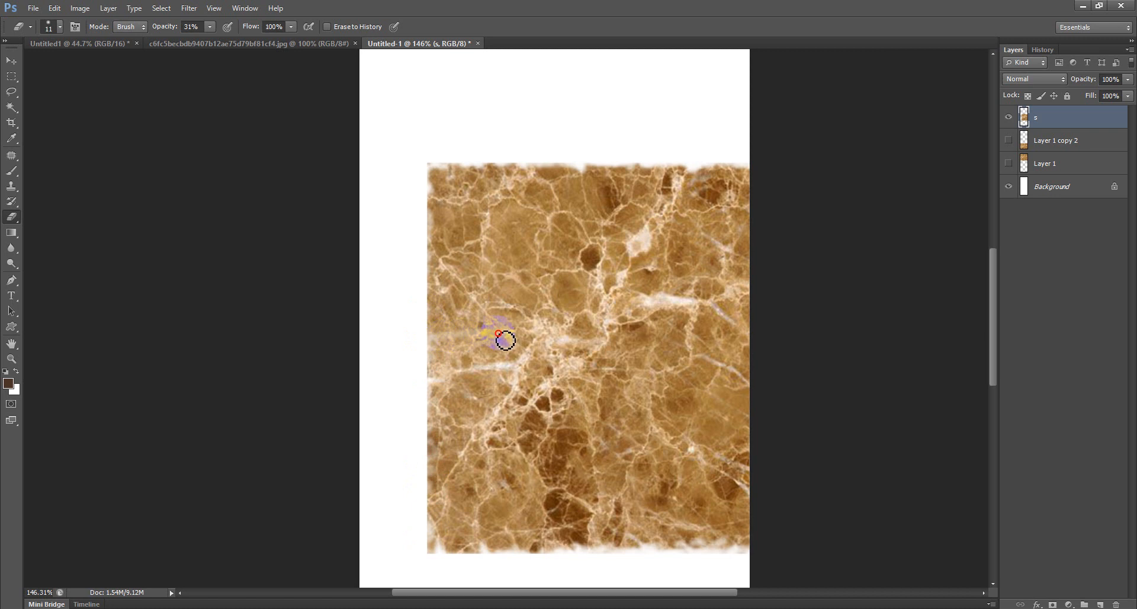
{"action": "mouse_move", "coordinate": [431, 342]}
{"action": "left_mouse_down"}
{"action": "mouse_move", "coordinate": [442, 320]}
{"action": "mouse_move", "coordinate": [430, 305]}
{"action": "mouse_move", "coordinate": [436, 331]}
{"action": "mouse_move", "coordinate": [352, 316]}
{"action": "mouse_move", "coordinate": [415, 253]}
{"action": "mouse_move", "coordinate": [436, 305]}
{"action": "left_mouse_up"}
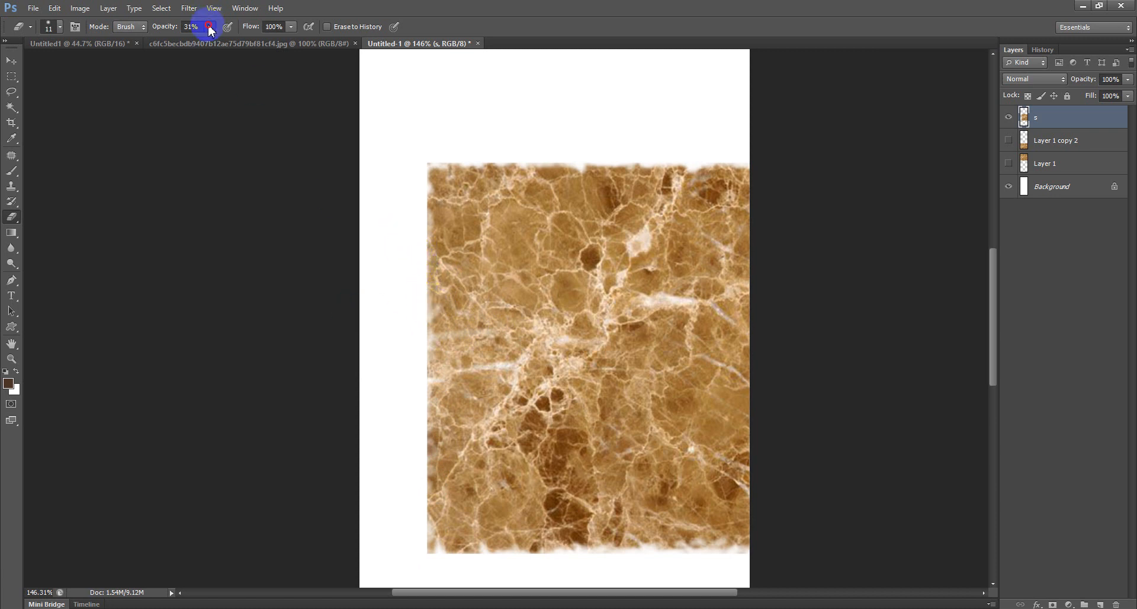
{"action": "mouse_move", "coordinate": [409, 214]}
{"action": "left_mouse_down"}
{"action": "mouse_move", "coordinate": [439, 222]}
{"action": "mouse_move", "coordinate": [441, 257]}
{"action": "mouse_move", "coordinate": [431, 539]}
{"action": "left_mouse_up"}
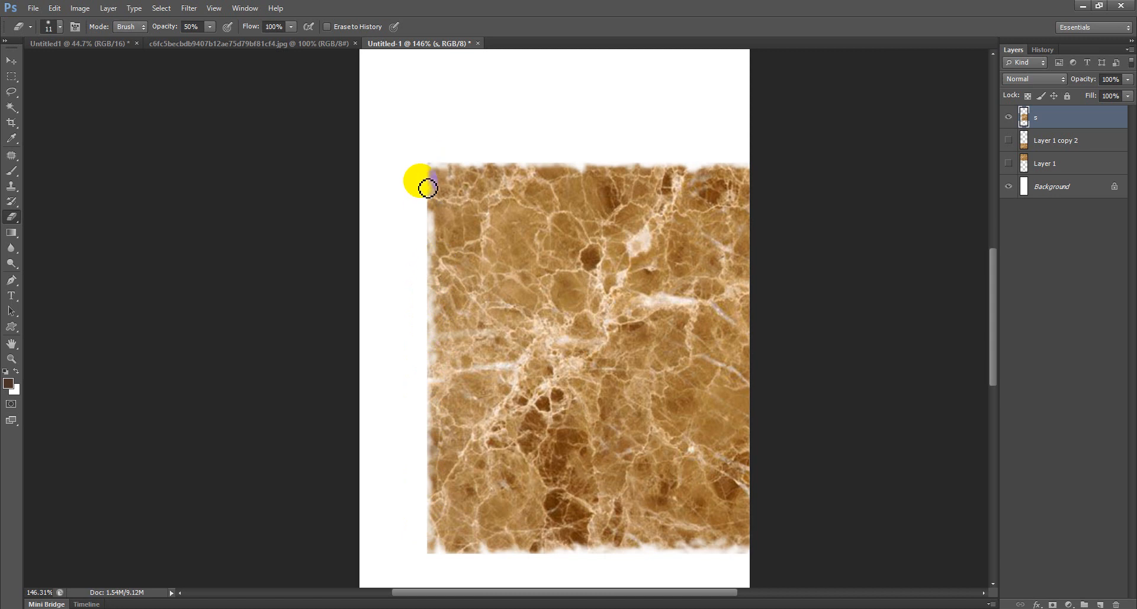
{"action": "mouse_move", "coordinate": [435, 183]}
{"action": "left_mouse_down"}
{"action": "mouse_move", "coordinate": [421, 325]}
{"action": "mouse_move", "coordinate": [432, 462]}
{"action": "mouse_move", "coordinate": [421, 520]}
{"action": "mouse_move", "coordinate": [432, 547]}
{"action": "mouse_move", "coordinate": [415, 572]}
{"action": "left_mouse_up"}
Move tile s to the left so its right edge lies inside the canvas
{"action": "scroll", "coordinate": [339, 381], "scroll_direction": "down", "scroll_amount": 3}
{"action": "left_click", "coordinate": [11, 60]}
{"action": "left_click_drag", "start_coordinate": [549, 302], "coordinate": [426, 305]}
{"action": "left_click", "coordinate": [12, 76]}
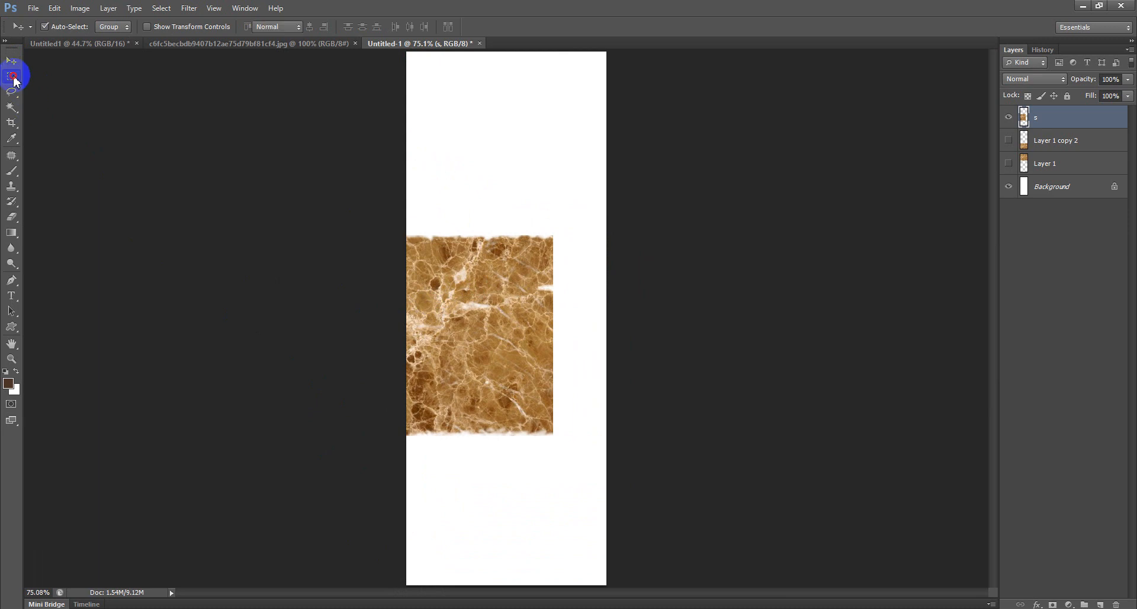
{"action": "scroll", "coordinate": [578, 287], "scroll_direction": "up", "scroll_amount": 4}
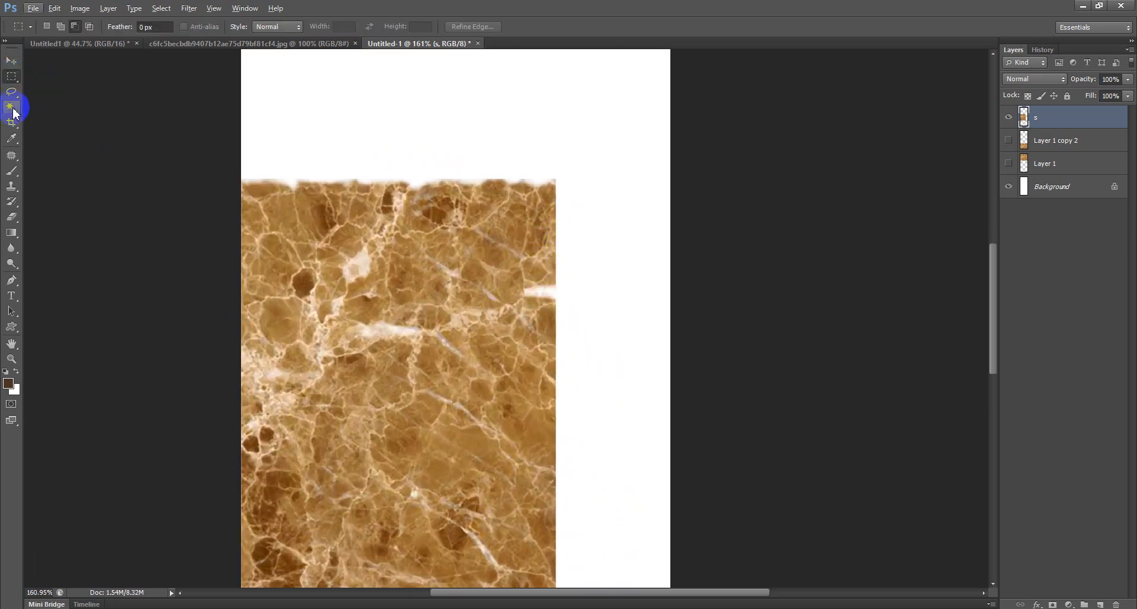
{"action": "left_click", "coordinate": [15, 109]}
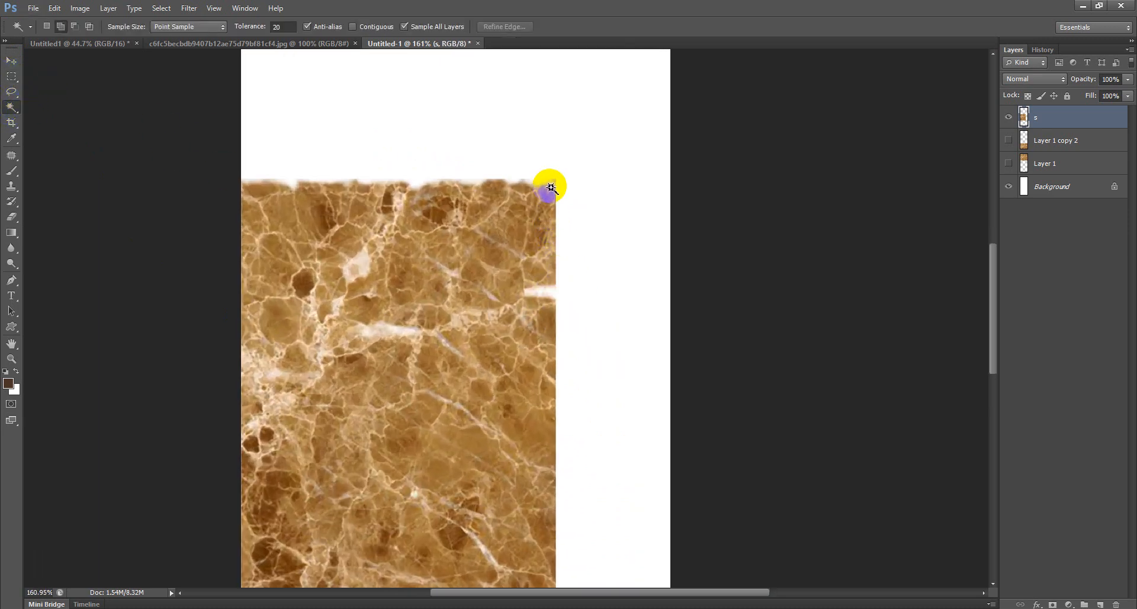
Erase the straight right edge of tile s irregularly along its height with the Eraser at 50% opacity
{"action": "left_click", "coordinate": [12, 216]}
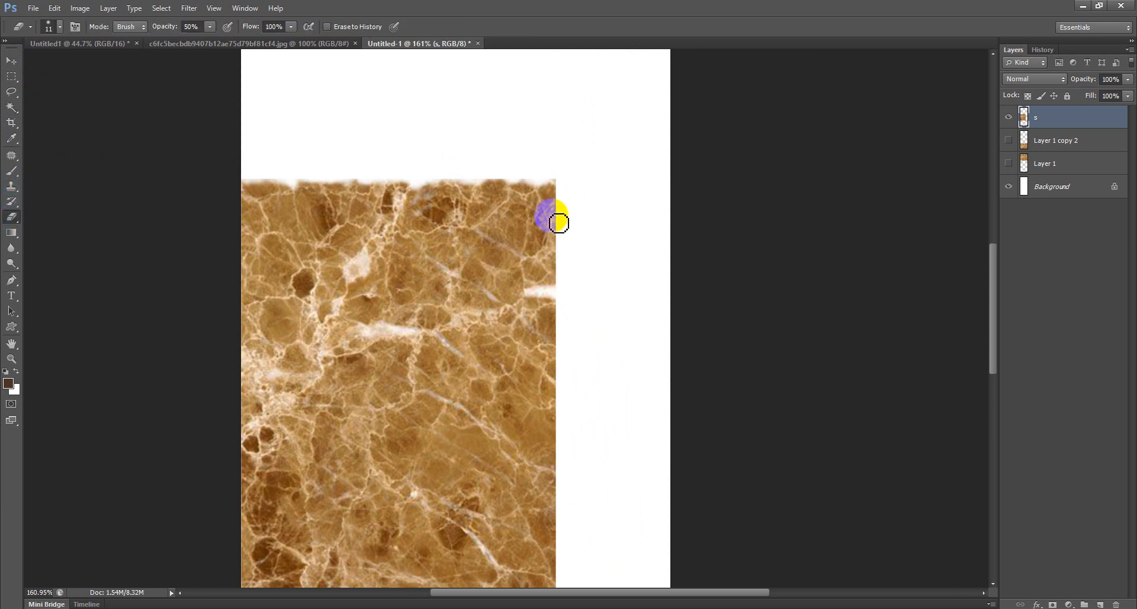
{"action": "mouse_move", "coordinate": [562, 228]}
{"action": "left_mouse_down"}
{"action": "mouse_move", "coordinate": [566, 199]}
{"action": "mouse_move", "coordinate": [559, 298]}
{"action": "mouse_move", "coordinate": [558, 177]}
{"action": "mouse_move", "coordinate": [549, 475]}
{"action": "mouse_move", "coordinate": [558, 458]}
{"action": "mouse_move", "coordinate": [547, 505]}
{"action": "mouse_move", "coordinate": [545, 495]}
{"action": "mouse_move", "coordinate": [551, 431]}
{"action": "mouse_move", "coordinate": [563, 505]}
{"action": "left_mouse_up"}
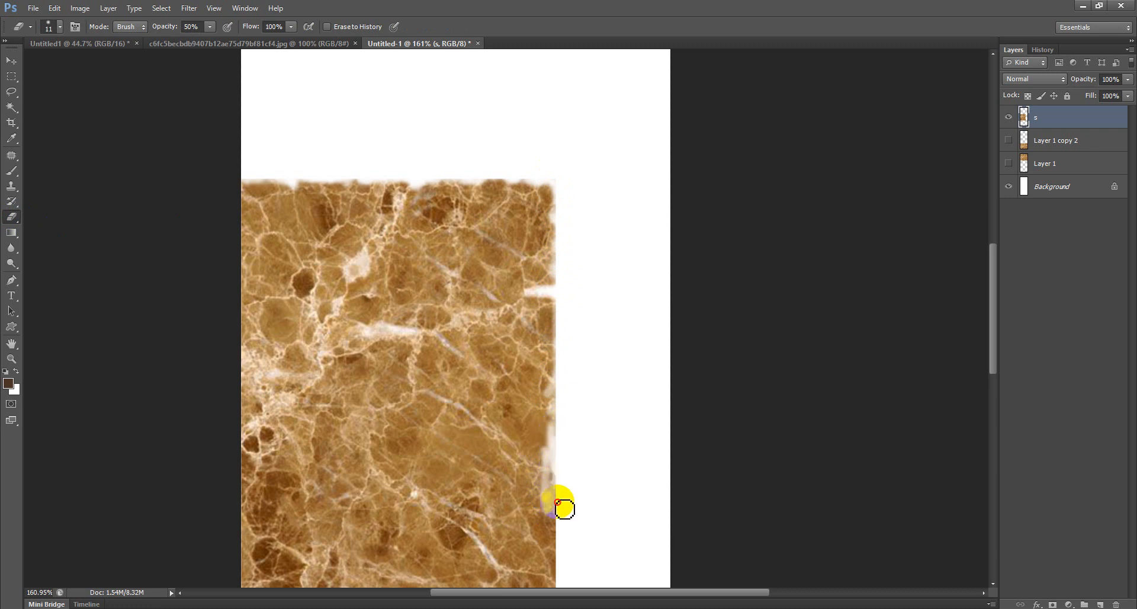
{"action": "scroll", "coordinate": [580, 353], "scroll_direction": "down", "scroll_amount": 3}
{"action": "scroll", "coordinate": [579, 354], "scroll_direction": "down", "scroll_amount": 2}
{"action": "mouse_move", "coordinate": [553, 327]}
{"action": "left_mouse_down"}
{"action": "mouse_move", "coordinate": [557, 362]}
{"action": "mouse_move", "coordinate": [569, 348]}
{"action": "mouse_move", "coordinate": [547, 358]}
{"action": "mouse_move", "coordinate": [563, 347]}
{"action": "mouse_move", "coordinate": [543, 319]}
{"action": "mouse_move", "coordinate": [571, 320]}
{"action": "mouse_move", "coordinate": [549, 305]}
{"action": "left_mouse_up"}
{"action": "mouse_move", "coordinate": [551, 346]}
{"action": "left_mouse_down"}
{"action": "mouse_move", "coordinate": [574, 350]}
{"action": "mouse_move", "coordinate": [550, 382]}
{"action": "mouse_move", "coordinate": [571, 404]}
{"action": "mouse_move", "coordinate": [557, 421]}
{"action": "mouse_move", "coordinate": [568, 396]}
{"action": "mouse_move", "coordinate": [556, 402]}
{"action": "mouse_move", "coordinate": [553, 390]}
{"action": "mouse_move", "coordinate": [586, 400]}
{"action": "mouse_move", "coordinate": [562, 425]}
{"action": "mouse_move", "coordinate": [587, 390]}
{"action": "mouse_move", "coordinate": [559, 335]}
{"action": "mouse_move", "coordinate": [572, 395]}
{"action": "mouse_move", "coordinate": [561, 435]}
{"action": "mouse_move", "coordinate": [561, 385]}
{"action": "mouse_move", "coordinate": [566, 411]}
{"action": "mouse_move", "coordinate": [596, 268]}
{"action": "mouse_move", "coordinate": [545, 104]}
{"action": "mouse_move", "coordinate": [568, 143]}
{"action": "mouse_move", "coordinate": [567, 200]}
{"action": "mouse_move", "coordinate": [558, 164]}
{"action": "mouse_move", "coordinate": [564, 372]}
{"action": "mouse_move", "coordinate": [563, 204]}
{"action": "mouse_move", "coordinate": [567, 291]}
{"action": "mouse_move", "coordinate": [569, 260]}
{"action": "mouse_move", "coordinate": [563, 350]}
{"action": "mouse_move", "coordinate": [552, 354]}
{"action": "mouse_move", "coordinate": [554, 257]}
{"action": "mouse_move", "coordinate": [561, 356]}
{"action": "mouse_move", "coordinate": [563, 186]}
{"action": "mouse_move", "coordinate": [548, 185]}
{"action": "mouse_move", "coordinate": [546, 167]}
{"action": "mouse_move", "coordinate": [563, 233]}
{"action": "mouse_move", "coordinate": [563, 331]}
{"action": "left_mouse_up"}
Realign tile s across the canvas width and duplicate it above and below to cover the whole canvas height
{"action": "scroll", "coordinate": [592, 337], "scroll_direction": "up", "scroll_amount": 3}
{"action": "scroll", "coordinate": [680, 287], "scroll_direction": "down", "scroll_amount": 4}
{"action": "scroll", "coordinate": [619, 309], "scroll_direction": "down", "scroll_amount": 2}
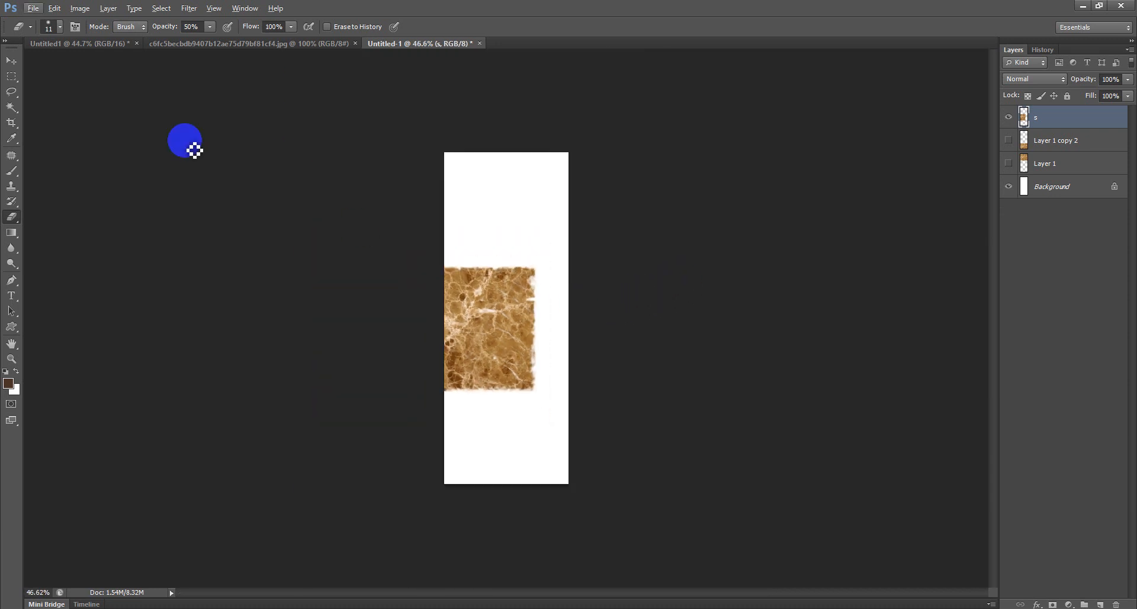
{"action": "left_click", "coordinate": [11, 60]}
{"action": "left_click", "coordinate": [467, 307]}
{"action": "left_click_drag", "start_coordinate": [468, 307], "coordinate": [479, 178]}
{"action": "scroll", "coordinate": [505, 269], "scroll_direction": "up", "scroll_amount": 2}
{"action": "scroll", "coordinate": [505, 269], "scroll_direction": "up", "scroll_amount": 2}
{"action": "scroll", "coordinate": [482, 178], "scroll_direction": "down", "scroll_amount": 3}
{"action": "left_click_drag", "start_coordinate": [521, 300], "coordinate": [524, 467]}
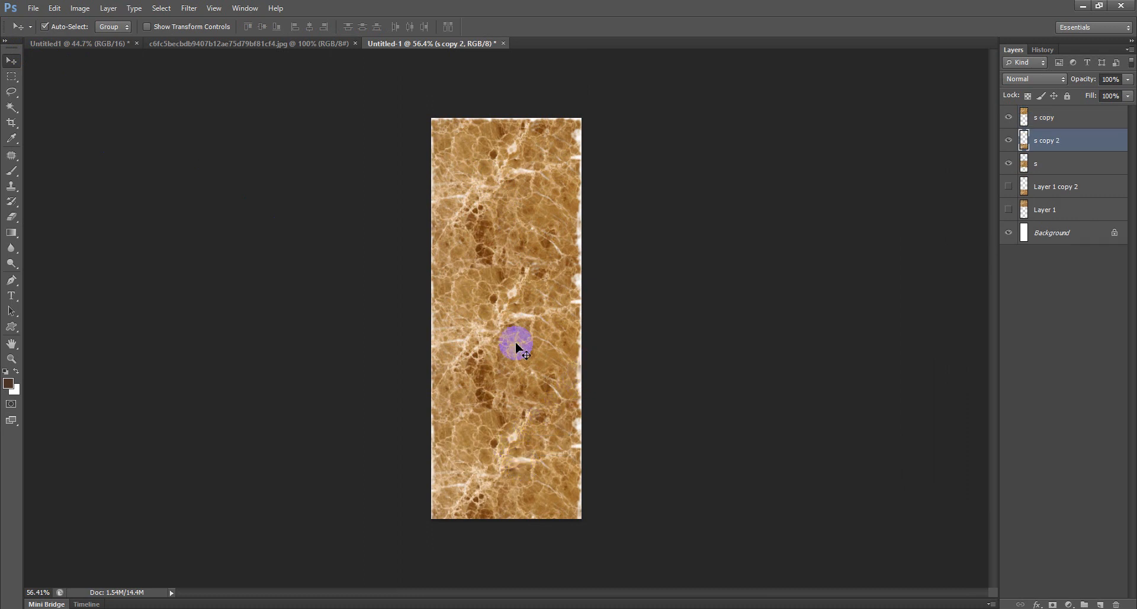
Extend the canvas around the marble strip with the Crop tool, widening it mostly to the right and making it about 1360 px high
{"action": "left_click", "coordinate": [1104, 229]}
{"action": "left_click", "coordinate": [12, 122]}
{"action": "left_click_drag", "start_coordinate": [435, 322], "coordinate": [424, 320]}
{"action": "left_click_drag", "start_coordinate": [592, 318], "coordinate": [593, 325]}
{"action": "left_click_drag", "start_coordinate": [509, 521], "coordinate": [512, 543]}
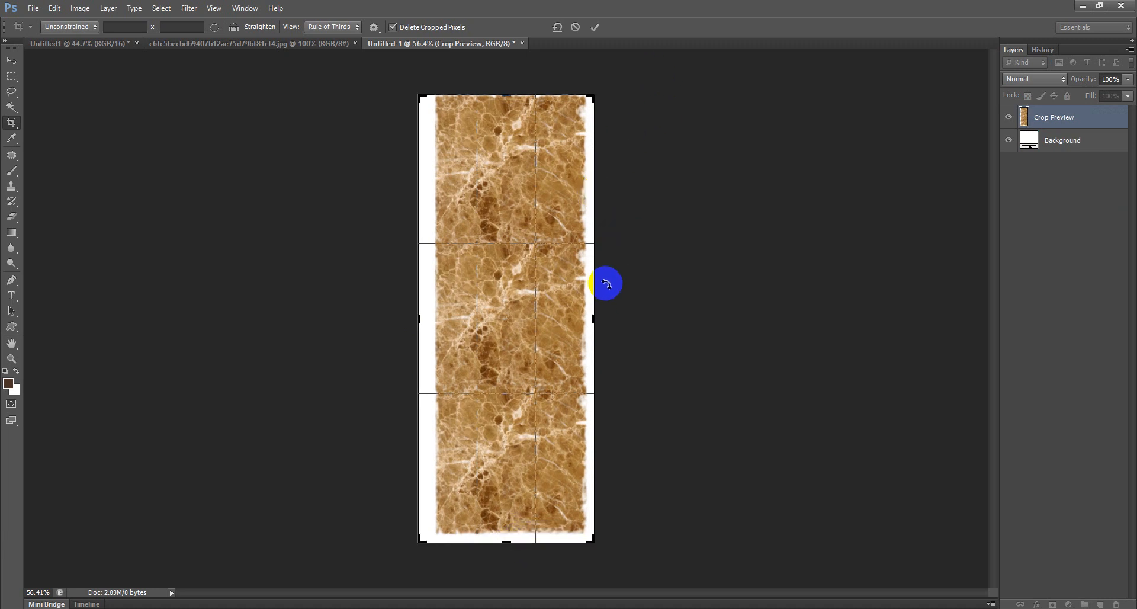
{"action": "left_click_drag", "start_coordinate": [592, 317], "coordinate": [683, 328]}
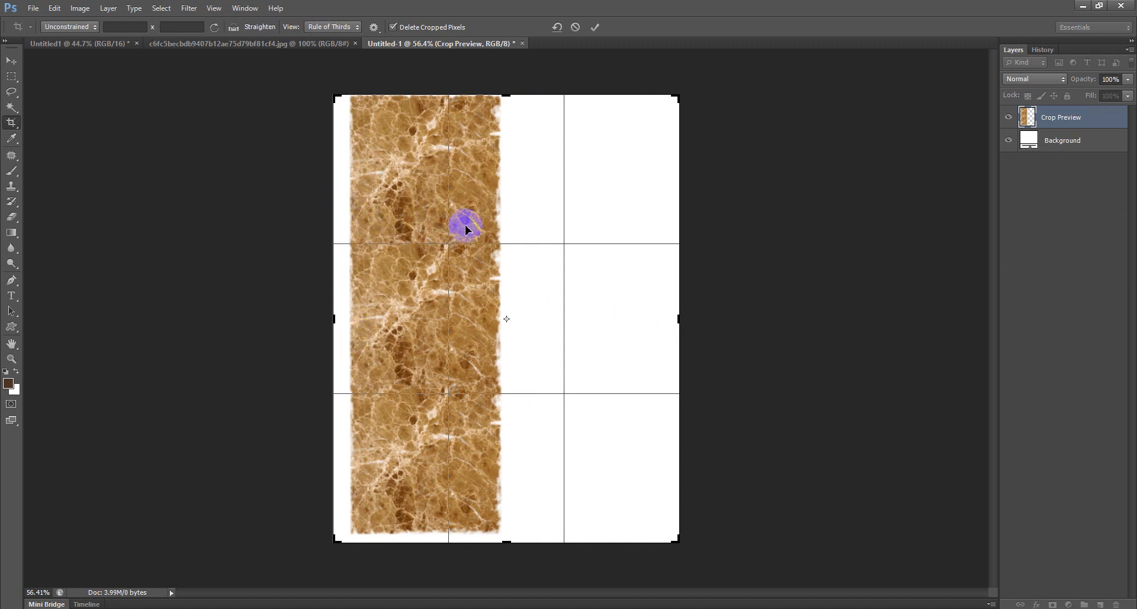
{"action": "left_click_drag", "start_coordinate": [507, 92], "coordinate": [507, 89]}
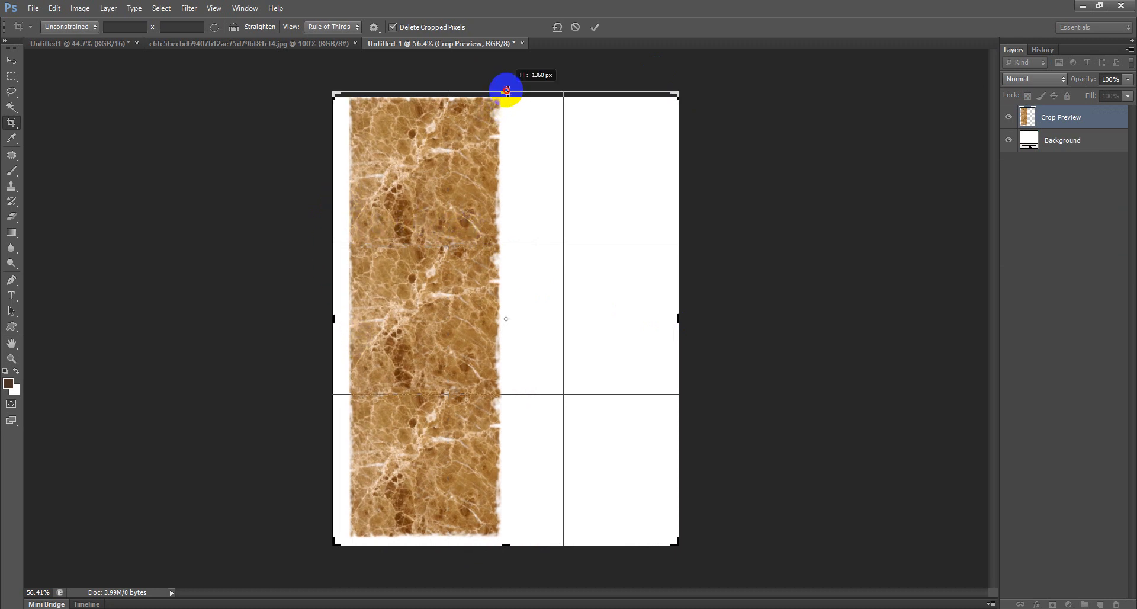
{"action": "left_click", "coordinate": [11, 60]}
{"action": "left_click", "coordinate": [550, 236]}
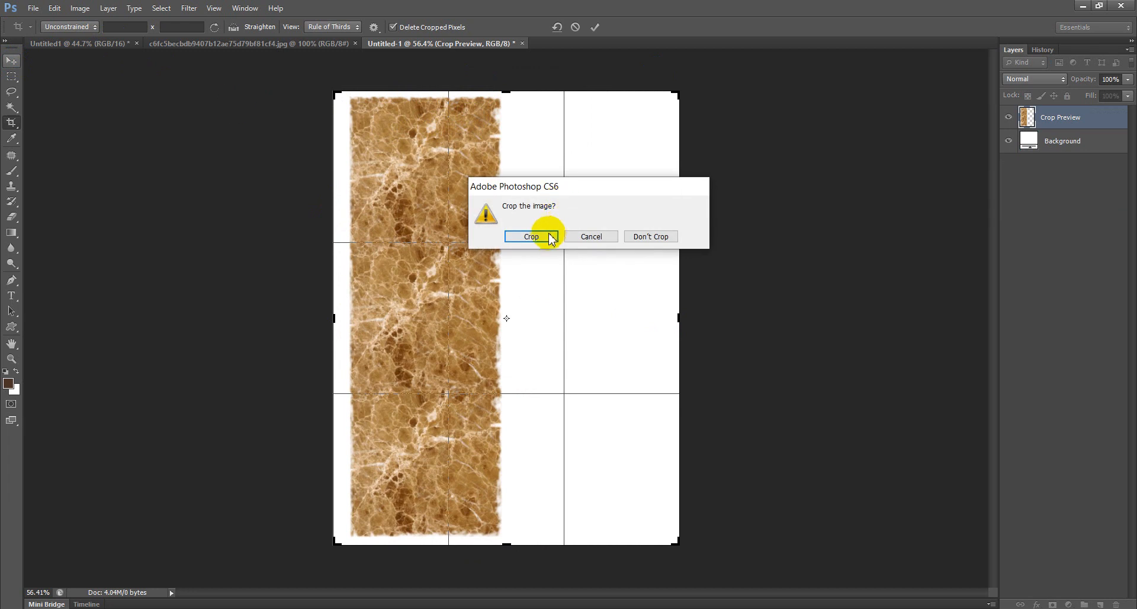
{"action": "left_click", "coordinate": [14, 62]}
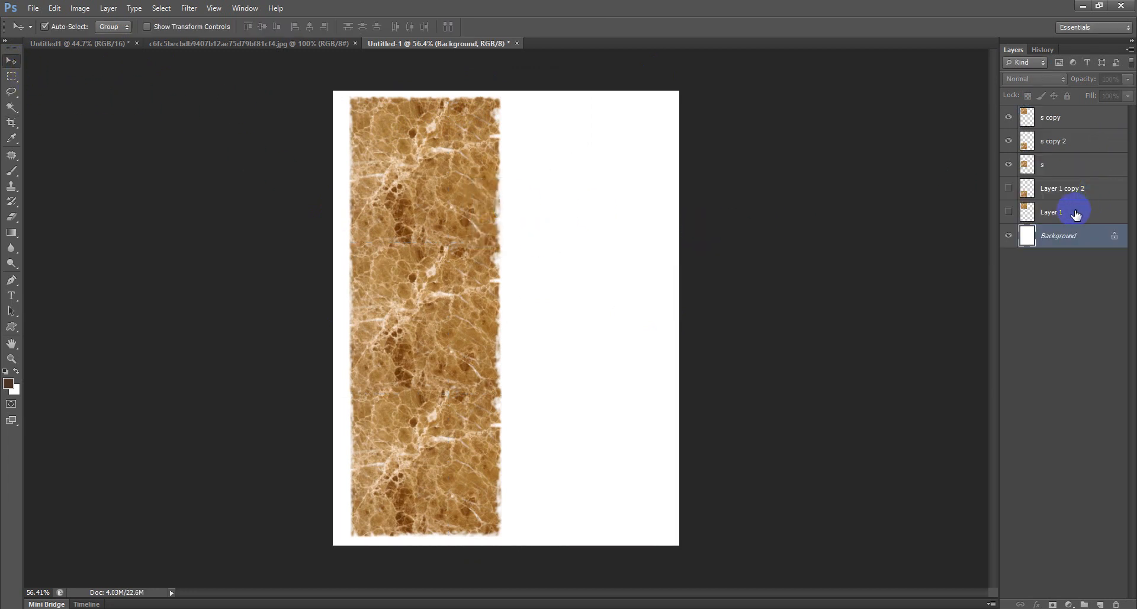
Delete the hidden layers Layer 1 copy 2 and Layer 1
{"action": "left_click", "coordinate": [1046, 190]}
{"action": "left_click", "coordinate": [1044, 219], "text": "shift"}
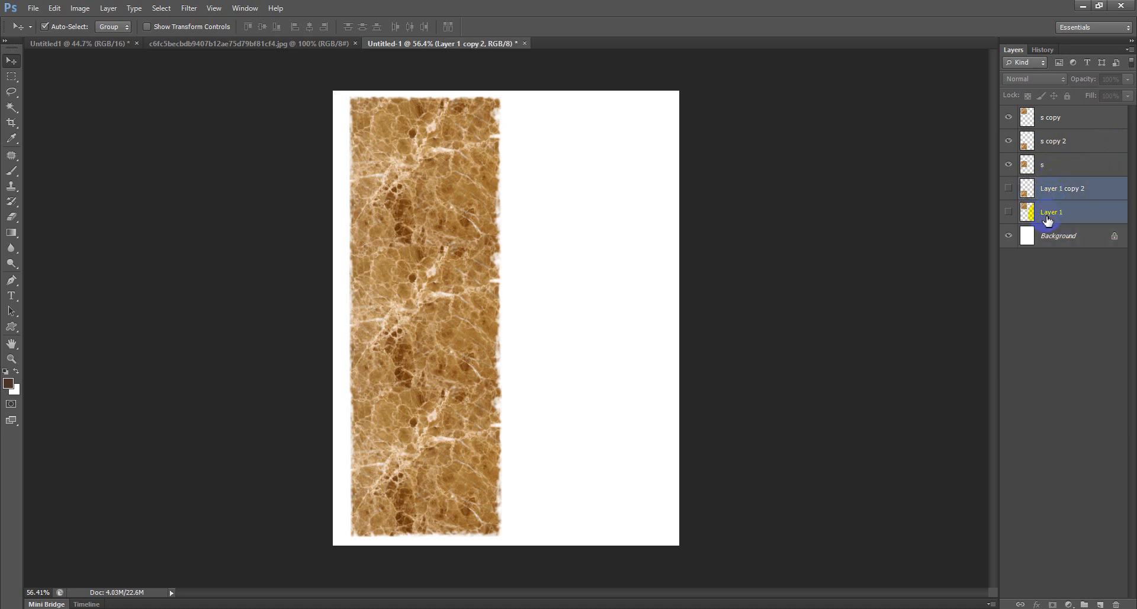
{"action": "key", "text": "Delete"}
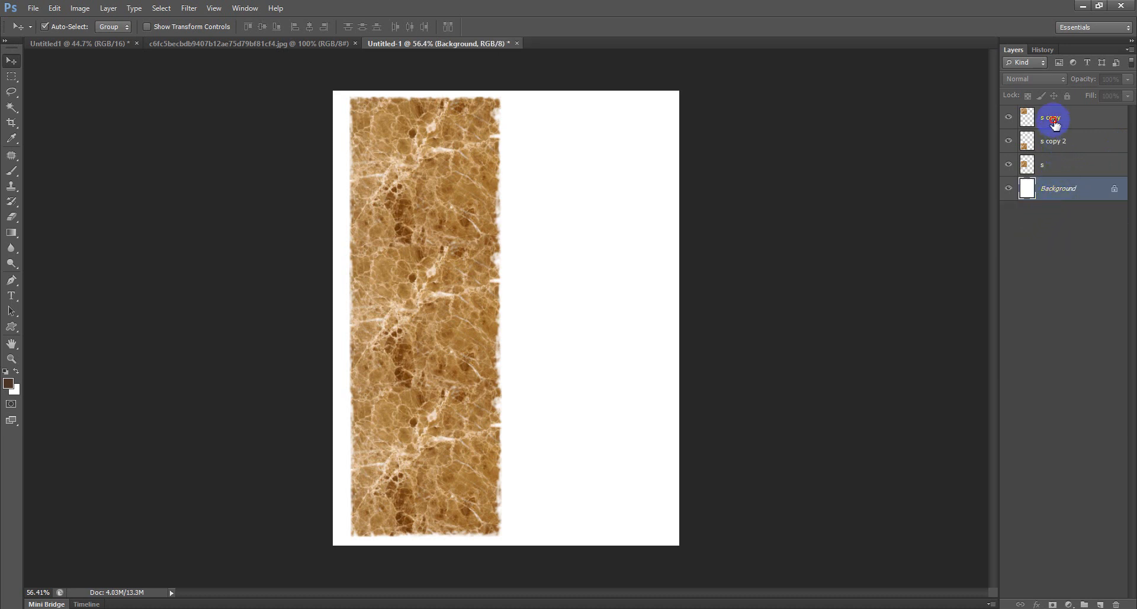
Duplicate the three s tile layers together to the right as a second column that slightly overlaps the first
{"action": "left_click", "coordinate": [1047, 117]}
{"action": "left_click", "coordinate": [1047, 162], "text": "shift"}
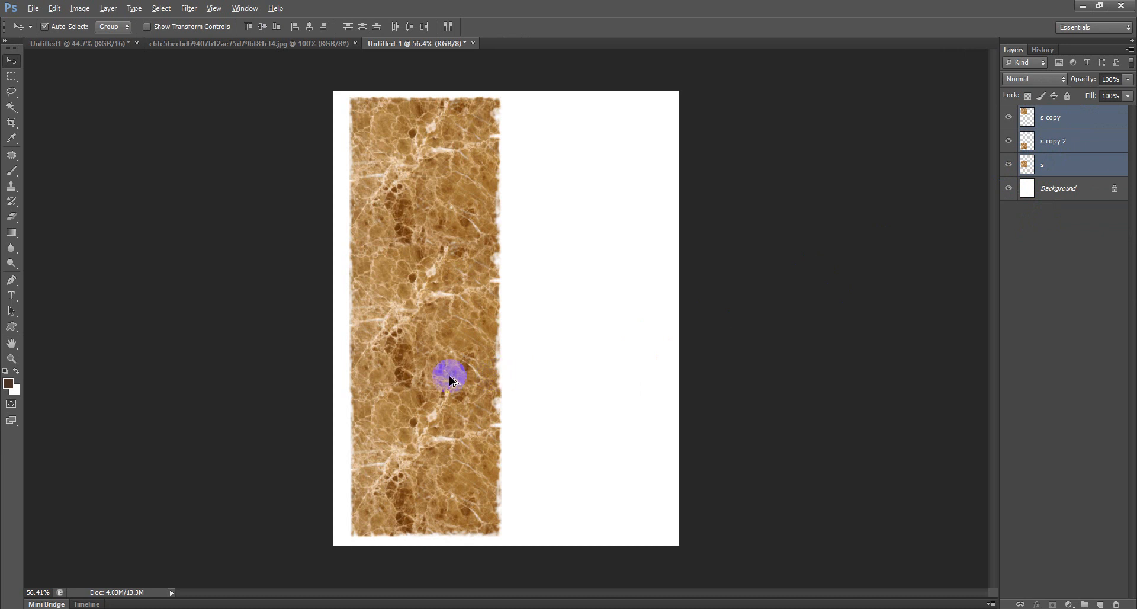
{"action": "left_click_drag", "start_coordinate": [436, 380], "coordinate": [561, 368]}
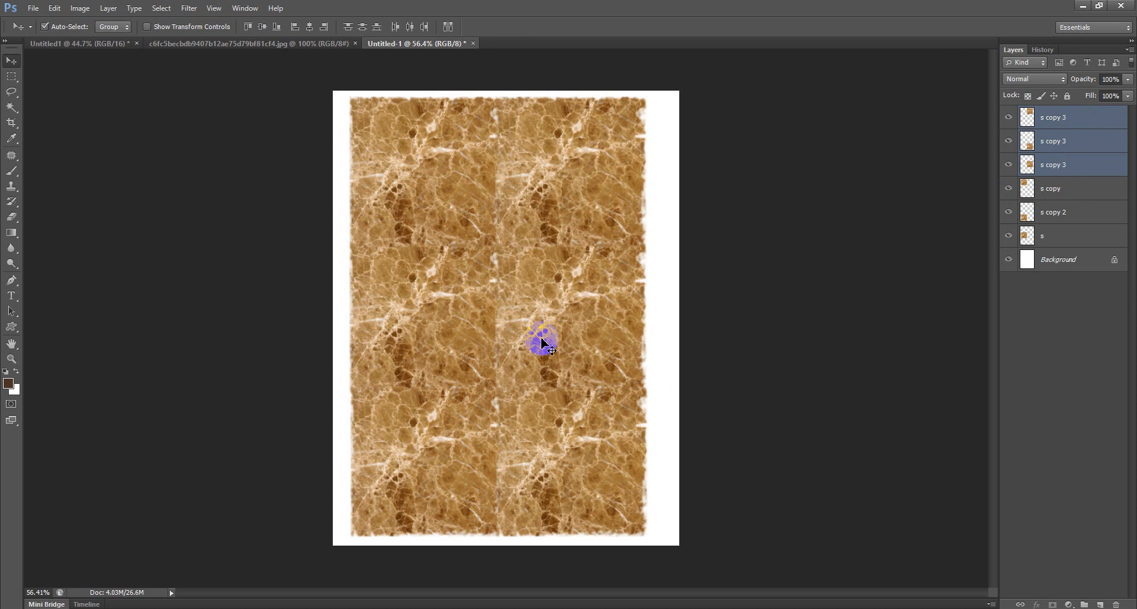
Delete the two bottom-row tiles and merge the remaining four tiles into one layer
{"action": "left_click", "coordinate": [1062, 143]}
{"action": "left_click", "coordinate": [1053, 213]}
{"action": "left_click", "coordinate": [6, 141]}
{"action": "left_click", "coordinate": [584, 480]}
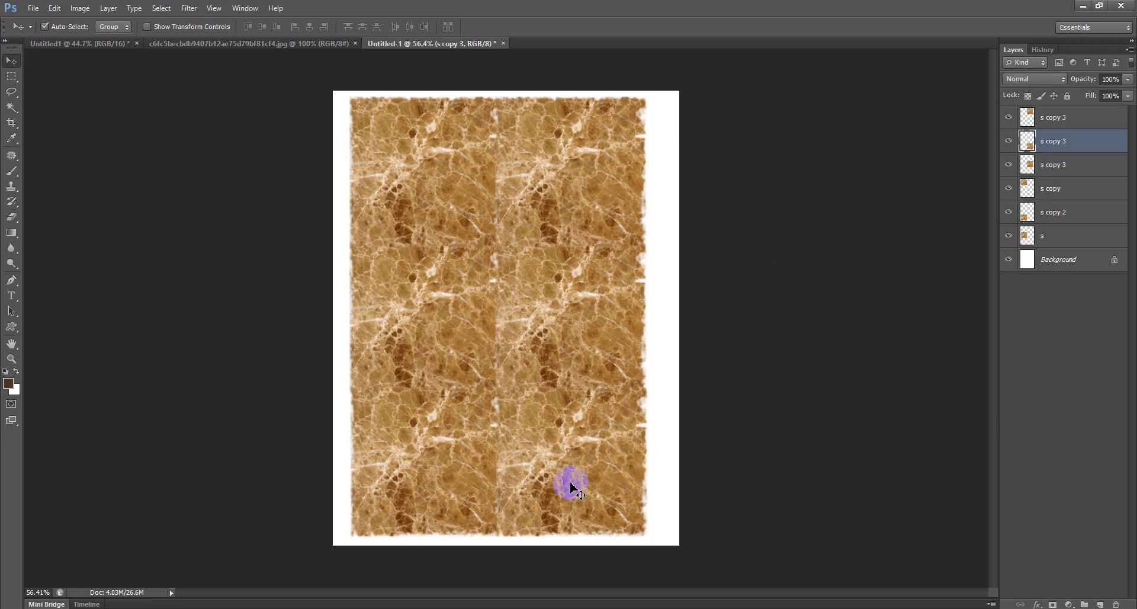
{"action": "key", "text": "Delete"}
{"action": "left_click", "coordinate": [477, 469]}
{"action": "key", "text": "Delete"}
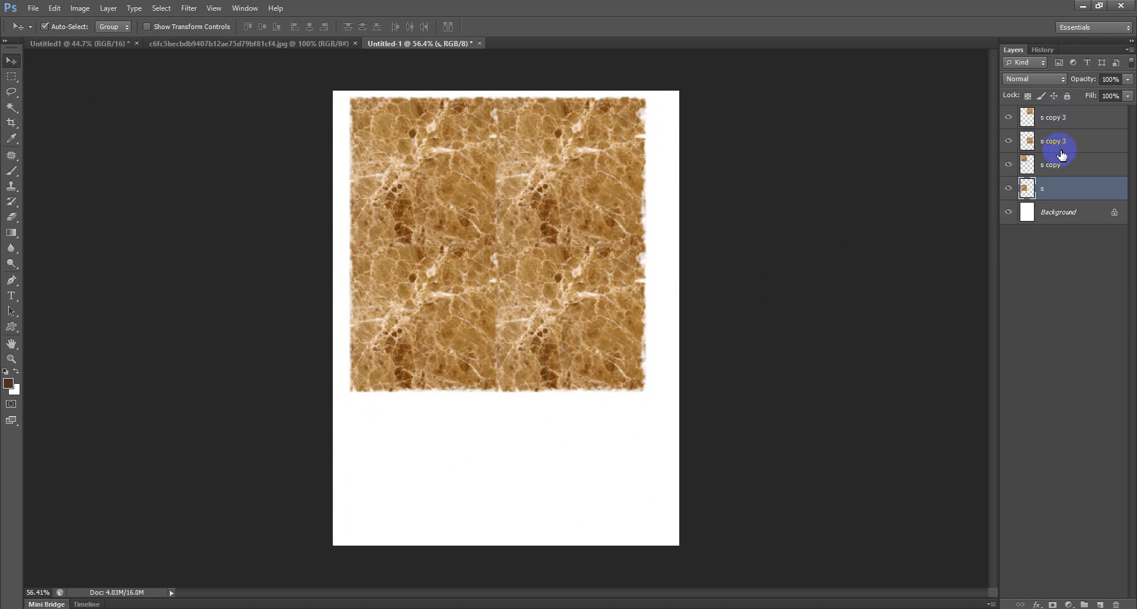
{"action": "left_click", "coordinate": [1066, 122], "text": "shift"}
{"action": "key", "text": "ctrl+e"}
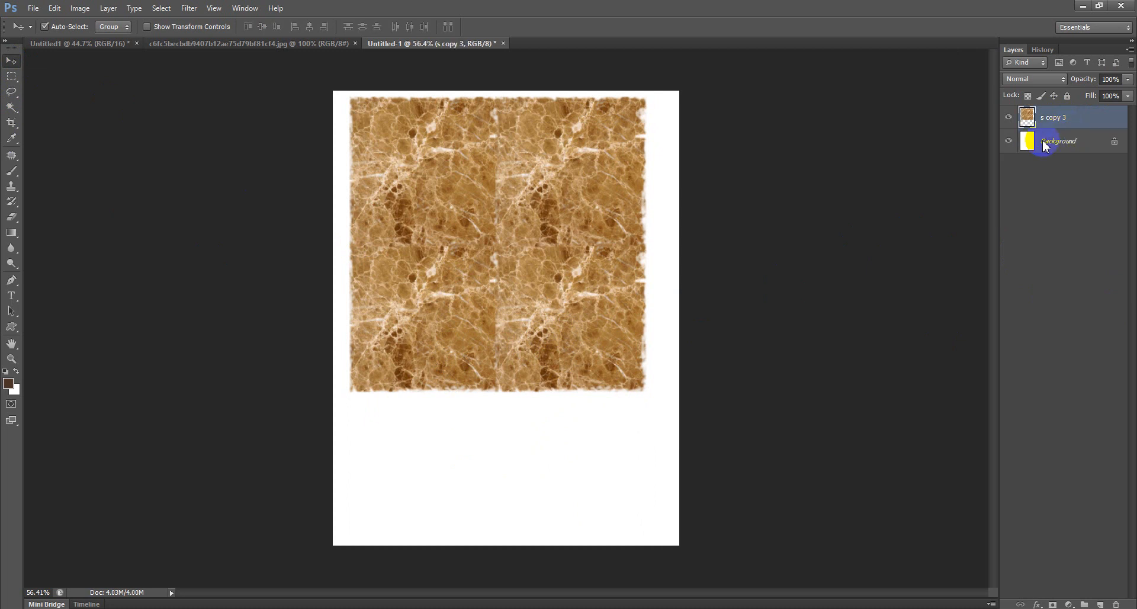
Set the Clone Stamp brush to 26 px and clone a dark marble patch onto the vertical seam between the upper tiles
{"action": "left_click", "coordinate": [12, 187]}
{"action": "scroll", "coordinate": [503, 183], "scroll_direction": "up", "scroll_amount": 3}
{"action": "left_click", "coordinate": [348, 211], "text": "alt"}
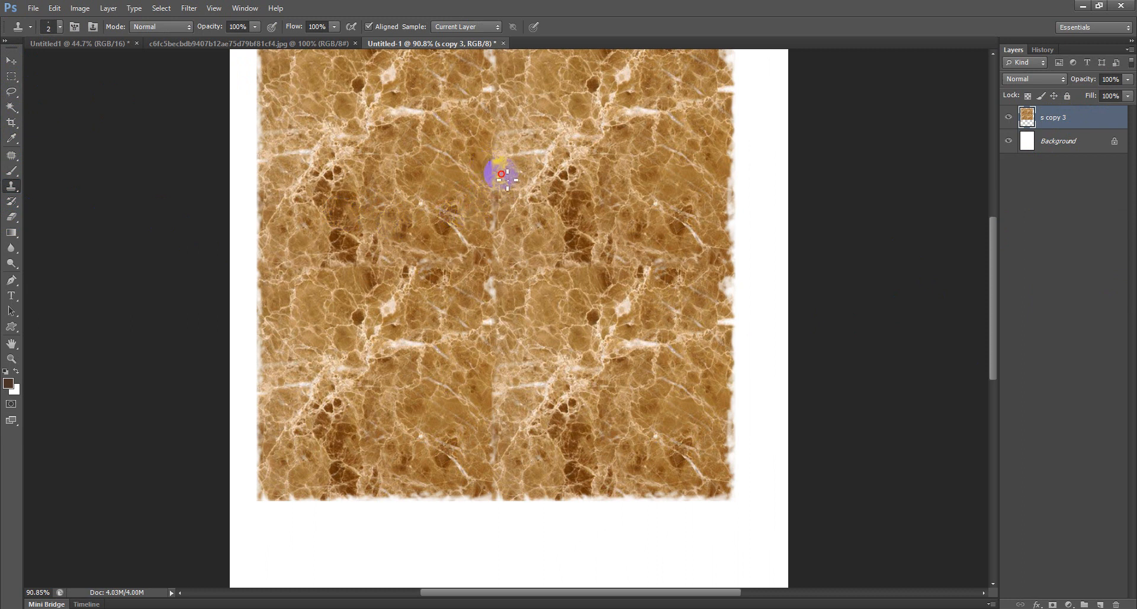
{"action": "left_click", "coordinate": [59, 26]}
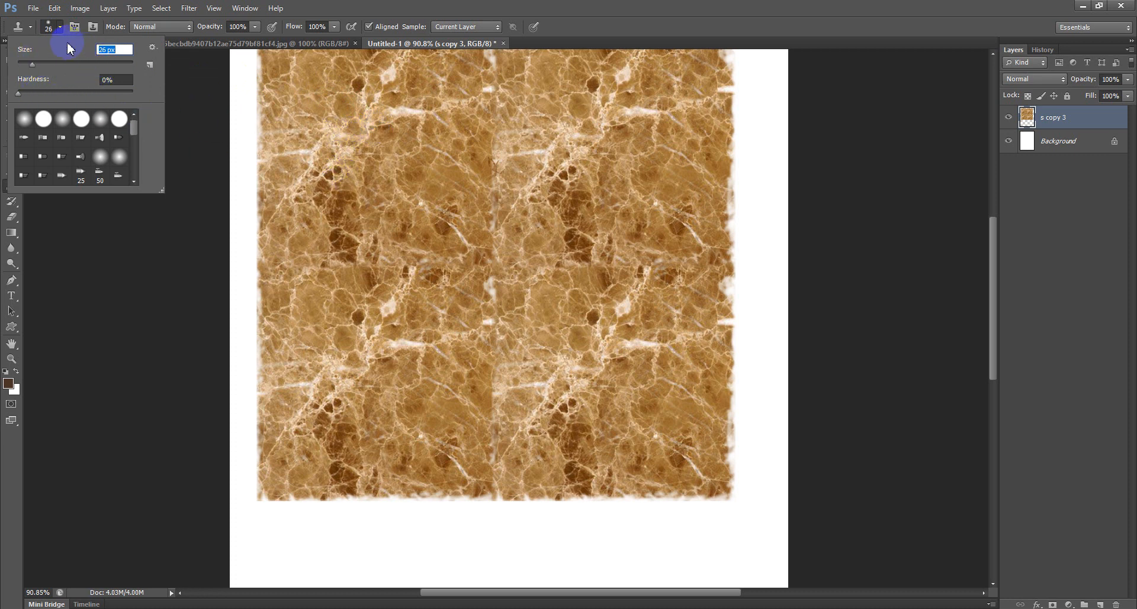
{"action": "left_click", "coordinate": [358, 249]}
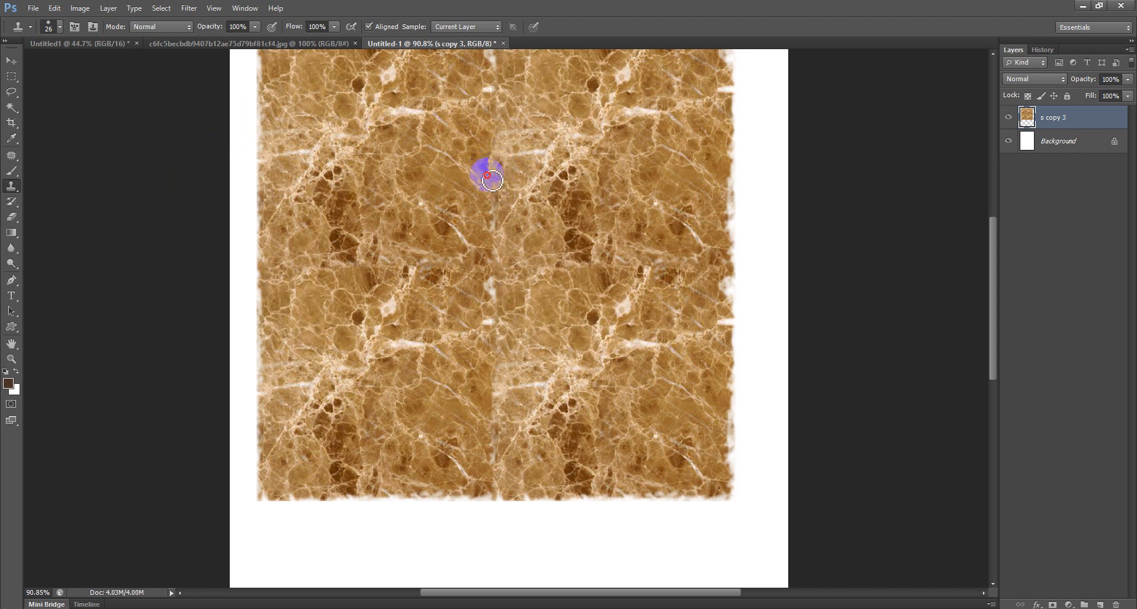
{"action": "left_click", "coordinate": [518, 266], "text": "alt"}
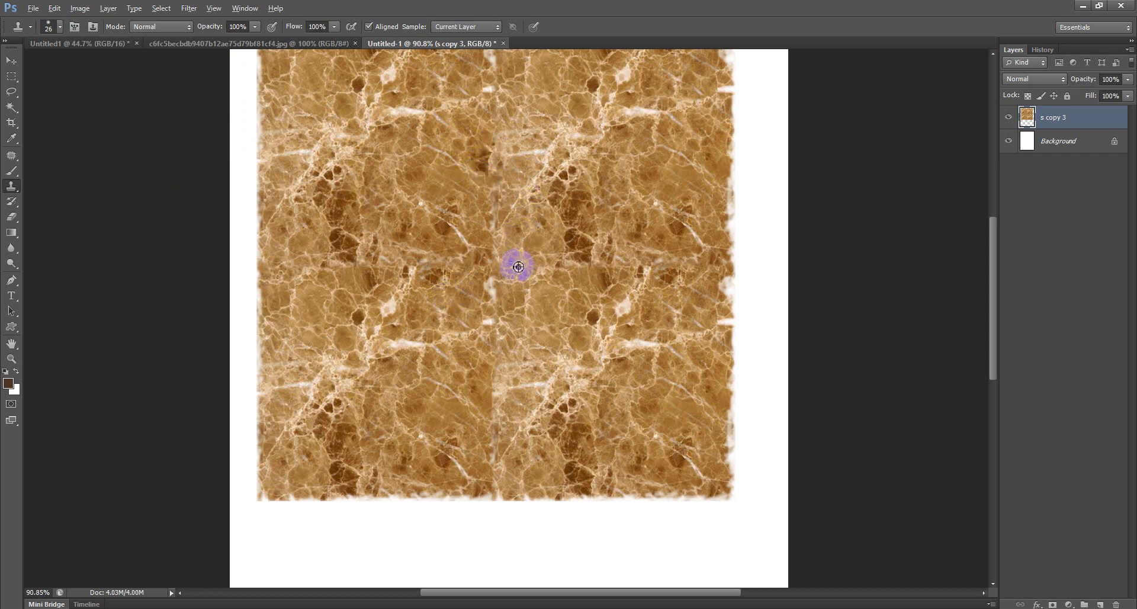
Clone pale veining into the upper-left tile and a dark patch onto the vertical seam between the lower tiles
{"action": "left_click", "coordinate": [549, 164], "text": "alt"}
{"action": "left_click_drag", "start_coordinate": [439, 177], "coordinate": [434, 183]}
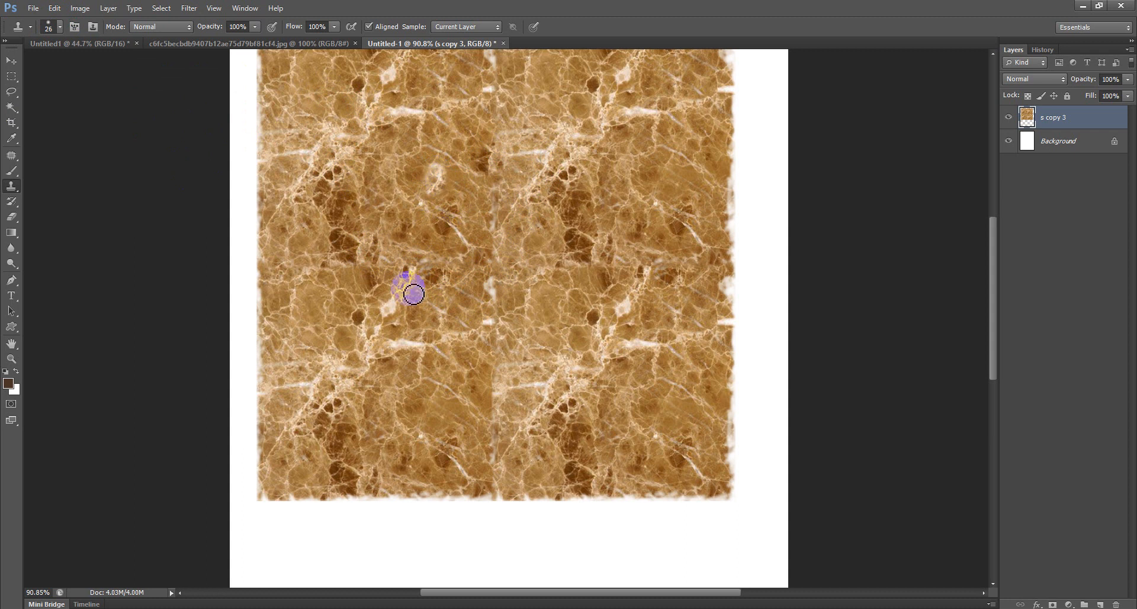
{"action": "left_click", "coordinate": [347, 237], "text": "alt"}
{"action": "mouse_move", "coordinate": [501, 390]}
{"action": "left_mouse_down"}
{"action": "mouse_move", "coordinate": [478, 384]}
{"action": "mouse_move", "coordinate": [525, 395]}
{"action": "left_mouse_up"}
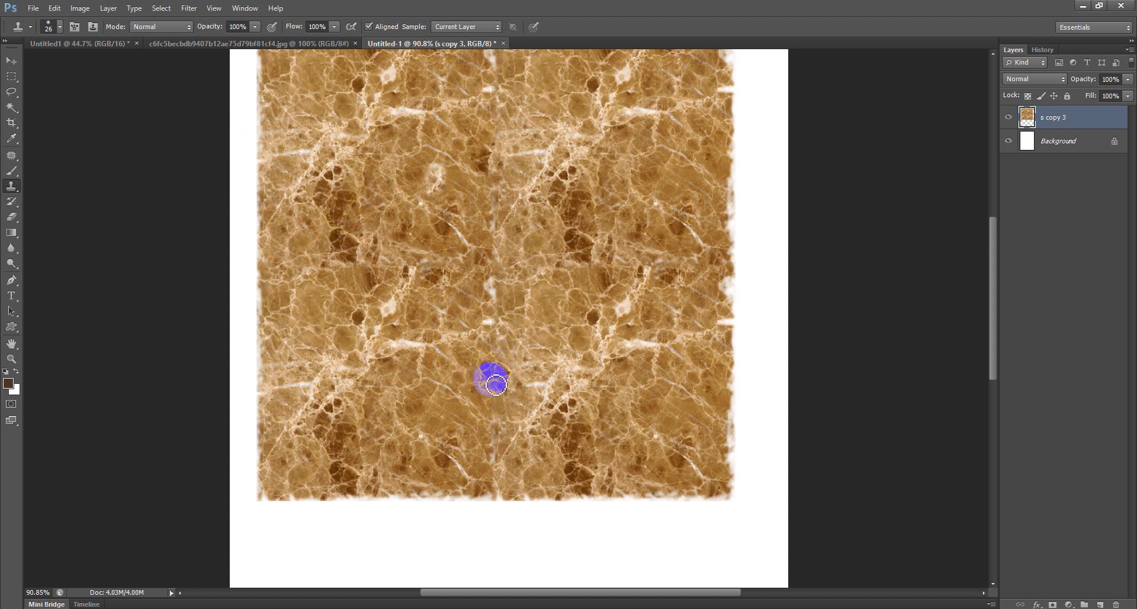
Clone marble sampled from the upper-left tile over the horizontal seam between the upper and lower tiles
{"action": "scroll", "coordinate": [492, 379], "scroll_direction": "down", "scroll_amount": 4}
{"action": "scroll", "coordinate": [453, 335], "scroll_direction": "up", "scroll_amount": 3}
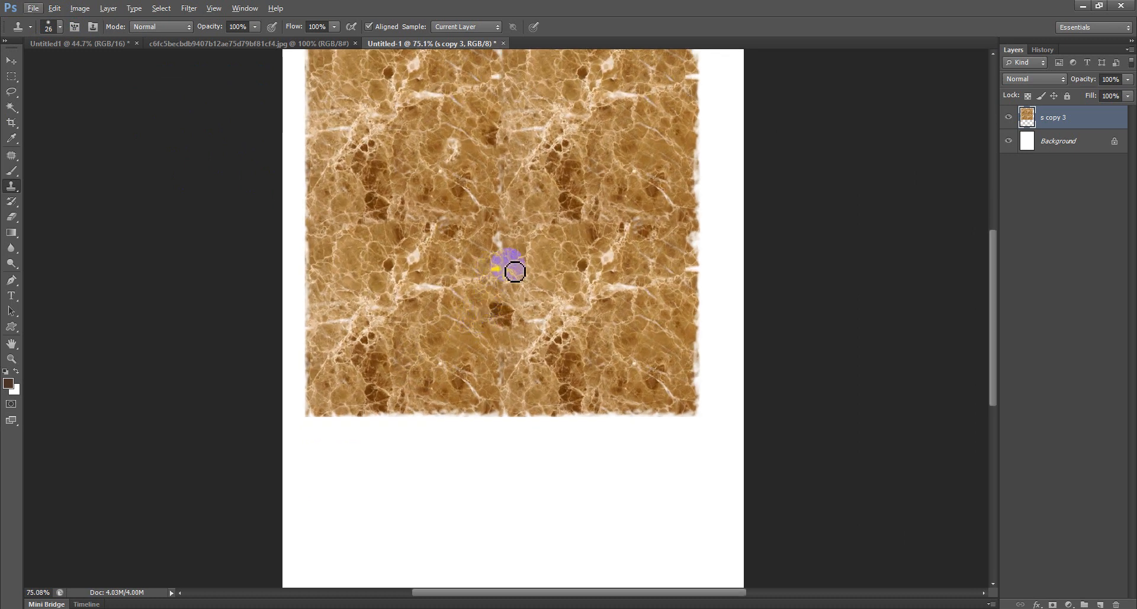
{"action": "scroll", "coordinate": [511, 251], "scroll_direction": "up", "scroll_amount": 1}
{"action": "left_click", "coordinate": [472, 199], "text": "alt"}
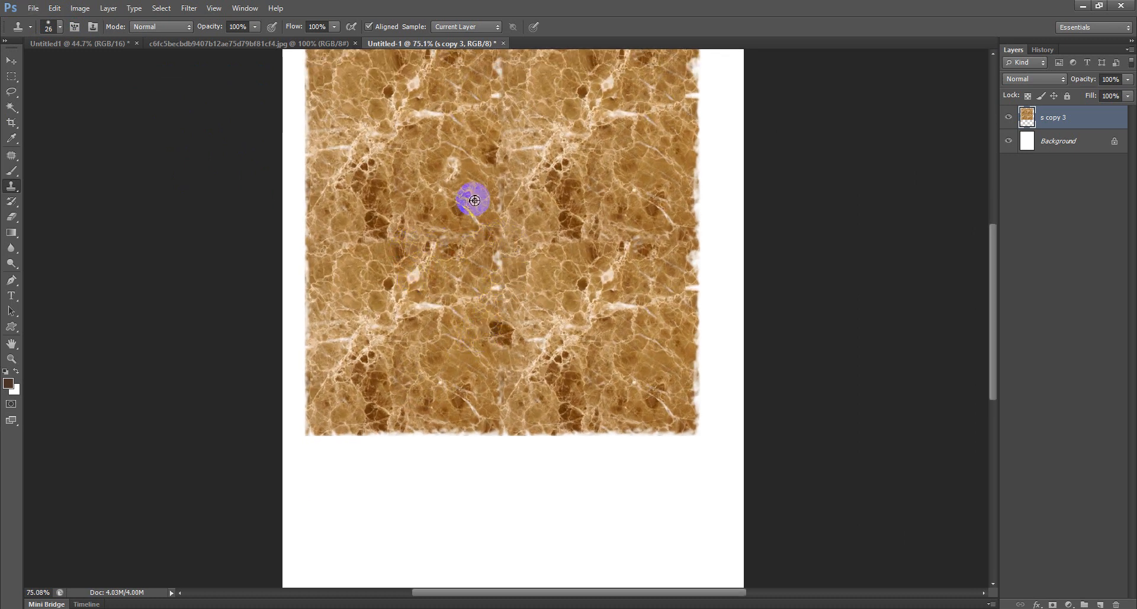
{"action": "left_click", "coordinate": [343, 235]}
{"action": "mouse_move", "coordinate": [342, 235]}
{"action": "left_mouse_down"}
{"action": "mouse_move", "coordinate": [358, 267]}
{"action": "mouse_move", "coordinate": [379, 248]}
{"action": "left_mouse_up"}
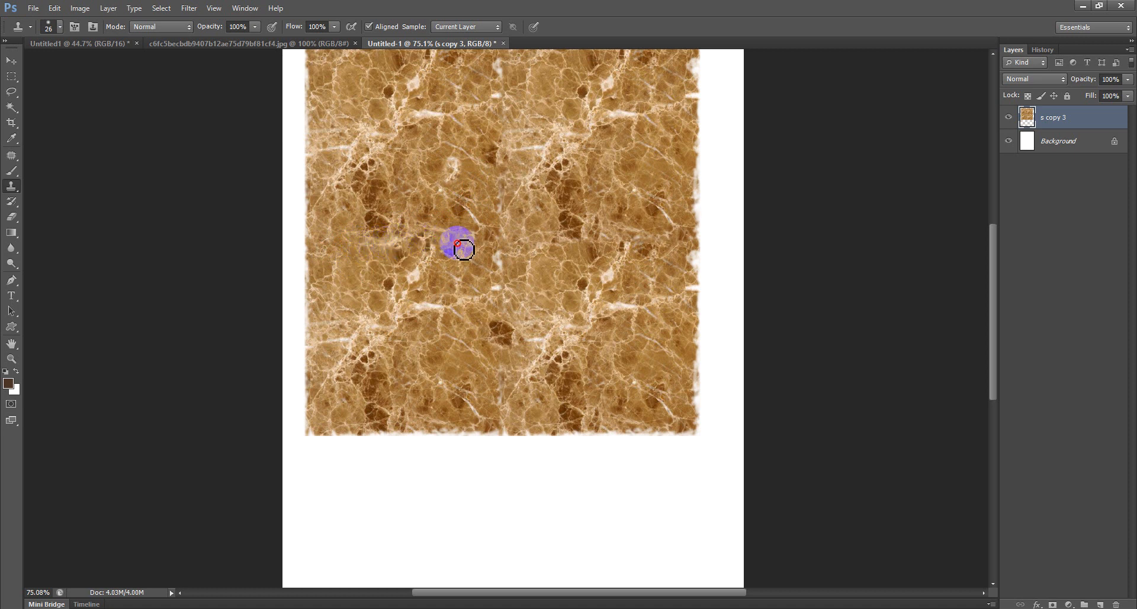
Clone more dark patches over the upper vertical seam and the right-hand tiles, and pale veining into the lower-left tile
{"action": "scroll", "coordinate": [500, 281], "scroll_direction": "down", "scroll_amount": 1}
{"action": "mouse_move", "coordinate": [460, 342]}
{"action": "left_mouse_down"}
{"action": "mouse_move", "coordinate": [462, 363]}
{"action": "mouse_move", "coordinate": [449, 334]}
{"action": "mouse_move", "coordinate": [454, 376]}
{"action": "mouse_move", "coordinate": [582, 311]}
{"action": "mouse_move", "coordinate": [591, 338]}
{"action": "mouse_move", "coordinate": [630, 325]}
{"action": "mouse_move", "coordinate": [636, 333]}
{"action": "mouse_move", "coordinate": [569, 223]}
{"action": "mouse_move", "coordinate": [630, 166]}
{"action": "mouse_move", "coordinate": [635, 184]}
{"action": "mouse_move", "coordinate": [560, 231]}
{"action": "mouse_move", "coordinate": [581, 296]}
{"action": "left_mouse_up"}
{"action": "mouse_move", "coordinate": [560, 123]}
{"action": "left_mouse_down"}
{"action": "mouse_move", "coordinate": [517, 142]}
{"action": "mouse_move", "coordinate": [550, 190]}
{"action": "mouse_move", "coordinate": [511, 168]}
{"action": "mouse_move", "coordinate": [526, 157]}
{"action": "mouse_move", "coordinate": [511, 166]}
{"action": "mouse_move", "coordinate": [511, 148]}
{"action": "mouse_move", "coordinate": [494, 169]}
{"action": "mouse_move", "coordinate": [519, 164]}
{"action": "mouse_move", "coordinate": [540, 130]}
{"action": "mouse_move", "coordinate": [497, 197]}
{"action": "mouse_move", "coordinate": [524, 264]}
{"action": "left_mouse_up"}
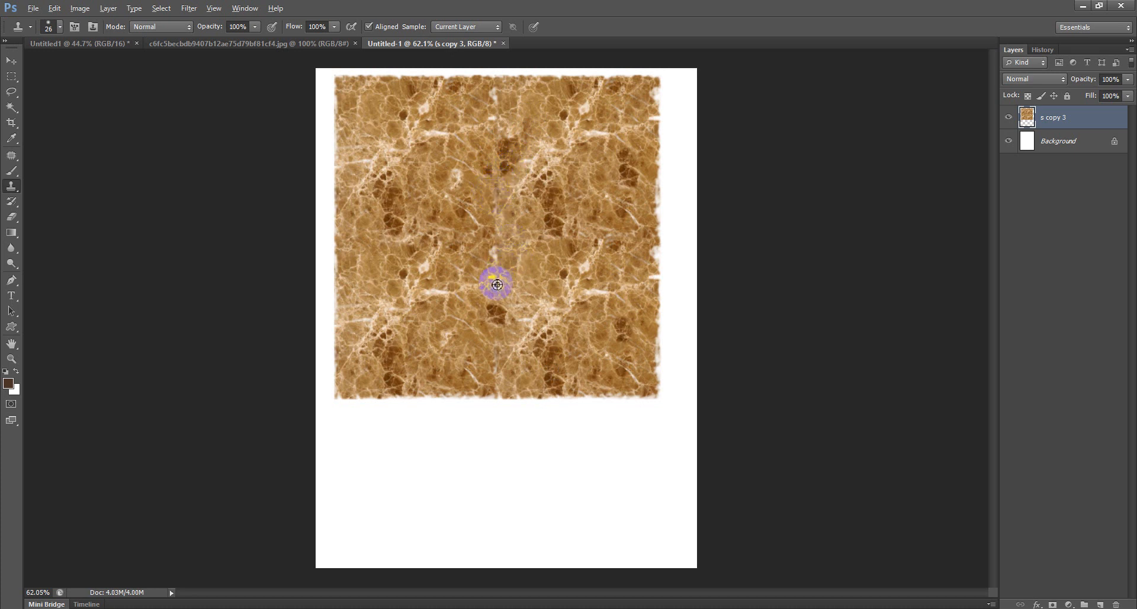
{"action": "mouse_move", "coordinate": [478, 330]}
{"action": "left_mouse_down"}
{"action": "mouse_move", "coordinate": [460, 369]}
{"action": "mouse_move", "coordinate": [468, 342]}
{"action": "mouse_move", "coordinate": [445, 357]}
{"action": "mouse_move", "coordinate": [505, 328]}
{"action": "mouse_move", "coordinate": [554, 328]}
{"action": "left_mouse_up"}
{"action": "mouse_move", "coordinate": [462, 345]}
{"action": "left_mouse_down"}
{"action": "mouse_move", "coordinate": [594, 344]}
{"action": "mouse_move", "coordinate": [612, 354]}
{"action": "mouse_move", "coordinate": [402, 311]}
{"action": "left_mouse_up"}
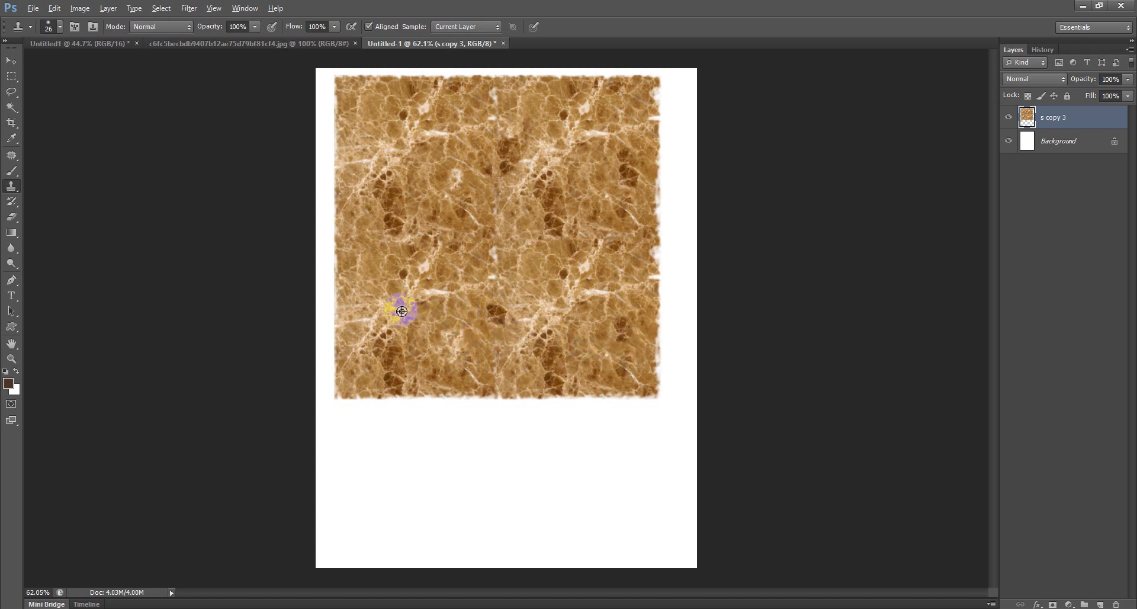
Clone pale veining into the lower-right and upper-right tiles and touch up around the centre to break up the repeating pattern
{"action": "mouse_move", "coordinate": [602, 344]}
{"action": "left_mouse_down"}
{"action": "mouse_move", "coordinate": [639, 362]}
{"action": "mouse_move", "coordinate": [608, 369]}
{"action": "mouse_move", "coordinate": [639, 361]}
{"action": "mouse_move", "coordinate": [630, 349]}
{"action": "mouse_move", "coordinate": [608, 355]}
{"action": "mouse_move", "coordinate": [635, 355]}
{"action": "left_mouse_up"}
{"action": "mouse_move", "coordinate": [619, 195]}
{"action": "left_mouse_down"}
{"action": "mouse_move", "coordinate": [602, 197]}
{"action": "mouse_move", "coordinate": [613, 183]}
{"action": "left_mouse_up"}
{"action": "left_click", "coordinate": [532, 132]}
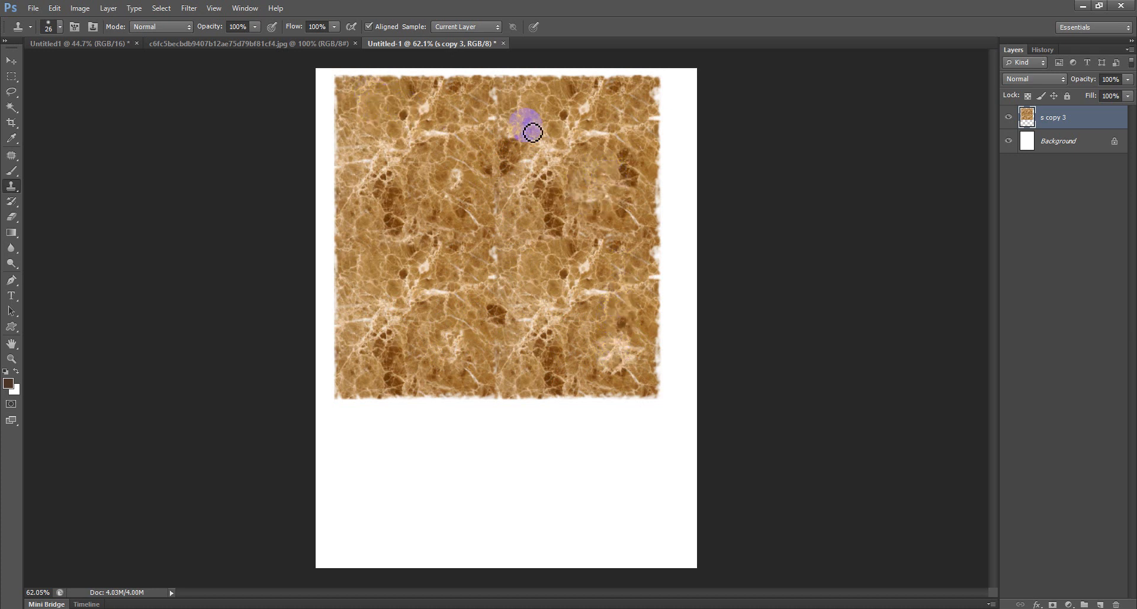
{"action": "scroll", "coordinate": [449, 243], "scroll_direction": "down", "scroll_amount": 3}
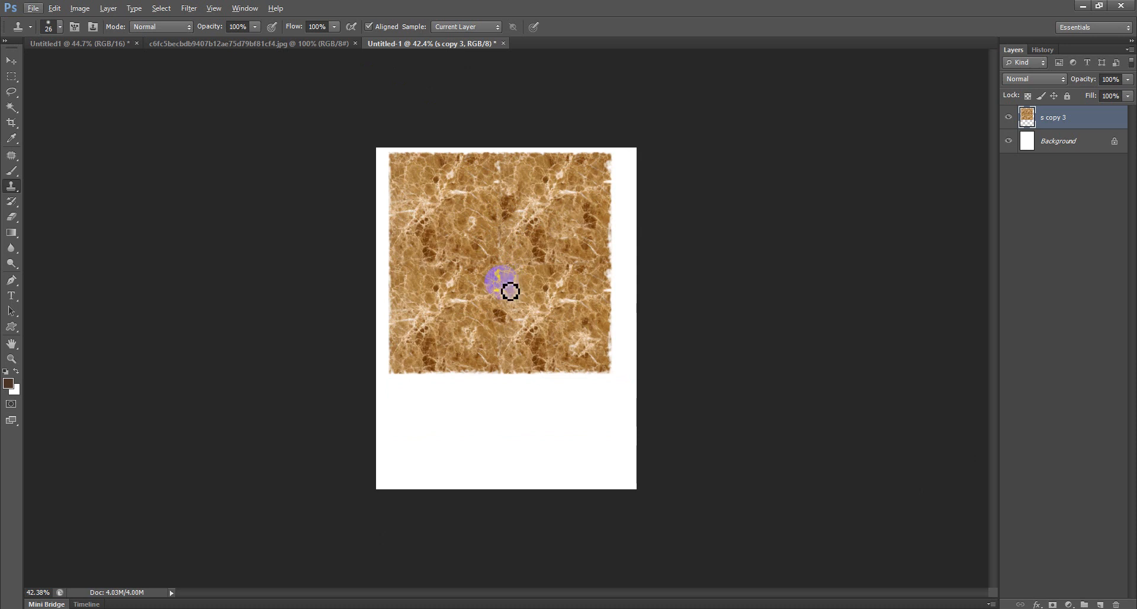
{"action": "mouse_move", "coordinate": [509, 291]}
{"action": "left_mouse_down"}
{"action": "mouse_move", "coordinate": [557, 292]}
{"action": "mouse_move", "coordinate": [547, 280]}
{"action": "mouse_move", "coordinate": [555, 247]}
{"action": "mouse_move", "coordinate": [439, 244]}
{"action": "mouse_move", "coordinate": [505, 244]}
{"action": "mouse_move", "coordinate": [498, 221]}
{"action": "mouse_move", "coordinate": [461, 265]}
{"action": "mouse_move", "coordinate": [474, 271]}
{"action": "mouse_move", "coordinate": [539, 243]}
{"action": "mouse_move", "coordinate": [505, 248]}
{"action": "mouse_move", "coordinate": [512, 186]}
{"action": "mouse_move", "coordinate": [470, 303]}
{"action": "mouse_move", "coordinate": [489, 262]}
{"action": "mouse_move", "coordinate": [564, 255]}
{"action": "mouse_move", "coordinate": [538, 290]}
{"action": "left_mouse_up"}
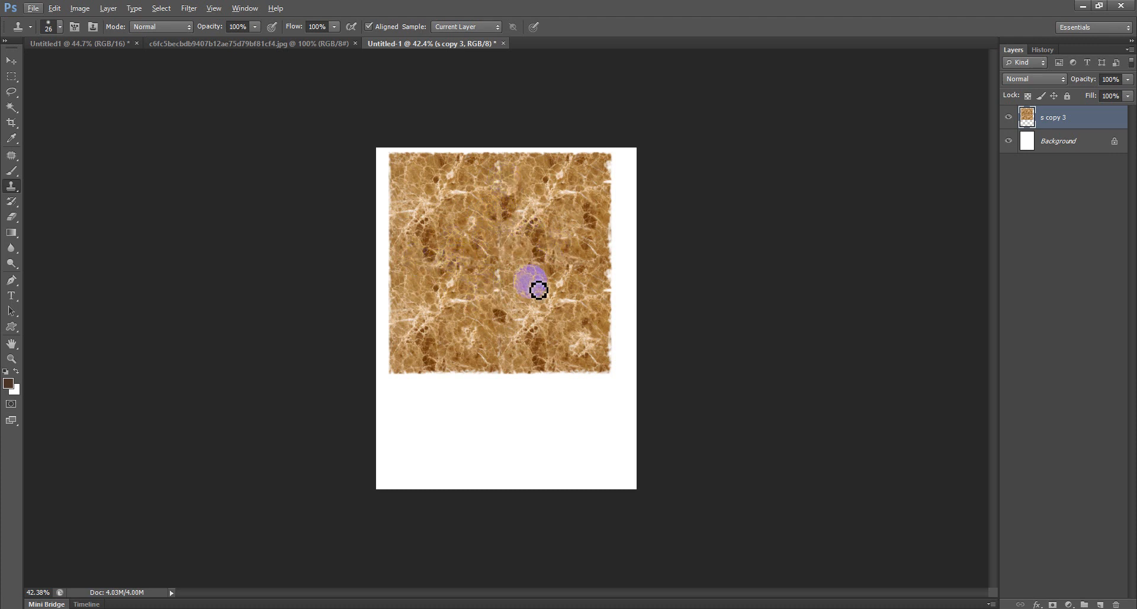
{"action": "left_click_drag", "start_coordinate": [532, 289], "coordinate": [525, 302]}
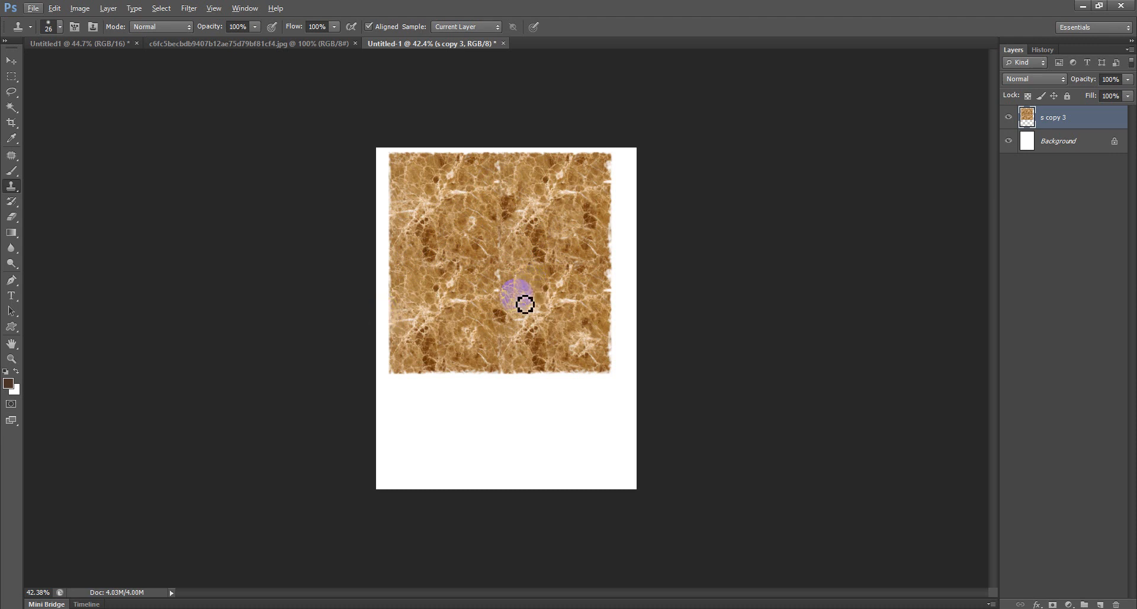
Fit the crop frame to the marble block, excluding the white margins on all four sides
{"action": "left_click", "coordinate": [11, 123]}
{"action": "left_click_drag", "start_coordinate": [507, 491], "coordinate": [524, 431]}
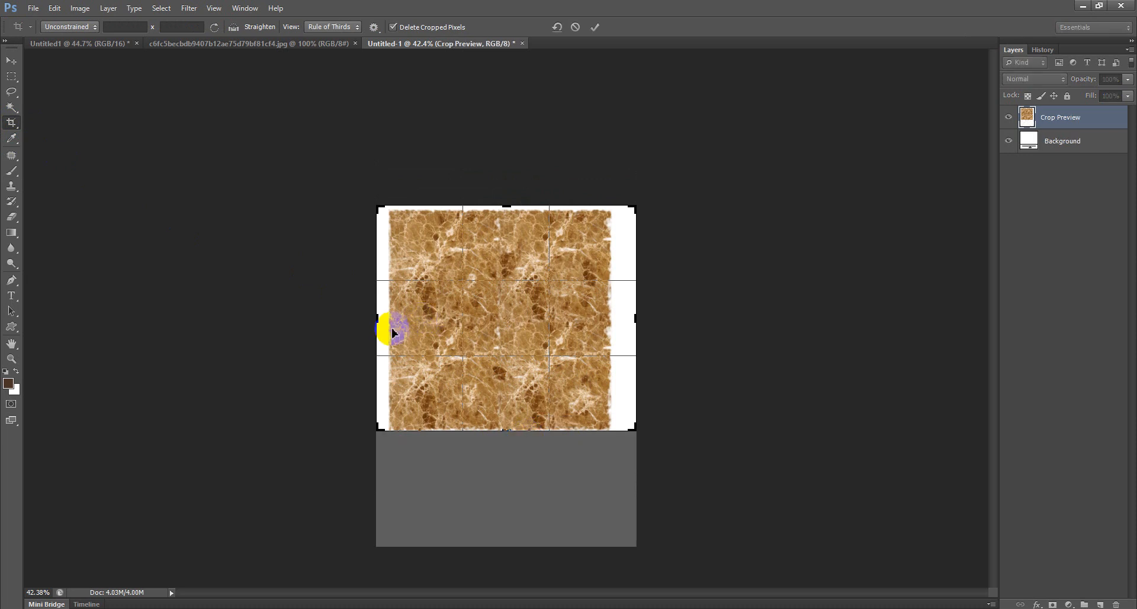
{"action": "left_click_drag", "start_coordinate": [380, 321], "coordinate": [388, 317]}
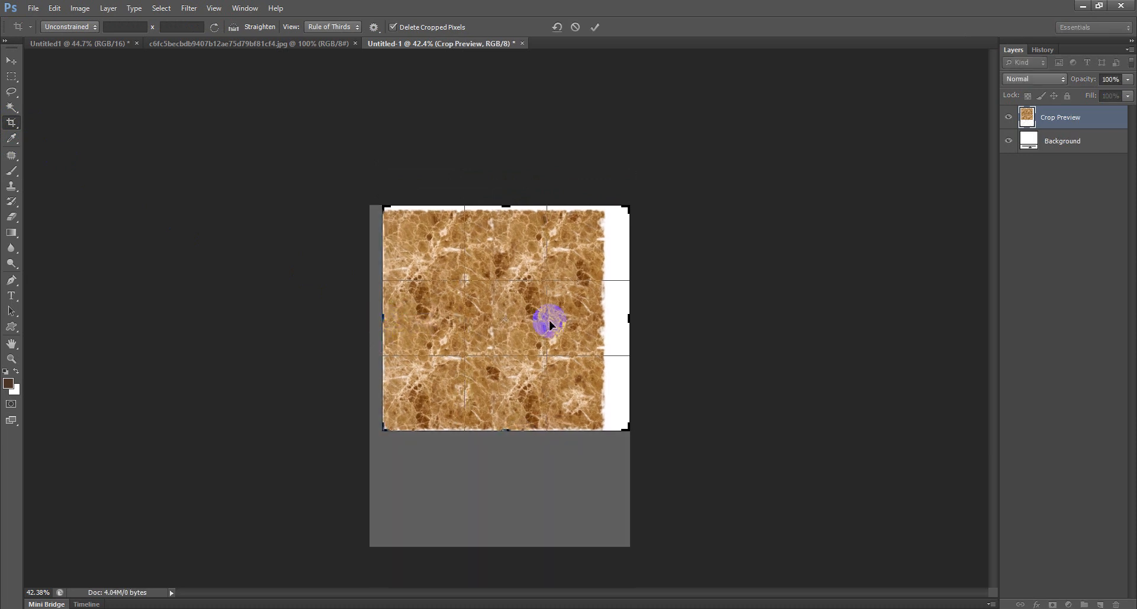
{"action": "left_click_drag", "start_coordinate": [631, 322], "coordinate": [616, 317]}
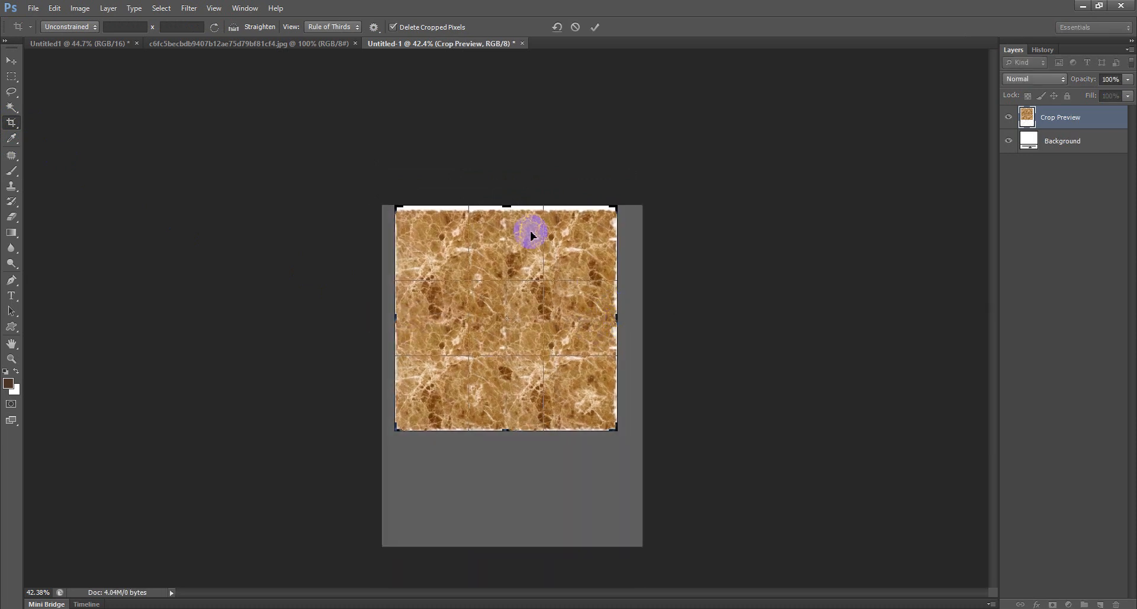
{"action": "left_click_drag", "start_coordinate": [513, 207], "coordinate": [509, 208]}
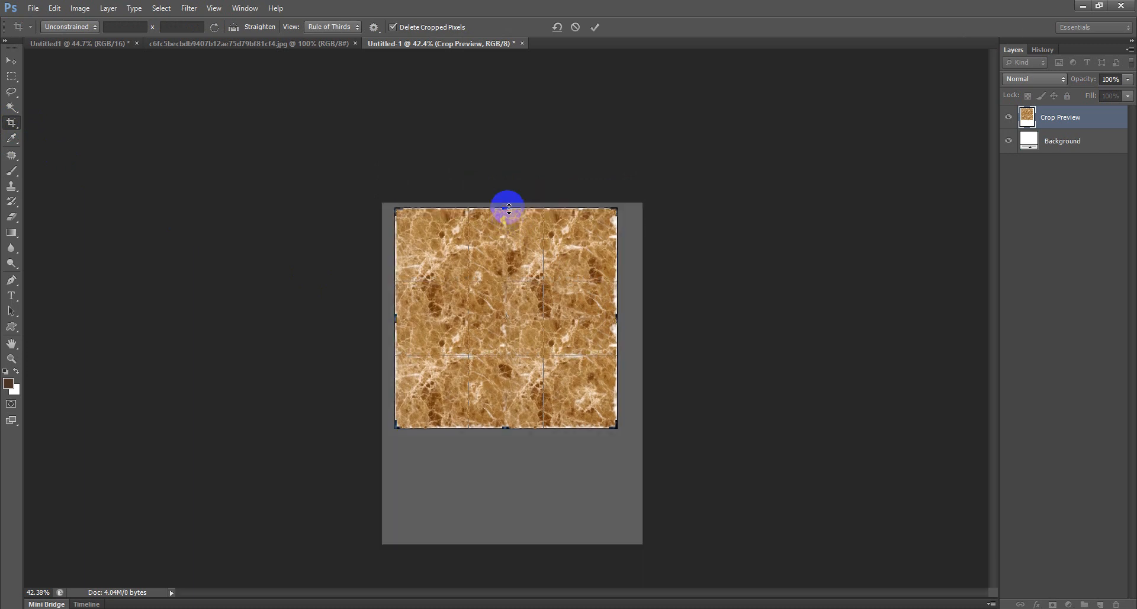
Constrain the crop frame to the 1 x 1 (Square) ratio and crop the image
{"action": "left_click", "coordinate": [70, 27]}
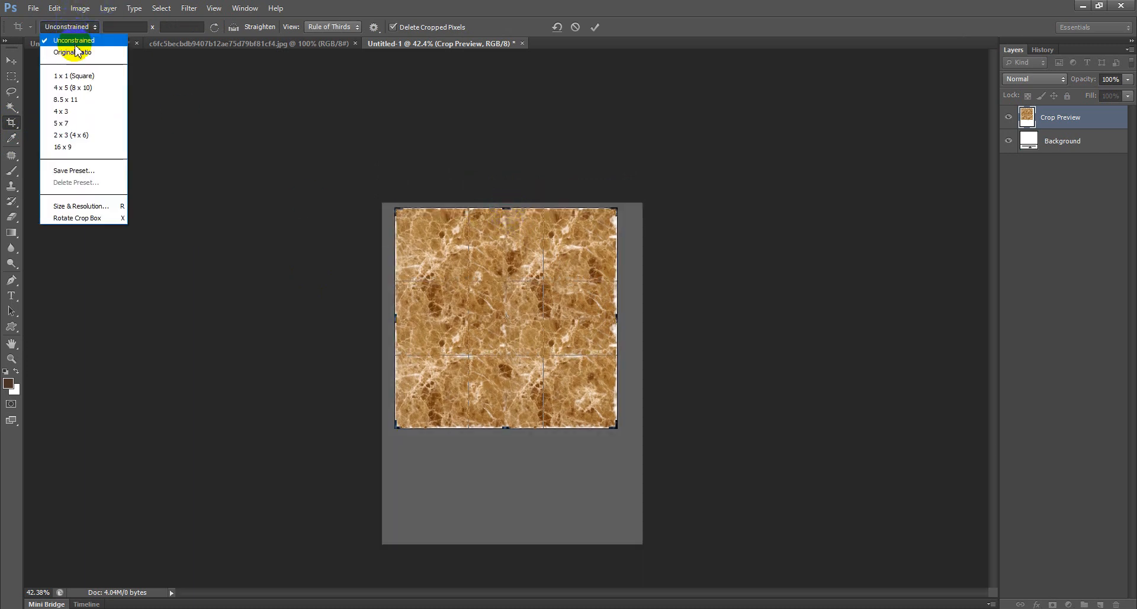
{"action": "left_click", "coordinate": [77, 76]}
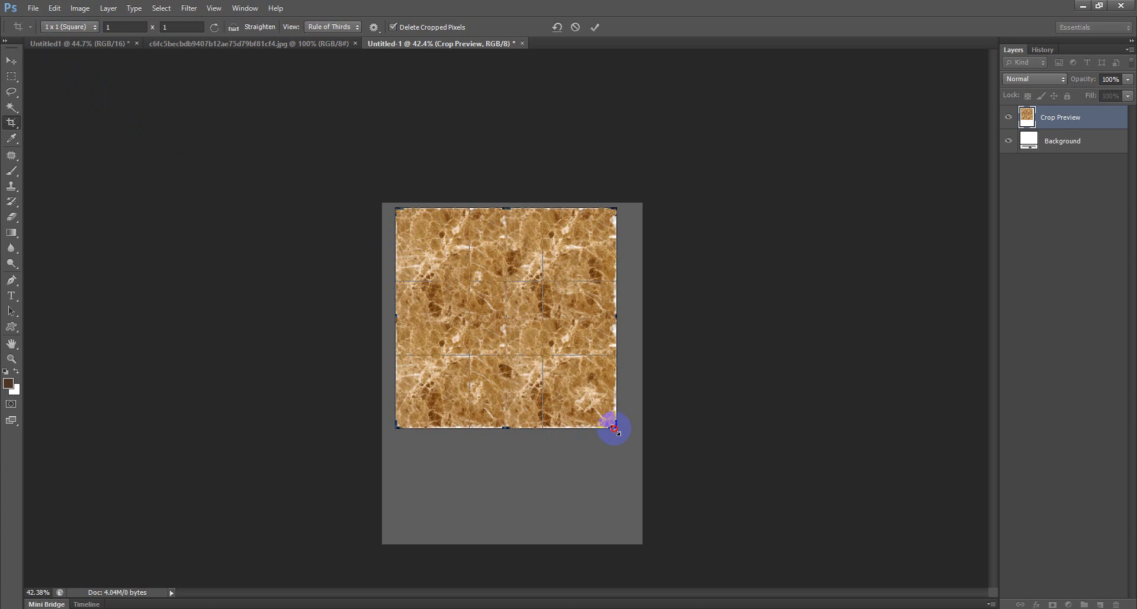
{"action": "left_click_drag", "start_coordinate": [613, 425], "coordinate": [614, 425]}
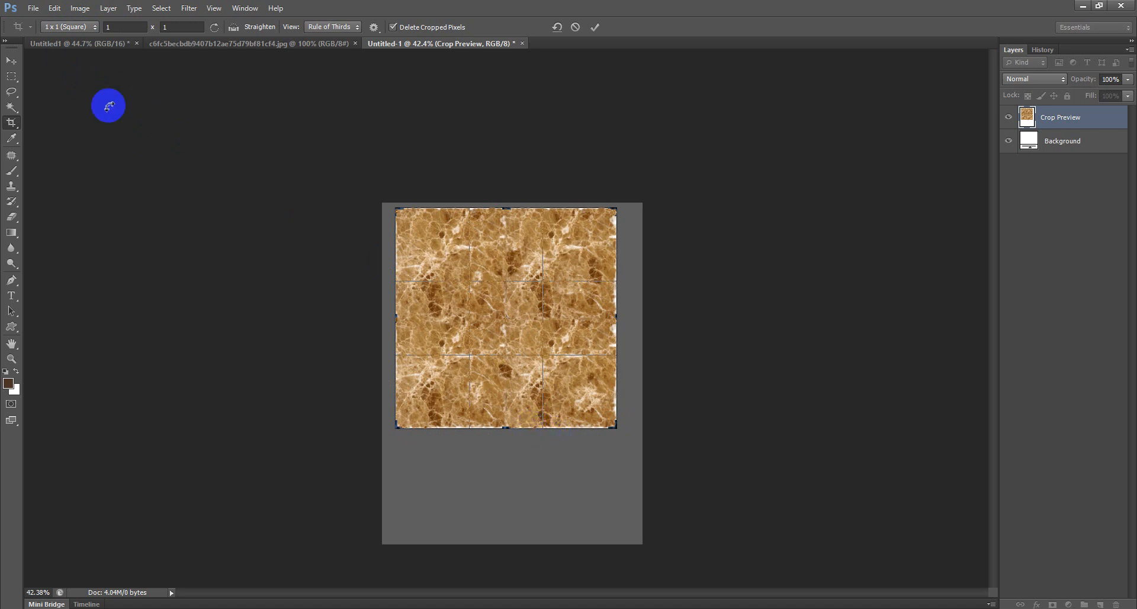
{"action": "left_click", "coordinate": [11, 61]}
{"action": "left_click", "coordinate": [540, 238]}
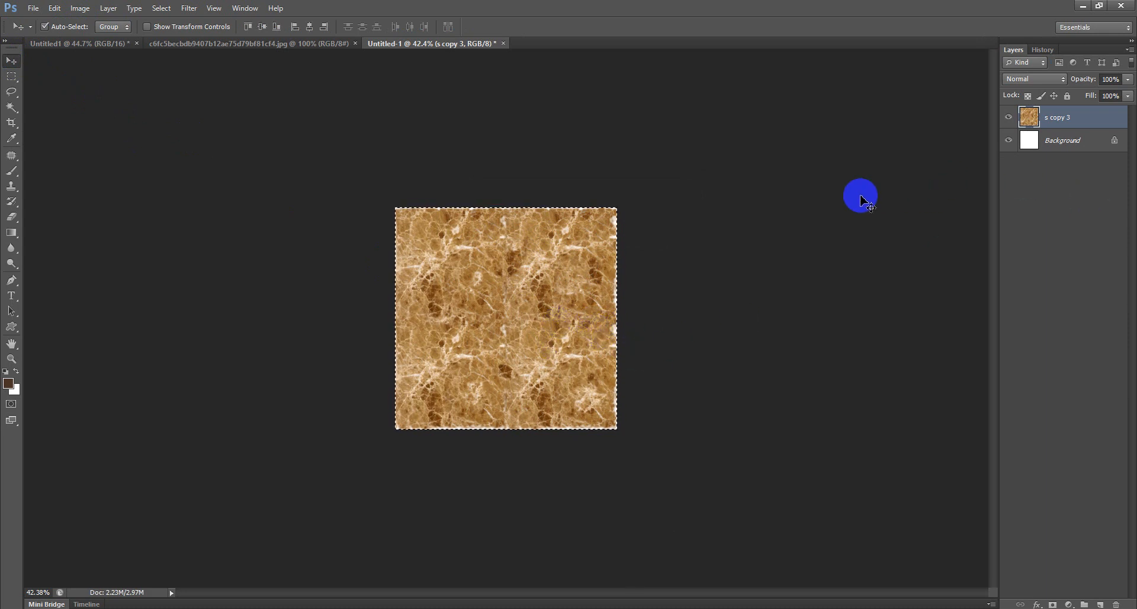
Paste the marble texture into the bedroom render, move it over the cabinet area, and place a duplicate of it alongside to the right
{"action": "left_click", "coordinate": [59, 43]}
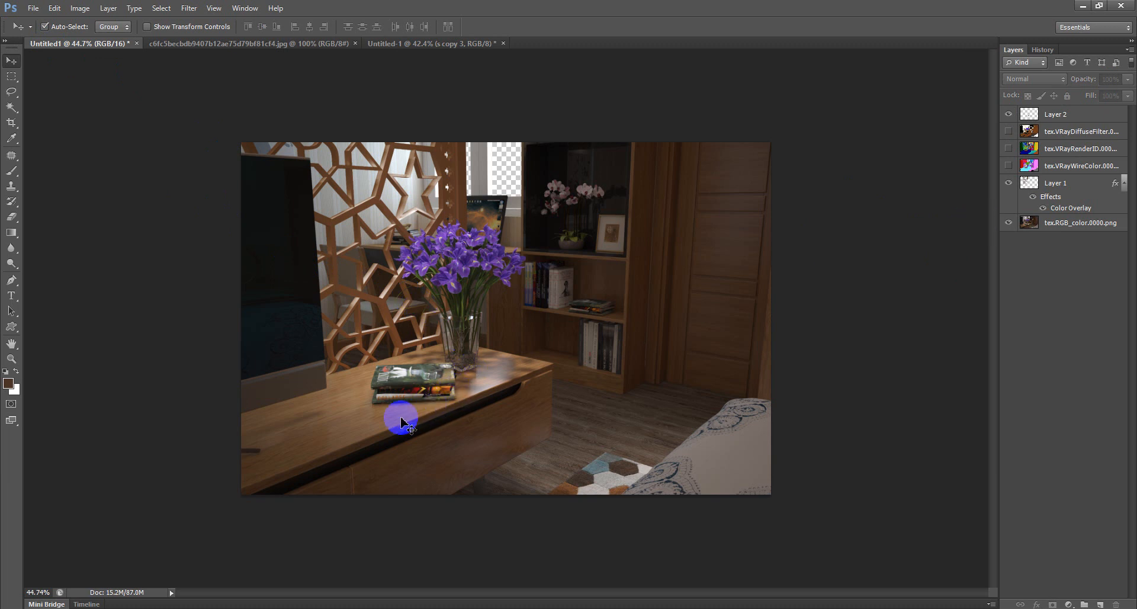
{"action": "key", "text": "ctrl+v"}
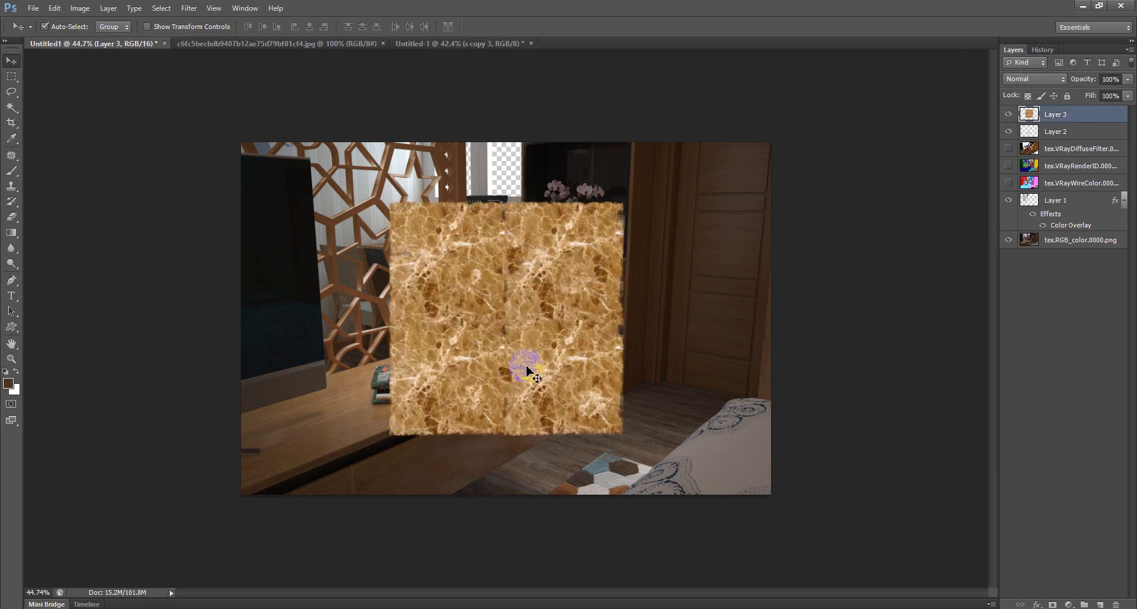
{"action": "left_click", "coordinate": [11, 77]}
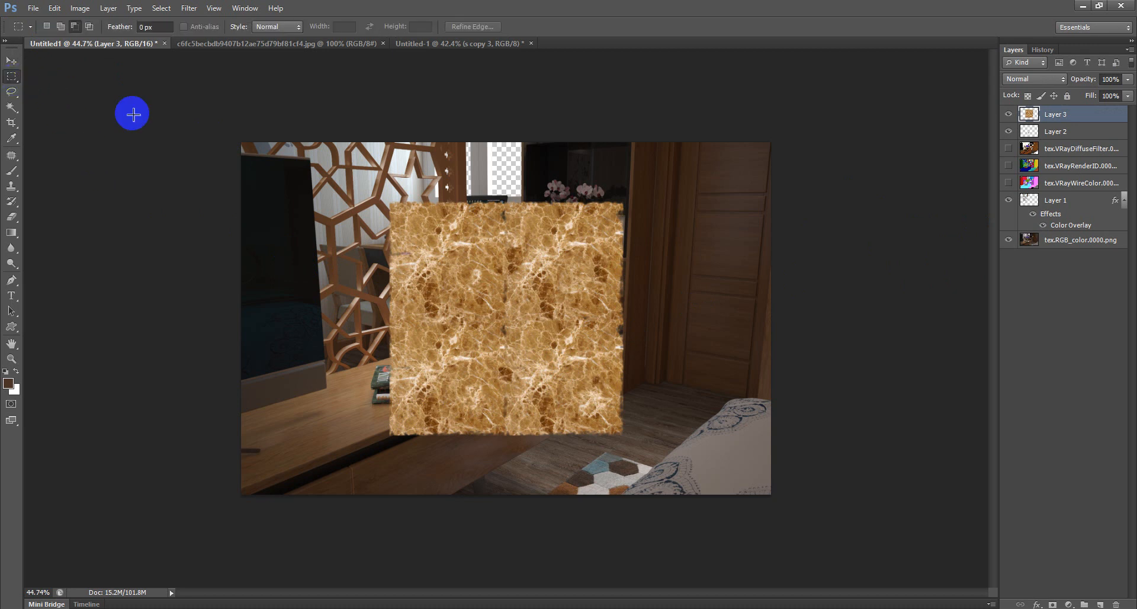
{"action": "left_click", "coordinate": [12, 60]}
{"action": "left_click_drag", "start_coordinate": [471, 258], "coordinate": [593, 405]}
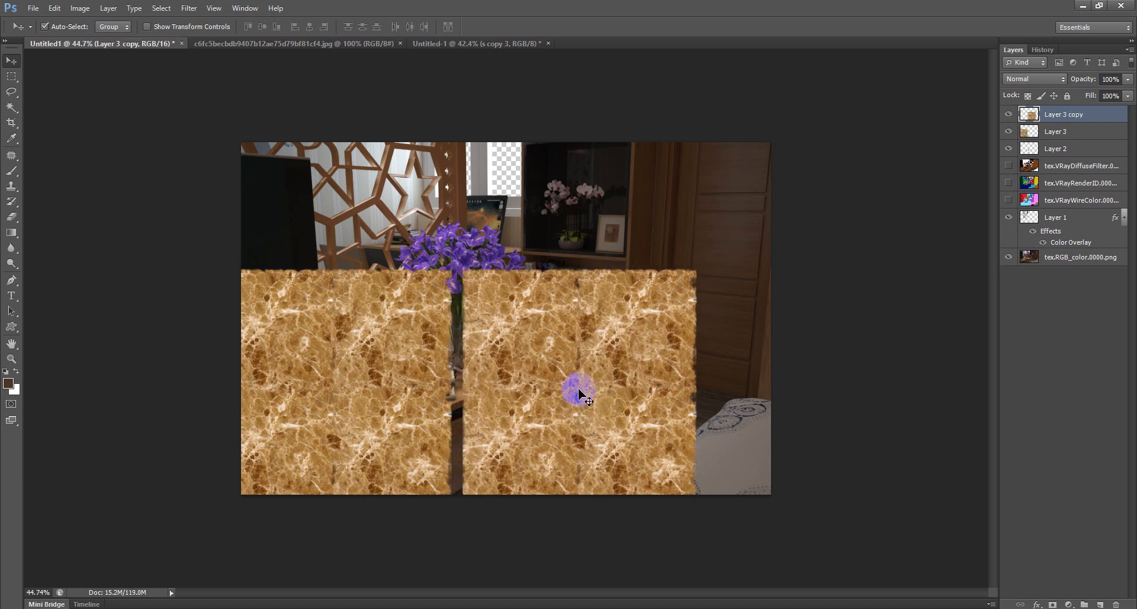
Rotate the duplicated marble block by 90° and apply the transformation
{"action": "key", "text": "ctrl+t"}
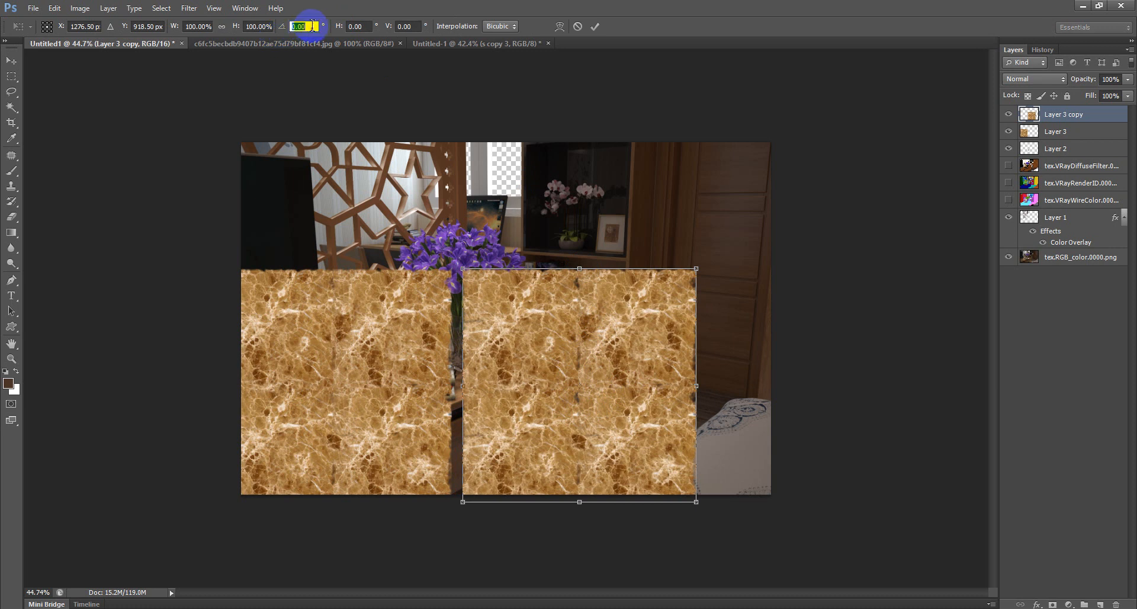
{"action": "type", "text": "90"}
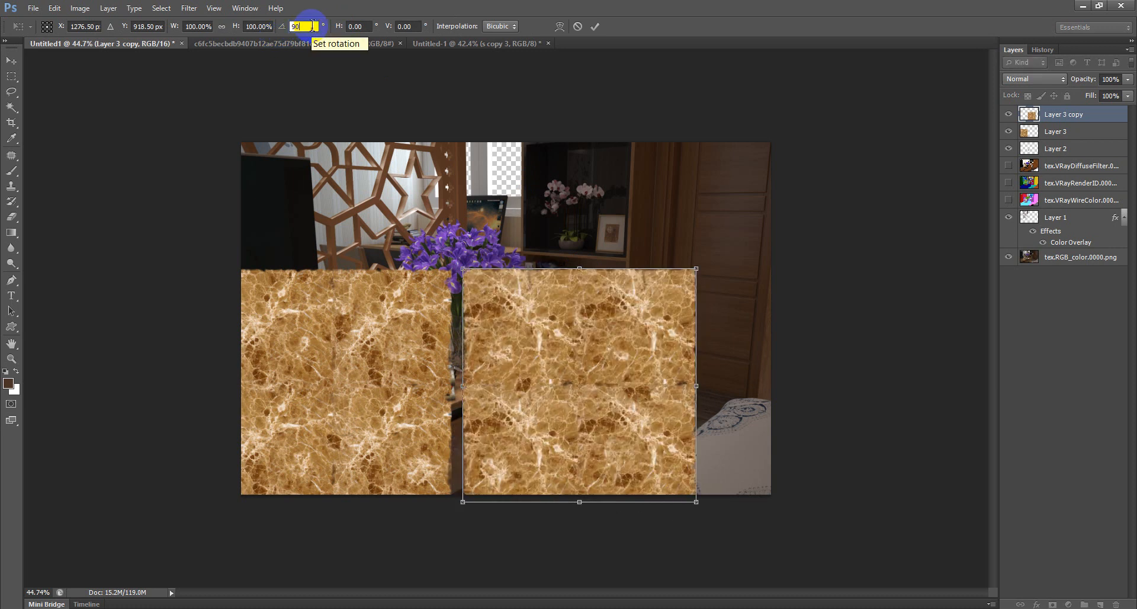
{"action": "left_click", "coordinate": [11, 61]}
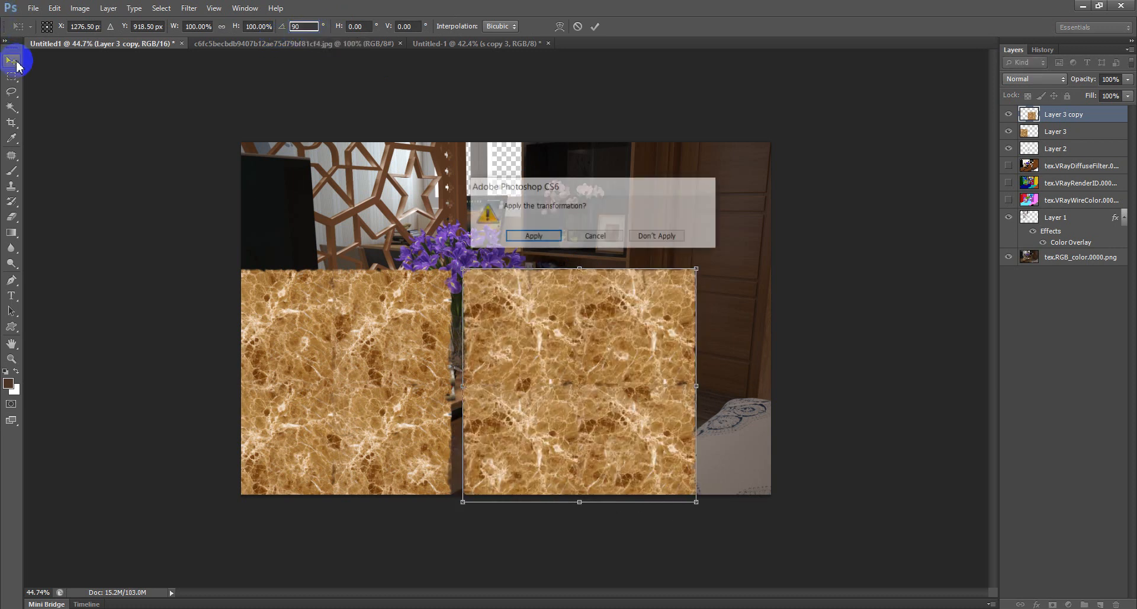
{"action": "left_click", "coordinate": [532, 240]}
Nudge the rotated marble block left until it closes the gap and meets the edge of the first block
{"action": "left_click_drag", "start_coordinate": [536, 349], "coordinate": [527, 353]}
{"action": "key", "text": "Left"}
{"action": "key", "text": "Left"}
{"action": "key", "text": "Left"}
{"action": "key", "text": "Left"}
{"action": "key", "text": "Left"}
{"action": "key", "text": "Left"}
{"action": "key", "text": "Left"}
{"action": "key", "text": "Left"}
{"action": "key", "text": "Left"}
{"action": "key", "text": "Left"}
{"action": "key", "text": "Left"}
{"action": "key", "text": "Left"}
{"action": "key", "text": "Left"}
{"action": "key", "text": "Left"}
{"action": "key", "text": "Left"}
{"action": "key", "text": "Left"}
{"action": "key", "text": "Left"}
{"action": "key", "text": "Left"}
{"action": "key", "text": "Left"}
{"action": "key", "text": "Left"}
{"action": "key", "text": "Left"}
{"action": "key", "text": "Left"}
{"action": "key", "text": "Left"}
{"action": "key", "text": "Left"}
{"action": "key", "text": "Left"}
{"action": "key", "text": "Left"}
{"action": "key", "text": "Left"}
{"action": "key", "text": "Left"}
{"action": "key", "text": "Left"}
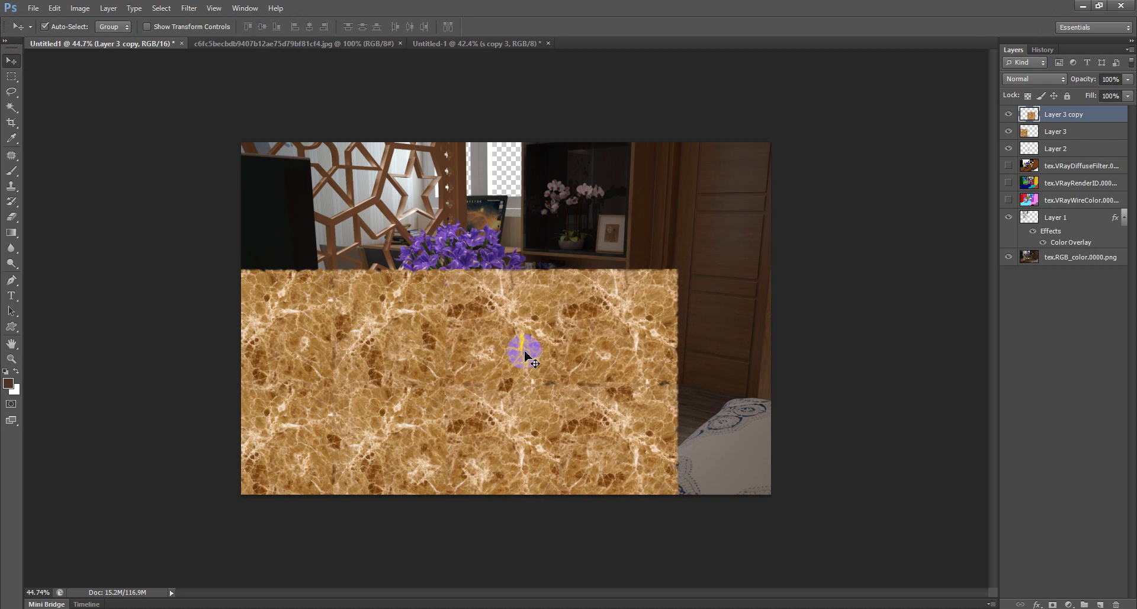
Merge the two marble layers into one and rotate the merged block about 23° counter-clockwise
{"action": "left_click", "coordinate": [1058, 138], "text": "shift"}
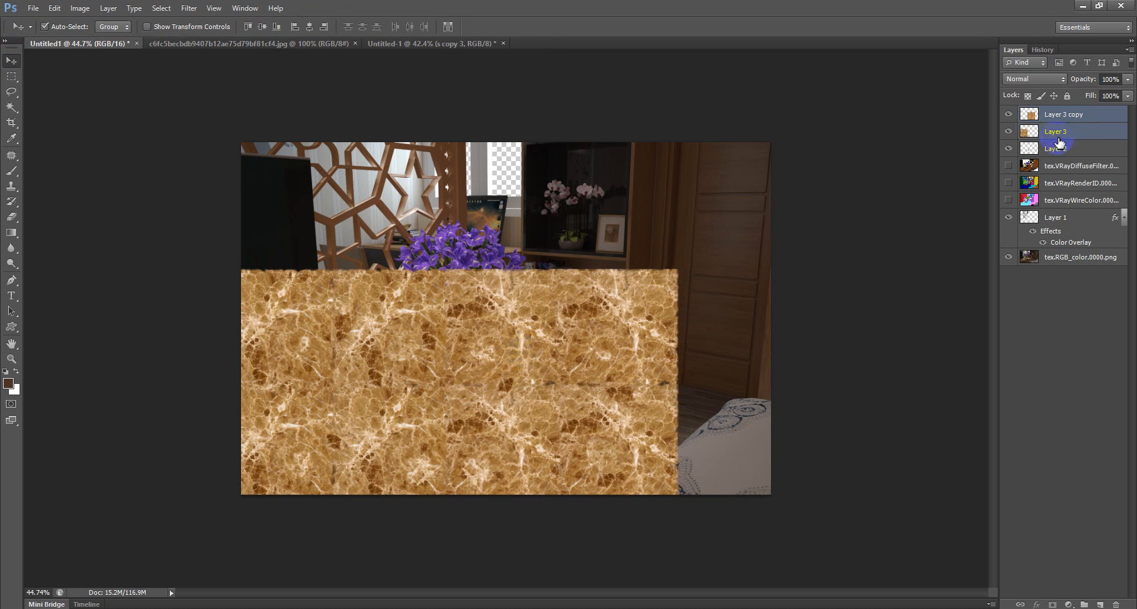
{"action": "key", "text": "ctrl+e"}
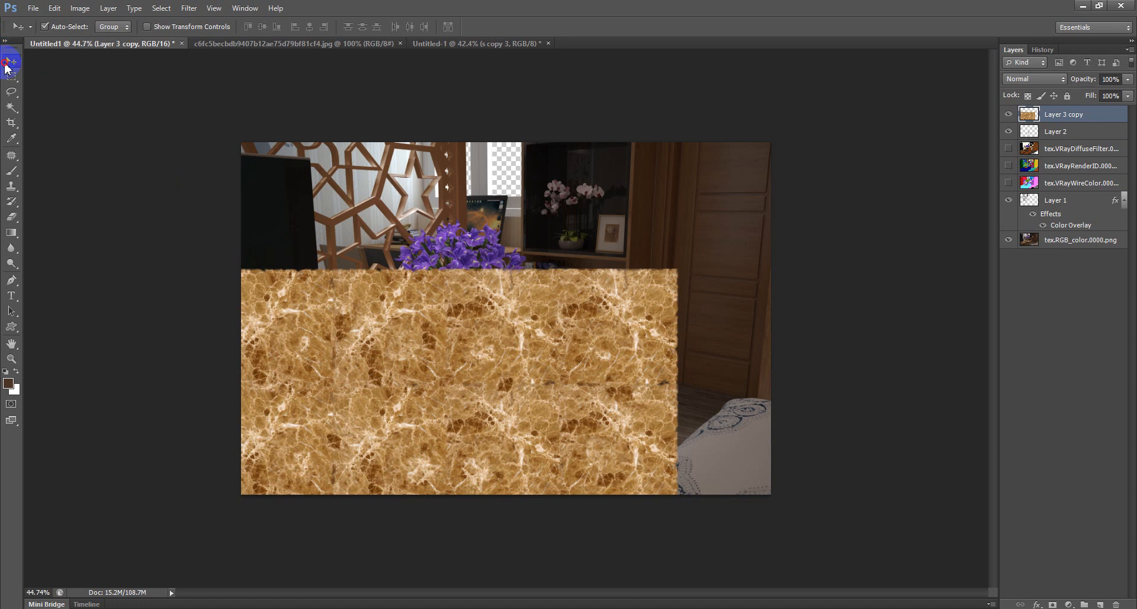
{"action": "left_click_drag", "start_coordinate": [427, 335], "coordinate": [461, 324]}
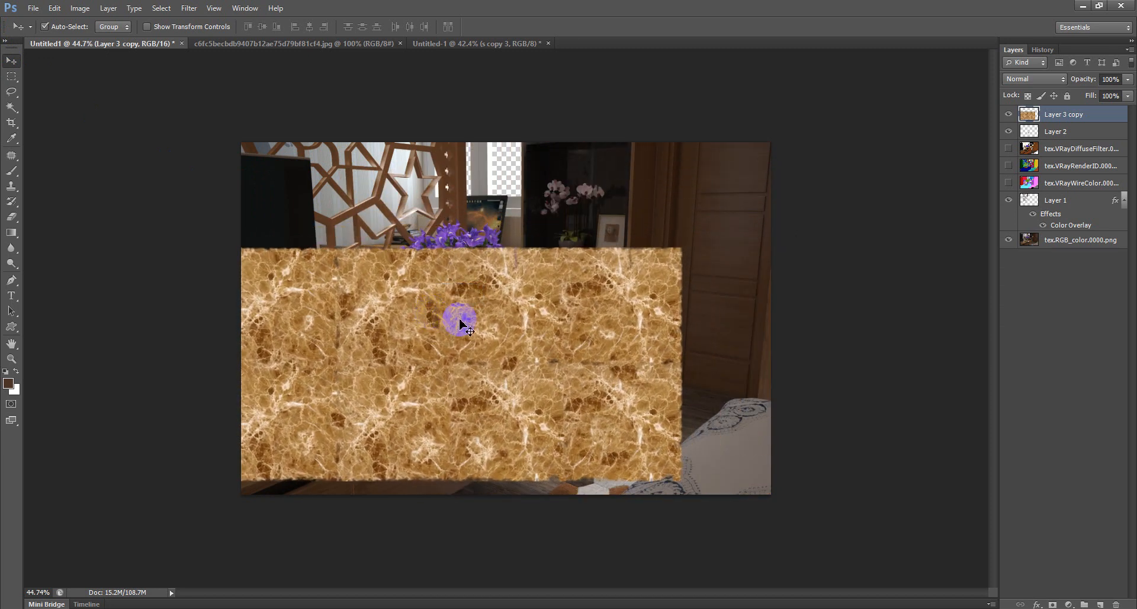
{"action": "key", "text": "ctrl+t"}
{"action": "left_click_drag", "start_coordinate": [713, 257], "coordinate": [660, 127]}
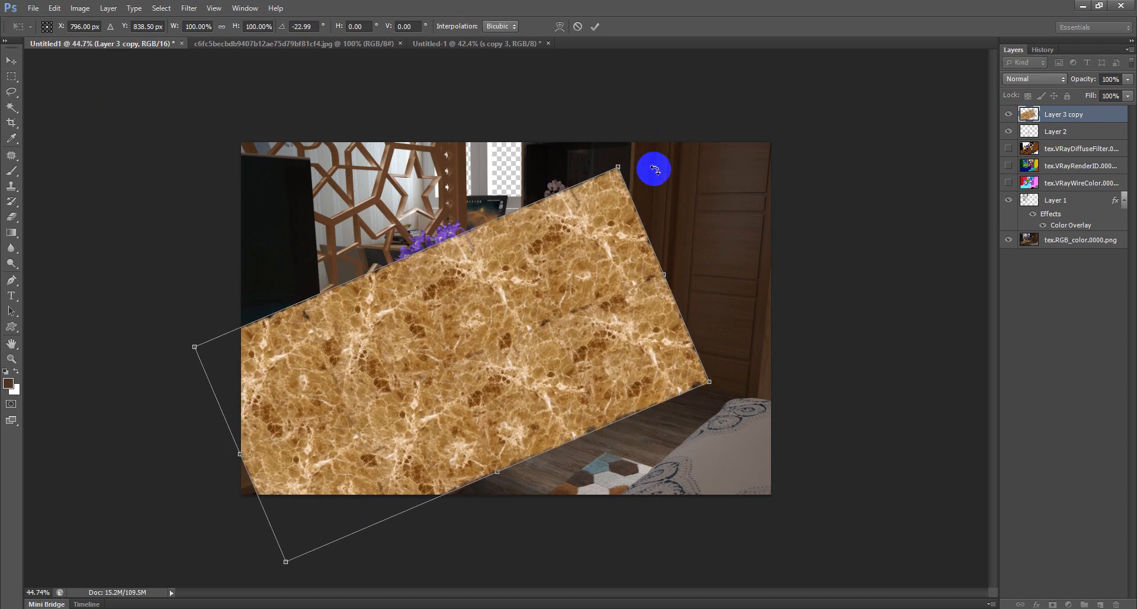
{"action": "double_click", "coordinate": [521, 305]}
Lower the merged marble layer's opacity to 27% and position it to cover the wooden TV cabinet
{"action": "left_click_drag", "start_coordinate": [479, 329], "coordinate": [442, 372]}
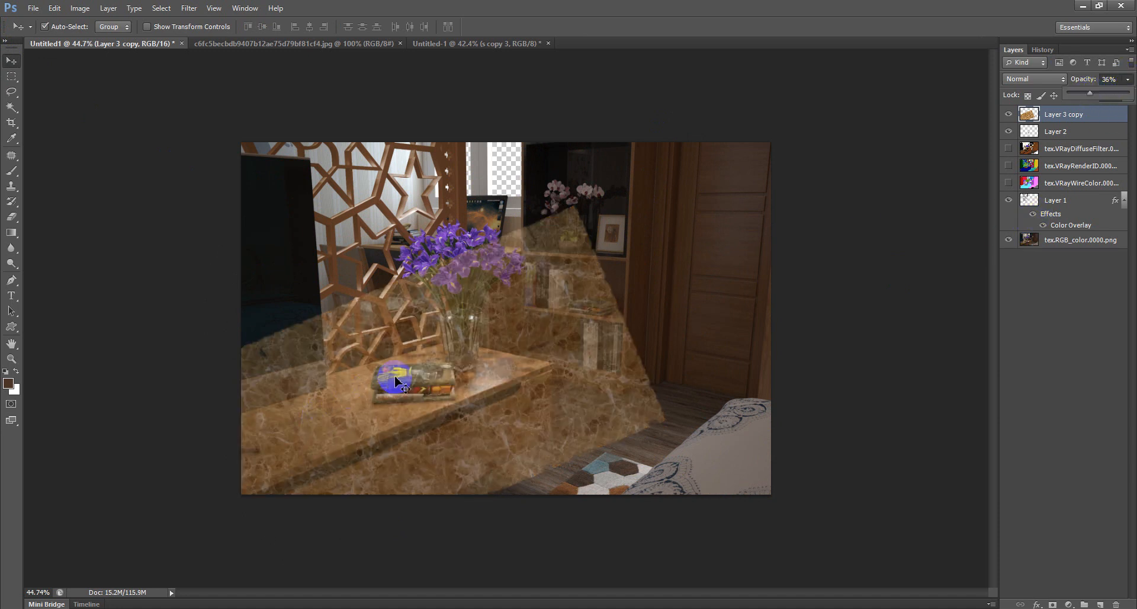
{"action": "left_click_drag", "start_coordinate": [1085, 92], "coordinate": [1083, 93]}
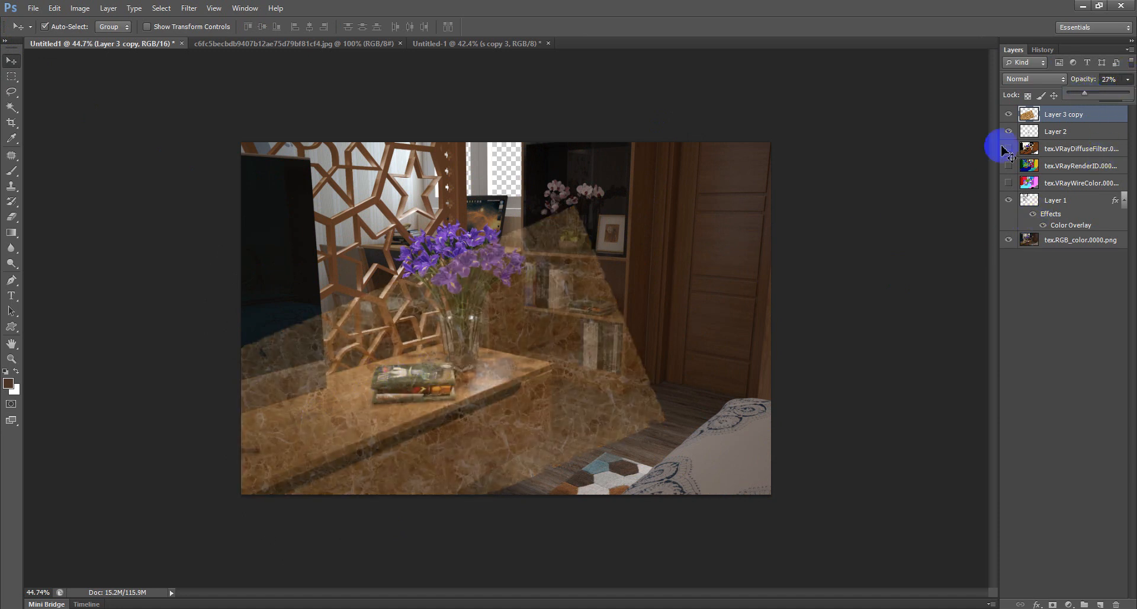
{"action": "left_click_drag", "start_coordinate": [380, 380], "coordinate": [358, 375]}
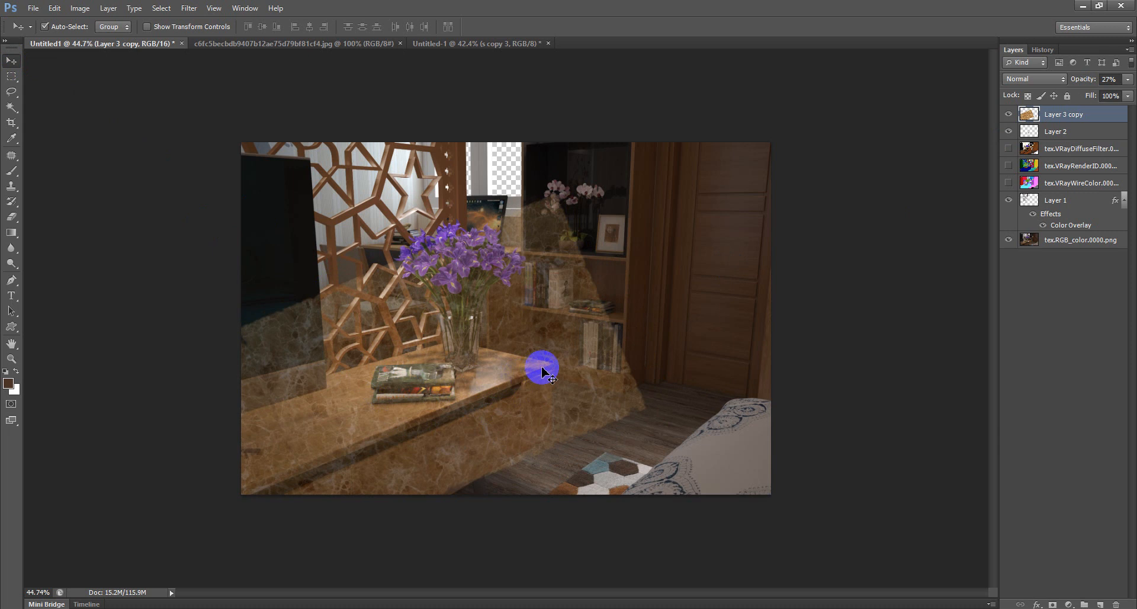
Duplicate the marble layer with the original hidden, and skew the copy's right-hand corners to follow the cabinet's perspective
{"action": "key", "text": "ctrl+j"}
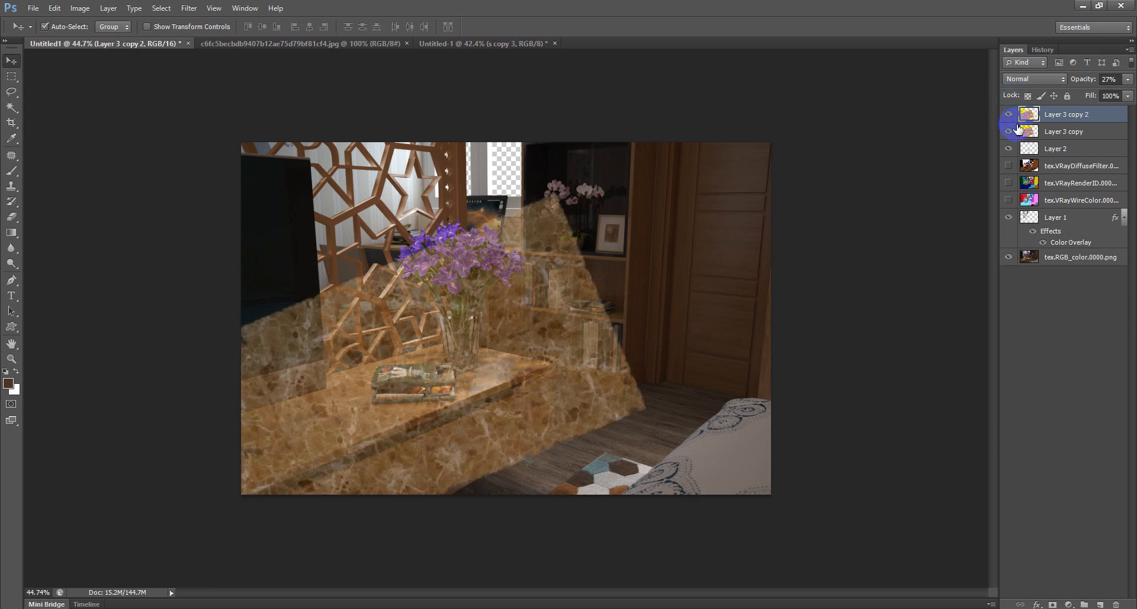
{"action": "left_click", "coordinate": [1008, 131]}
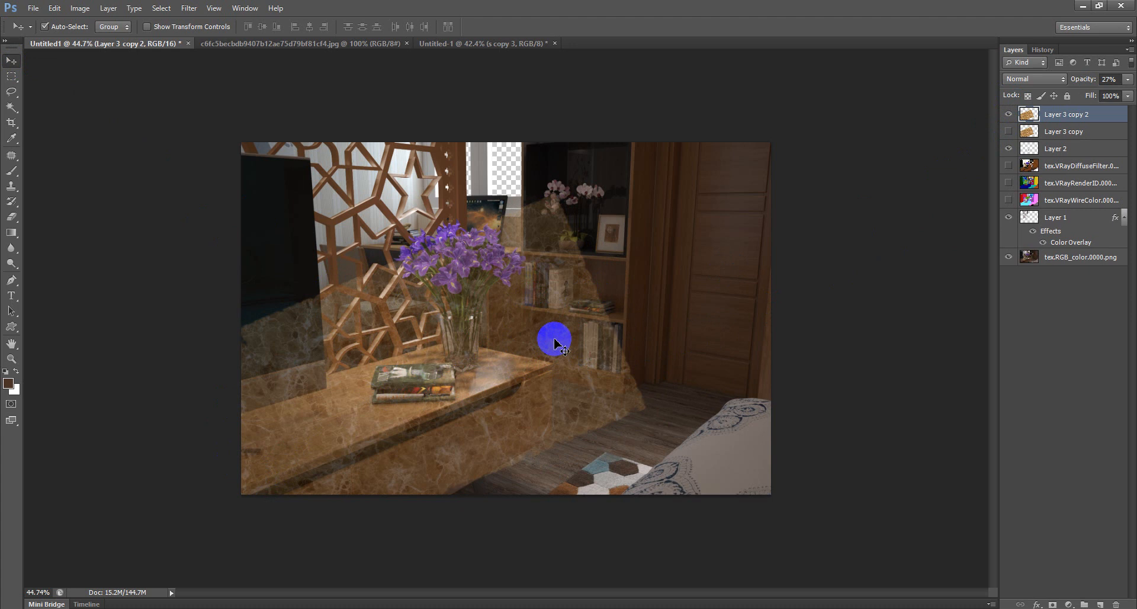
{"action": "key", "text": "ctrl+t"}
{"action": "right_click", "coordinate": [537, 308]}
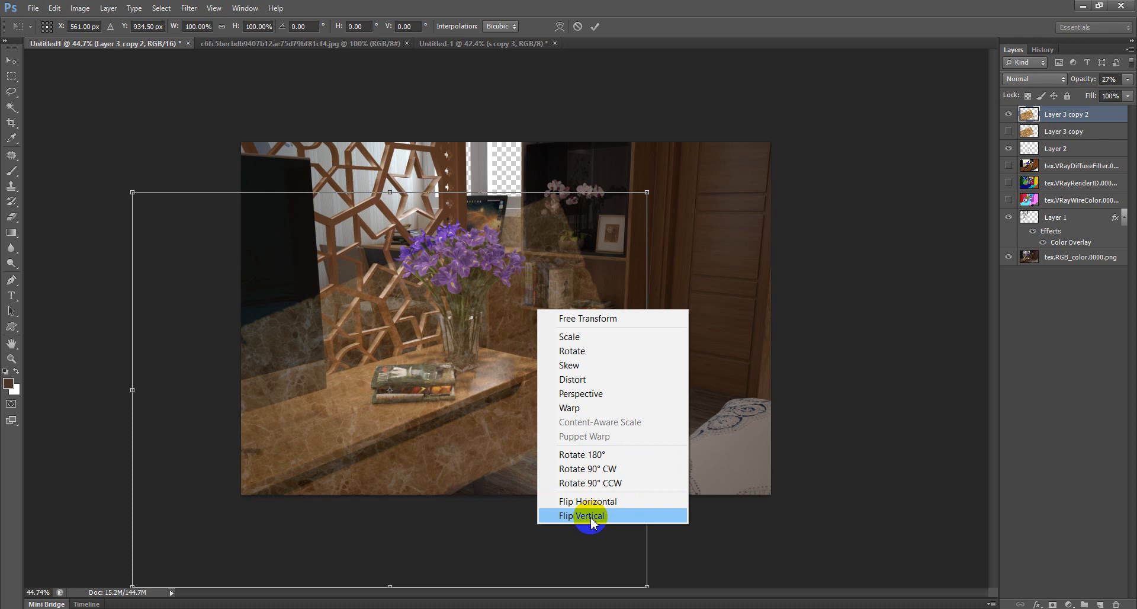
{"action": "left_click", "coordinate": [599, 365]}
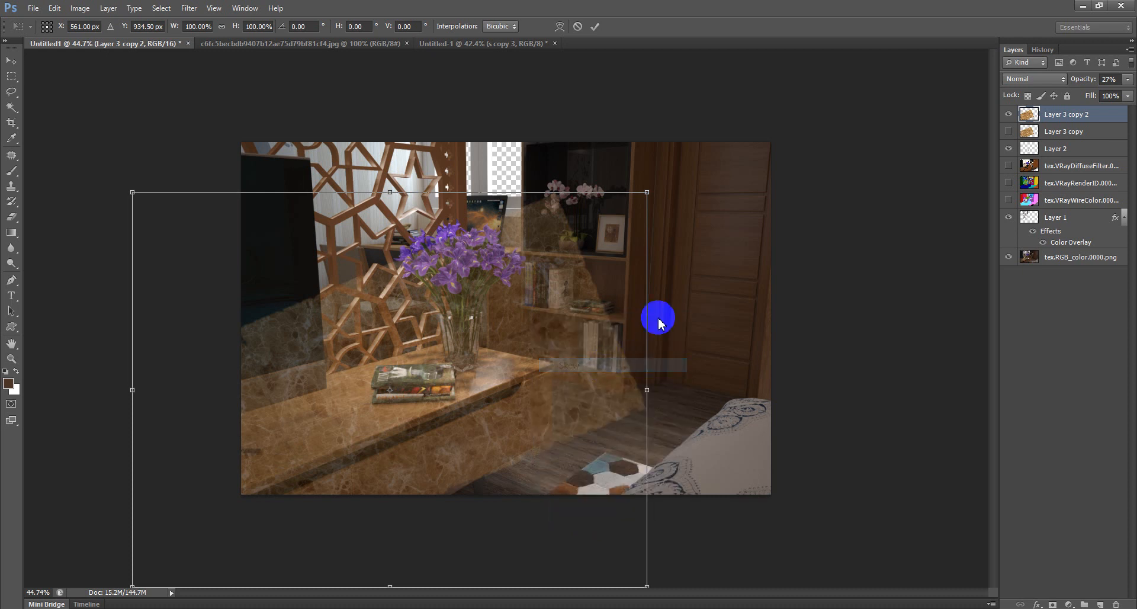
{"action": "left_click_drag", "start_coordinate": [647, 194], "coordinate": [647, 200]}
{"action": "left_click_drag", "start_coordinate": [646, 588], "coordinate": [647, 561]}
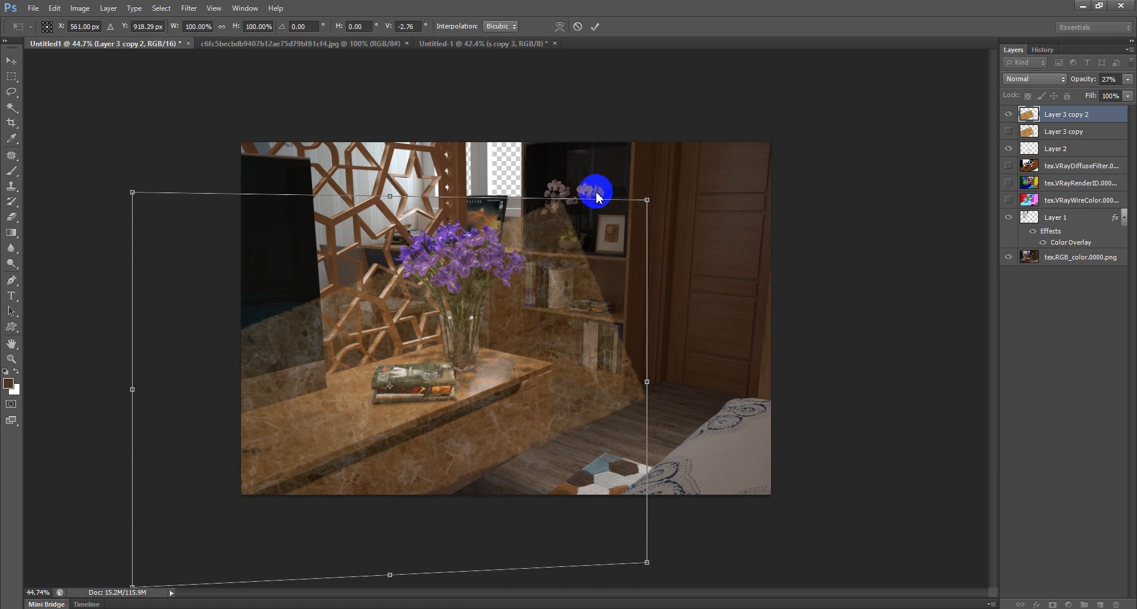
{"action": "left_click_drag", "start_coordinate": [648, 204], "coordinate": [604, 258]}
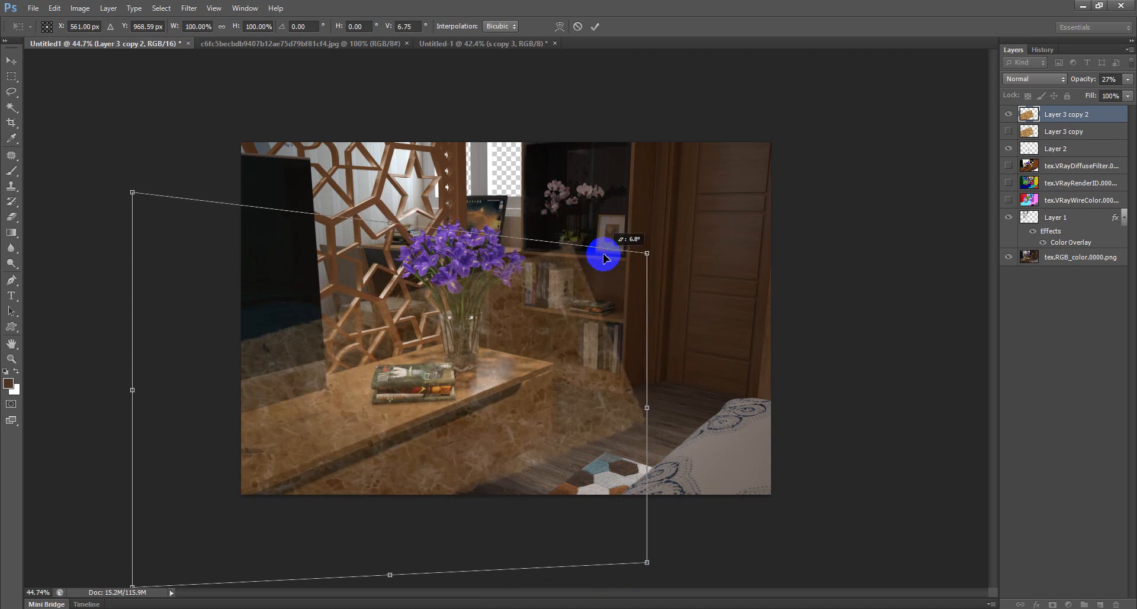
{"action": "mouse_move", "coordinate": [648, 562]}
{"action": "left_mouse_down"}
{"action": "mouse_move", "coordinate": [614, 495]}
{"action": "mouse_move", "coordinate": [622, 489]}
{"action": "mouse_move", "coordinate": [647, 557]}
{"action": "left_mouse_up"}
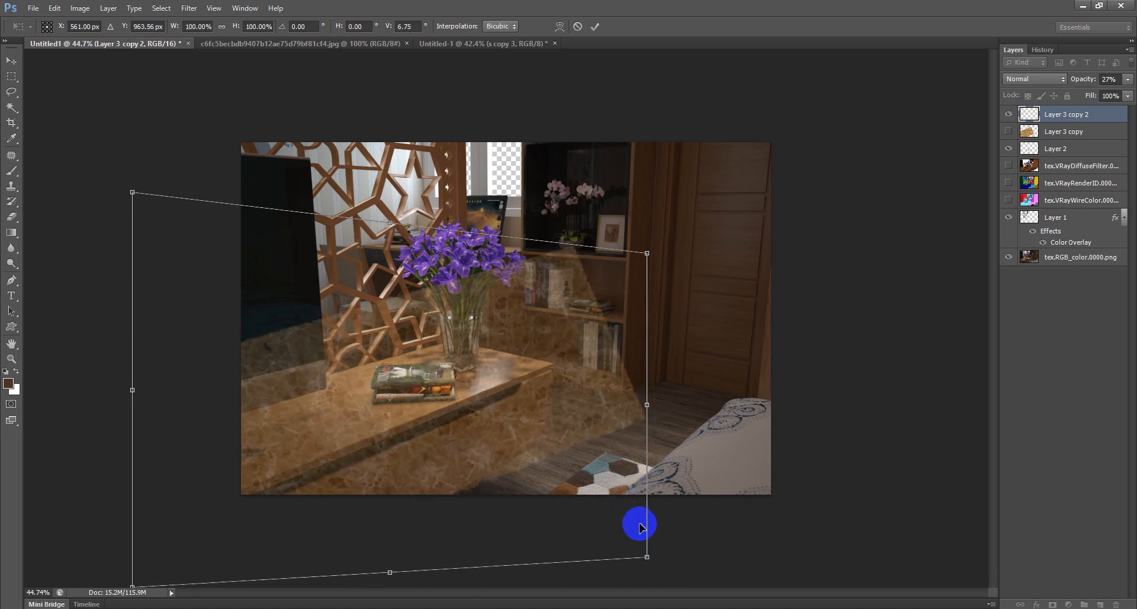
{"action": "left_click_drag", "start_coordinate": [644, 254], "coordinate": [647, 191]}
Distort the marble copy by pulling its two right-hand corners inward to slant the right edge
{"action": "right_click", "coordinate": [520, 242]}
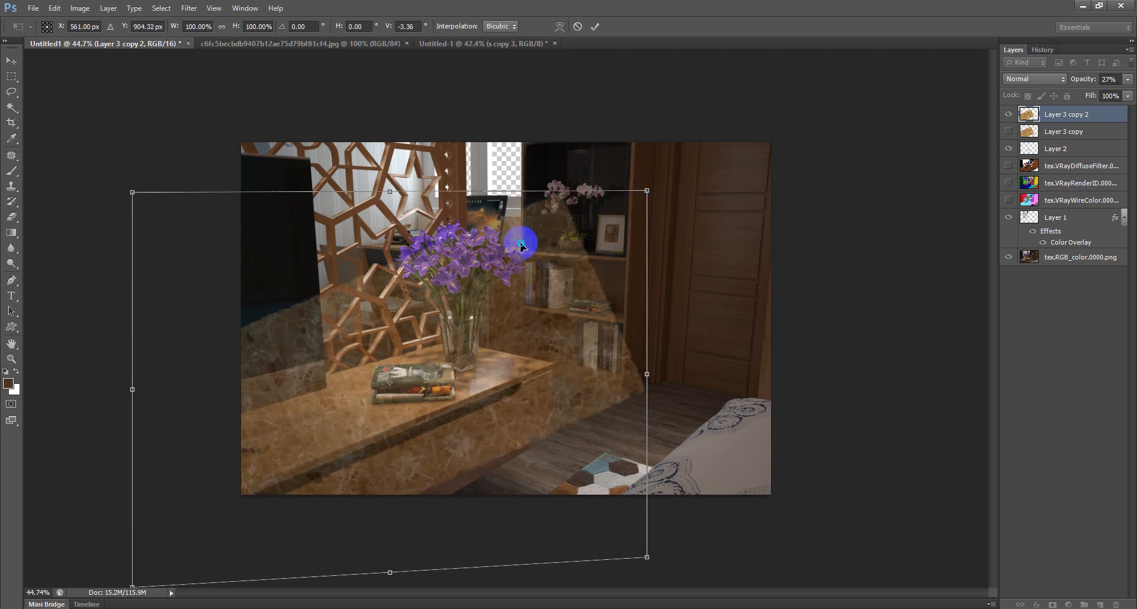
{"action": "left_click_drag", "start_coordinate": [646, 192], "coordinate": [647, 244]}
{"action": "mouse_move", "coordinate": [646, 556]}
{"action": "left_mouse_down"}
{"action": "mouse_move", "coordinate": [635, 517]}
{"action": "mouse_move", "coordinate": [510, 487]}
{"action": "mouse_move", "coordinate": [560, 502]}
{"action": "mouse_move", "coordinate": [698, 507]}
{"action": "mouse_move", "coordinate": [751, 436]}
{"action": "mouse_move", "coordinate": [748, 343]}
{"action": "mouse_move", "coordinate": [749, 358]}
{"action": "mouse_move", "coordinate": [655, 438]}
{"action": "mouse_move", "coordinate": [581, 464]}
{"action": "mouse_move", "coordinate": [535, 417]}
{"action": "mouse_move", "coordinate": [720, 468]}
{"action": "mouse_move", "coordinate": [744, 453]}
{"action": "mouse_move", "coordinate": [624, 561]}
{"action": "left_mouse_up"}
{"action": "left_click_drag", "start_coordinate": [648, 244], "coordinate": [642, 208]}
{"action": "left_click_drag", "start_coordinate": [623, 560], "coordinate": [626, 573]}
Taper the marble copy toward its right edge with a Perspective transform and apply it
{"action": "right_click", "coordinate": [543, 350]}
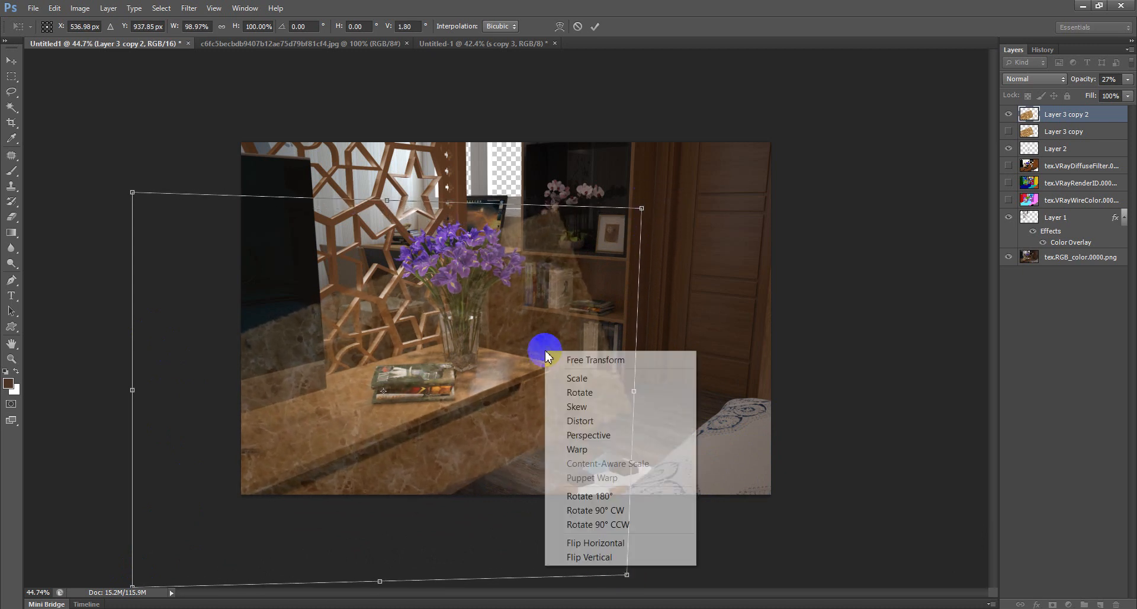
{"action": "left_click", "coordinate": [603, 436]}
{"action": "left_click_drag", "start_coordinate": [627, 574], "coordinate": [632, 533]}
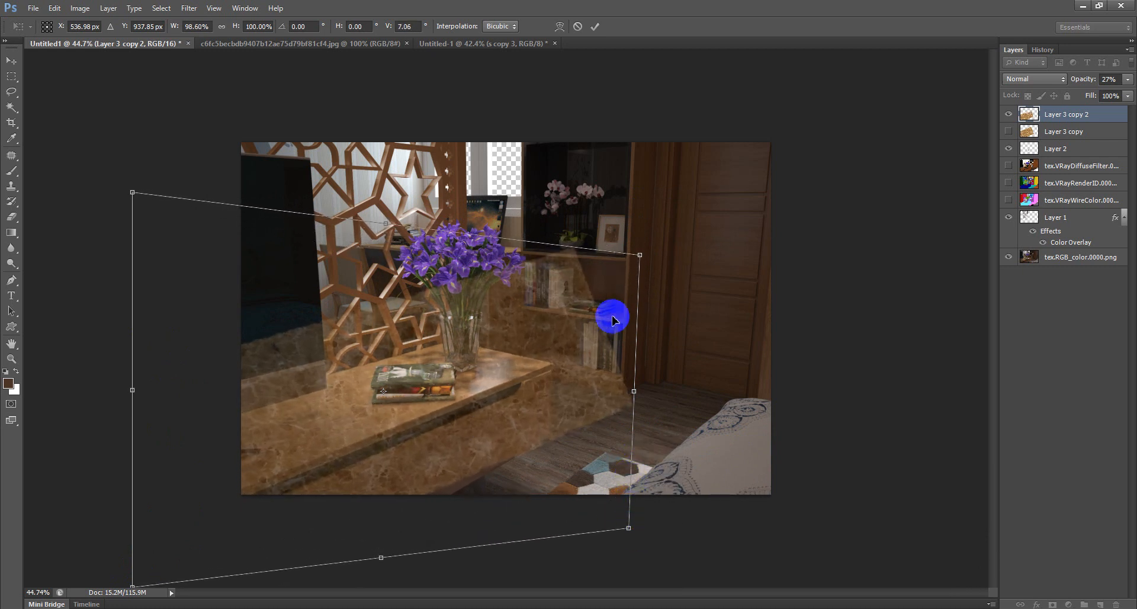
{"action": "double_click", "coordinate": [225, 407]}
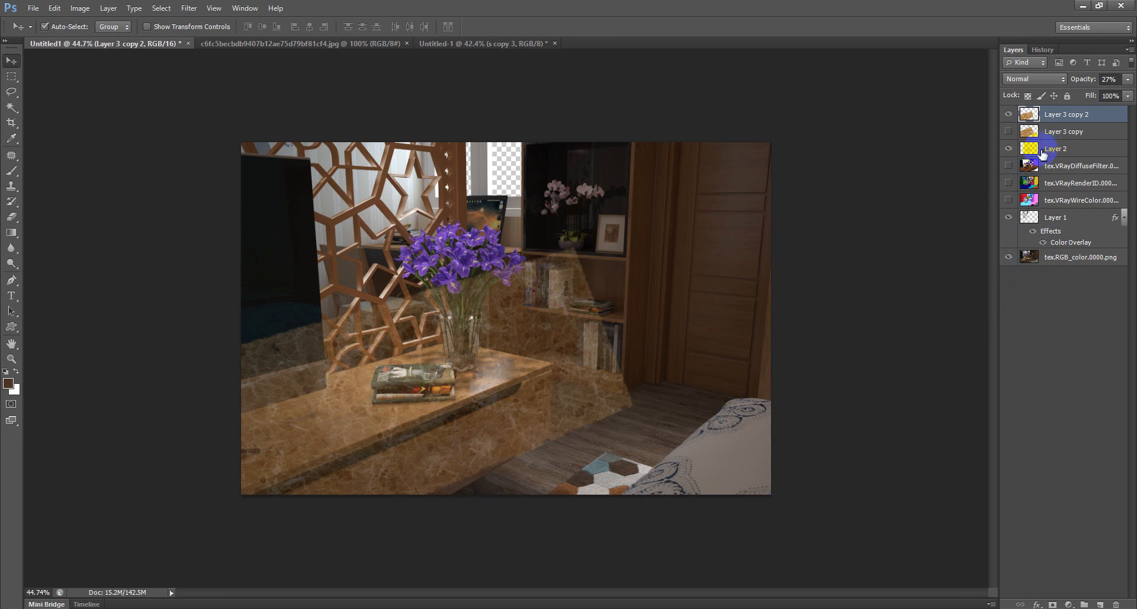
Duplicate the perspective-fitted marble layer, and hide both it and the new copy to uncover the render
{"action": "key", "text": "ctrl+j"}
{"action": "left_click", "coordinate": [1009, 132]}
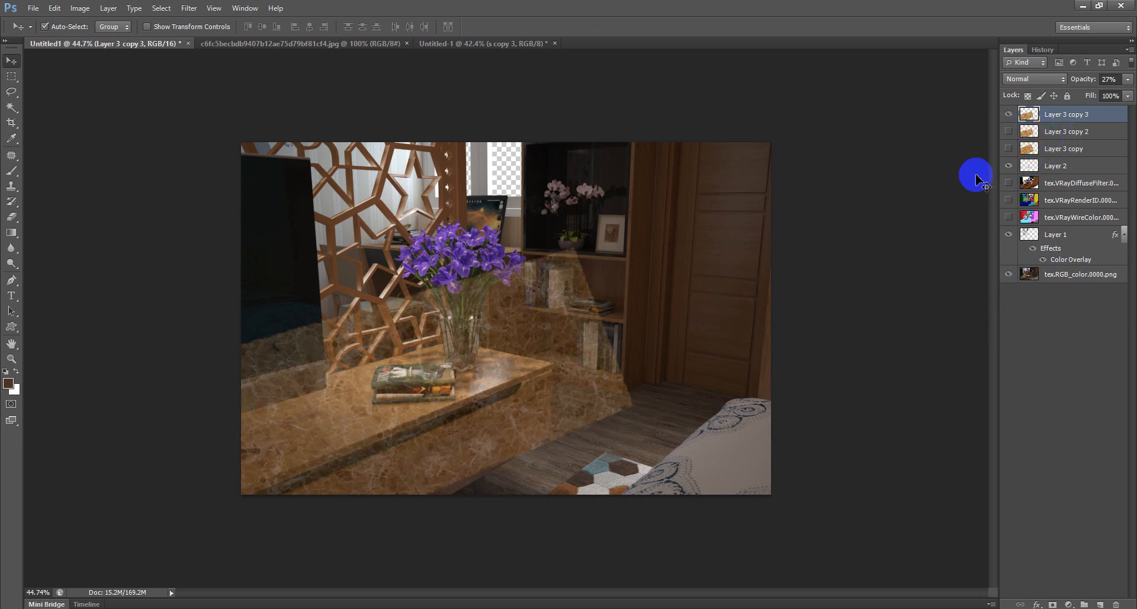
{"action": "left_click", "coordinate": [1011, 115]}
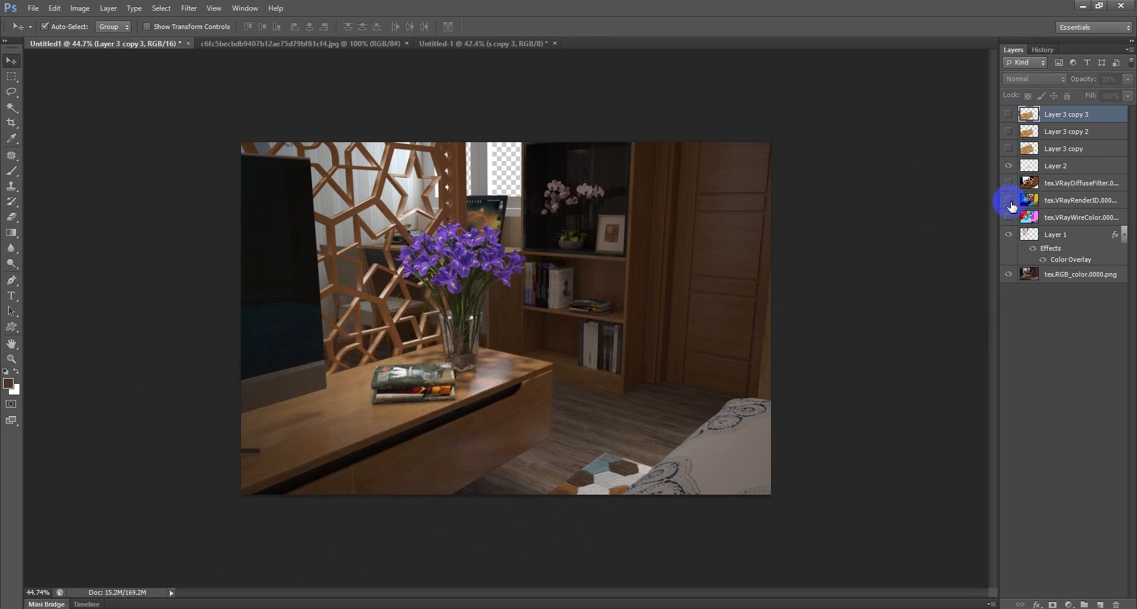
Show the VRayRenderID pass with Layer 2 hidden, and select the dark blue TV cabinet area with the Magic Wand
{"action": "left_click", "coordinate": [1009, 200]}
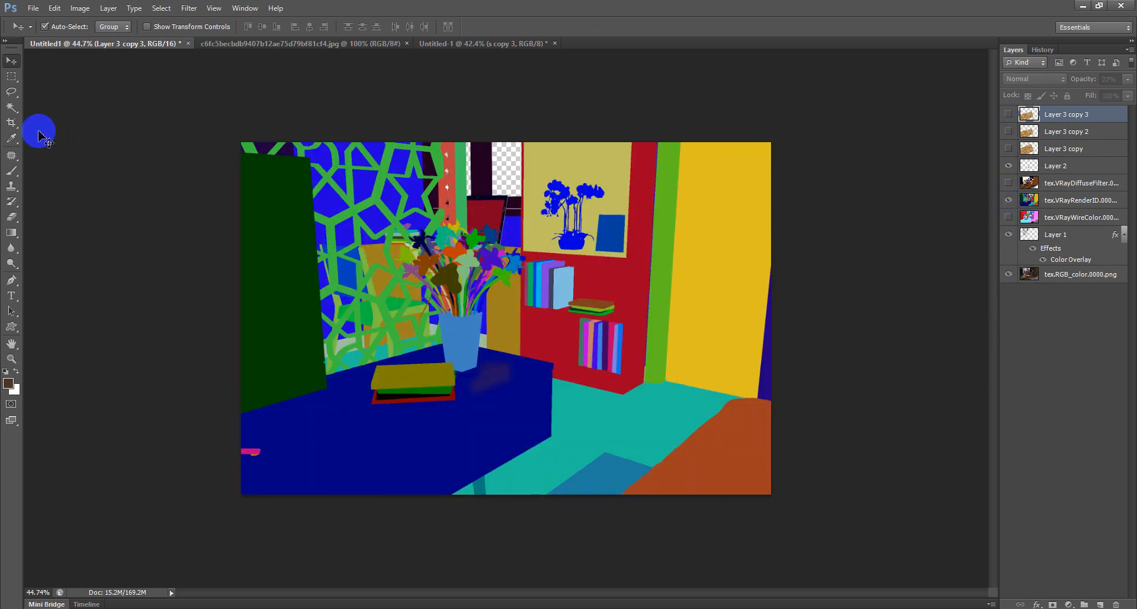
{"action": "left_click", "coordinate": [12, 108]}
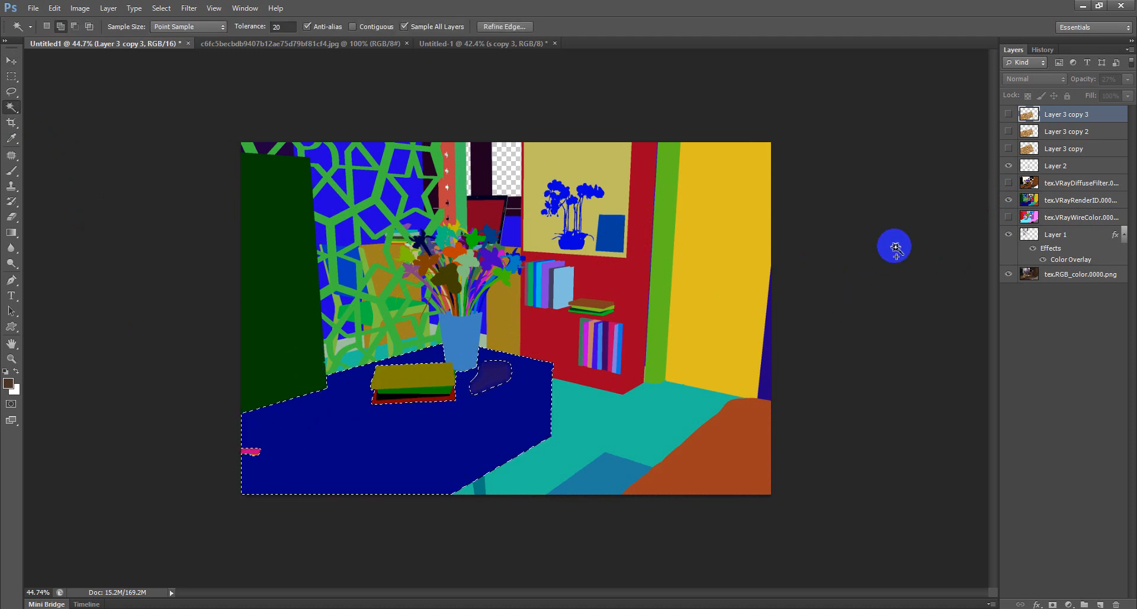
{"action": "left_click", "coordinate": [1010, 171]}
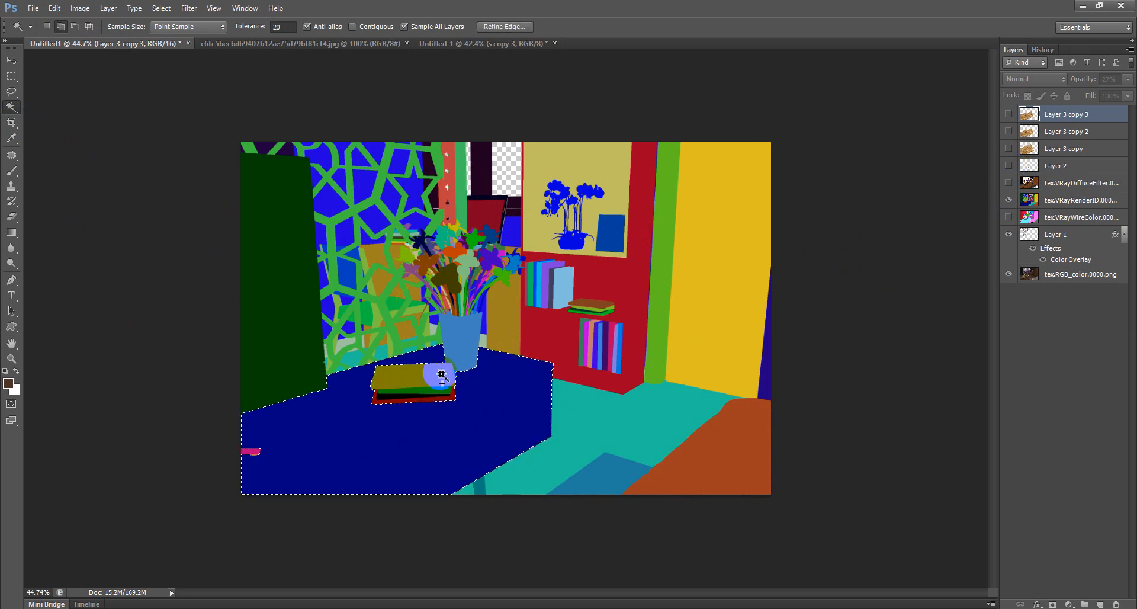
Try to remove the black drawer slot from the cabinet selection with the Magic Wand on the VRayDiffuseFilter pass
{"action": "left_click", "coordinate": [1008, 183]}
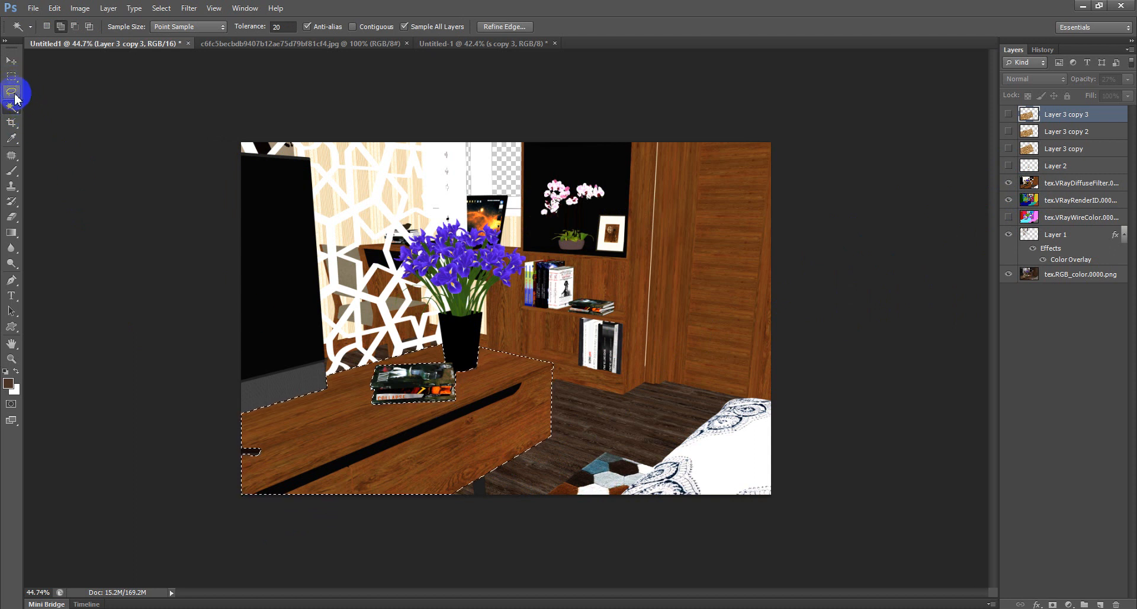
{"action": "left_click", "coordinate": [74, 27]}
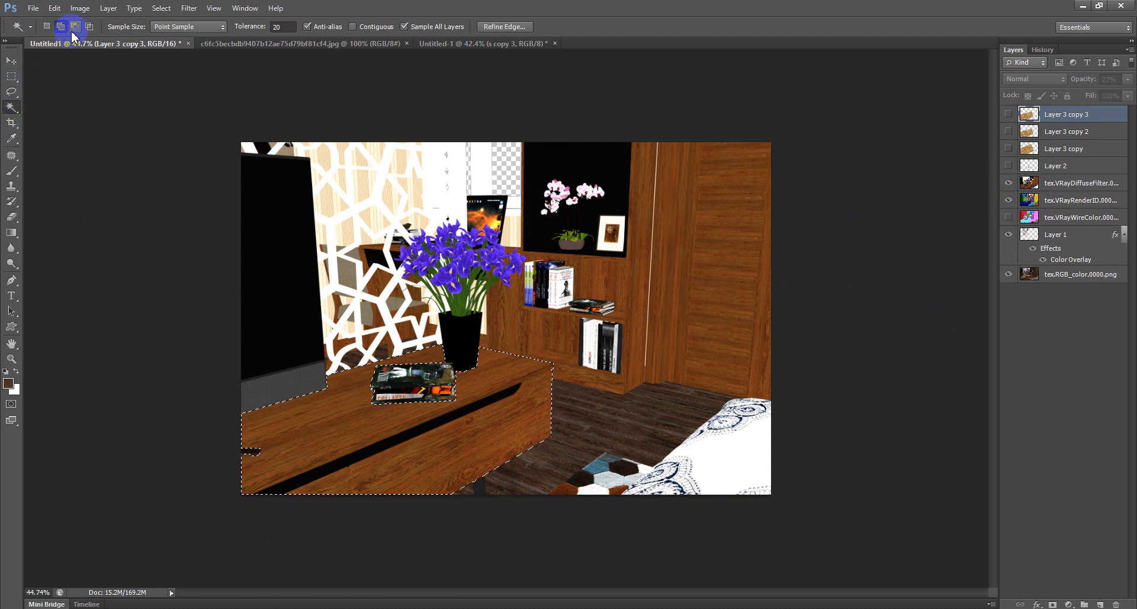
{"action": "left_click", "coordinate": [393, 484]}
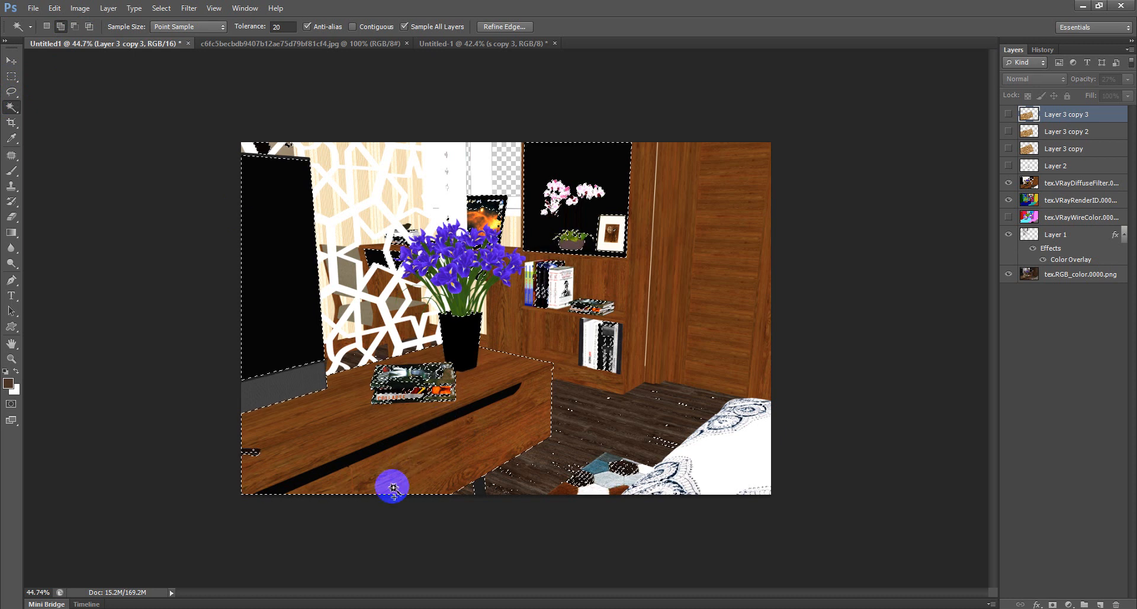
{"action": "left_click", "coordinate": [1052, 186]}
{"action": "left_click", "coordinate": [266, 447]}
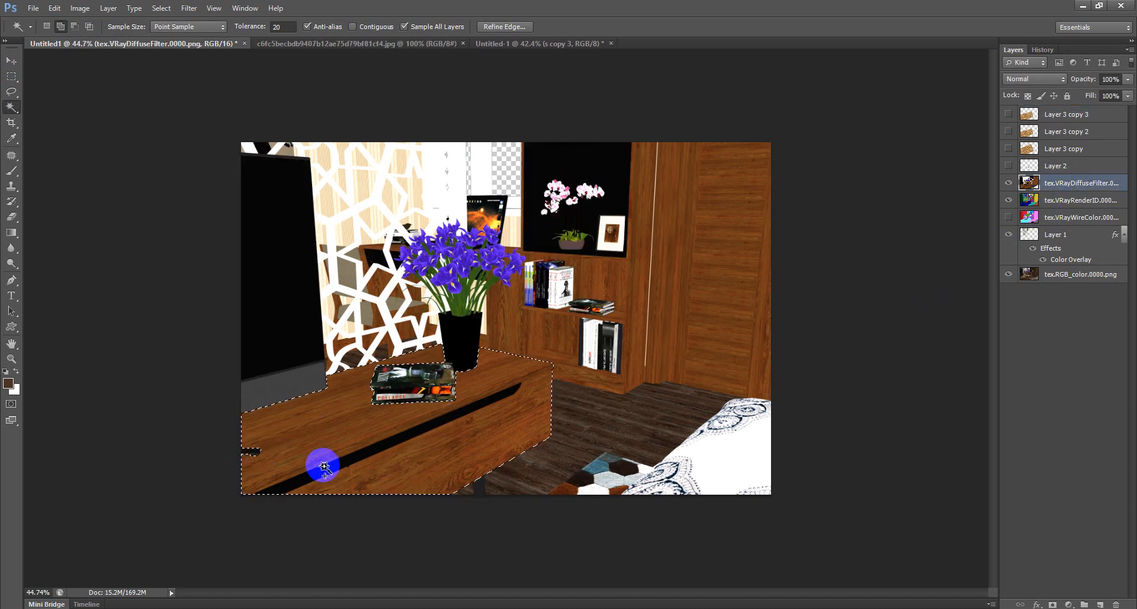
{"action": "left_click", "coordinate": [345, 466]}
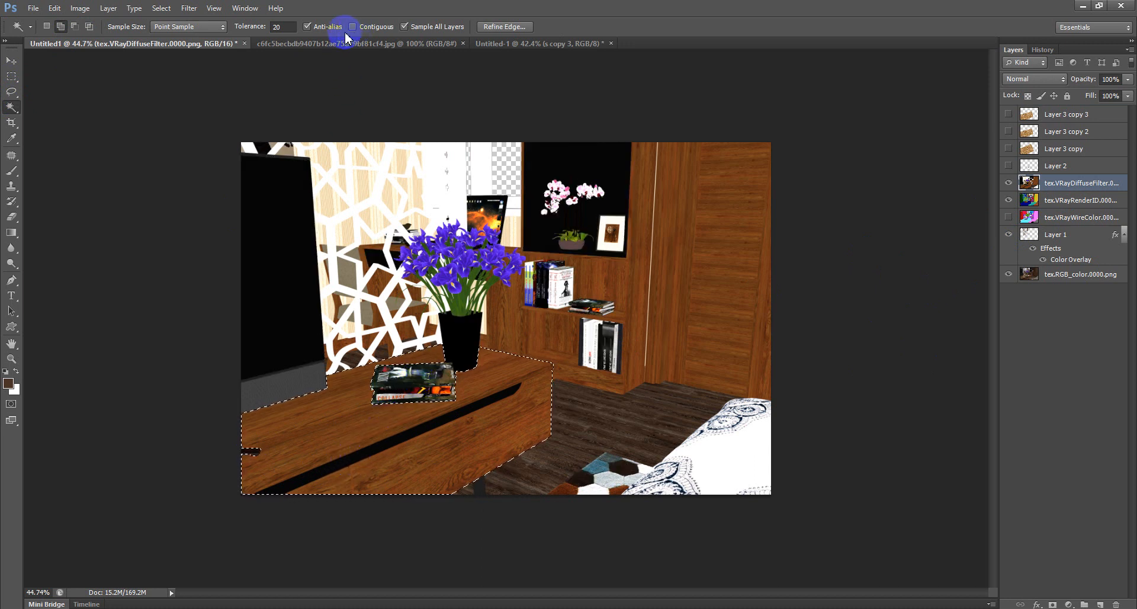
{"action": "left_click", "coordinate": [75, 27]}
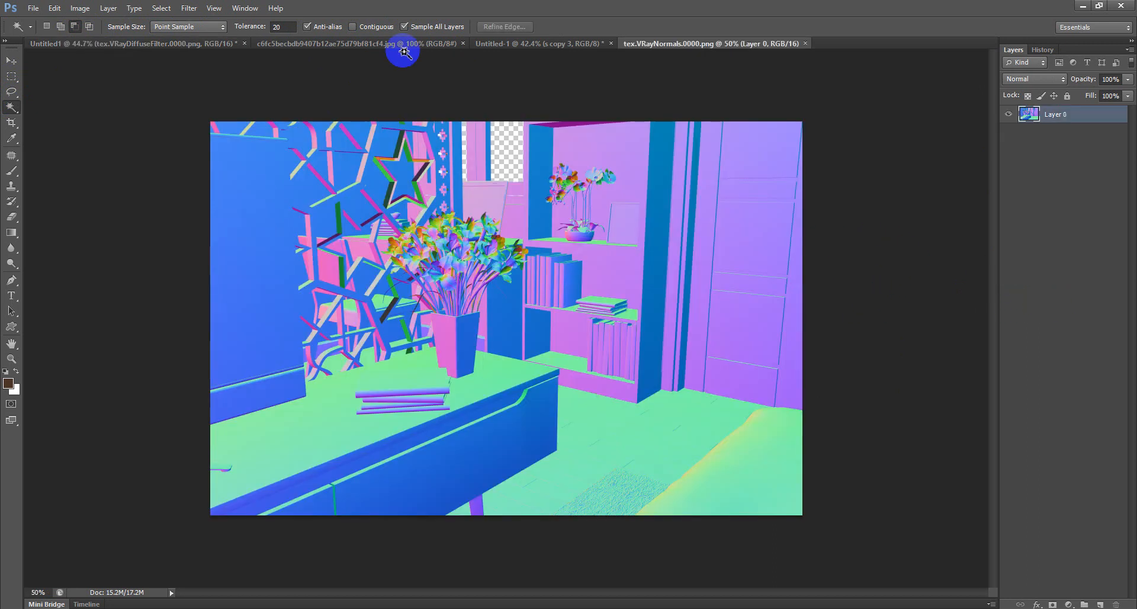
Copy the VRayNormals image into the bedroom document as a layer above the VRayDiffuseFilter pass and align it with the render
{"action": "left_click_drag", "start_coordinate": [650, 43], "coordinate": [634, 182]}
{"action": "left_click", "coordinate": [11, 60]}
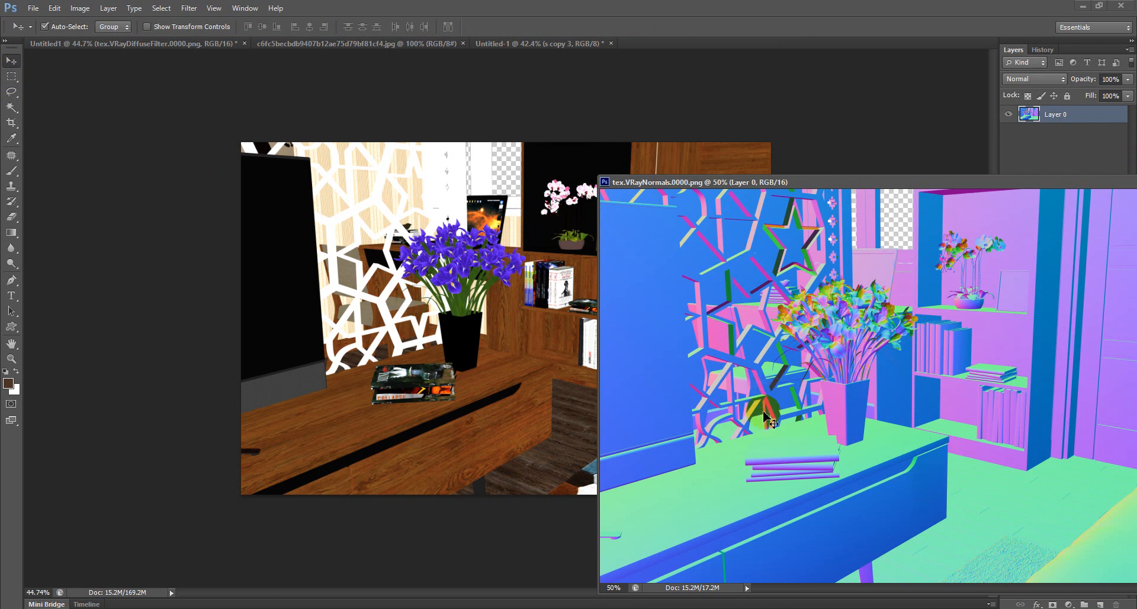
{"action": "left_click_drag", "start_coordinate": [817, 515], "coordinate": [429, 422]}
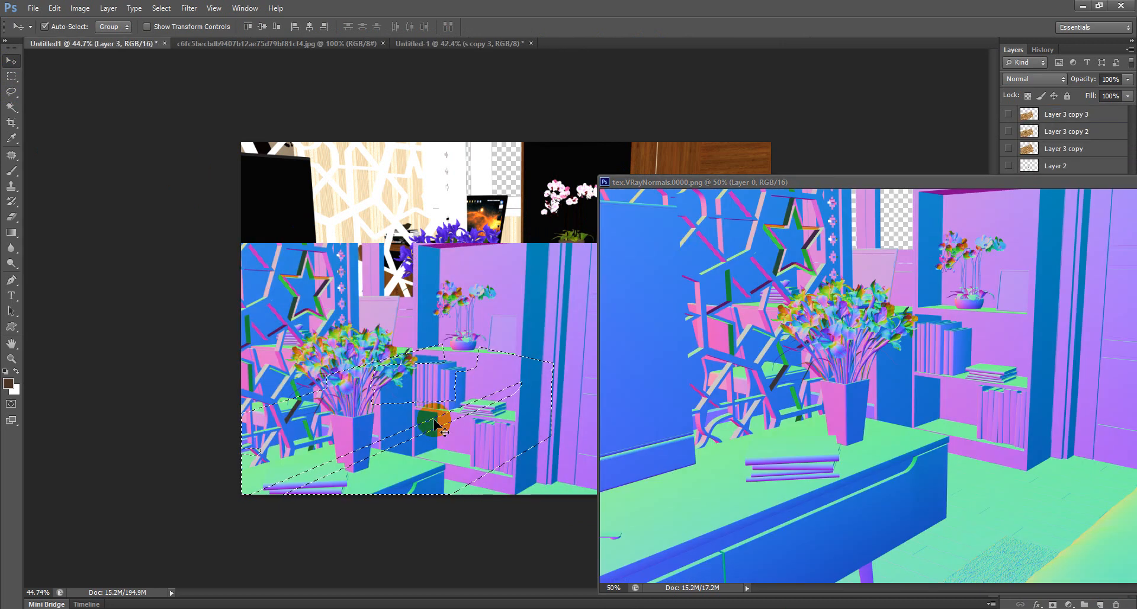
{"action": "key", "text": "ctrl+z"}
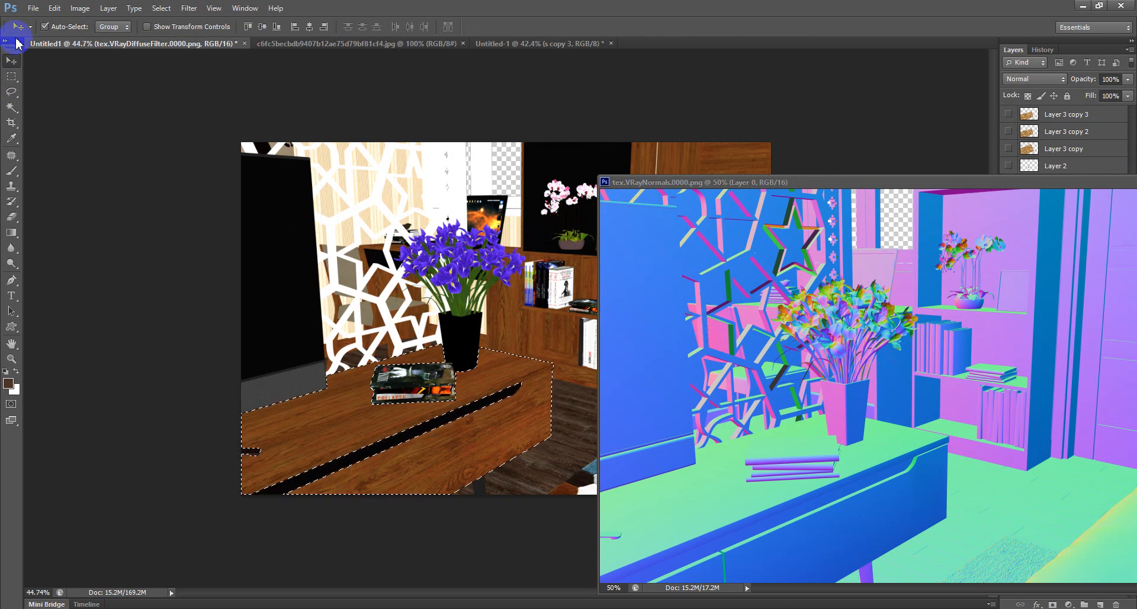
{"action": "left_click_drag", "start_coordinate": [609, 247], "coordinate": [368, 214]}
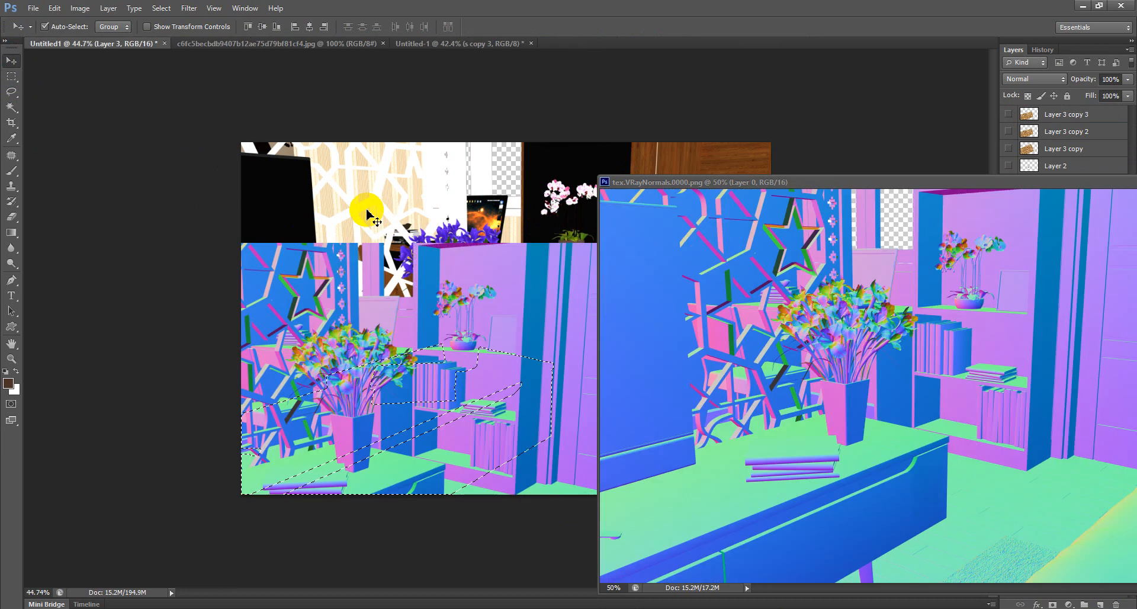
{"action": "left_click_drag", "start_coordinate": [1030, 187], "coordinate": [759, 223]}
{"action": "left_click", "coordinate": [917, 216]}
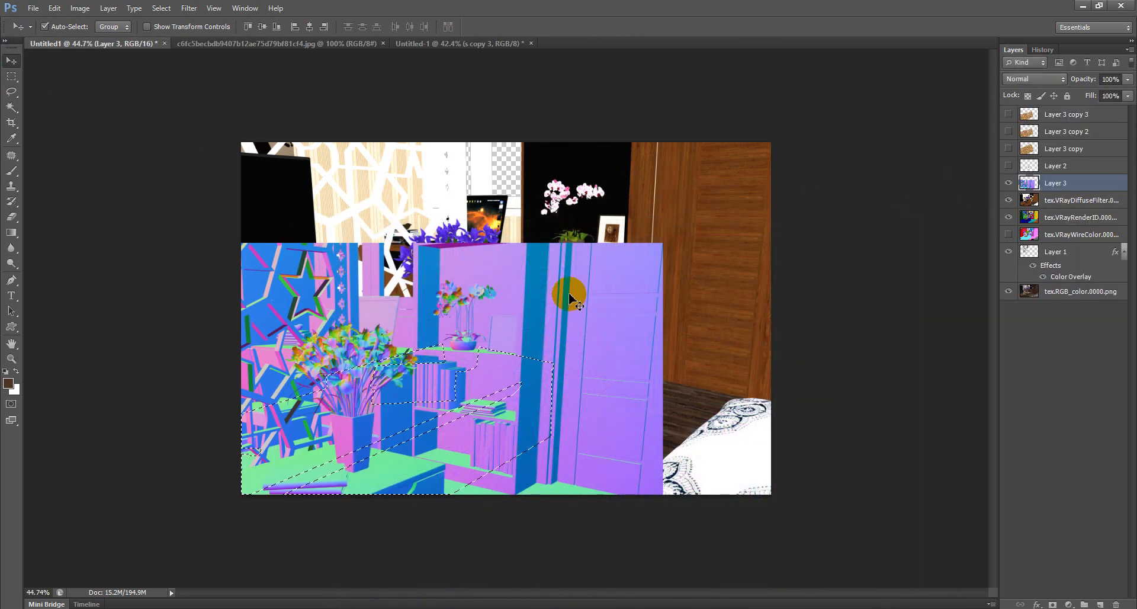
{"action": "left_click_drag", "start_coordinate": [607, 276], "coordinate": [707, 186]}
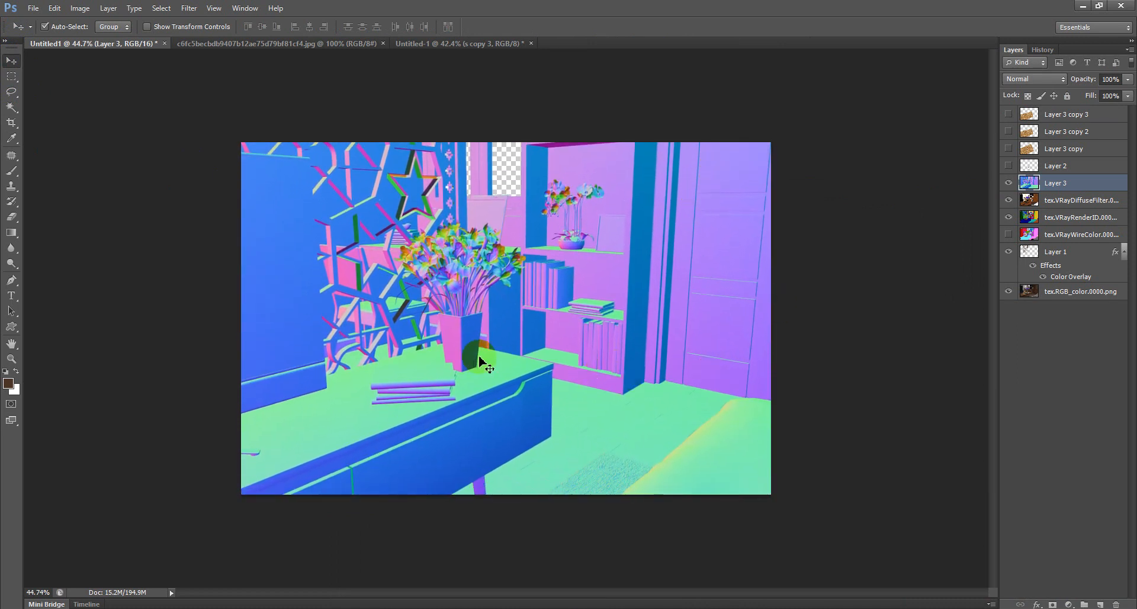
{"action": "mouse_move", "coordinate": [705, 217]}
{"action": "left_mouse_down"}
{"action": "mouse_move", "coordinate": [698, 276]}
{"action": "mouse_move", "coordinate": [703, 231]}
{"action": "mouse_move", "coordinate": [748, 379]}
{"action": "mouse_move", "coordinate": [687, 235]}
{"action": "mouse_move", "coordinate": [700, 210]}
{"action": "left_mouse_up"}
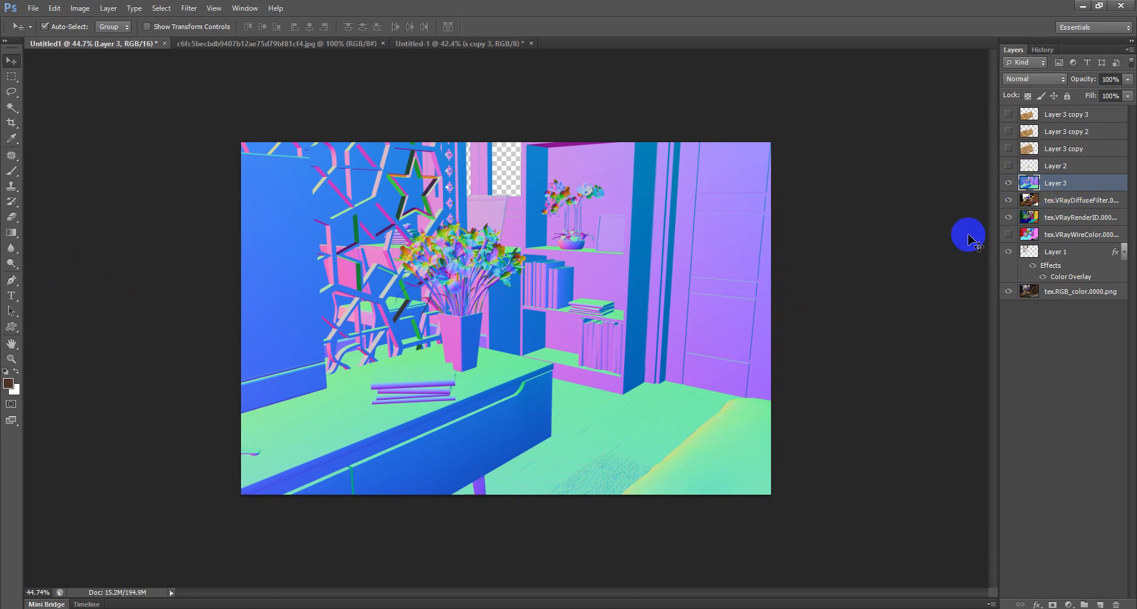
Try to isolate the cabinet top by subtracting its green area on the normals layer with the non-contiguous Magic Wand
{"action": "left_click", "coordinate": [11, 111]}
{"action": "left_click", "coordinate": [347, 413]}
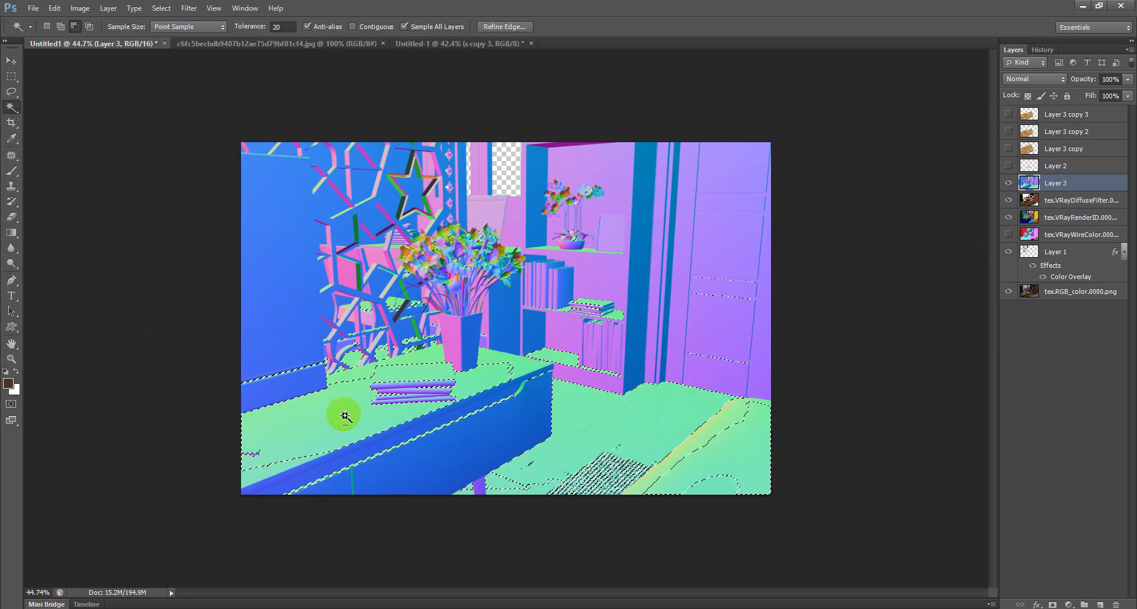
{"action": "key", "text": "ctrl+d"}
Reselect the whole TV cabinet from the VRayRenderID pass with the VRayDiffuseFilter pass hidden, and show the normals layer again
{"action": "left_click", "coordinate": [1008, 183]}
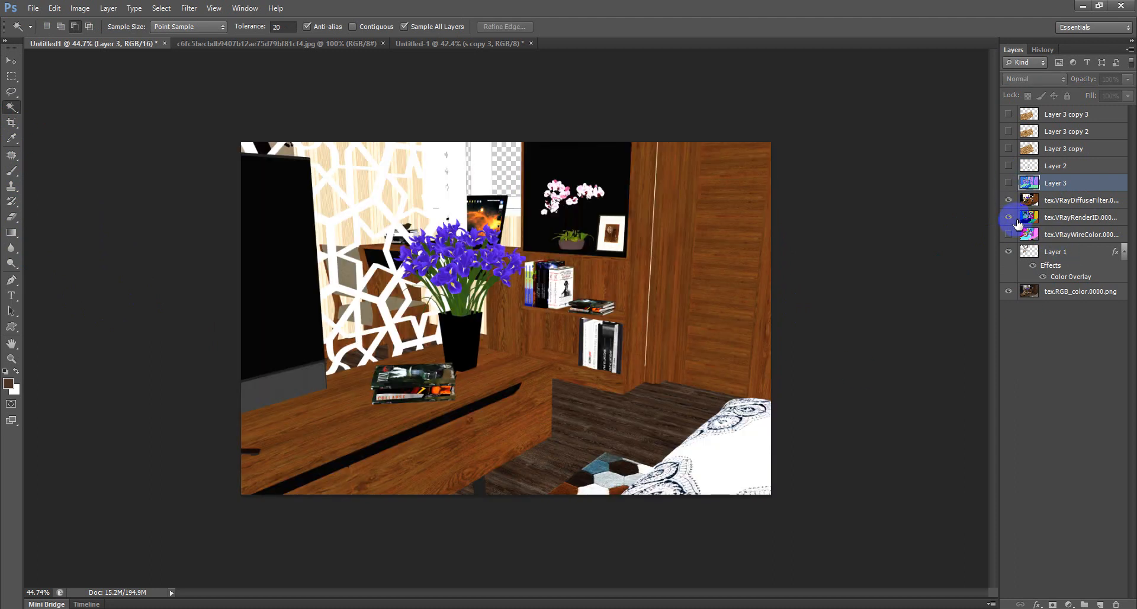
{"action": "left_click", "coordinate": [1009, 201]}
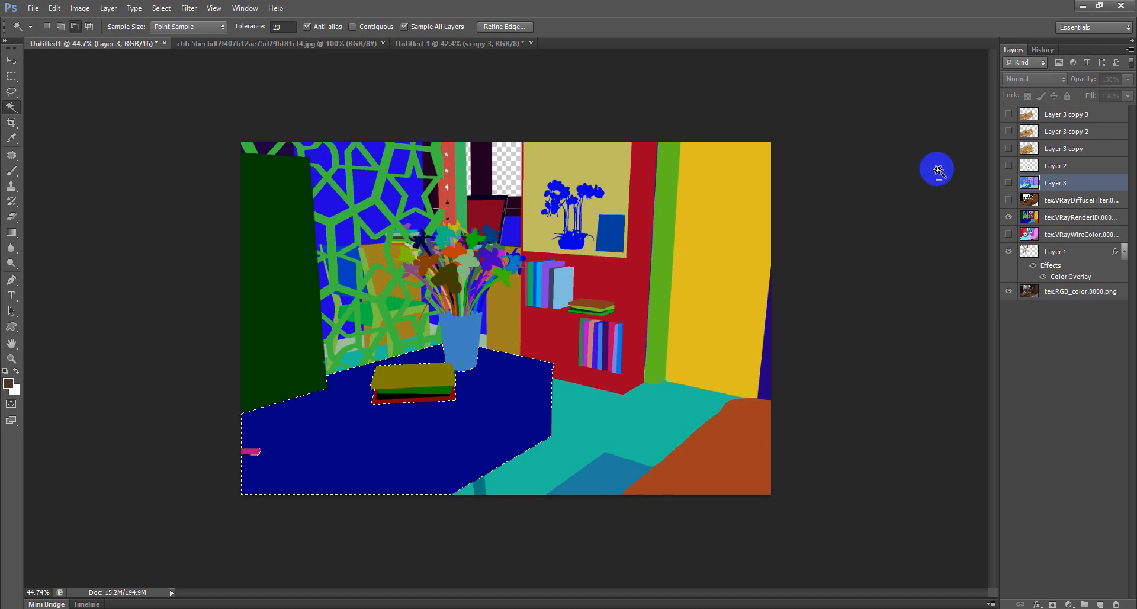
{"action": "left_click", "coordinate": [1008, 183]}
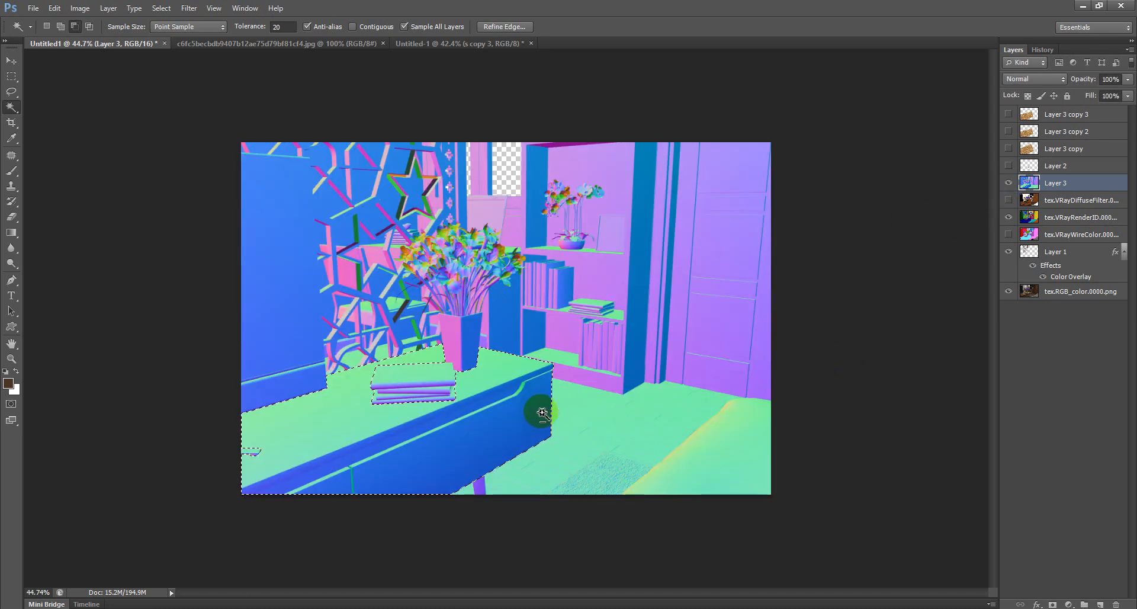
Subtract the cabinet's blue drawer fronts and the thin green strip above them from the selection with a contiguous Magic Wand
{"action": "left_click", "coordinate": [352, 26]}
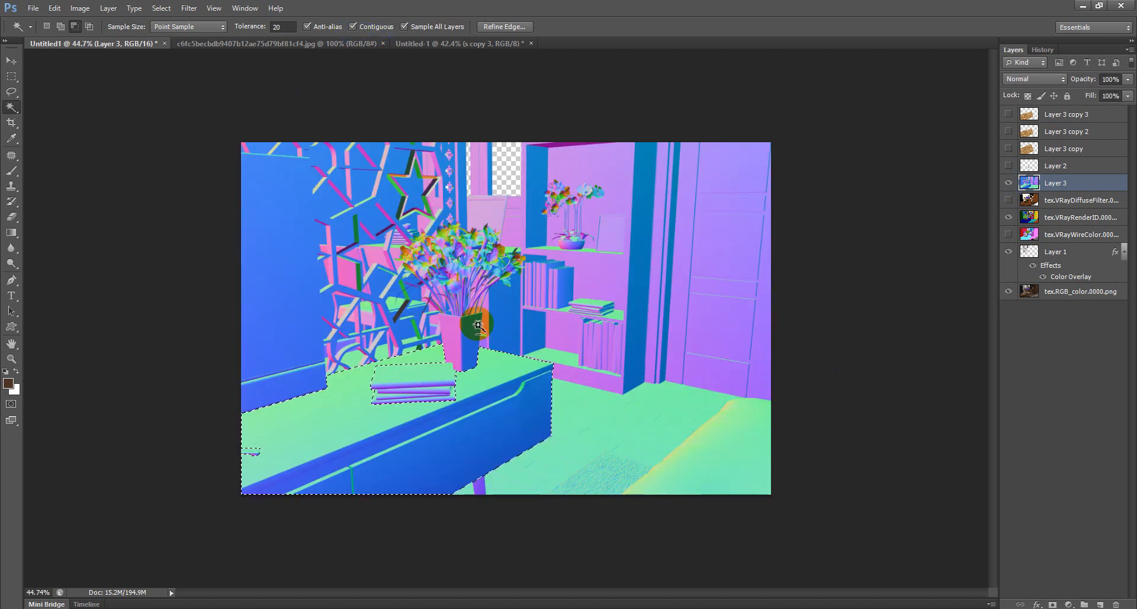
{"action": "left_click", "coordinate": [523, 438], "text": "alt"}
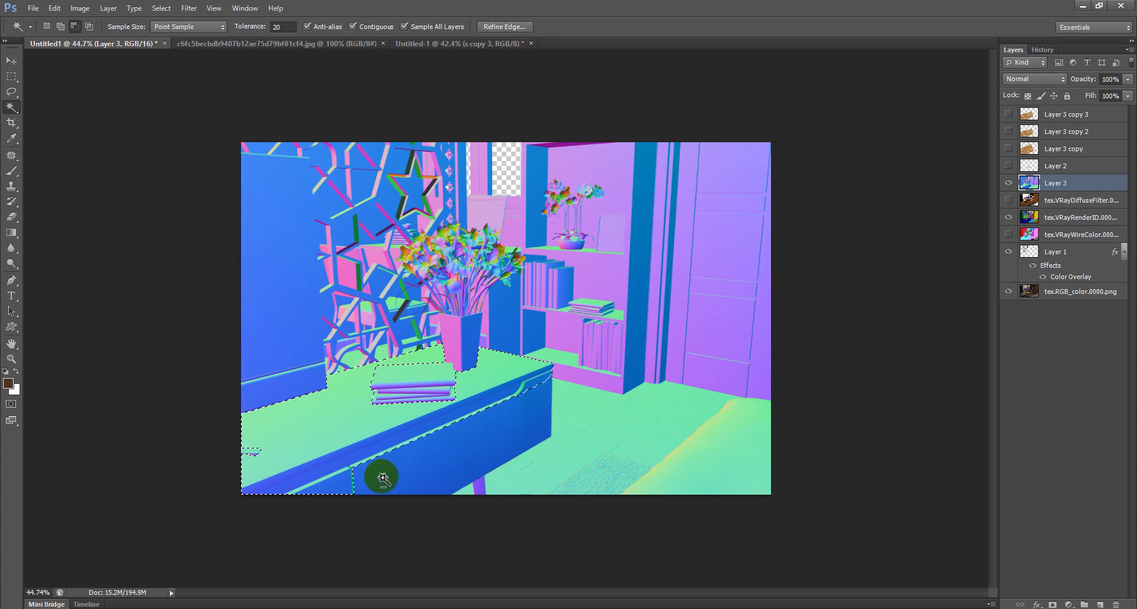
{"action": "left_click", "coordinate": [341, 493], "text": "alt"}
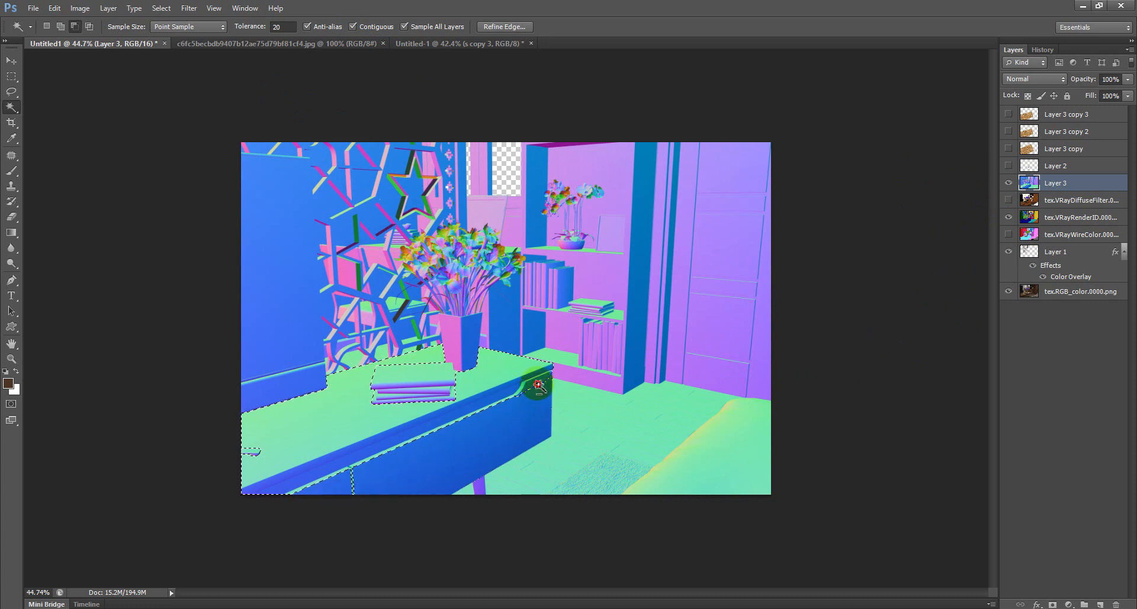
{"action": "scroll", "coordinate": [535, 389], "scroll_direction": "up", "scroll_amount": 5}
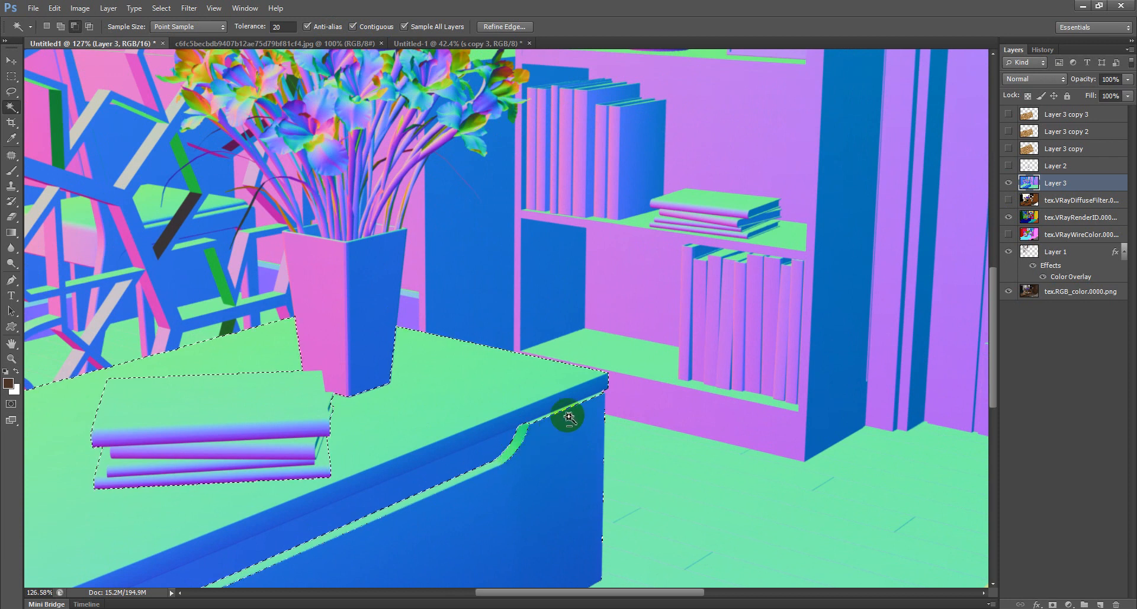
{"action": "scroll", "coordinate": [572, 415], "scroll_direction": "up", "scroll_amount": 5}
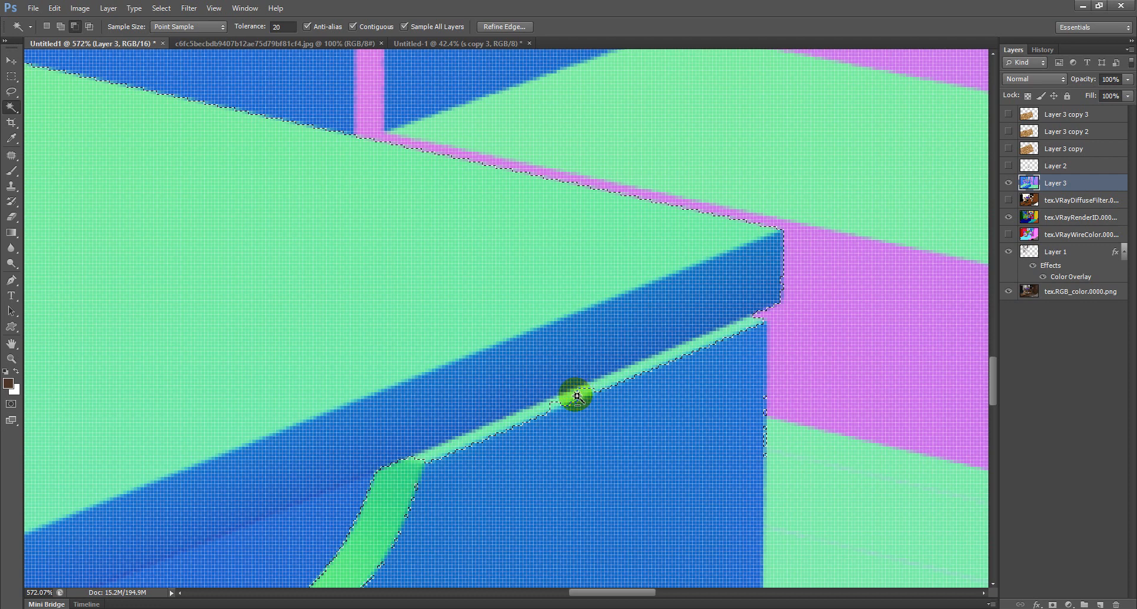
{"action": "scroll", "coordinate": [572, 396], "scroll_direction": "down", "scroll_amount": 3}
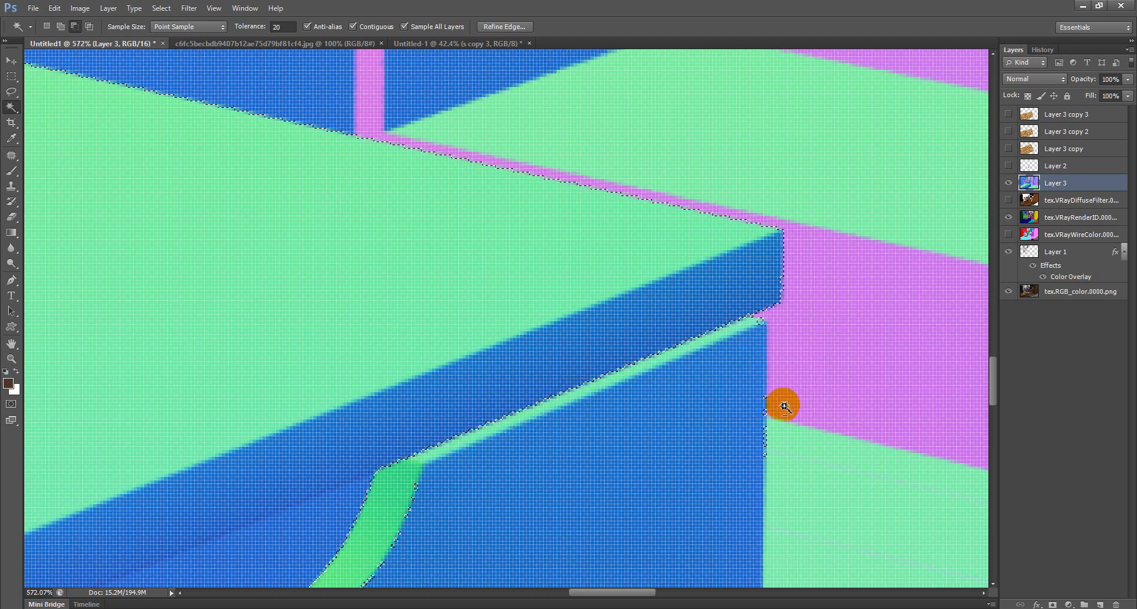
{"action": "scroll", "coordinate": [792, 313], "scroll_direction": "down", "scroll_amount": 2}
{"action": "scroll", "coordinate": [792, 313], "scroll_direction": "down", "scroll_amount": 4}
{"action": "scroll", "coordinate": [299, 533], "scroll_direction": "up", "scroll_amount": 2}
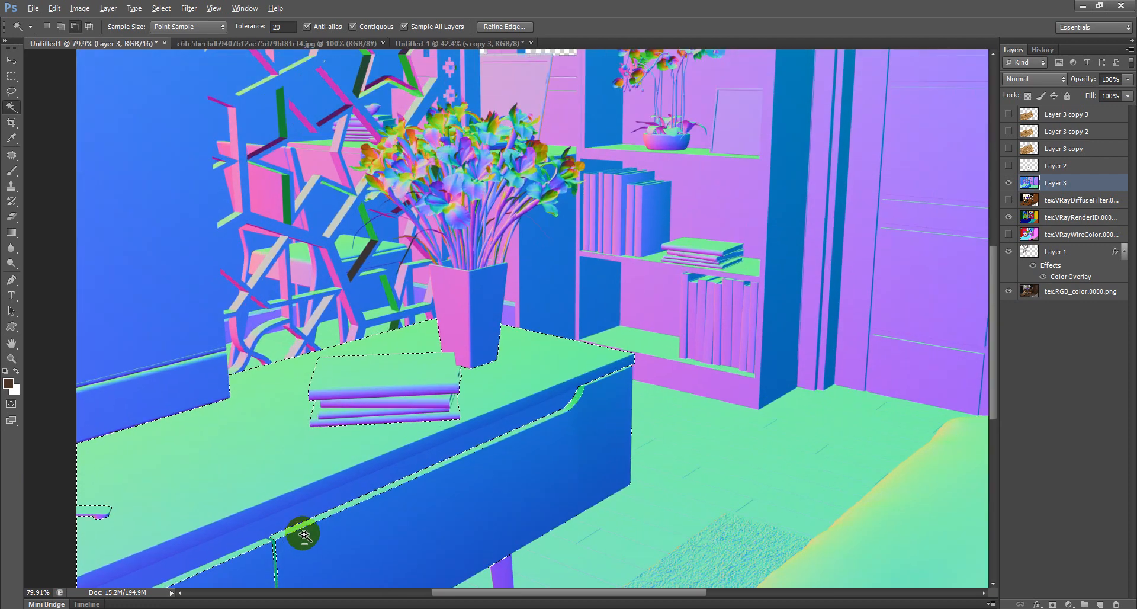
{"action": "scroll", "coordinate": [350, 510], "scroll_direction": "down", "scroll_amount": 2}
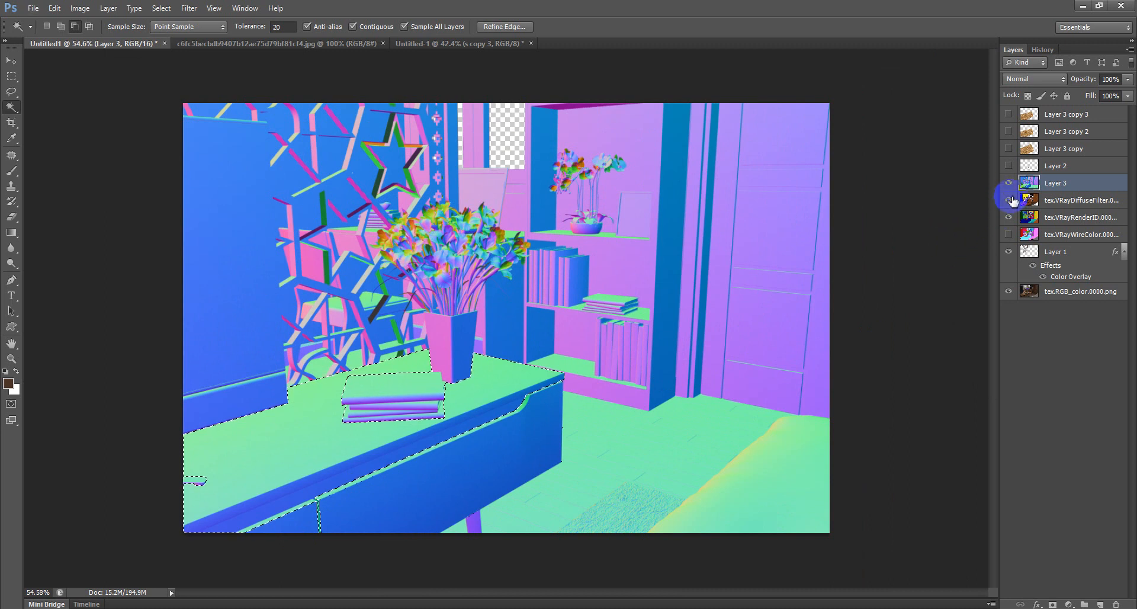
Hide the normals layer to uncover the VRayDiffuseFilter pass, and switch to the Polygonal Lasso tool
{"action": "left_click", "coordinate": [1008, 183]}
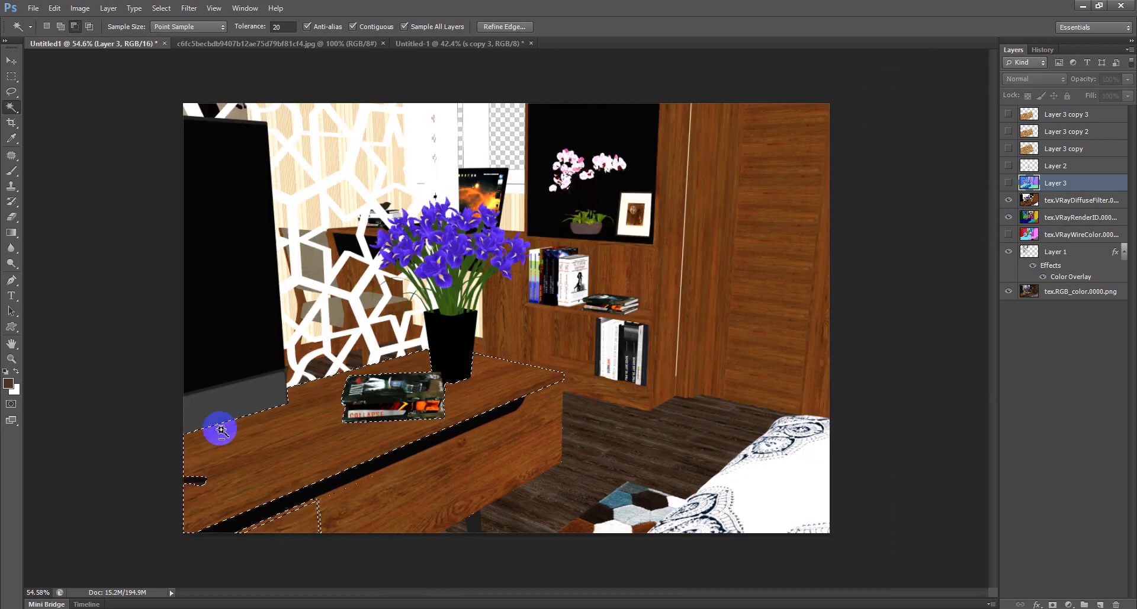
{"action": "left_click_drag", "start_coordinate": [11, 92], "coordinate": [25, 94]}
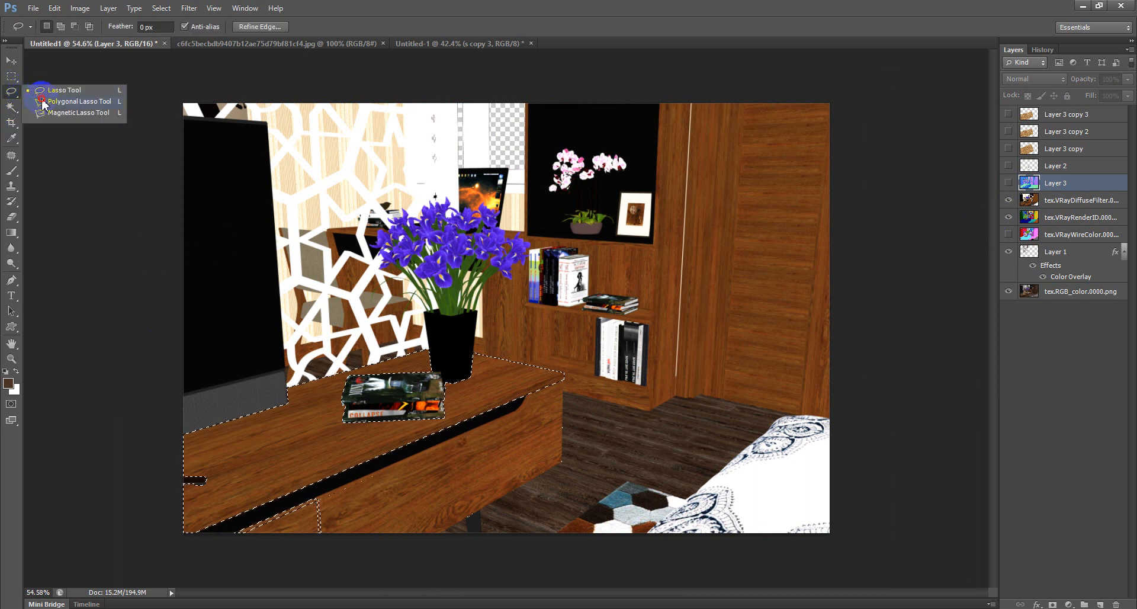
{"action": "left_click", "coordinate": [43, 105]}
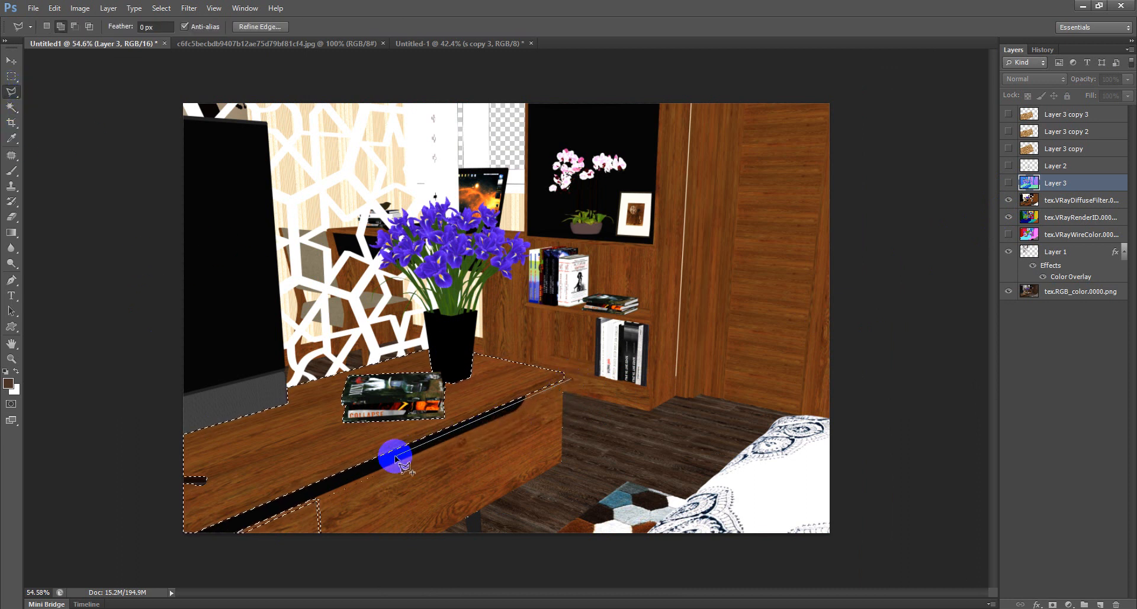
Try to outline the cabinet front below the tabletop edge with the Polygonal Lasso
{"action": "left_click", "coordinate": [175, 547]}
{"action": "left_click", "coordinate": [250, 564]}
{"action": "left_click", "coordinate": [431, 560]}
{"action": "left_click", "coordinate": [743, 508]}
{"action": "left_click", "coordinate": [743, 445]}
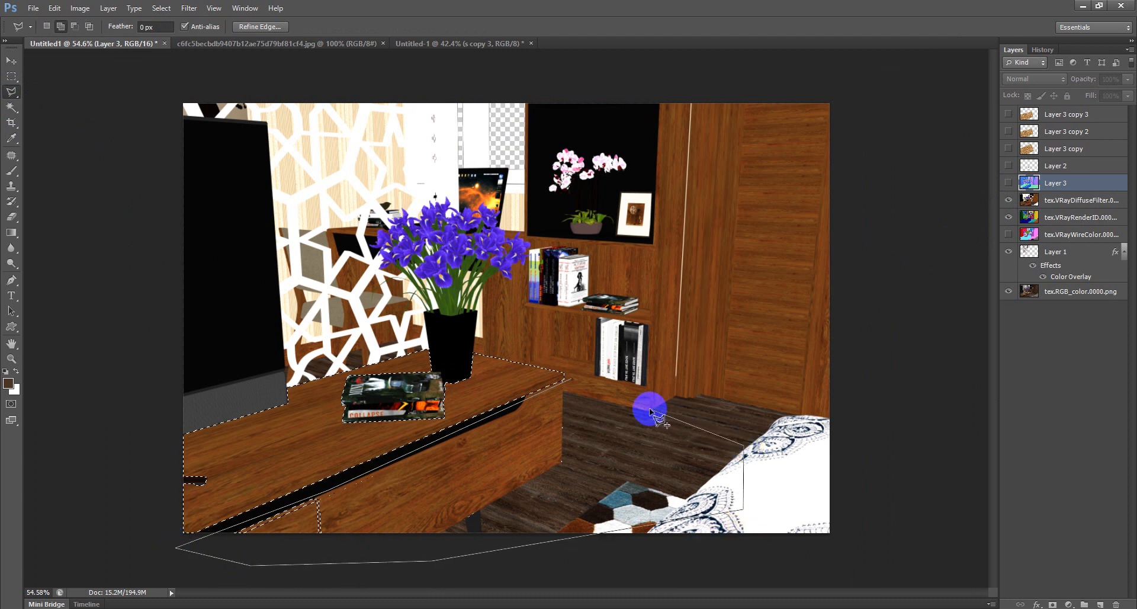
{"action": "double_click", "coordinate": [577, 381]}
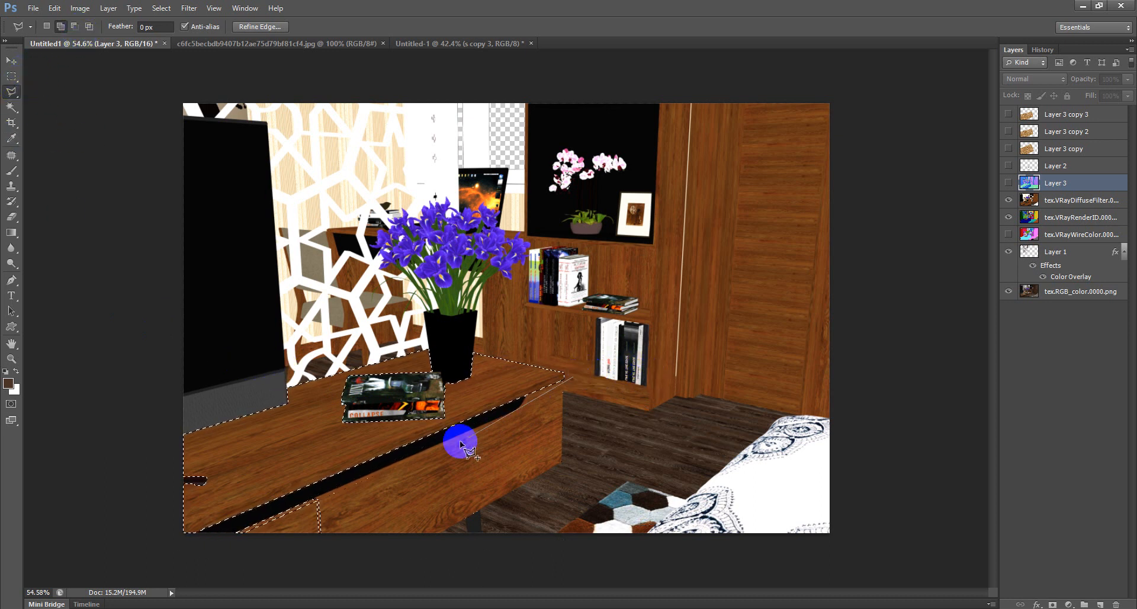
{"action": "left_click", "coordinate": [258, 569]}
{"action": "left_click", "coordinate": [461, 564]}
{"action": "left_click", "coordinate": [657, 531]}
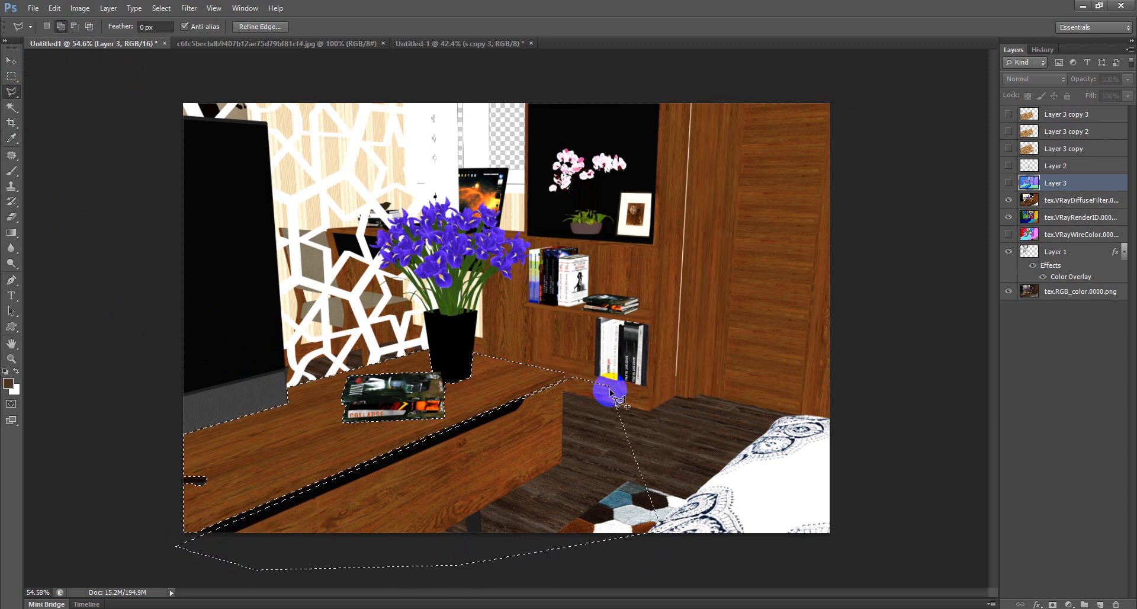
Subtract the leftover slot and drawer outlines below the tabletop from the selection with the Polygonal Lasso
{"action": "left_click", "coordinate": [74, 26]}
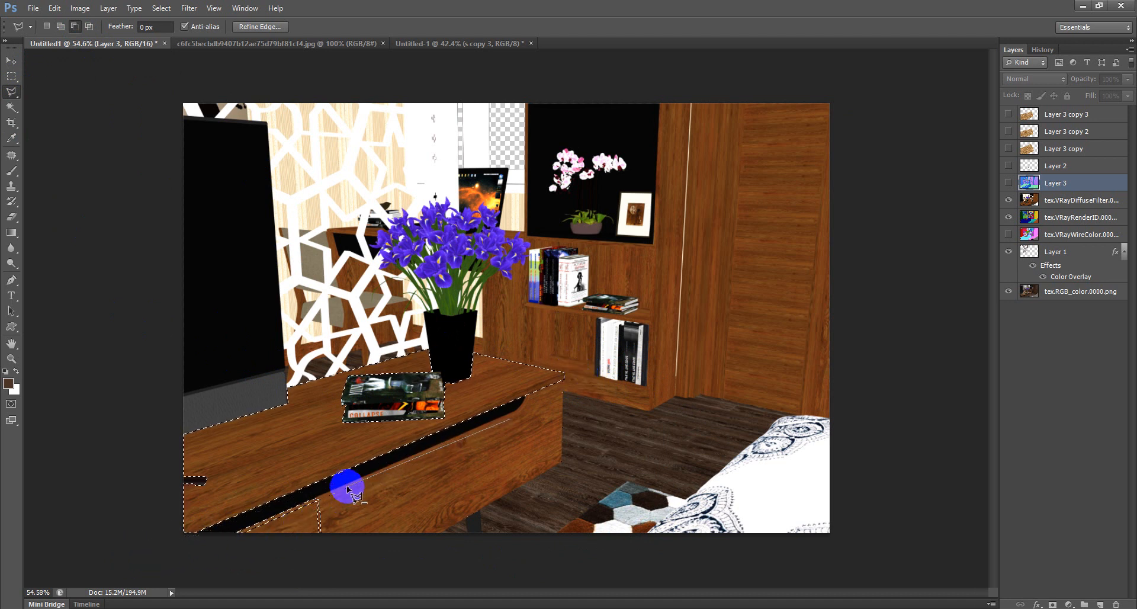
{"action": "left_click", "coordinate": [255, 568]}
{"action": "left_click", "coordinate": [508, 566]}
{"action": "left_click", "coordinate": [629, 388]}
{"action": "double_click", "coordinate": [564, 396]}
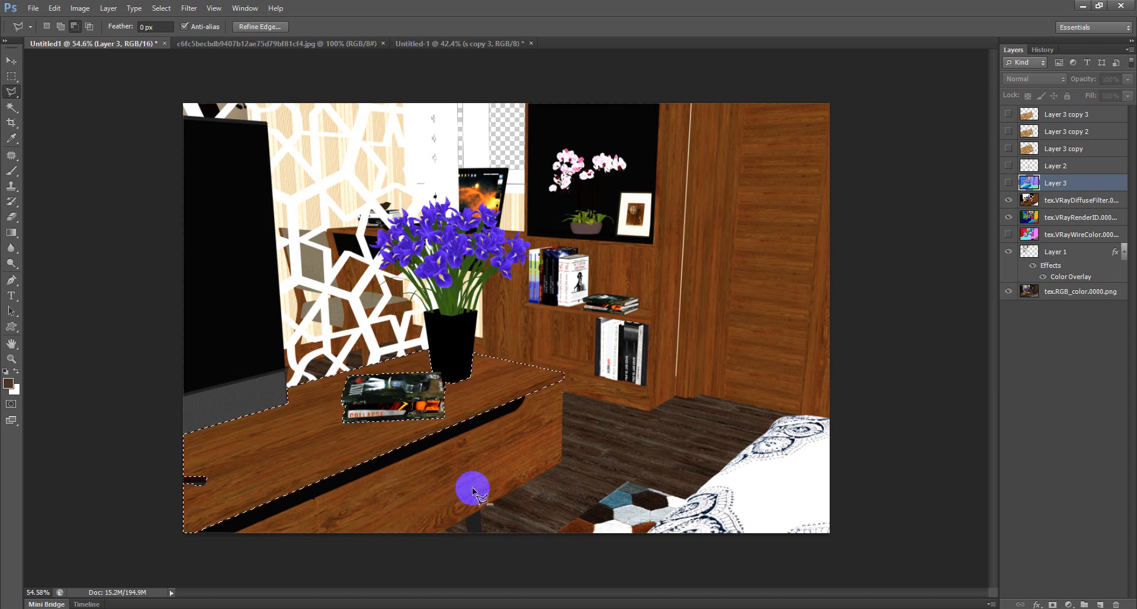
Select the marble layer Layer 3 copy 3 and make it visible over the cabinet
{"action": "left_click_drag", "start_coordinate": [1108, 186], "coordinate": [1028, 118]}
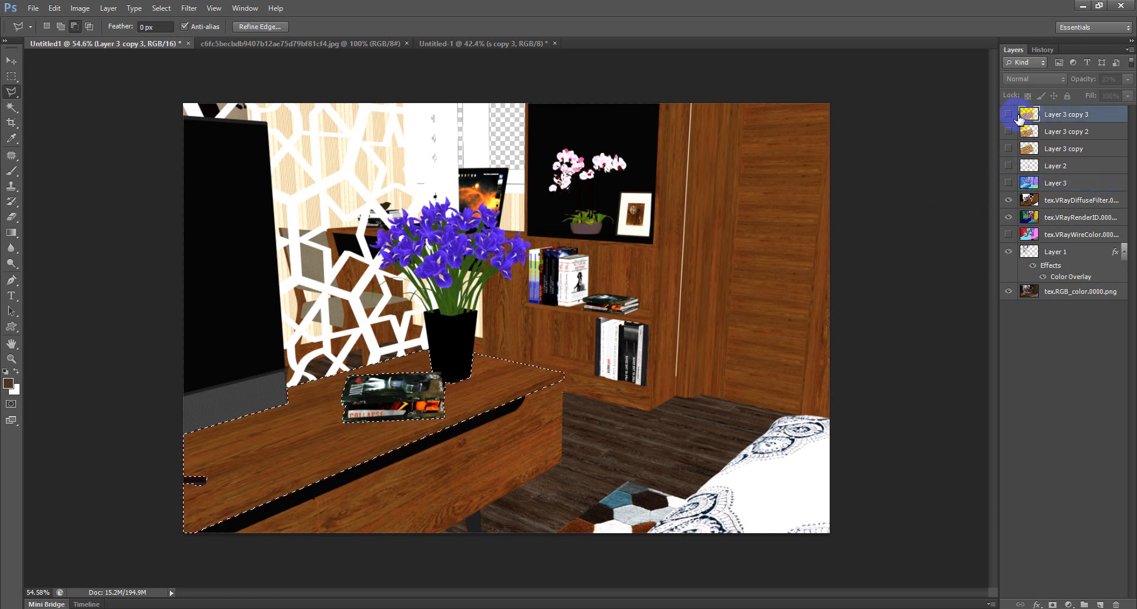
{"action": "left_click", "coordinate": [1008, 113]}
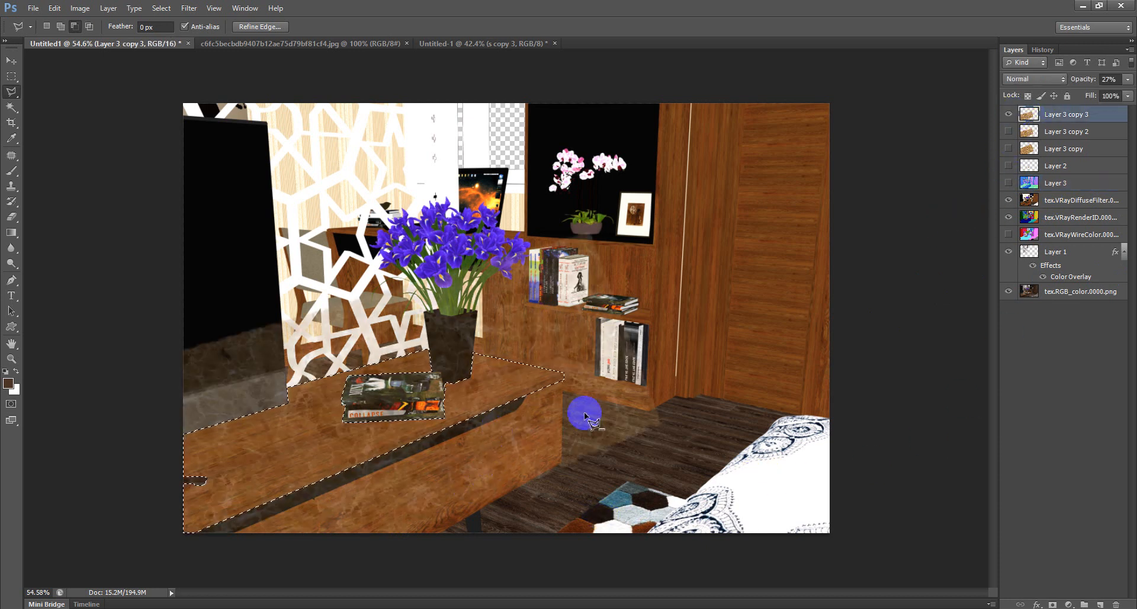
Raise the opacity of the marble layer Layer 3 copy 3 to 100%
{"action": "left_click", "coordinate": [1128, 83]}
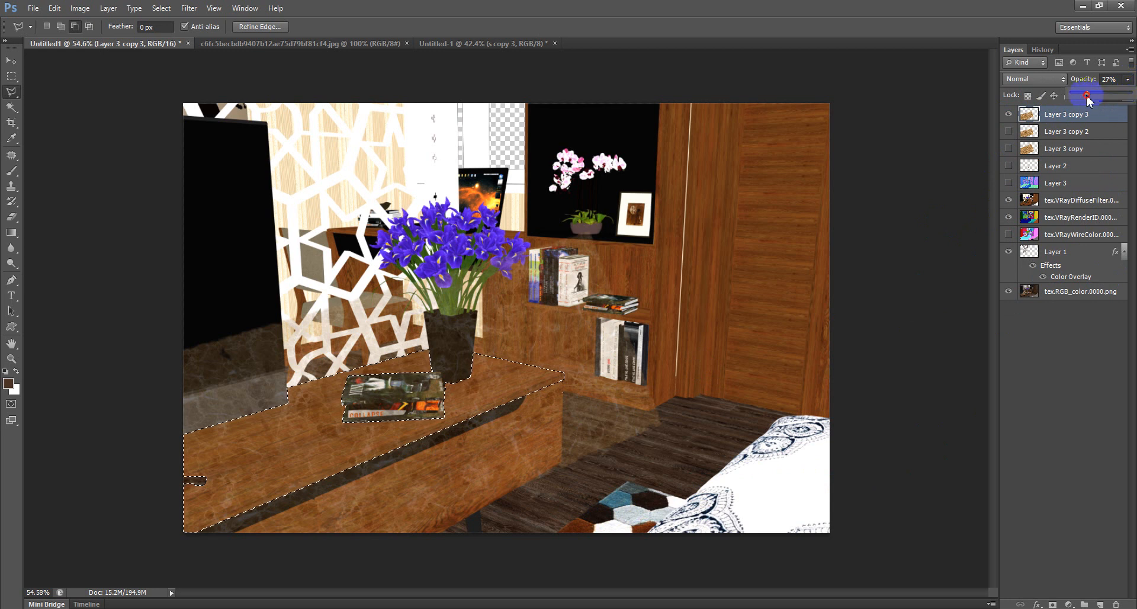
{"action": "left_click_drag", "start_coordinate": [1086, 94], "coordinate": [1130, 95]}
{"action": "left_click", "coordinate": [755, 494]}
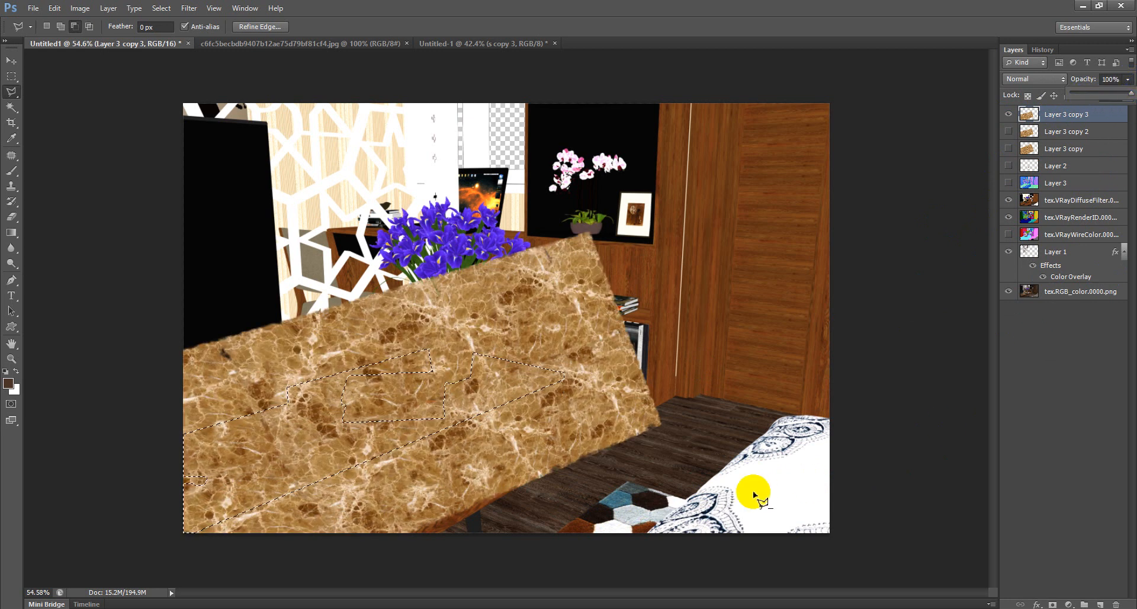
Invert the tabletop selection, delete the marble outside the tabletop and clear the selection
{"action": "left_click", "coordinate": [491, 406]}
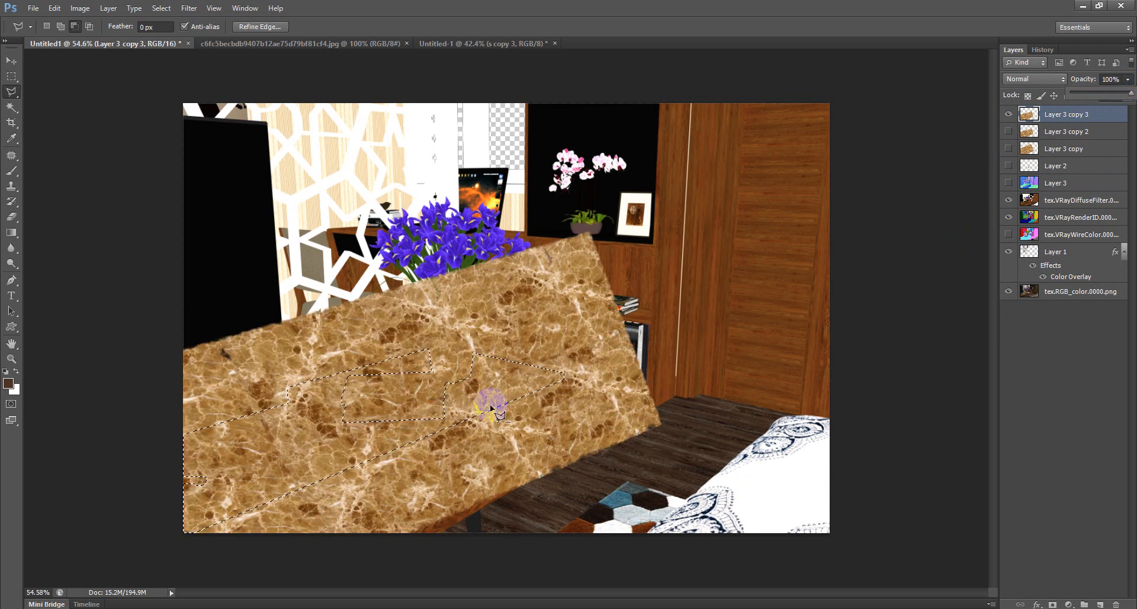
{"action": "left_click", "coordinate": [521, 424]}
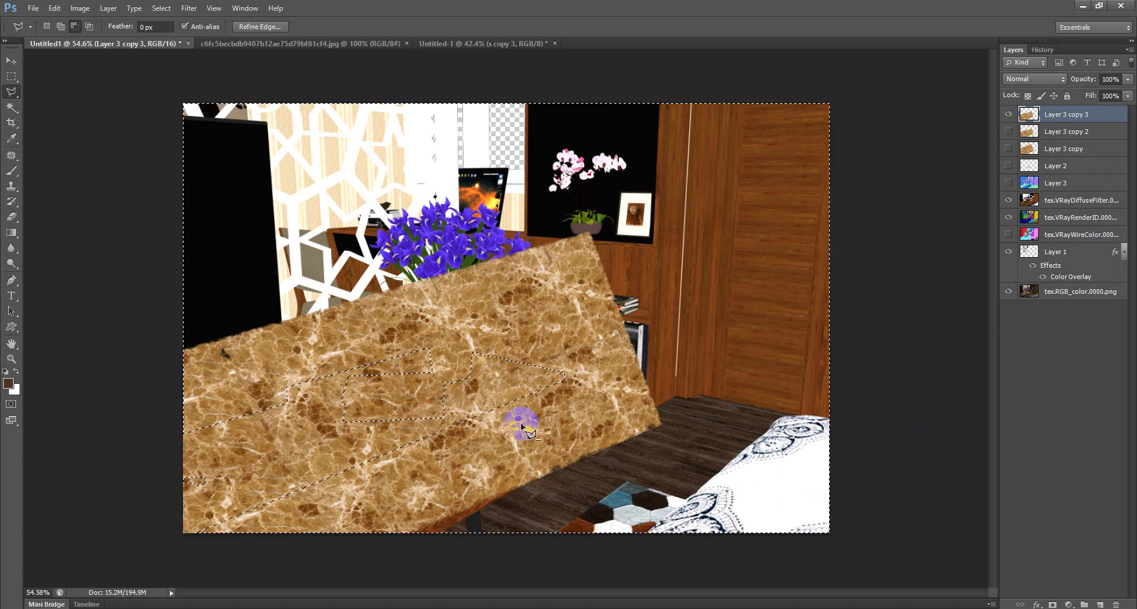
{"action": "key", "text": "Delete"}
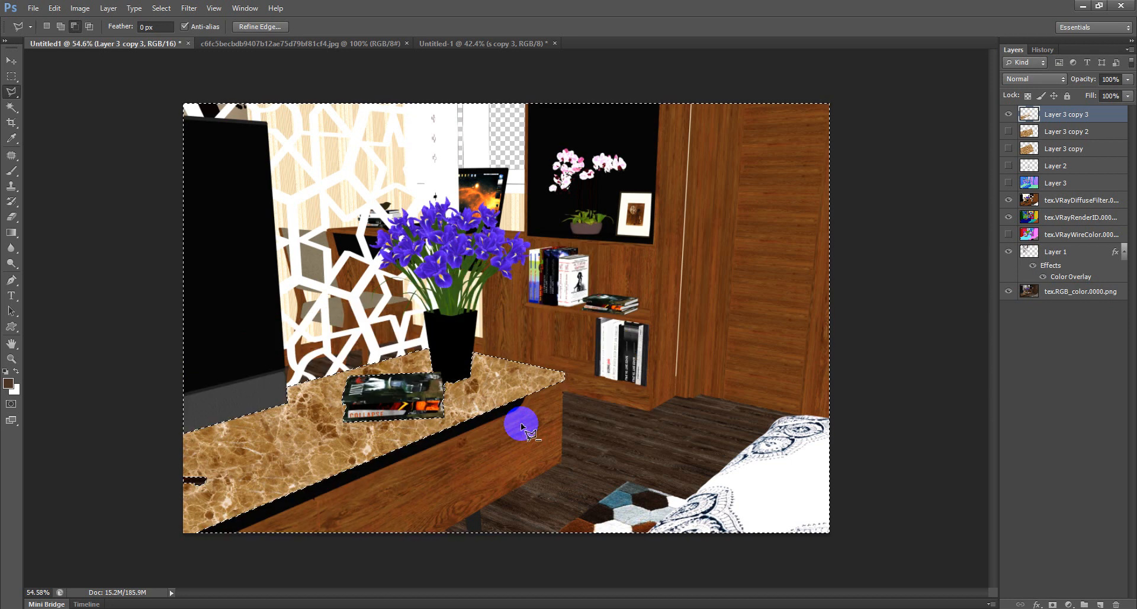
{"action": "key", "text": "ctrl+d"}
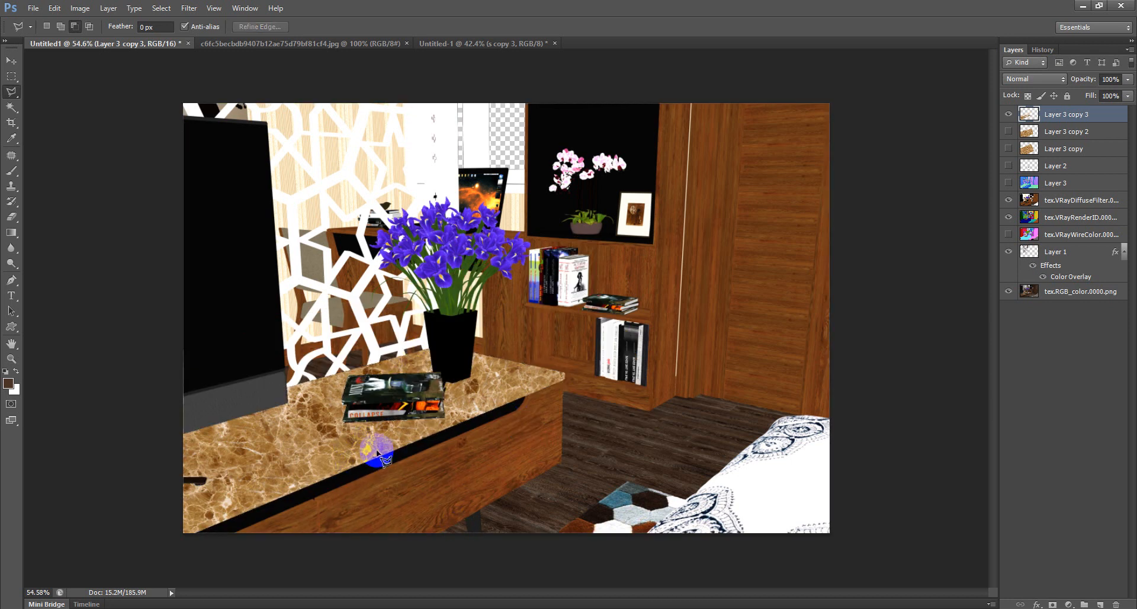
Hide the trimmed marble layer and show the normals pass on Layer 3
{"action": "left_click", "coordinate": [1017, 117]}
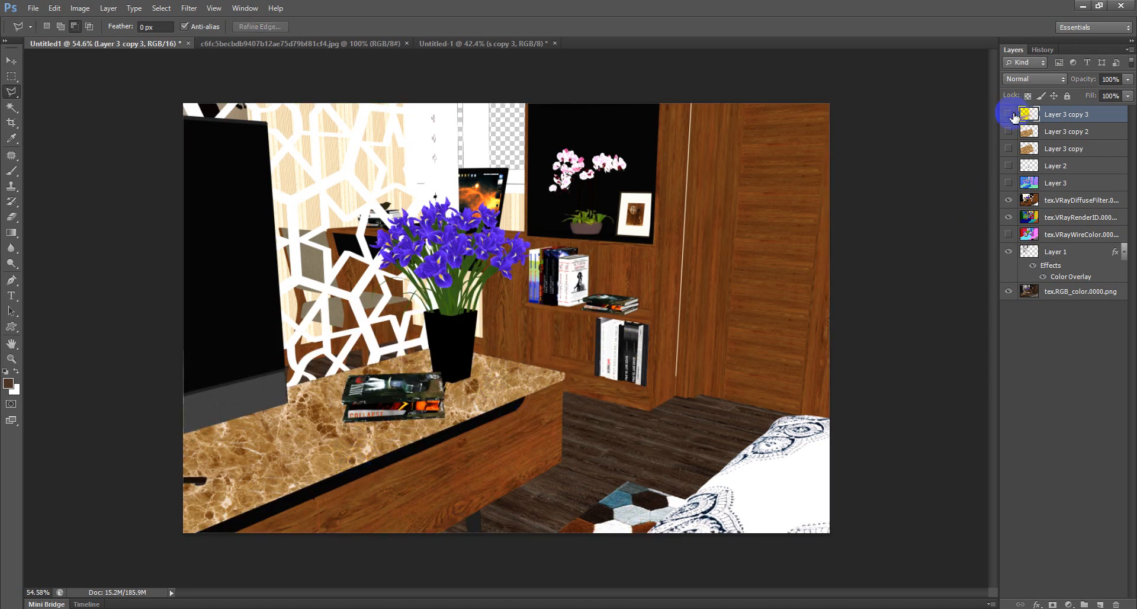
{"action": "left_click", "coordinate": [1010, 114]}
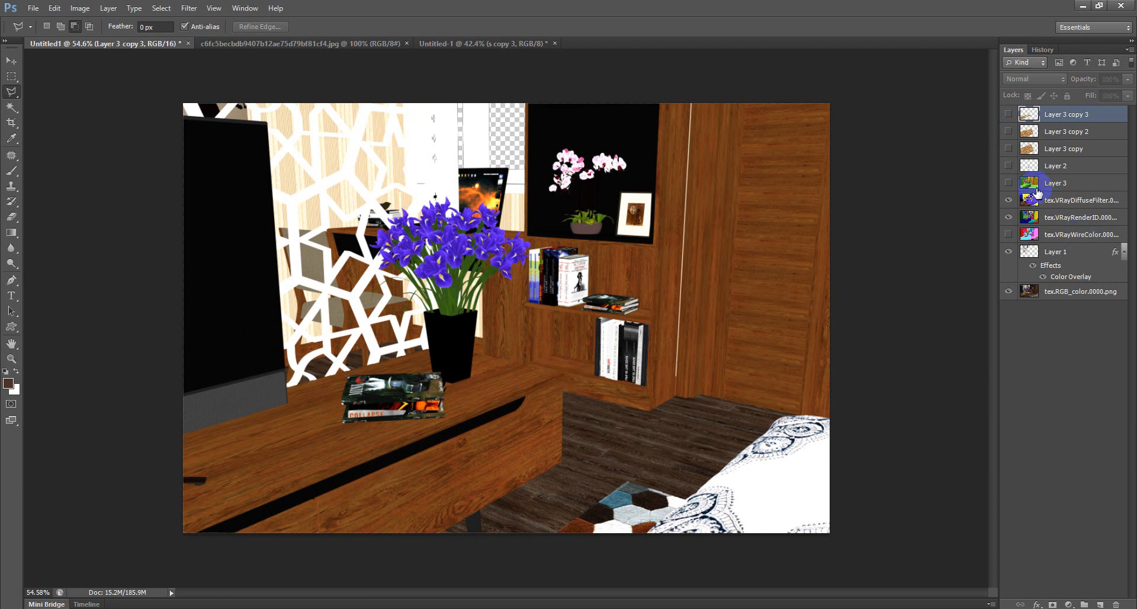
{"action": "left_click", "coordinate": [1033, 184]}
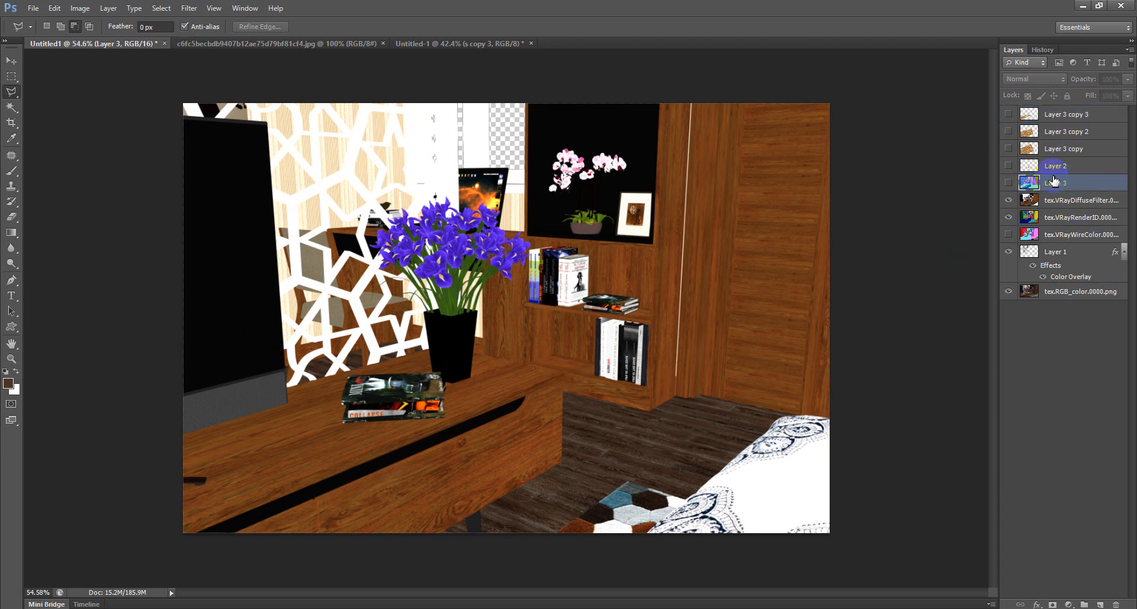
{"action": "left_click", "coordinate": [1010, 183]}
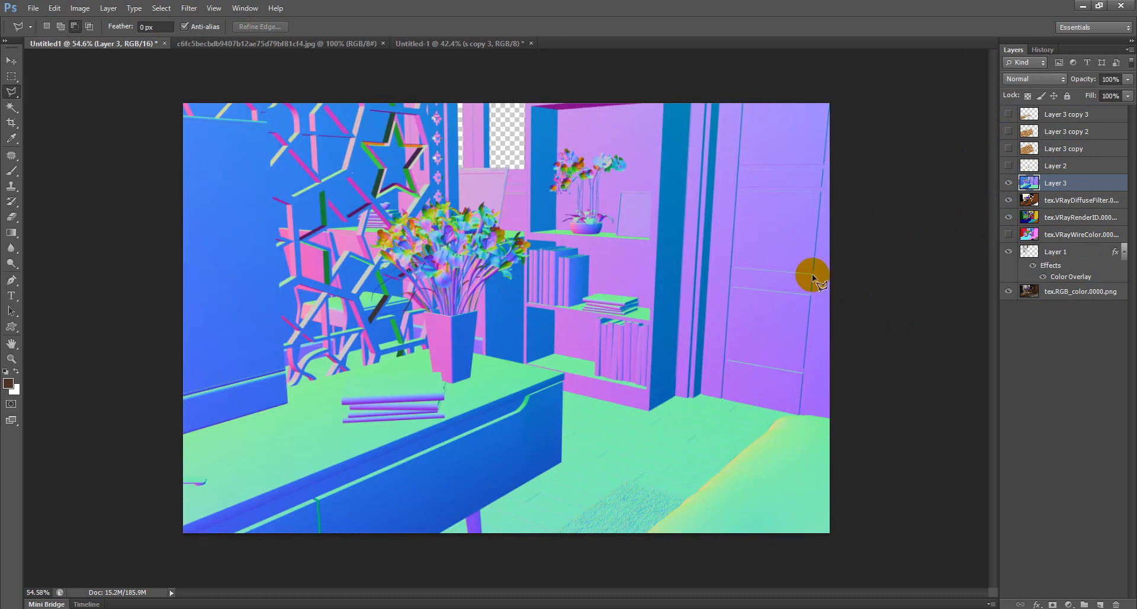
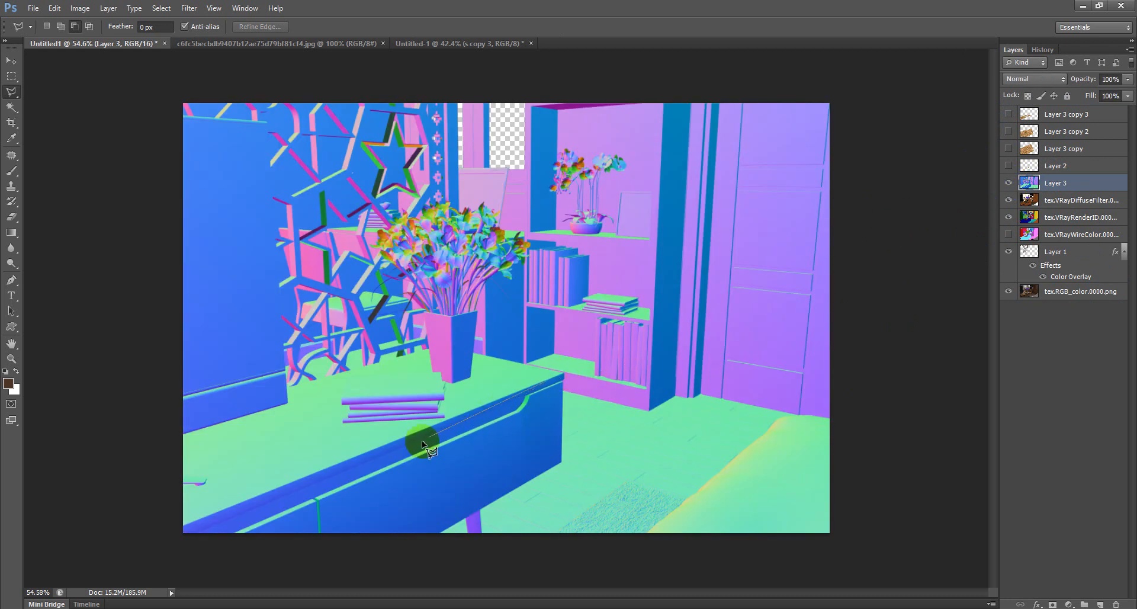
Outline the cabinet front below the tabletop's upper front edge with the Polygonal Lasso
{"action": "left_click", "coordinate": [74, 570]}
{"action": "left_click", "coordinate": [287, 570]}
{"action": "left_click", "coordinate": [592, 515]}
{"action": "left_click", "coordinate": [573, 371]}
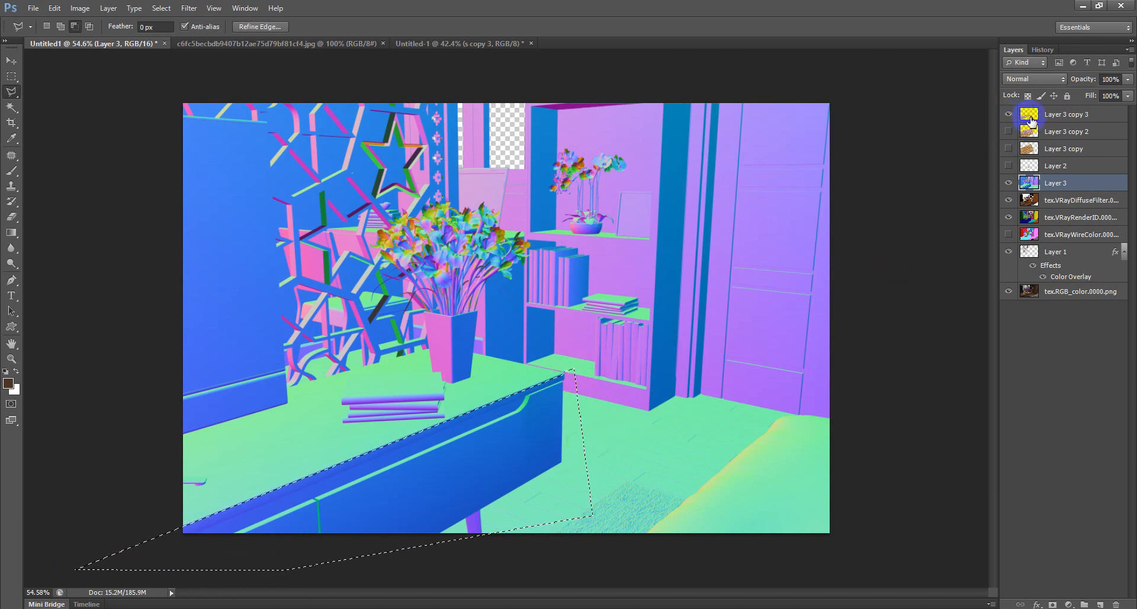
Put the selected front-edge strip of Layer 3 copy 3's marble on its own layer and name it vt
{"action": "left_click", "coordinate": [1063, 119]}
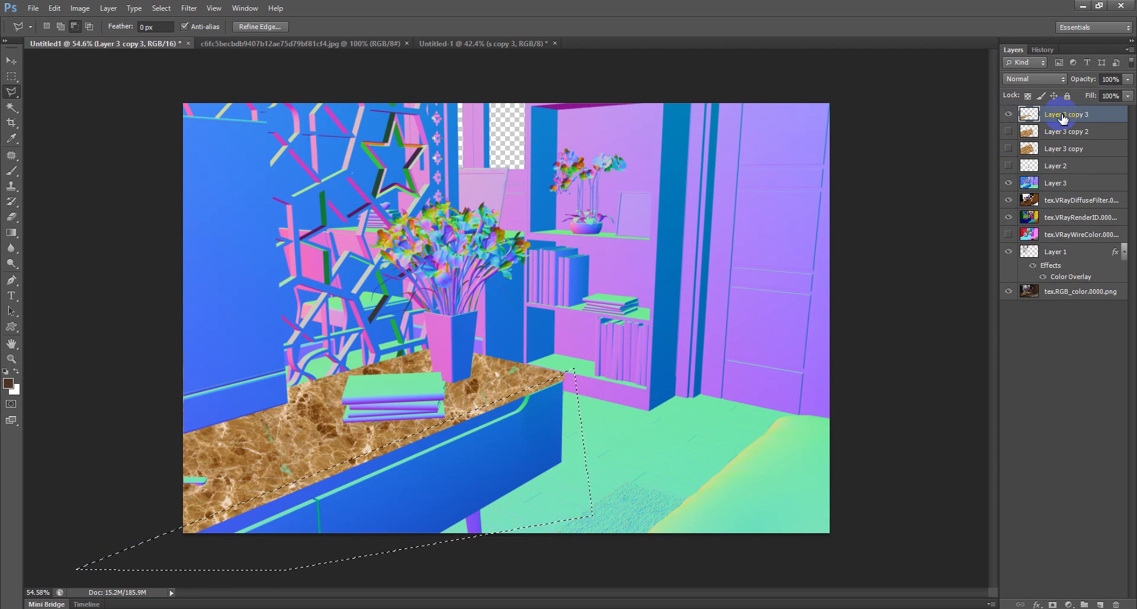
{"action": "key", "text": "ctrl+j"}
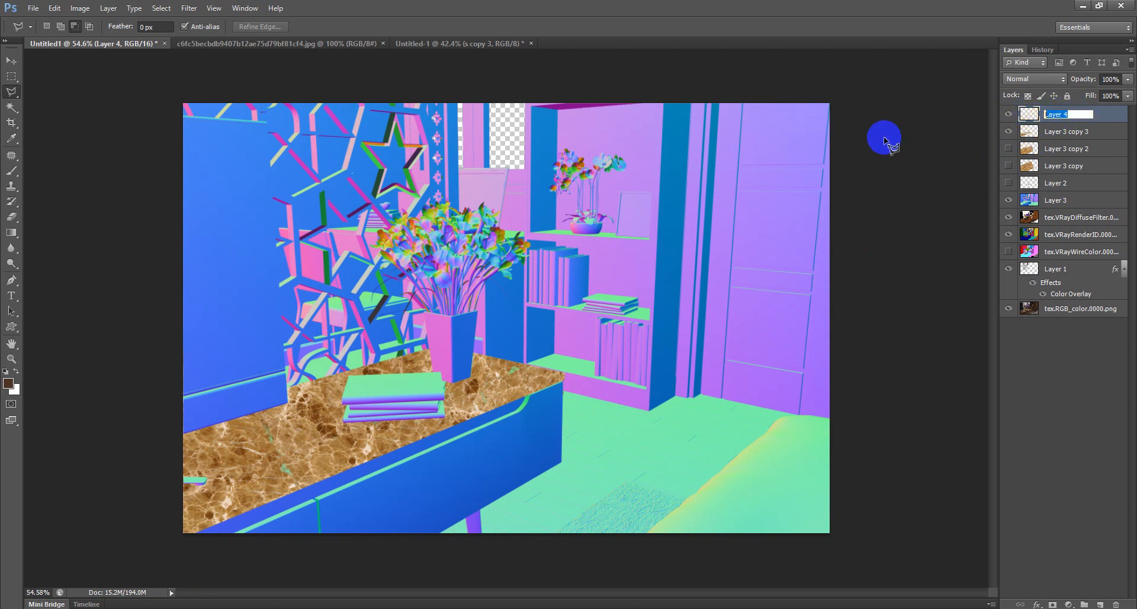
{"action": "type", "text": "t"}
{"action": "left_click", "coordinate": [1057, 131]}
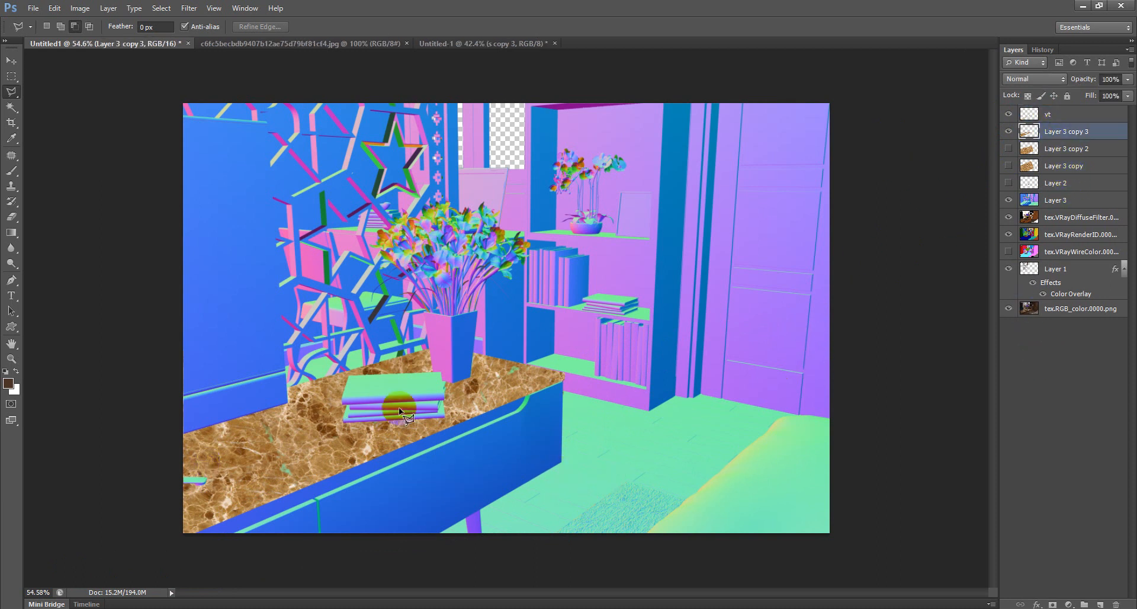
Hide the normals, VRayDiffuseFilter and VRayRenderID layers to uncover the RGB render beneath the marble
{"action": "left_click", "coordinate": [1008, 200]}
{"action": "left_click", "coordinate": [1008, 217]}
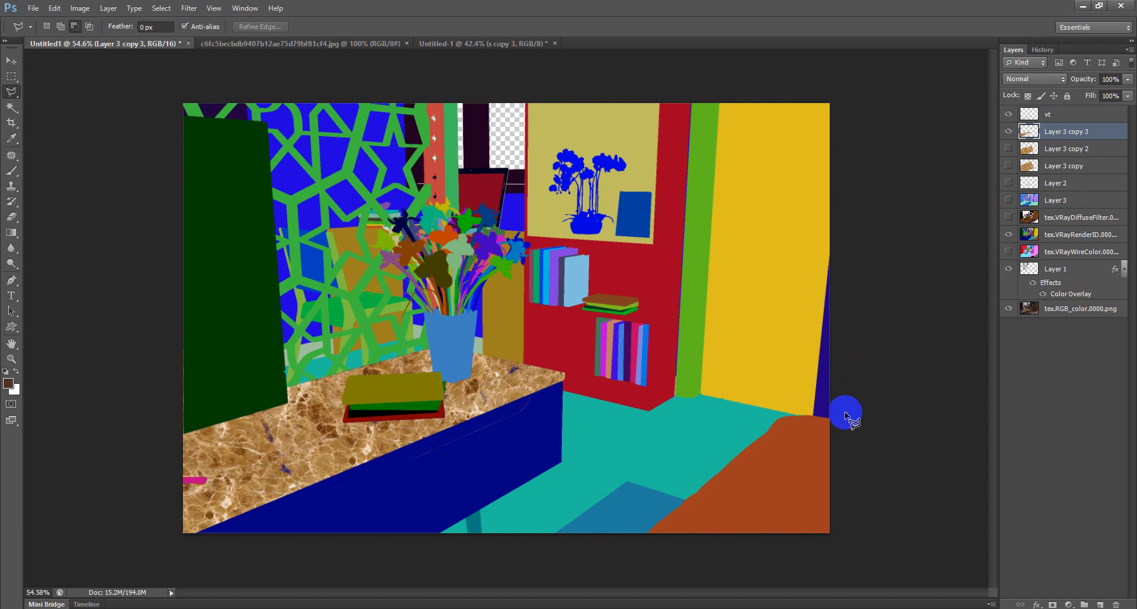
{"action": "left_click", "coordinate": [1008, 234]}
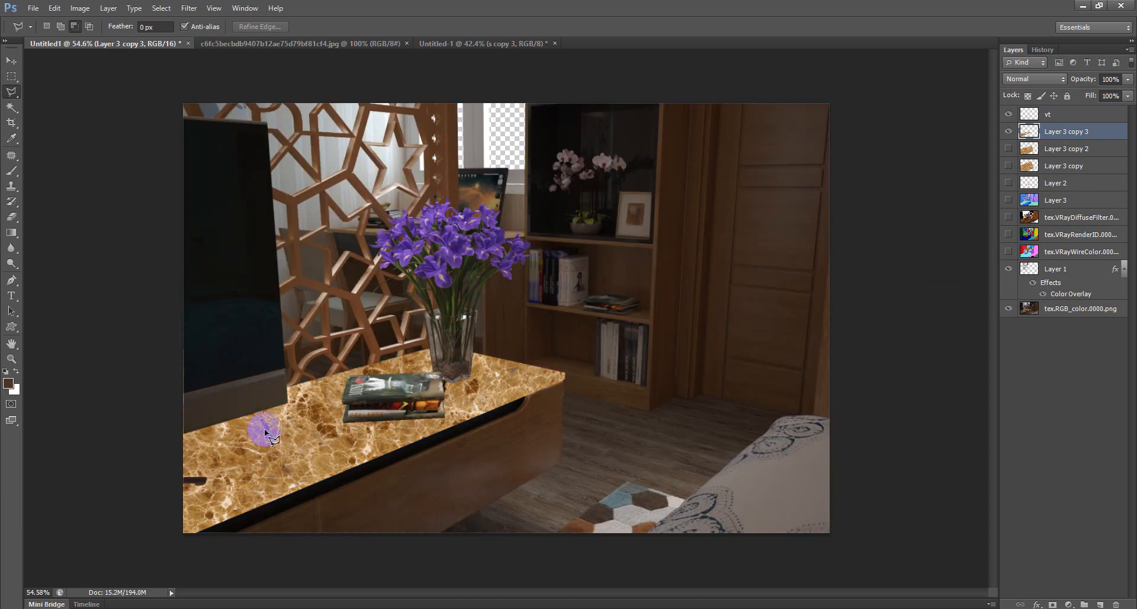
Darken the marble edge layer vt with Brightness/Contrast, setting the brightness to about -97
{"action": "left_click", "coordinate": [11, 60]}
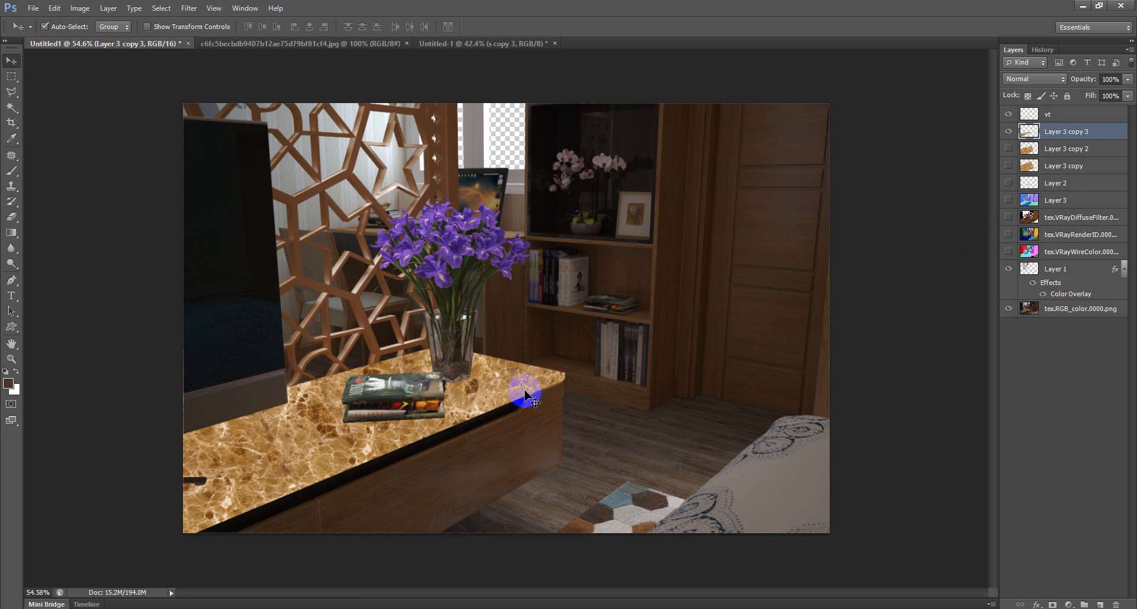
{"action": "left_click", "coordinate": [1047, 119]}
{"action": "left_click", "coordinate": [80, 9]}
{"action": "left_click", "coordinate": [243, 37]}
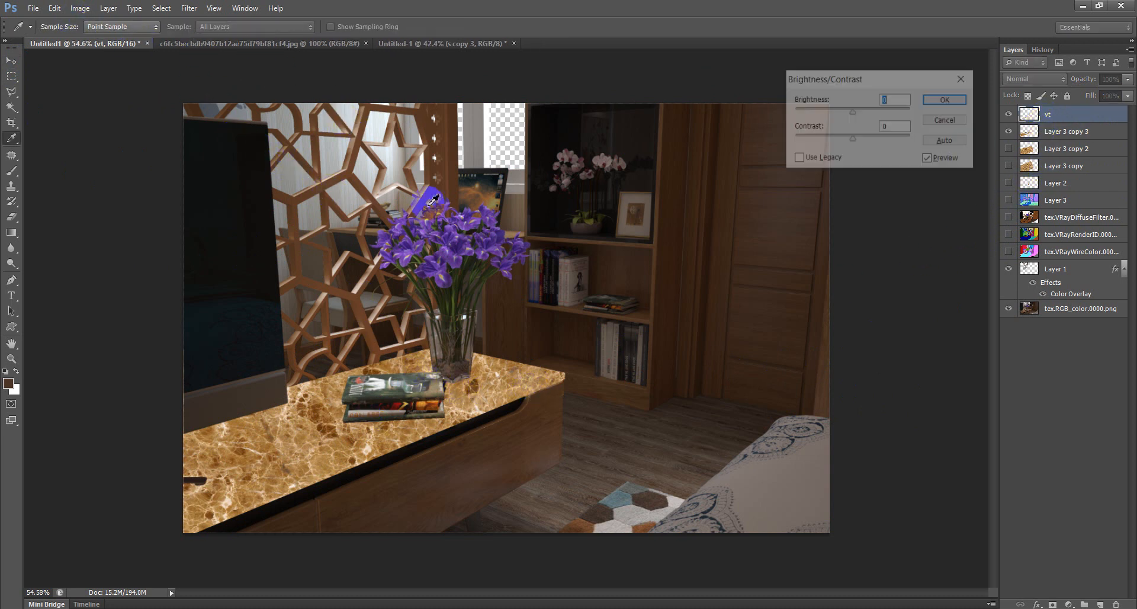
{"action": "left_click_drag", "start_coordinate": [853, 111], "coordinate": [829, 114]}
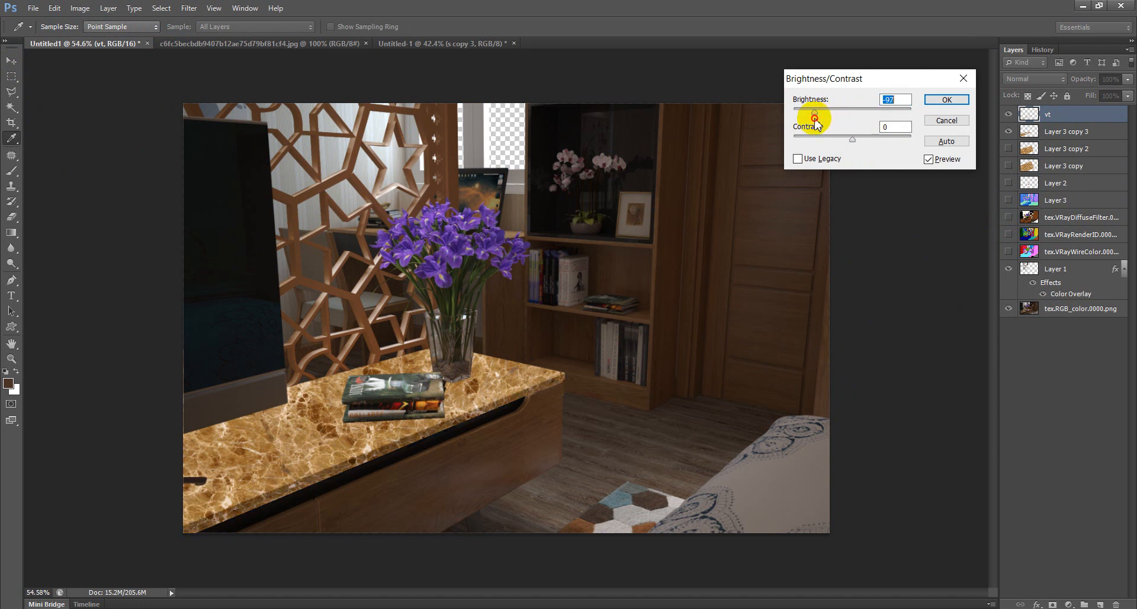
{"action": "left_click", "coordinate": [946, 99]}
{"action": "key", "text": "v"}
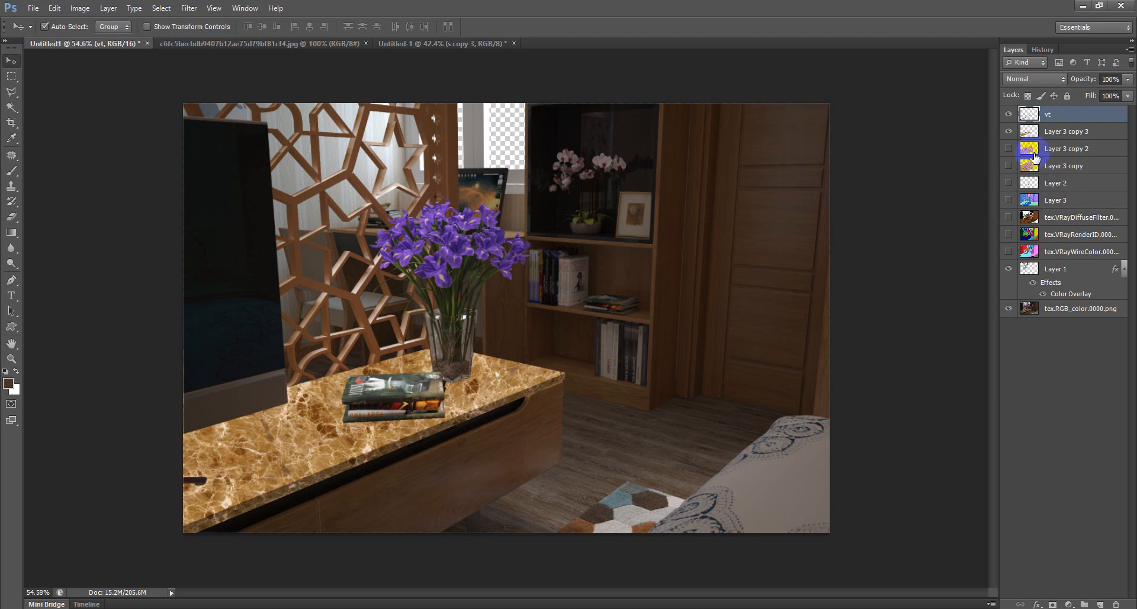
Darken the tabletop marble on Layer 3 copy 3 by lowering its brightness with Brightness/Contrast
{"action": "left_click", "coordinate": [1063, 132]}
{"action": "key", "text": "alt+i"}
{"action": "key", "text": "j"}
{"action": "key", "text": "c"}
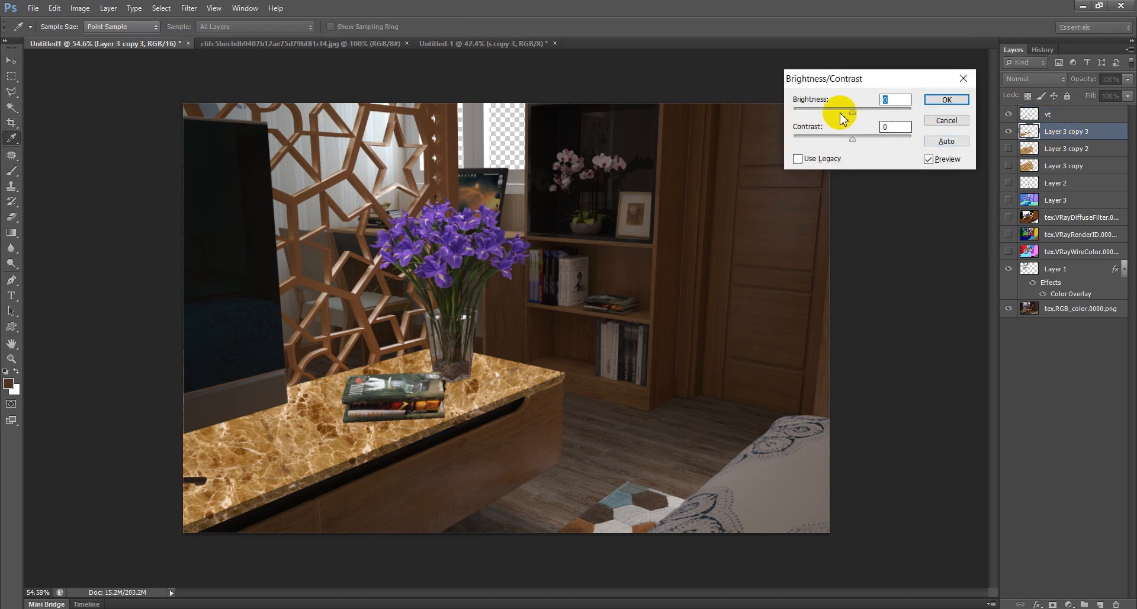
{"action": "left_click_drag", "start_coordinate": [849, 111], "coordinate": [832, 116]}
{"action": "left_click", "coordinate": [944, 98]}
{"action": "key", "text": "v"}
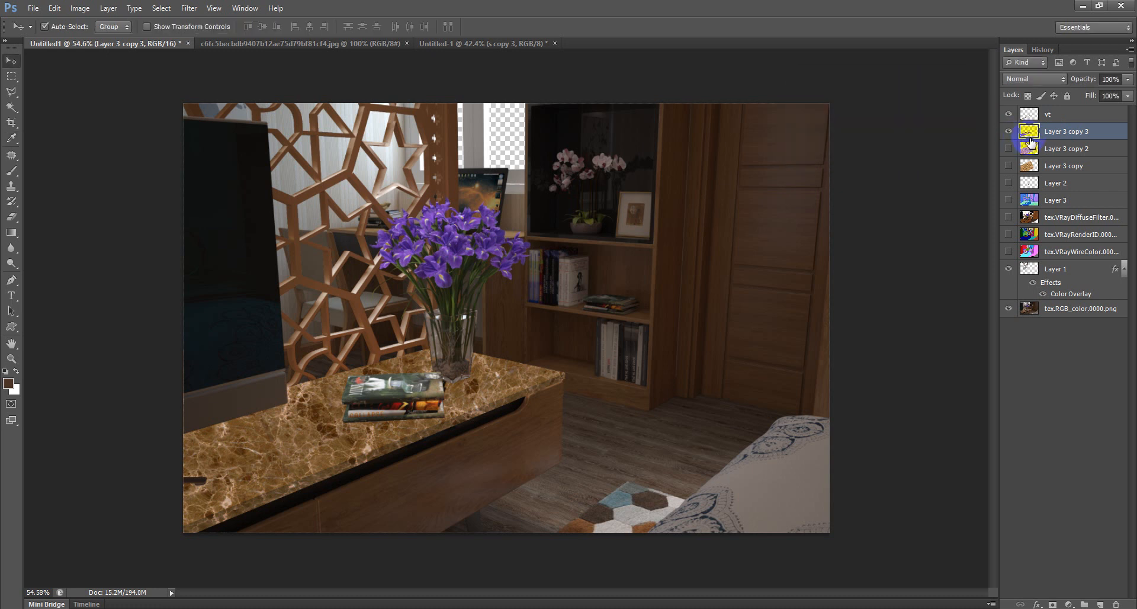
Lower the brightness of the marble edge layer vt once more with Brightness/Contrast
{"action": "left_click", "coordinate": [1051, 118]}
{"action": "key", "text": "alt+i"}
{"action": "key", "text": "j"}
{"action": "key", "text": "c"}
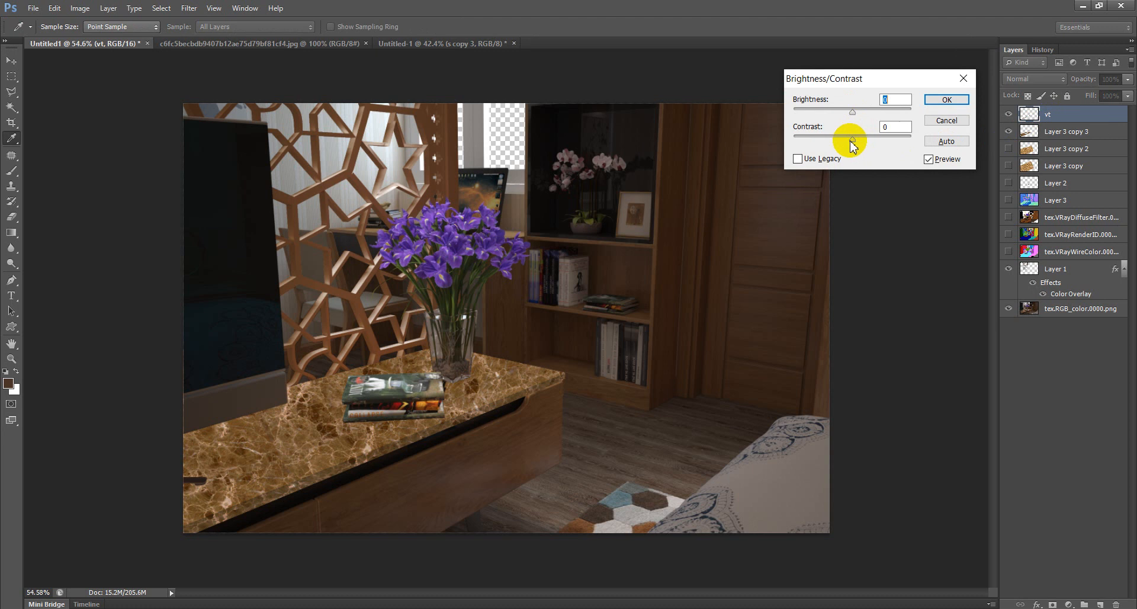
{"action": "left_click_drag", "start_coordinate": [851, 113], "coordinate": [837, 120]}
{"action": "left_click", "coordinate": [945, 98]}
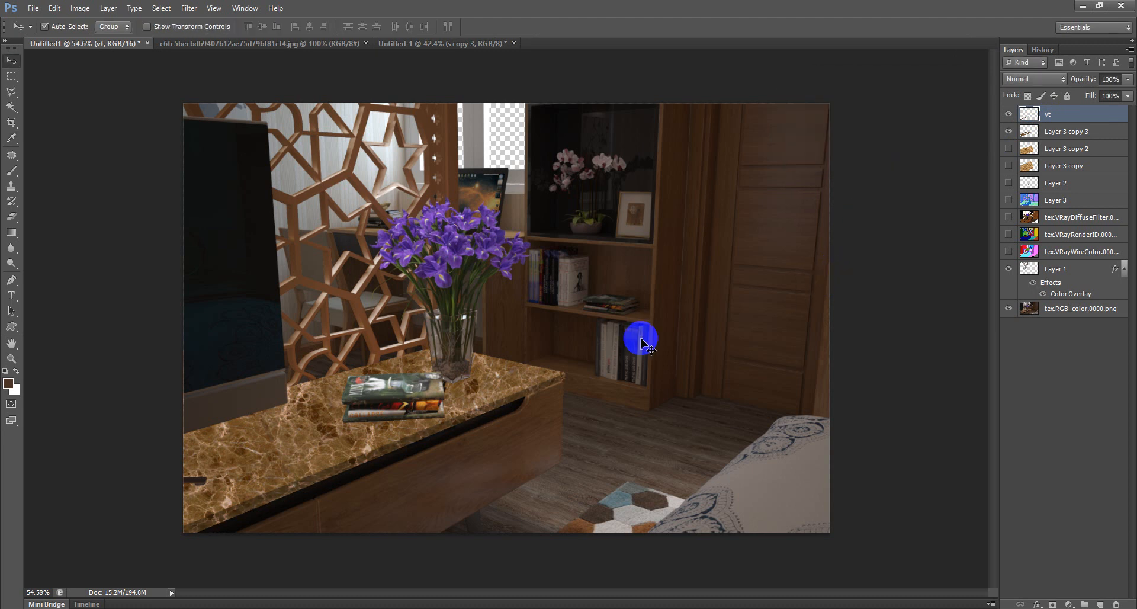
Hide the marble layers vt and Layer 3 copy 3 to examine the reflections on the original wooden tabletop
{"action": "scroll", "coordinate": [471, 274], "scroll_direction": "down", "scroll_amount": 1}
{"action": "scroll", "coordinate": [470, 273], "scroll_direction": "down", "scroll_amount": 2}
{"action": "scroll", "coordinate": [483, 290], "scroll_direction": "up", "scroll_amount": 3}
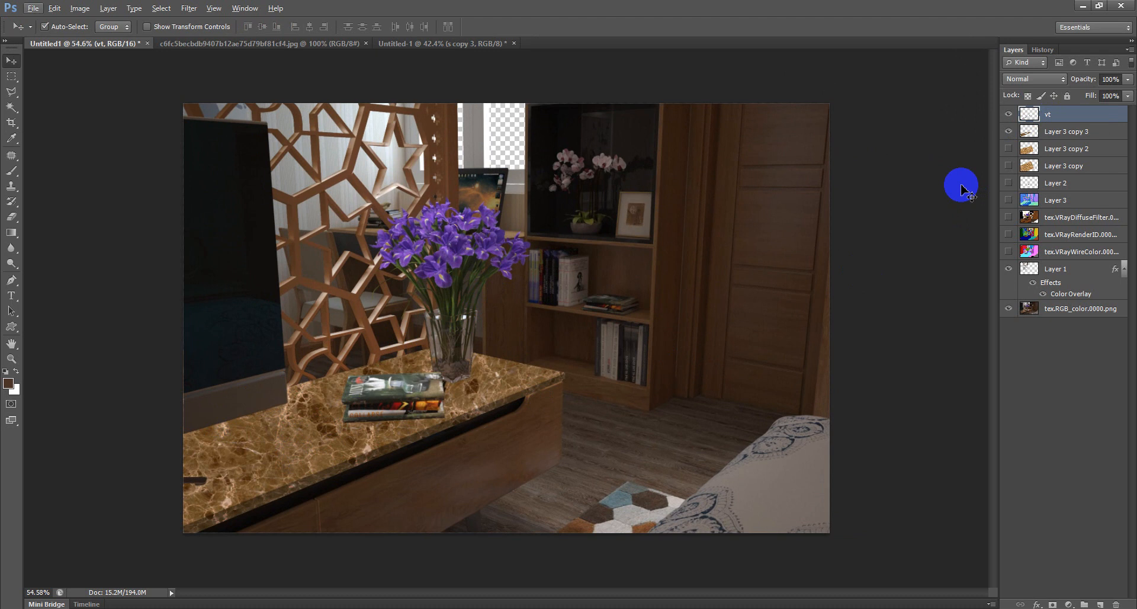
{"action": "left_click", "coordinate": [1009, 122]}
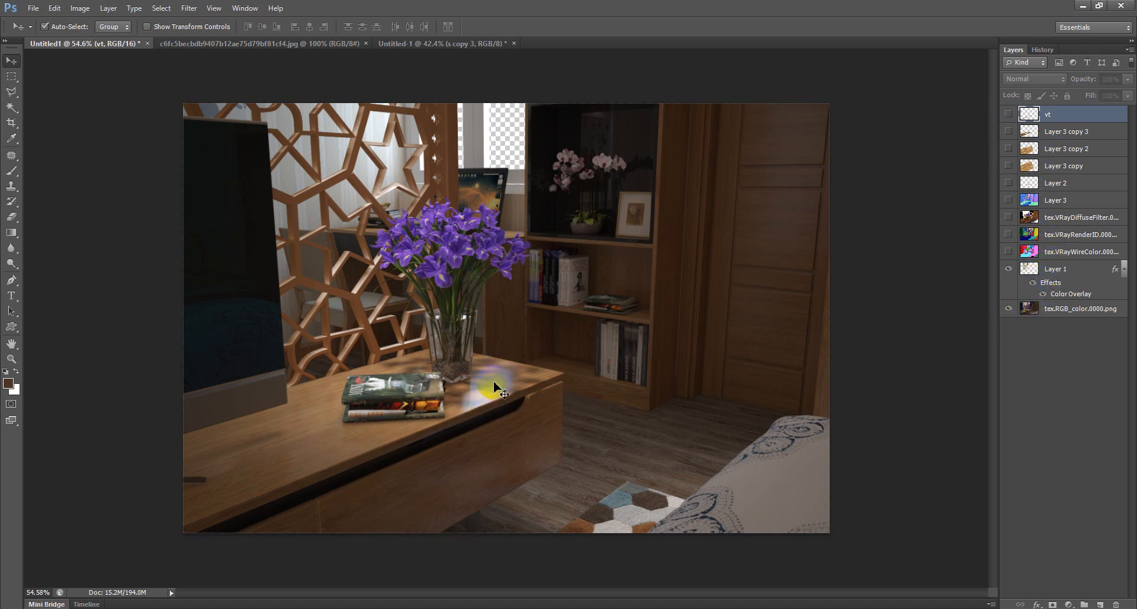
Open tex.VRayRawReflection.0000.png, copy it into the render document as the uppermost layer, and close the source file
{"action": "left_click", "coordinate": [34, 8]}
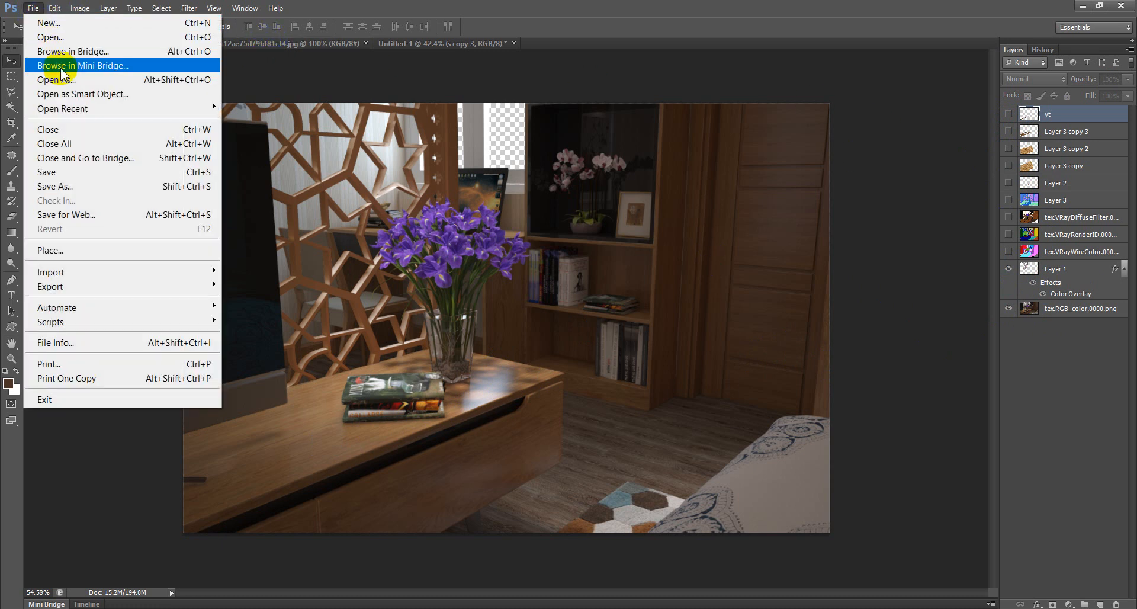
{"action": "left_click", "coordinate": [42, 37]}
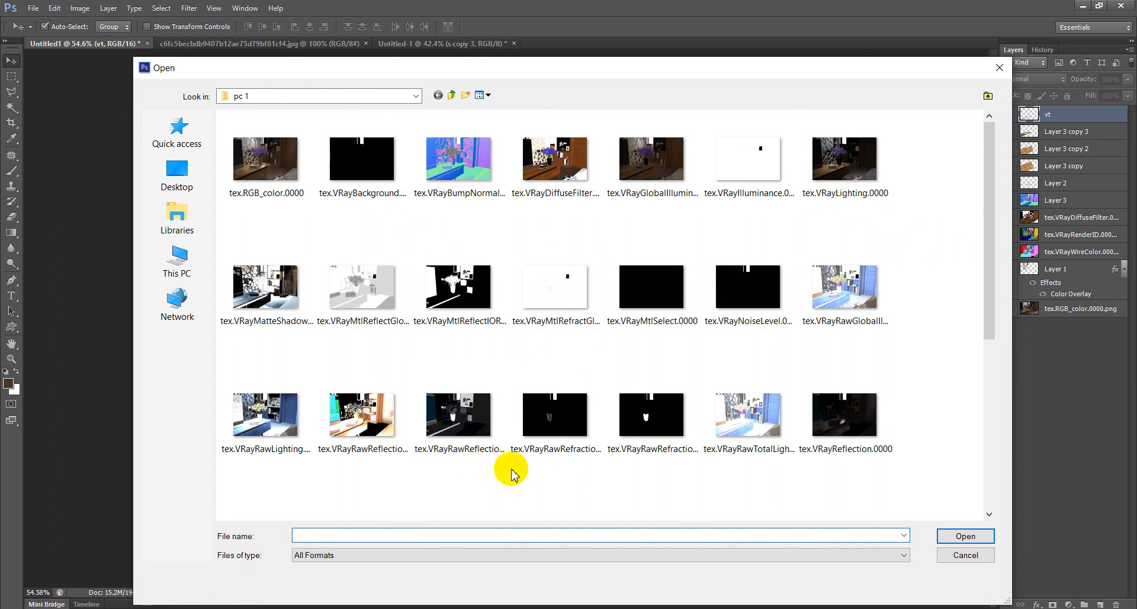
{"action": "left_click", "coordinate": [362, 415]}
{"action": "double_click", "coordinate": [363, 422]}
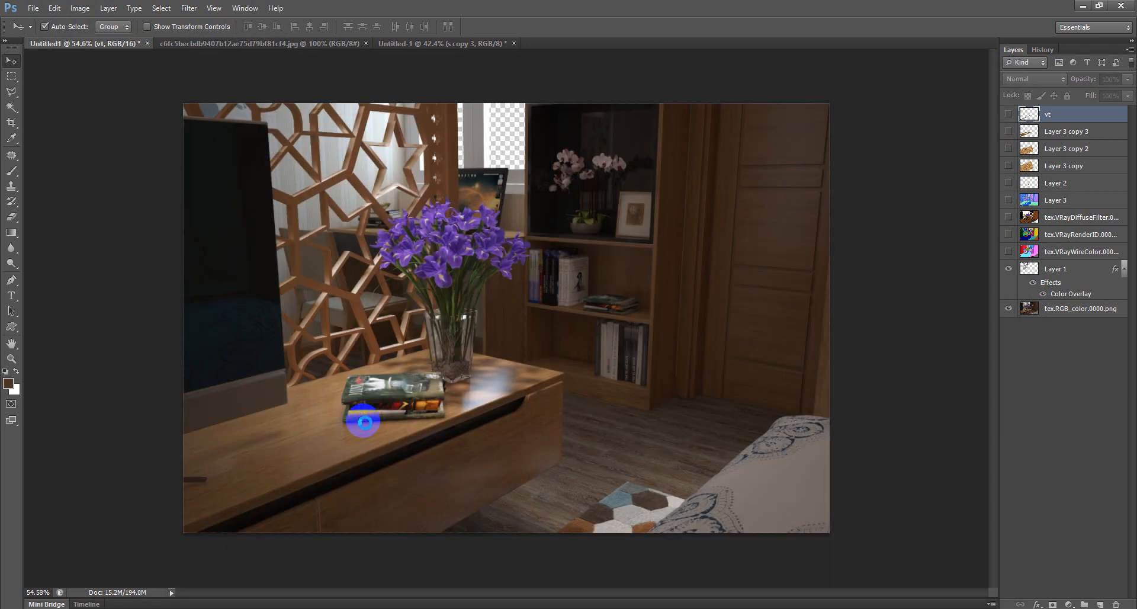
{"action": "left_click_drag", "start_coordinate": [540, 43], "coordinate": [490, 207]}
{"action": "left_click_drag", "start_coordinate": [660, 335], "coordinate": [366, 250]}
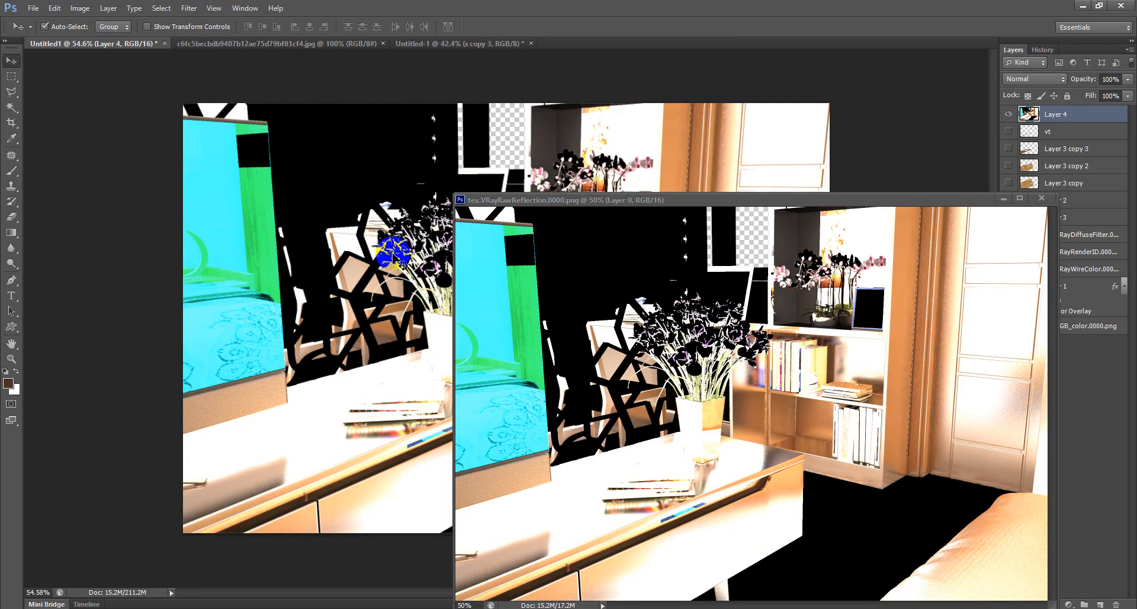
{"action": "left_click", "coordinate": [1048, 198]}
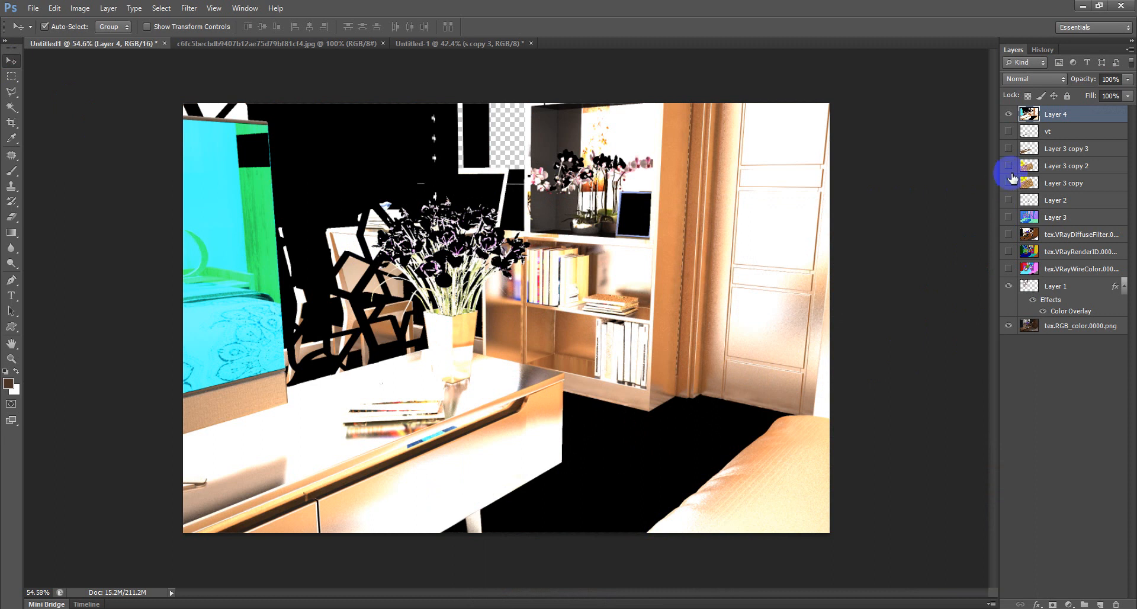
Show Layer 3 copy 3, load its outline as a selection, copy its content to a new layer, and hide the raw reflection layer
{"action": "left_click", "coordinate": [1071, 151]}
{"action": "left_click", "coordinate": [1009, 149]}
{"action": "left_click", "coordinate": [1029, 149], "text": "ctrl"}
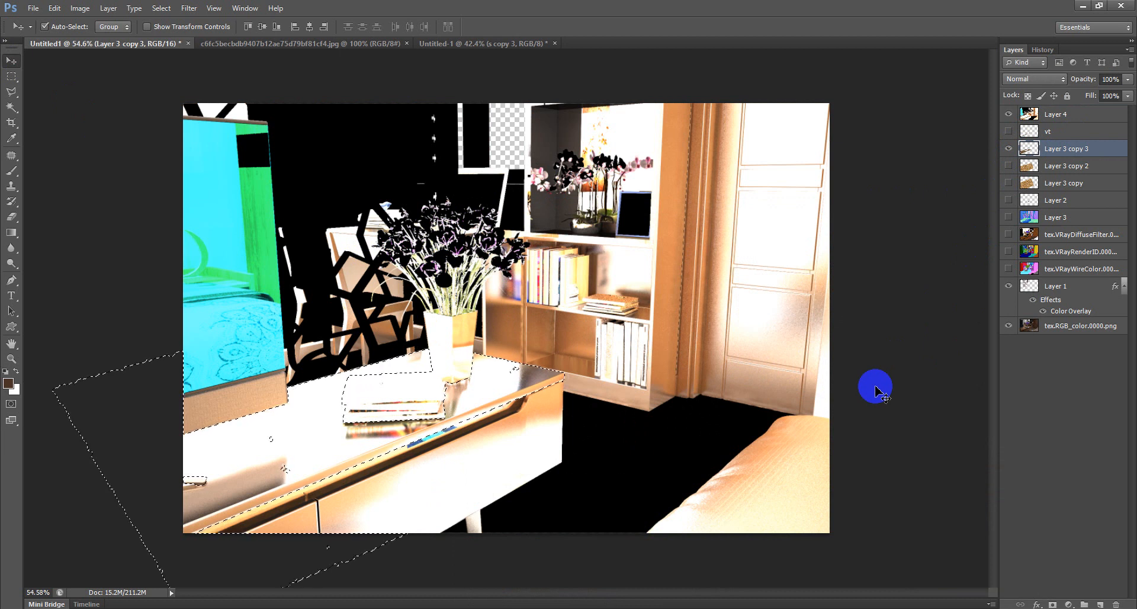
{"action": "key", "text": "ctrl+j"}
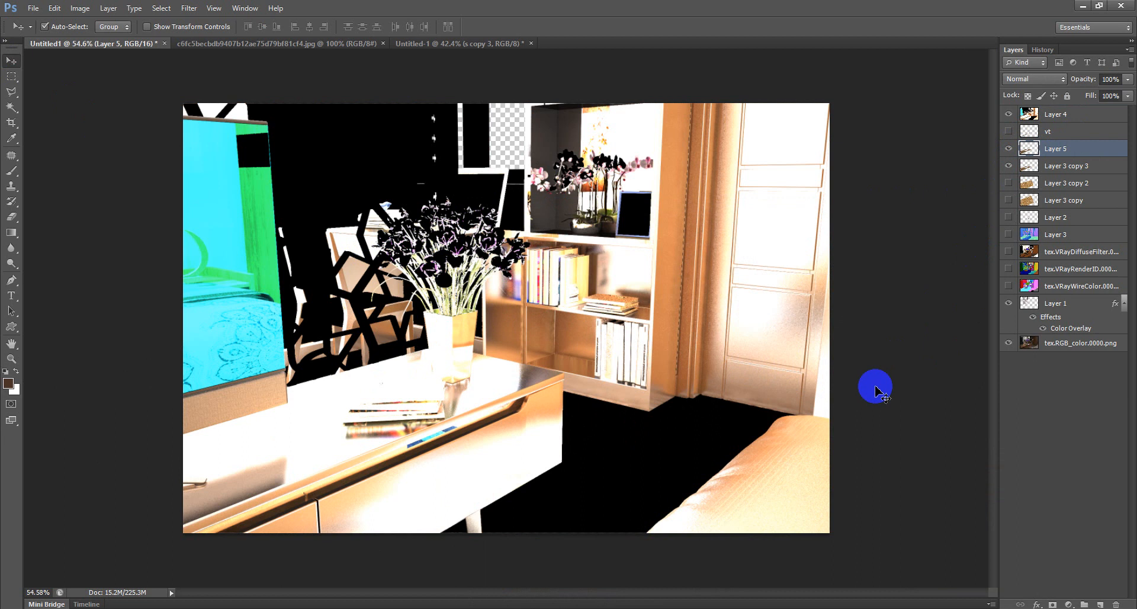
{"action": "left_click", "coordinate": [1008, 114]}
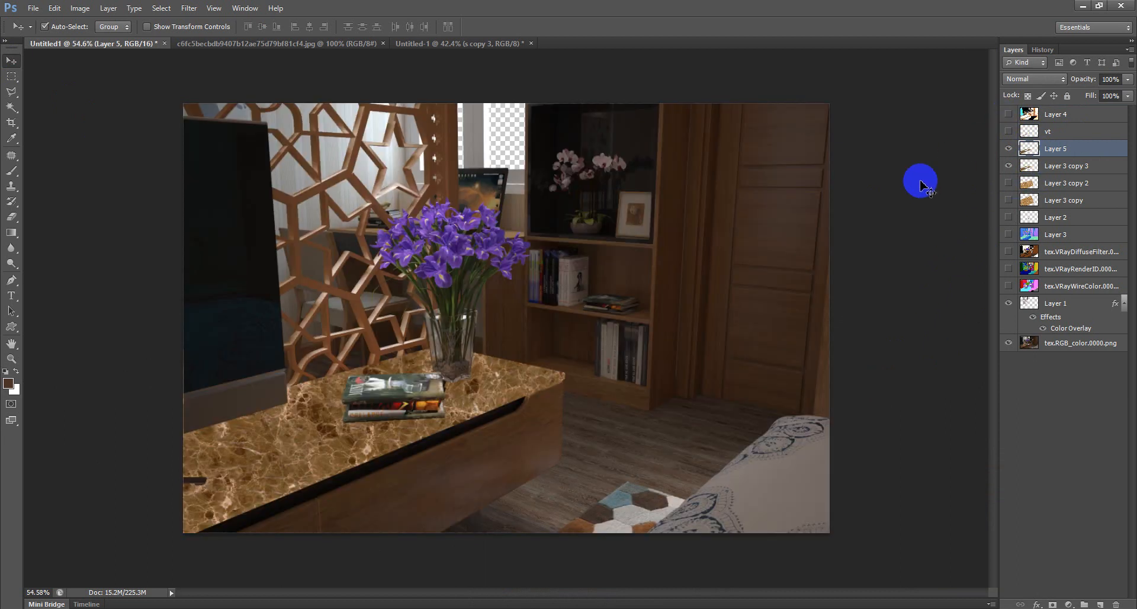
Show the raw reflection Layer 4, copy the area within Layer 5's outline to a new layer, and hide Layer 4
{"action": "left_click", "coordinate": [1009, 114]}
{"action": "left_click", "coordinate": [1043, 118]}
{"action": "left_click", "coordinate": [1033, 151], "text": "ctrl"}
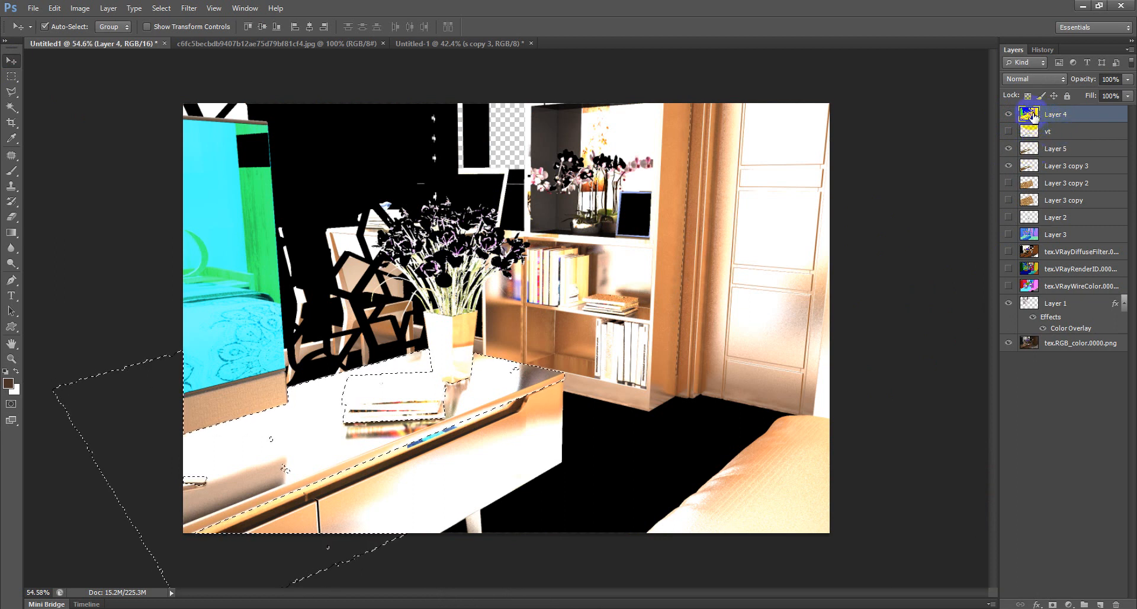
{"action": "key", "text": "ctrl+j"}
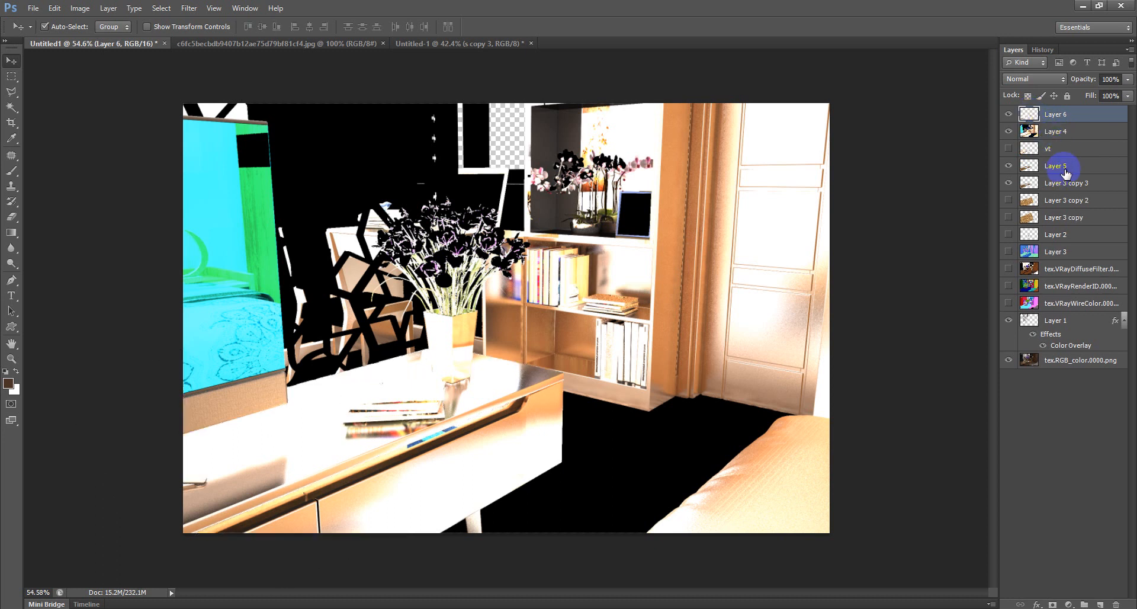
{"action": "left_click", "coordinate": [1008, 132]}
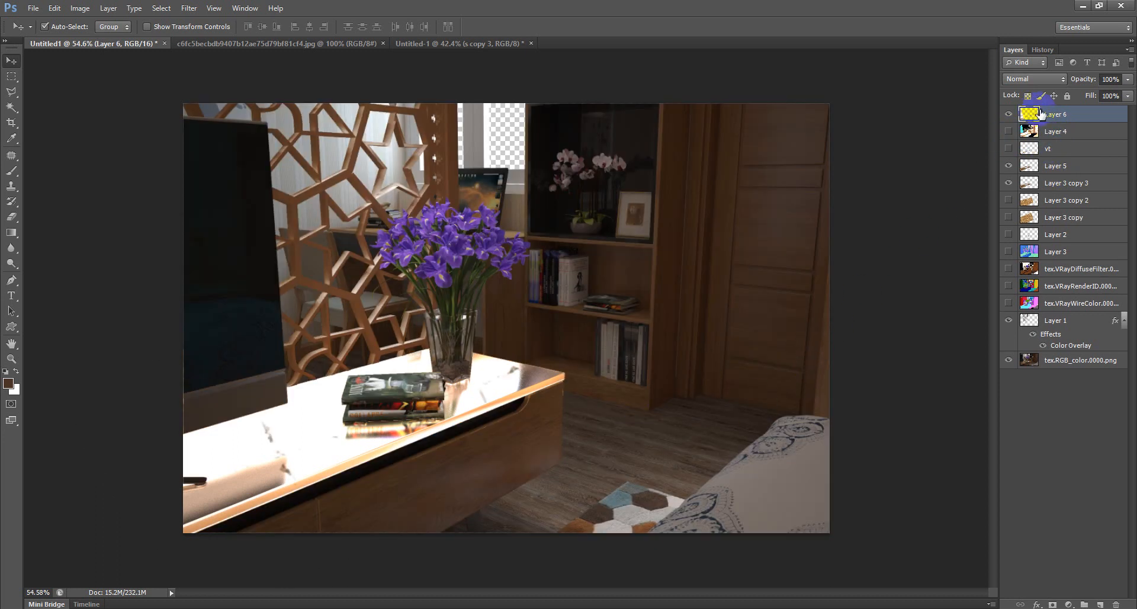
Reduce the opacity of the tabletop reflection Layer 6 to 18% and compare the marble with and without it
{"action": "left_click", "coordinate": [1127, 82]}
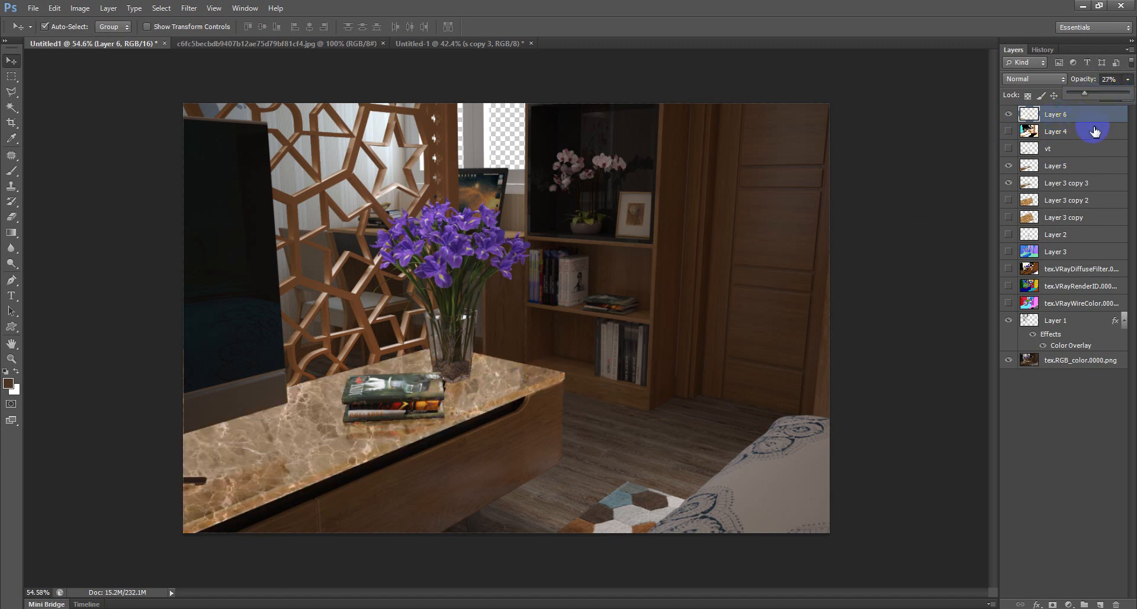
{"action": "left_click_drag", "start_coordinate": [1083, 93], "coordinate": [1075, 93]}
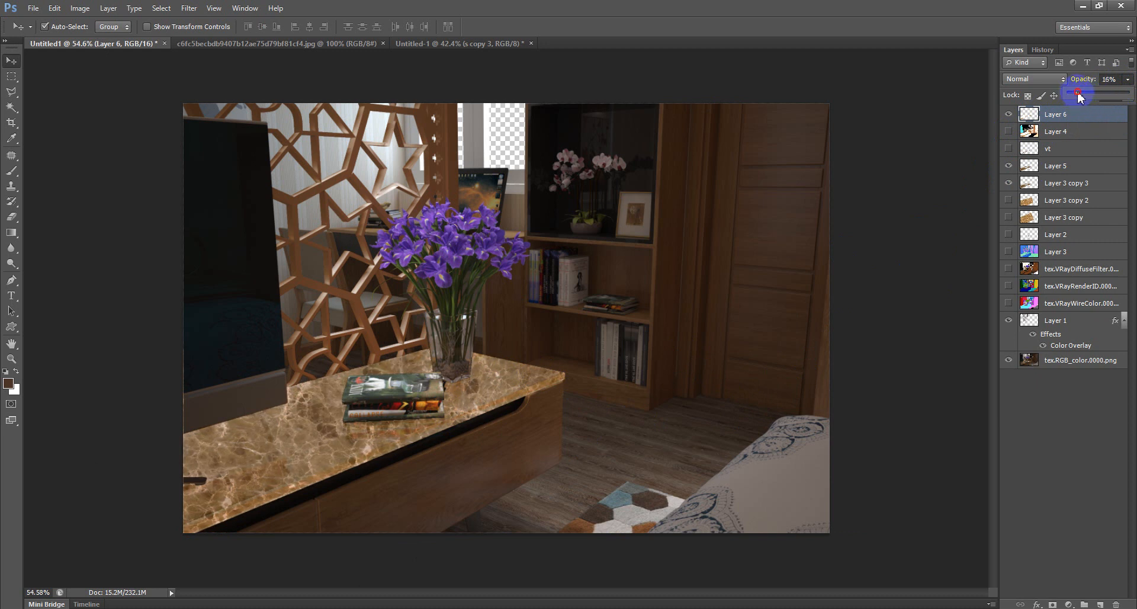
{"action": "left_click", "coordinate": [1009, 114]}
{"action": "left_click", "coordinate": [1009, 115]}
{"action": "left_click", "coordinate": [1009, 115]}
{"action": "left_click", "coordinate": [1009, 115]}
{"action": "left_click", "coordinate": [1009, 115]}
{"action": "left_click", "coordinate": [1009, 115]}
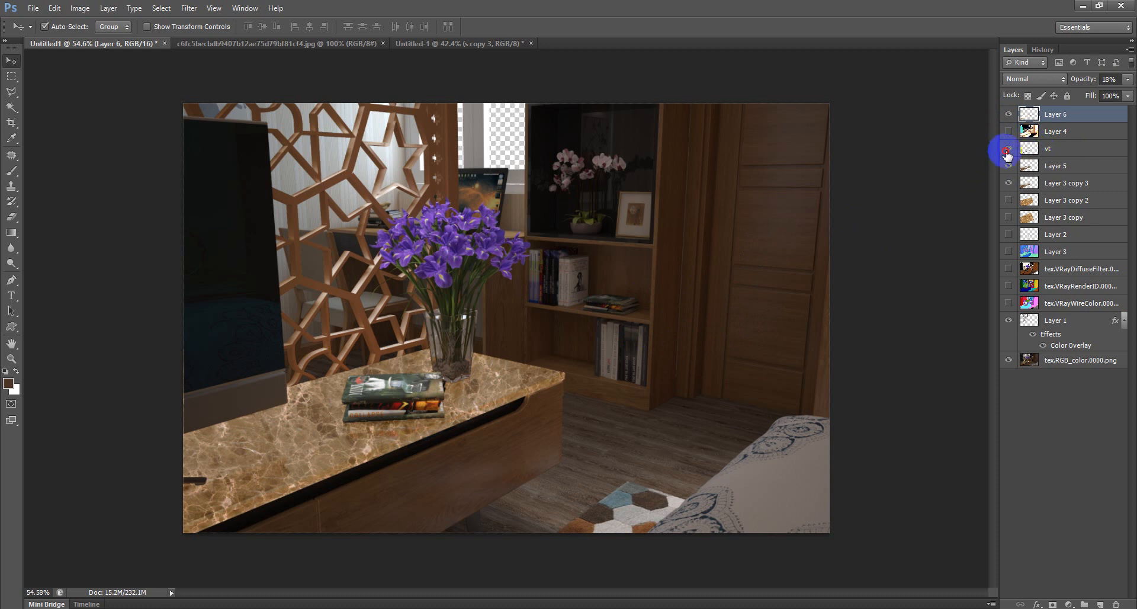
Show the marble edge layer vt and lower its brightness to about -39 with Brightness/Contrast
{"action": "left_click", "coordinate": [1007, 149]}
{"action": "left_click", "coordinate": [1057, 151]}
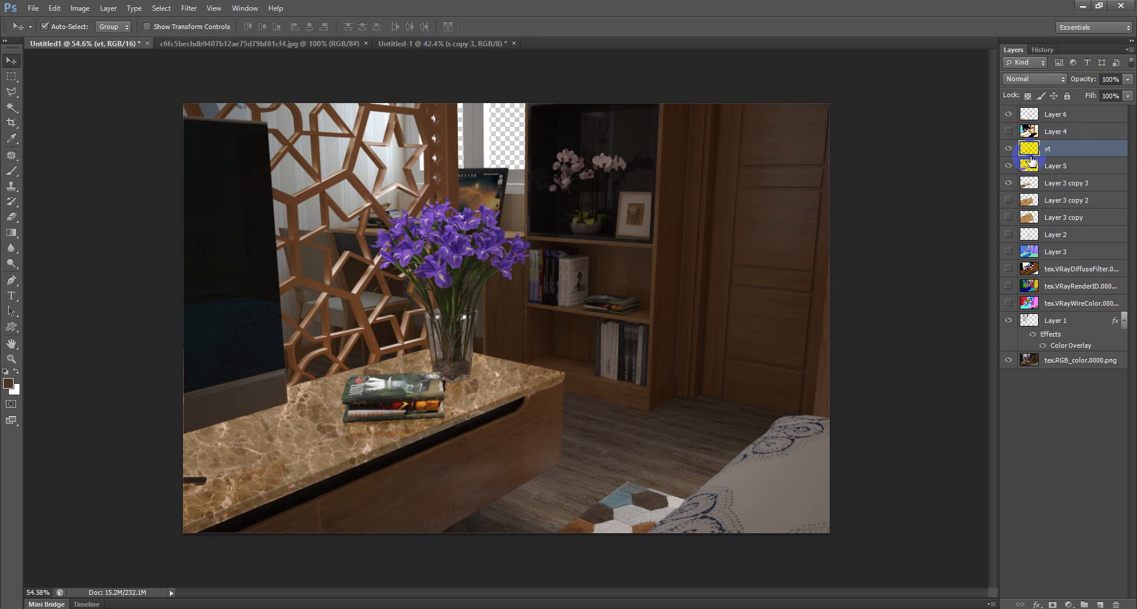
{"action": "key", "text": "alt+i"}
{"action": "key", "text": "j"}
{"action": "key", "text": "c"}
{"action": "left_click_drag", "start_coordinate": [853, 112], "coordinate": [843, 114]}
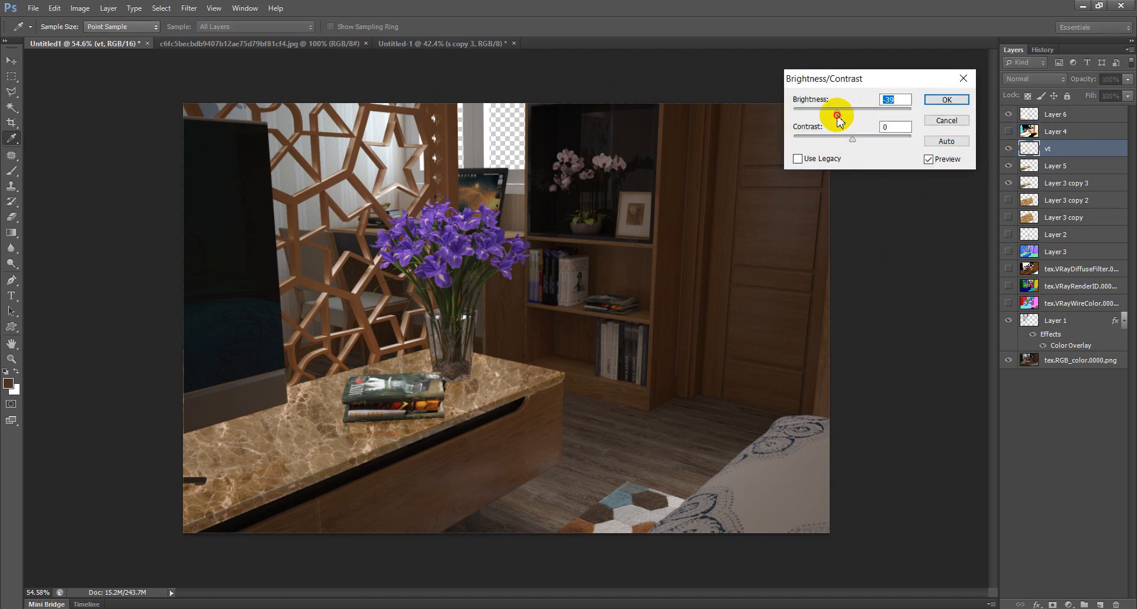